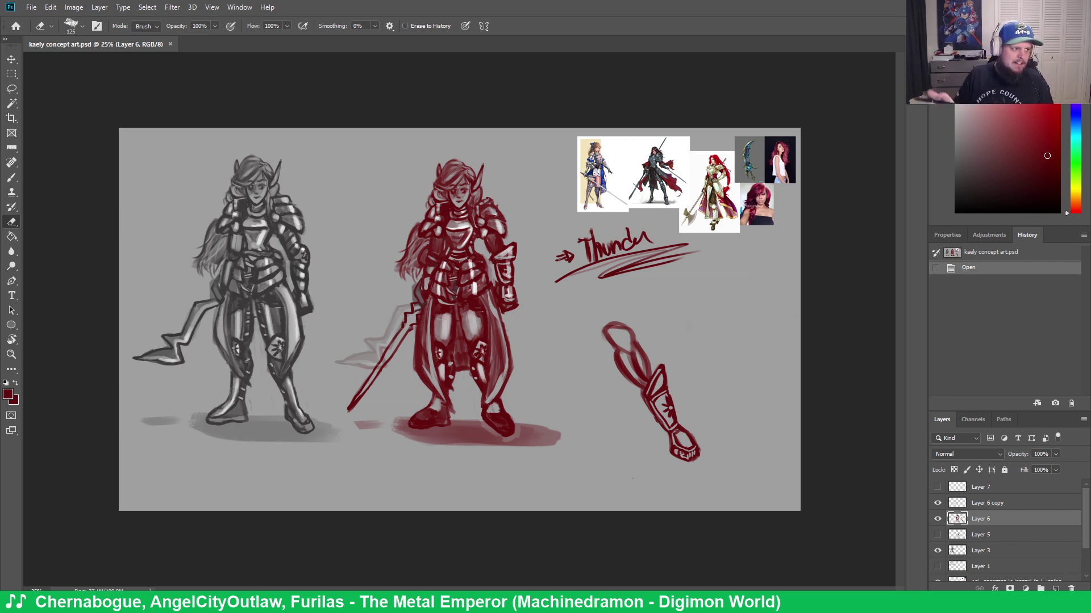
Test the brush with freehand dark red strokes above the arm sketch and around the red armored figure, undoing each
left_click(548, 332)
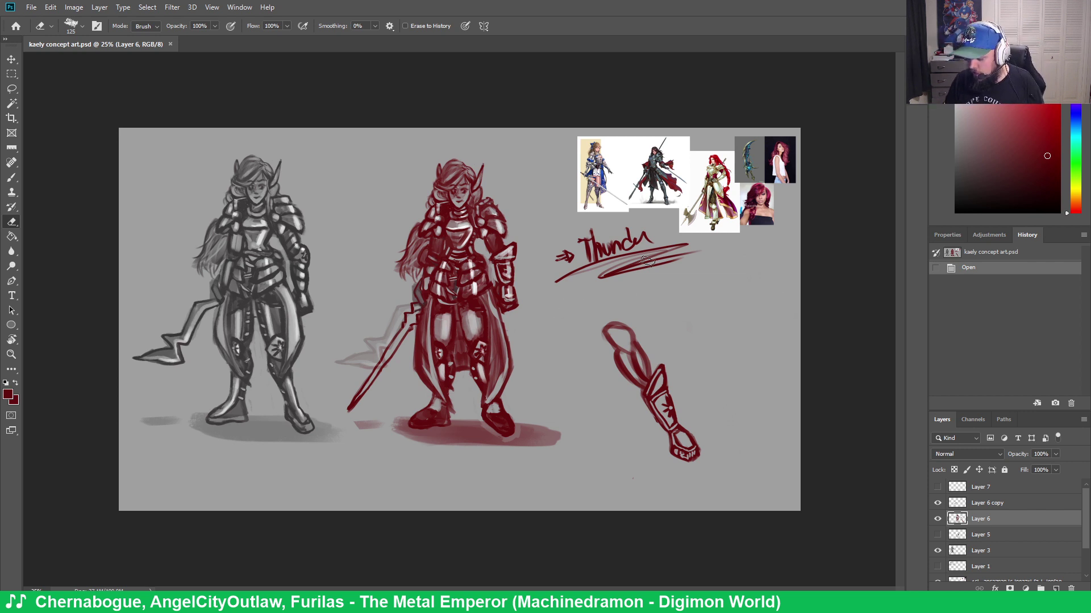
left_click(603, 312)
key("b")
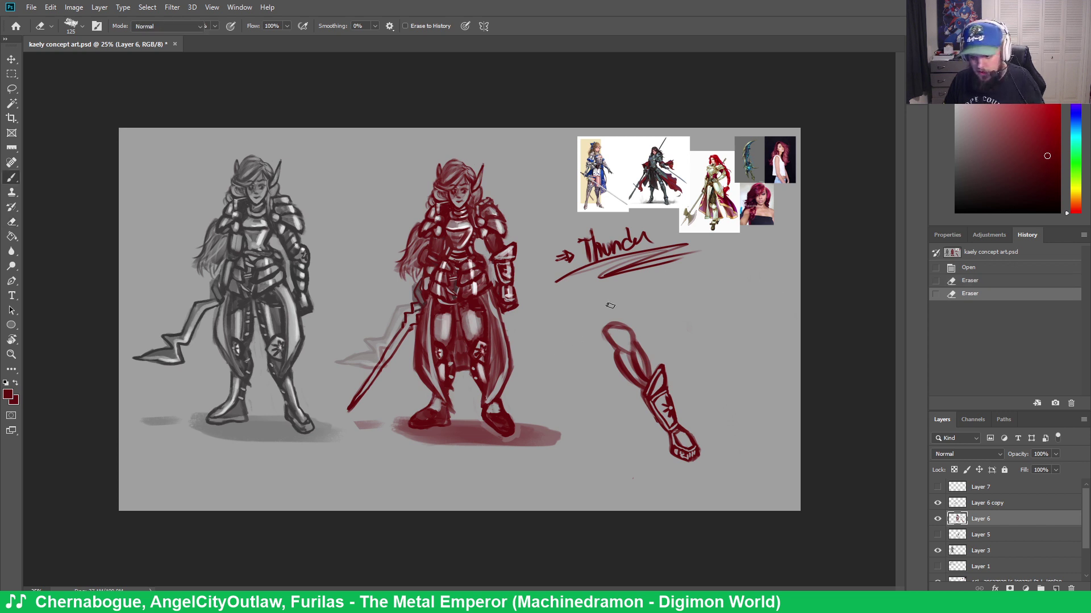
mouse_move(544, 359)
left_mouse_down()
mouse_move(611, 306)
mouse_move(758, 273)
left_mouse_up()
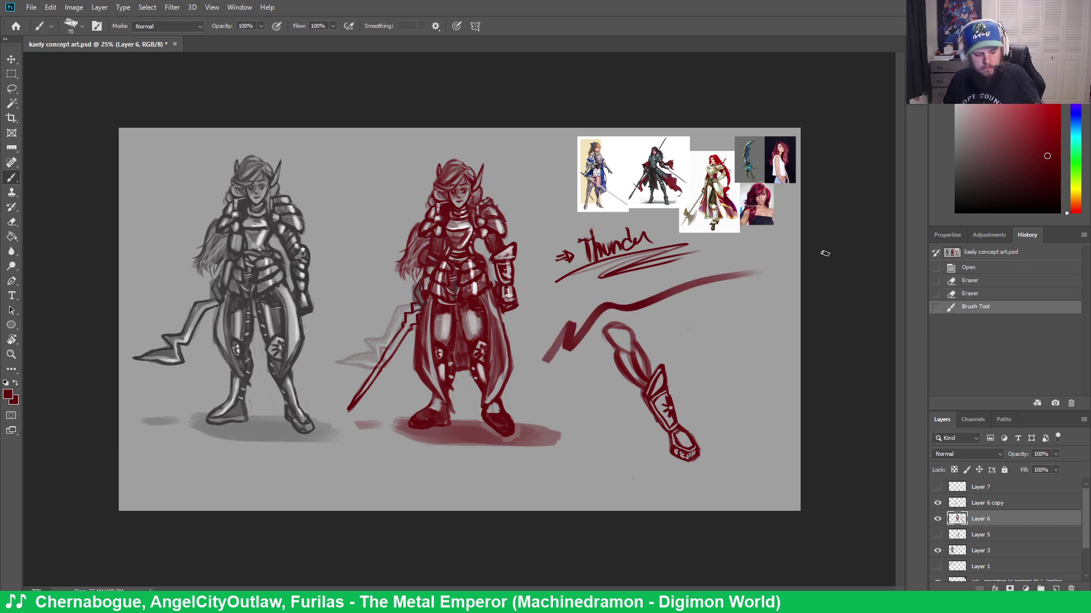
key("ctrl+z")
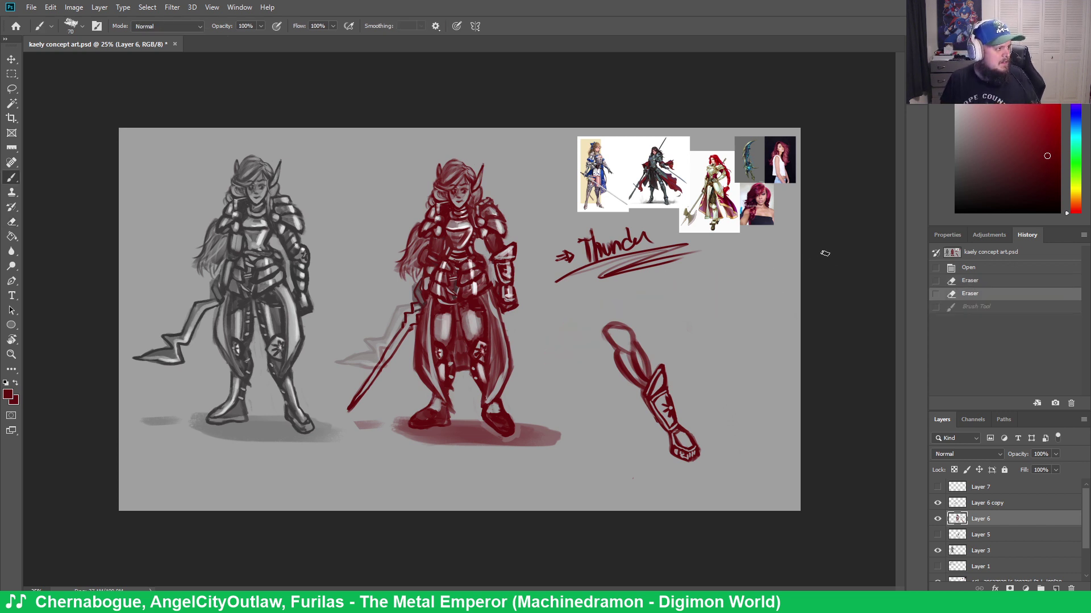
mouse_move(512, 216)
left_mouse_down()
mouse_move(568, 162)
mouse_move(571, 228)
left_mouse_up()
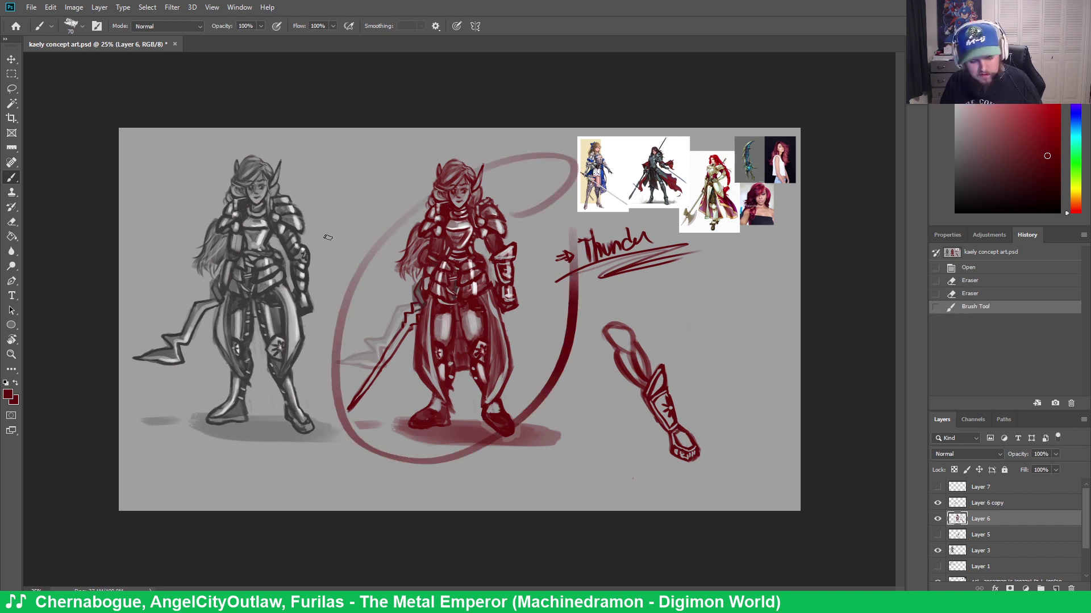
key("ctrl+z")
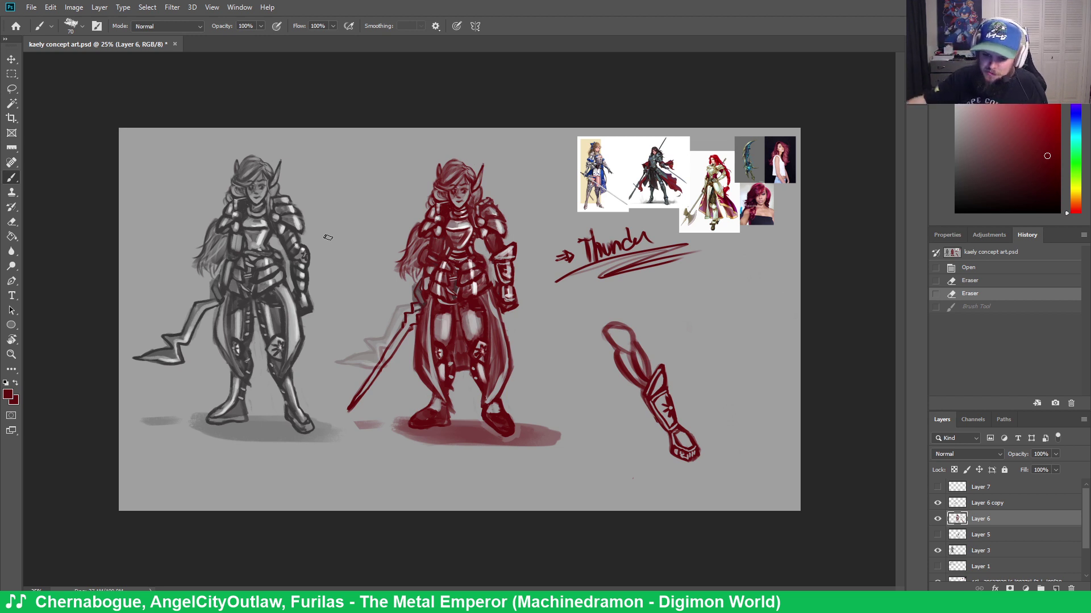
Create a blank 9110 × 9110 pixel document at 300 ppi and close it again
left_click(31, 7)
left_click(32, 7)
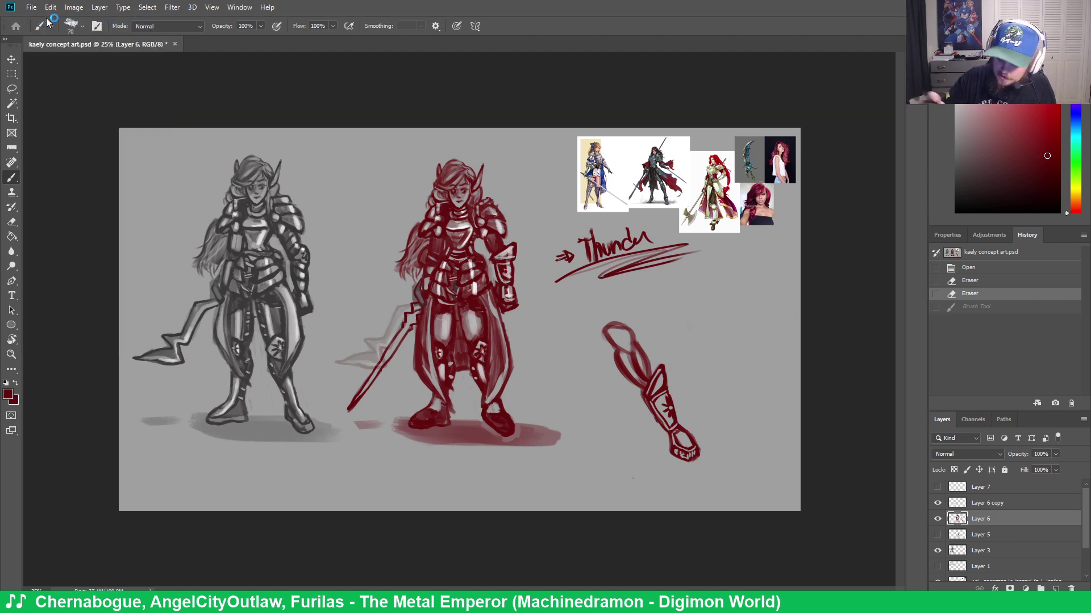
key("ctrl+n")
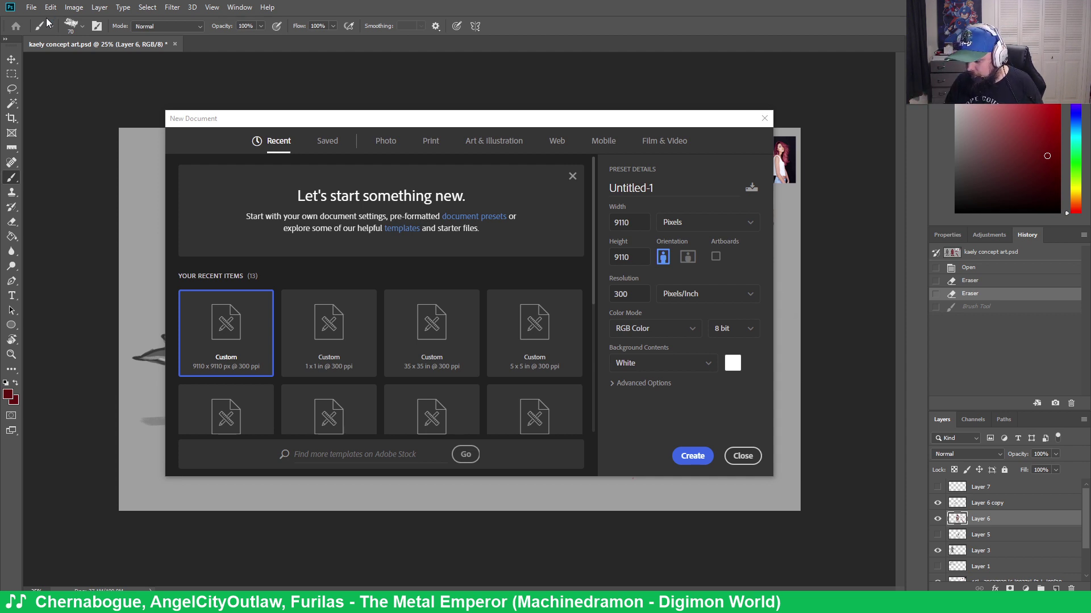
left_click(684, 454)
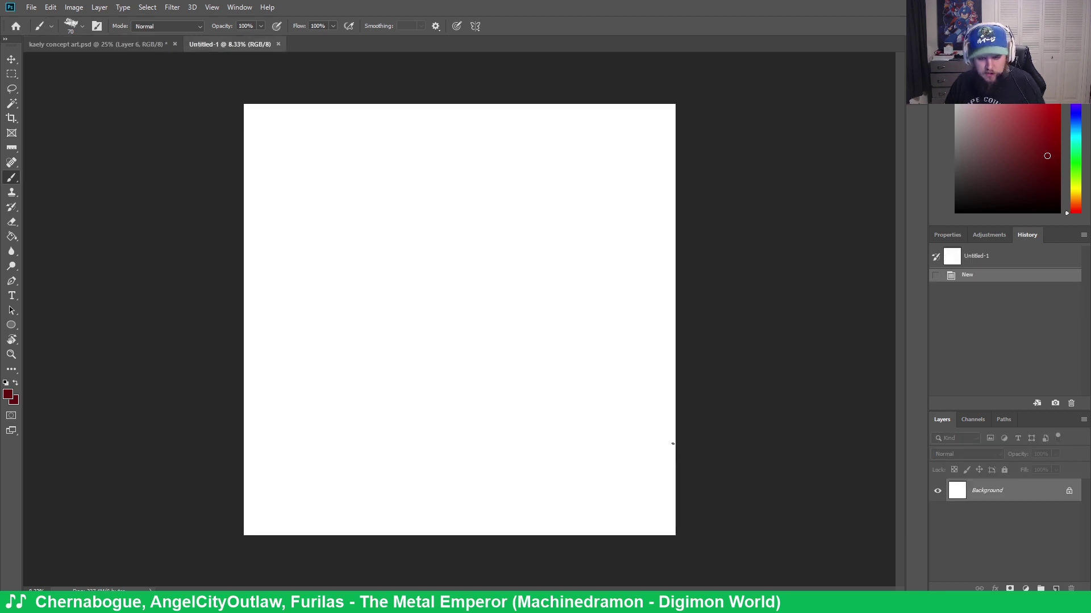
left_click(278, 45)
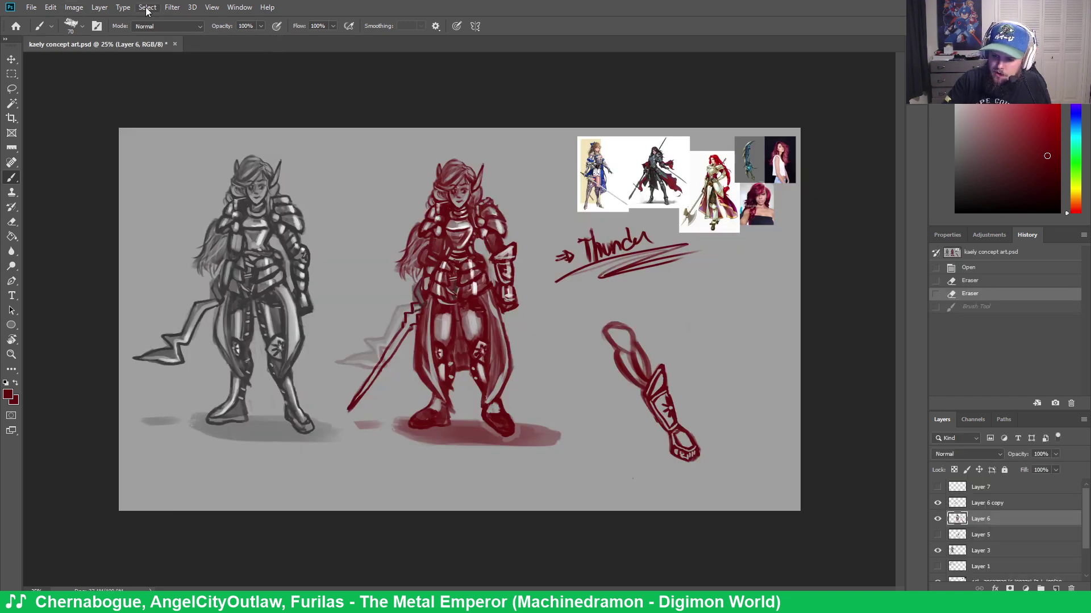
left_click(31, 8)
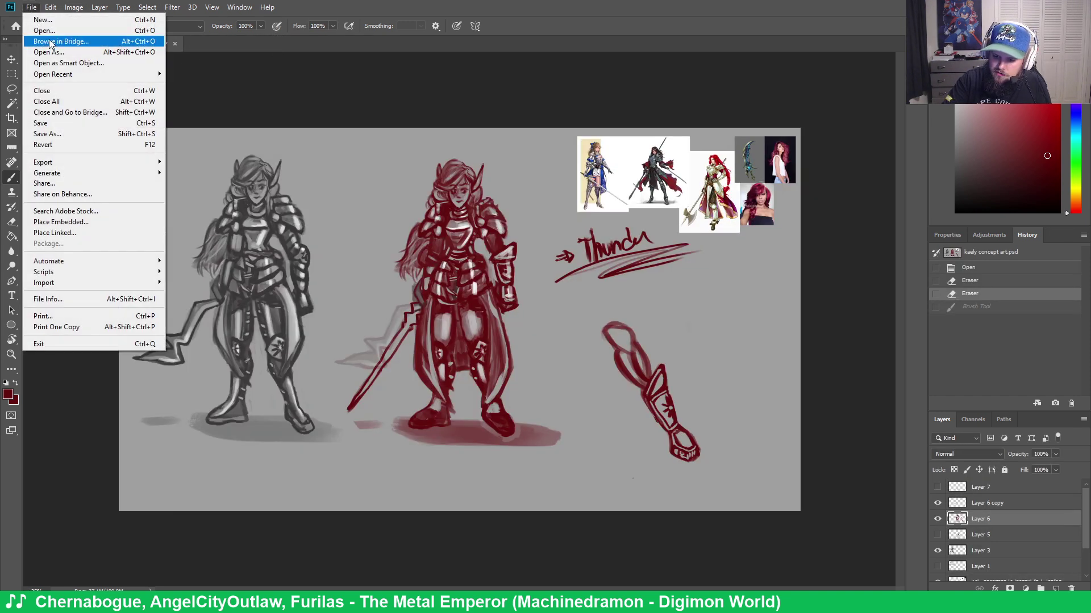
left_click(58, 131)
left_click(484, 353)
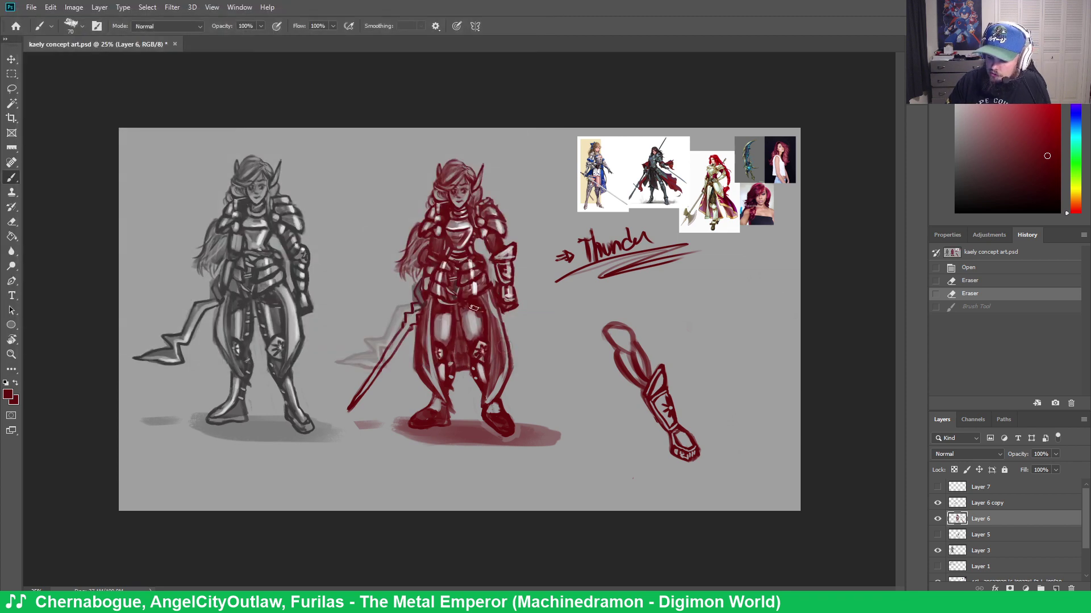
Create a blank 1920 × 1080 pixel document at 300 ppi from the recent presets
left_click(32, 8)
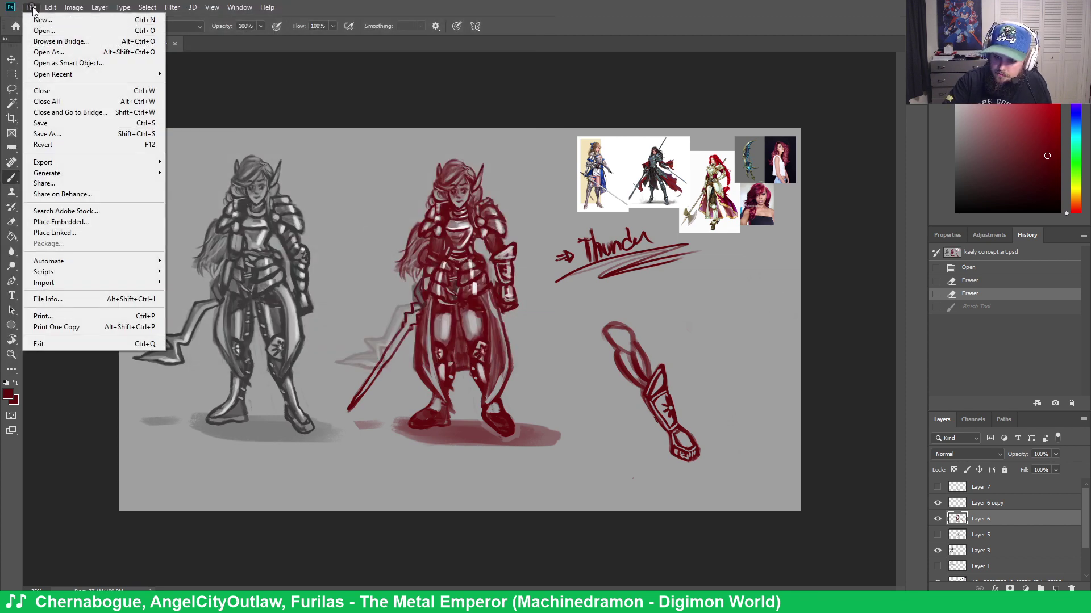
left_click(70, 20)
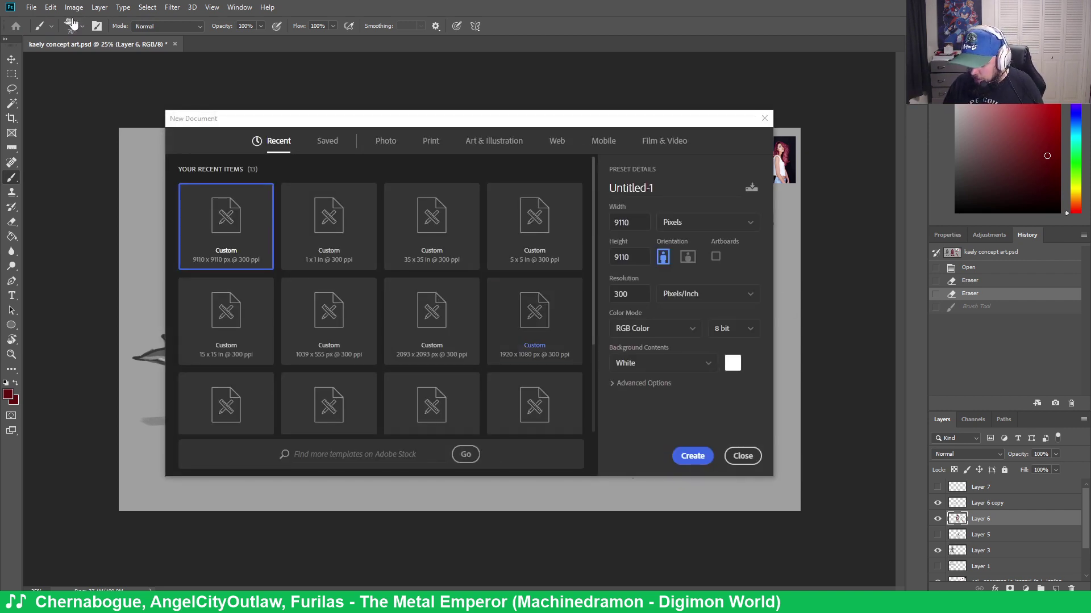
key("Down")
key("Right")
key("Right")
key("Right")
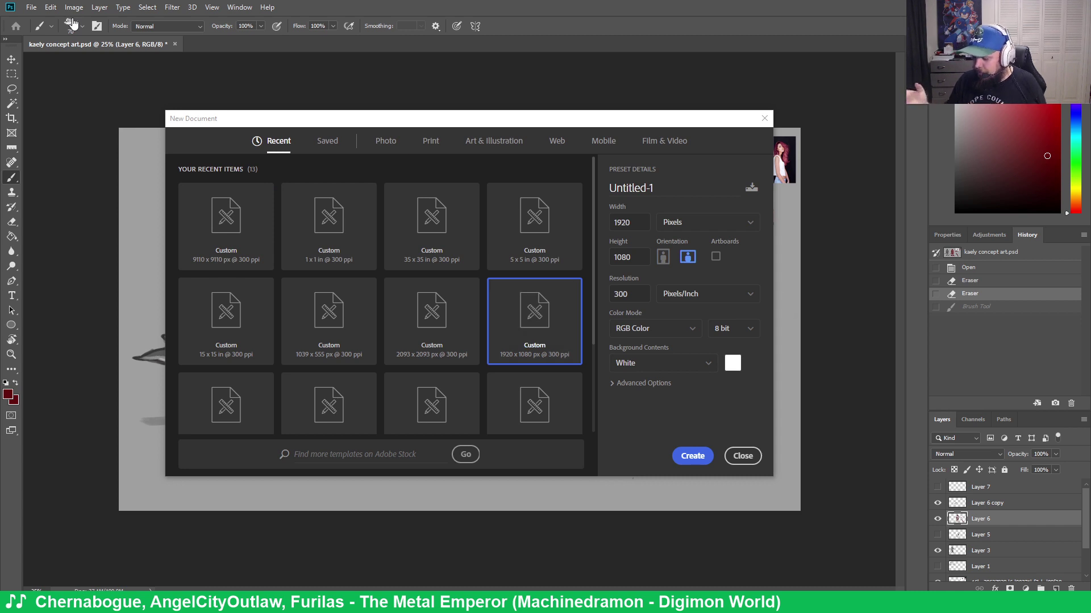
left_click(692, 455)
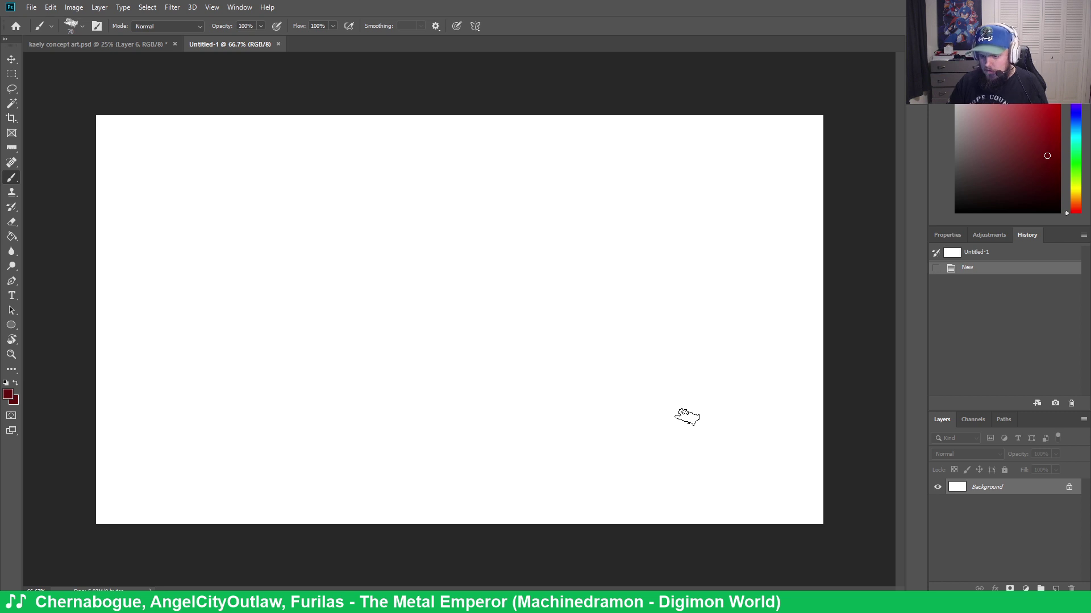
Check the canvas size of kaely concept art.psd without changing it
left_click(120, 39)
left_click(69, 7)
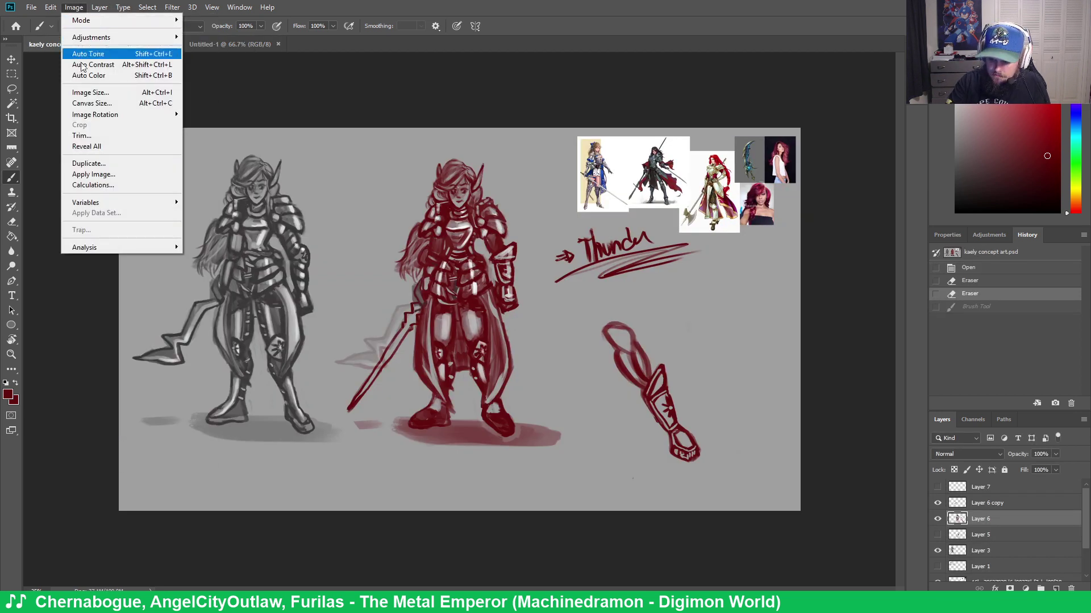
left_click(117, 104)
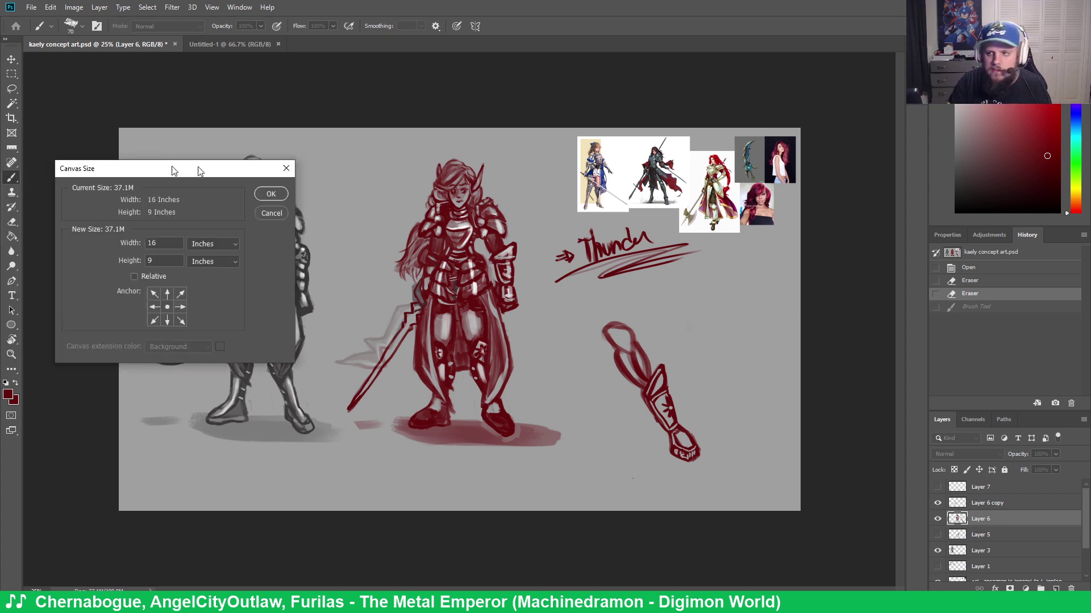
left_click_drag(182, 169, 451, 114)
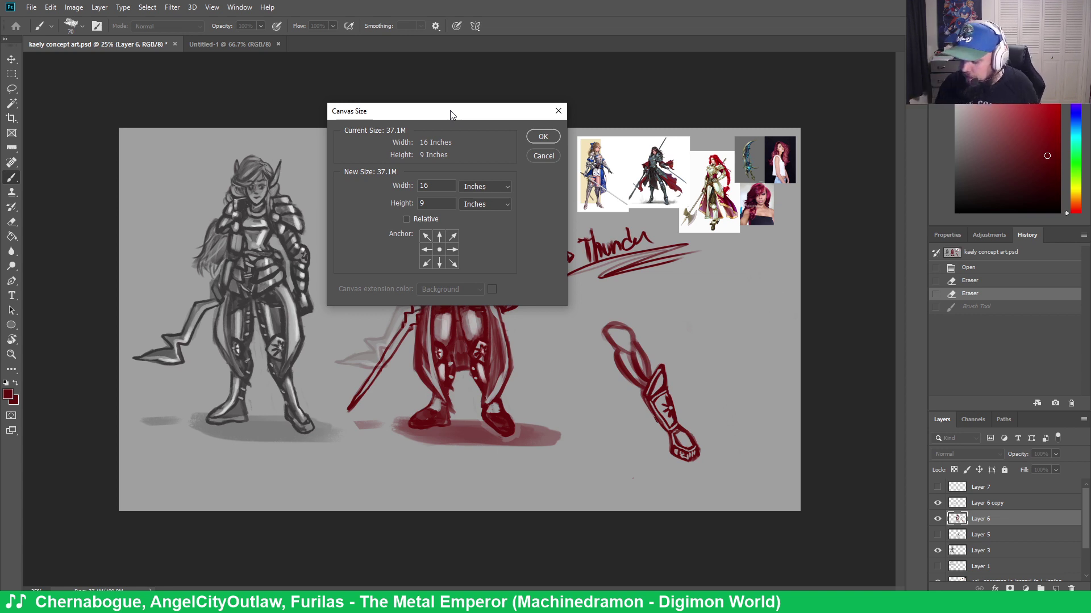
left_click(546, 155)
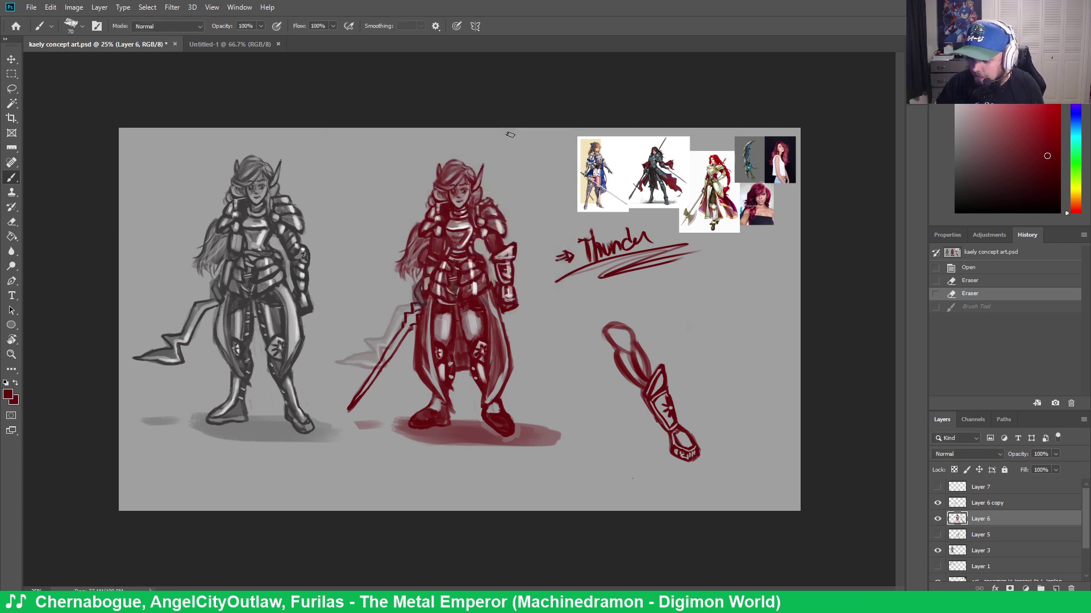
Close the blank 1920 × 1080 document and create a new 16 × 9 inch document at 300 ppi
left_click(277, 44)
left_click(278, 43)
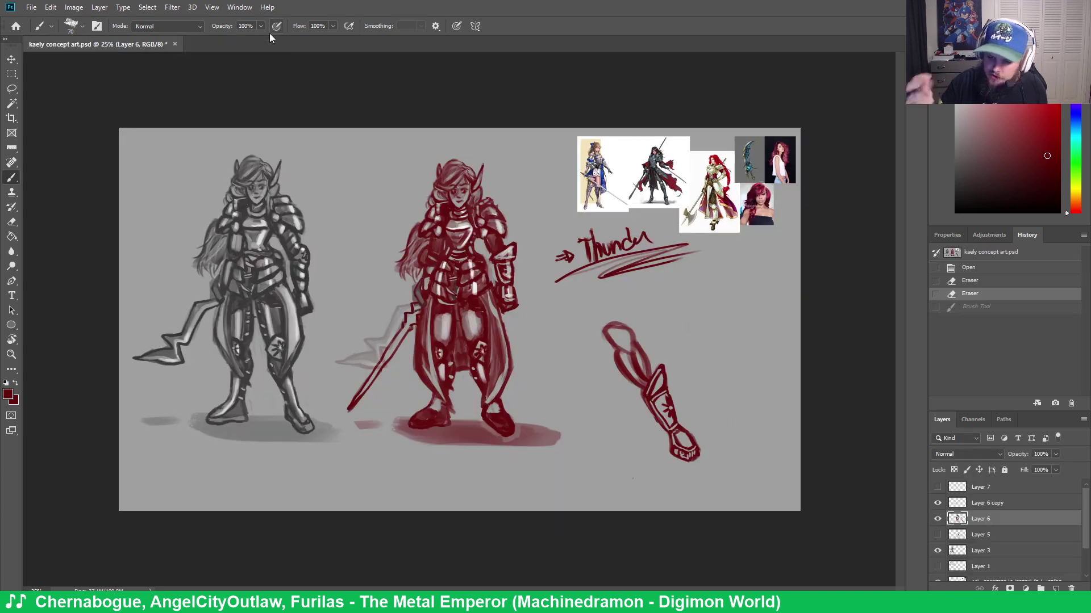
left_click(31, 6)
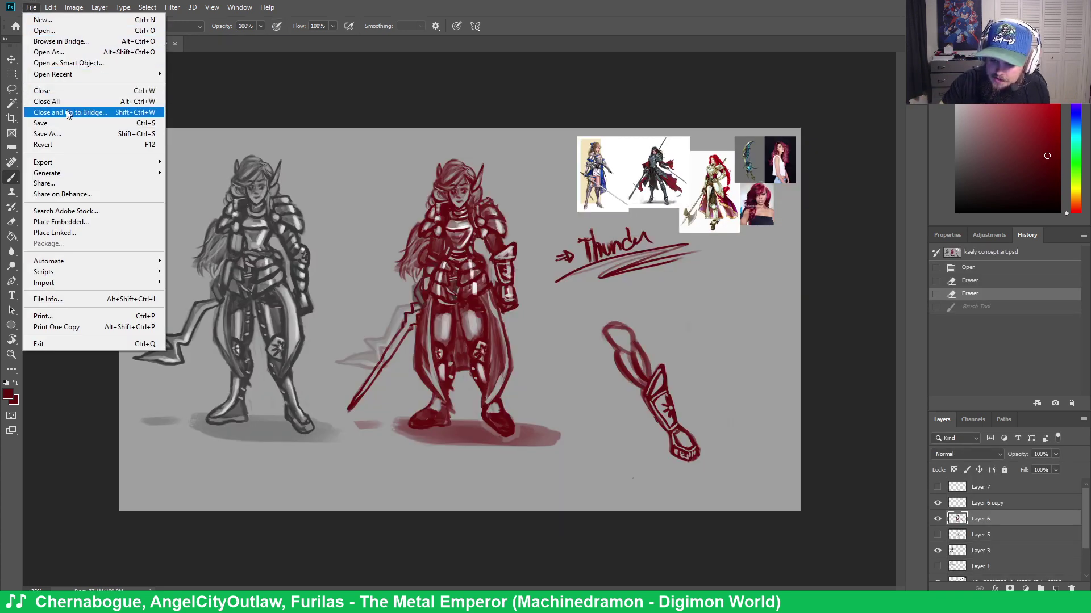
left_click(68, 22)
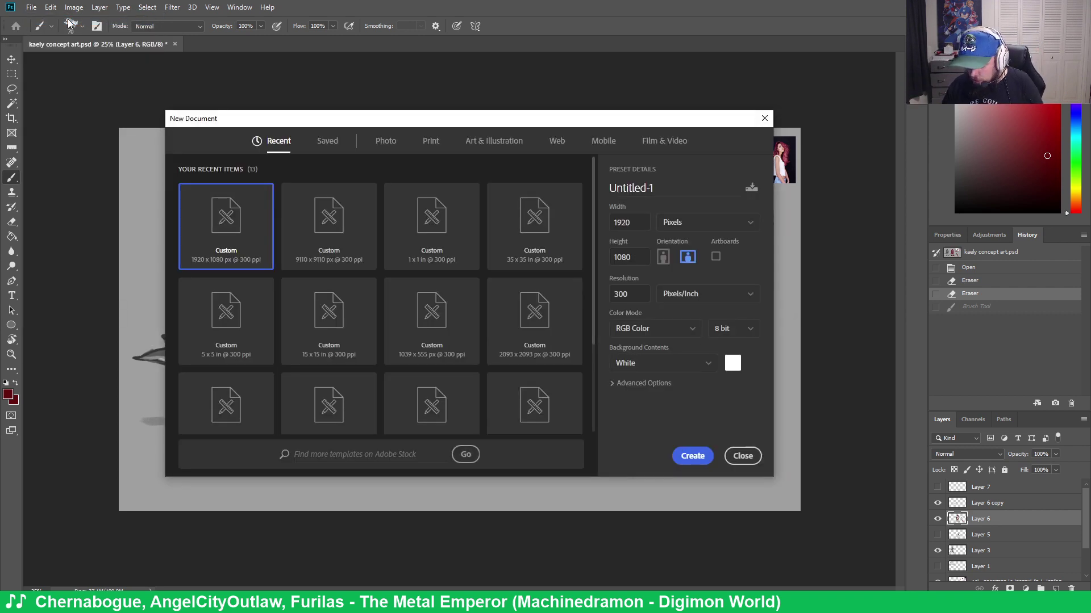
scroll(380, 293, "down", 3)
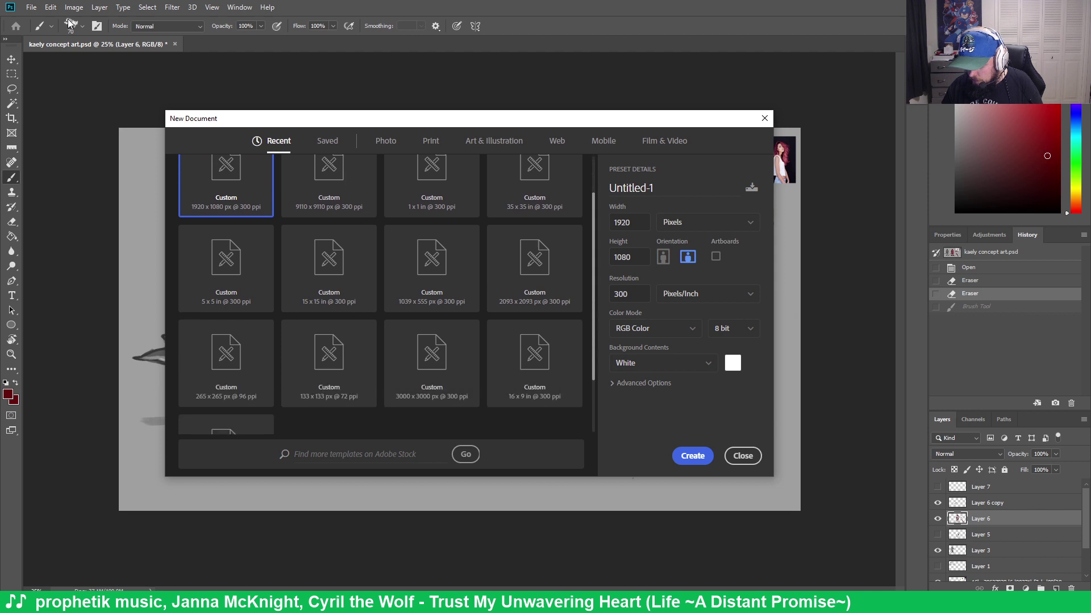
left_click(534, 318)
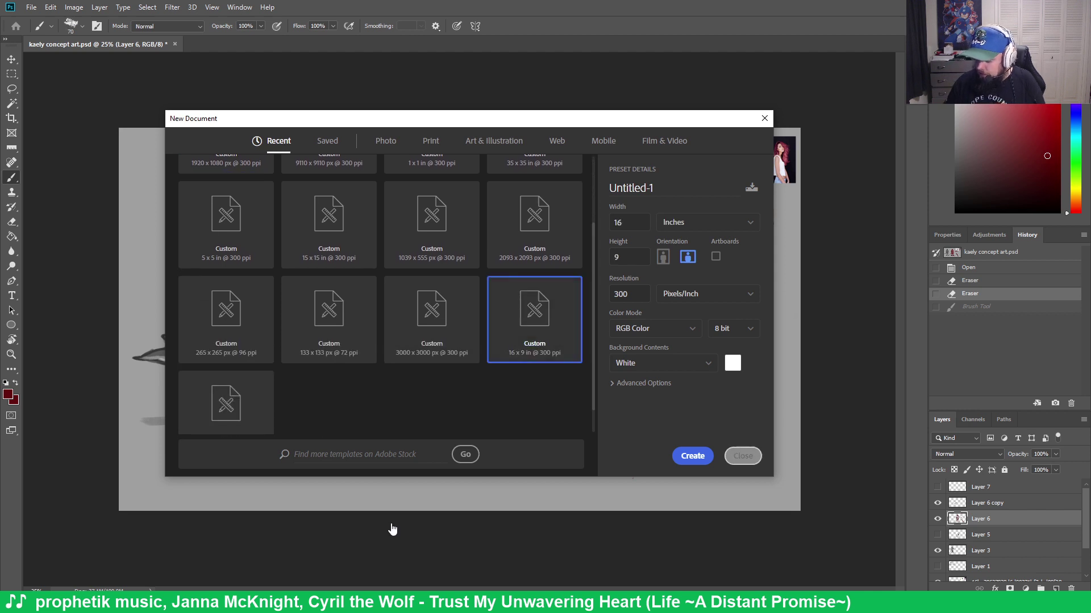
key("Return")
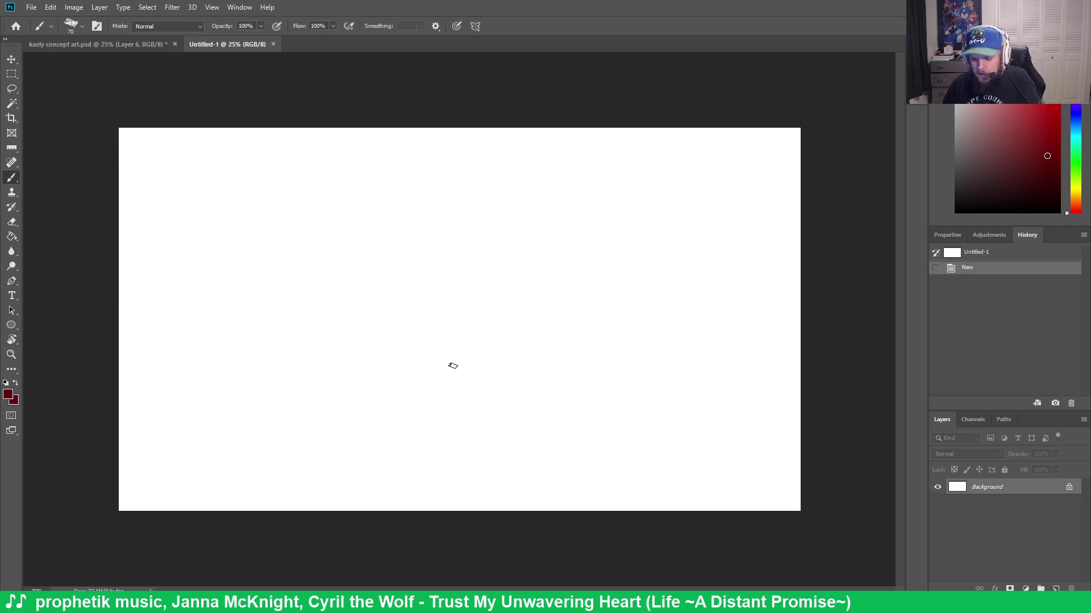
Try a brush stroke and a dark red Paint Bucket fill on the blank canvas, undoing both
mouse_move(442, 366)
left_mouse_down()
mouse_move(477, 383)
mouse_move(654, 312)
left_mouse_up()
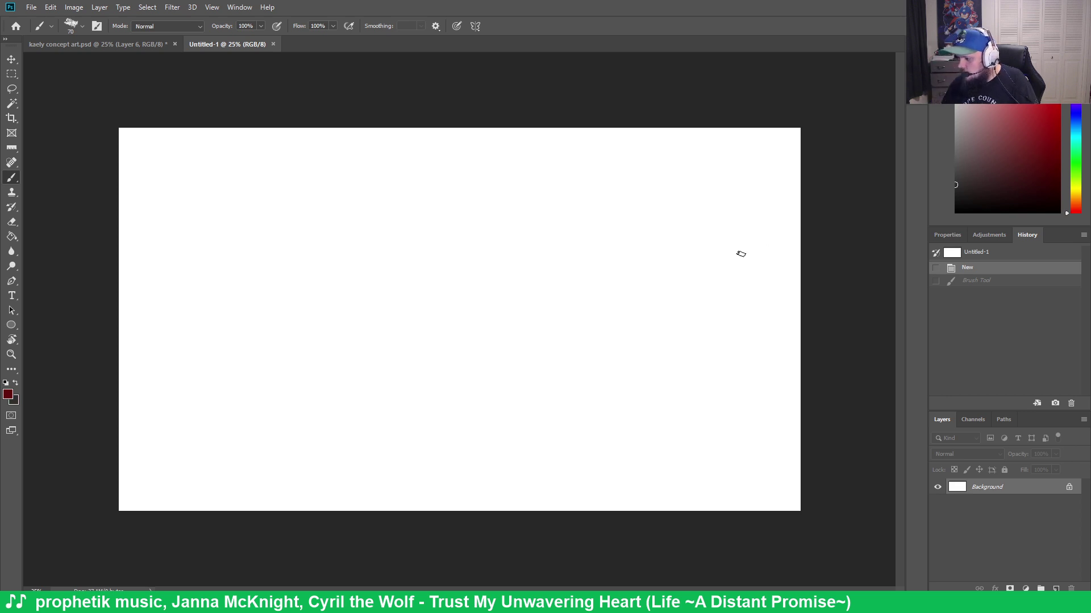
mouse_move(990, 174)
left_mouse_down()
mouse_move(965, 165)
mouse_move(1088, 173)
left_mouse_up()
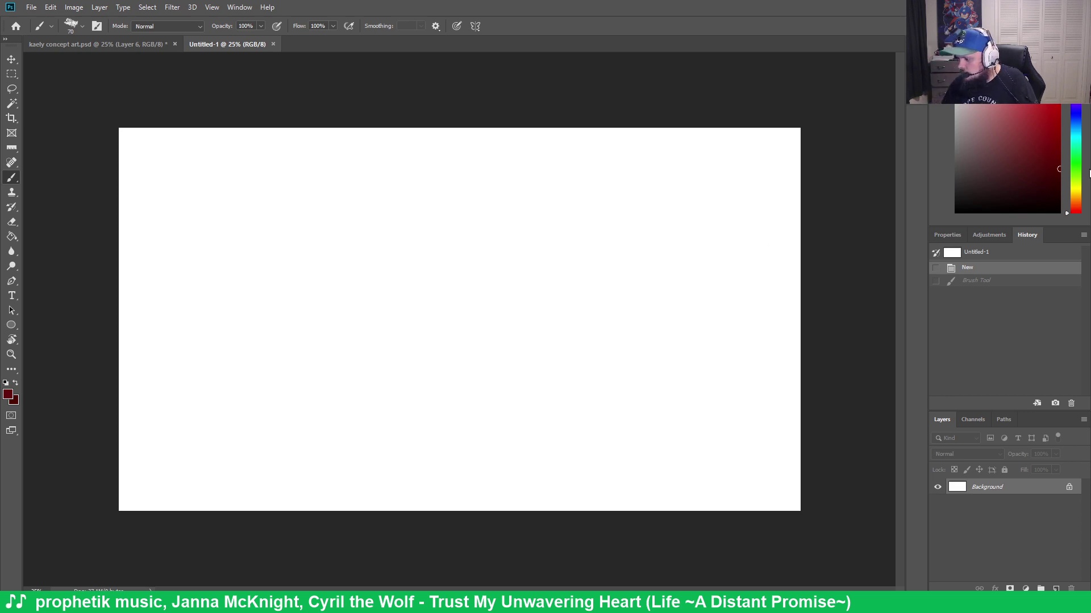
left_click(1059, 171)
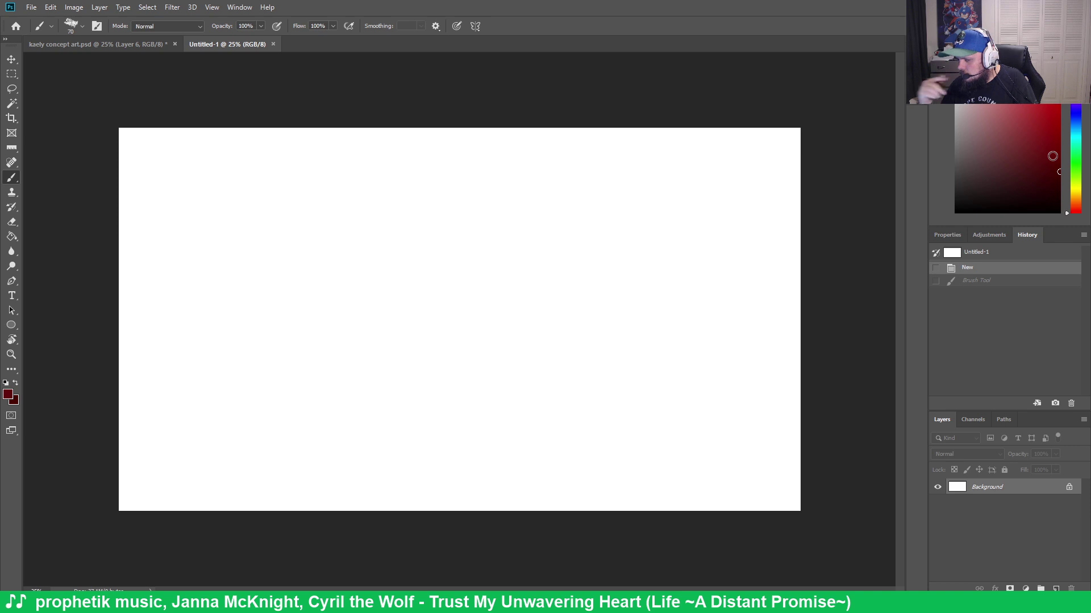
key("x")
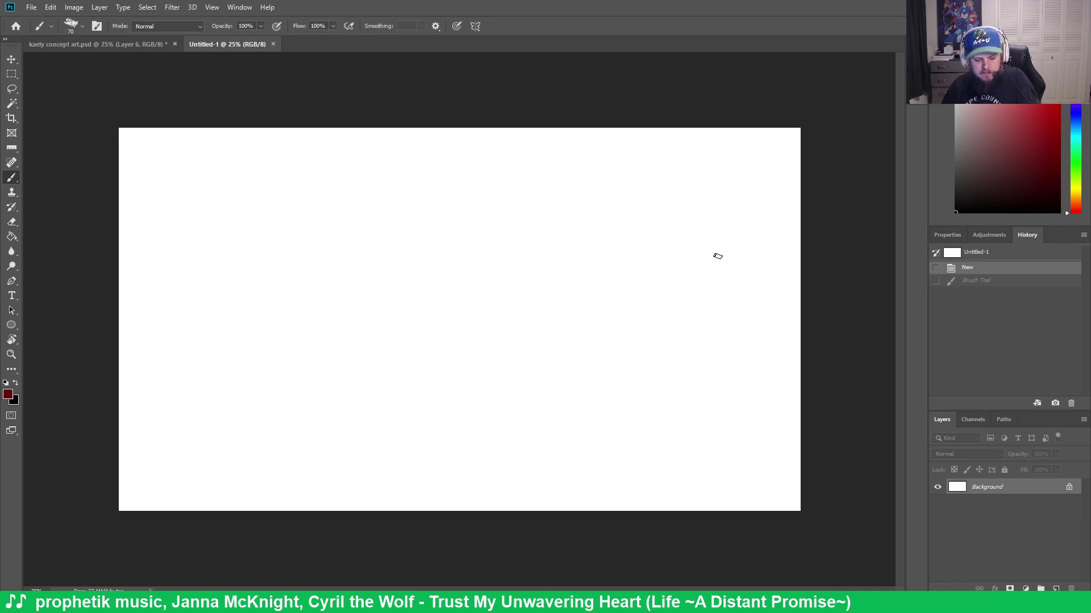
key("g")
left_click(480, 330)
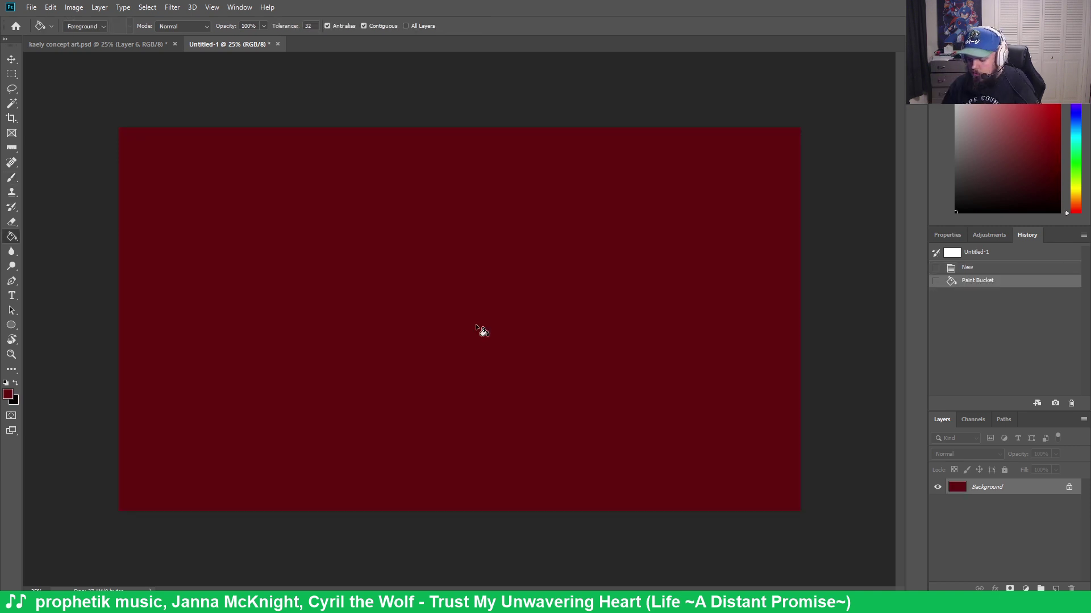
key("ctrl+z")
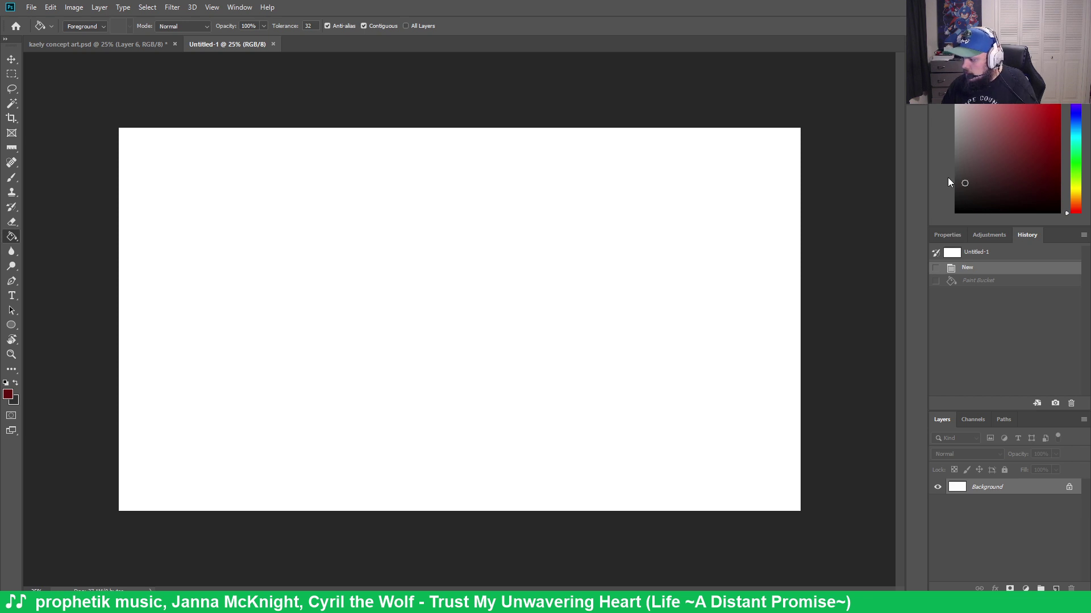
Fill the blank background with a dark brownish gray and refill it with a solid medium gray
key("x")
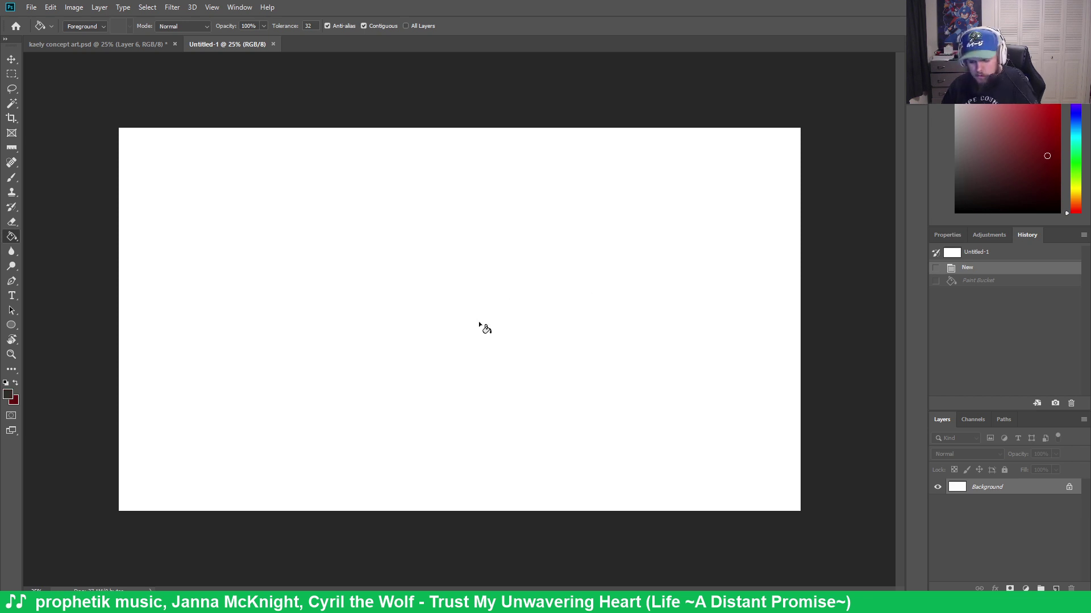
left_click(498, 340)
key("x")
key("x")
key("x")
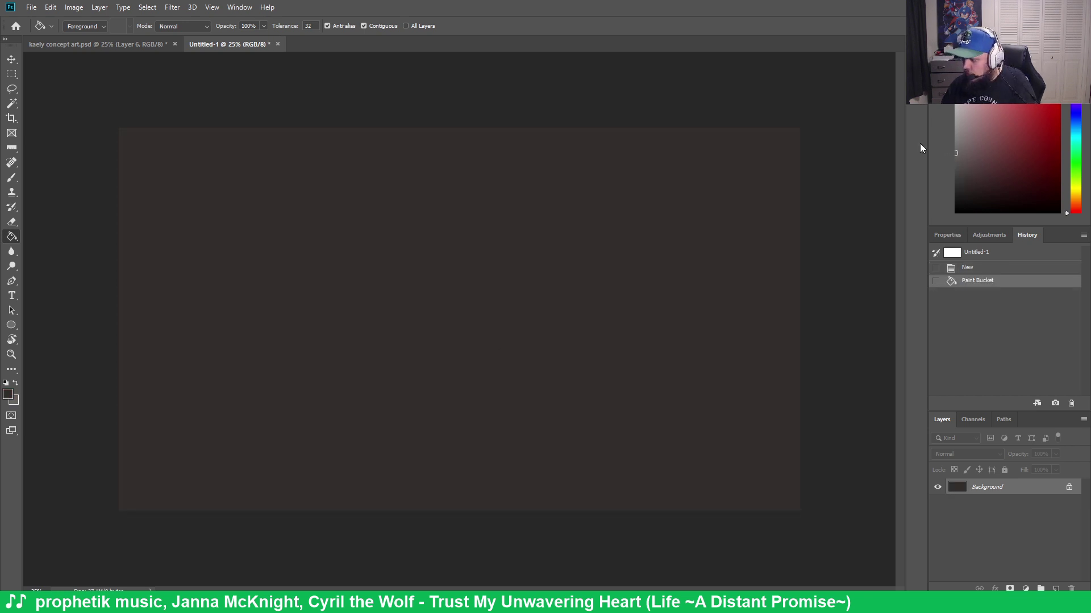
left_click(601, 222)
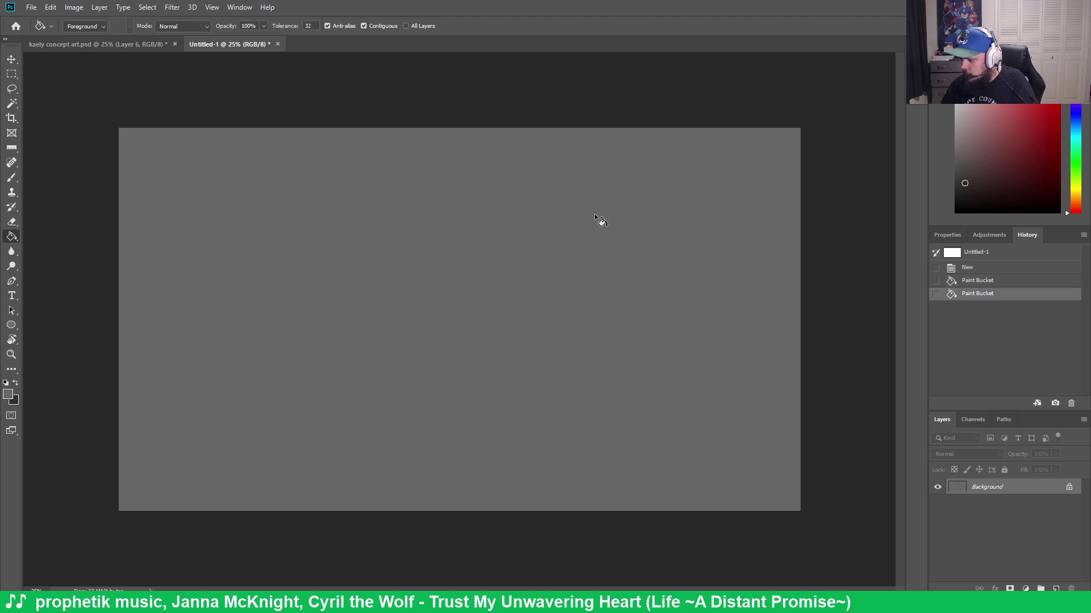
Try a dark red Paint Bucket fill and a brush stroke on the gray canvas, undoing each of them
left_click_drag(1044, 171, 1058, 162)
left_click(394, 357)
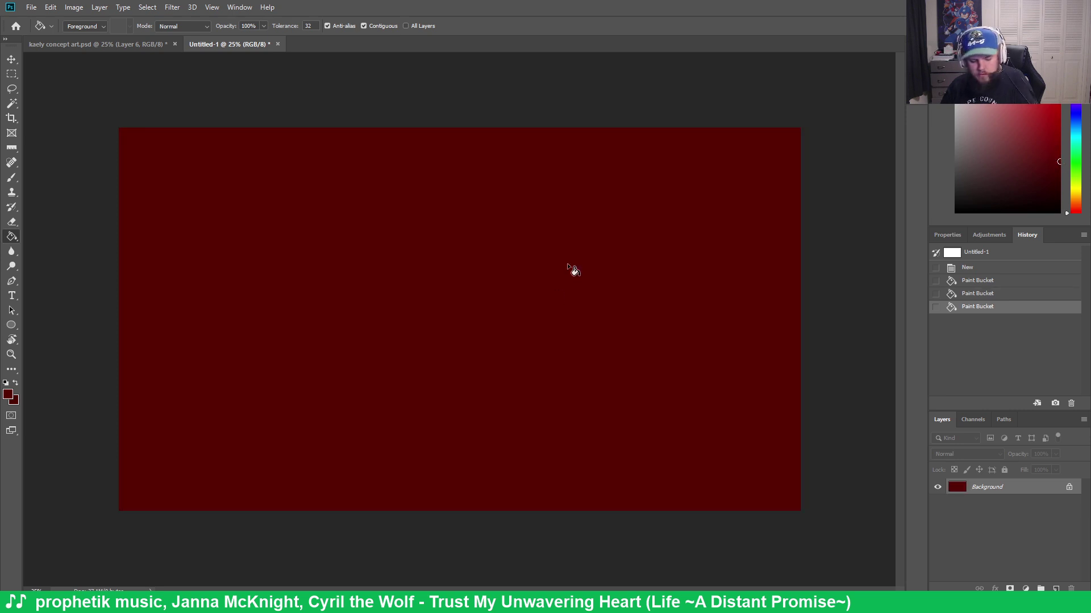
key("ctrl+z")
key("b")
left_click_drag(382, 396, 652, 278)
key("ctrl+z")
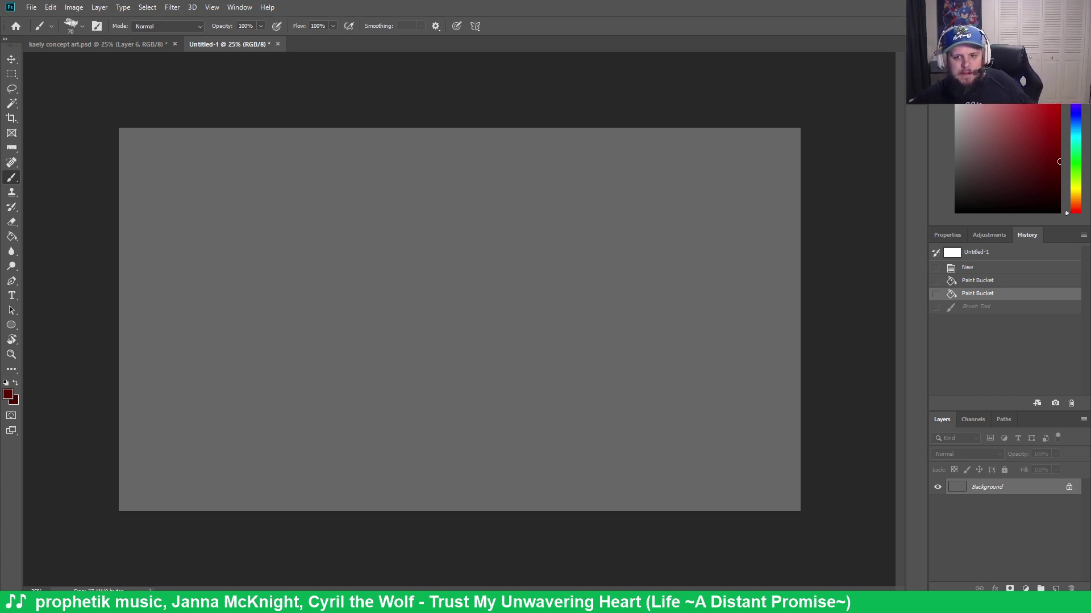
View the Thanos and Ahri reference pictures over the canvas and move both off the screen
left_click_drag(2, 170, 390, 112)
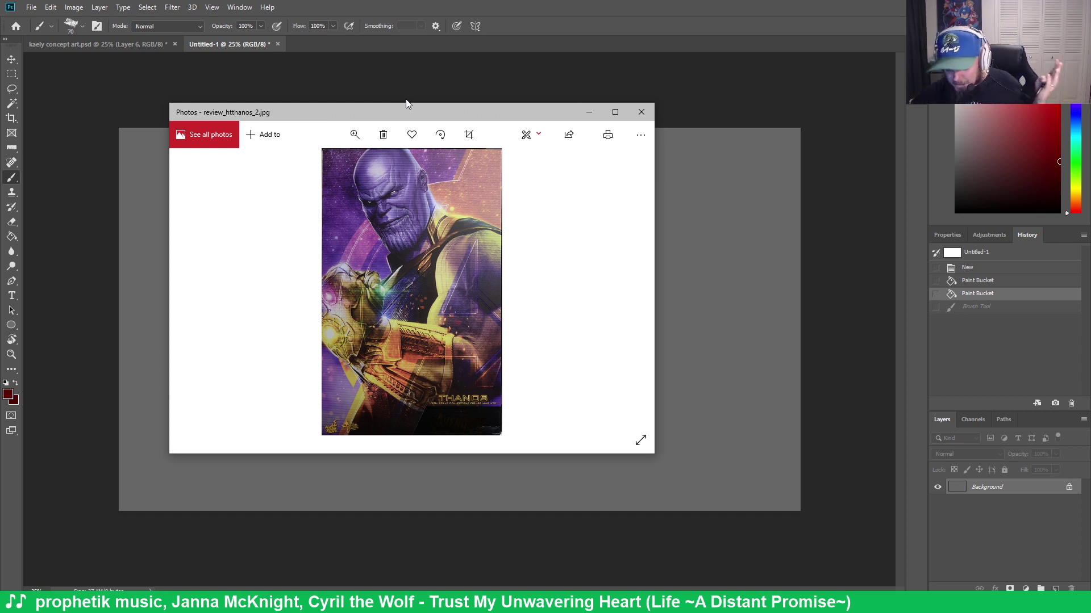
left_click_drag(417, 112, 546, 105)
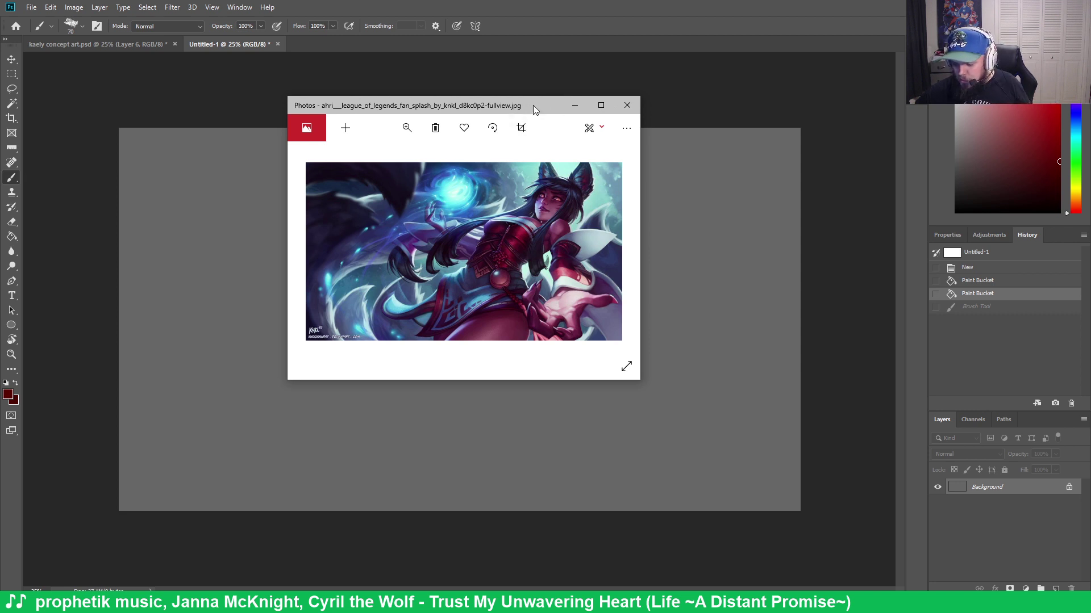
left_click_drag(532, 104, 0, 11)
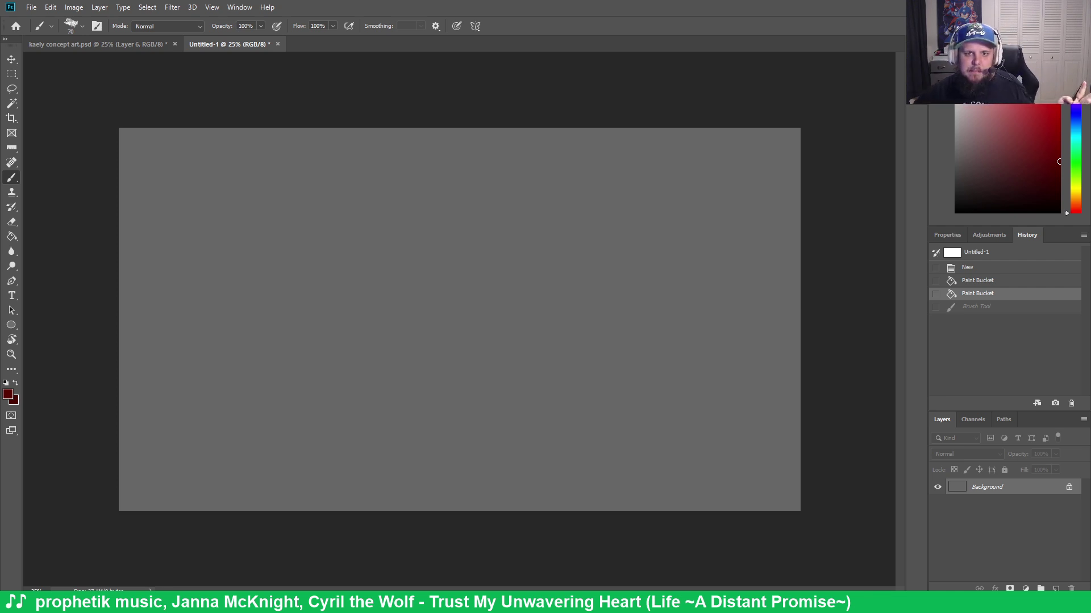
View cloud-strife-png-7.png in an enlarged window showing both figures, then move it off the screen
key("alt+Tab")
left_click_drag(46, 250, 500, 116)
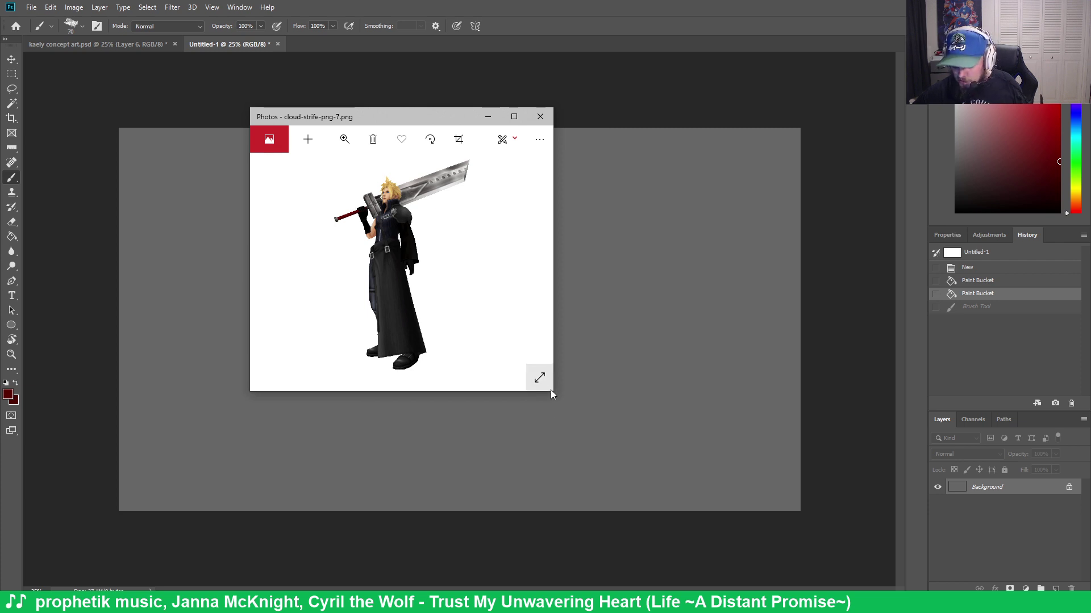
left_click_drag(554, 392, 748, 550)
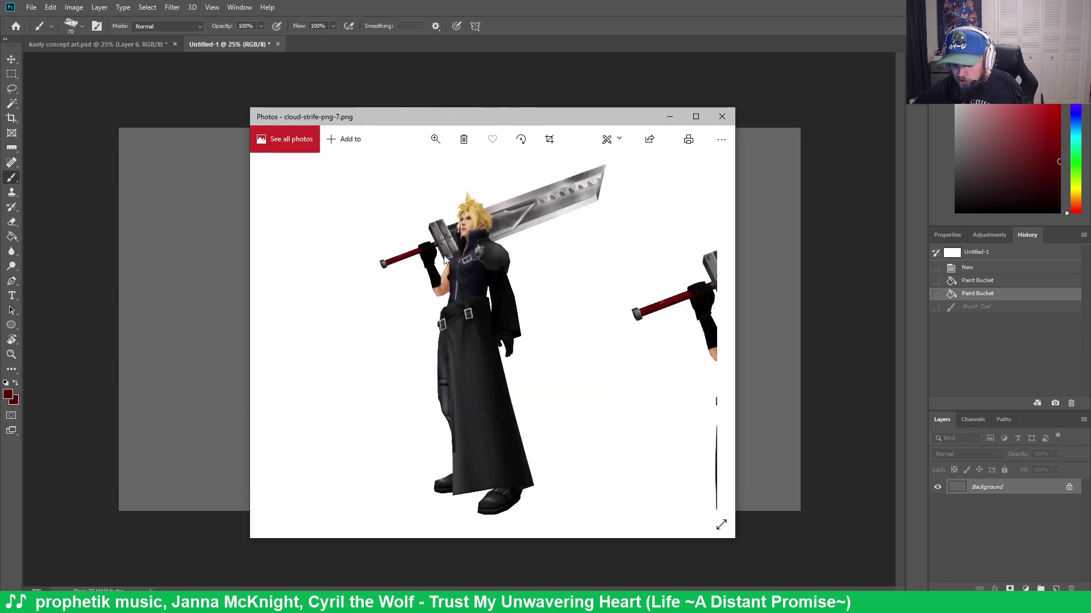
left_click_drag(584, 126, 543, 128)
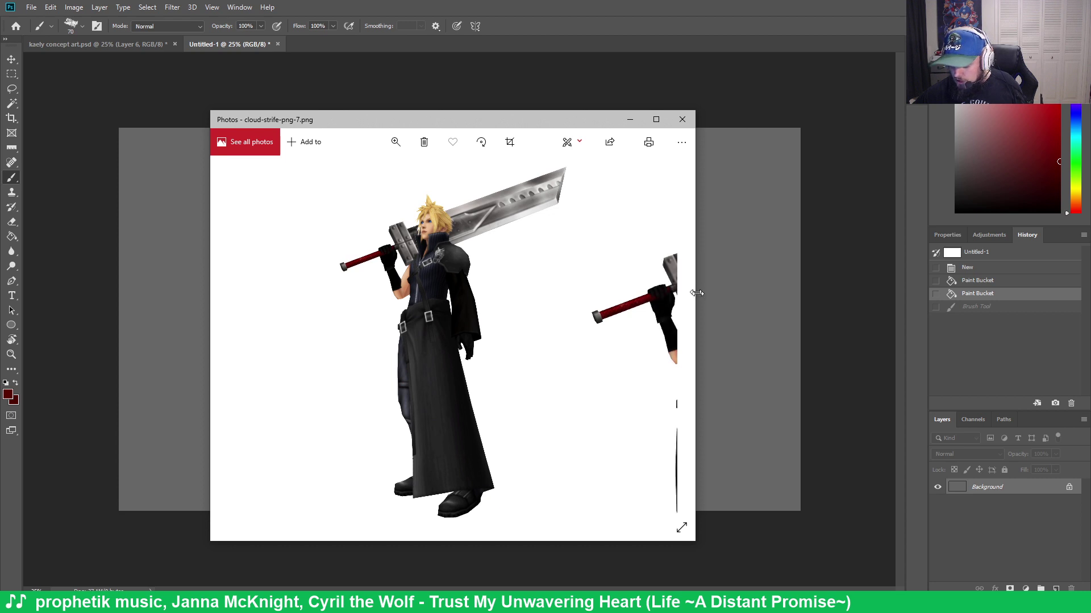
left_click_drag(694, 295, 964, 333)
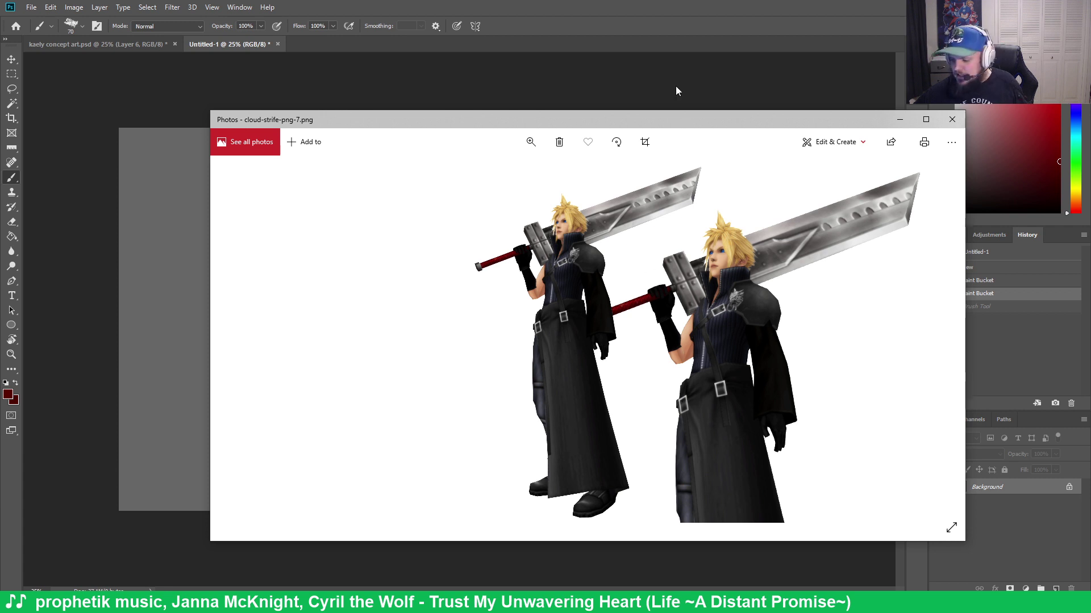
left_click_drag(684, 122, 0, 0)
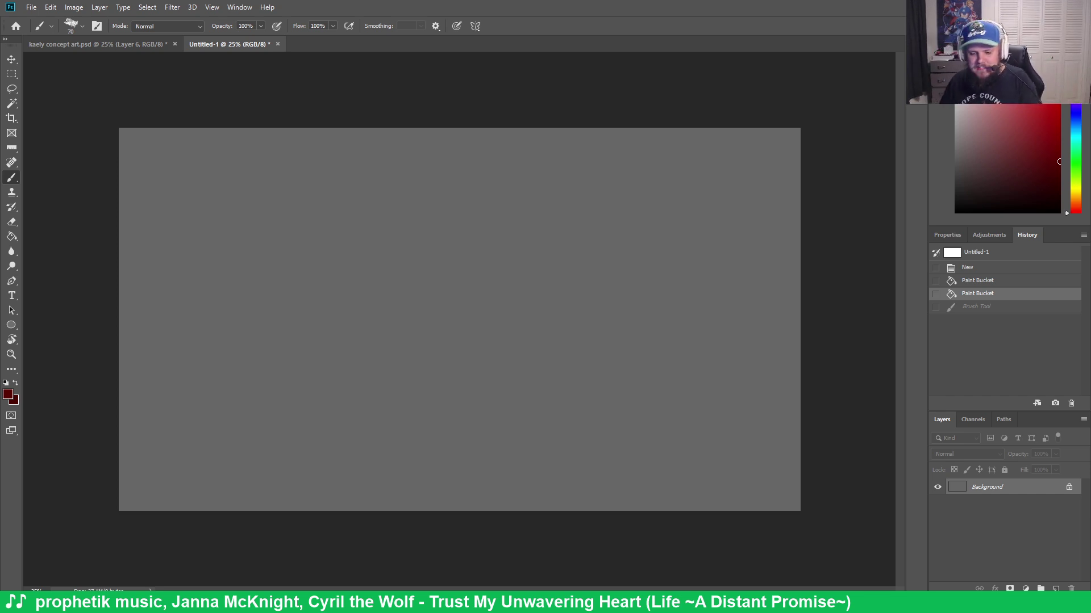
In Untitled-1, convert the gray background to a regular layer, add an empty layer above it, and lock the gray layer
left_click(133, 43)
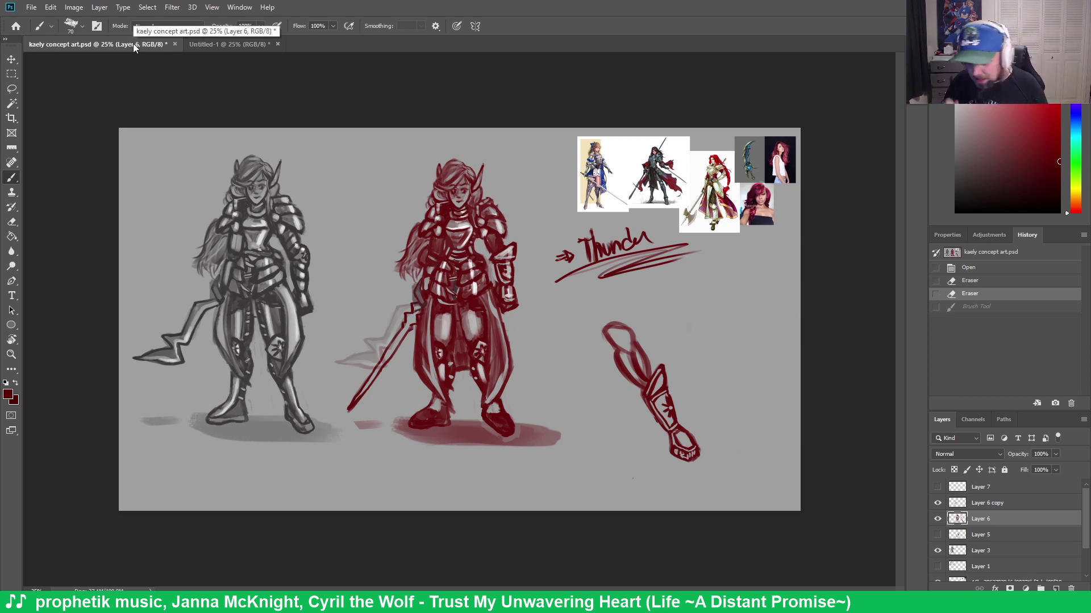
left_click(11, 74)
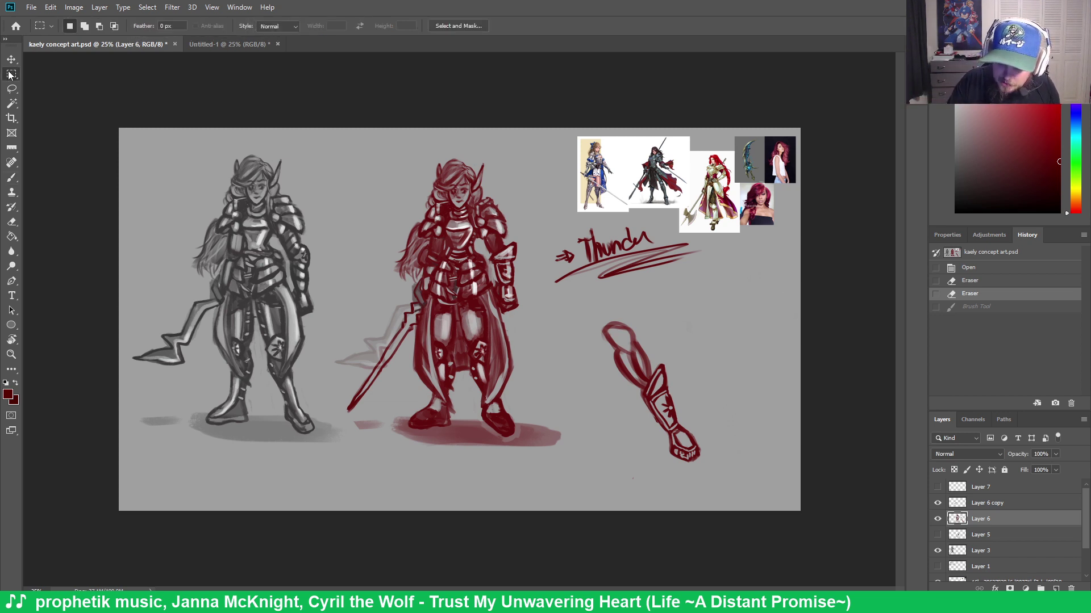
left_click(224, 43)
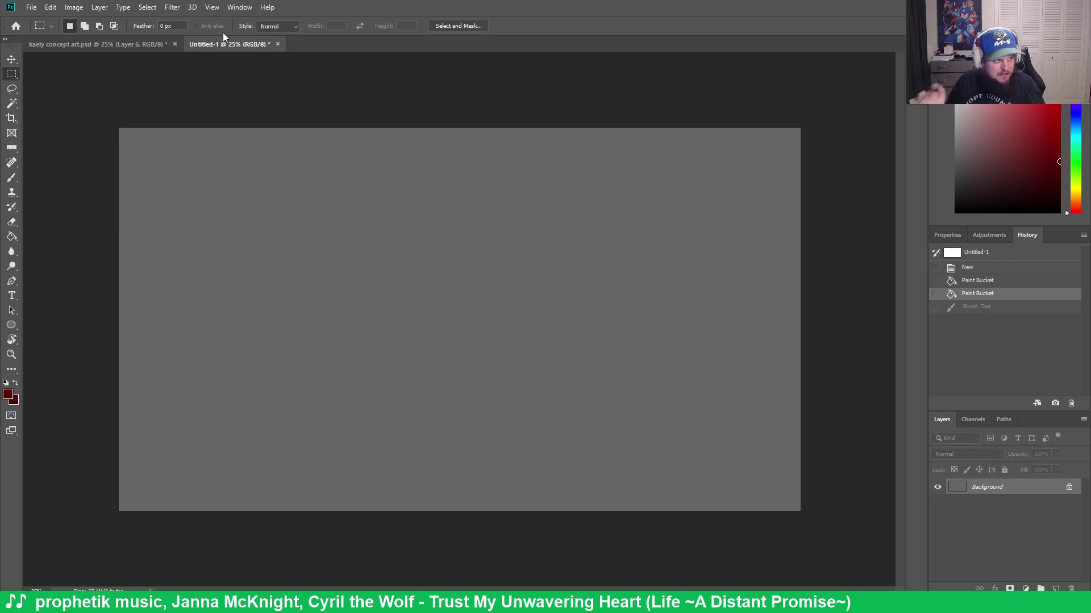
left_click(1068, 487)
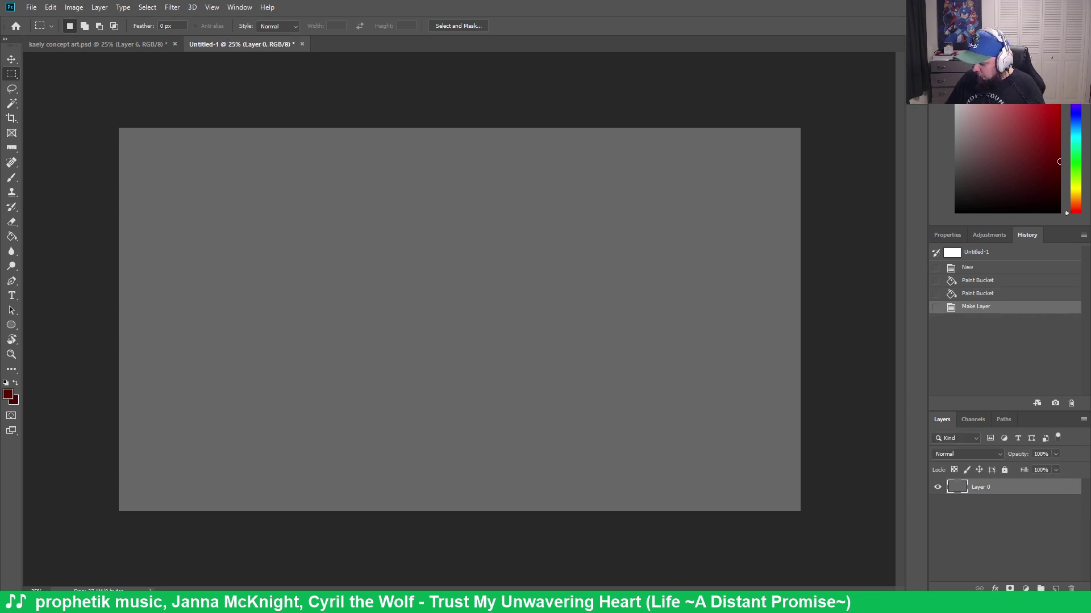
left_click(1055, 589)
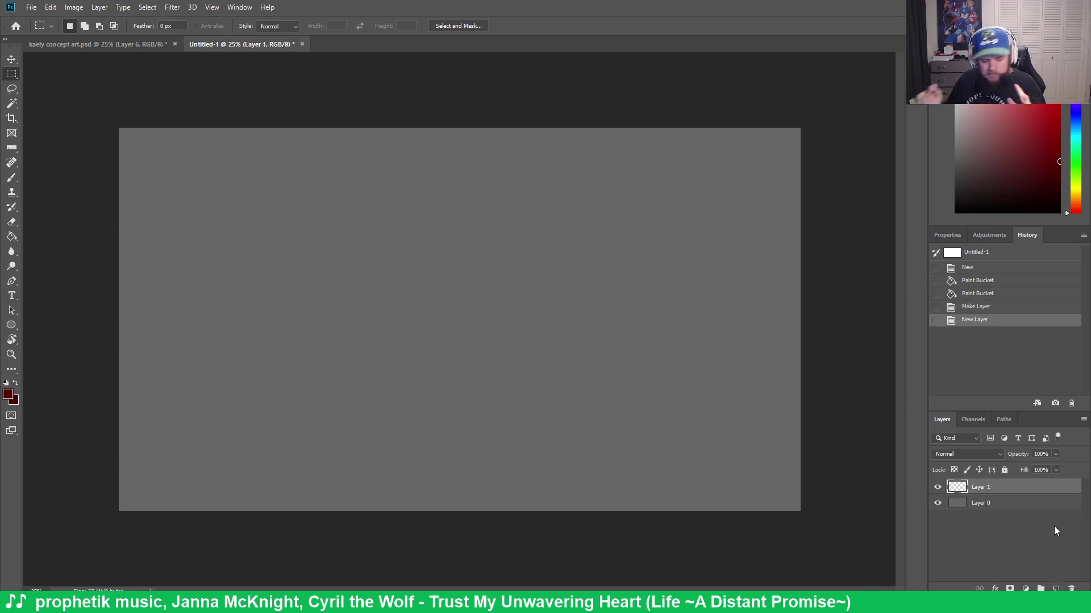
left_click(1014, 503)
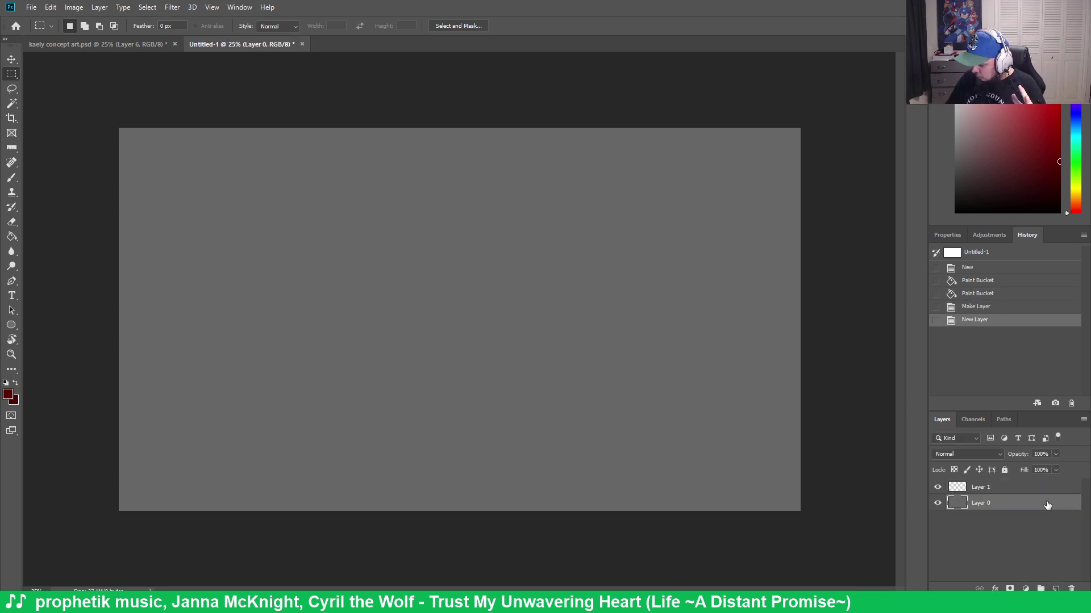
left_click(1004, 471)
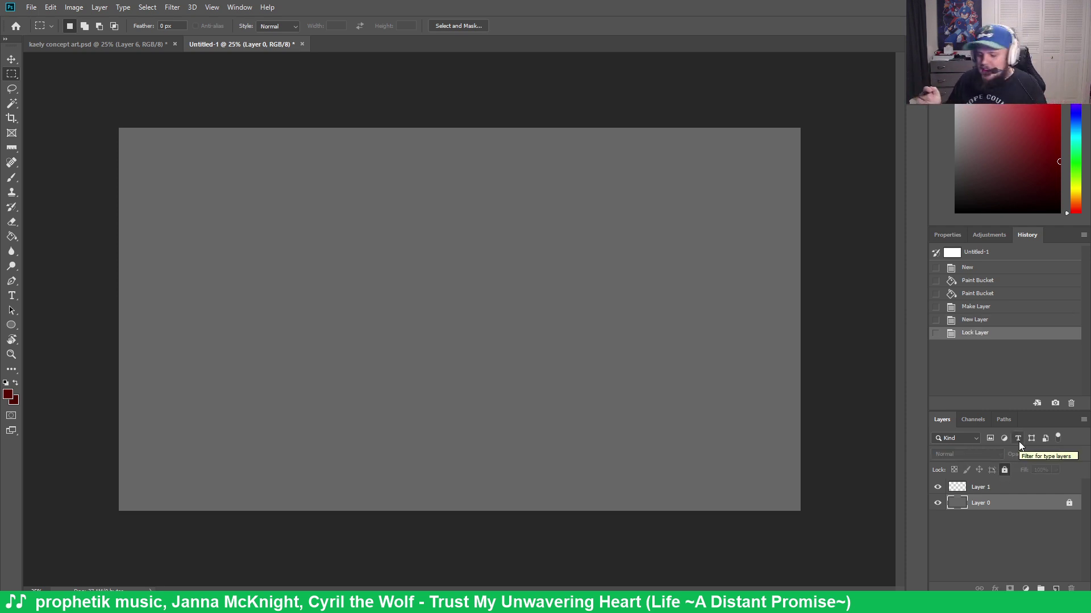
left_click_drag(991, 487, 1005, 458)
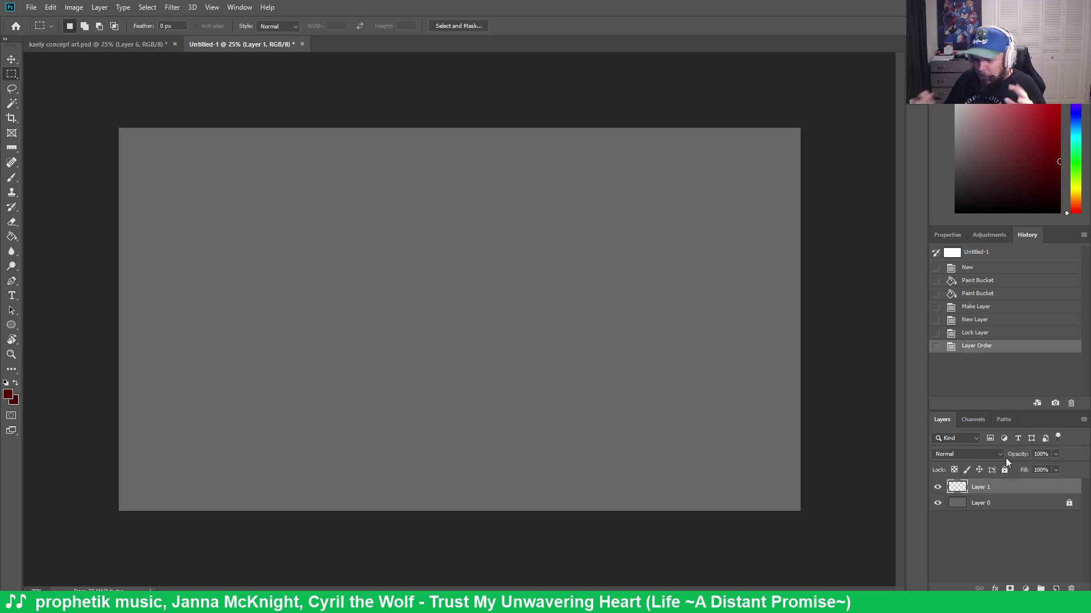
In kaely concept art.psd, select the whole canvas and duplicate all layers, from Layer 7 down to Layer 0
left_click(136, 45)
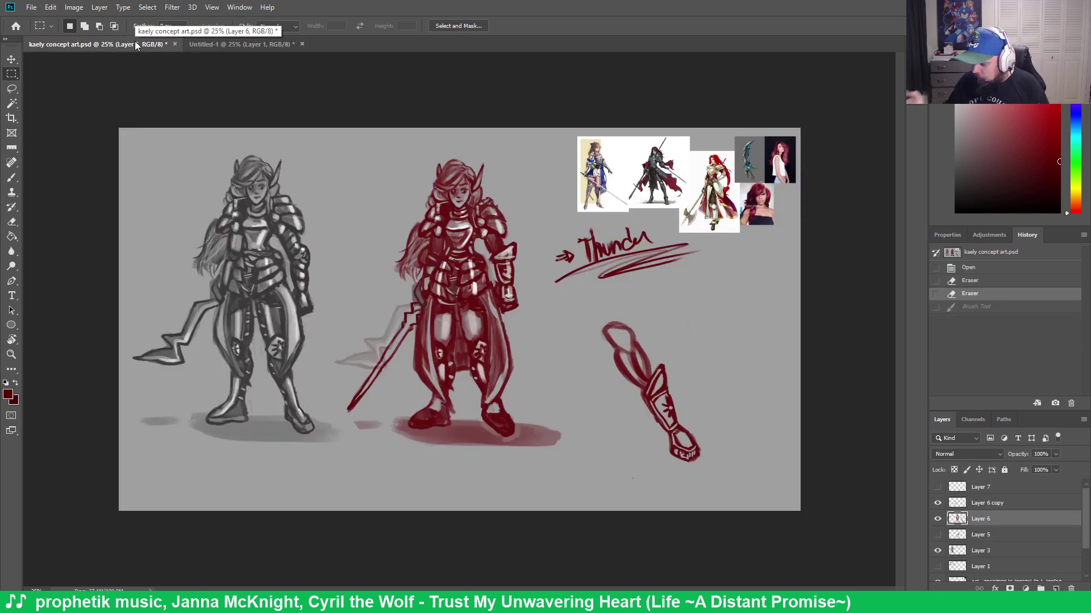
left_click(1004, 490)
key("ctrl+a")
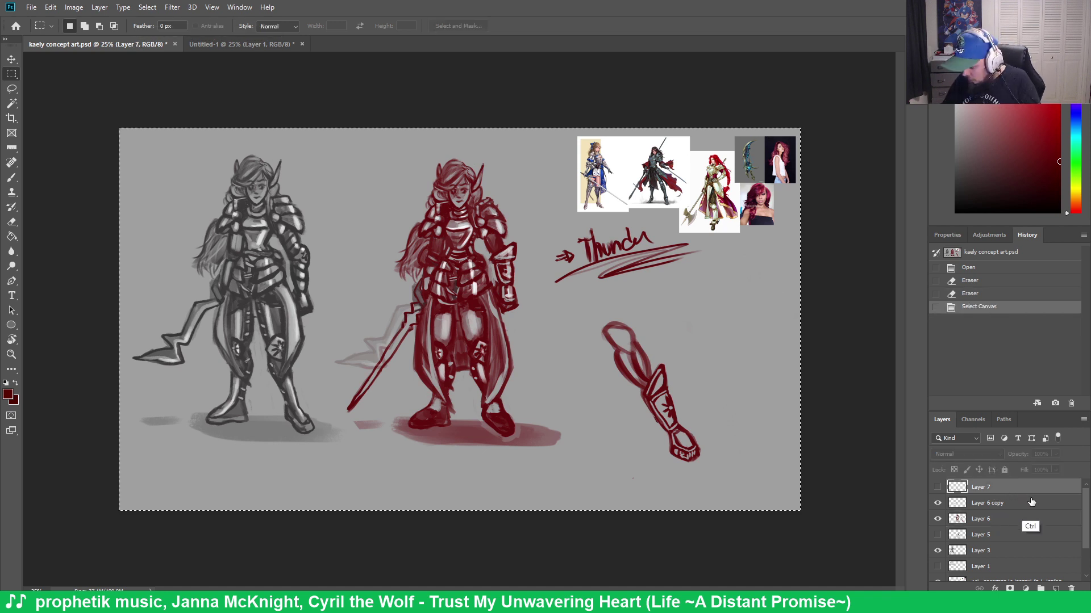
scroll(1068, 528, "down", 3)
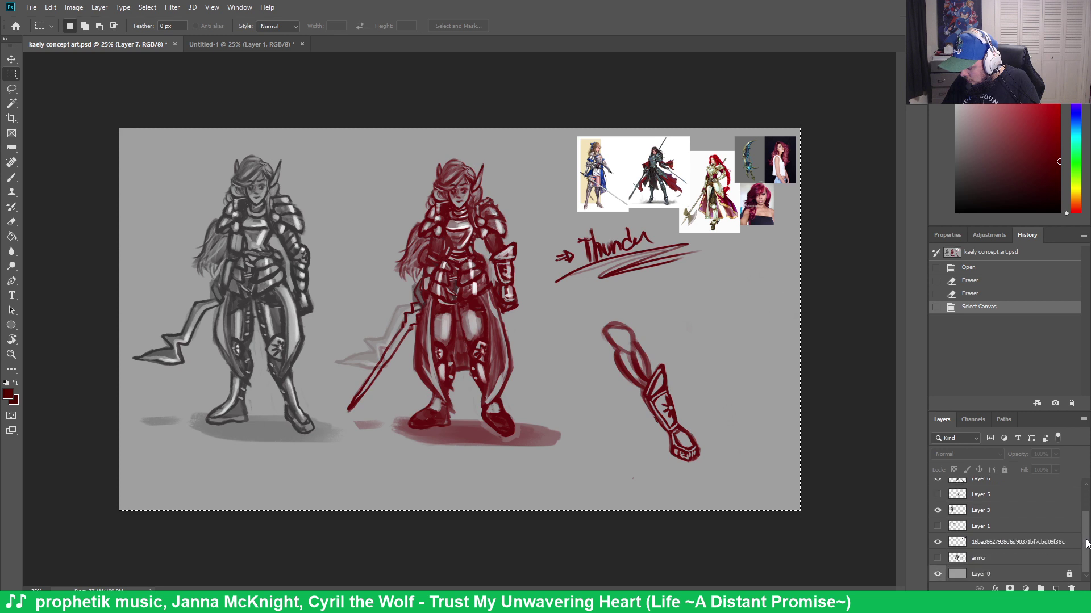
left_click(1040, 575)
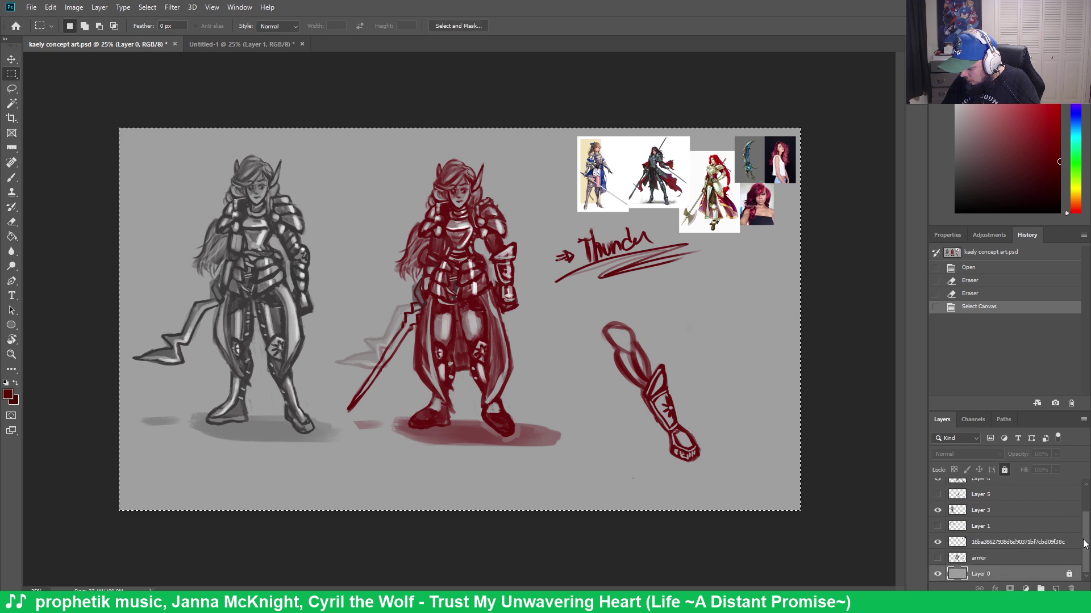
scroll(1022, 534, "up", 3)
left_click(997, 494, "shift")
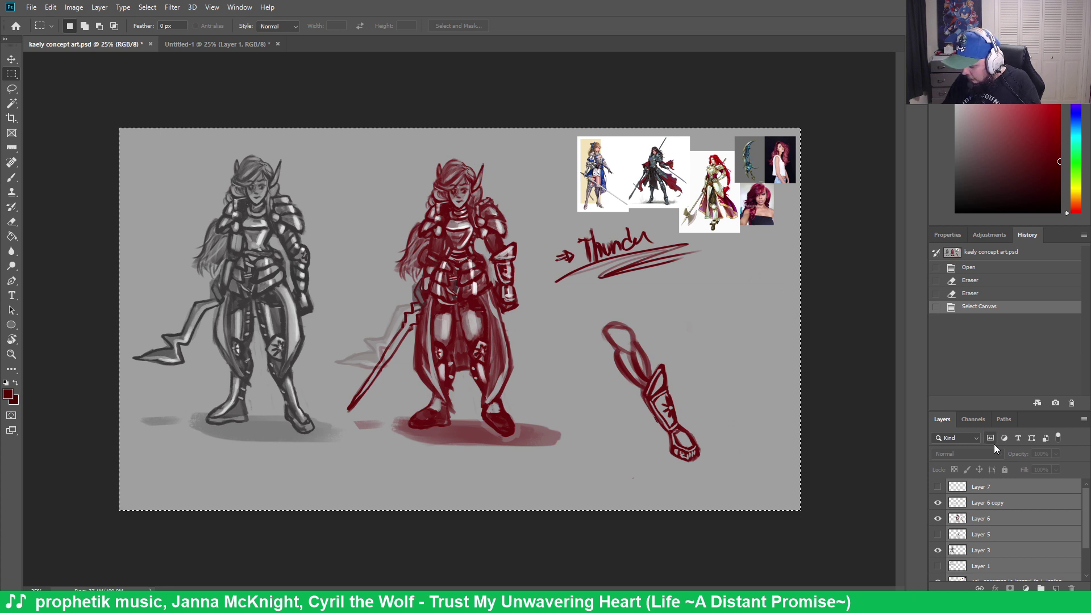
right_click(994, 503)
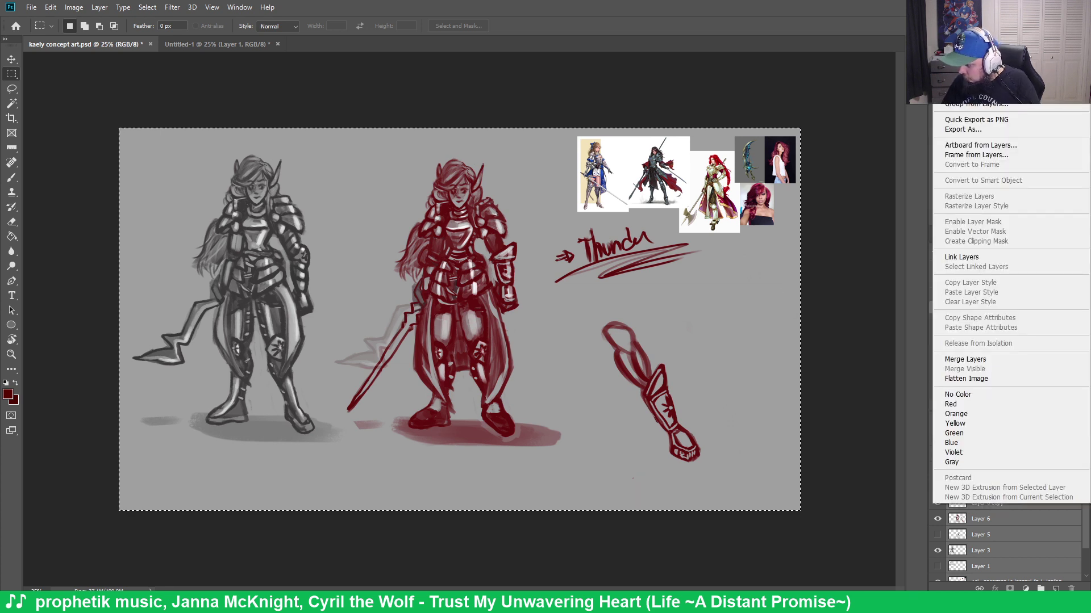
key("Escape")
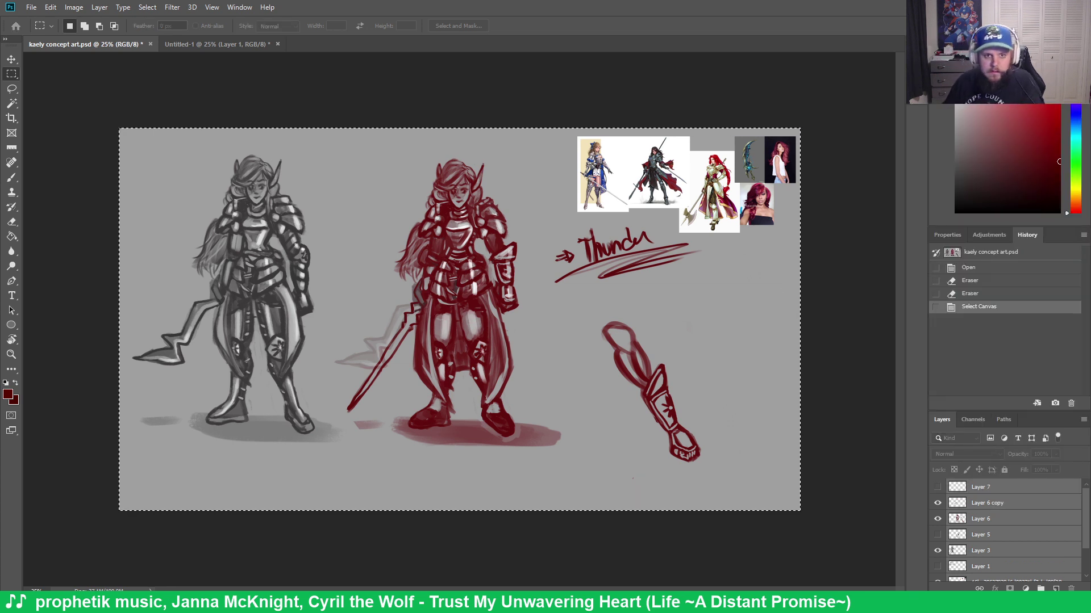
key("Return")
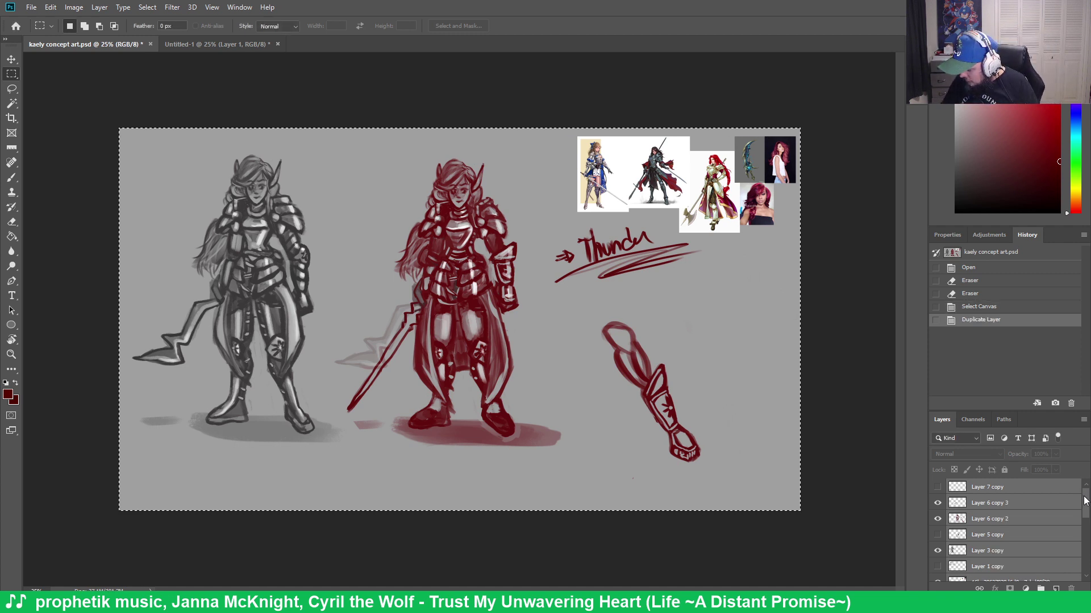
Merge the duplicated layers into a single layer and check it by toggling layer visibility, leaving the merged layer visible
scroll(1083, 502, "down", 5)
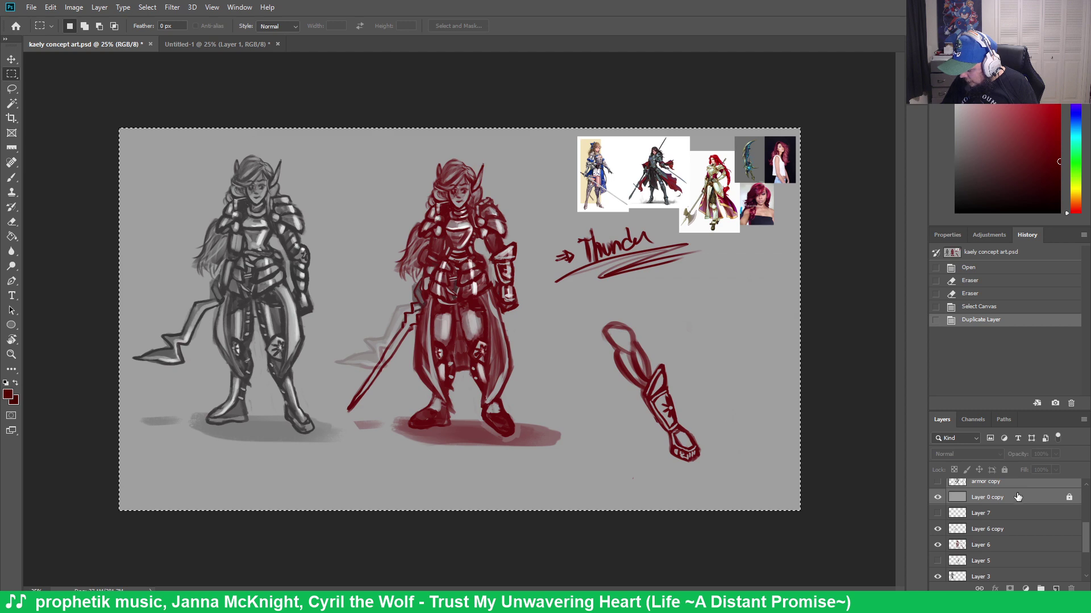
right_click(1016, 496)
left_click(1000, 351)
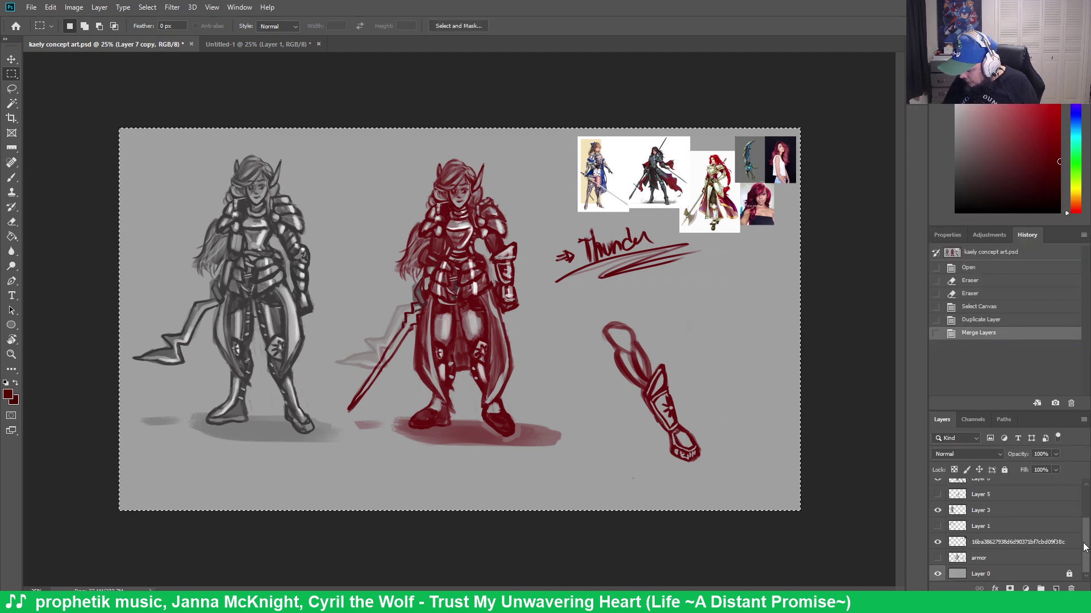
left_click_drag(1086, 548, 1088, 510)
left_click(937, 486)
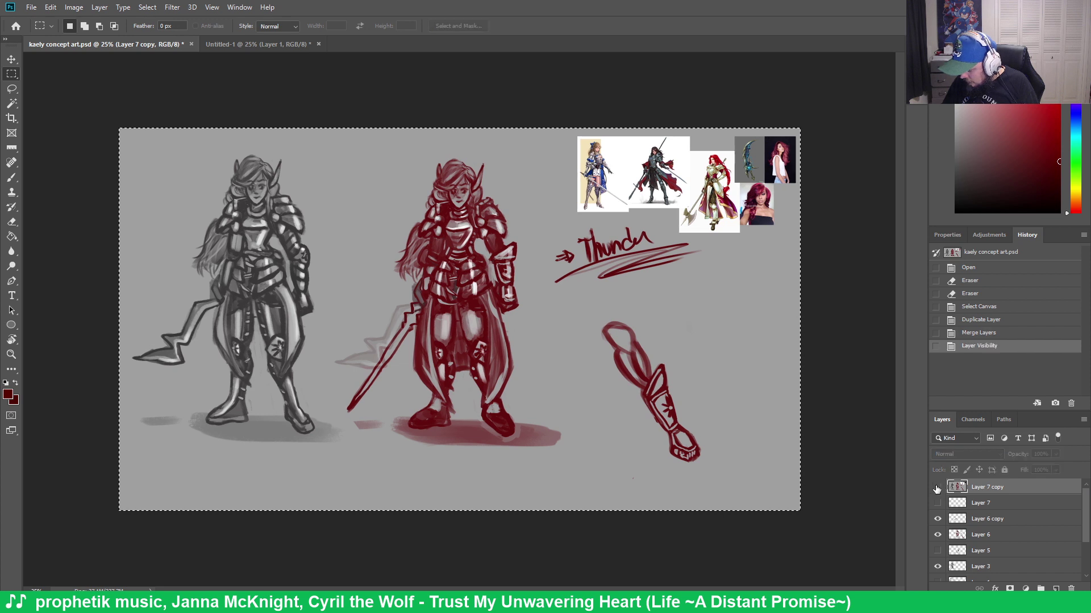
left_click(937, 519)
left_click(938, 518)
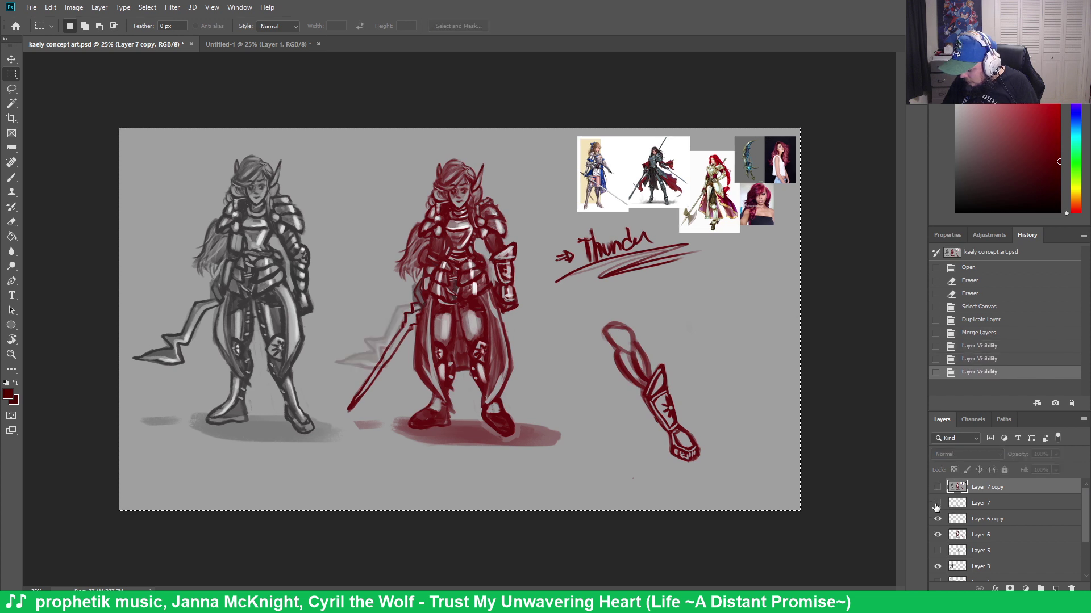
left_click(937, 487)
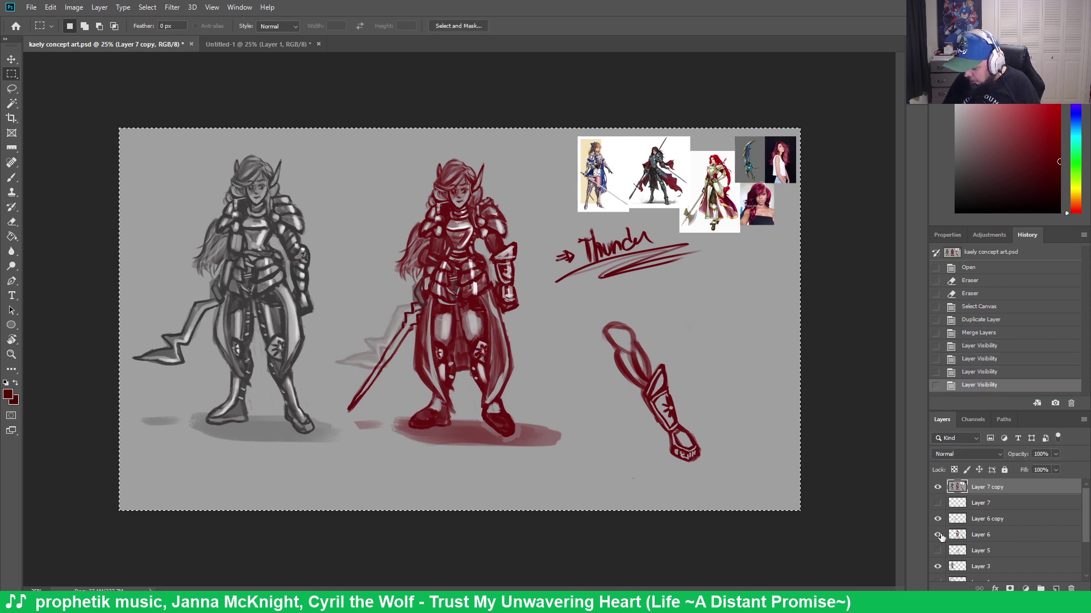
Try to lasso the red armored figure and paste it into Untitled-1, undo the paste, and return to the concept art
left_click(11, 88)
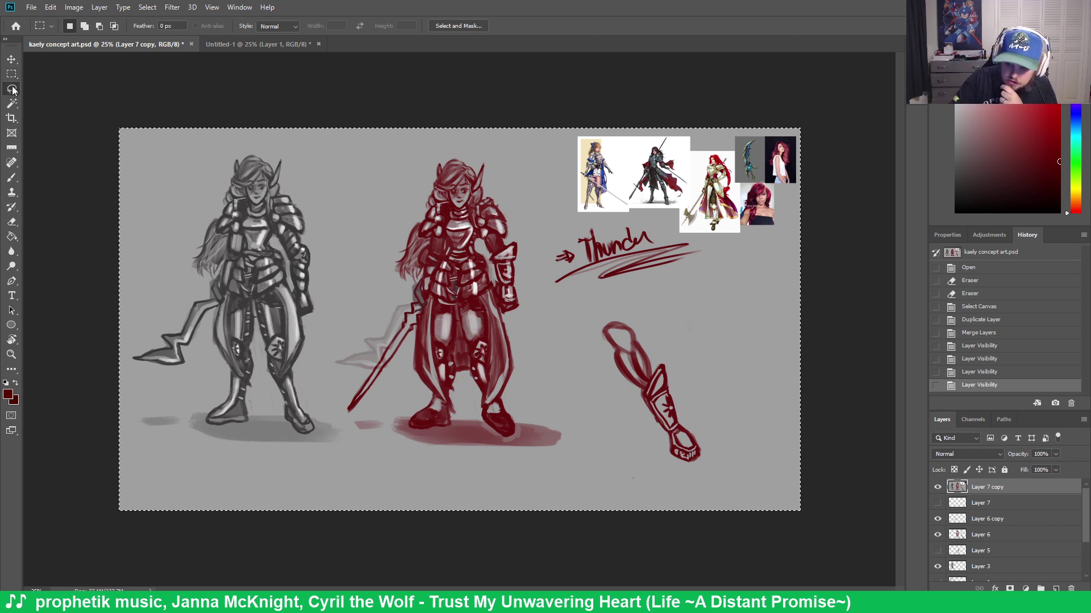
mouse_move(367, 211)
left_mouse_down()
mouse_move(381, 171)
mouse_move(465, 131)
mouse_move(535, 191)
mouse_move(554, 420)
mouse_move(493, 479)
mouse_move(377, 468)
mouse_move(334, 437)
mouse_move(326, 370)
mouse_move(370, 147)
left_mouse_up()
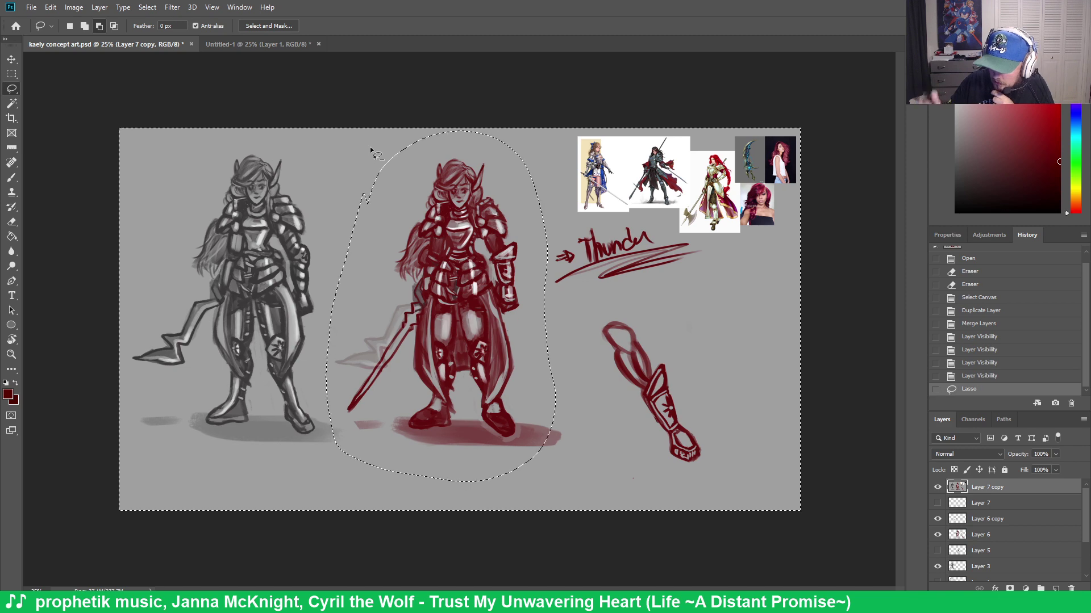
left_click(277, 41)
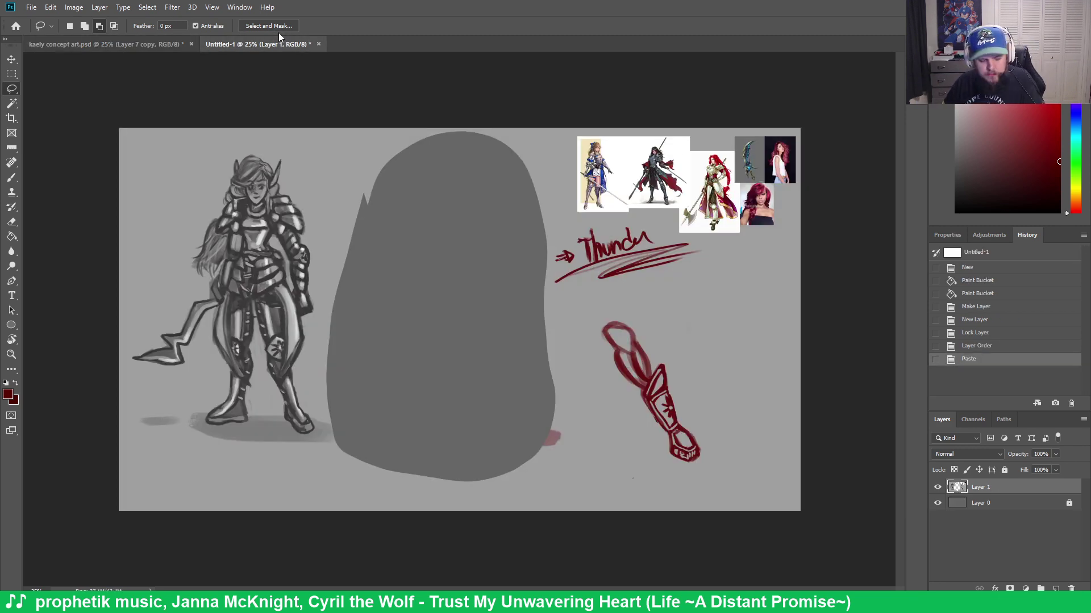
key("ctrl+z")
left_click(160, 38)
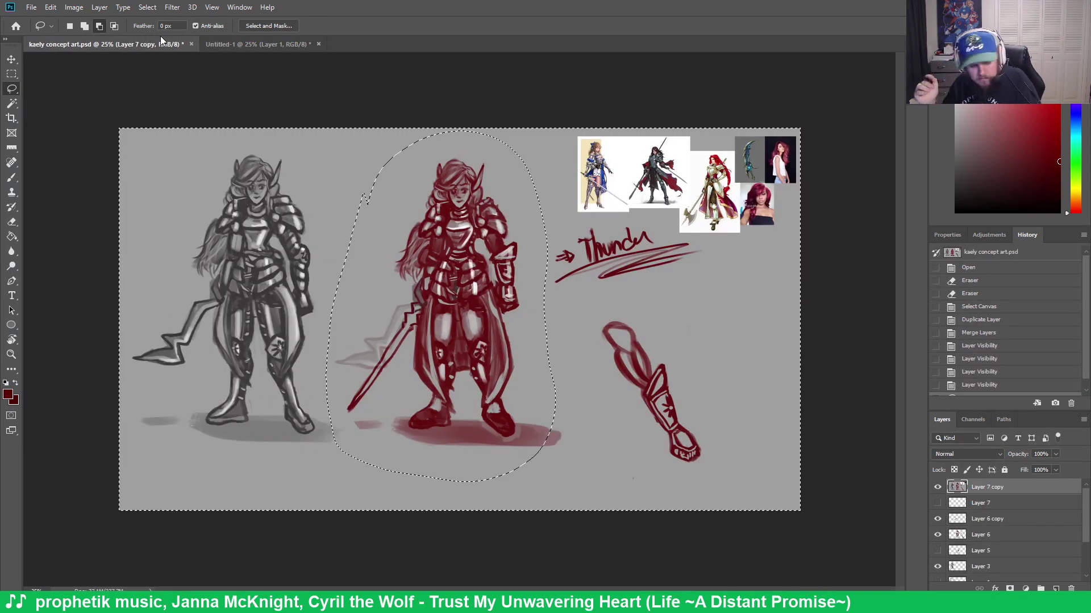
Clear the old selection in the concept art, lasso the red armored figure, and copy it into Untitled-1
key("ctrl+z")
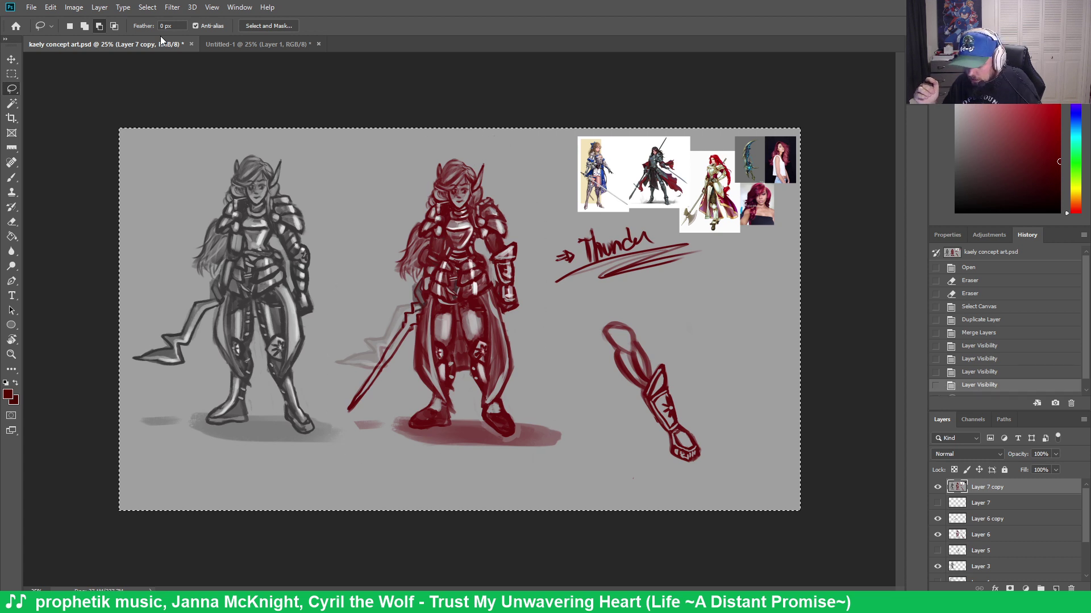
key("ctrl+d")
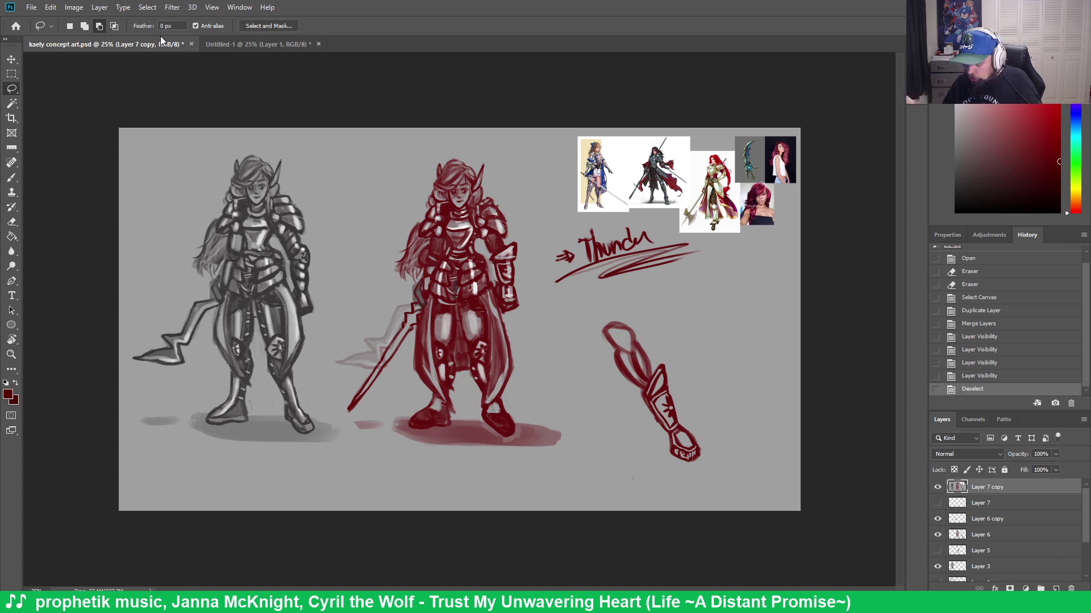
mouse_move(378, 166)
left_mouse_down()
mouse_move(533, 172)
mouse_move(551, 264)
mouse_move(556, 396)
mouse_move(520, 470)
mouse_move(406, 477)
mouse_move(355, 453)
mouse_move(335, 404)
mouse_move(363, 162)
left_mouse_up()
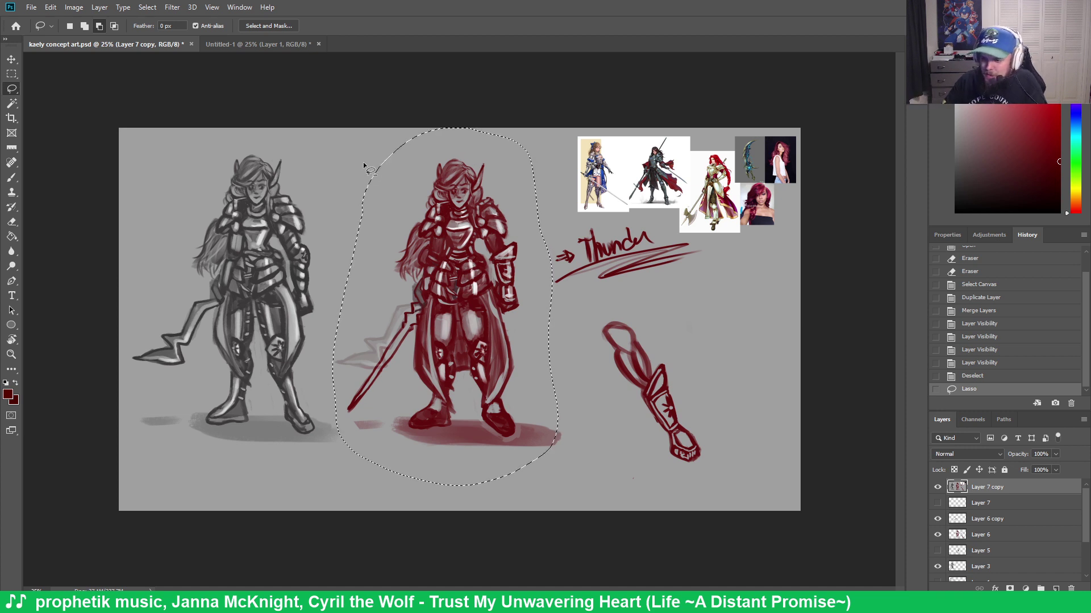
left_click(278, 40)
key("ctrl+v")
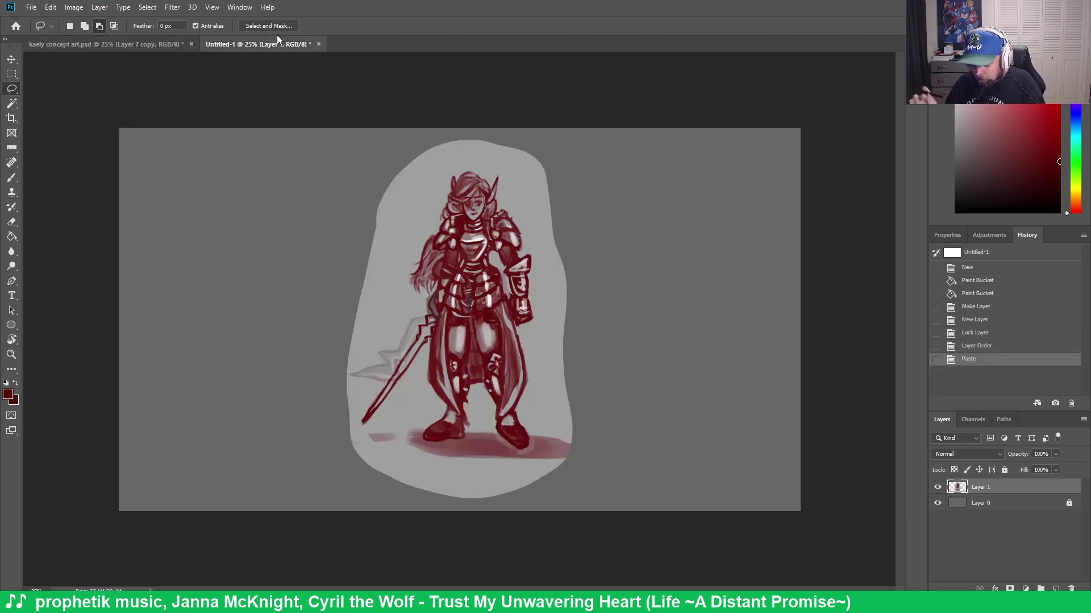
Scale the pasted figure down to 66.12% with Free Transform and move it to the upper-left area of the canvas
left_click(11, 74)
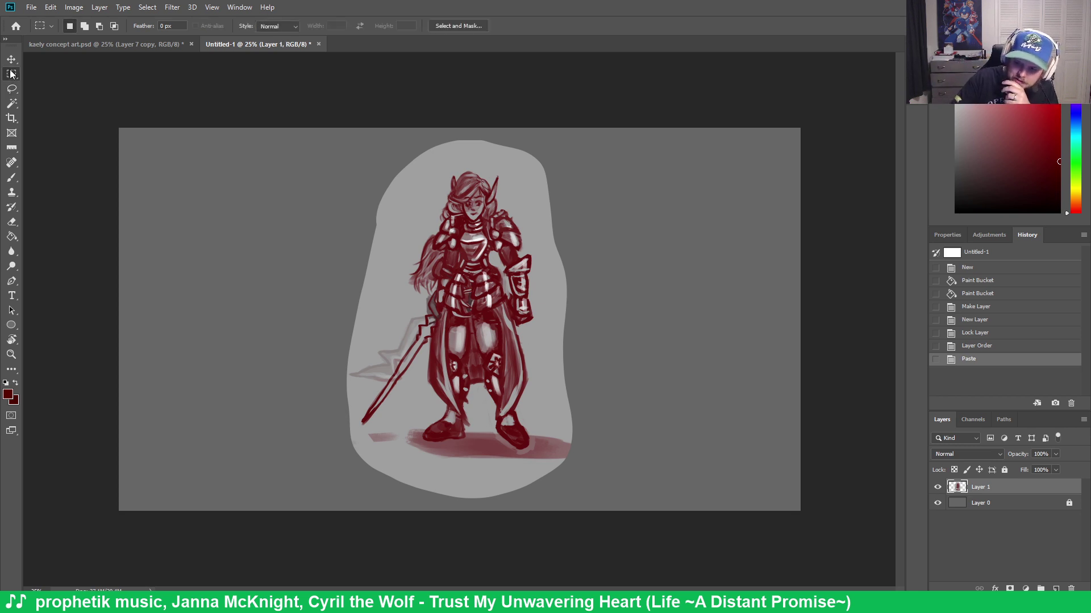
right_click(494, 332)
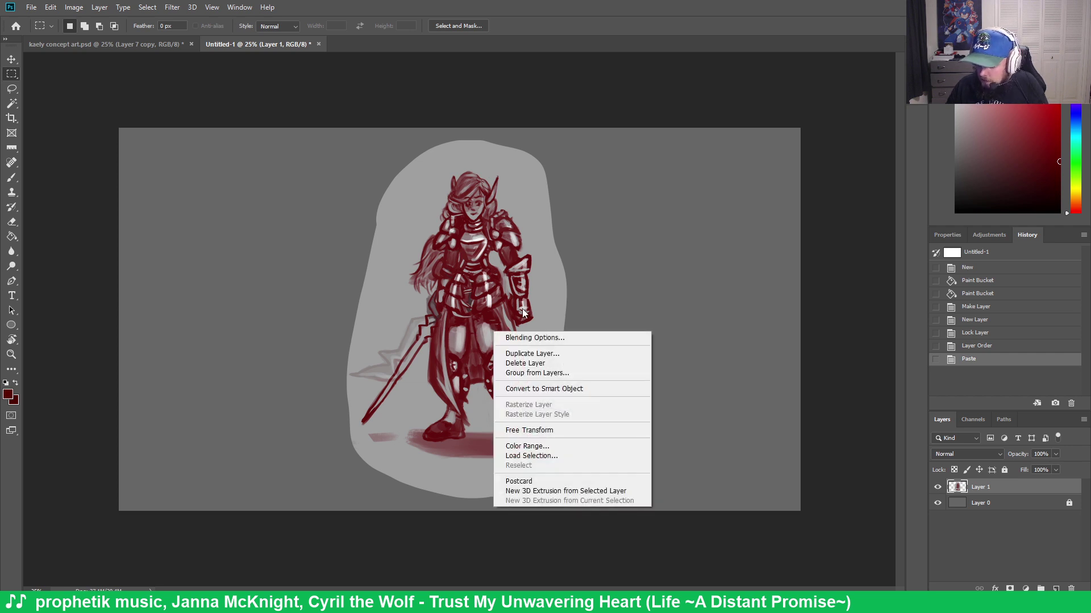
left_click(533, 430)
left_click_drag(572, 498, 495, 377)
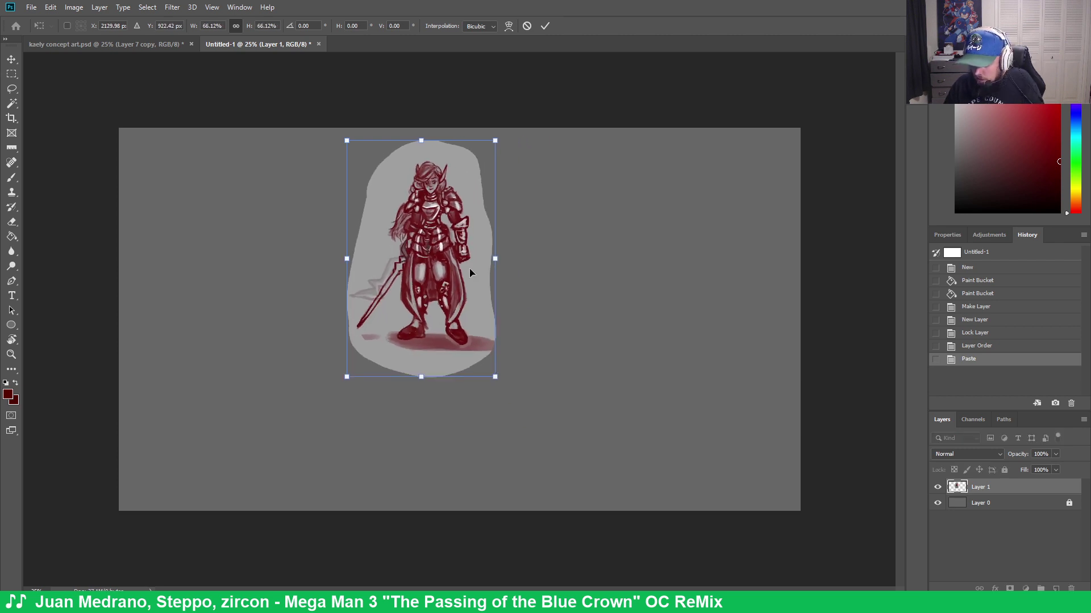
key("Return")
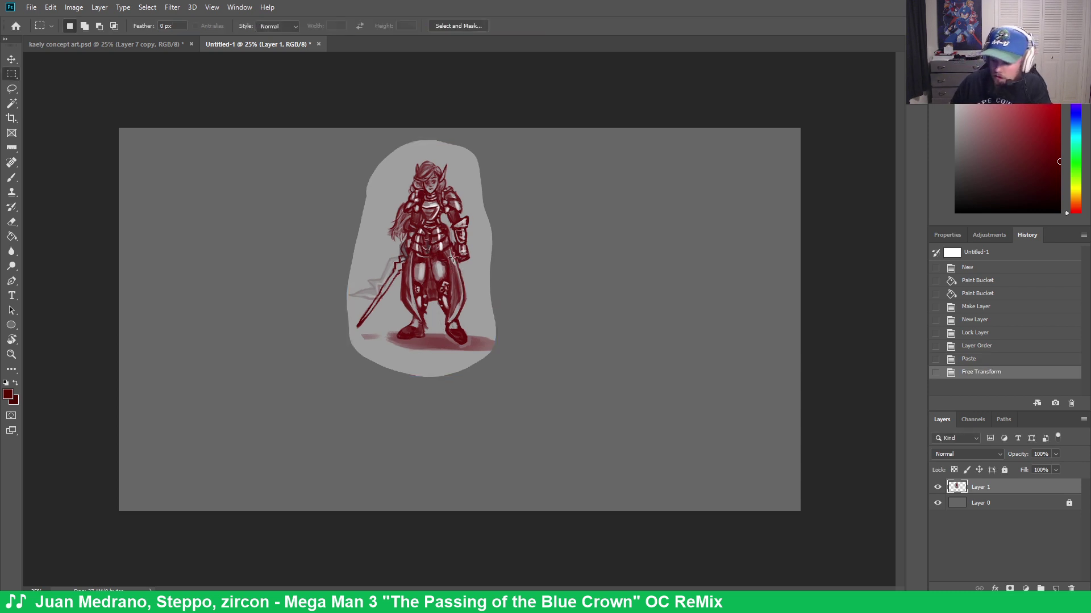
key("v")
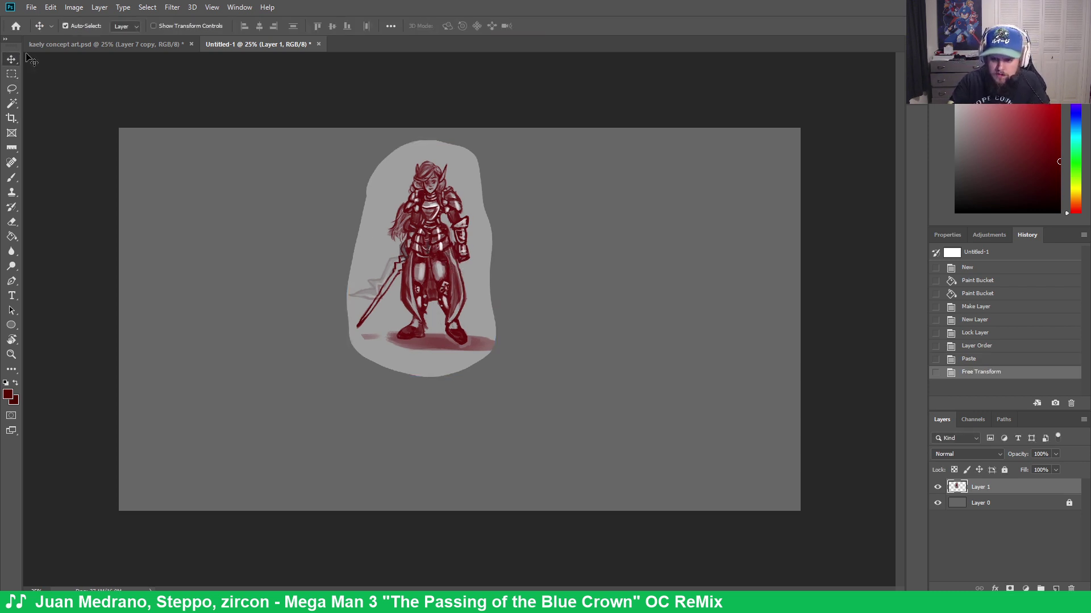
left_click_drag(438, 261, 229, 254)
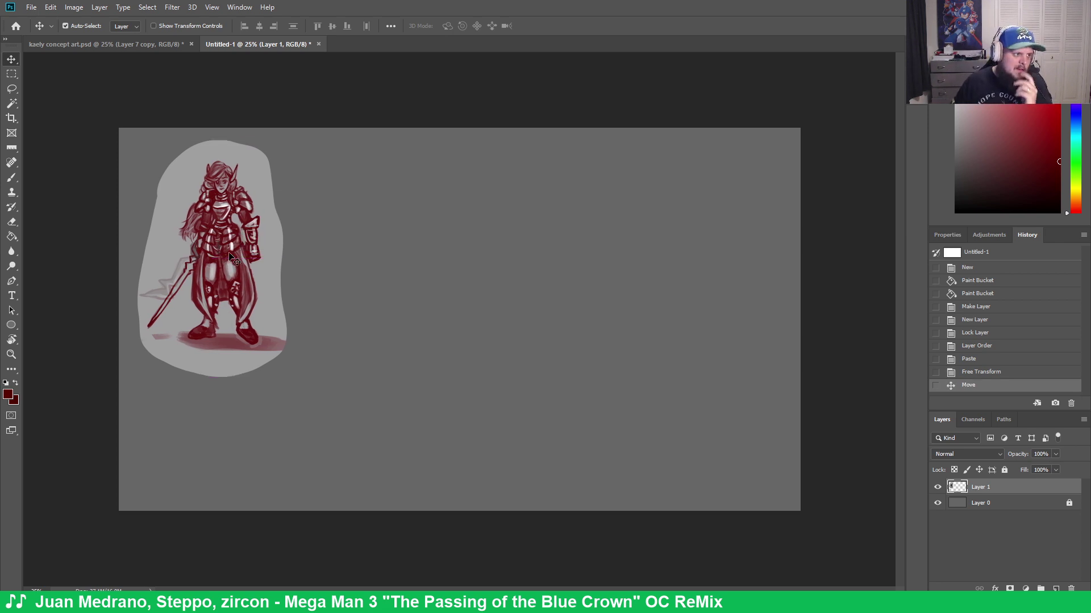
key("b")
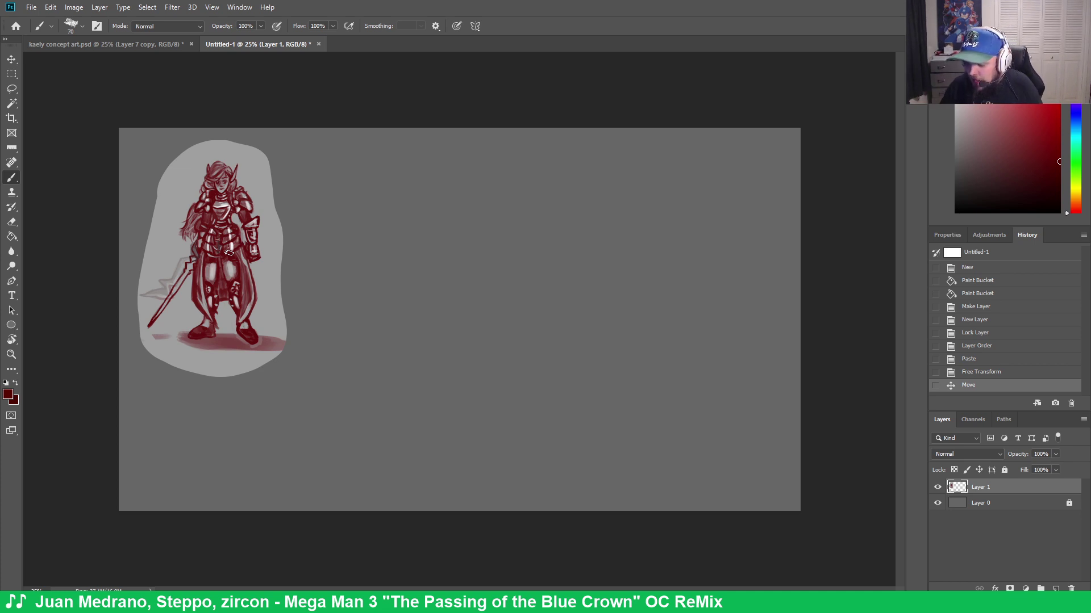
mouse_move(392, 191)
left_mouse_down()
mouse_move(567, 177)
mouse_move(589, 198)
mouse_move(578, 279)
left_mouse_up()
left_click_drag(387, 278, 582, 283)
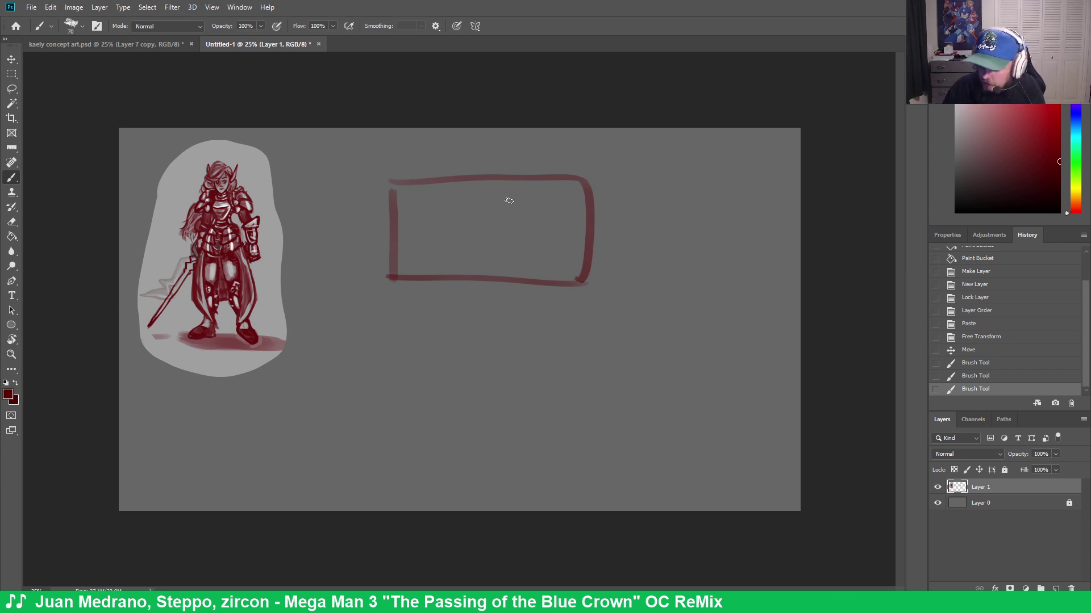
key("ctrl+z")
key("ctrl+z")
key("ctrl+z")
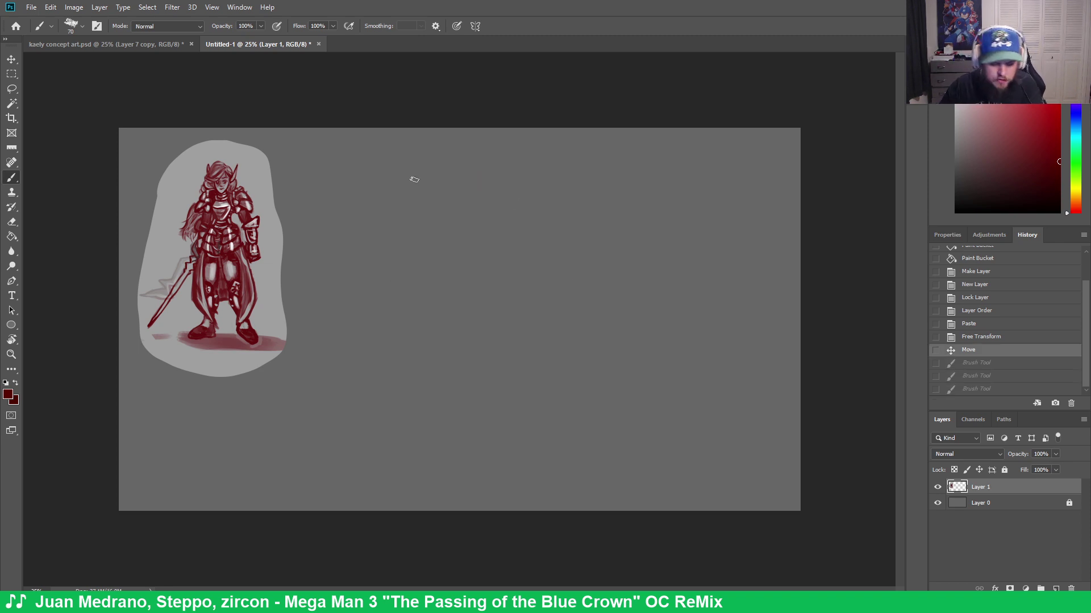
Reduce the brush size to 30 and paint a rectangular thumbnail frame beside the reference figure, removing the stray dot below it
key("bracketleft")
key("bracketleft")
key("bracketleft")
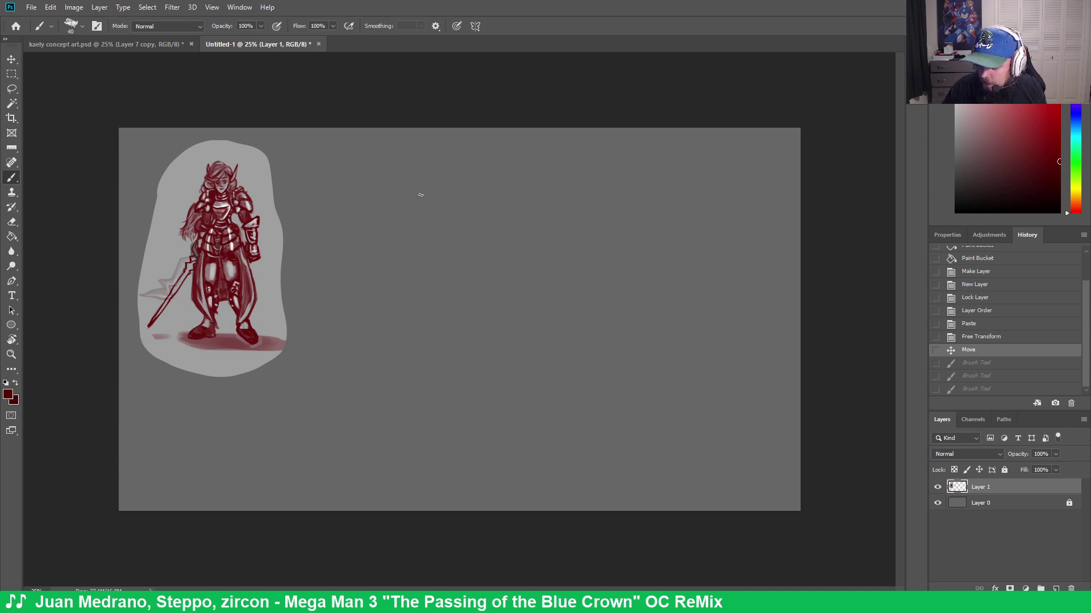
left_click_drag(391, 182, 397, 287)
mouse_move(508, 180)
left_mouse_down()
mouse_move(607, 177)
mouse_move(609, 290)
left_mouse_up()
left_click_drag(397, 288, 612, 291)
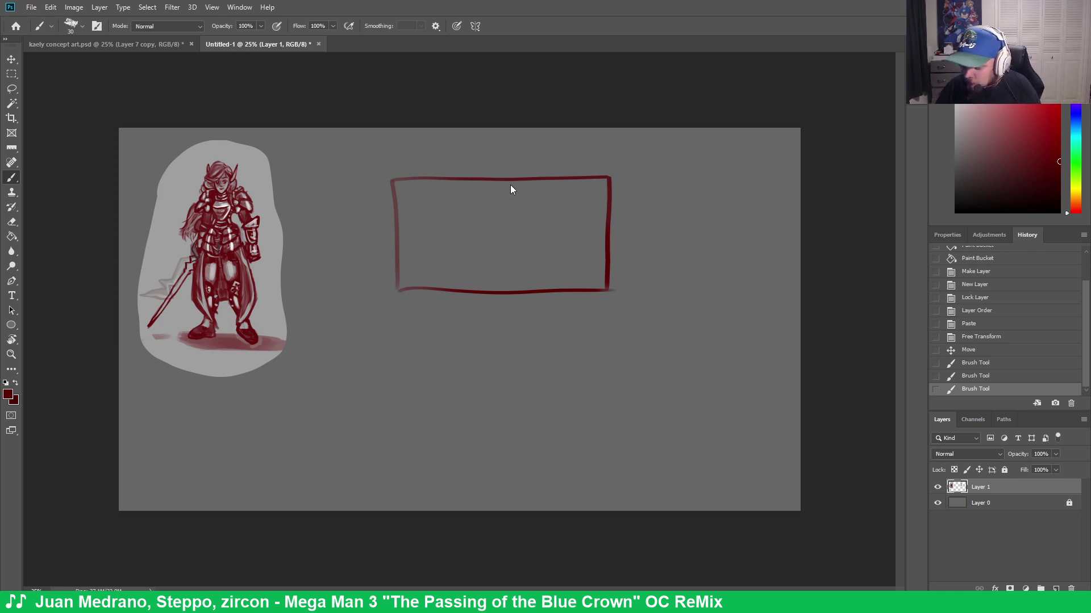
left_click(528, 315)
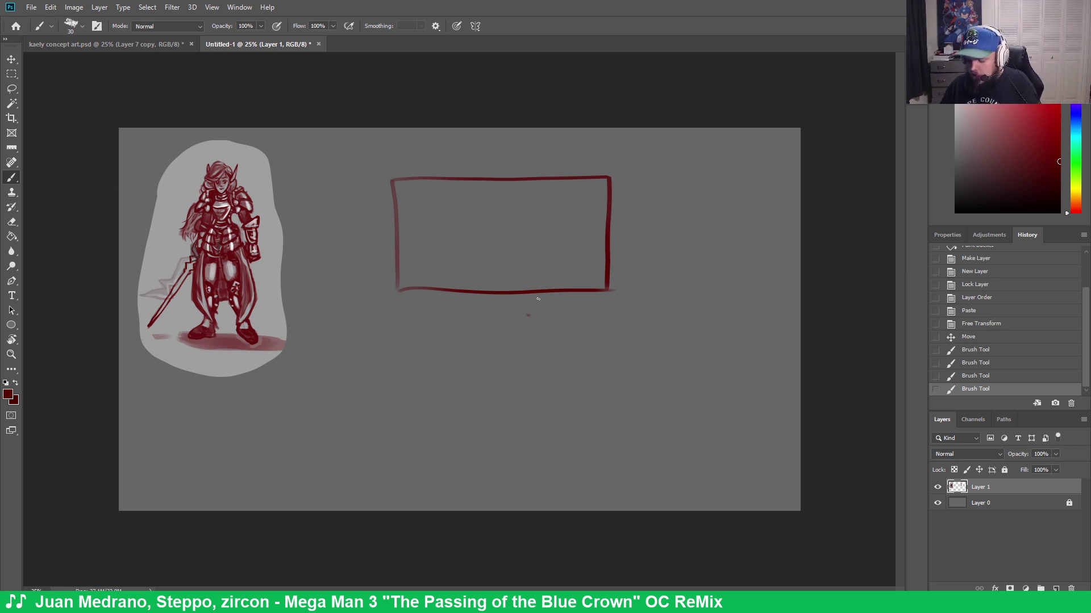
key("ctrl+z")
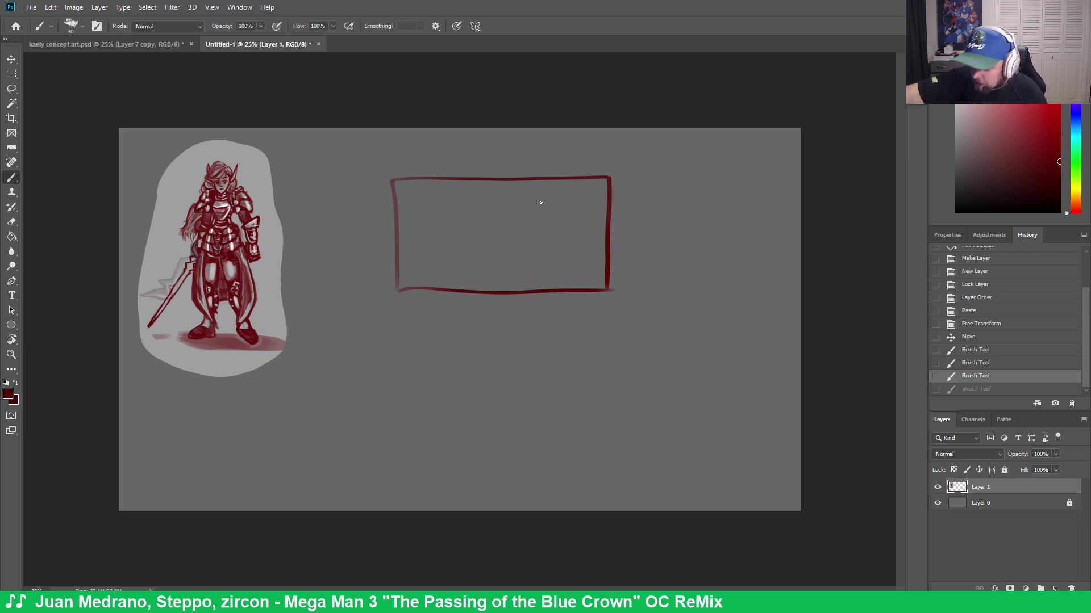
With 30% brush opacity, sketch a head oval and torso shape inside the frame and a line across the reference figure's shoulders
key("3")
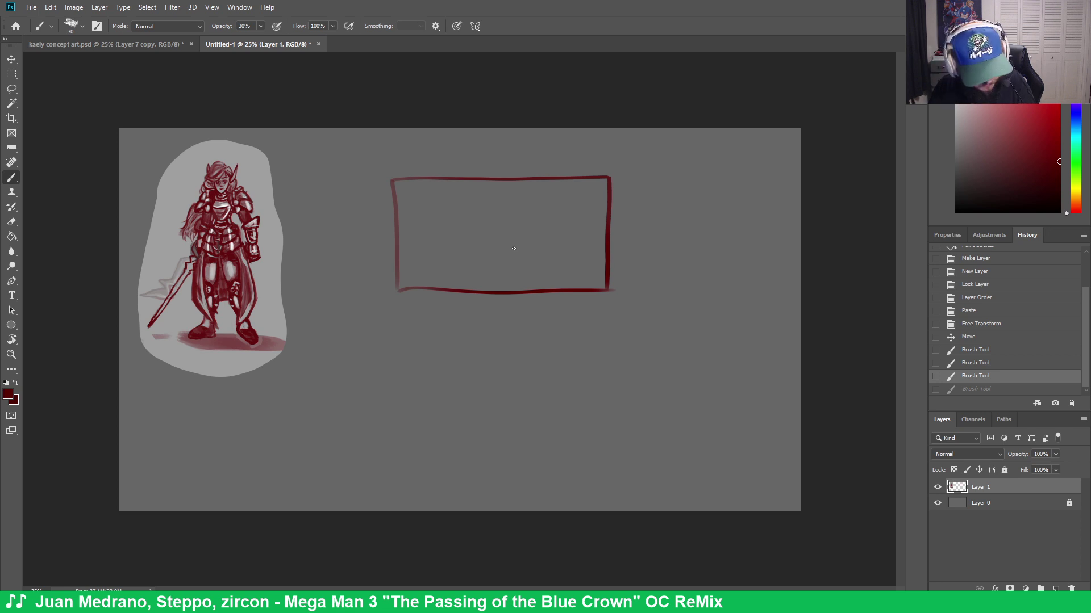
mouse_move(515, 187)
left_mouse_down()
mouse_move(512, 208)
mouse_move(524, 193)
mouse_move(514, 207)
left_mouse_up()
left_click_drag(515, 190, 515, 208)
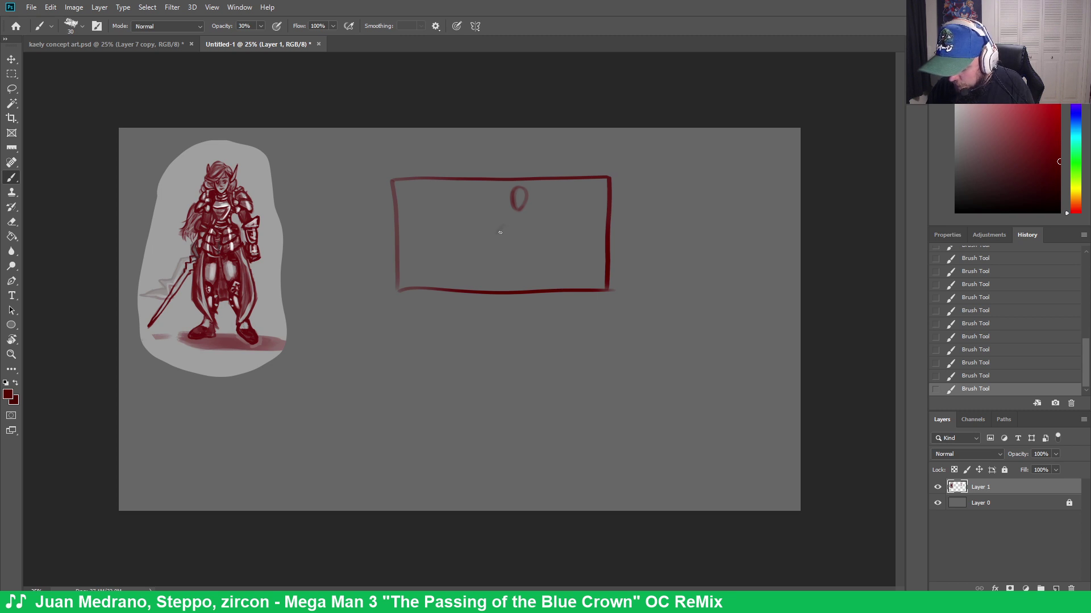
left_click_drag(499, 232, 516, 235)
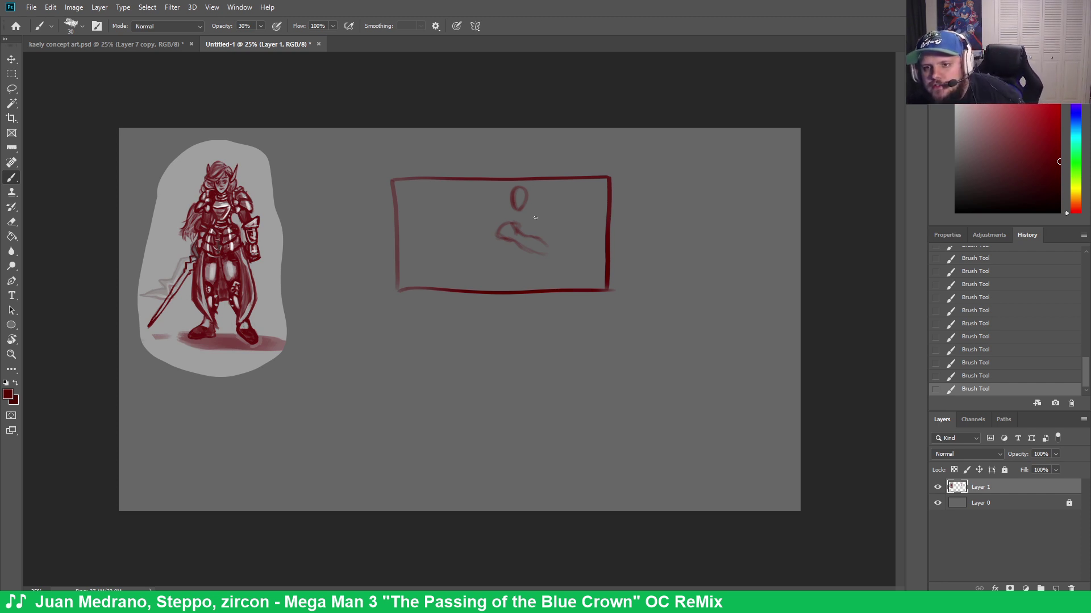
left_click_drag(164, 193, 332, 207)
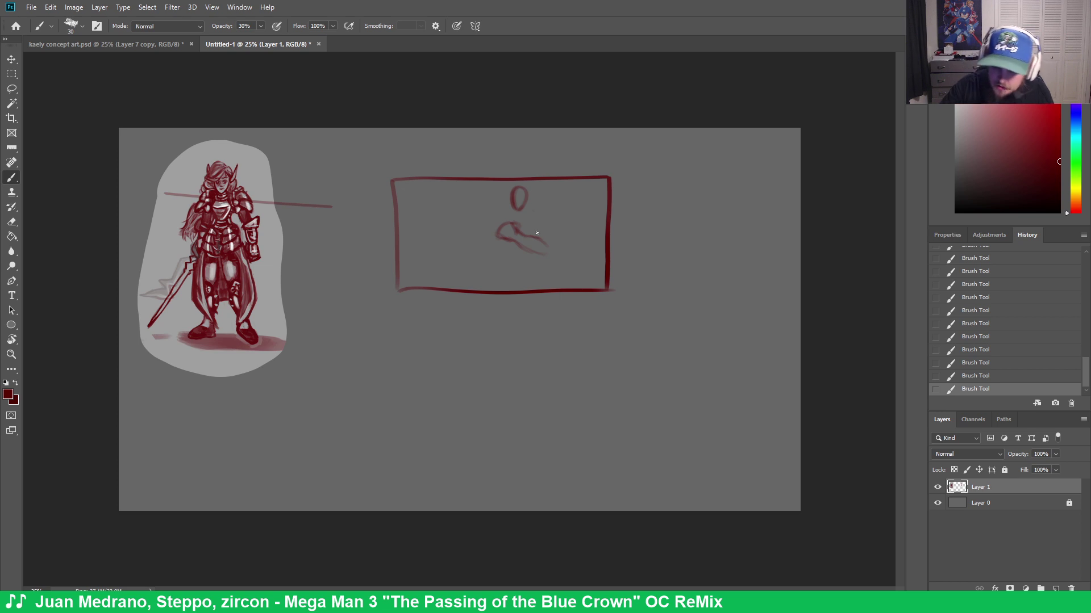
Lasso the torso sketch below the head oval inside the frame
key("l")
mouse_move(485, 238)
left_mouse_down()
mouse_move(518, 216)
mouse_move(564, 233)
mouse_move(541, 268)
mouse_move(484, 236)
left_mouse_up()
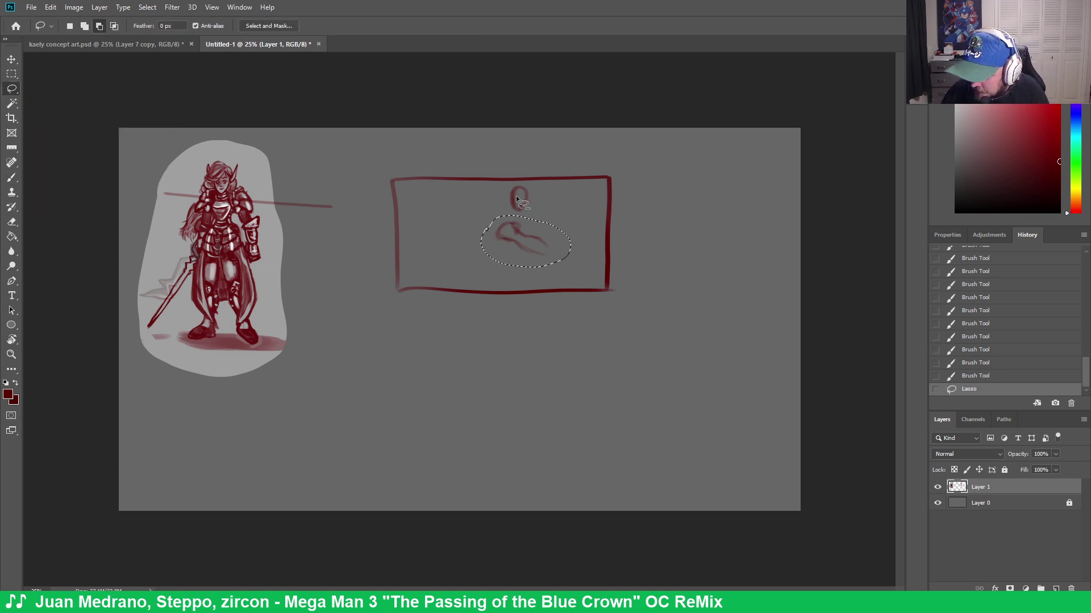
Try to enlarge the lassoed torso sketch to 108.75% and move it, undoing back to the lasso selection
right_click(529, 245)
left_click(589, 349)
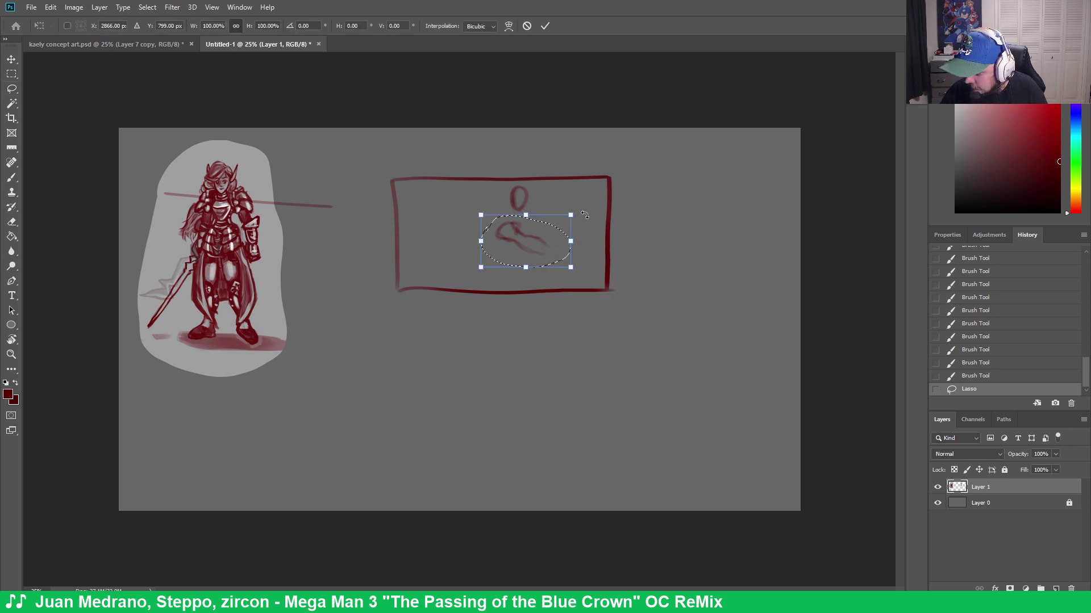
left_click_drag(570, 215, 577, 210)
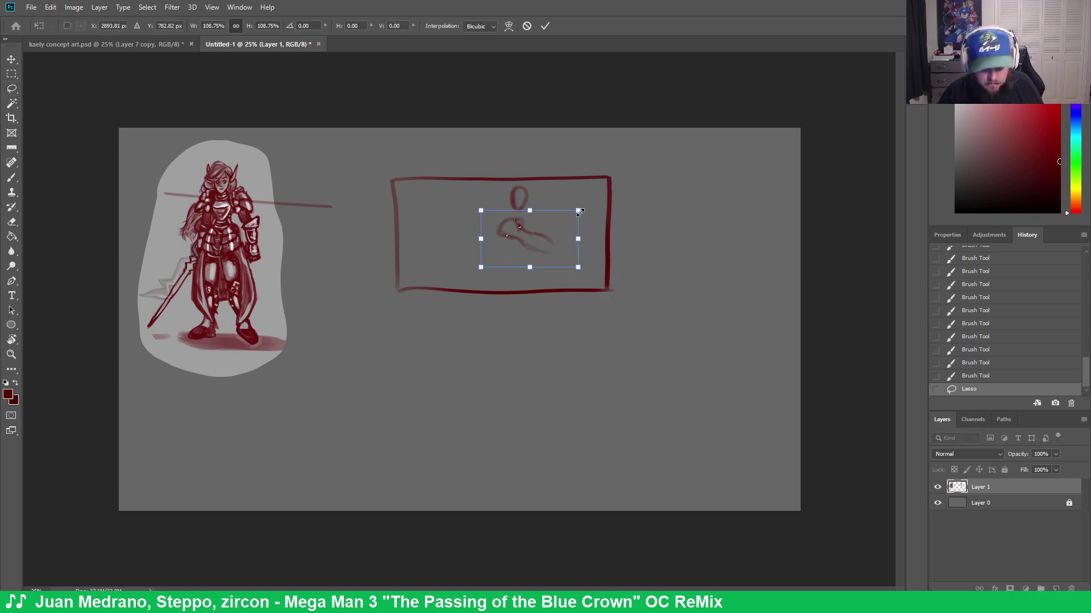
key("Return")
key("ctrl+d")
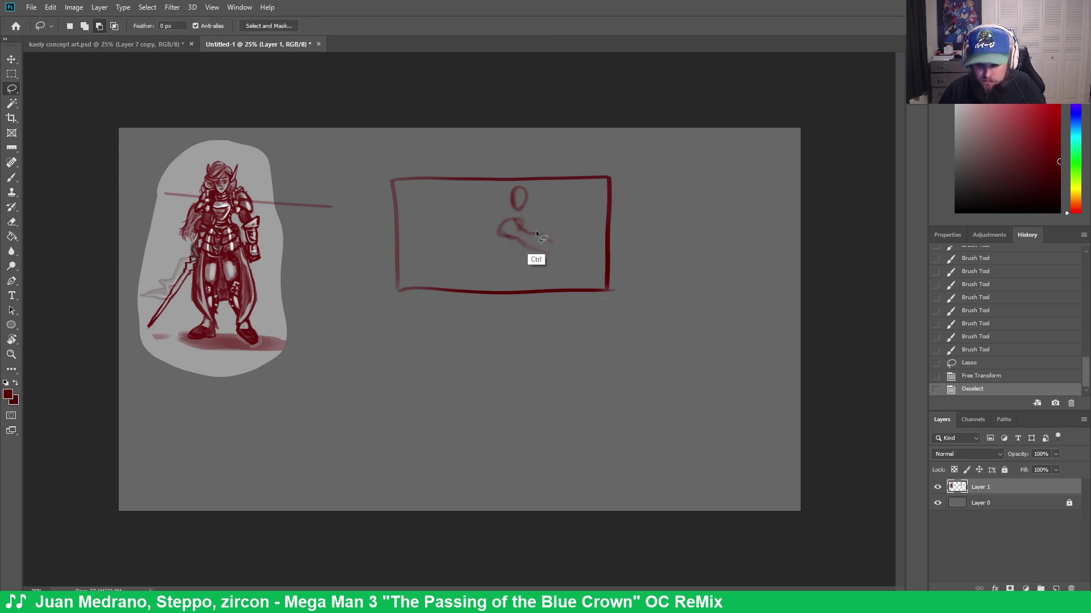
key("v")
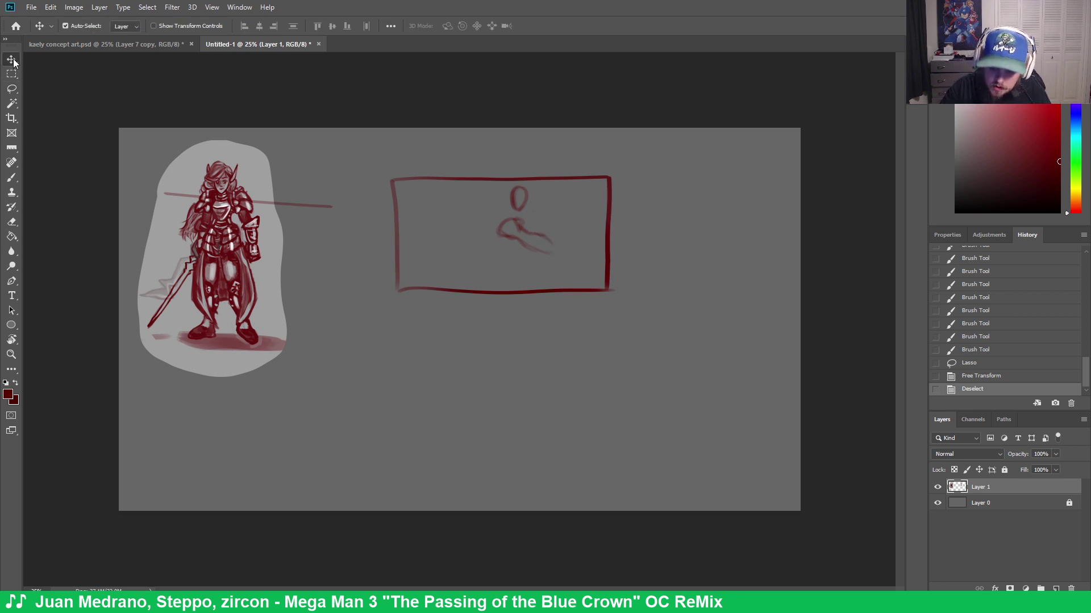
mouse_move(520, 229)
left_mouse_down()
mouse_move(518, 237)
mouse_move(529, 228)
left_mouse_up()
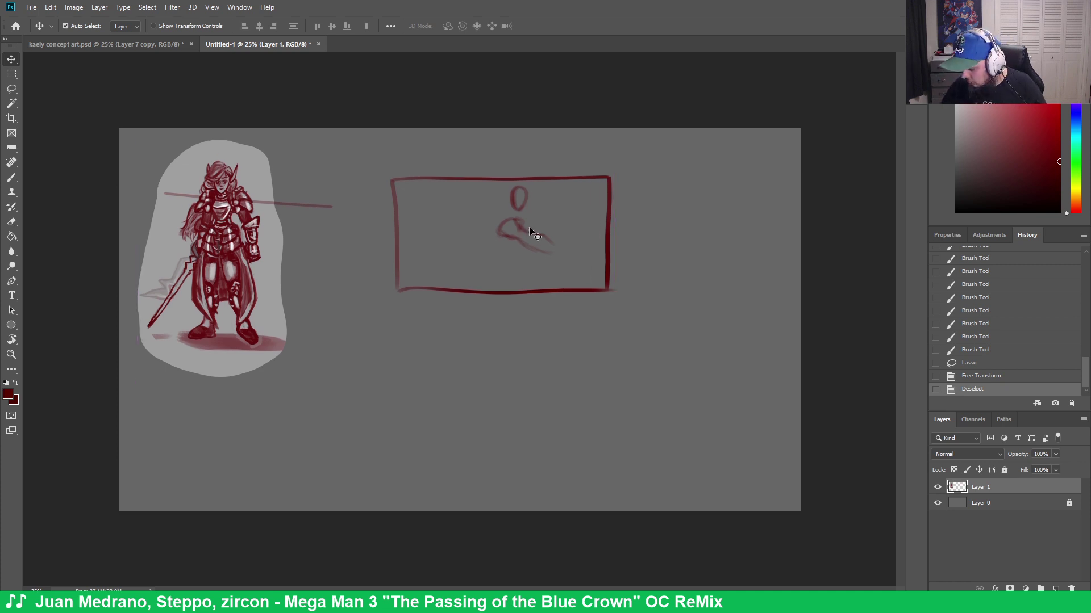
key("ctrl+z")
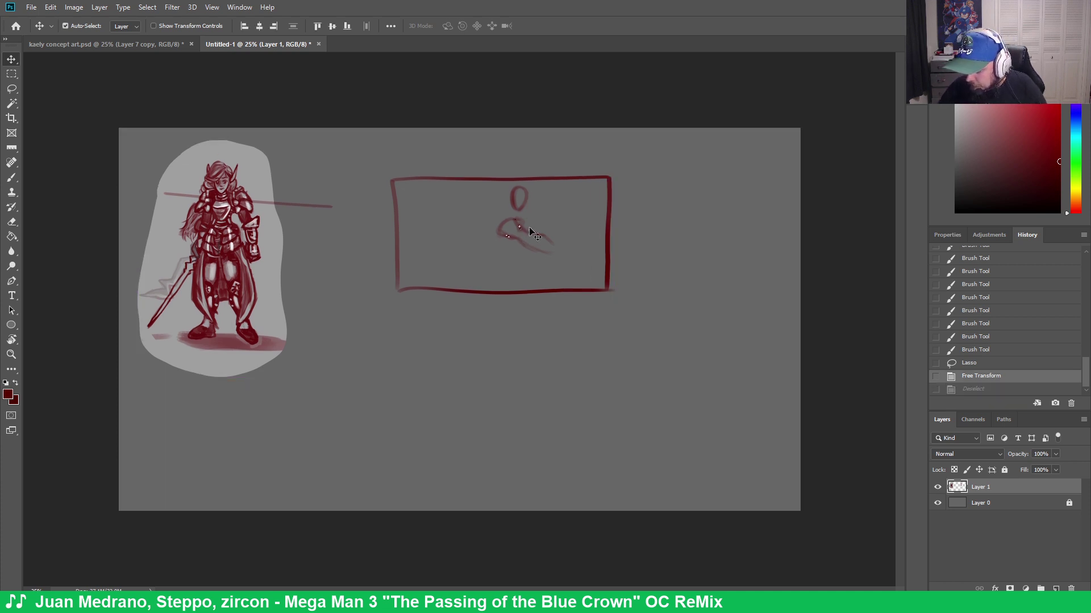
mouse_move(519, 230)
left_mouse_down()
mouse_move(514, 220)
mouse_move(515, 250)
left_mouse_up()
key("ctrl+z")
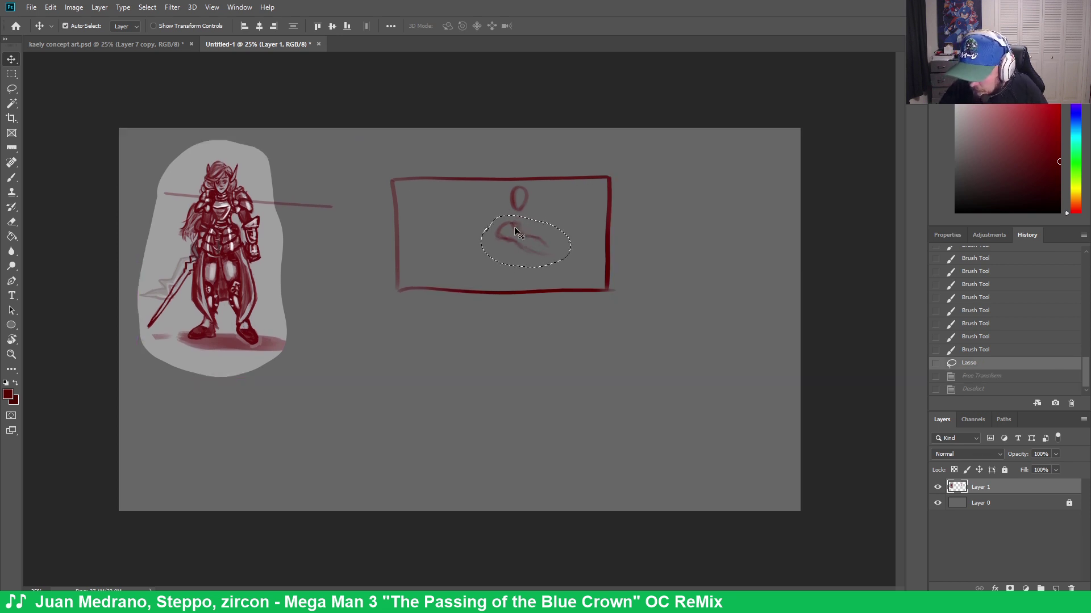
Move the lassoed torso sketch slightly lower beneath the head oval
left_click(522, 237)
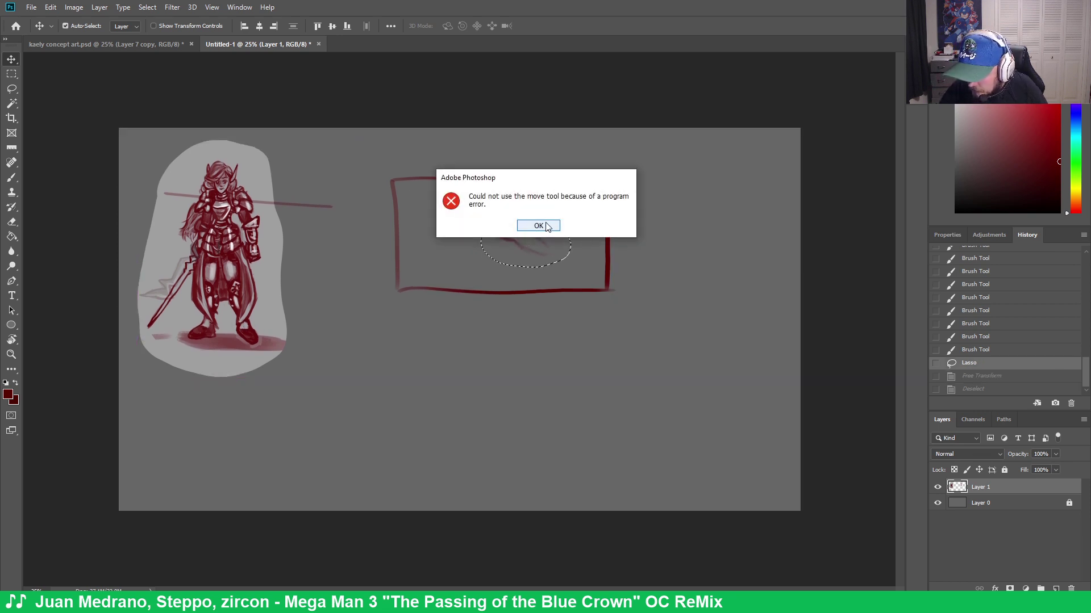
left_click(537, 225)
left_click_drag(523, 239, 525, 237)
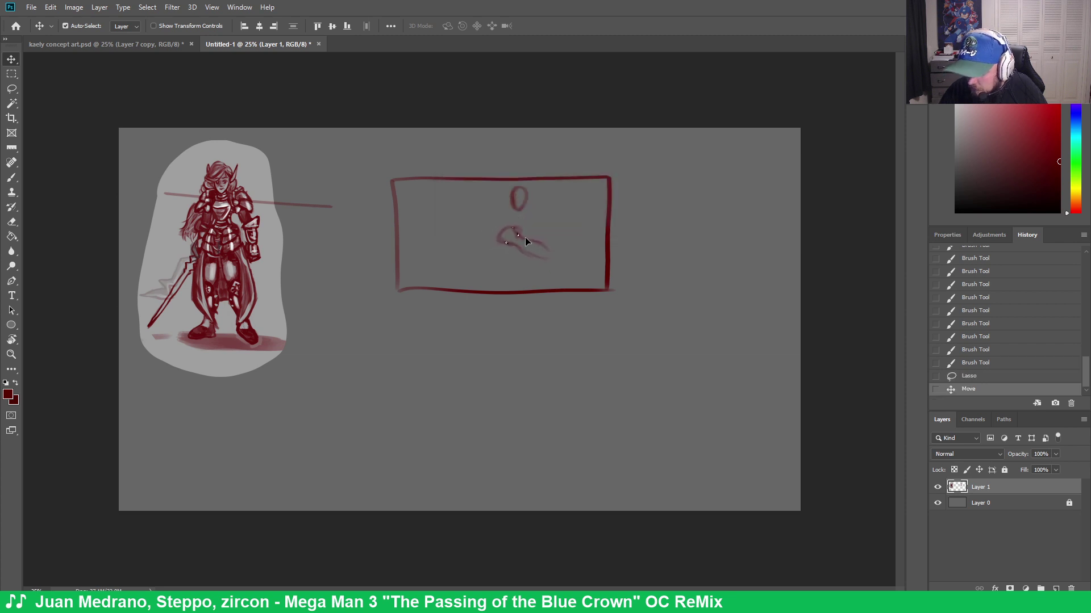
mouse_move(518, 236)
left_mouse_down()
mouse_move(527, 244)
mouse_move(517, 228)
left_mouse_up()
Enlarge the selected torso sketch to 115.73% with Free Transform
left_click(11, 73)
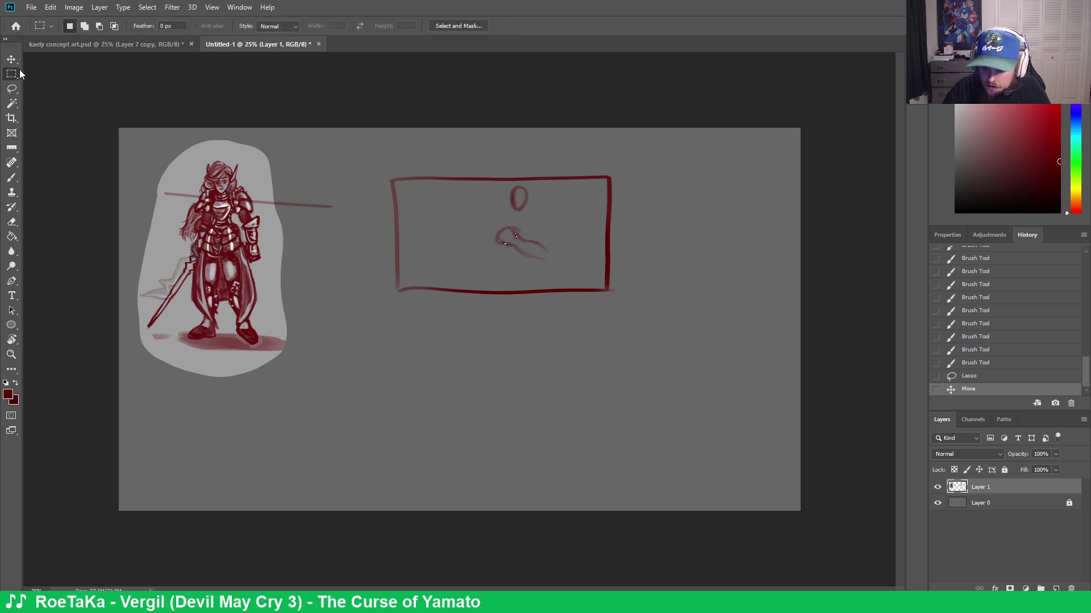
right_click(518, 237)
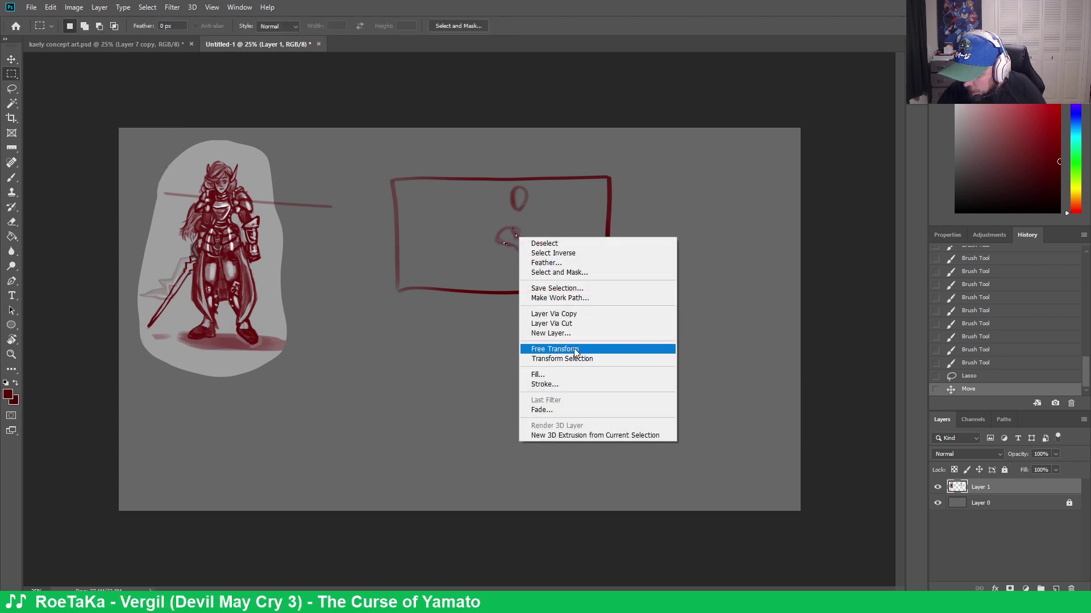
left_click(554, 349)
left_click_drag(550, 224, 555, 218)
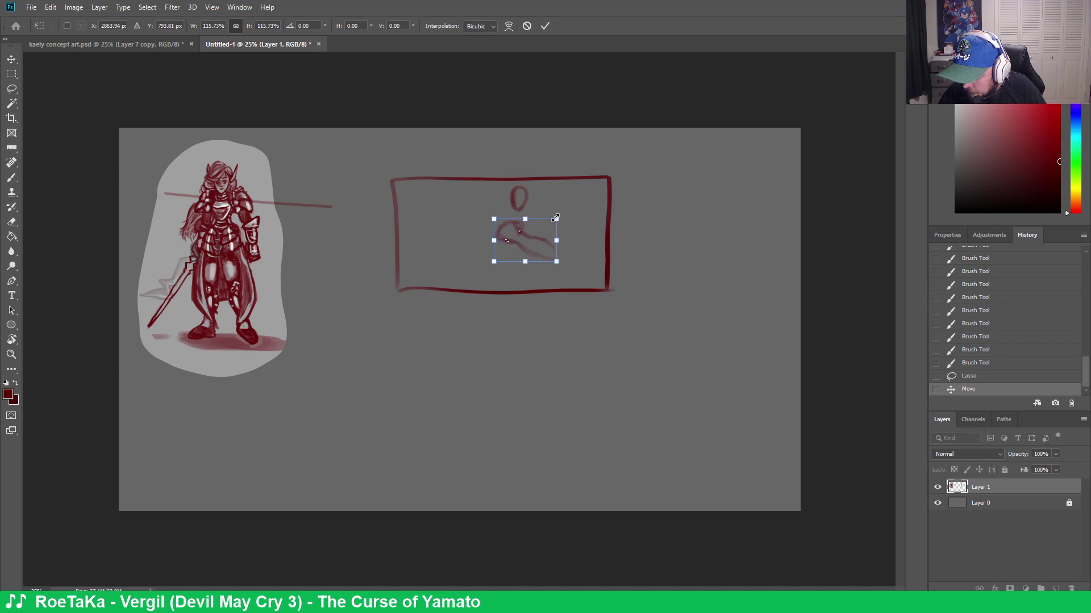
key("Return")
key("v")
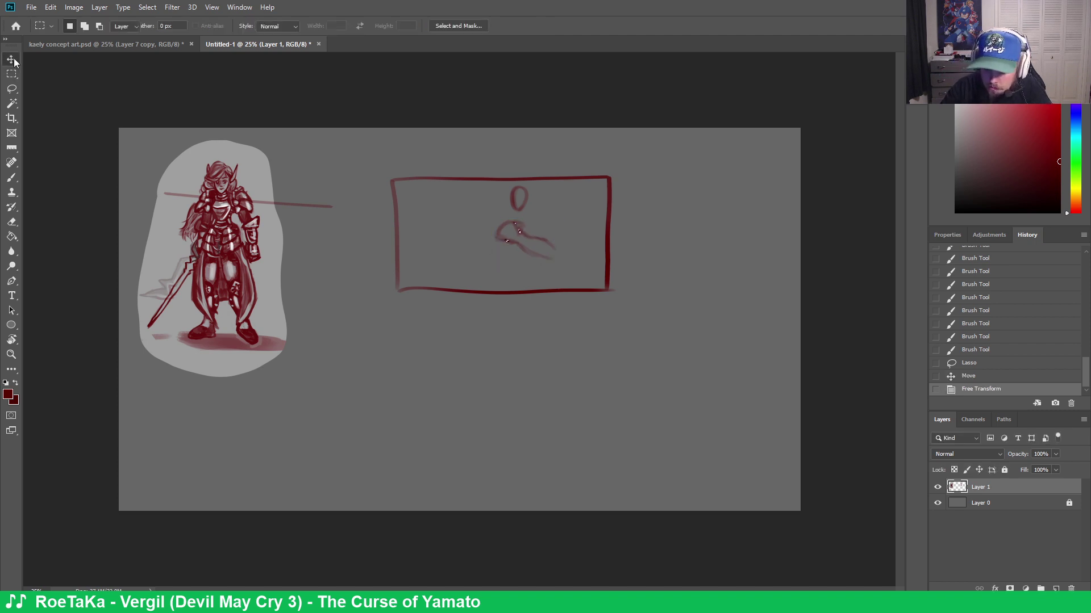
Shift the enlarged torso sketch slightly up and to the left beneath the head oval, and clear the selection
left_click_drag(519, 230, 513, 226)
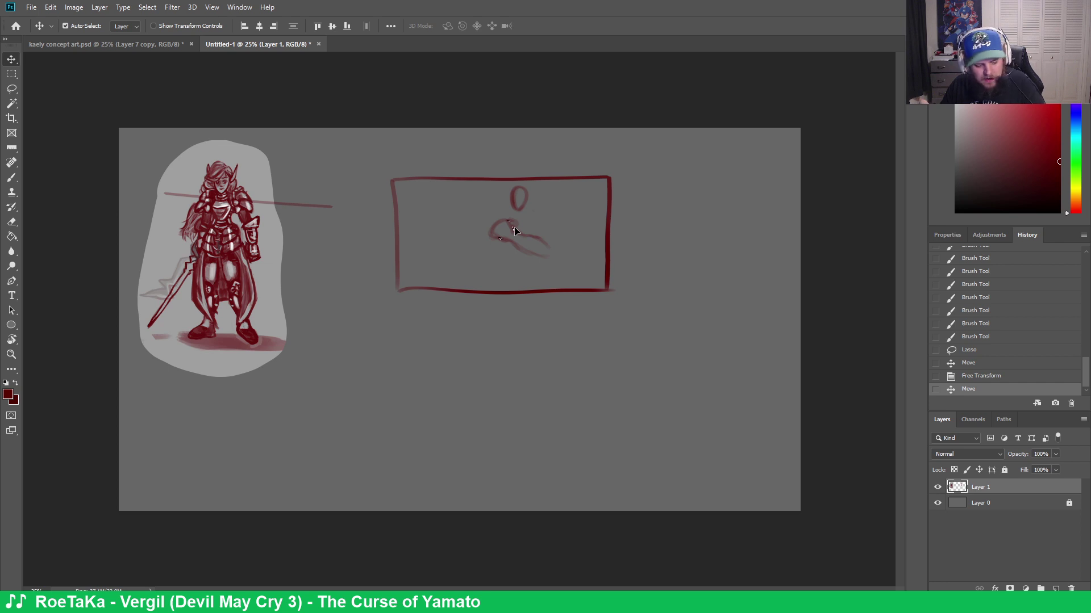
left_click(588, 343)
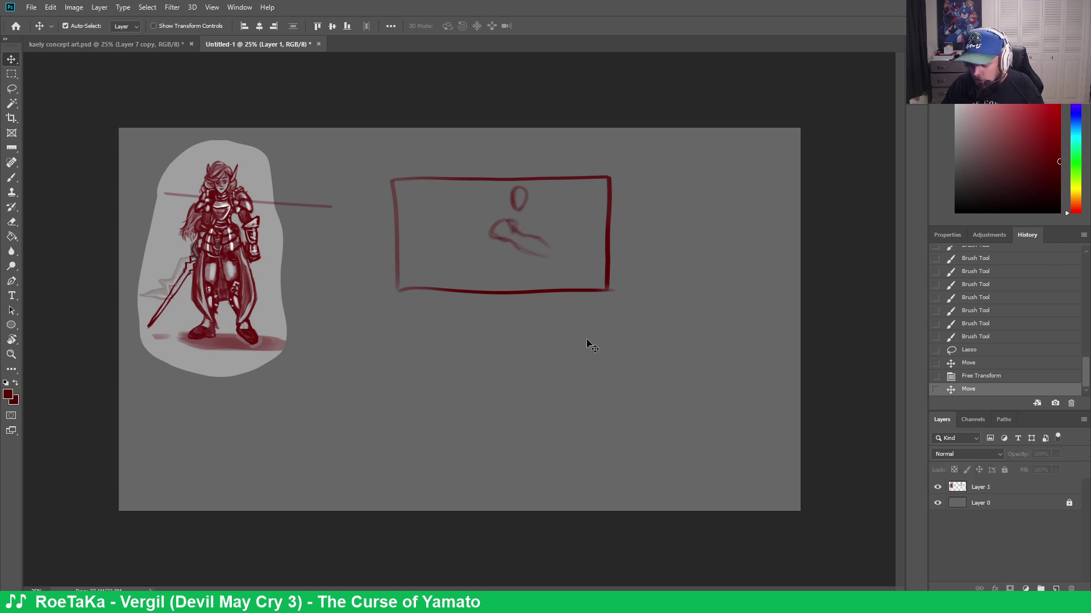
key("ctrl+d")
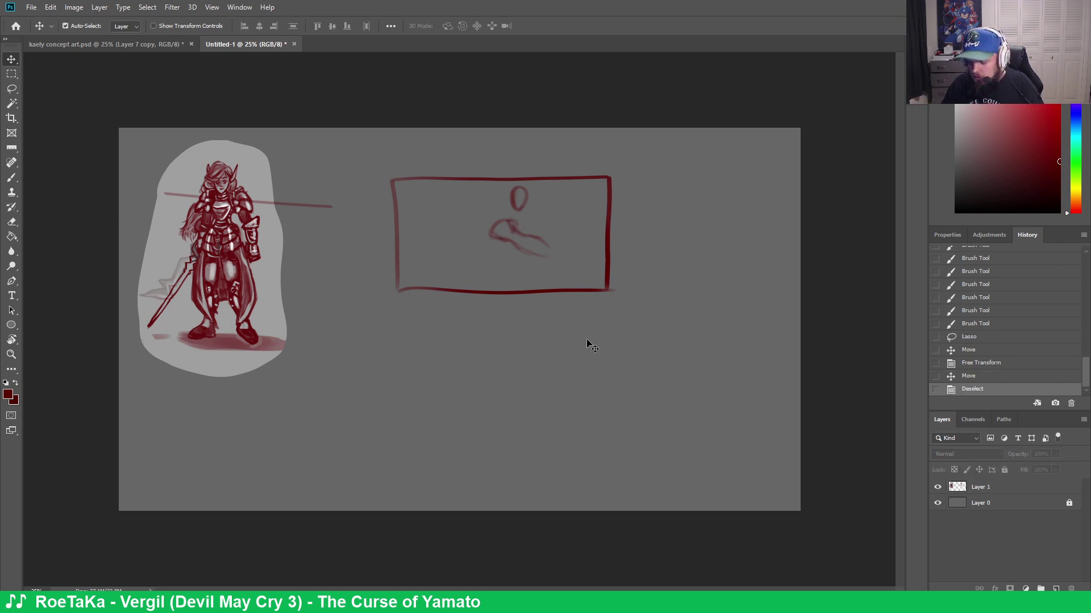
Activate Layer 1 and brush short neck lines below the head oval
key("b")
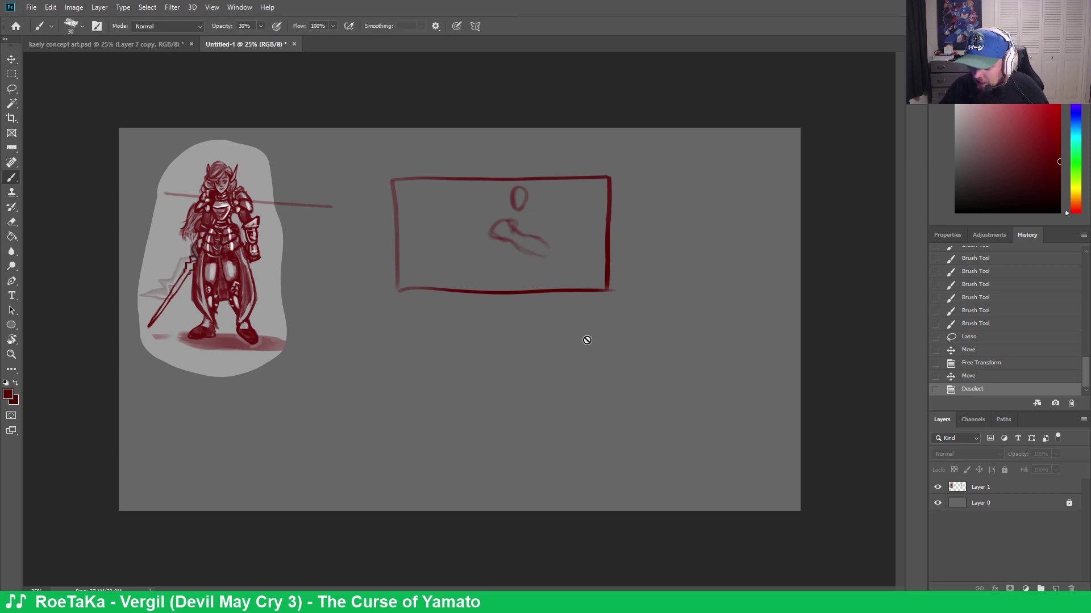
left_click(539, 237)
left_click(539, 227)
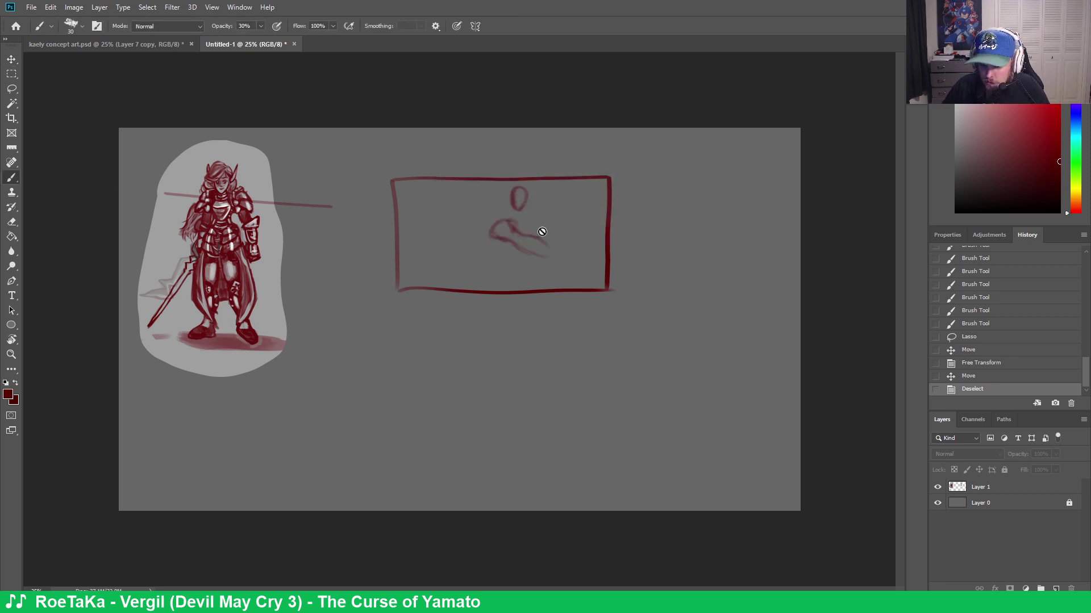
left_click(985, 488)
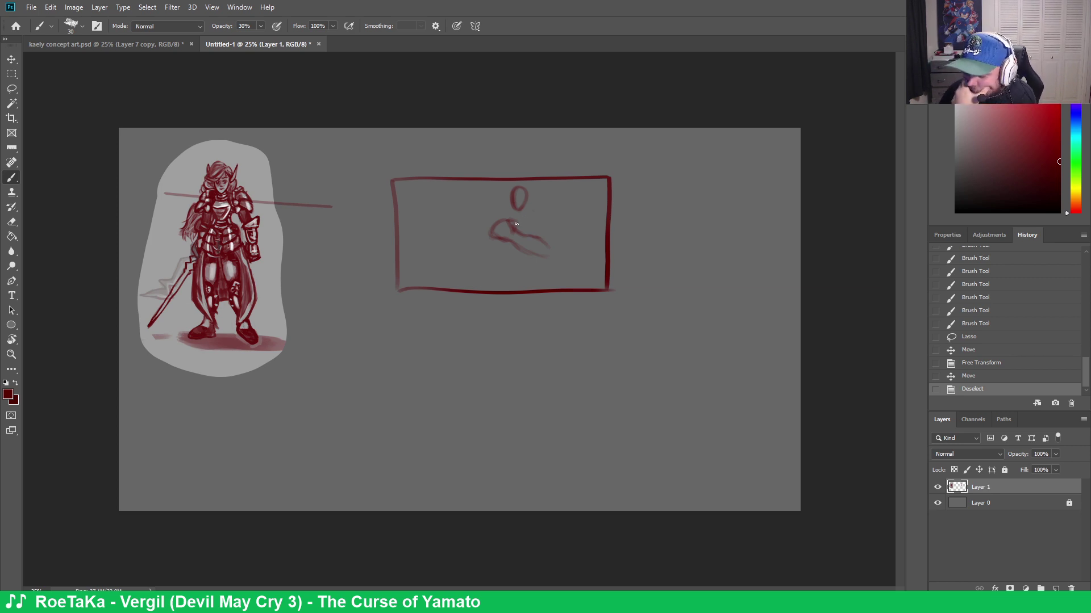
left_click_drag(523, 206, 516, 213)
left_click_drag(522, 207, 517, 211)
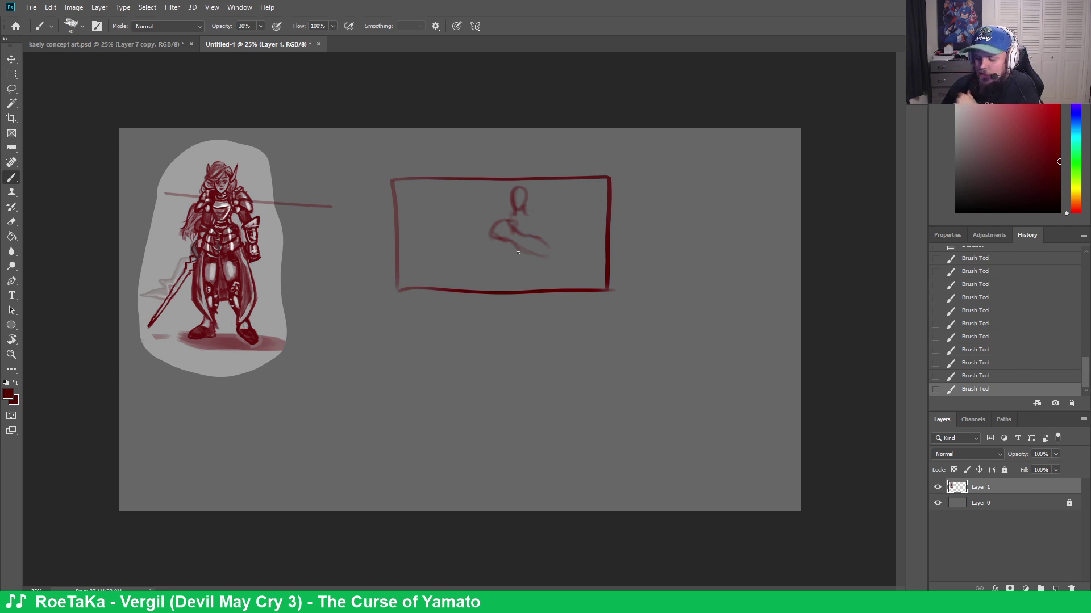
Erase the neck lines between the head oval and the torso, reducing the eraser size to 20
key("e")
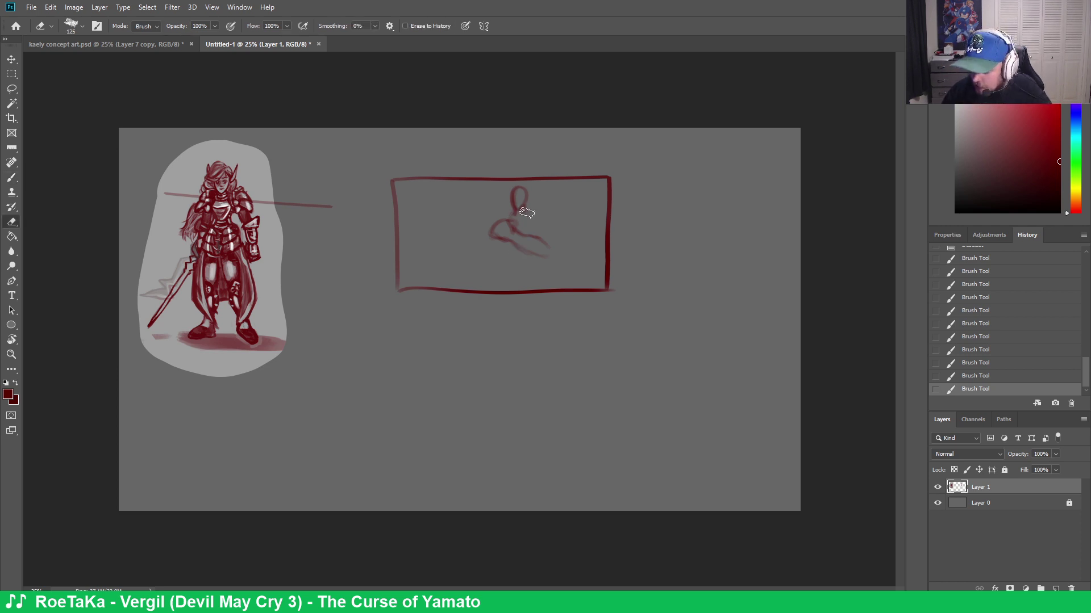
left_click_drag(524, 214, 539, 214)
key("bracketleft")
key("bracketleft")
key("bracketleft")
key("bracketleft")
key("bracketleft")
key("bracketleft")
key("bracketleft")
key("bracketleft")
key("bracketleft")
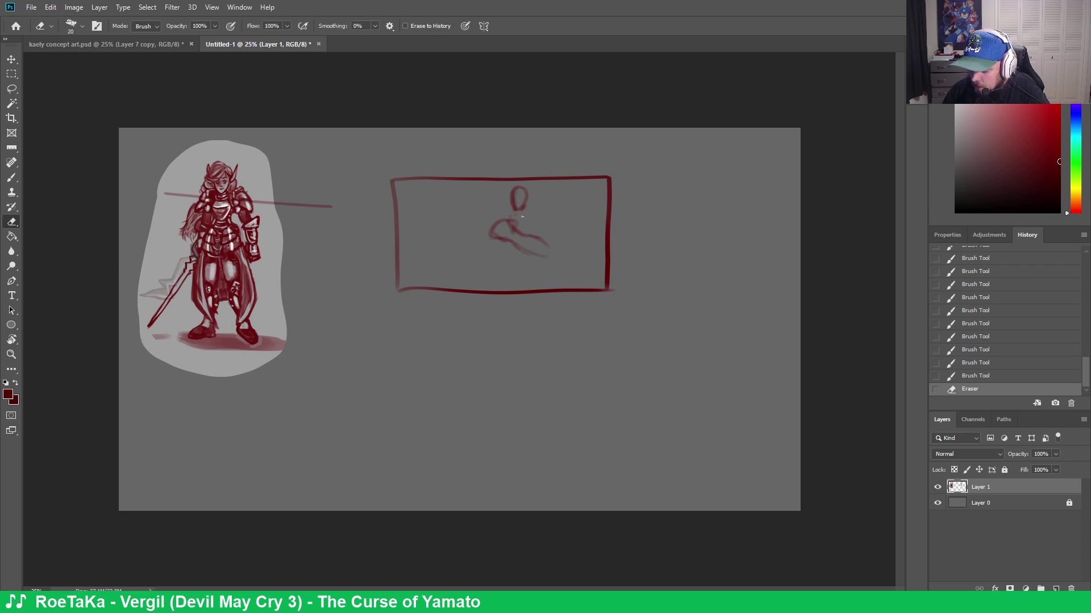
left_click_drag(520, 214, 533, 216)
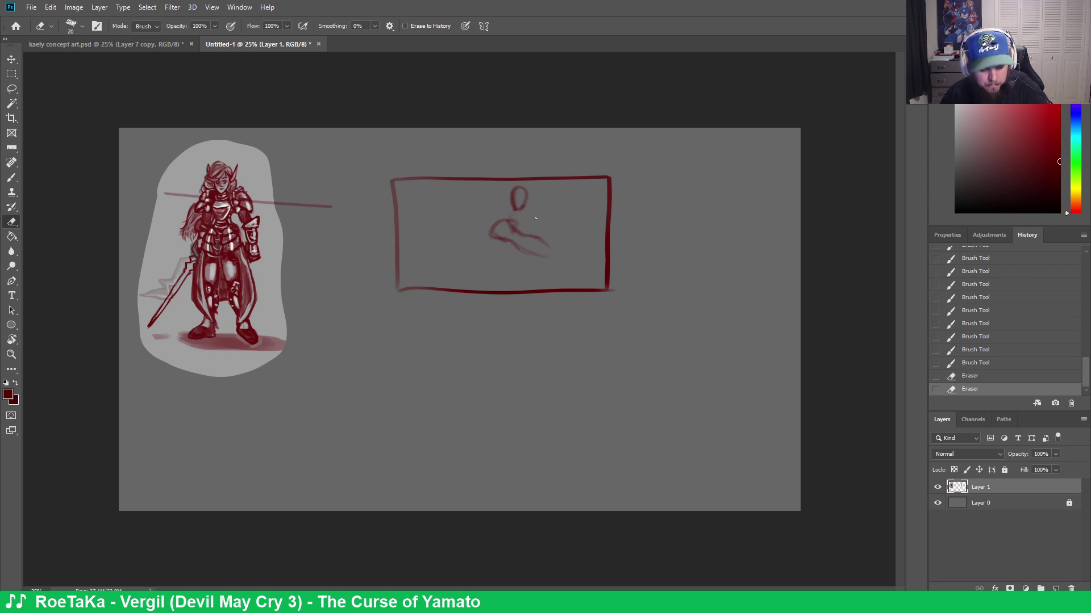
Brush in the neck and shoulder lines above the torso sketch and the waist lines below it
key("b")
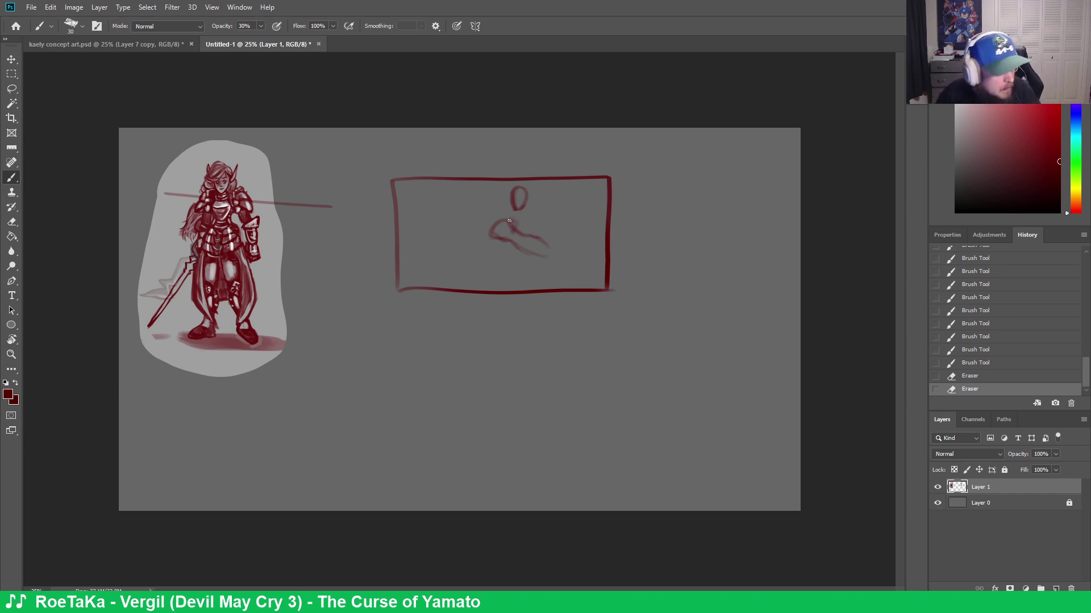
left_click_drag(508, 215, 512, 212)
left_click_drag(509, 214, 525, 217)
mouse_move(510, 216)
left_mouse_down()
mouse_move(529, 222)
mouse_move(510, 219)
left_mouse_up()
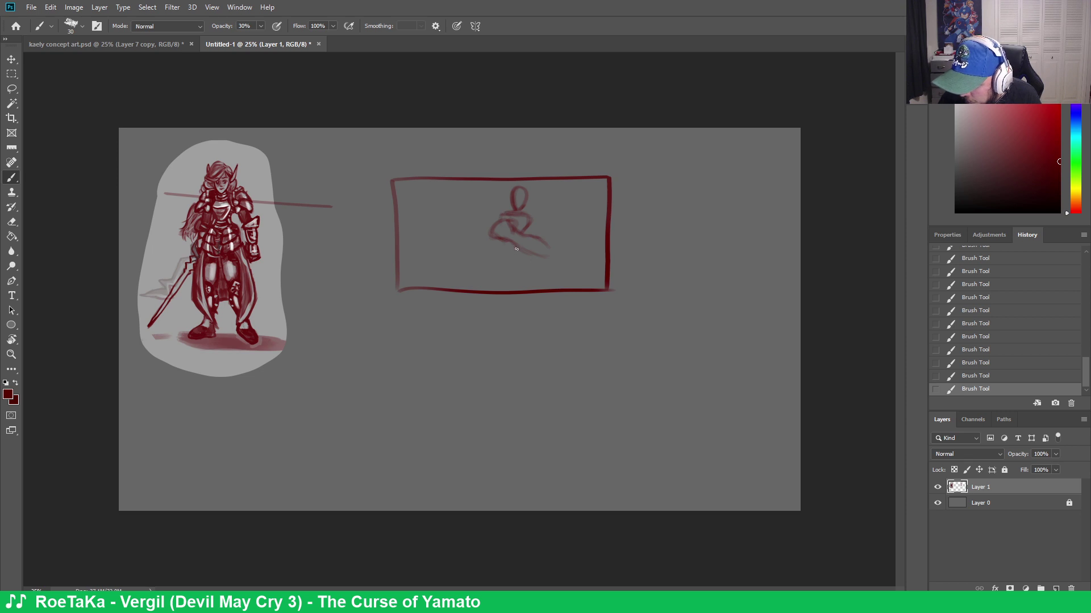
left_click_drag(505, 240, 498, 261)
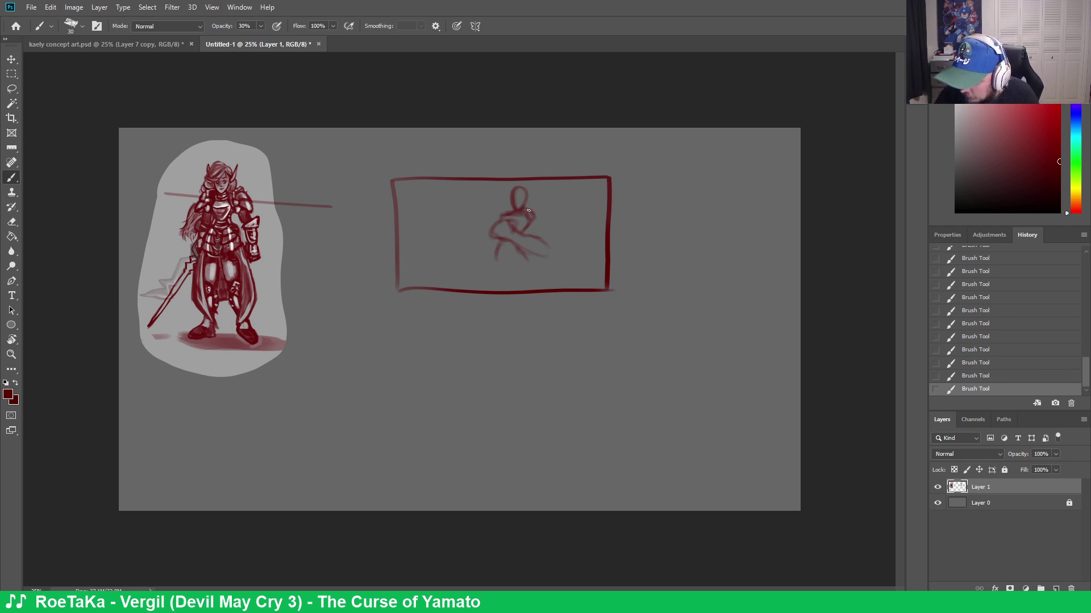
mouse_move(528, 213)
left_mouse_down()
mouse_move(500, 215)
mouse_move(531, 217)
left_mouse_up()
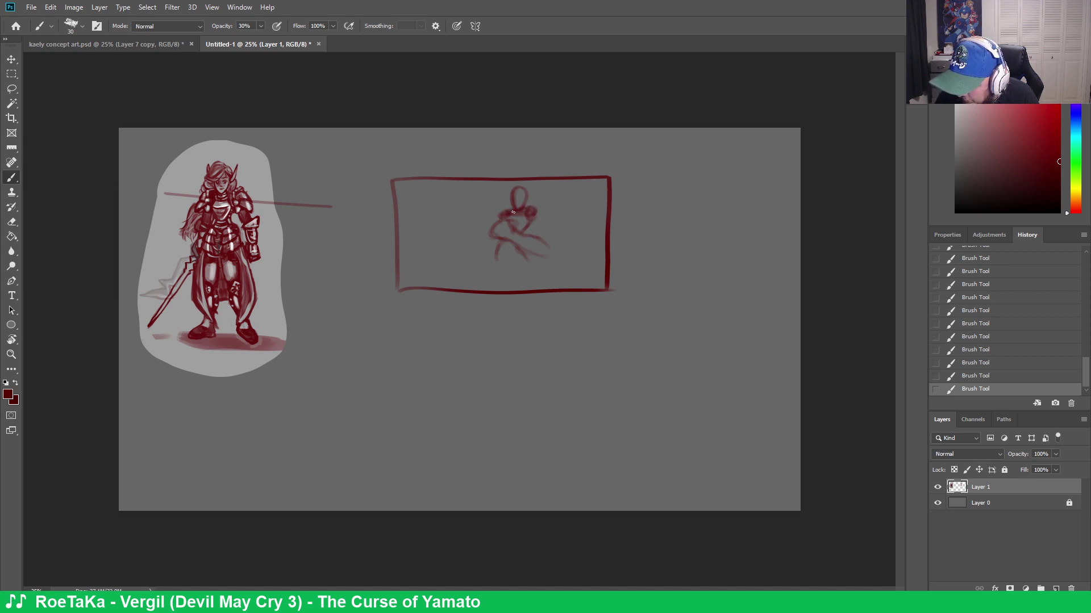
Sketch the arm on the figure's right-hand side in the image, erasing the overlapping torso line and redrawing the inner arm edge
left_click_drag(533, 208, 544, 246)
key("e")
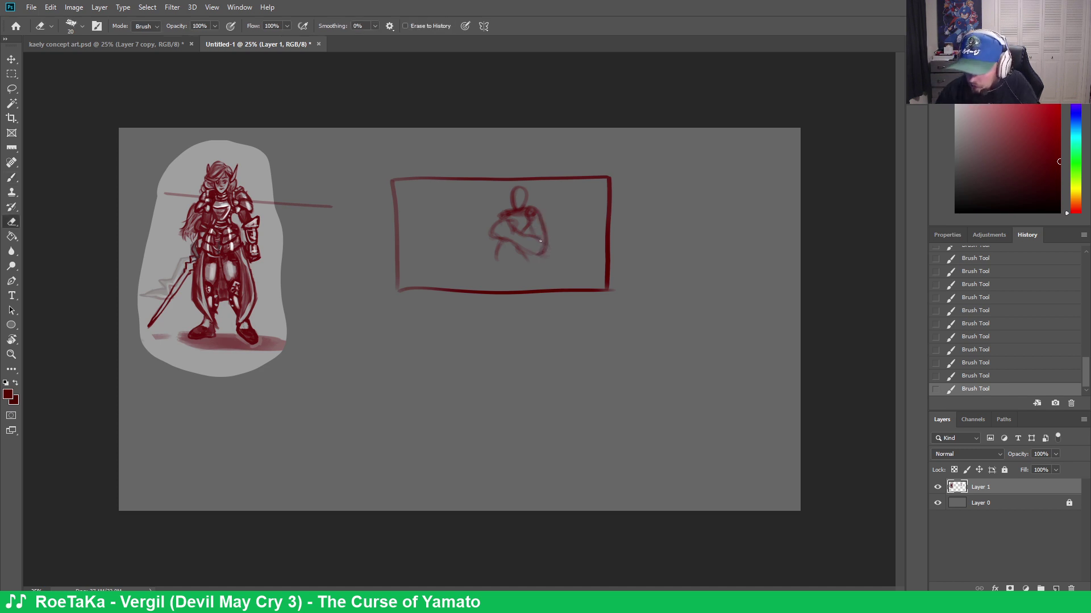
mouse_move(540, 238)
left_mouse_down()
mouse_move(547, 248)
mouse_move(537, 225)
mouse_move(522, 247)
mouse_move(533, 239)
left_mouse_up()
key("b")
left_click_drag(533, 232, 537, 235)
left_click_drag(535, 230, 538, 236)
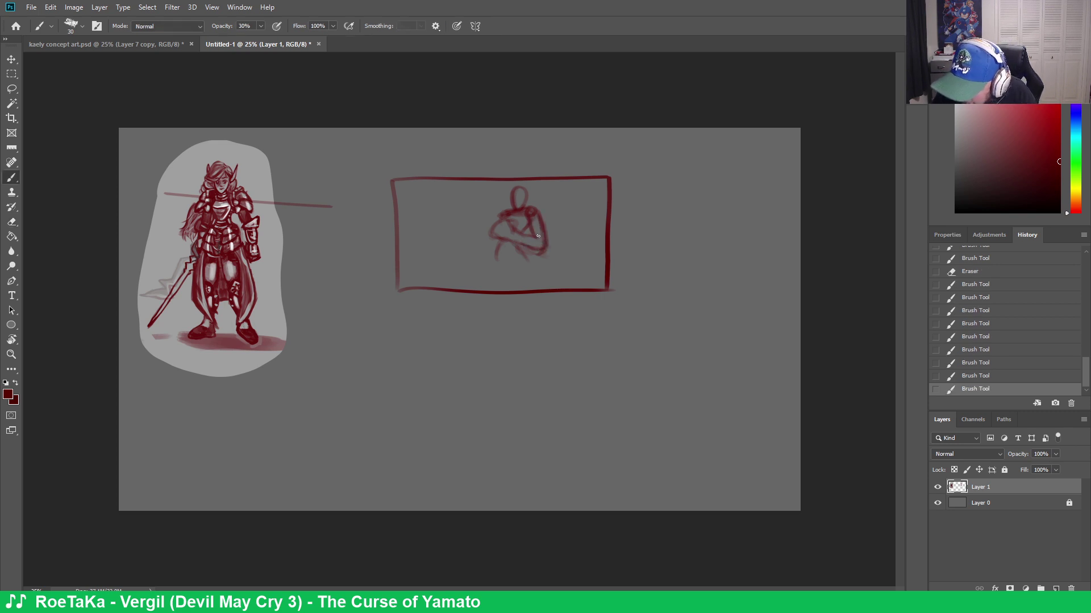
Clean up the elbow and crossing forearm by erasing stray lines and redrawing their lower contours
key("e")
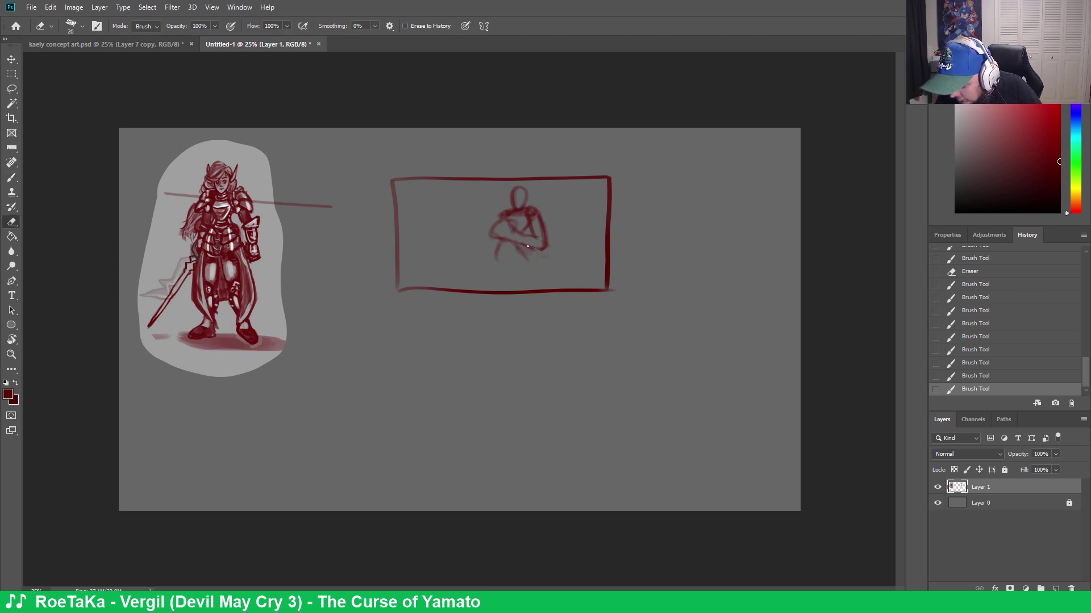
left_click_drag(538, 253, 540, 251)
key("b")
left_click_drag(542, 250, 549, 254)
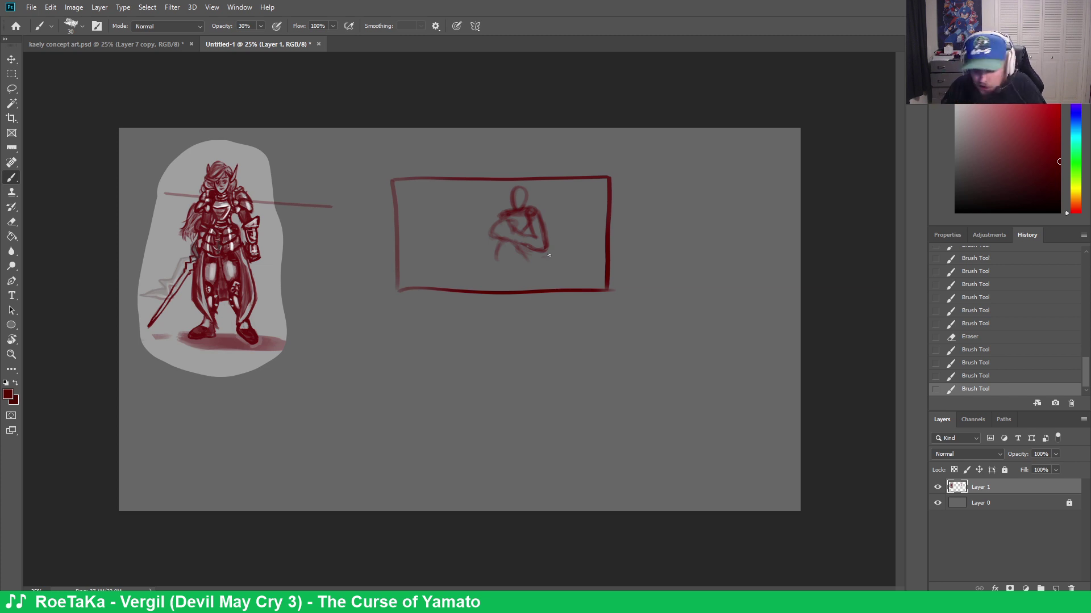
key("e")
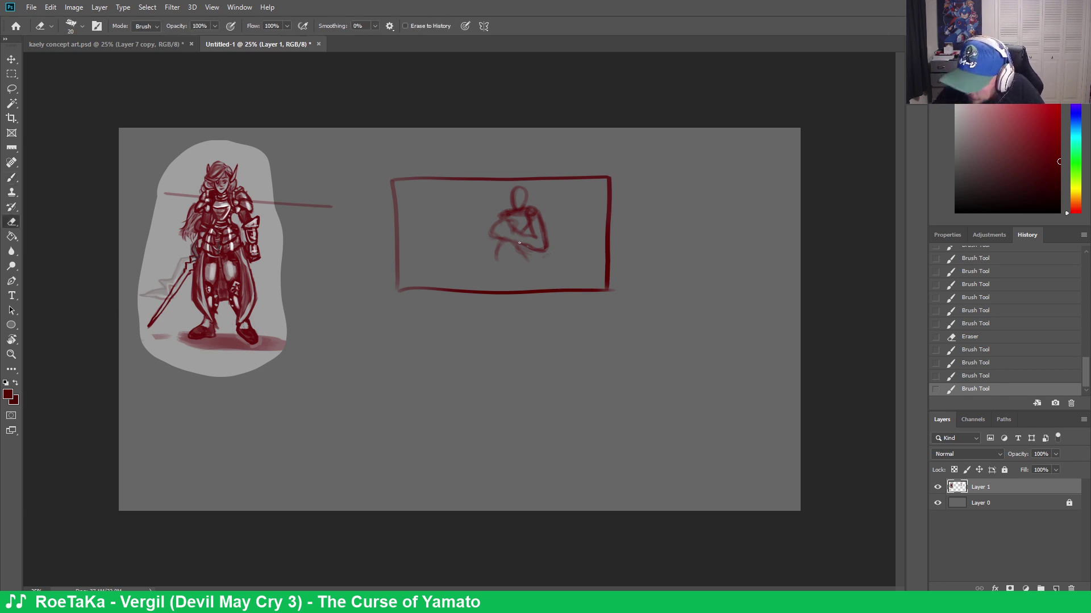
mouse_move(533, 250)
left_mouse_down()
mouse_move(506, 208)
mouse_move(512, 230)
mouse_move(503, 238)
mouse_move(528, 250)
left_mouse_up()
key("b")
left_click_drag(529, 243, 540, 245)
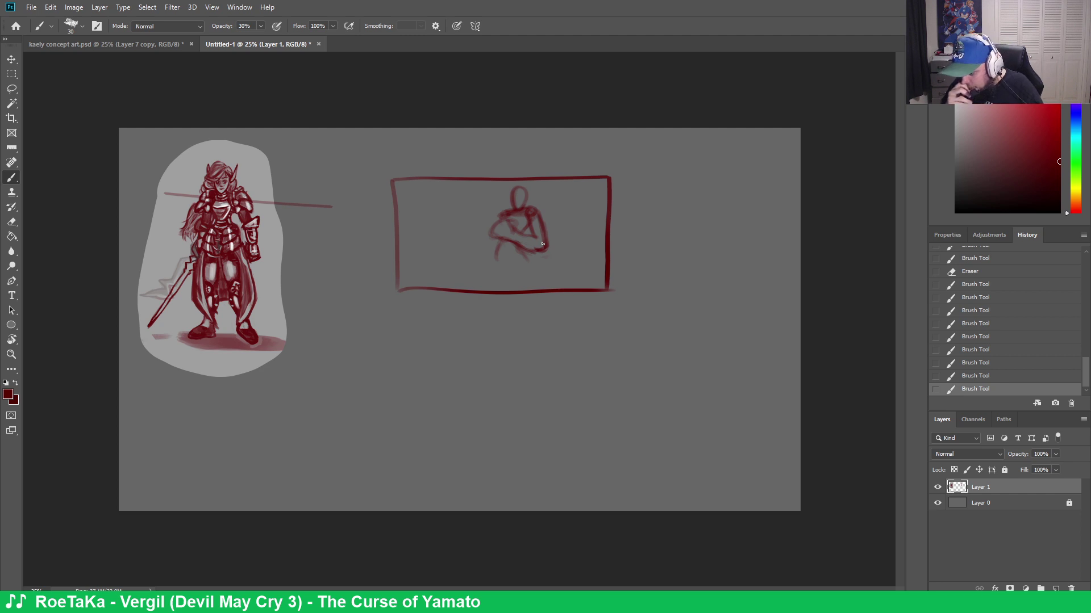
Sketch the hips and both legs down to the frame's lower edge, and touch up the shoulder on the left
mouse_move(533, 246)
left_mouse_down()
mouse_move(498, 248)
mouse_move(497, 257)
mouse_move(518, 272)
mouse_move(534, 259)
mouse_move(512, 258)
mouse_move(528, 279)
mouse_move(536, 255)
mouse_move(537, 289)
left_mouse_up()
mouse_move(500, 255)
left_mouse_down()
mouse_move(489, 284)
mouse_move(517, 267)
mouse_move(517, 289)
left_mouse_up()
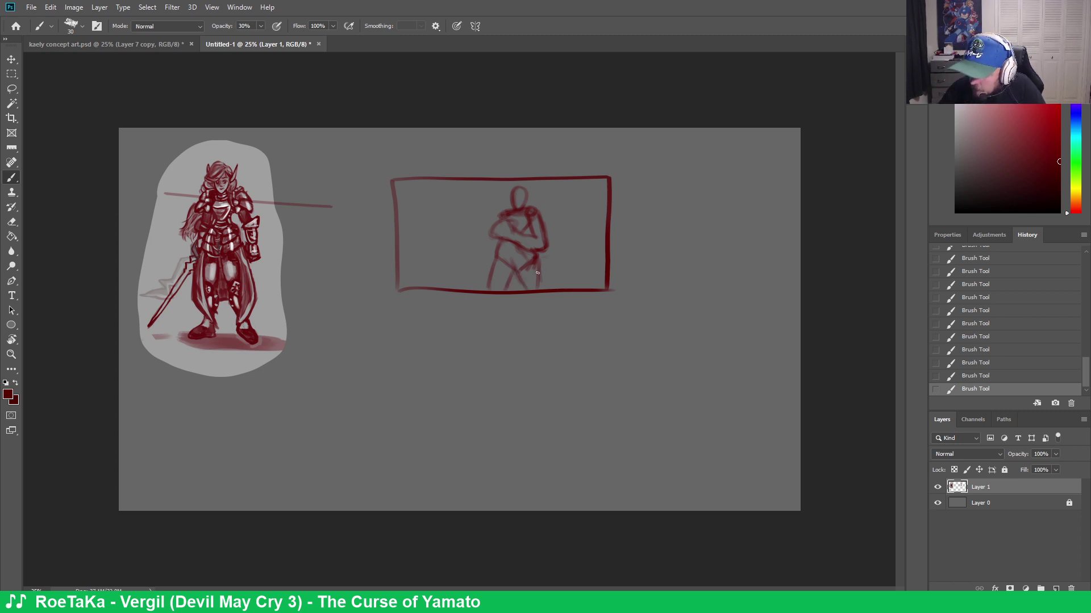
left_click_drag(498, 217, 490, 225)
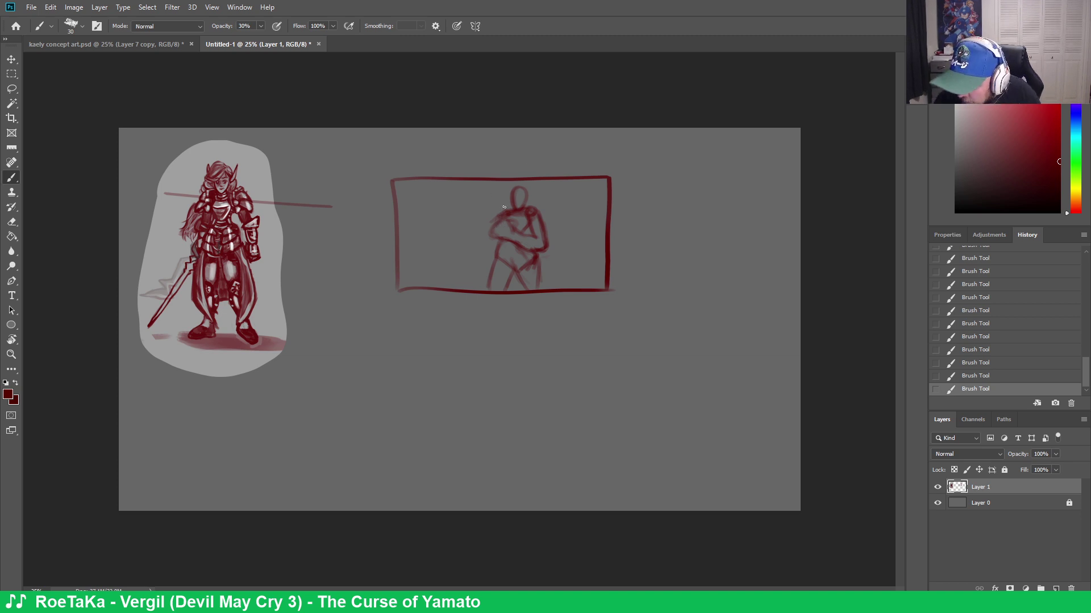
Sketch a long weapon resting across the shoulders behind the head, with a raised hand and forearm gripping its left end
mouse_move(494, 209)
left_mouse_down()
mouse_move(565, 202)
mouse_move(500, 205)
mouse_move(537, 204)
left_mouse_up()
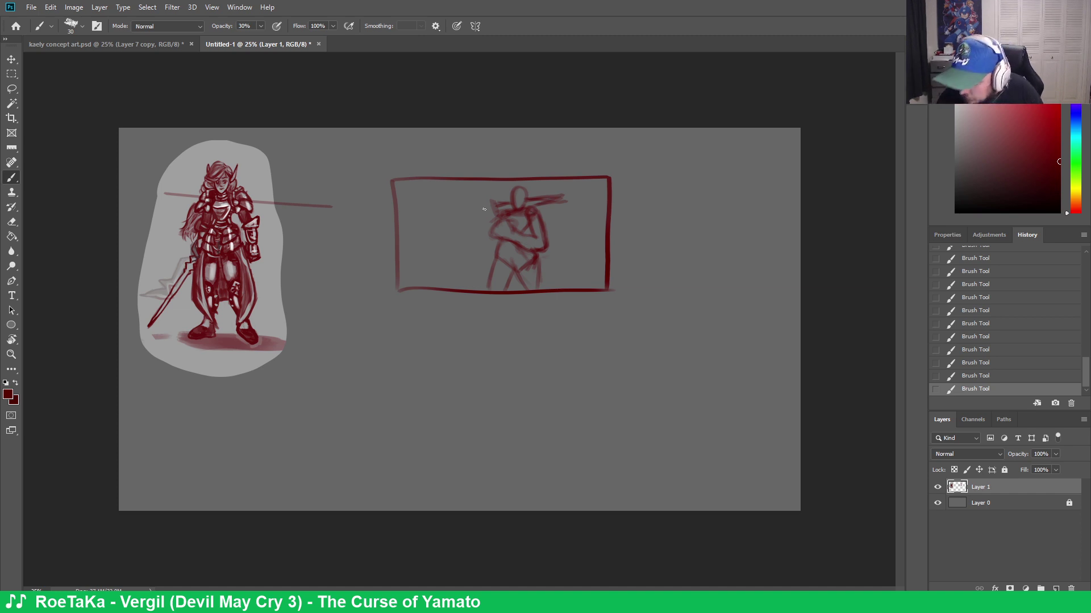
left_click_drag(491, 209, 483, 212)
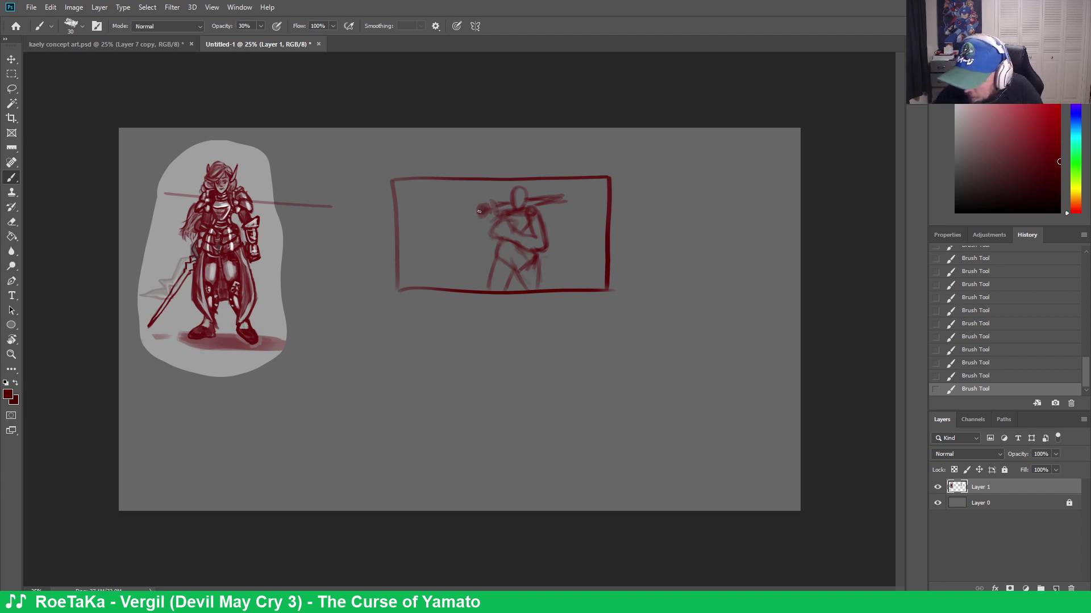
left_click_drag(489, 214, 490, 218)
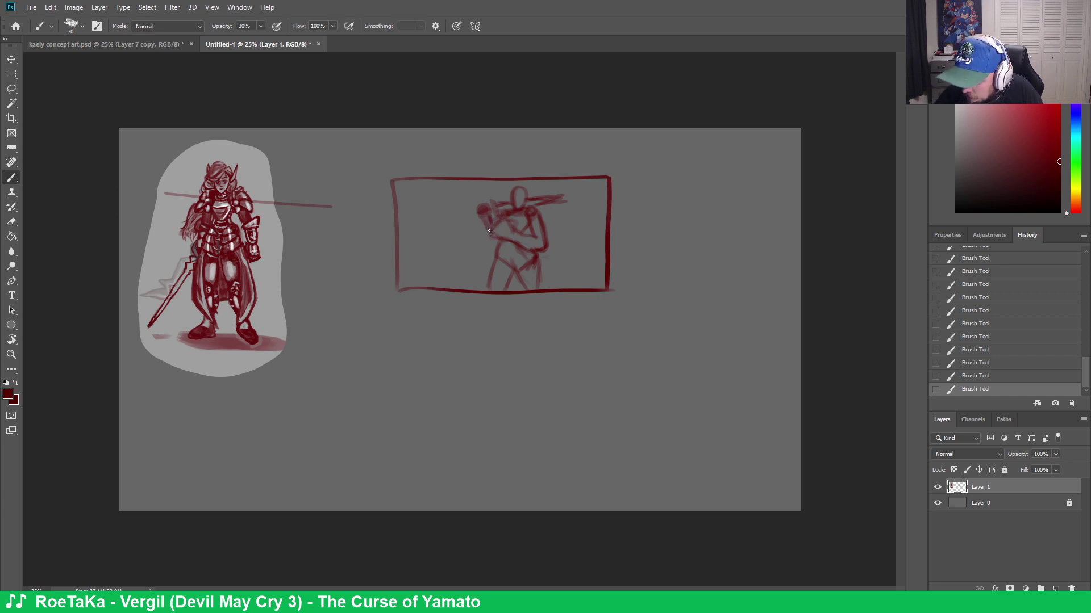
mouse_move(490, 231)
left_mouse_down()
mouse_move(489, 242)
mouse_move(499, 236)
left_mouse_up()
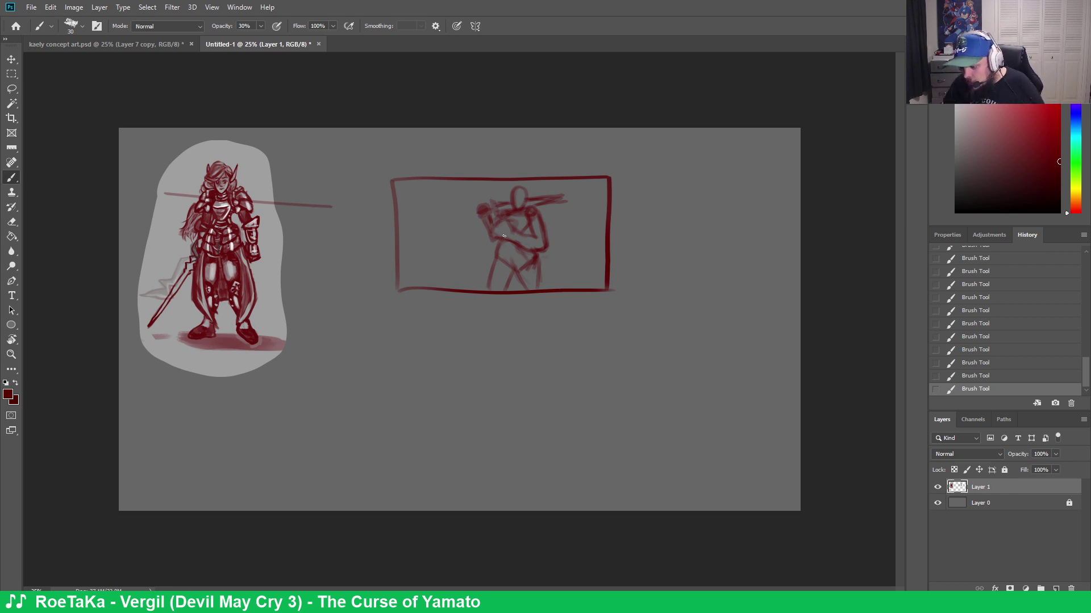
Darken the outer contour of the right-hand leg and the inner thigh lines
mouse_move(540, 258)
left_mouse_down()
mouse_move(542, 282)
mouse_move(523, 286)
mouse_move(542, 293)
left_mouse_up()
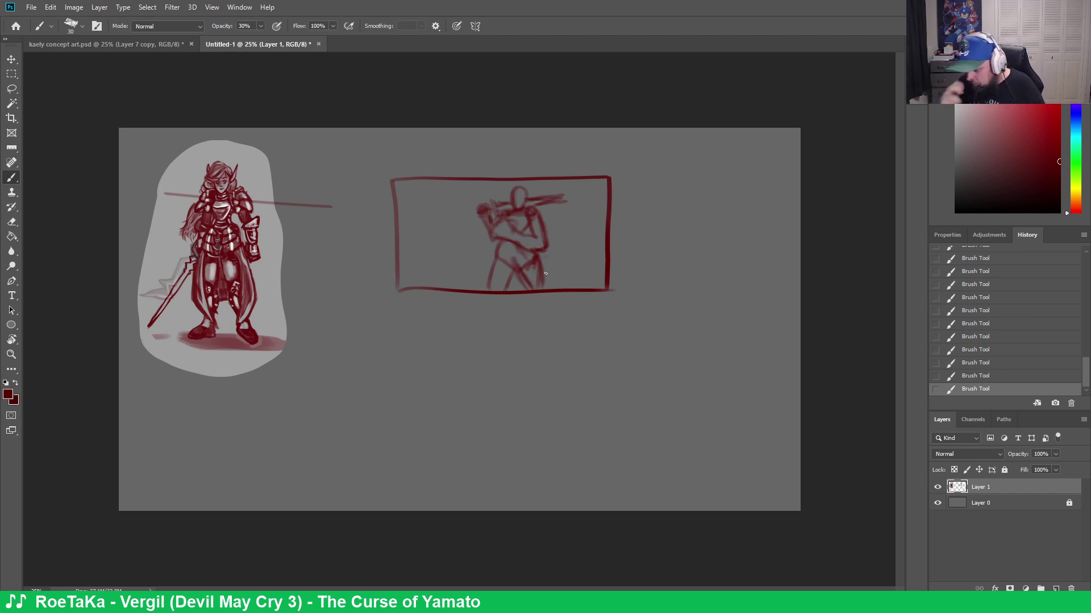
left_click_drag(513, 261, 523, 269)
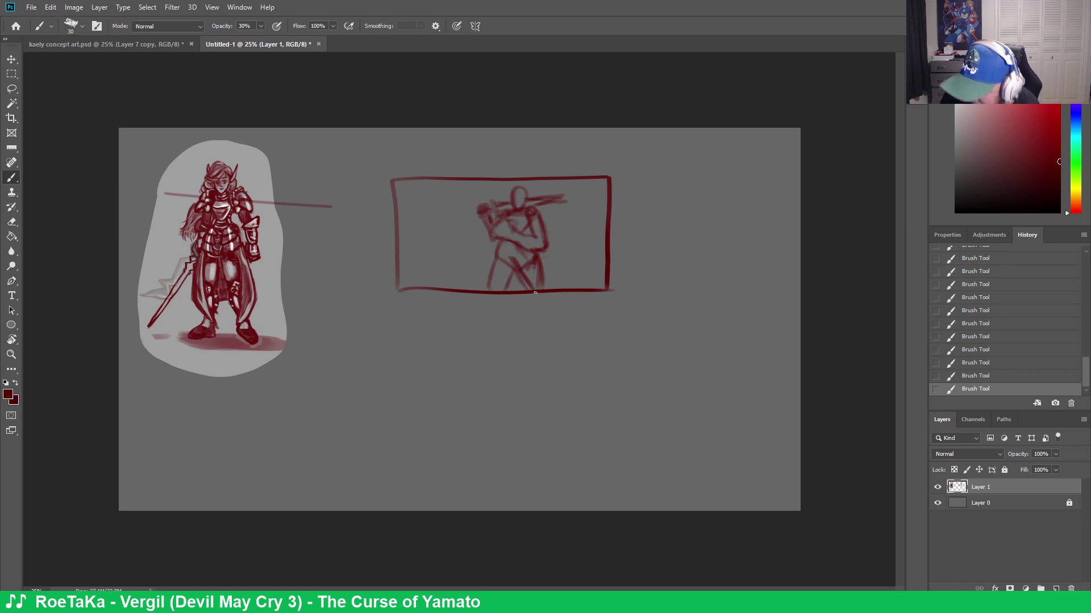
Erase the stray lines across the chest and redraw the upper arm and chest contours
key("e")
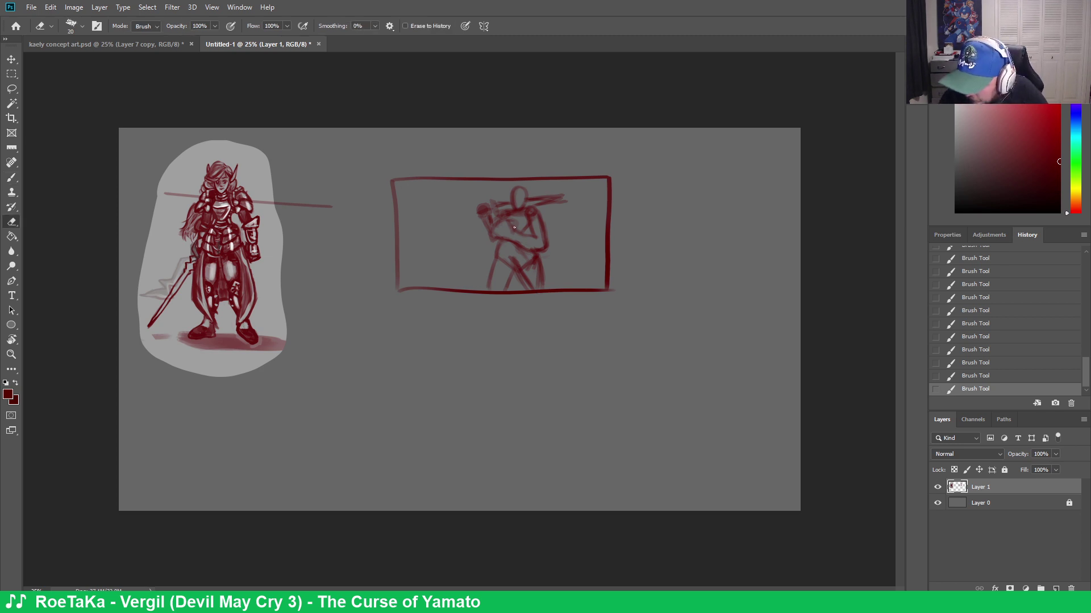
left_click_drag(516, 222, 500, 230)
key("b")
left_click_drag(502, 233, 499, 223)
left_click_drag(506, 226, 508, 220)
left_click_drag(513, 227, 513, 227)
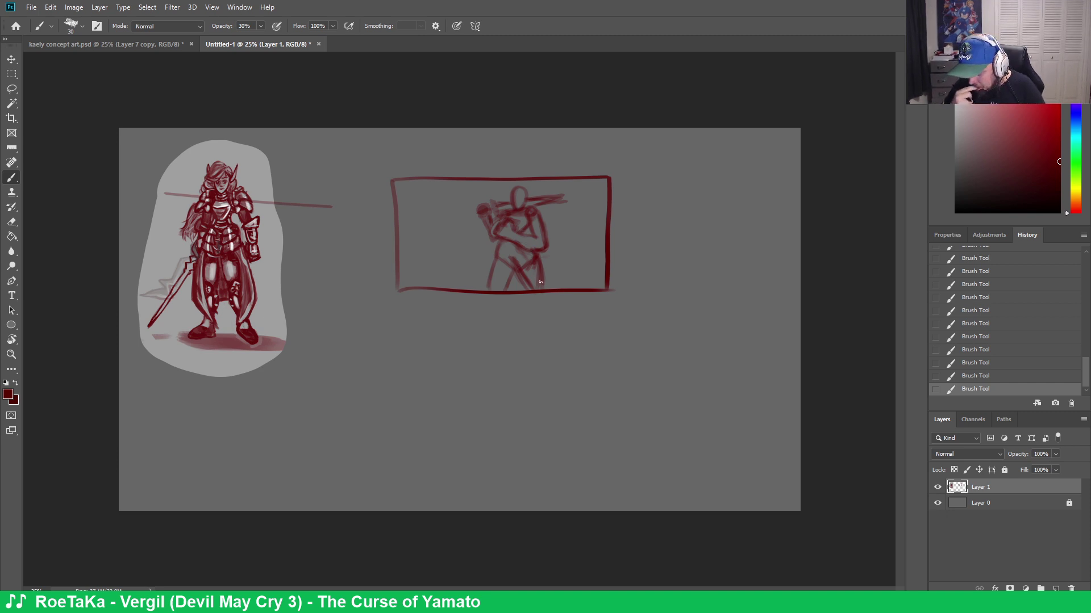
Erase the right-hand hip and leg lines with a larger eraser, and redraw the waist, hips and legs
key("e")
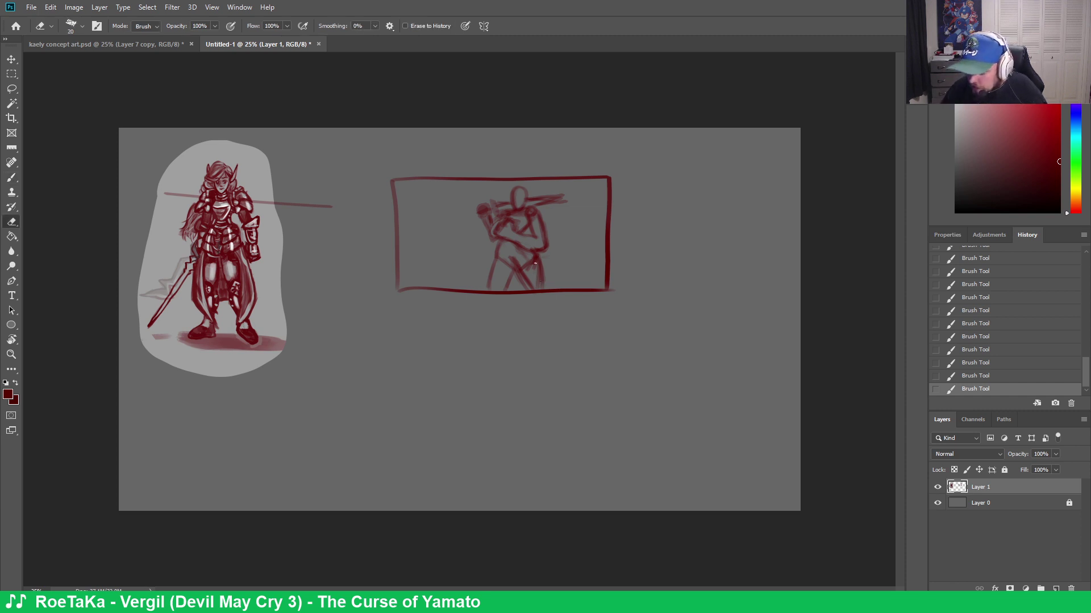
key("bracketright")
key("bracketright")
key("bracketright")
key("bracketright")
key("bracketright")
key("bracketright")
mouse_move(543, 265)
left_mouse_down()
mouse_move(497, 259)
mouse_move(485, 272)
mouse_move(550, 281)
mouse_move(484, 278)
mouse_move(541, 283)
mouse_move(493, 281)
mouse_move(522, 280)
mouse_move(495, 259)
mouse_move(515, 259)
mouse_move(496, 251)
mouse_move(546, 259)
mouse_move(528, 263)
mouse_move(536, 268)
mouse_move(525, 229)
mouse_move(517, 245)
mouse_move(540, 258)
left_mouse_up()
key("b")
mouse_move(511, 247)
left_mouse_down()
mouse_move(525, 257)
mouse_move(517, 254)
left_mouse_up()
mouse_move(494, 243)
left_mouse_down()
mouse_move(508, 253)
mouse_move(499, 260)
left_mouse_up()
mouse_move(500, 243)
left_mouse_down()
mouse_move(534, 259)
mouse_move(523, 250)
mouse_move(532, 277)
mouse_move(534, 266)
mouse_move(520, 286)
mouse_move(501, 264)
mouse_move(521, 286)
left_mouse_up()
mouse_move(533, 274)
left_mouse_down()
mouse_move(500, 274)
mouse_move(496, 251)
mouse_move(490, 276)
mouse_move(512, 271)
mouse_move(503, 288)
mouse_move(524, 249)
mouse_move(538, 282)
mouse_move(531, 261)
mouse_move(521, 277)
mouse_move(522, 288)
left_mouse_up()
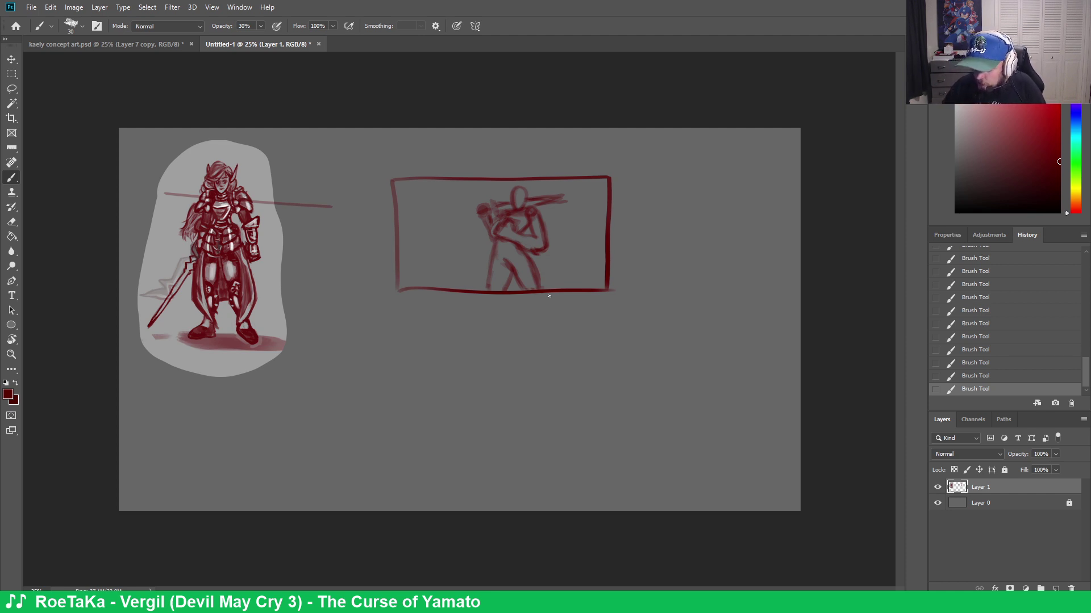
Erase excess lines along the right-hand thigh with the eraser reduced to size 45, and redraw the leg's contour
key("e")
left_click_drag(518, 254, 523, 266)
key("bracketleft")
key("bracketleft")
key("bracketleft")
key("bracketleft")
left_click_drag(523, 265, 525, 271)
mouse_move(525, 270)
left_mouse_down()
mouse_move(529, 260)
mouse_move(538, 281)
left_mouse_up()
key("b")
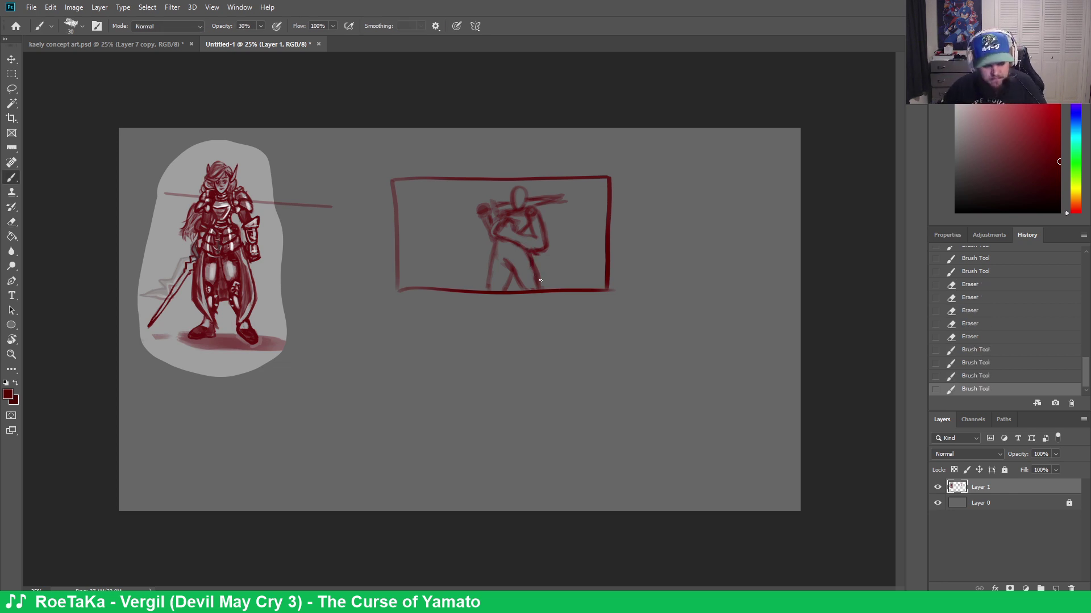
Erase part of the left hip outline and tidy the waist of the figure
key("e")
mouse_move(493, 255)
left_mouse_down()
mouse_move(514, 217)
mouse_move(514, 268)
mouse_move(495, 245)
left_mouse_up()
key("b")
key("e")
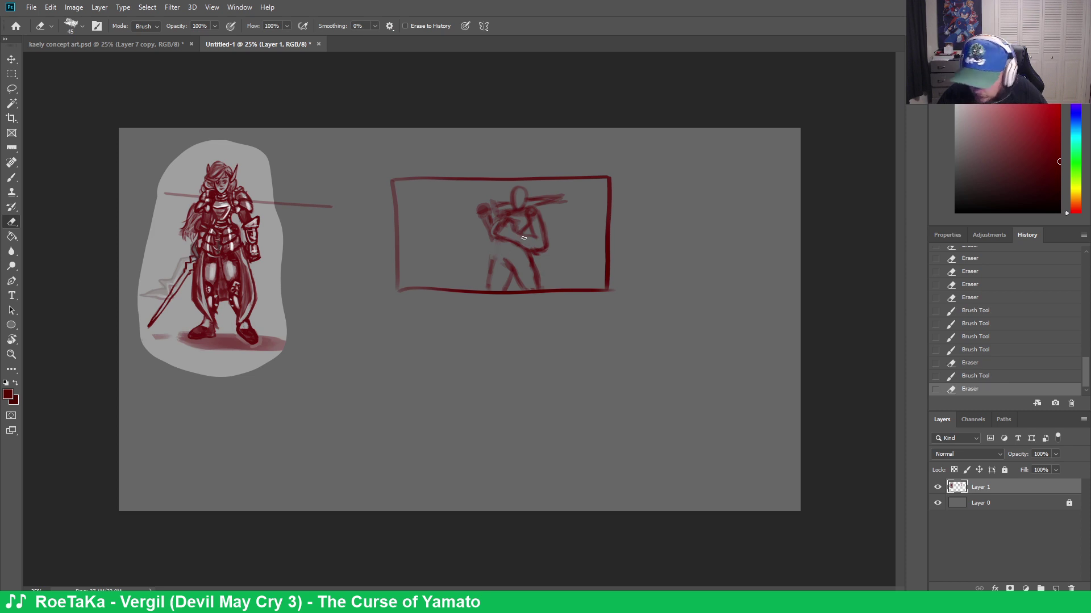
Sketch a small simplified torso-and-pelvis study with a waist line in the empty area below the frame
key("b")
mouse_move(632, 329)
left_mouse_down()
mouse_move(666, 322)
mouse_move(647, 357)
mouse_move(631, 328)
mouse_move(658, 392)
left_mouse_up()
left_click_drag(653, 354, 654, 391)
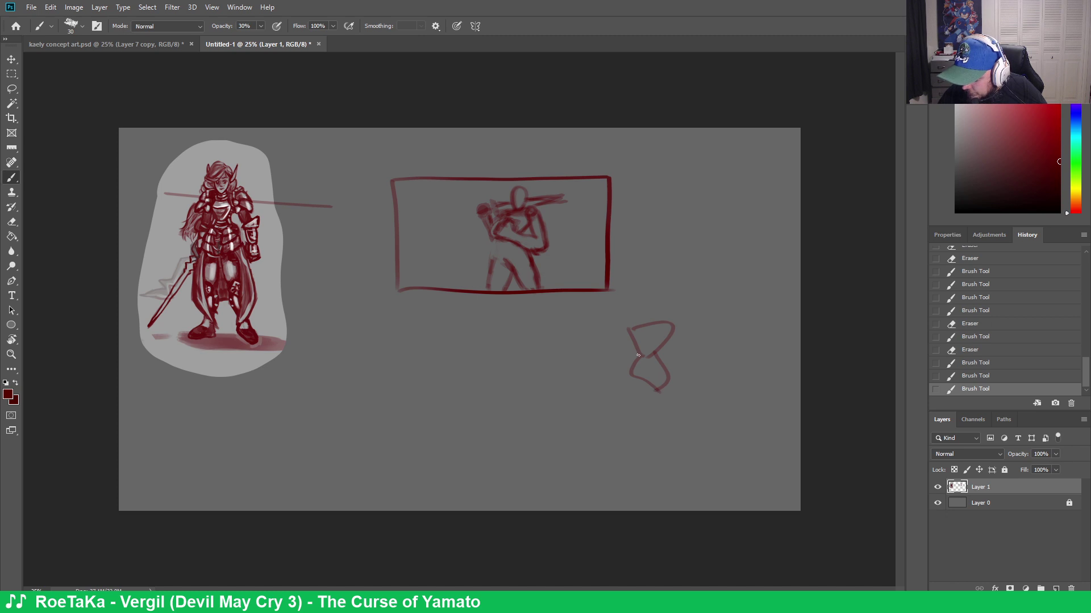
mouse_move(630, 354)
left_mouse_down()
mouse_move(631, 378)
mouse_move(658, 396)
mouse_move(669, 381)
mouse_move(660, 358)
mouse_move(670, 377)
mouse_move(657, 389)
mouse_move(633, 367)
mouse_move(654, 400)
left_mouse_up()
left_click_drag(623, 358, 670, 355)
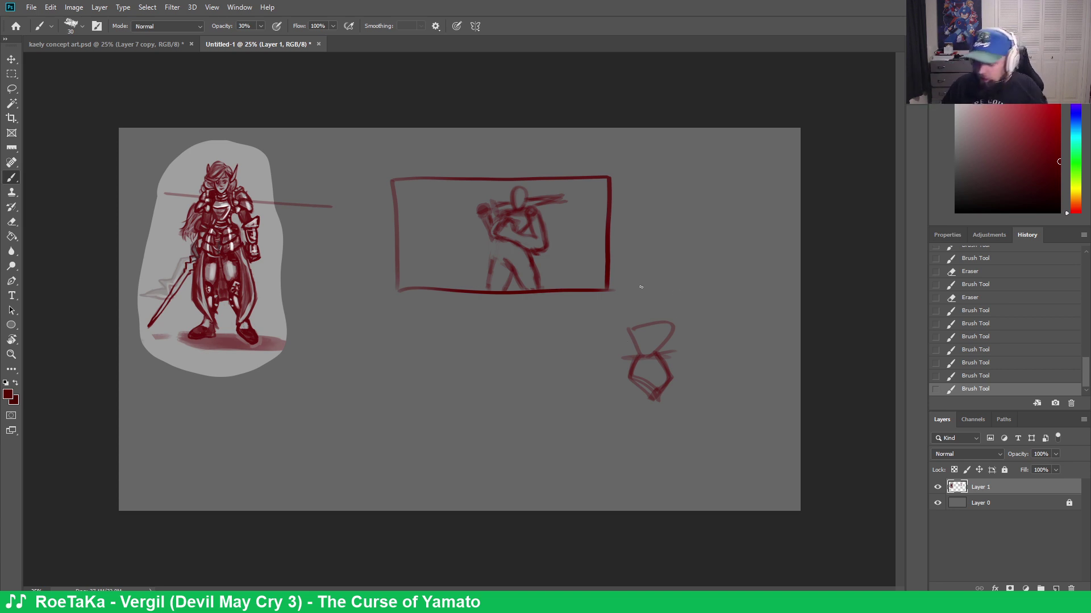
mouse_move(661, 363)
left_mouse_down()
mouse_move(652, 348)
mouse_move(641, 361)
left_mouse_up()
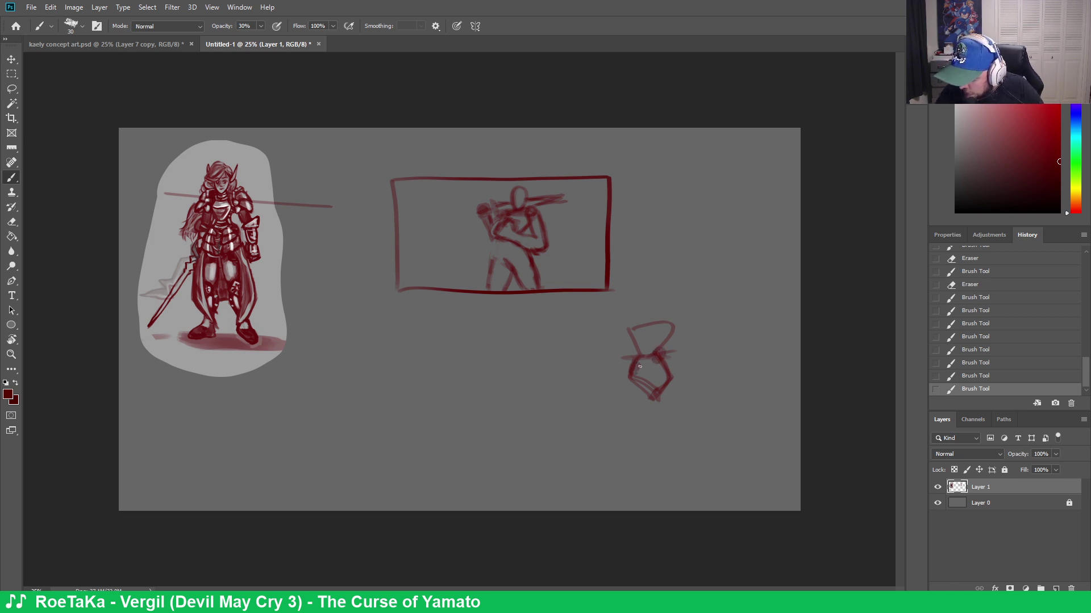
Redraw the figure's waist, left hip and leg contour, and erase the small torso study with the eraser enlarged to size 300
mouse_move(519, 235)
left_mouse_down()
mouse_move(496, 235)
mouse_move(509, 243)
mouse_move(502, 233)
mouse_move(488, 277)
left_mouse_up()
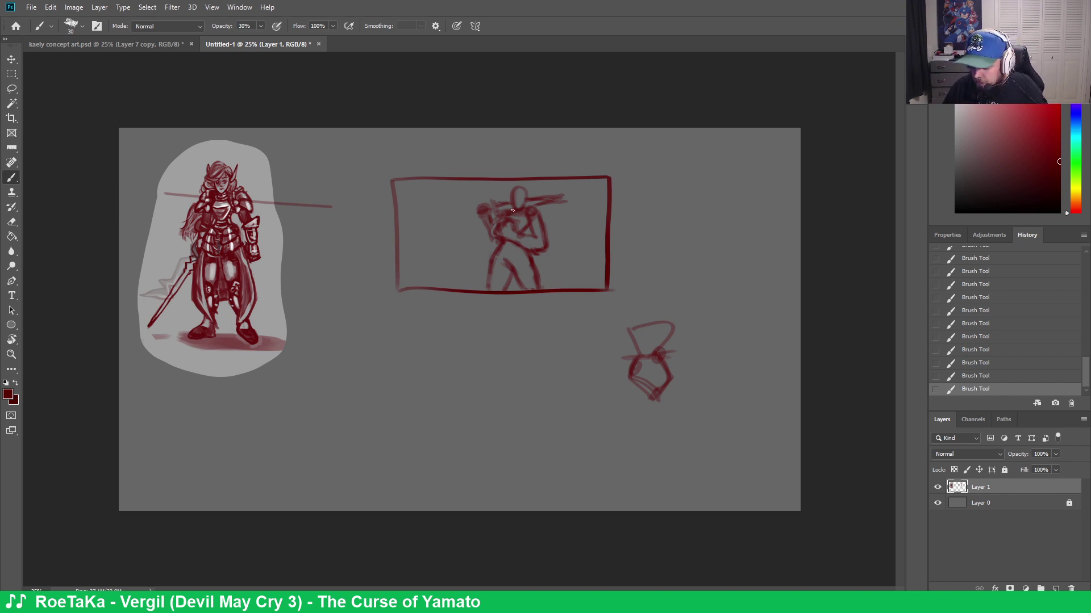
key("e")
mouse_move(629, 375)
left_mouse_down()
mouse_move(638, 351)
mouse_move(658, 385)
mouse_move(671, 328)
left_mouse_up()
key("bracketright")
key("bracketright")
key("bracketright")
key("bracketright")
key("bracketright")
key("bracketright")
key("bracketright")
key("bracketright")
key("bracketright")
key("bracketright")
key("bracketright")
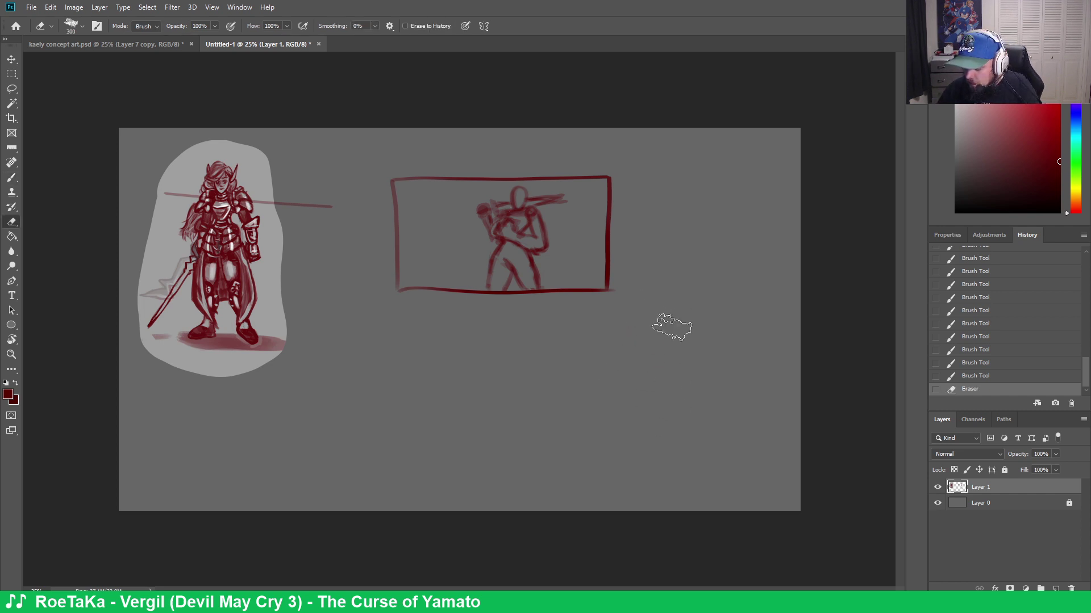
Erase the blunt end of the weapon with the eraser reduced to size 15, and redraw it as a sharp point
key("bracketleft")
key("bracketleft")
key("bracketleft")
key("bracketleft")
key("bracketleft")
key("bracketleft")
key("bracketleft")
key("bracketleft")
key("bracketleft")
key("bracketleft")
key("bracketleft")
key("bracketleft")
key("bracketleft")
key("bracketleft")
key("bracketleft")
key("bracketleft")
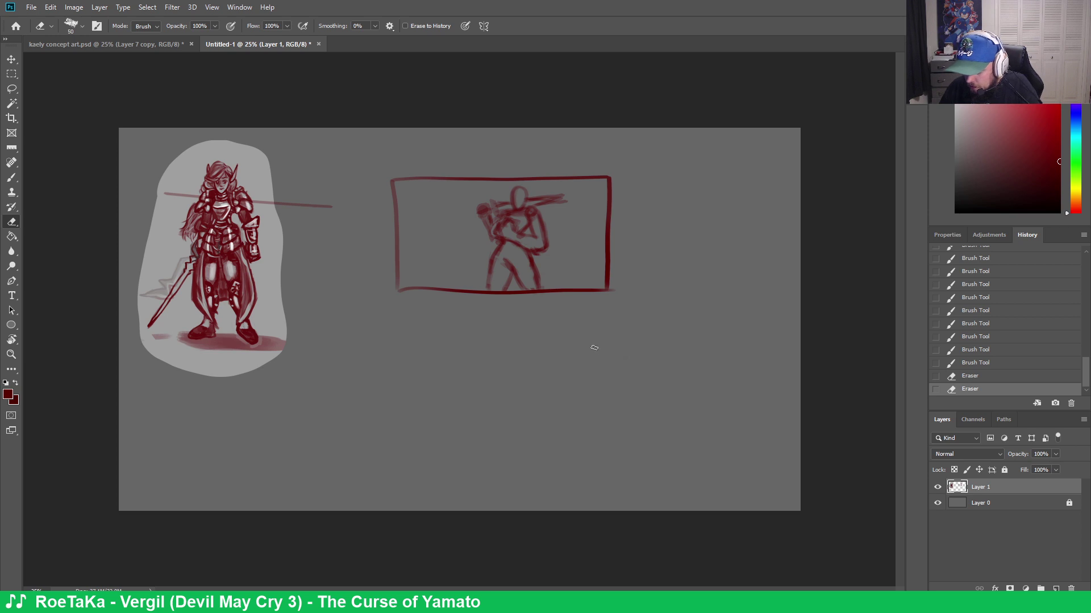
key("bracketleft")
key("bracketleft")
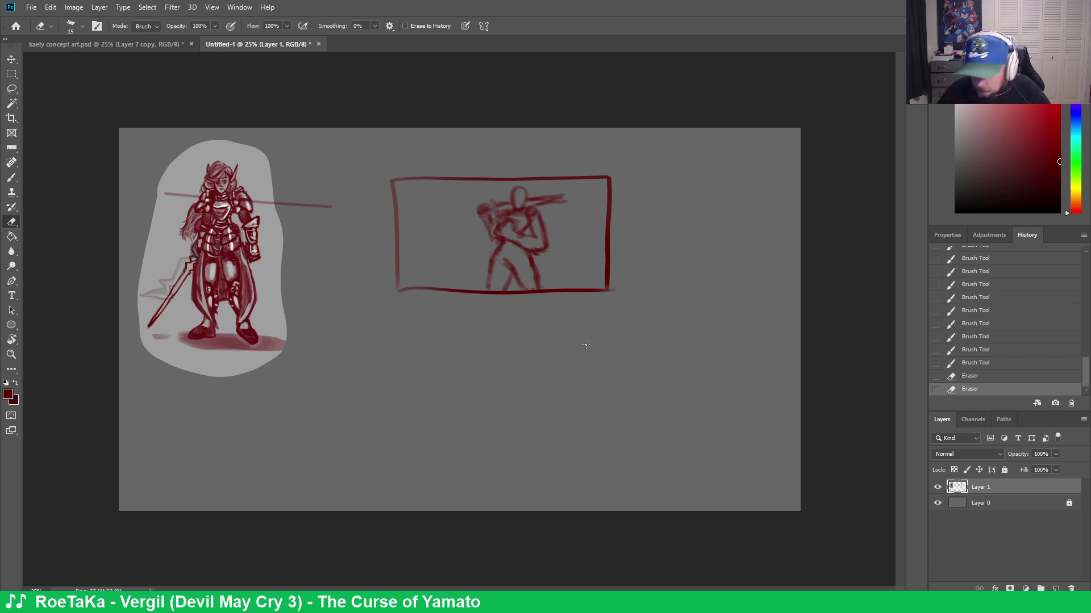
mouse_move(561, 201)
left_mouse_down()
mouse_move(539, 195)
mouse_move(556, 211)
mouse_move(538, 198)
mouse_move(568, 195)
mouse_move(539, 203)
mouse_move(569, 194)
left_mouse_up()
key("bracketright")
key("bracketright")
key("bracketright")
key("bracketright")
key("b")
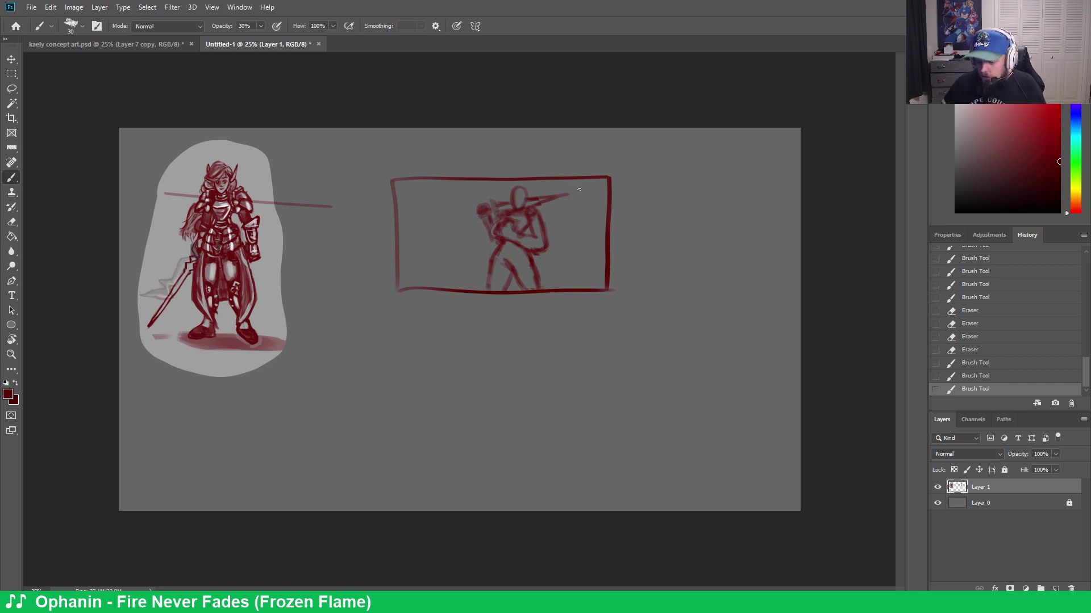
Erase the stray horizontal line extending from the reference figure toward the frame
key("e")
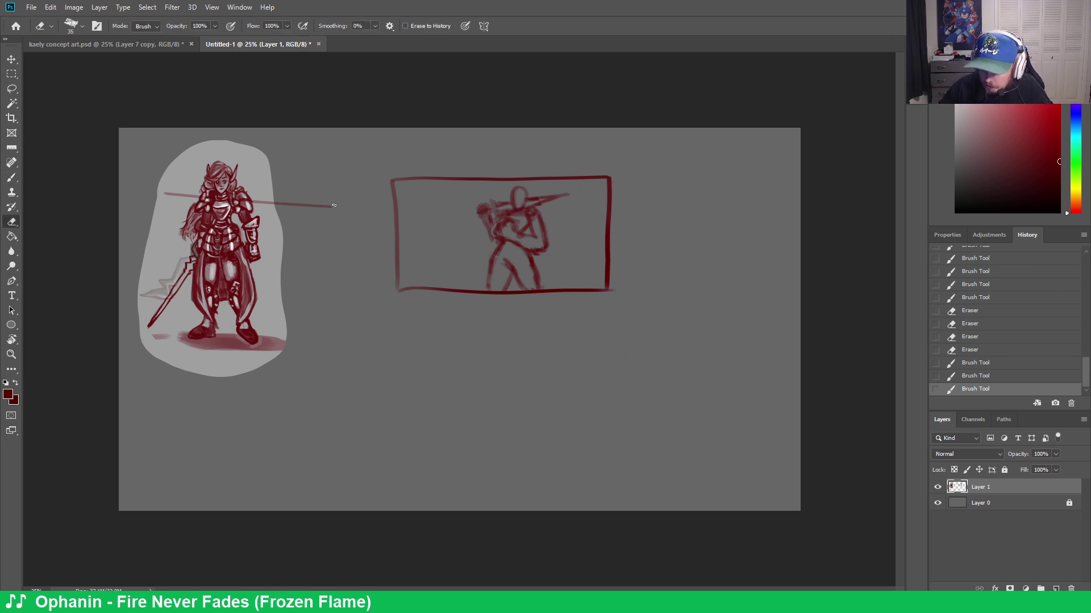
mouse_move(336, 206)
left_mouse_down()
mouse_move(280, 203)
mouse_move(318, 206)
left_mouse_up()
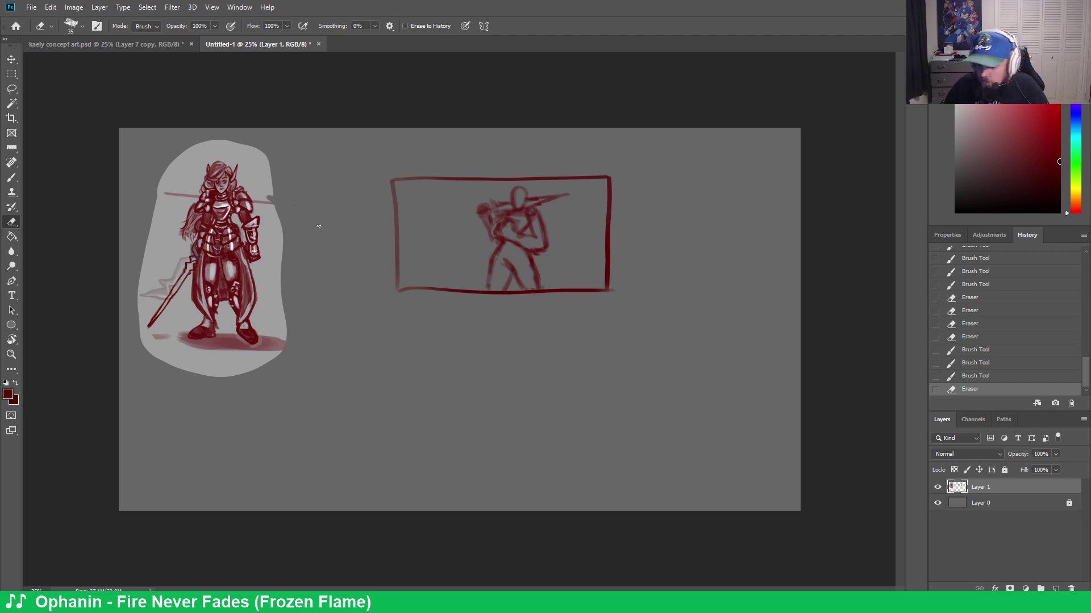
Lasso the framed thumbnail, copy it and paste it onto a new layer
key("w")
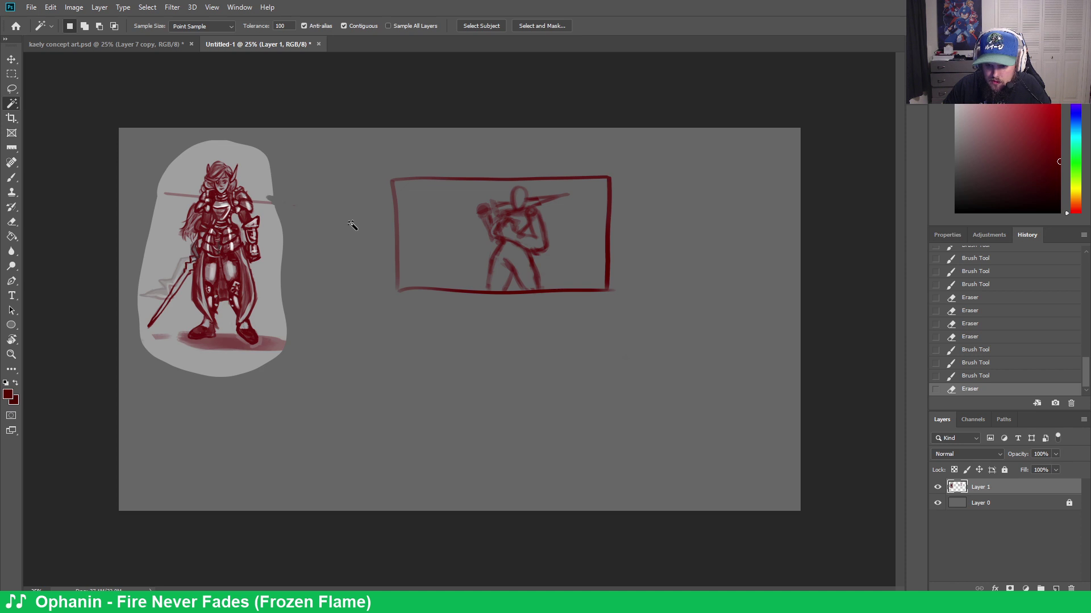
left_click(18, 83)
mouse_move(348, 168)
left_mouse_down()
mouse_move(359, 162)
mouse_move(670, 293)
mouse_move(333, 202)
mouse_move(352, 132)
left_mouse_up()
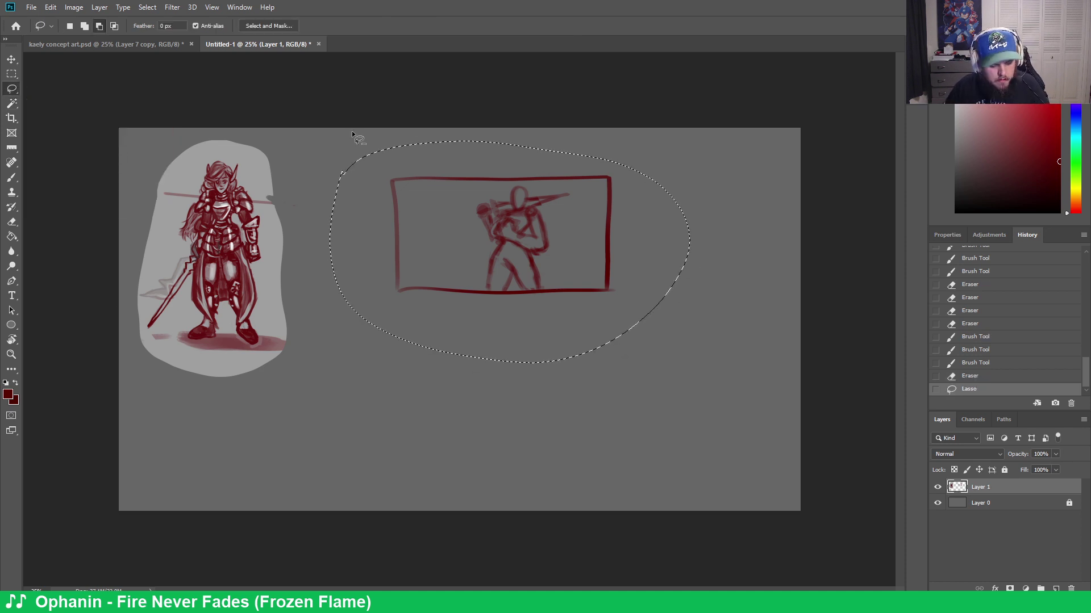
key("ctrl+c")
key("ctrl+v")
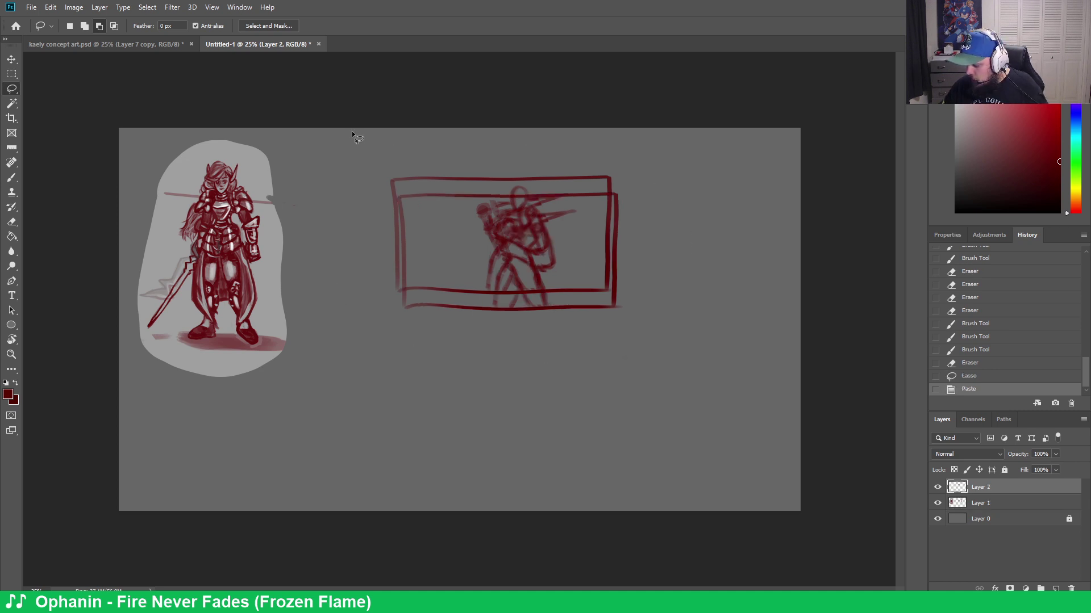
Erase the original thumbnail from Layer 1 with the eraser enlarged to size 600, and reduce the eraser back to 45
left_click(988, 503)
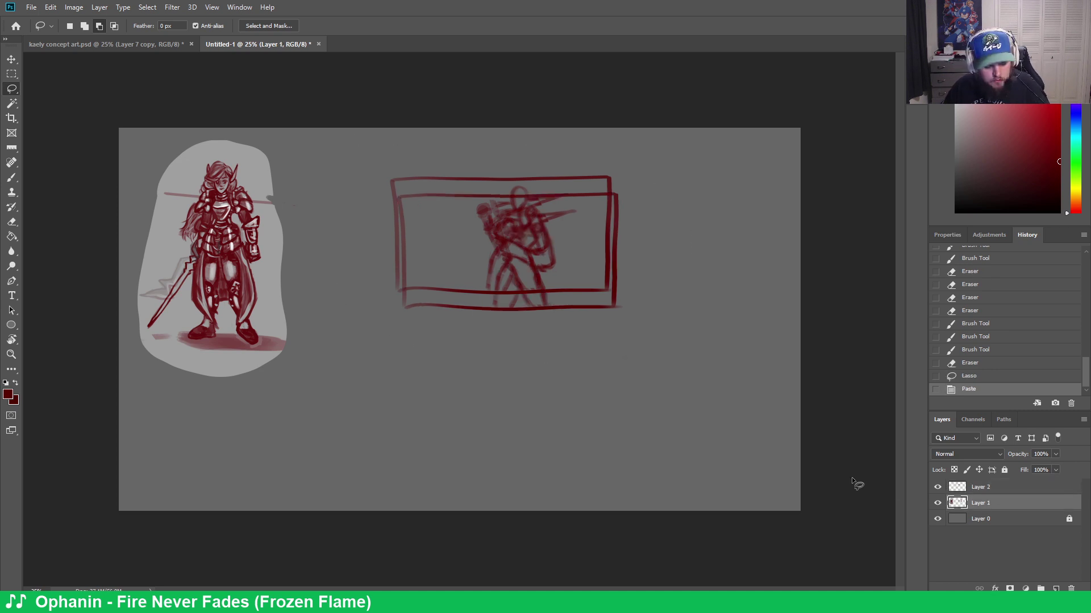
key("e")
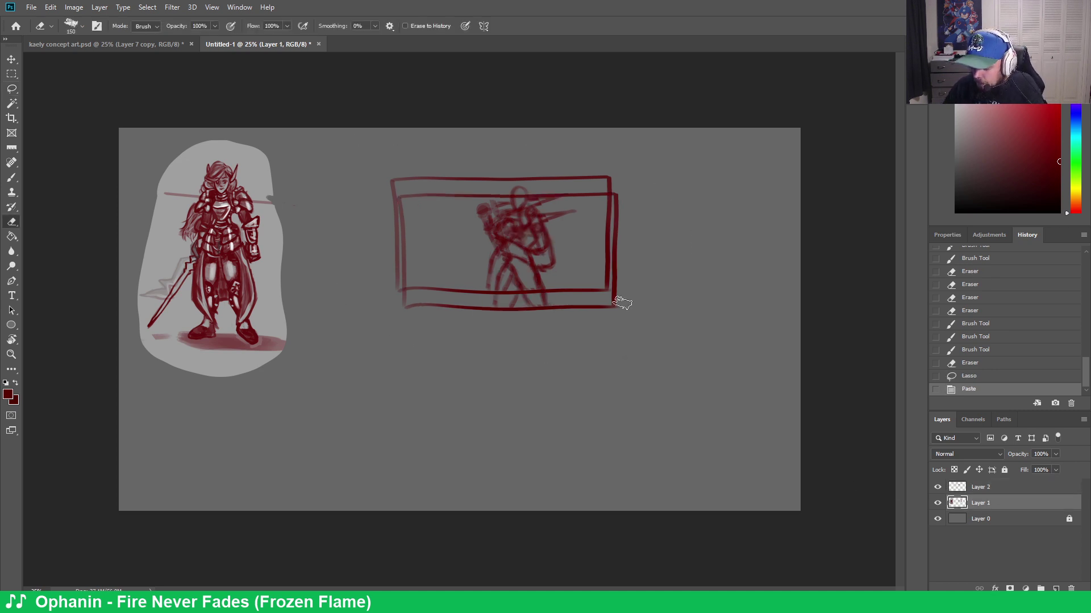
key("bracketright")
key("bracketright")
key("bracketright")
key("bracketright")
key("bracketright")
key("bracketright")
key("bracketright")
key("bracketright")
key("bracketright")
key("bracketright")
key("bracketright")
key("bracketright")
key("bracketright")
key("bracketright")
key("bracketright")
key("bracketright")
mouse_move(548, 353)
left_mouse_down()
mouse_move(523, 268)
mouse_move(562, 216)
left_mouse_up()
mouse_move(426, 259)
left_mouse_down()
mouse_move(400, 161)
mouse_move(387, 273)
mouse_move(479, 175)
left_mouse_up()
left_click(657, 459)
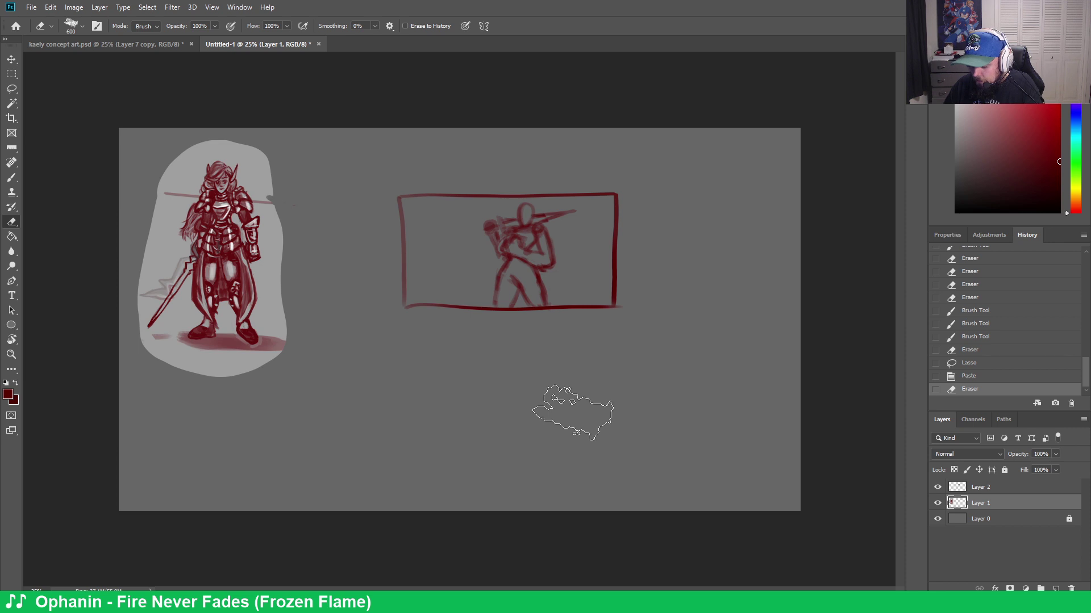
key("bracketleft")
key("bracketleft")
key("bracketleft")
key("bracketleft")
key("bracketleft")
key("bracketleft")
key("bracketleft")
key("bracketleft")
key("bracketleft")
key("bracketleft")
key("bracketleft")
key("bracketleft")
key("bracketleft")
key("bracketleft")
key("bracketleft")
key("bracketleft")
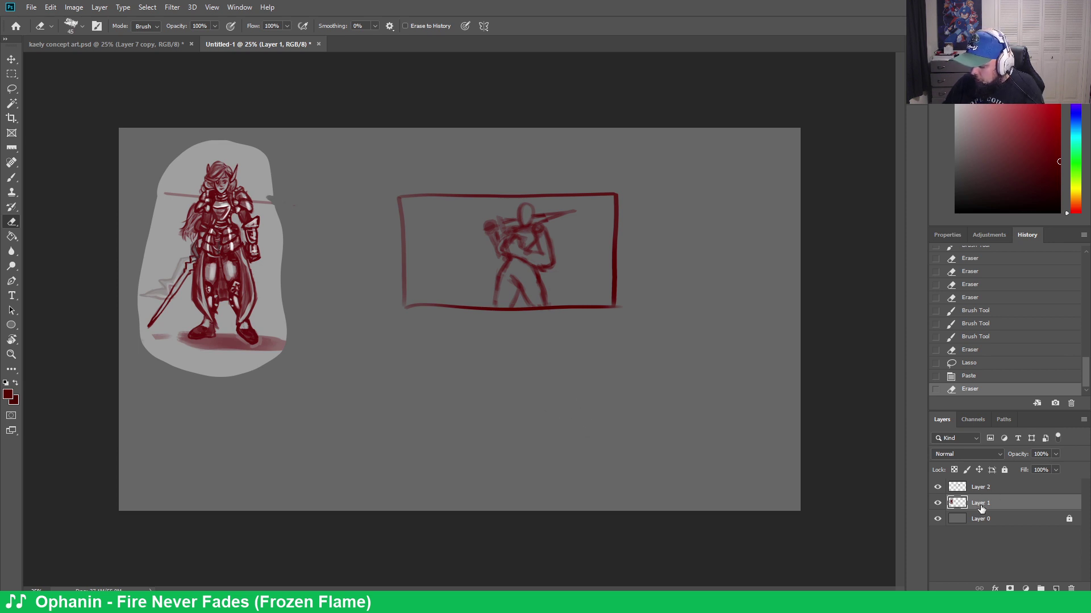
Rename Layer 1, which holds the reference figure, to "Kaely Ref"
double_click(980, 504)
type("Kaely Ref")
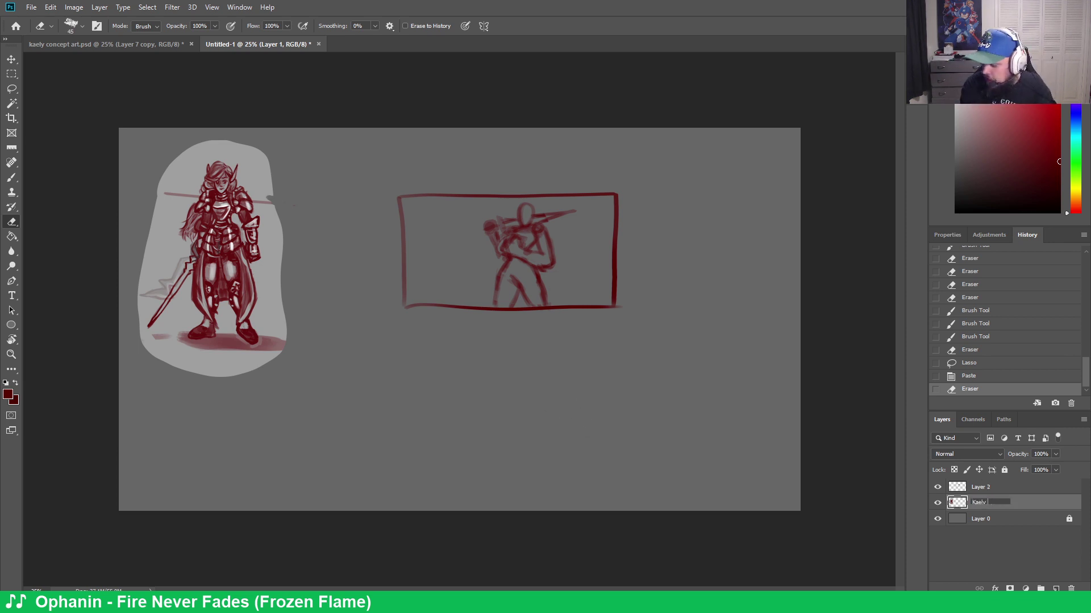
key("Return")
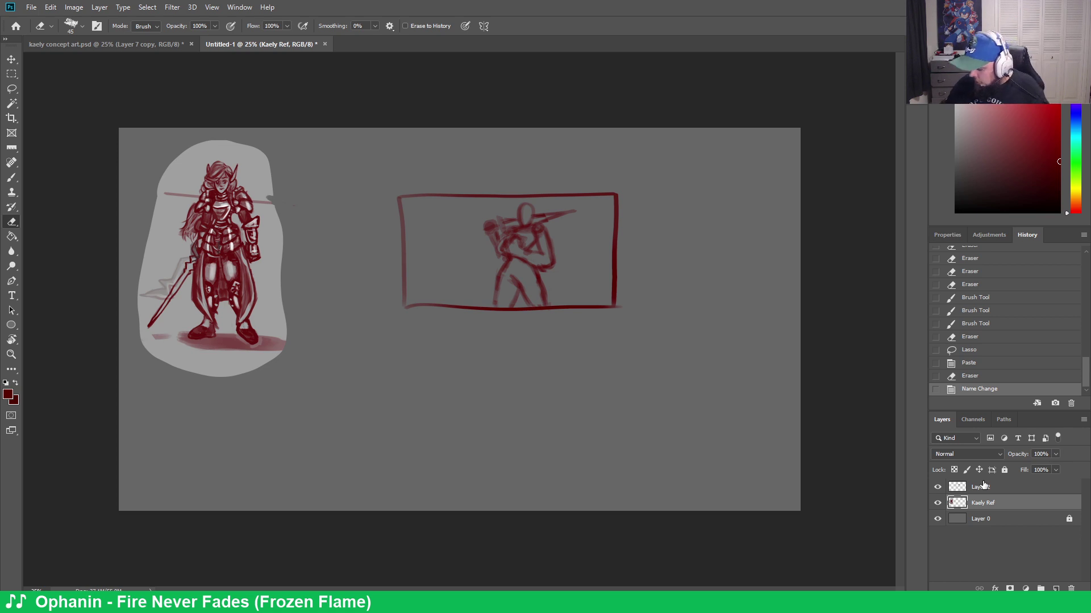
Rename Layer 2, which holds the pasted thumbnail, to "Base idea"
double_click(984, 487)
type("B")
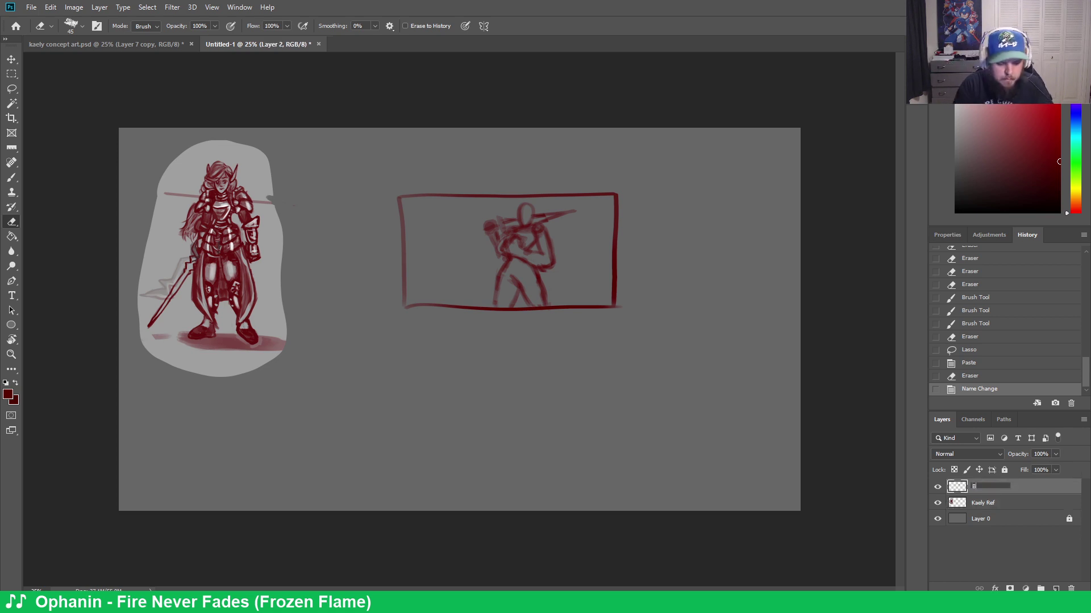
type("ase")
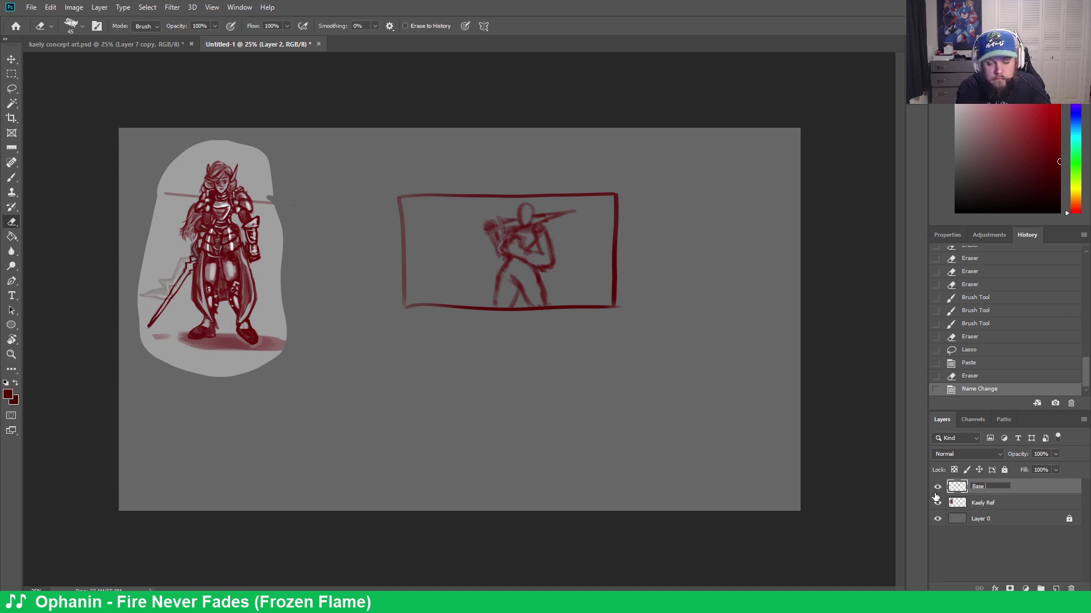
type("old")
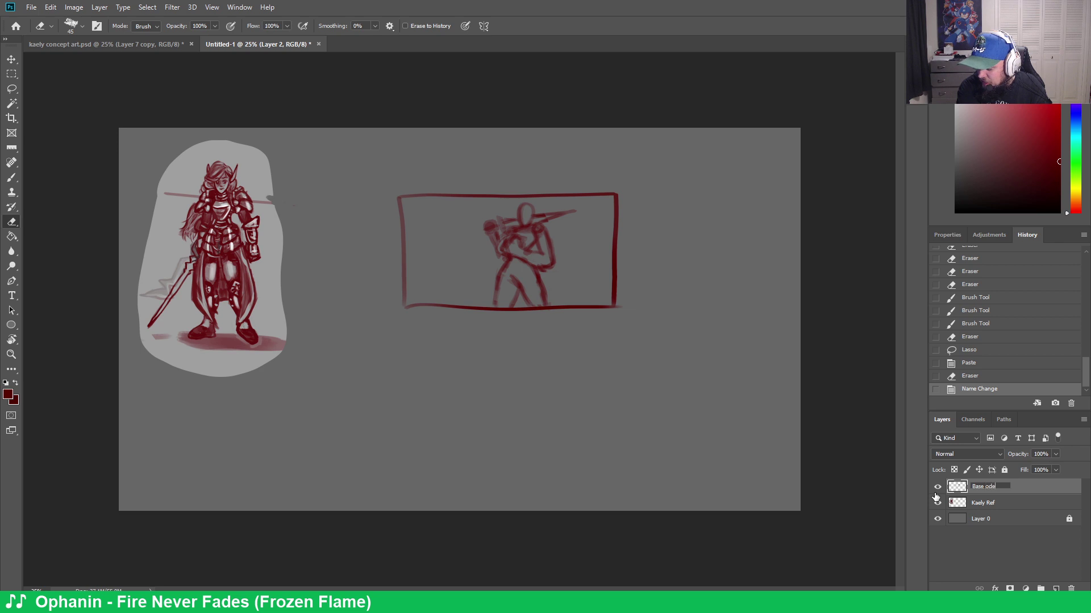
type("old")
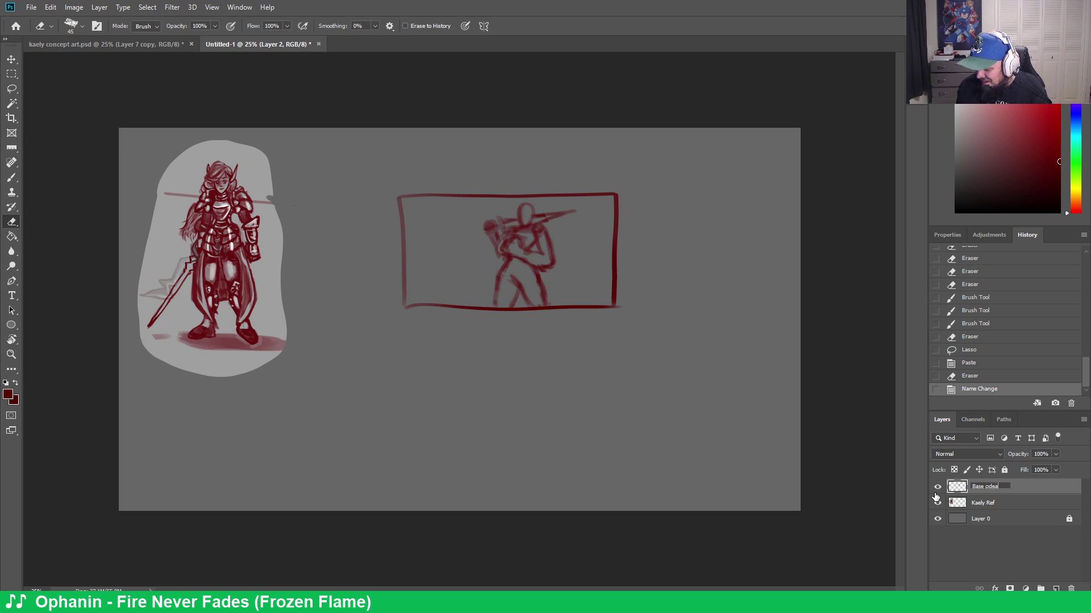
key("BackSpace")
key("BackSpace")
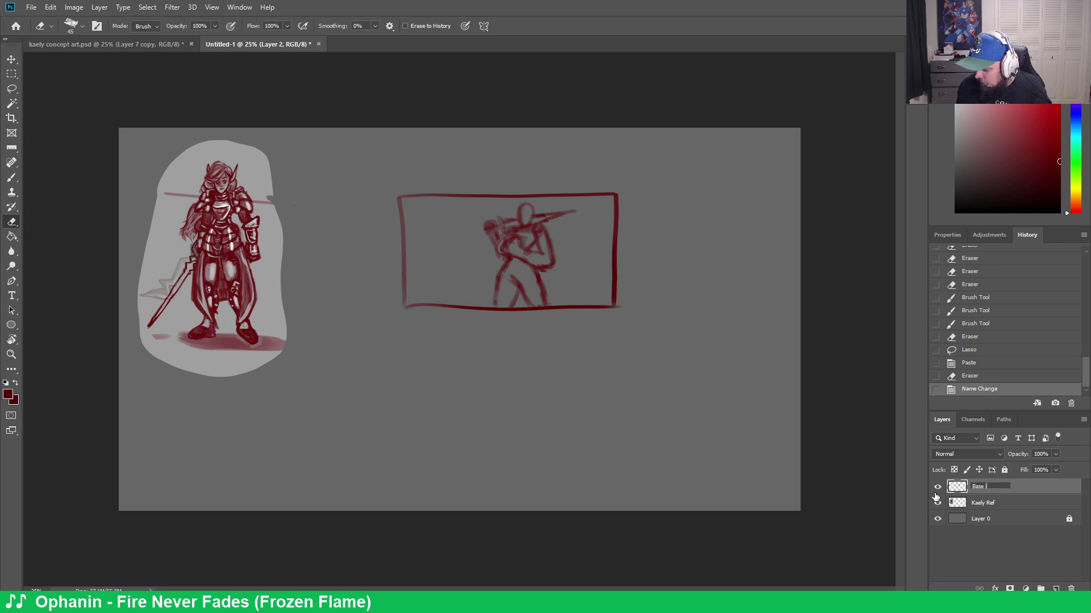
type("idea")
key("Return")
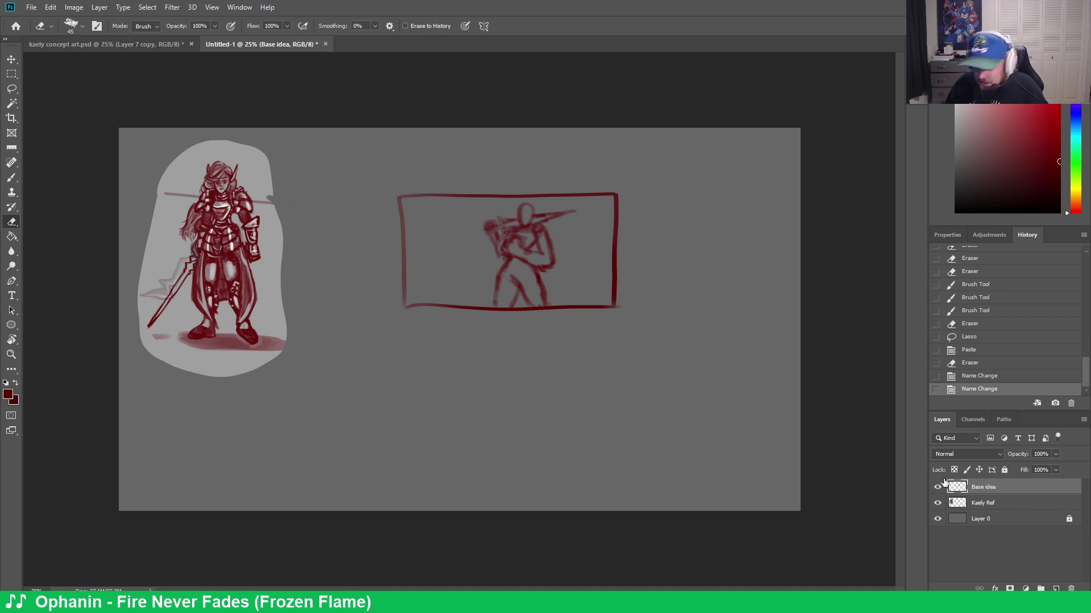
Lasso the framed thumbnail, scale it to 222.60% with Free Transform, reposition it on the canvas and deselect it
left_click(20, 84)
mouse_move(352, 190)
left_mouse_down()
mouse_move(678, 294)
mouse_move(369, 158)
left_mouse_up()
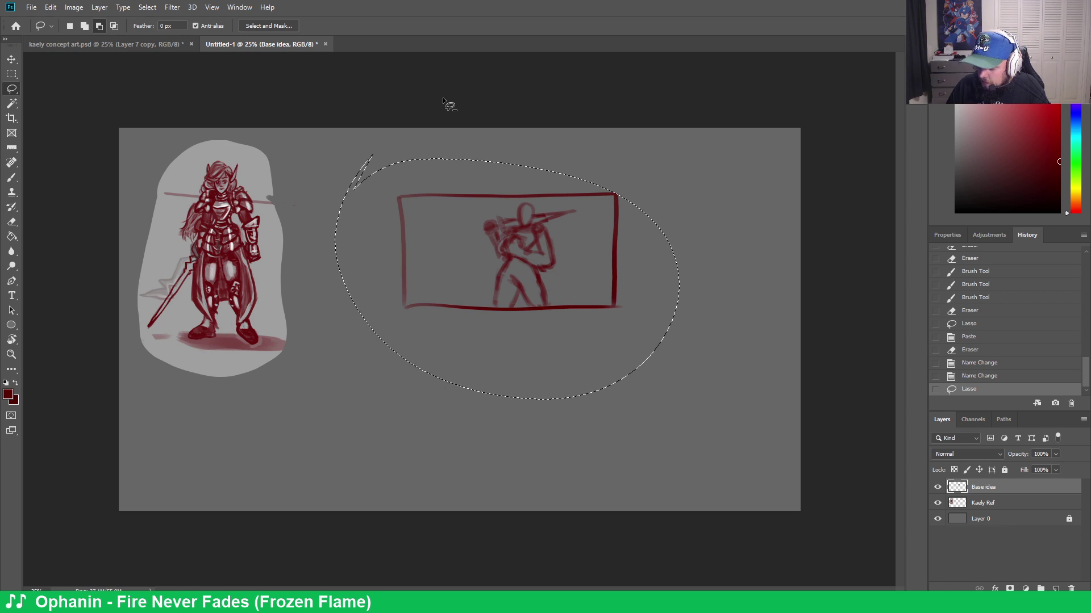
right_click(611, 294)
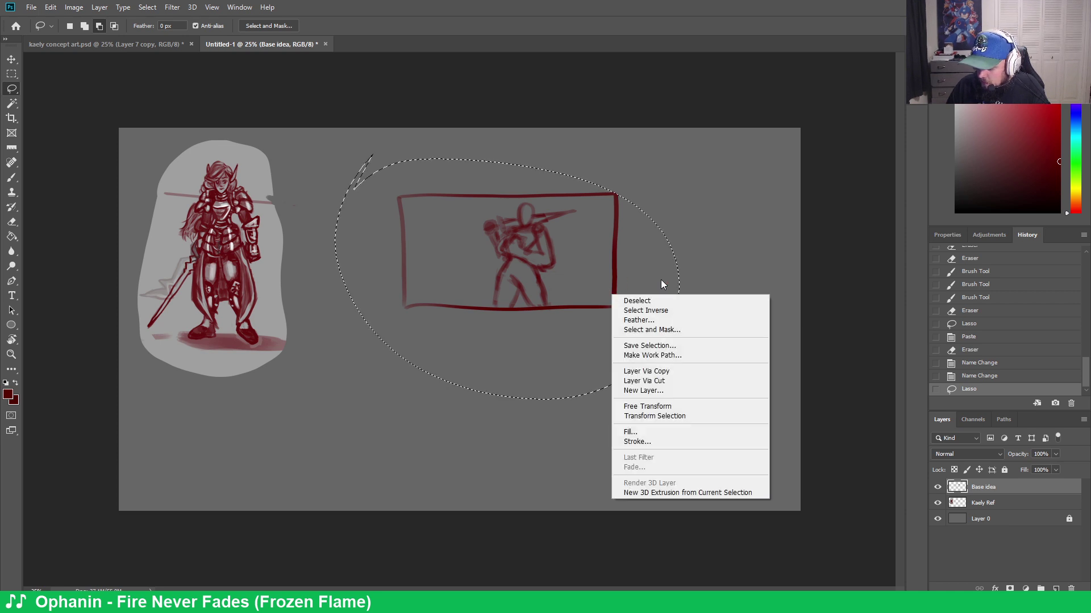
left_click(667, 406)
left_click_drag(606, 288, 443, 266)
left_click_drag(503, 373, 833, 600)
left_click_drag(158, 128, 51, 53)
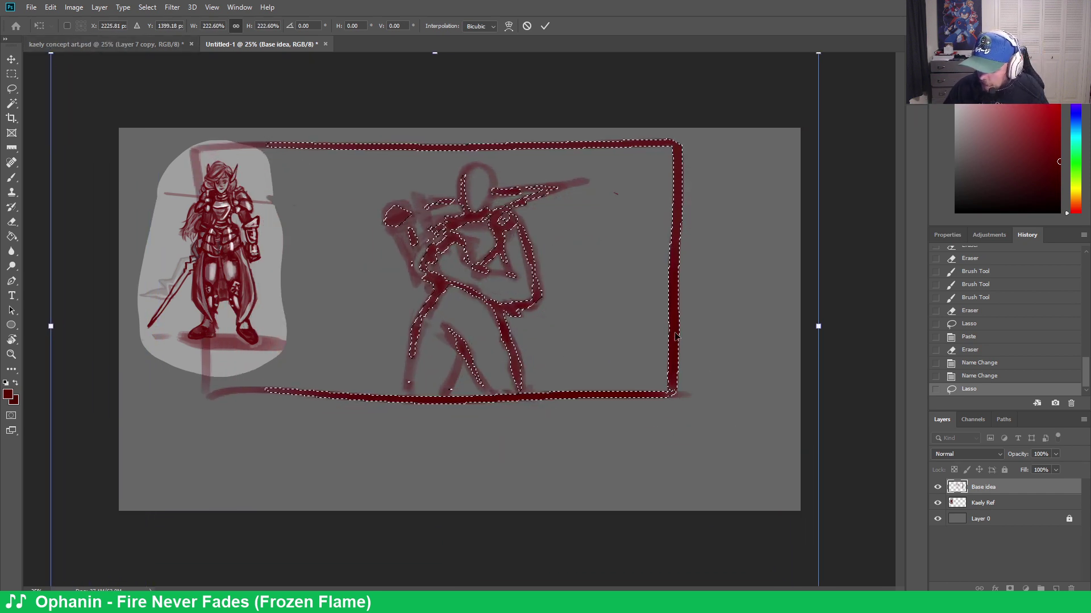
left_click_drag(673, 318, 675, 355)
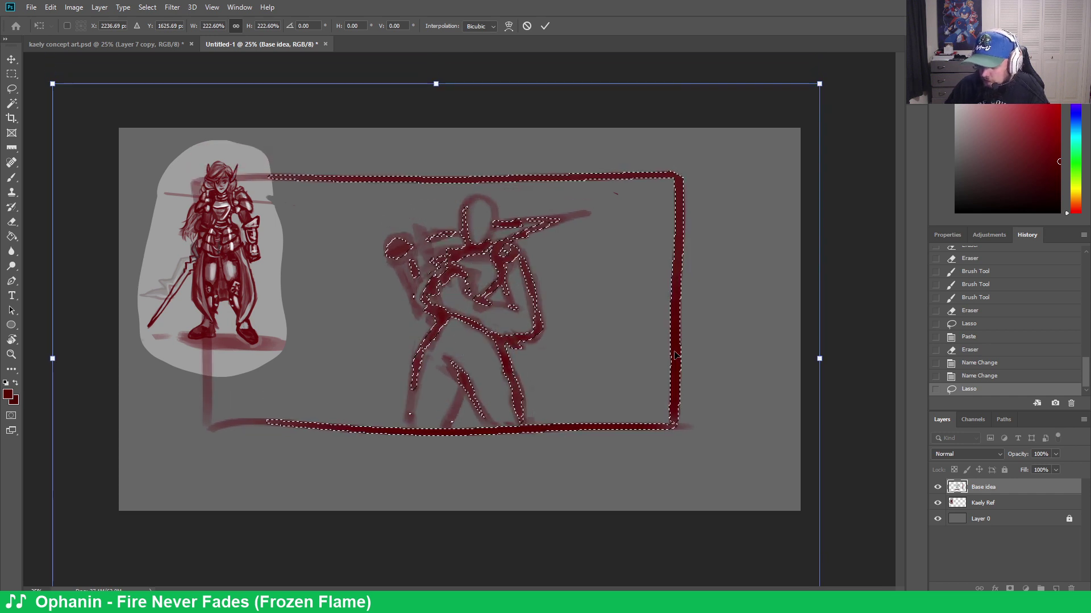
key("Return")
key("ctrl+d")
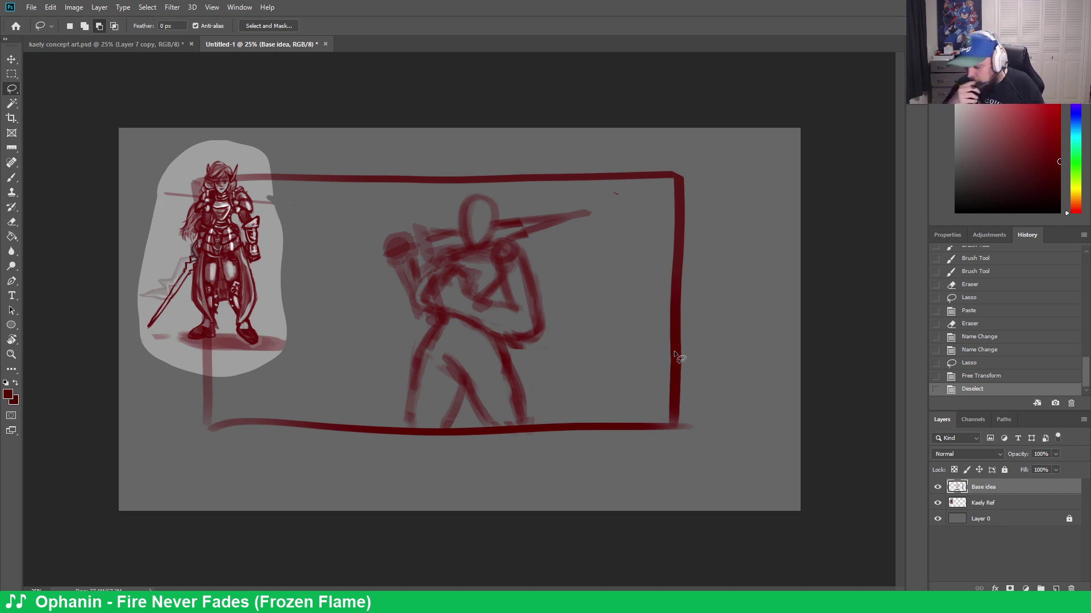
Step back in the history to recover the selection, and enlarge the framed sketch with Free Transform to span the whole canvas
left_click(981, 375)
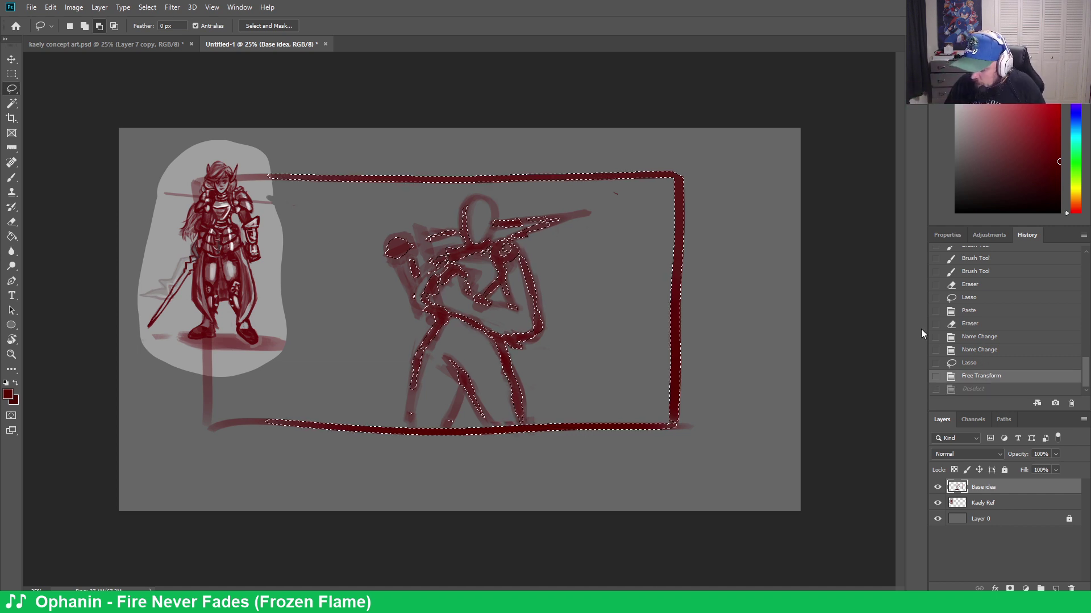
left_click(984, 365)
left_click(986, 375)
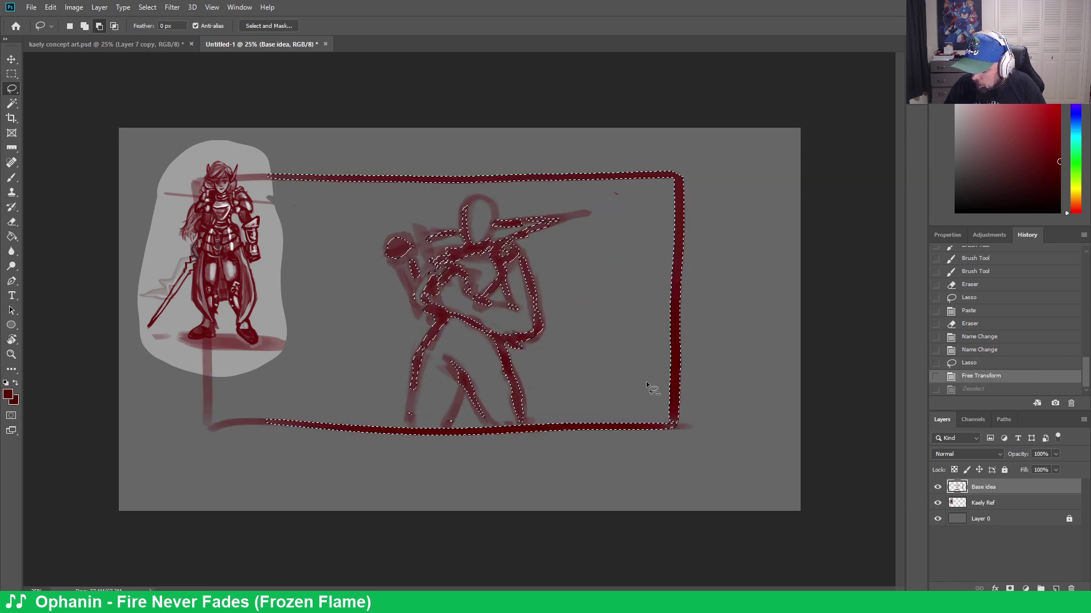
right_click(671, 355)
left_click(718, 469)
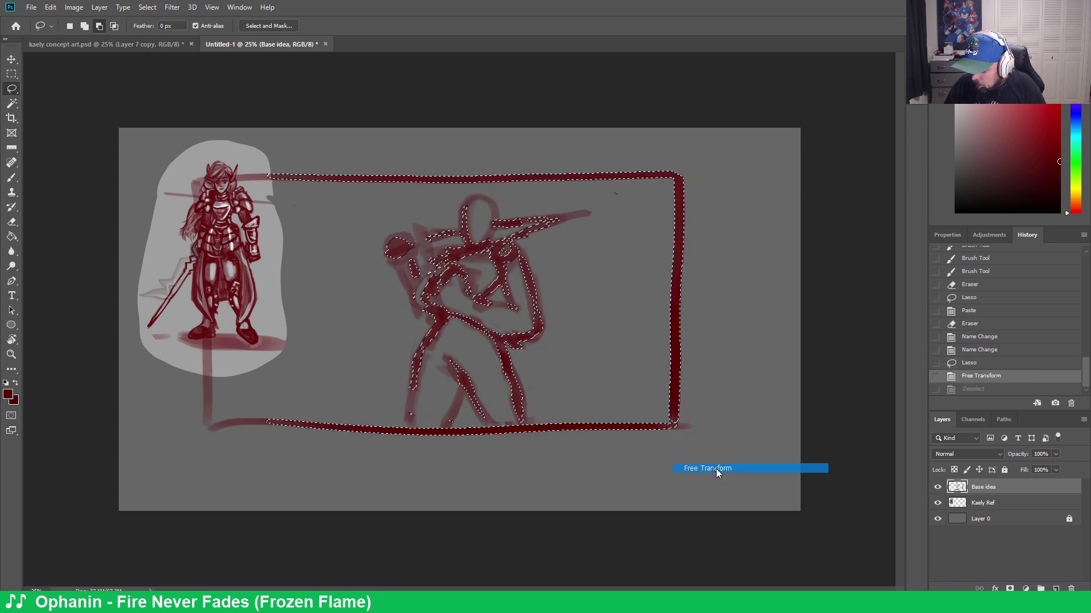
left_click_drag(693, 170, 952, 32)
mouse_move(576, 195)
left_mouse_down()
mouse_move(485, 275)
mouse_move(445, 279)
mouse_move(455, 279)
left_mouse_up()
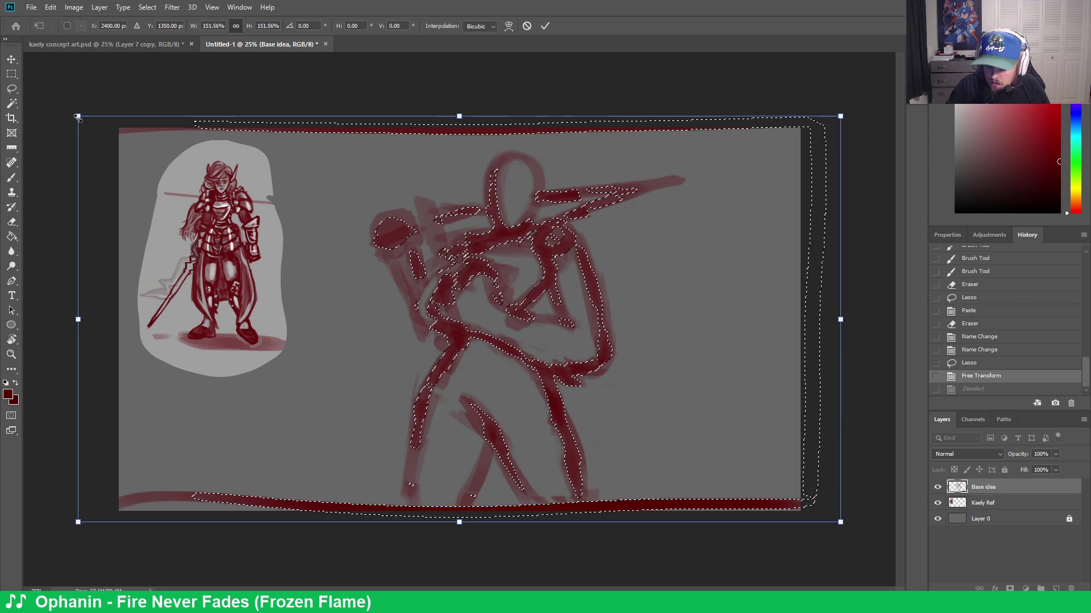
left_click_drag(80, 115, 121, 139)
left_click_drag(532, 302, 518, 282)
key("Return")
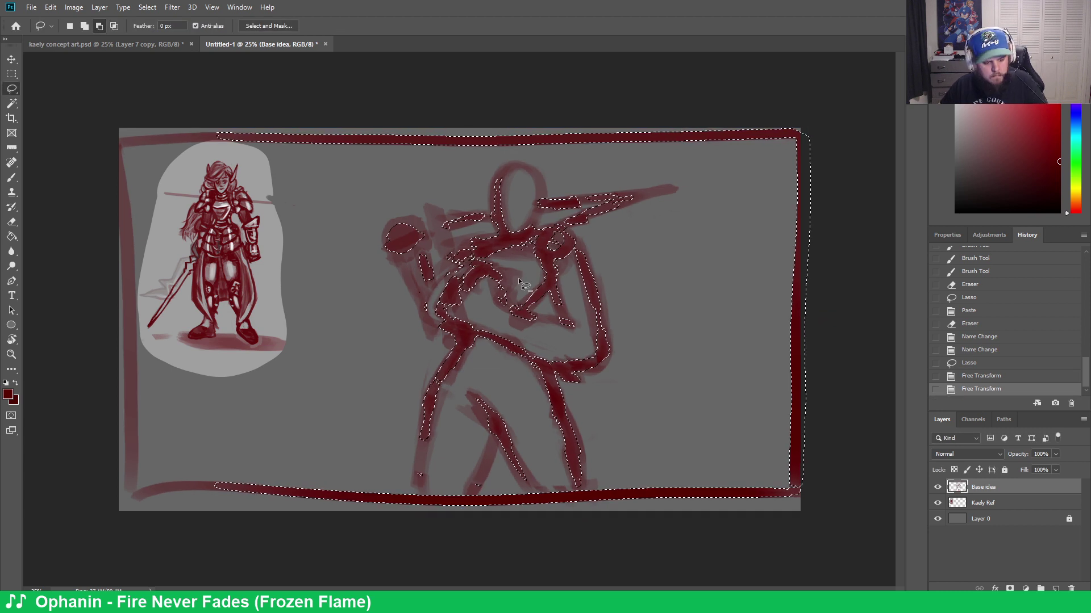
Deselect the enlarged sketch and add a new layer named "Base Lineart" above the Base idea layer
key("ctrl+d")
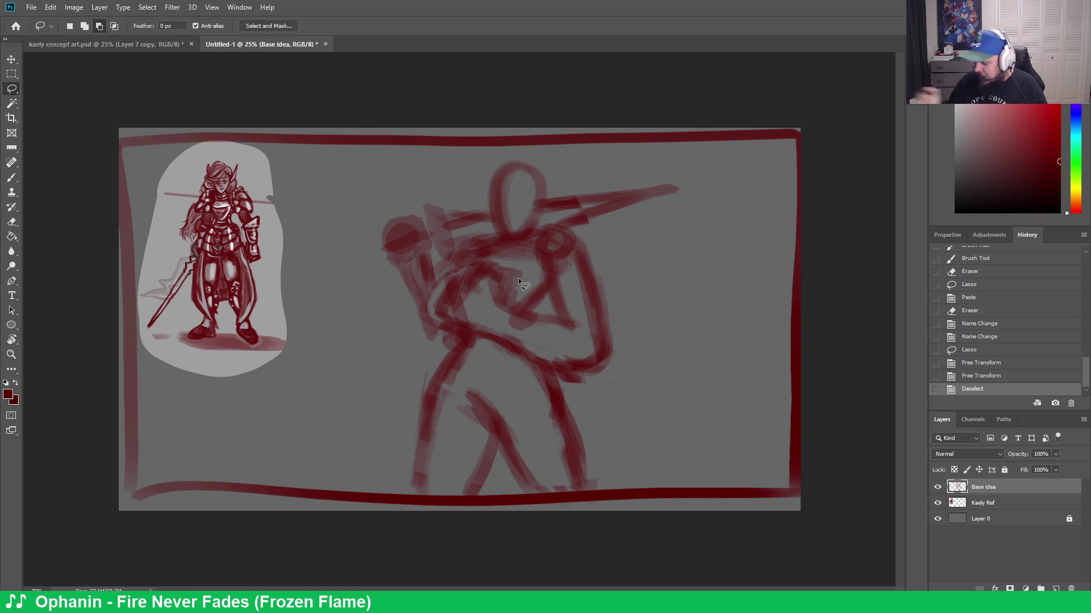
left_click(1041, 588)
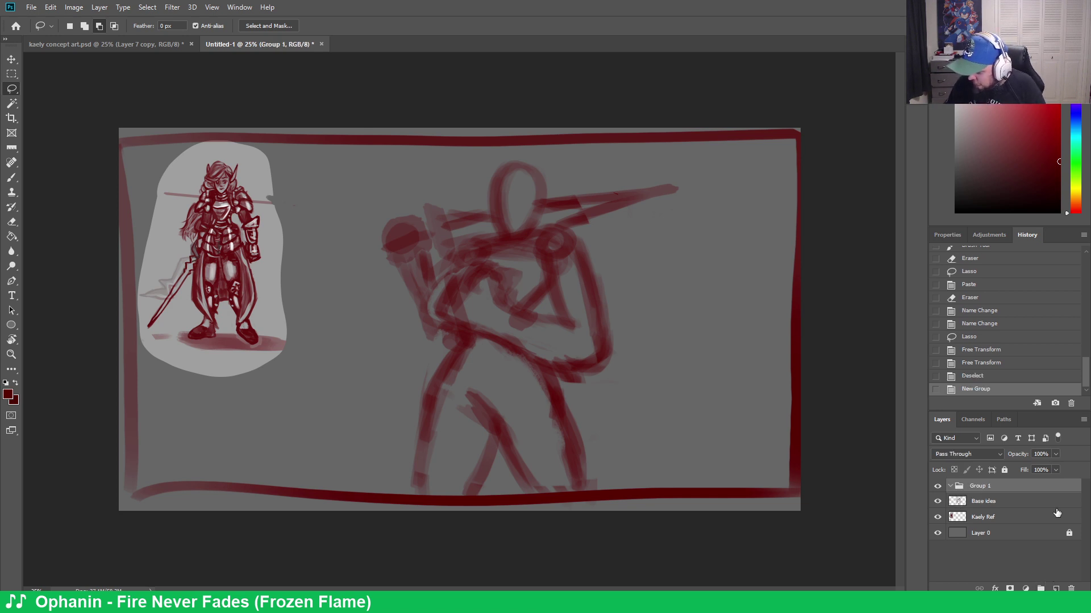
key("Delete")
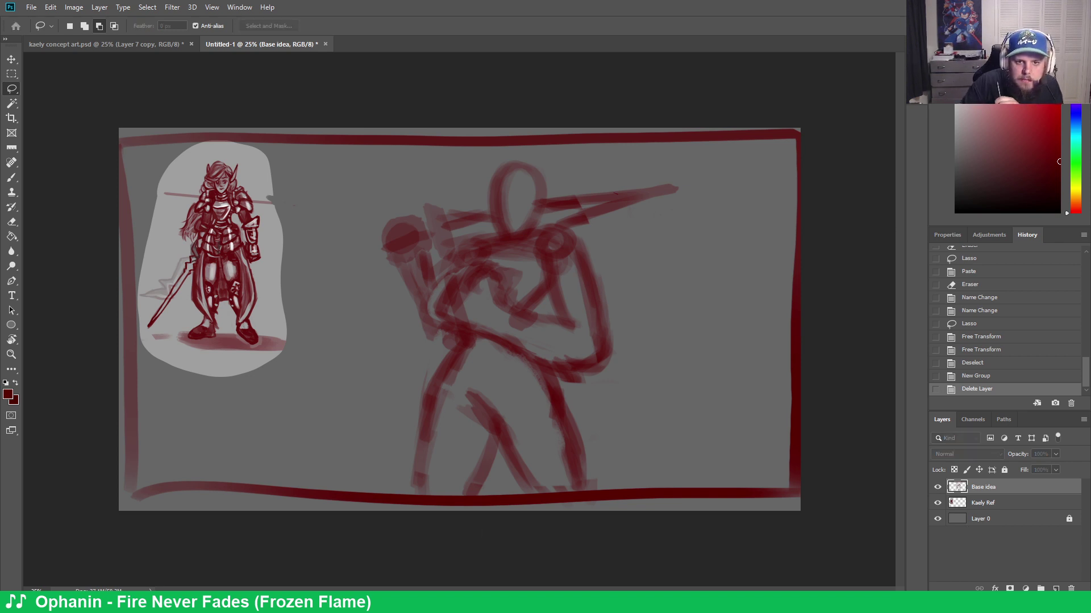
key("ctrl+shift+n")
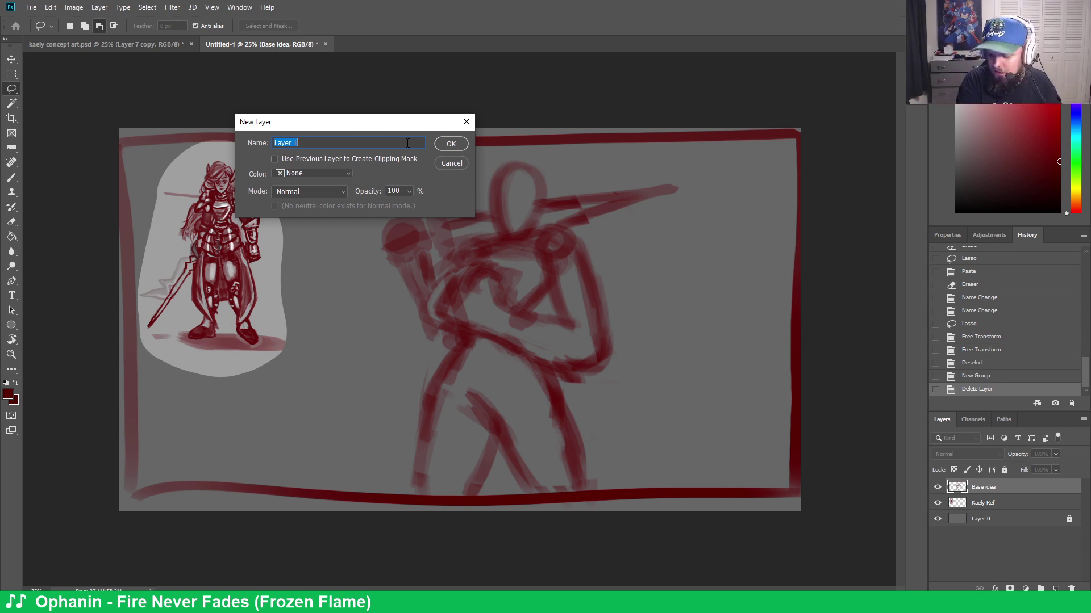
type("Base LIne")
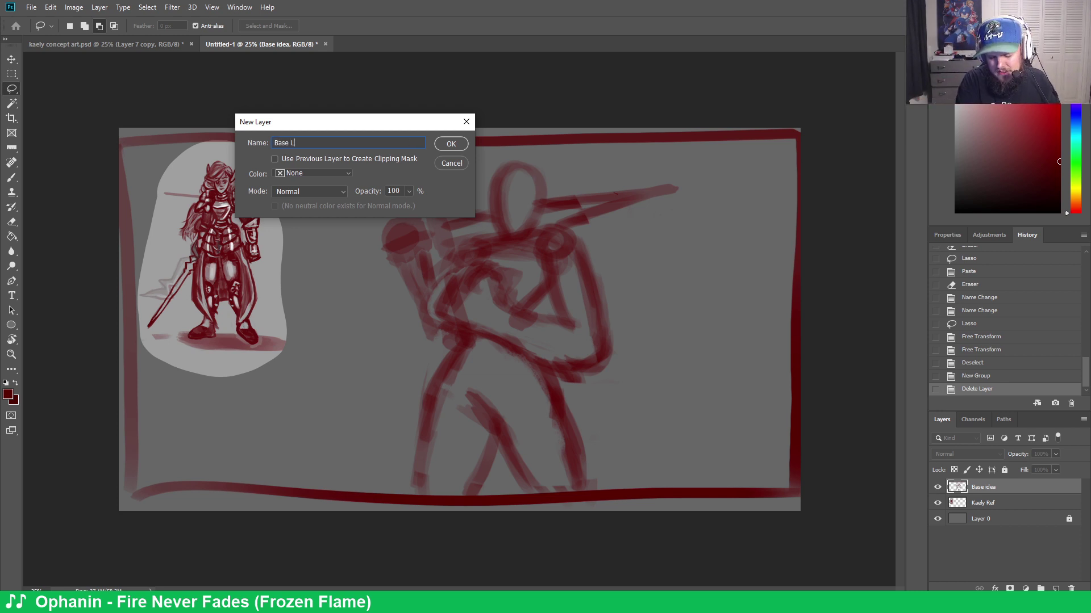
key("BackSpace")
key("BackSpace")
type("ineart")
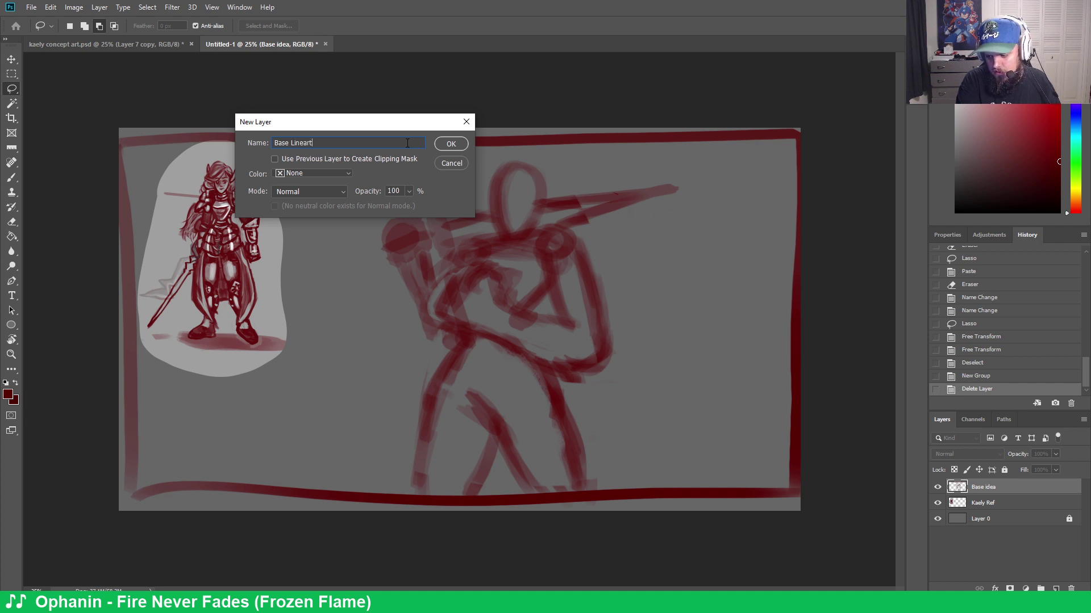
key("Return")
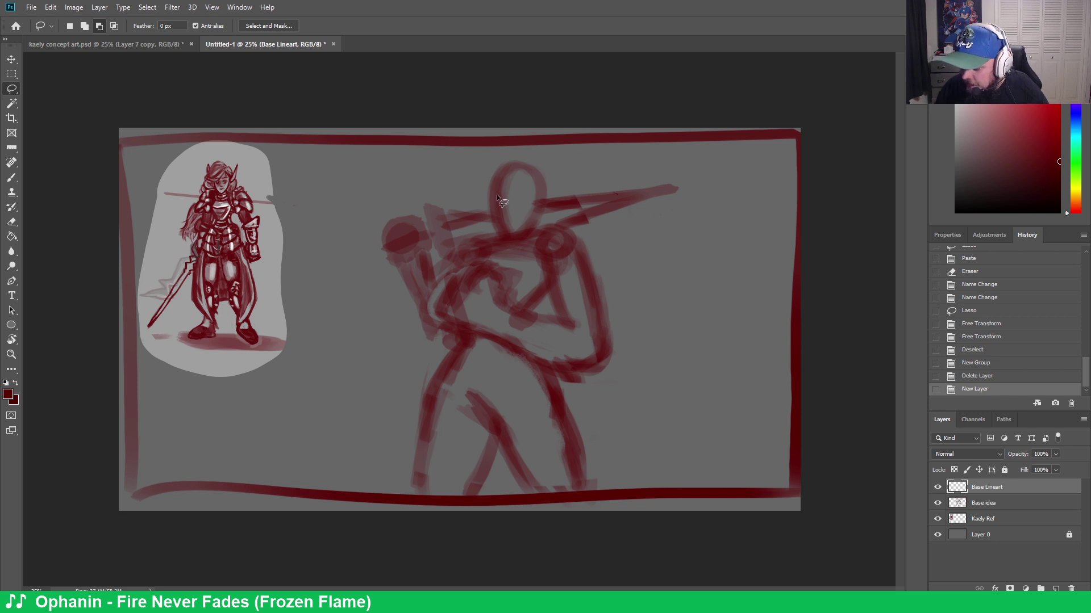
Lower the opacity of the Base idea layer so the rough pose becomes a faint guide
key("b")
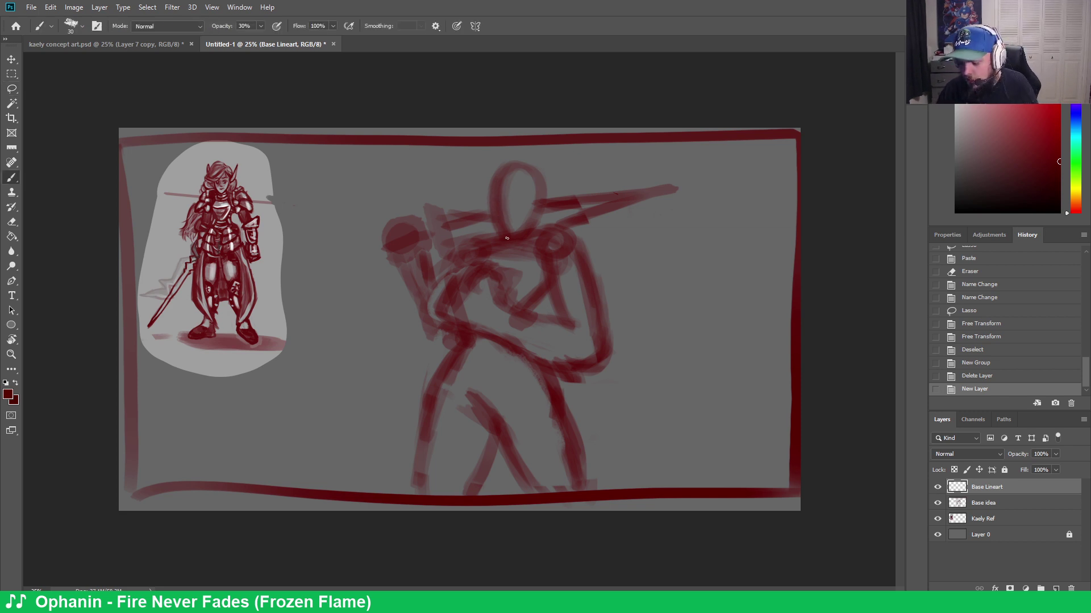
left_click(1004, 504)
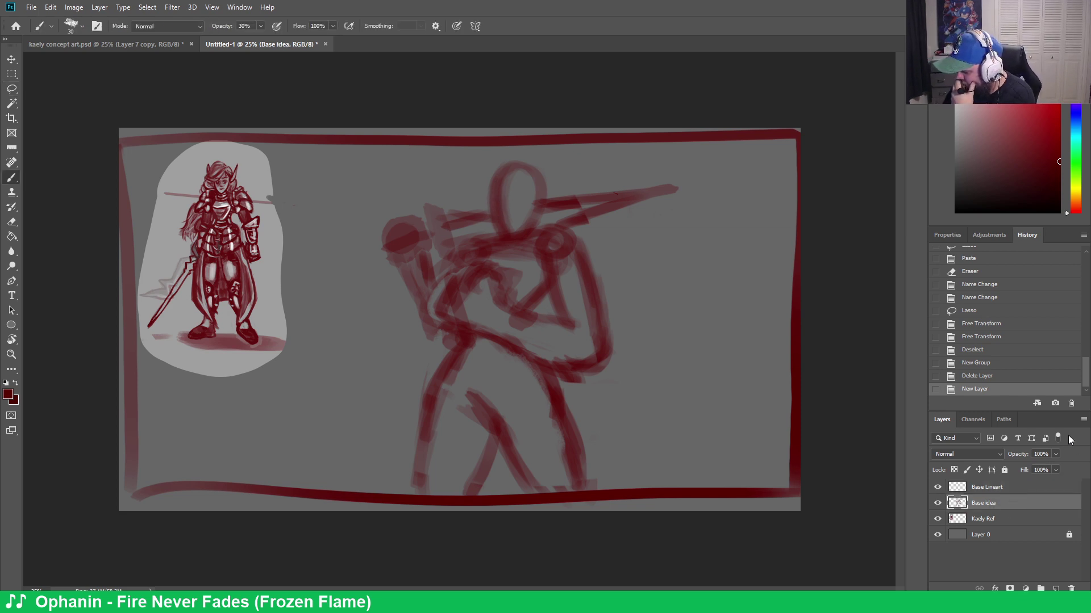
left_click(1055, 455)
left_click_drag(1028, 467, 1017, 466)
On the Base Lineart layer, brush a dark red outline of the head over the rough oval, redoing unsatisfactory strokes
left_click(1013, 488)
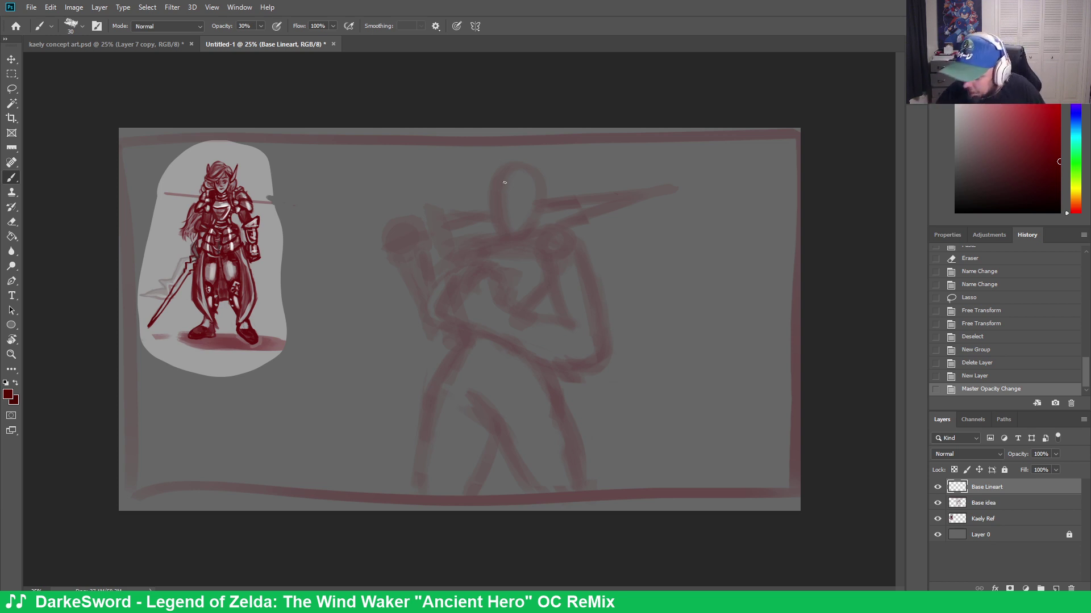
mouse_move(495, 196)
left_mouse_down()
mouse_move(496, 183)
mouse_move(511, 212)
left_mouse_up()
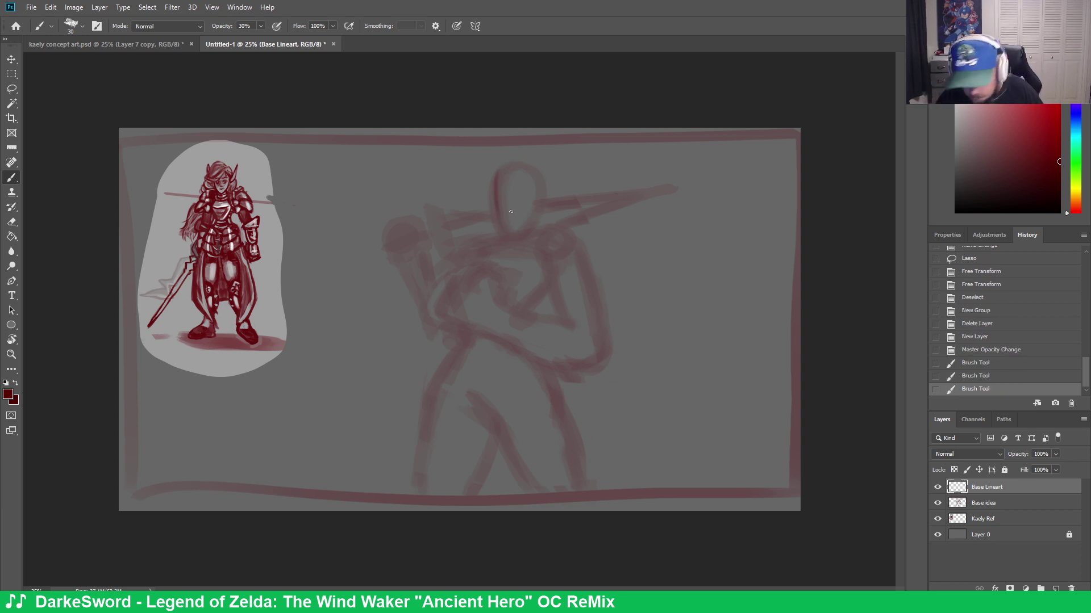
key("ctrl+z")
key("ctrl+z")
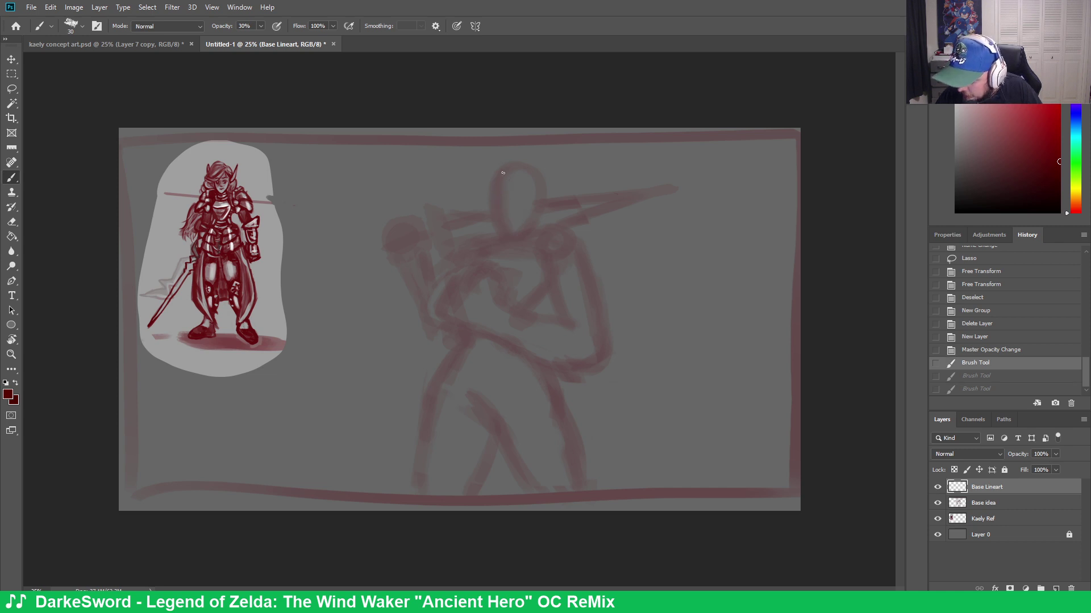
mouse_move(510, 234)
left_mouse_down()
mouse_move(543, 200)
mouse_move(524, 167)
mouse_move(497, 180)
mouse_move(510, 233)
left_mouse_up()
left_click_drag(497, 184, 510, 225)
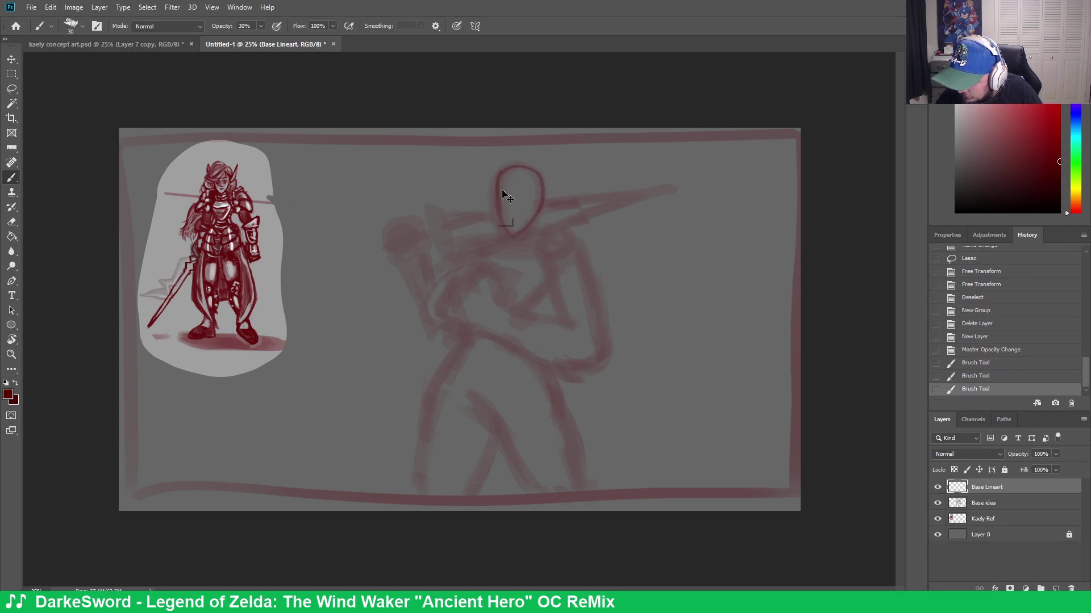
key("ctrl+z")
mouse_move(495, 171)
left_mouse_down()
mouse_move(496, 203)
mouse_move(507, 229)
mouse_move(525, 226)
mouse_move(542, 179)
left_mouse_up()
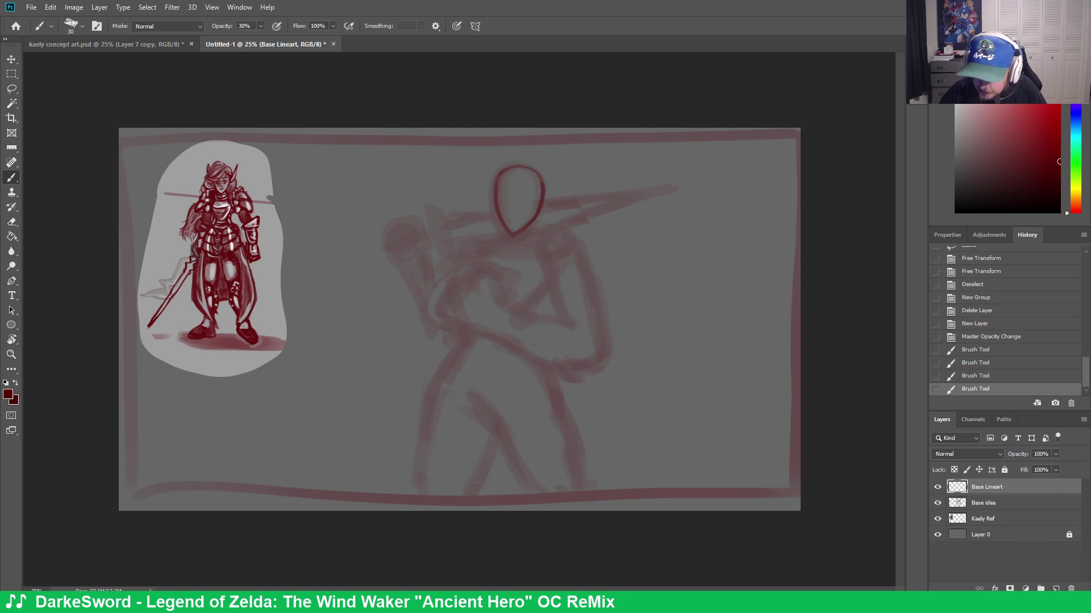
Switch the brush colour to dark blue, test it on the reference figure's head and undo the stroke
left_click(1075, 117)
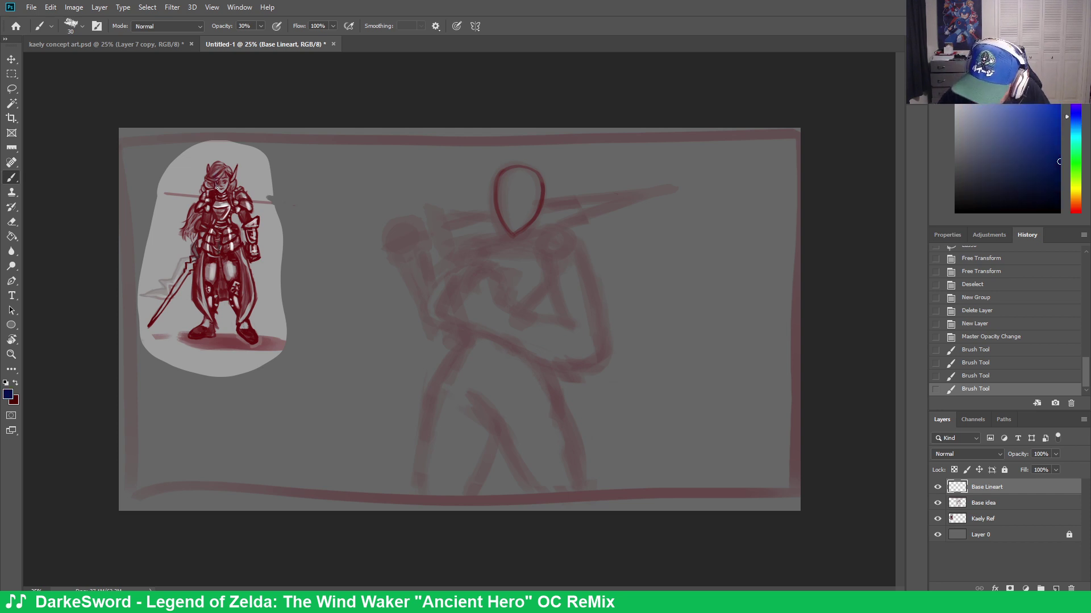
left_click_drag(216, 170, 231, 184)
key("ctrl+z")
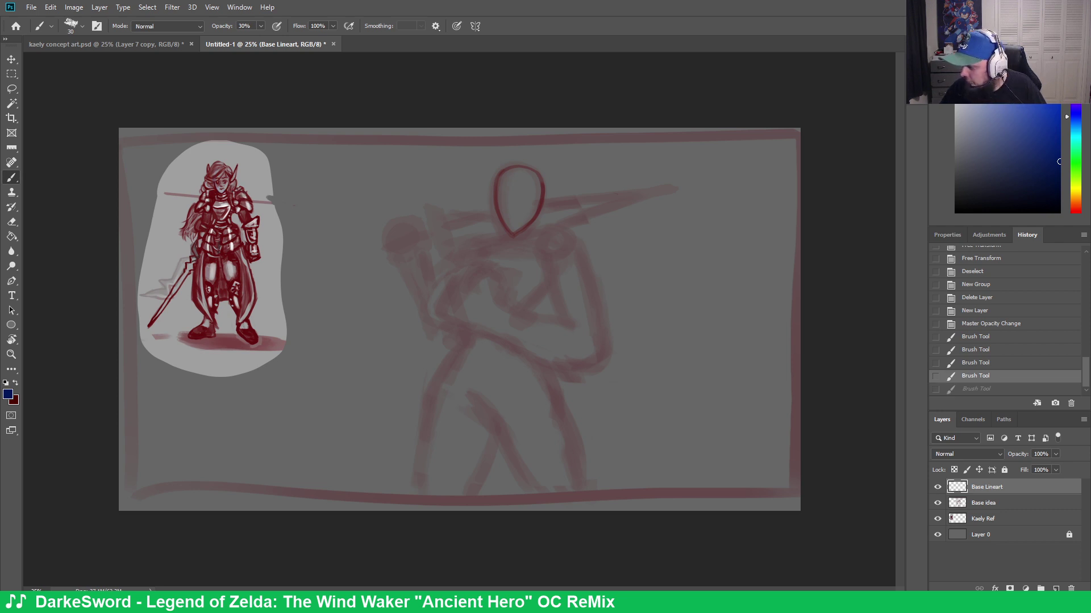
Turn off Transfer in the settings of the current 30 px brush
key("F5")
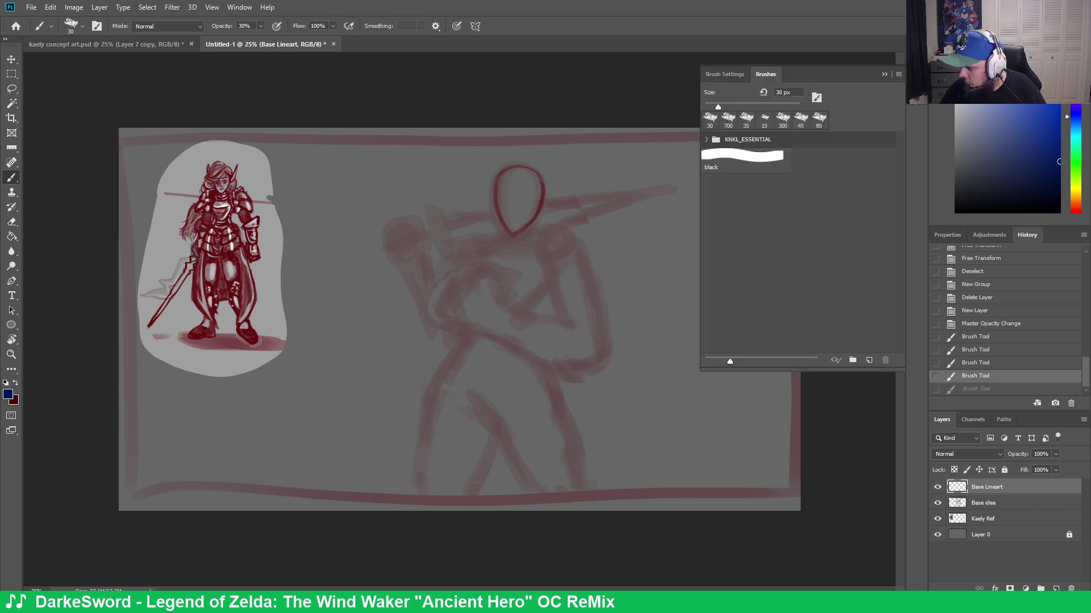
key("F5")
key("F5")
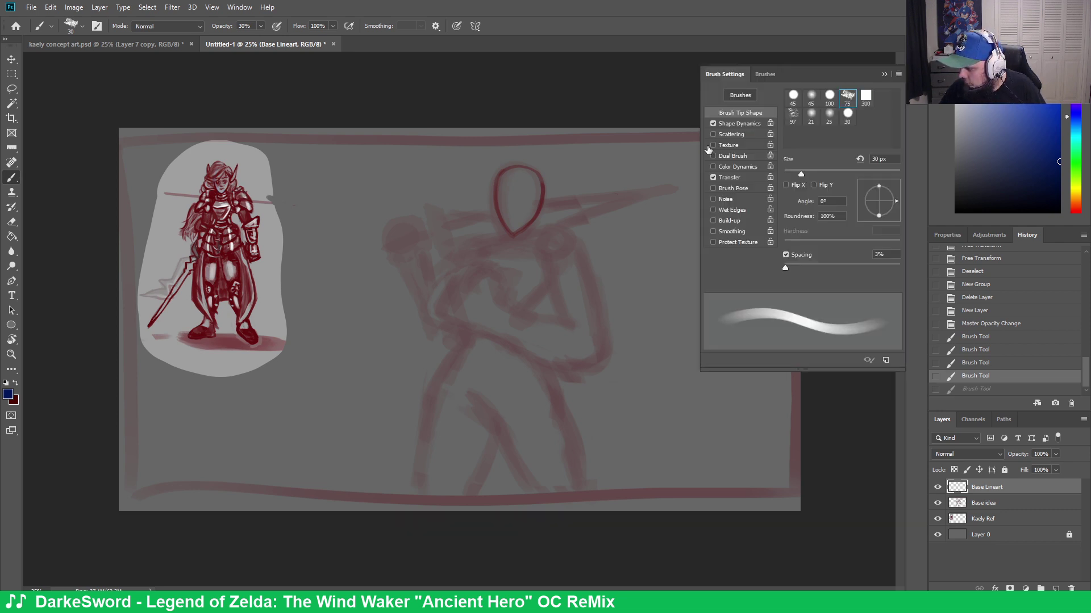
left_click(713, 176)
key("F5")
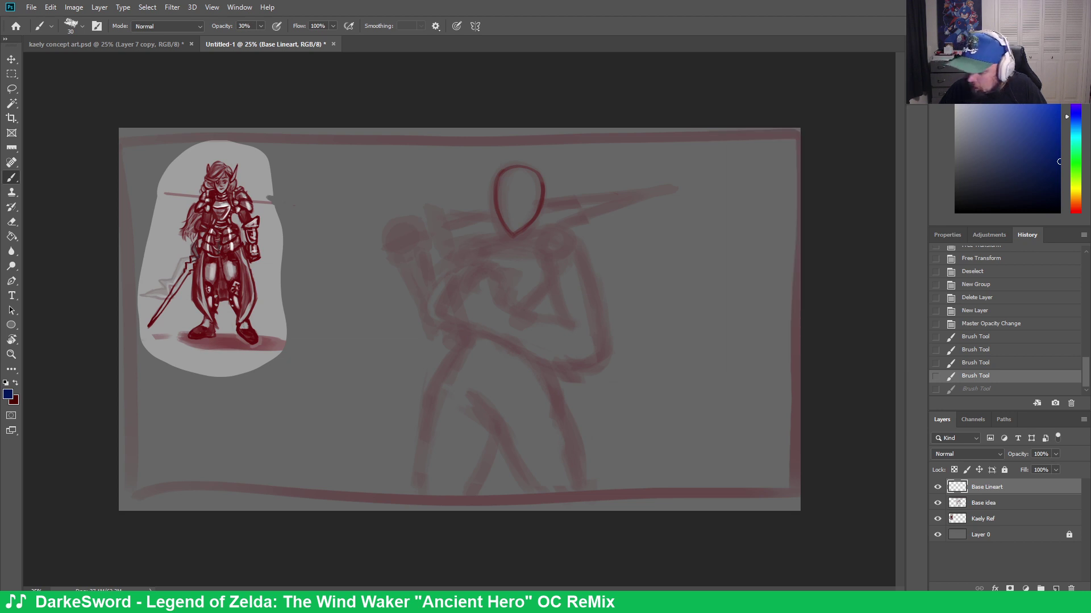
Try the adjusted brush with dark blue strokes on the reference figure's head and near its feet, and undo them
mouse_move(216, 169)
left_mouse_down()
mouse_move(222, 193)
mouse_move(227, 185)
mouse_move(219, 190)
left_mouse_up()
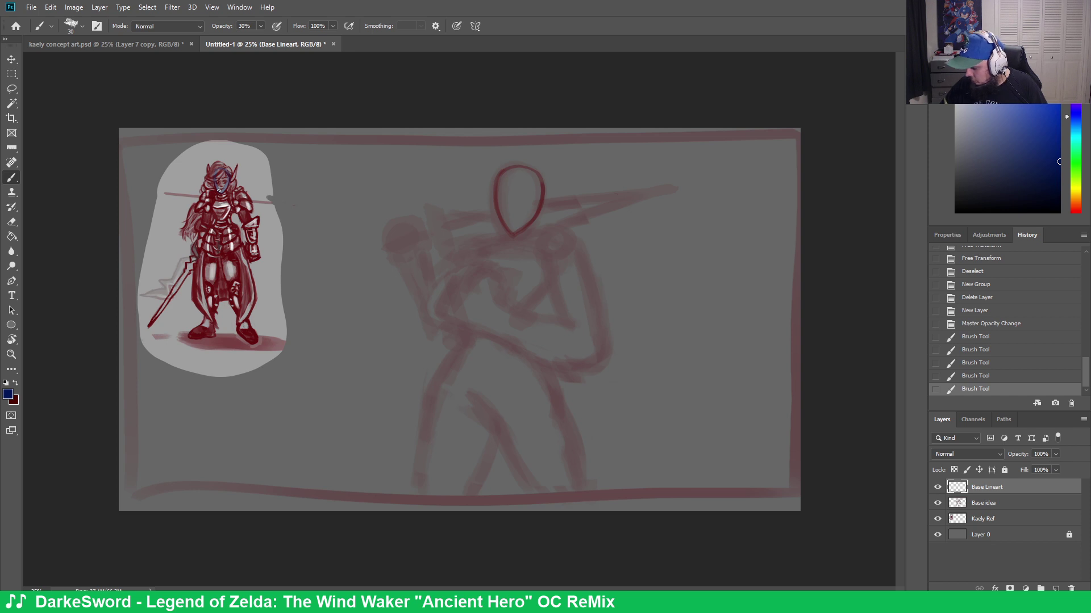
key("ctrl+z")
left_click_drag(206, 367, 276, 353)
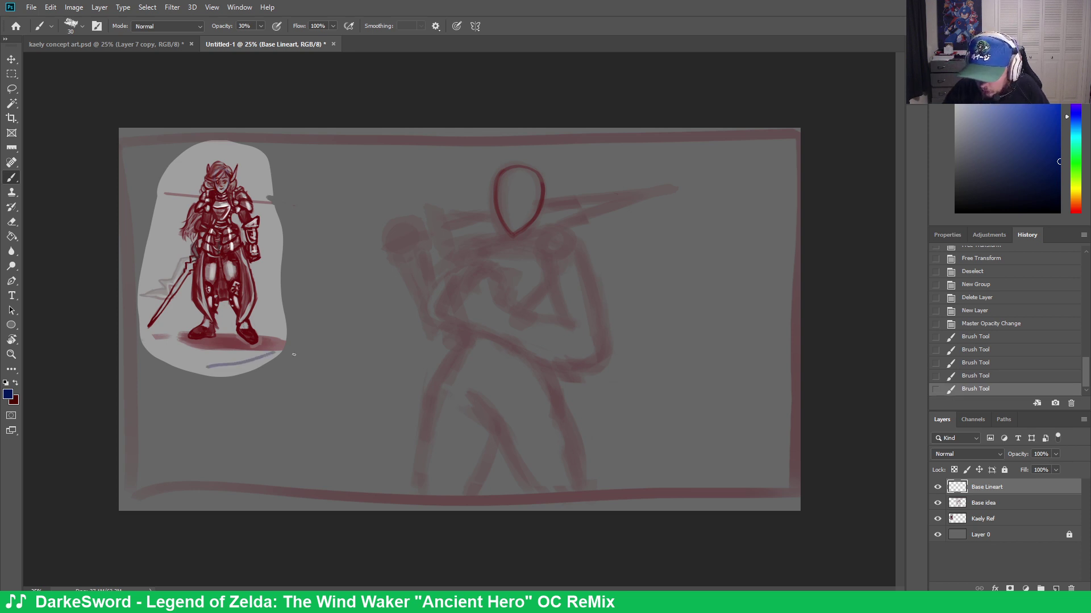
left_click_drag(247, 397, 277, 413)
key("ctrl+z")
key("ctrl+z")
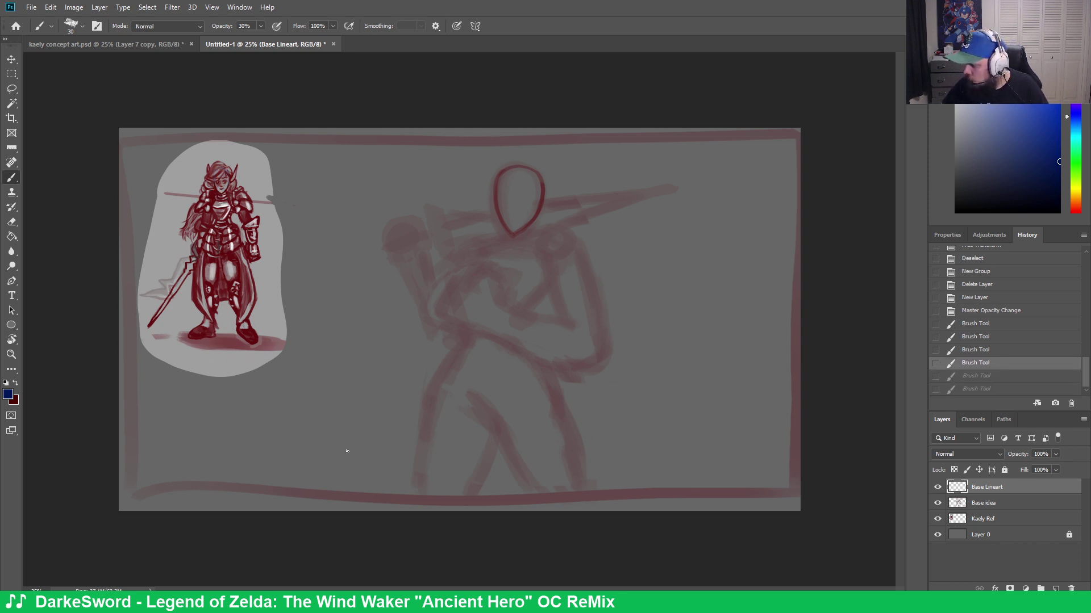
Change the brush colour to a bright blue, test it on the reference head and beside the posed figure's shoulder, and undo the strokes
left_click(1058, 108)
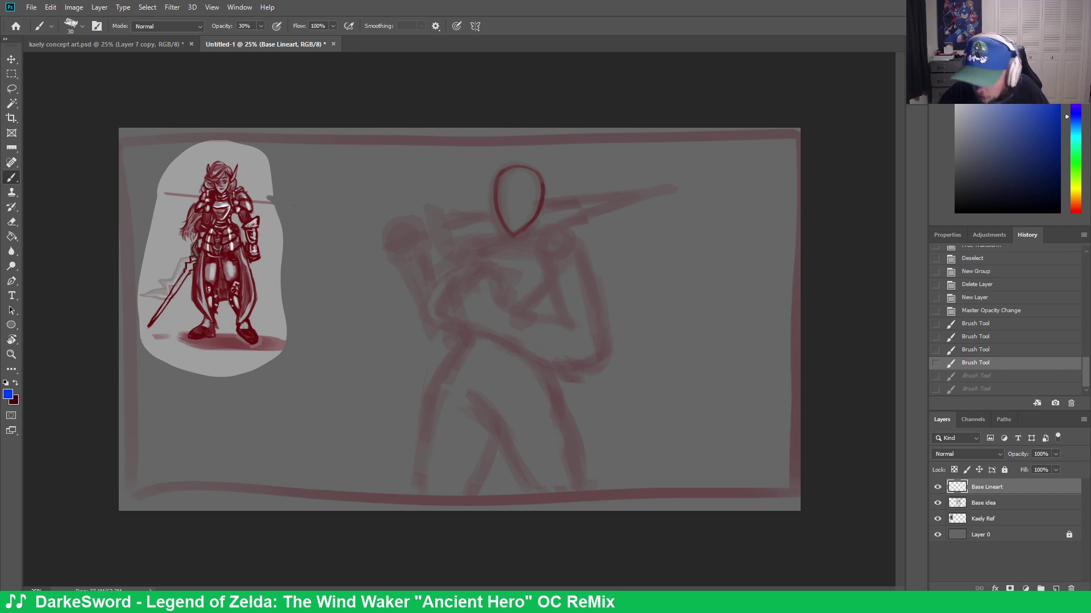
left_click(214, 173)
key("ctrl+z")
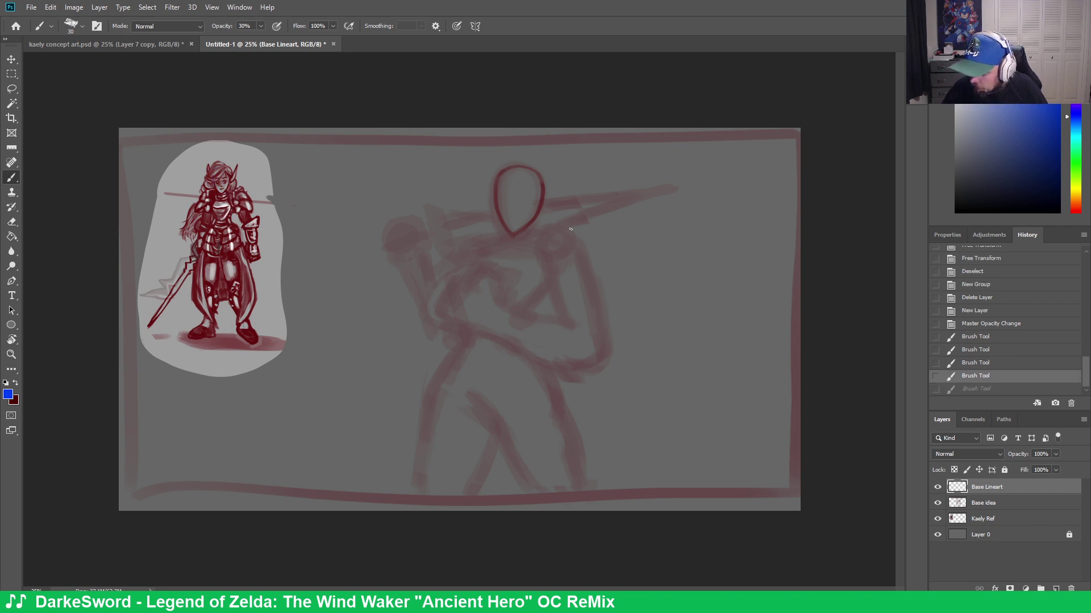
left_click_drag(576, 238, 639, 257)
key("ctrl+z")
key("ctrl+z")
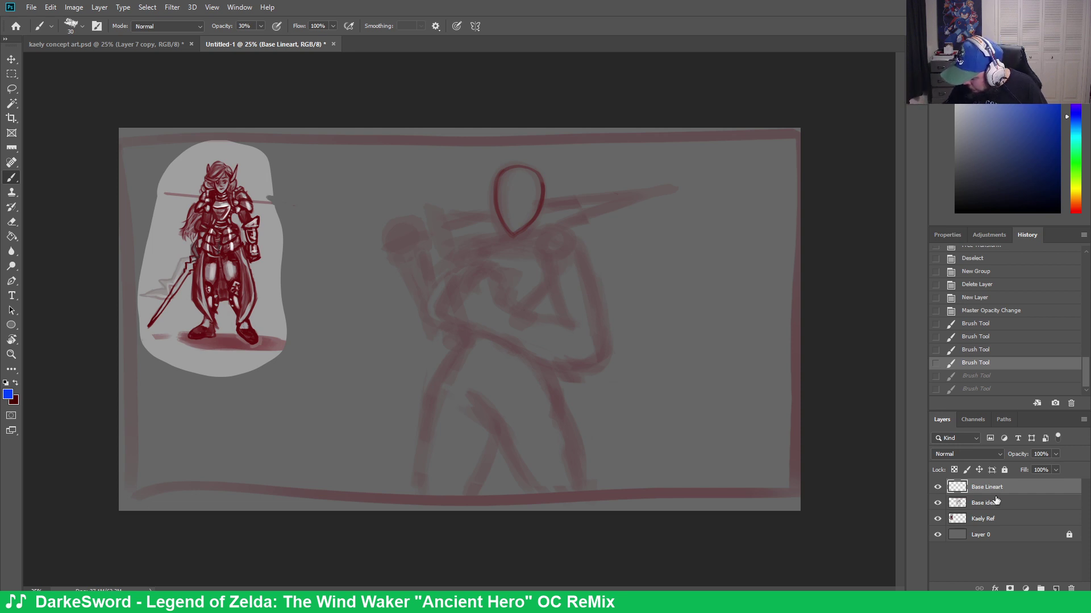
left_click(972, 419)
left_click(943, 419)
left_click(1002, 419)
left_click(942, 419)
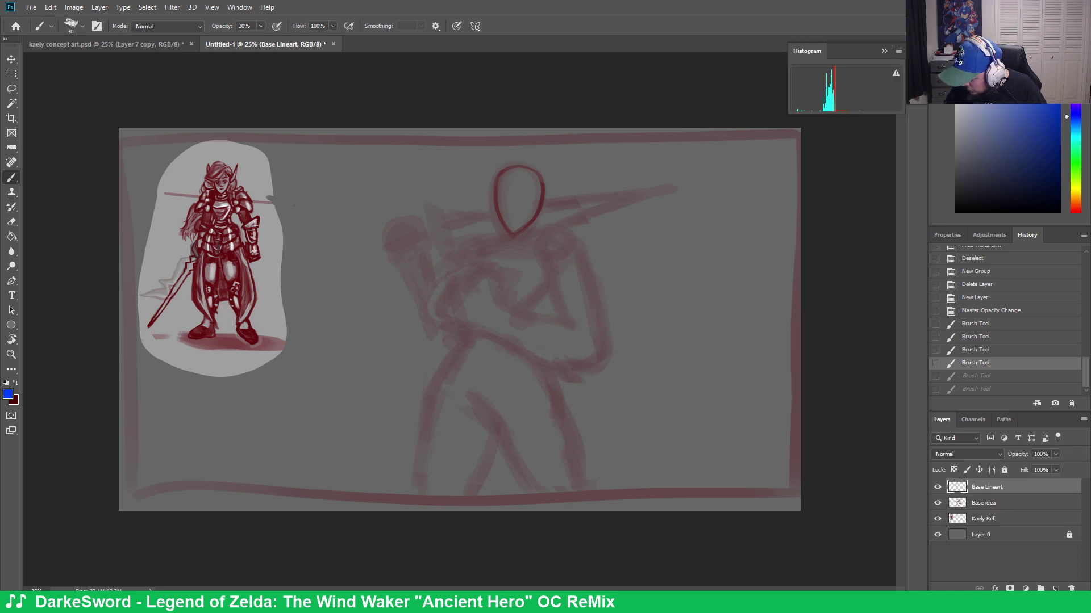
key("F5")
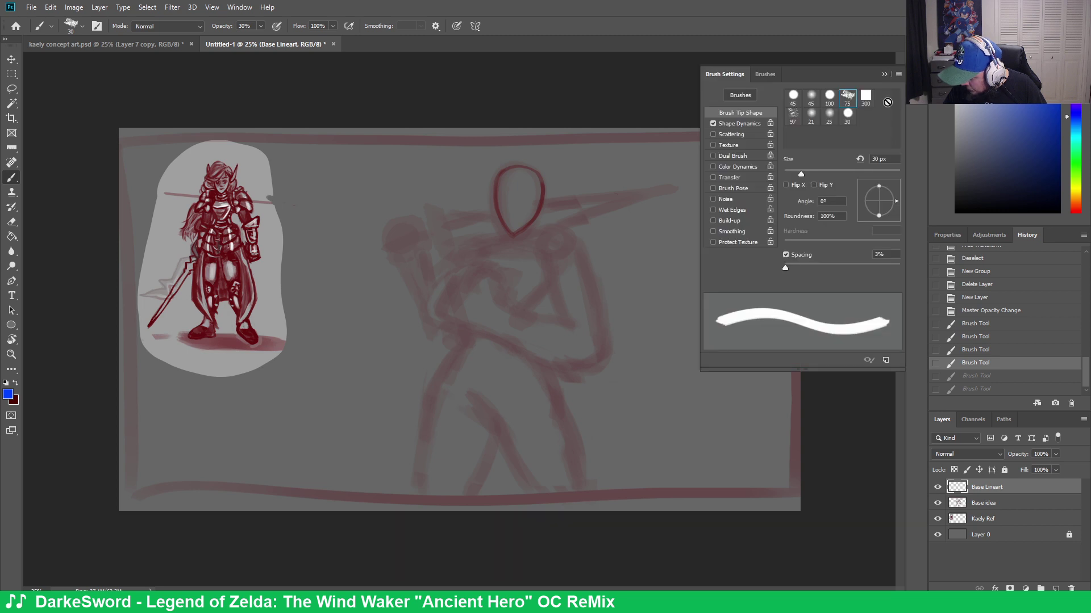
key("F5")
key("F5")
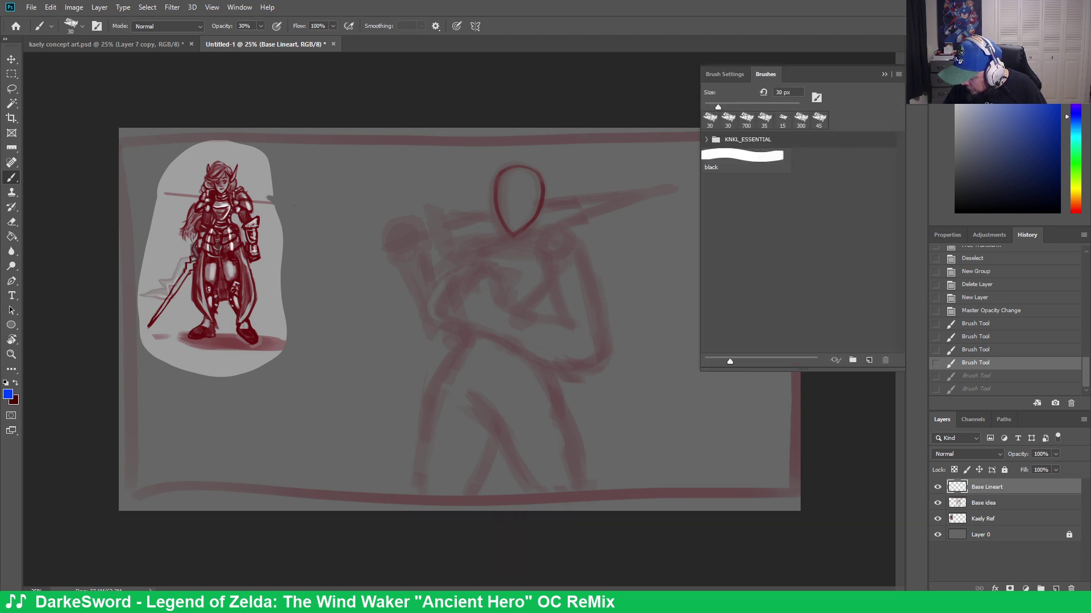
key("F5")
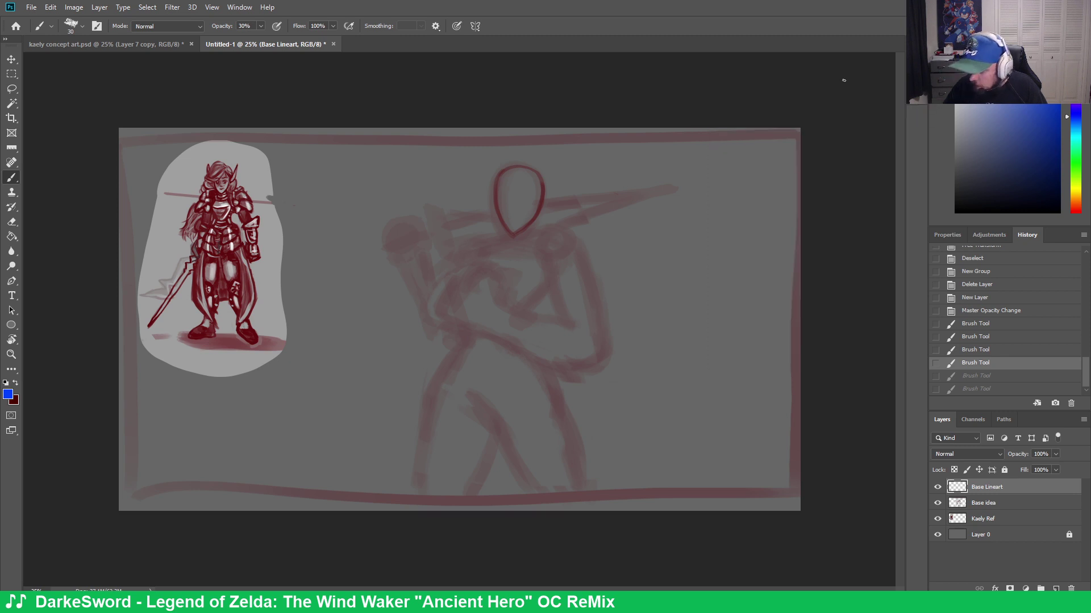
Try the 100 px hard round brush from KNKL_ESSENTIAL with a stroke between the two figures, and undo it
left_click(81, 26)
left_click(95, 155)
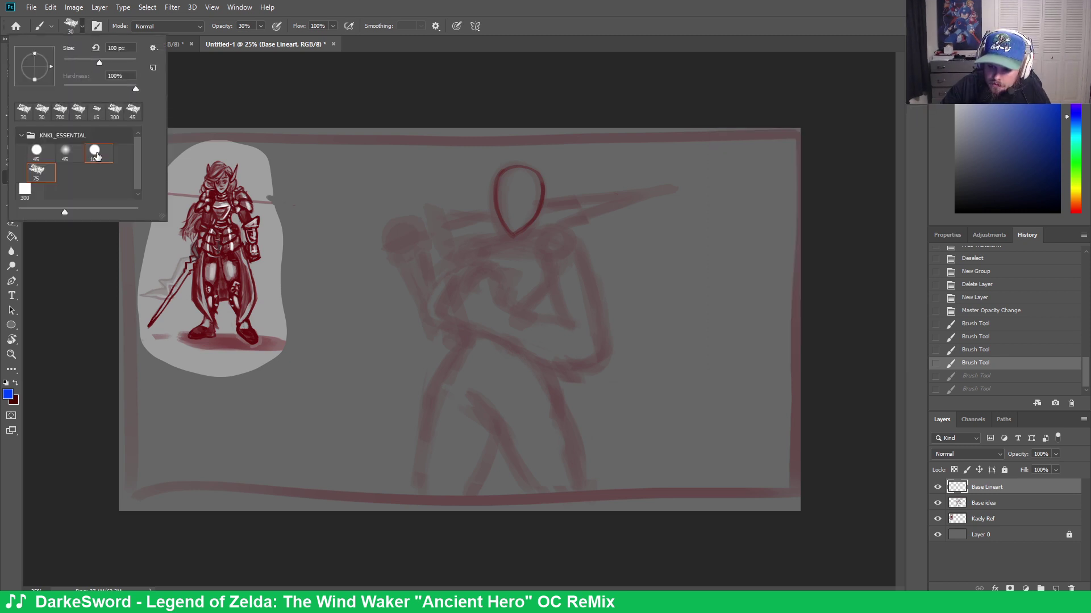
left_click_drag(322, 228, 344, 329)
key("ctrl+z")
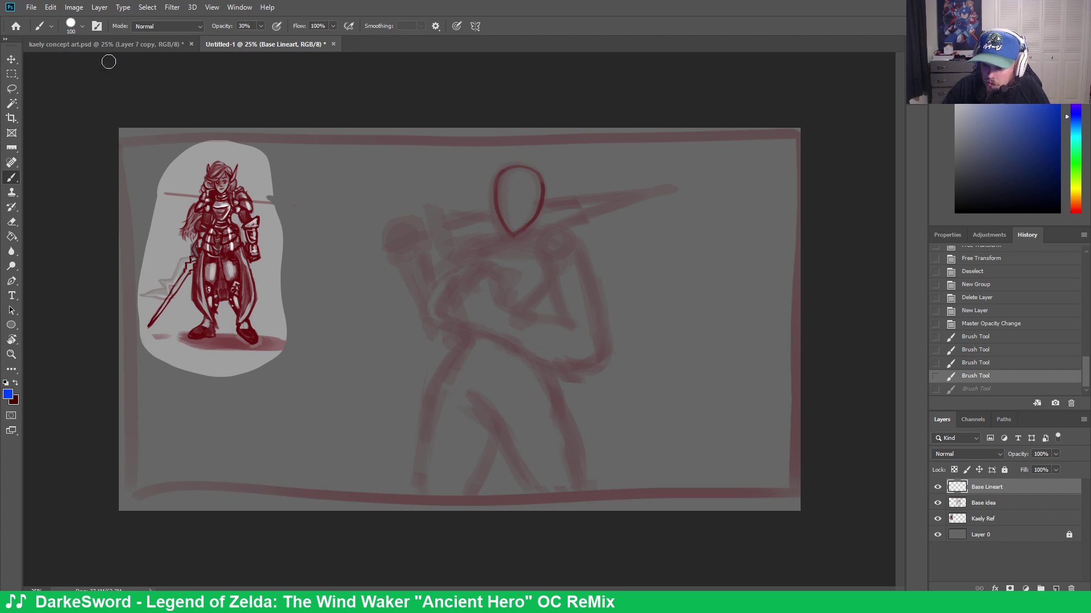
Try the 45 px hard round brush with blue strokes between the two figures, and undo them
left_click(81, 26)
left_click(36, 151)
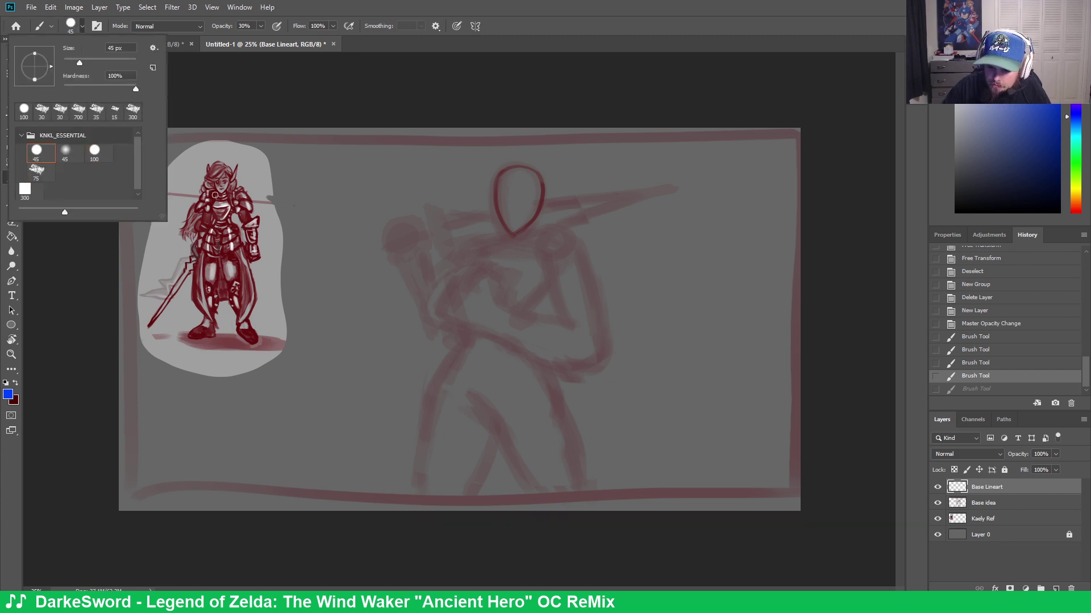
left_click(344, 222)
right_click(354, 222)
mouse_move(329, 207)
left_mouse_down()
mouse_move(349, 219)
mouse_move(357, 244)
left_mouse_up()
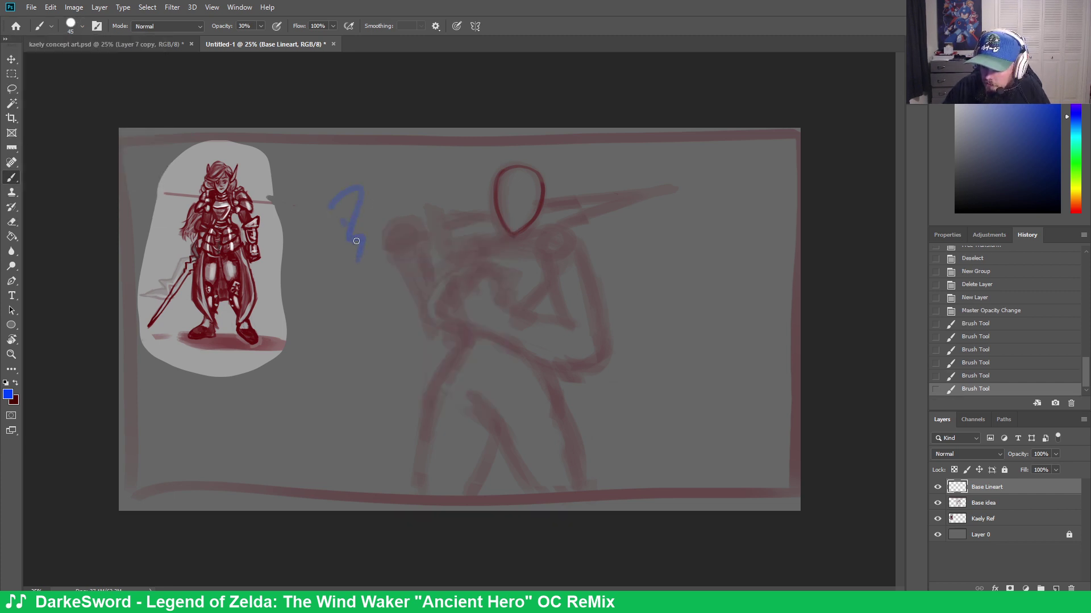
key("ctrl+z")
key("ctrl+z")
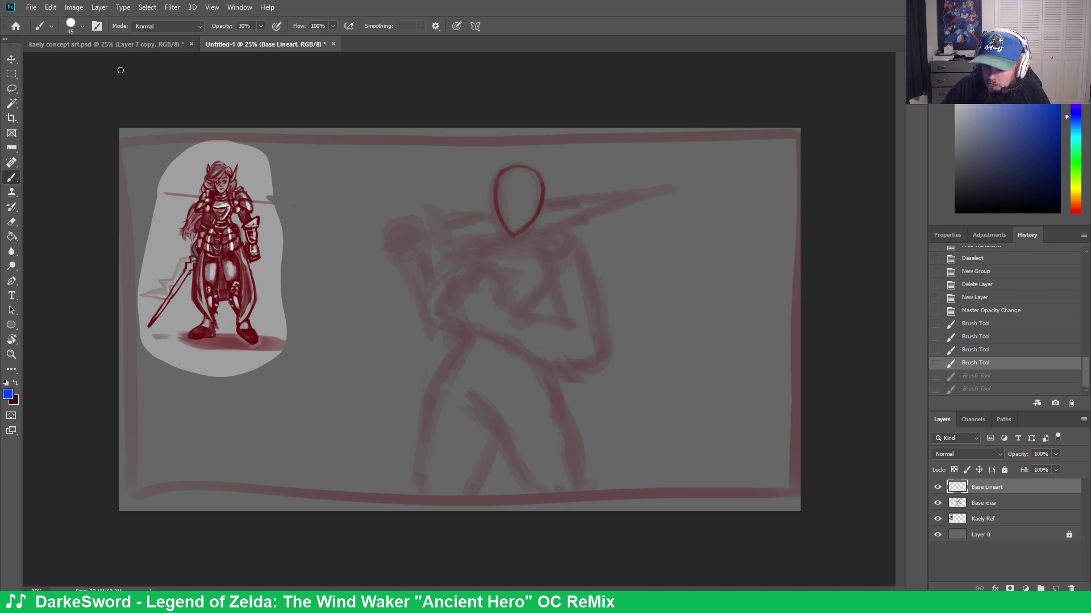
Choose the 75 px textured brush preset from the KNKL_ESSENTIAL set
left_click(77, 24)
left_click(49, 166)
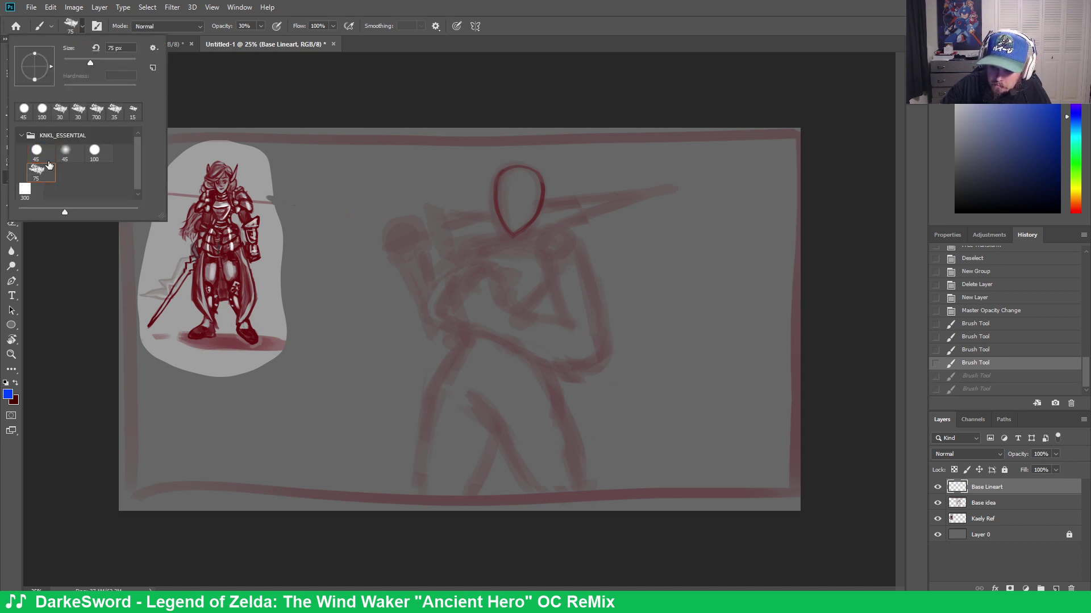
Test the 35 px textured brush with blue strokes over the reference character's face, and undo them
key("Escape")
key("ctrl+z")
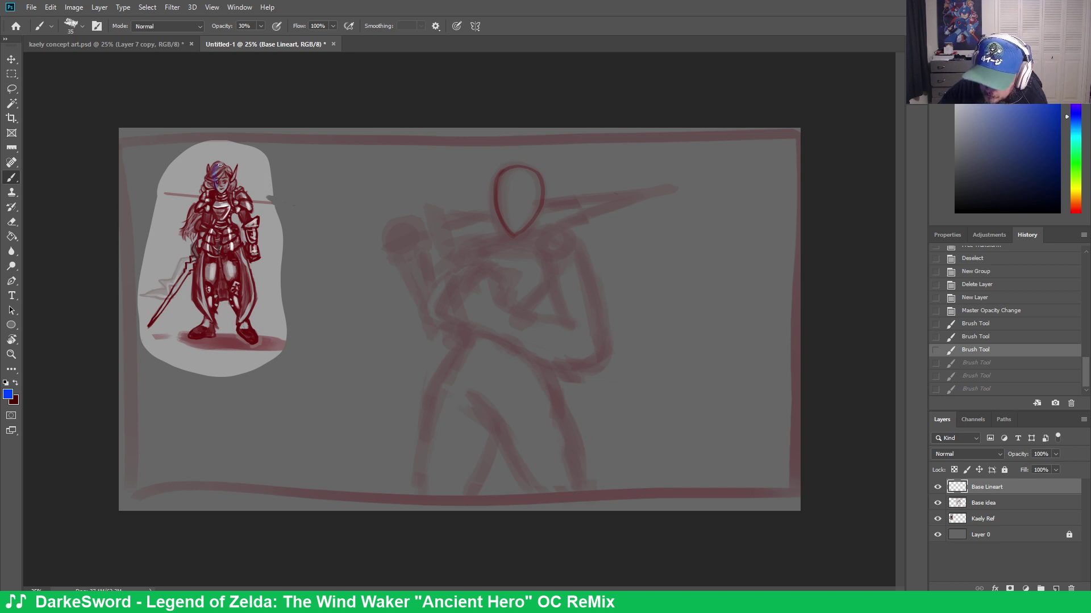
left_click_drag(219, 165, 225, 187)
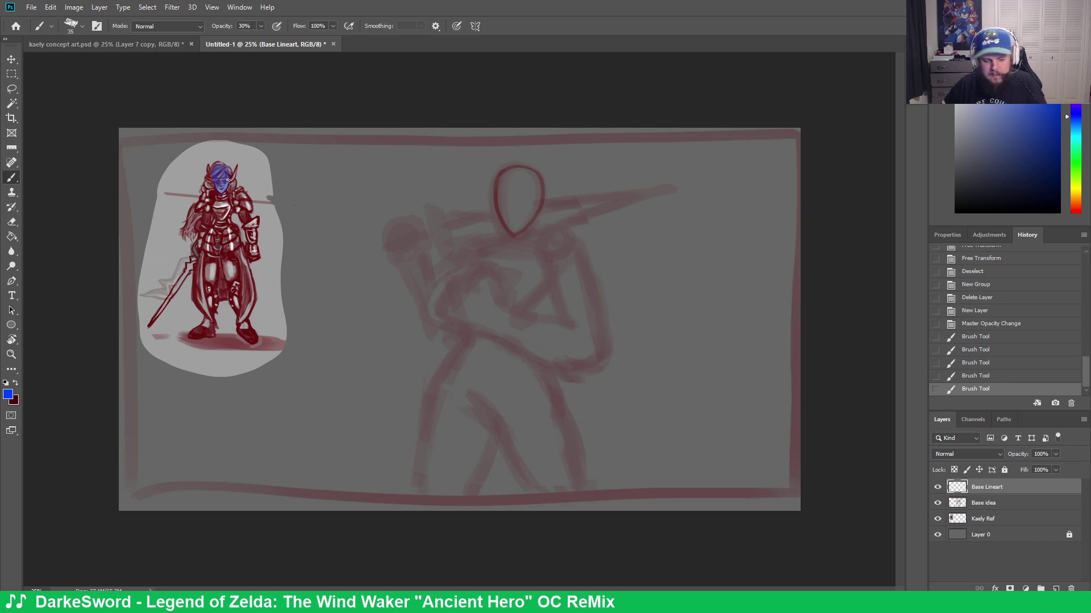
key("ctrl+z")
key("ctrl+z")
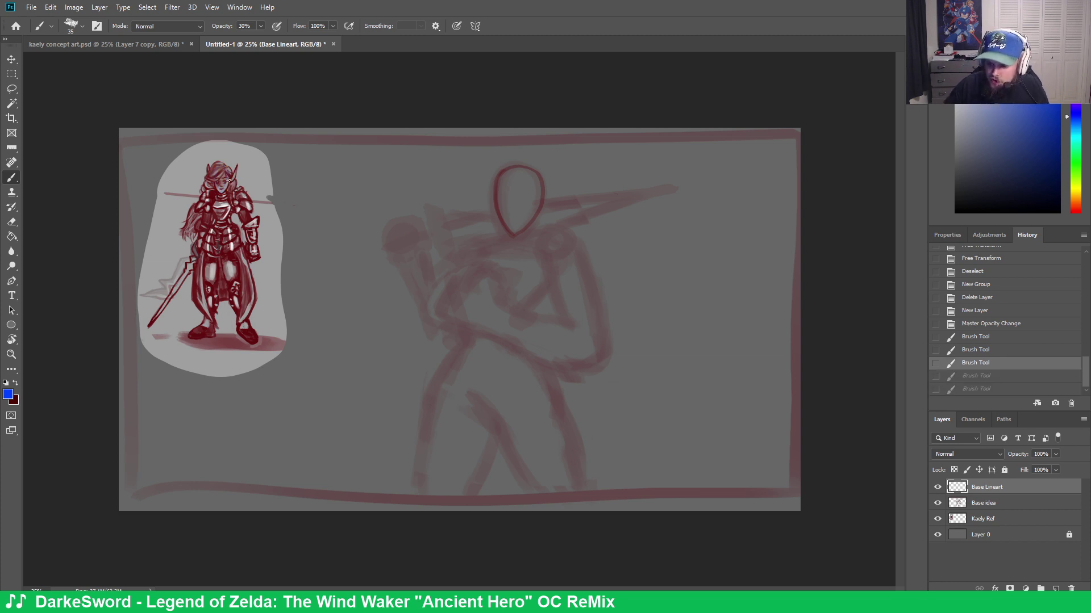
left_click_drag(219, 183, 220, 191)
key("ctrl+z")
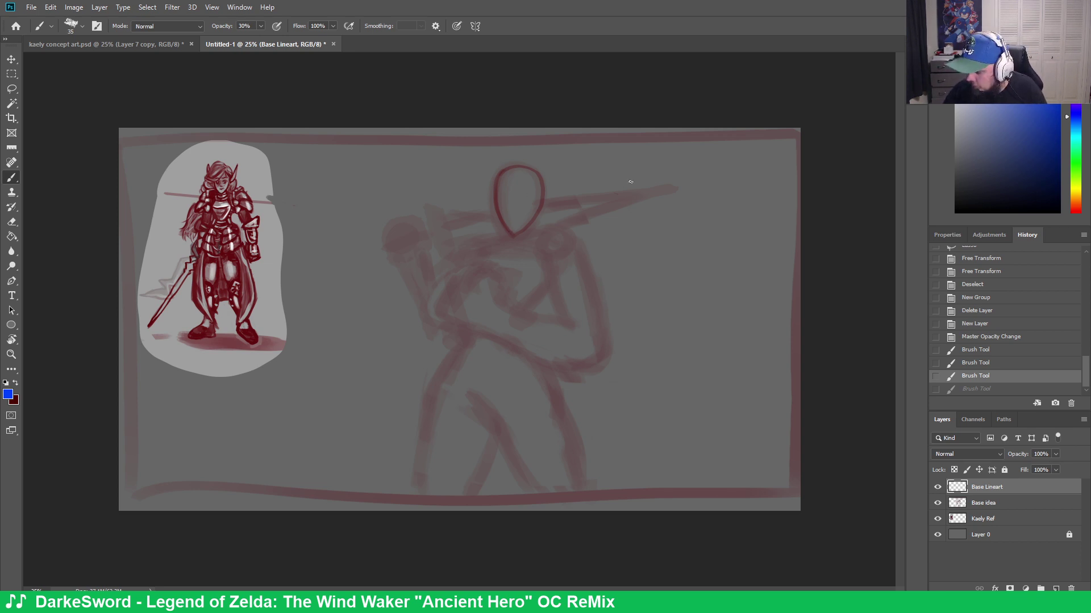
Sample the dark red from the posed figure's head and reinforce the head outline with it
left_click(542, 198, "alt")
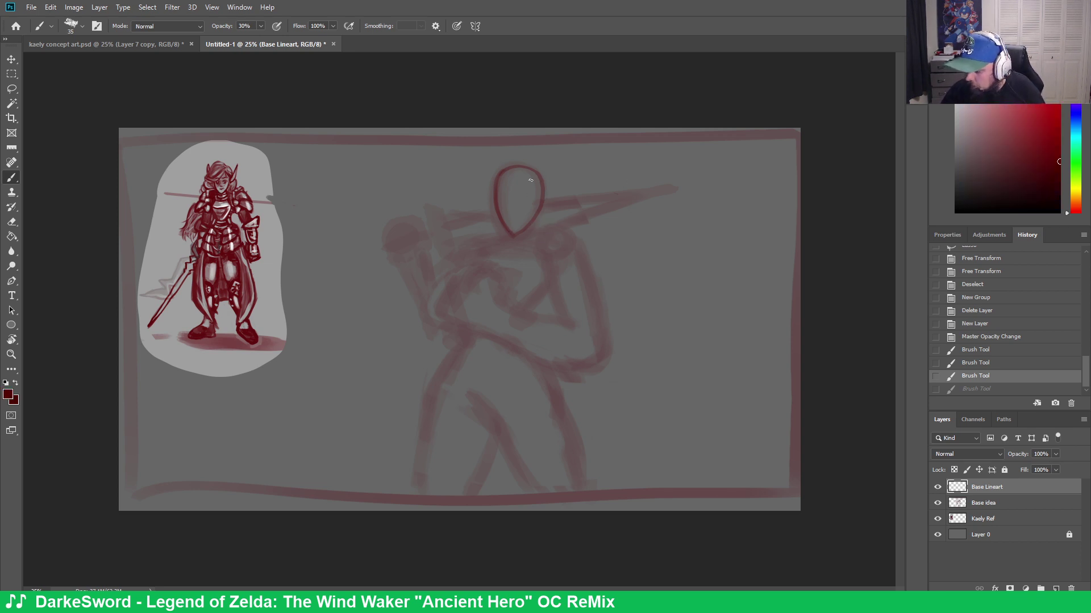
mouse_move(540, 183)
left_mouse_down()
mouse_move(544, 196)
mouse_move(515, 233)
left_mouse_up()
mouse_move(543, 191)
left_mouse_down()
mouse_move(514, 168)
mouse_move(498, 179)
mouse_move(494, 215)
left_mouse_up()
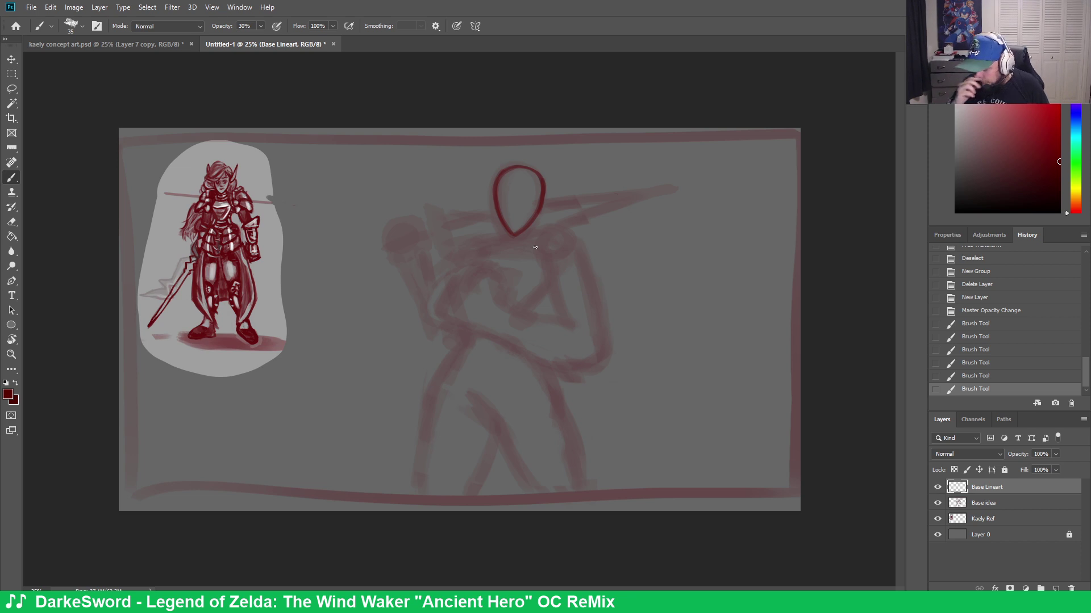
Draw a vertical centre line down the face and rough in the nose, mouth and one eye
left_click_drag(516, 156, 513, 231)
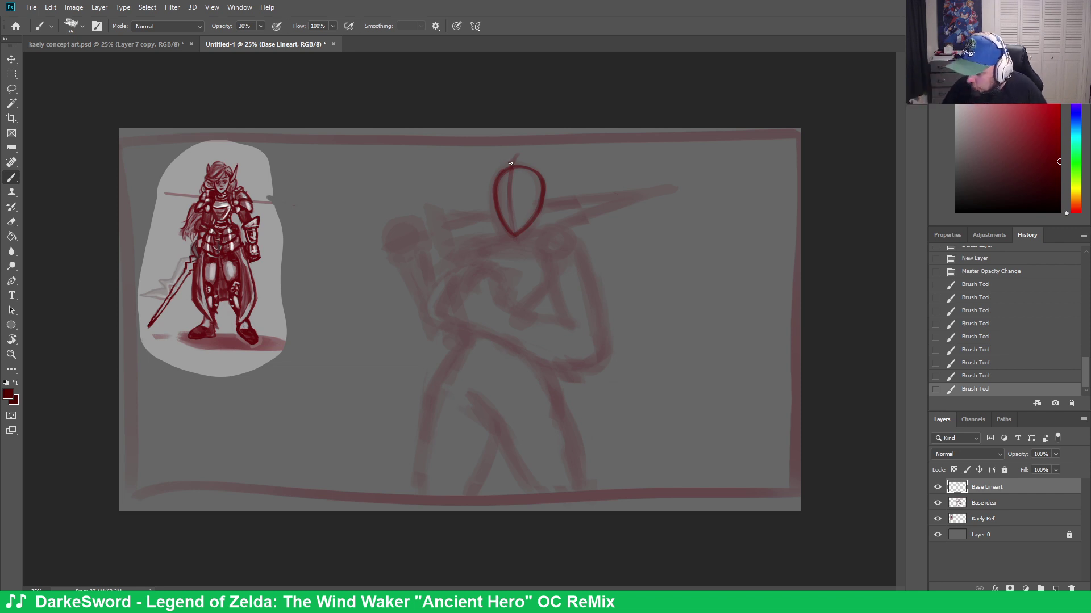
left_click_drag(518, 170, 507, 210)
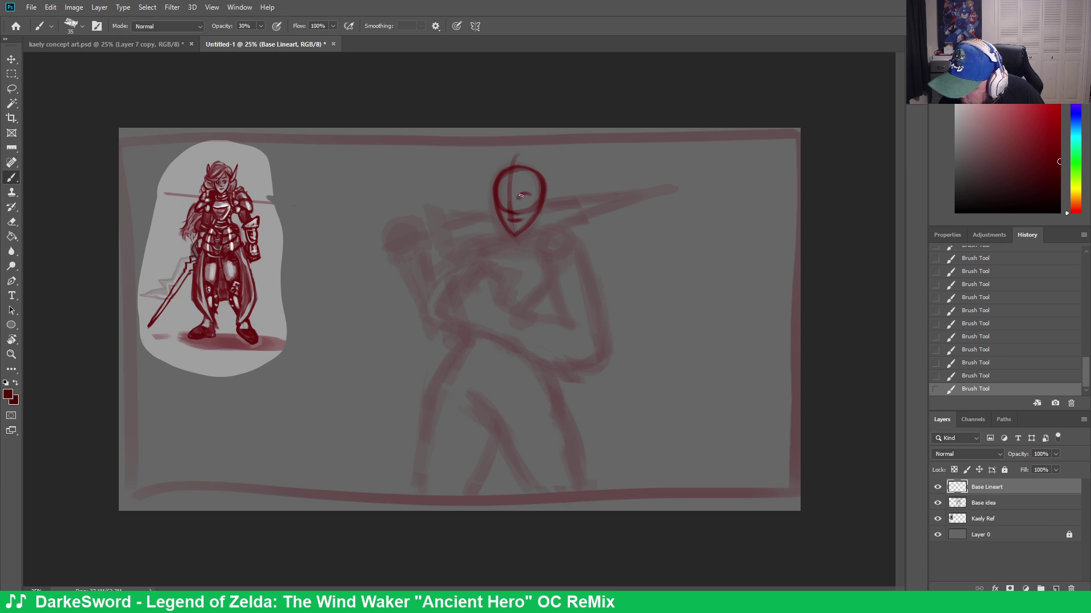
left_click_drag(520, 195, 535, 192)
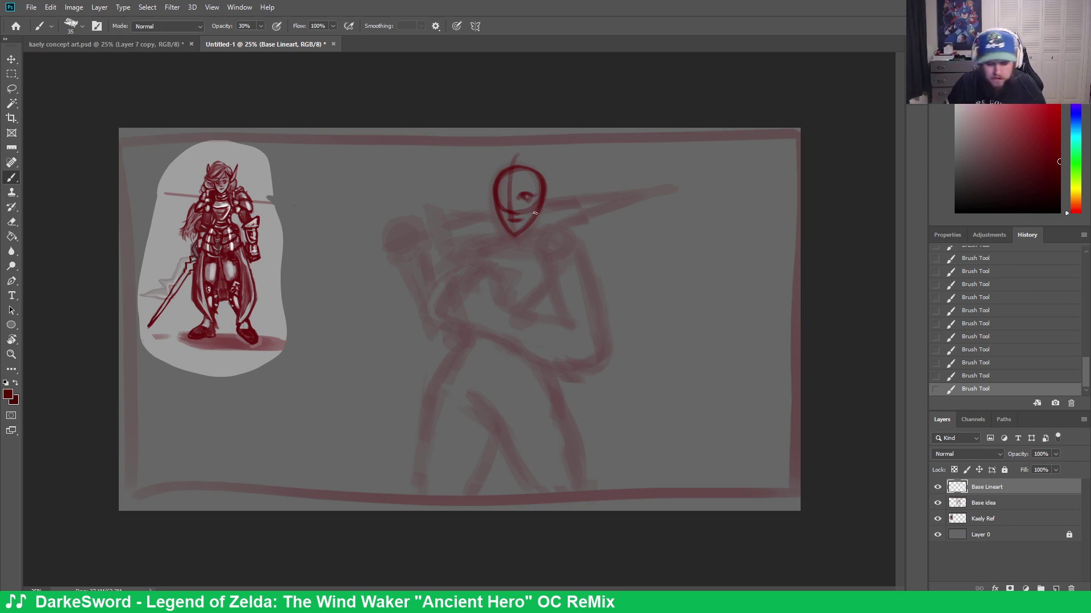
Erase the rough eye and clean up the mouth and the guide lines across the lower face, retouching with the brush
key("e")
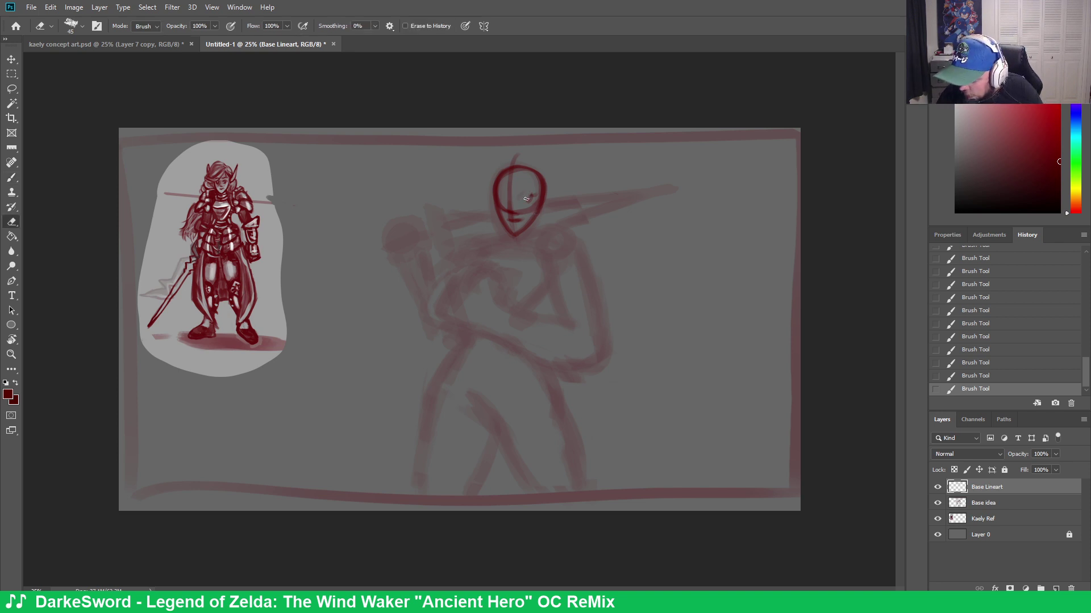
mouse_move(533, 196)
left_mouse_down()
mouse_move(507, 210)
mouse_move(529, 208)
mouse_move(510, 216)
mouse_move(536, 211)
mouse_move(509, 204)
mouse_move(529, 220)
left_mouse_up()
key("b")
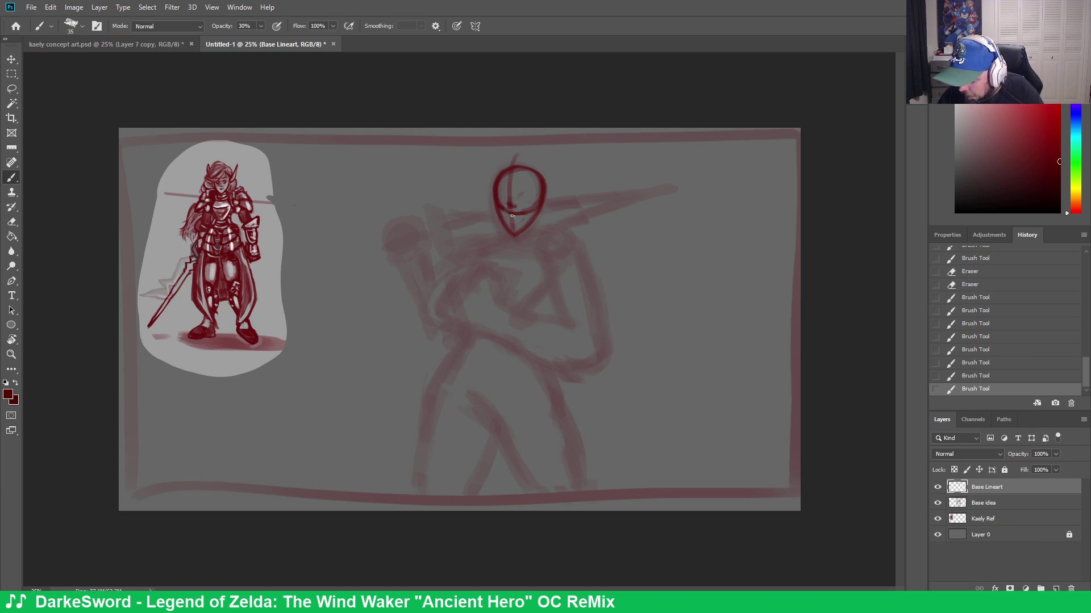
key("e")
left_click_drag(514, 214, 526, 212)
key("b")
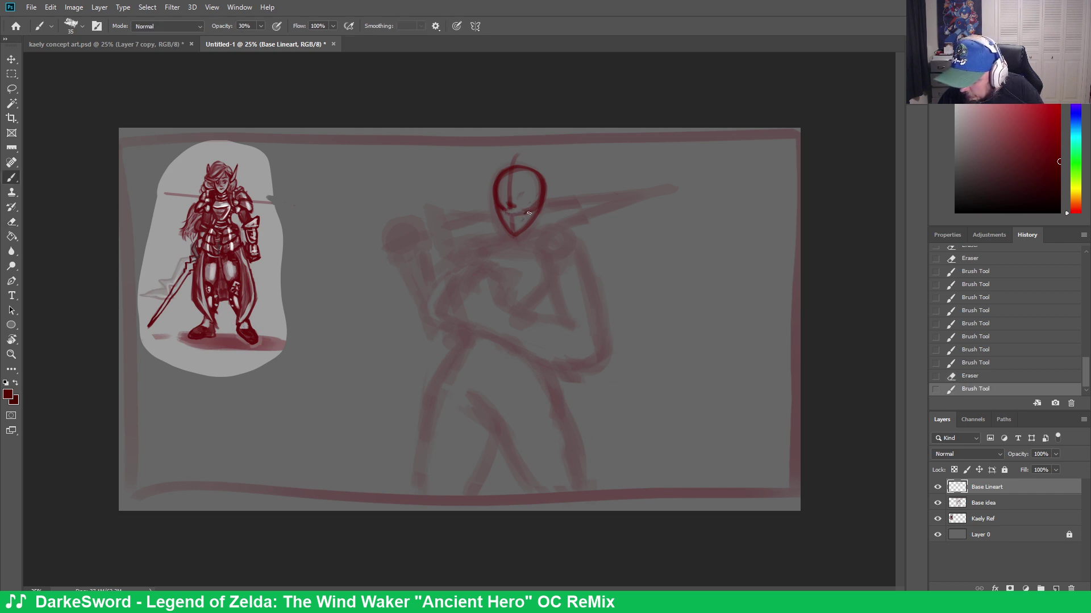
key("e")
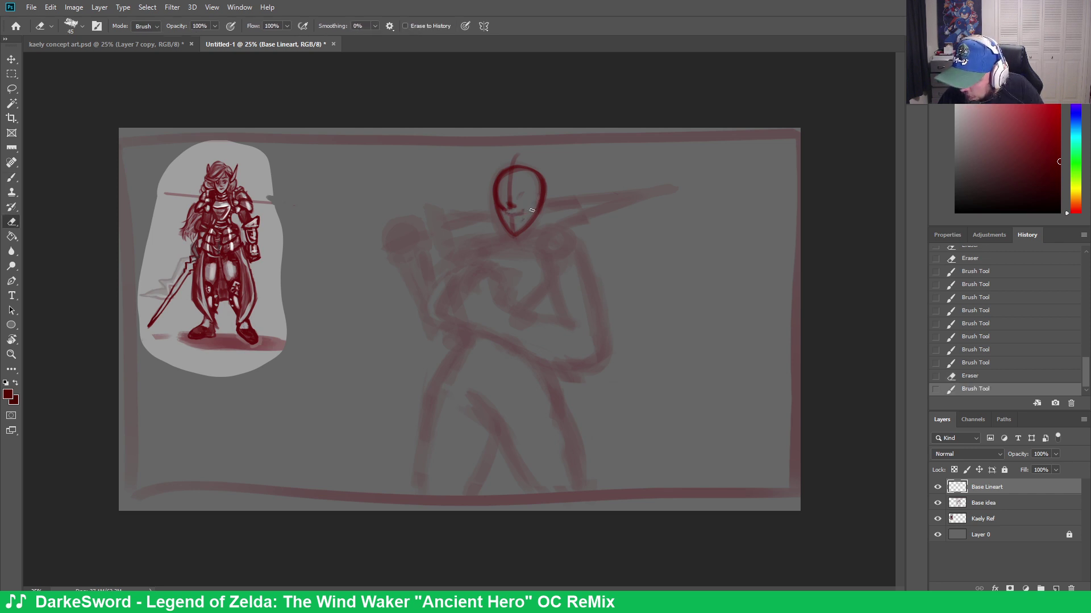
mouse_move(534, 206)
left_mouse_down()
mouse_move(501, 198)
mouse_move(515, 220)
left_mouse_up()
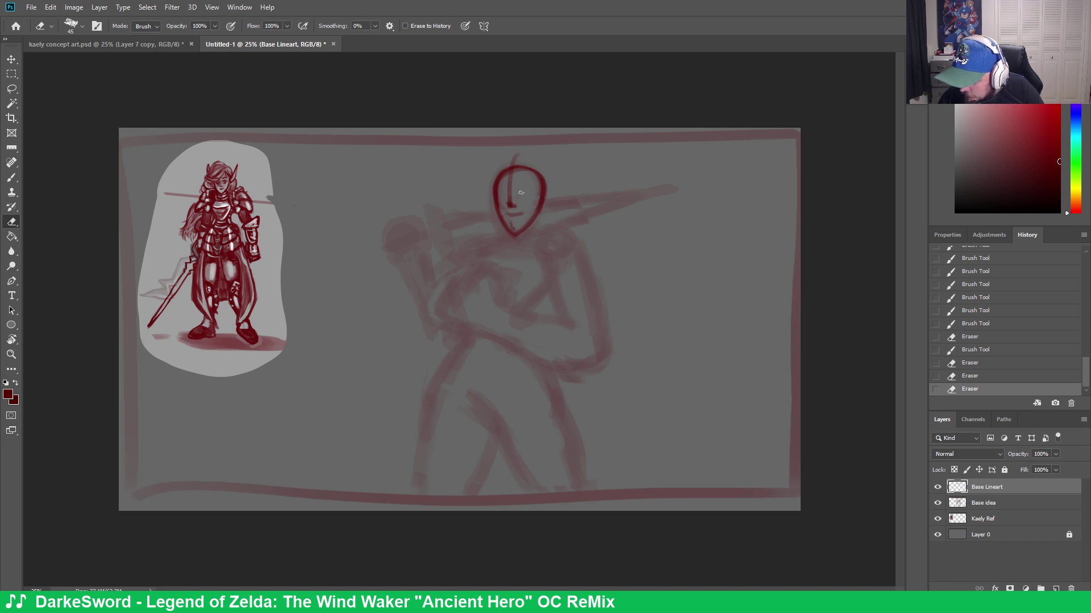
left_click(521, 193)
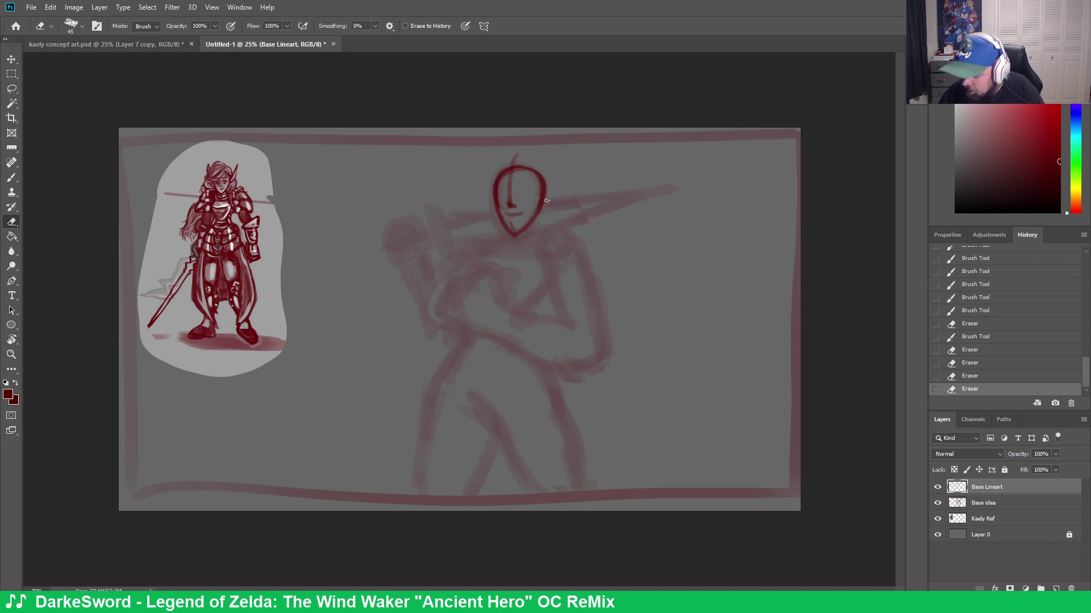
left_click(510, 223)
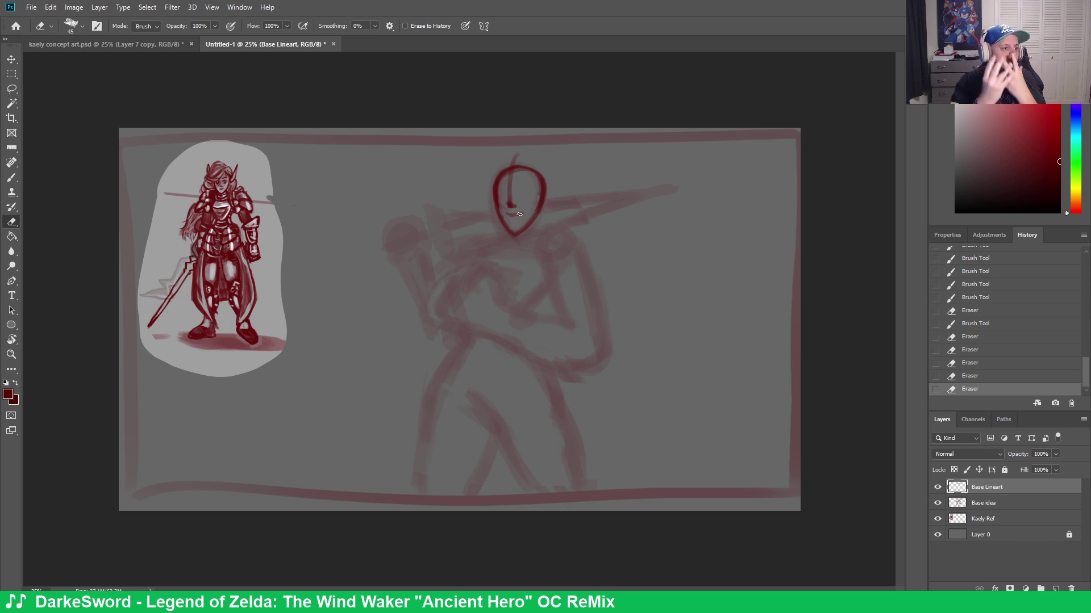
Redraw the eye on the wider side of the face with a dark upper lid and iris
key("b")
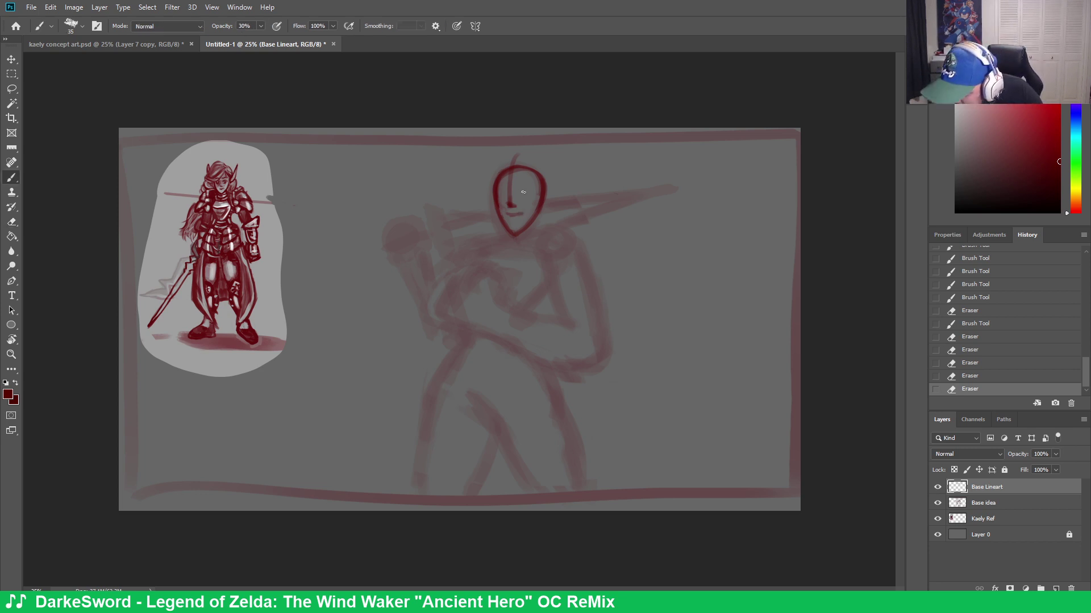
left_click(523, 192)
left_click(523, 192)
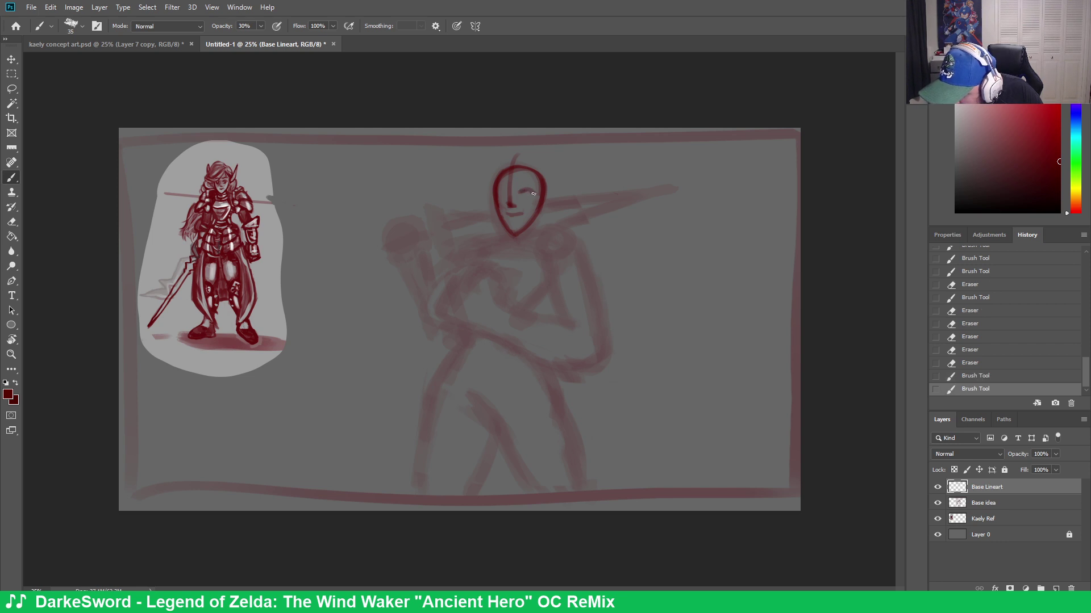
left_click(534, 194)
left_click(532, 192)
left_click(522, 194)
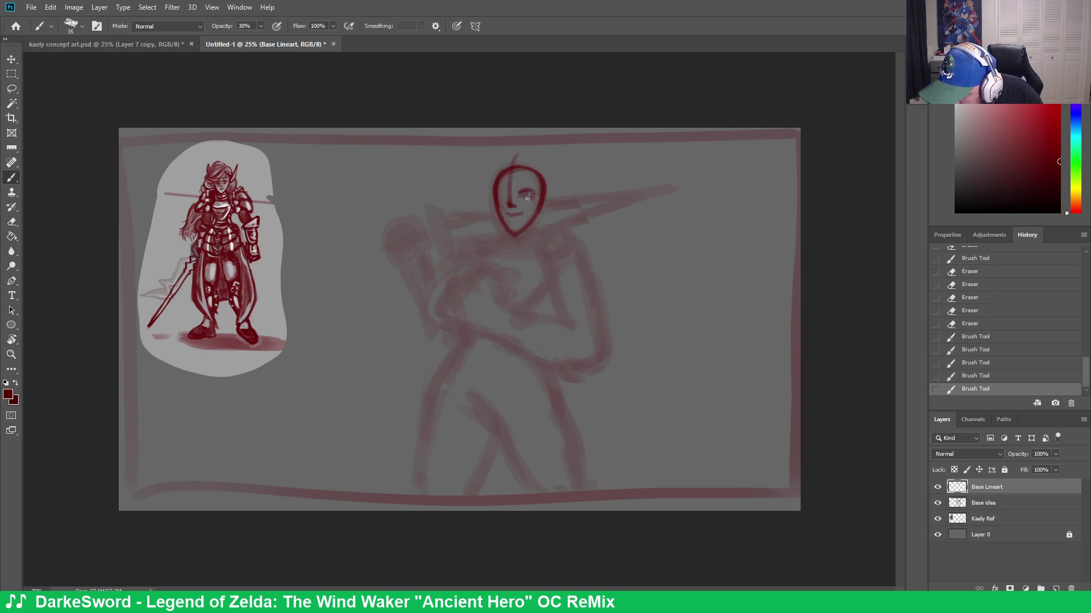
left_click(525, 195)
left_click(527, 195)
left_click(528, 194)
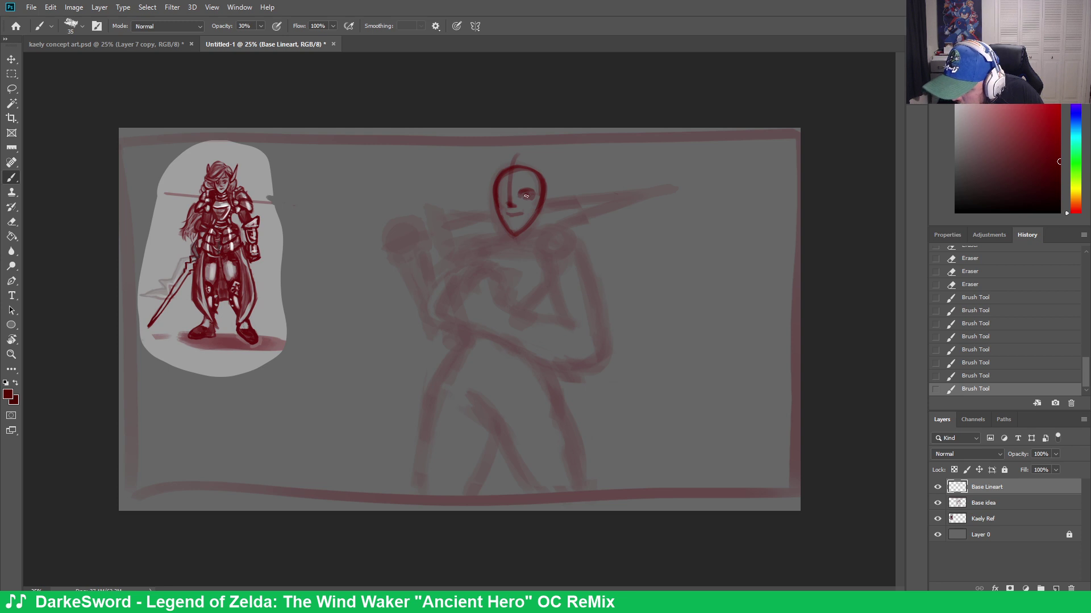
left_click(526, 196)
left_click(527, 195)
left_click(531, 194)
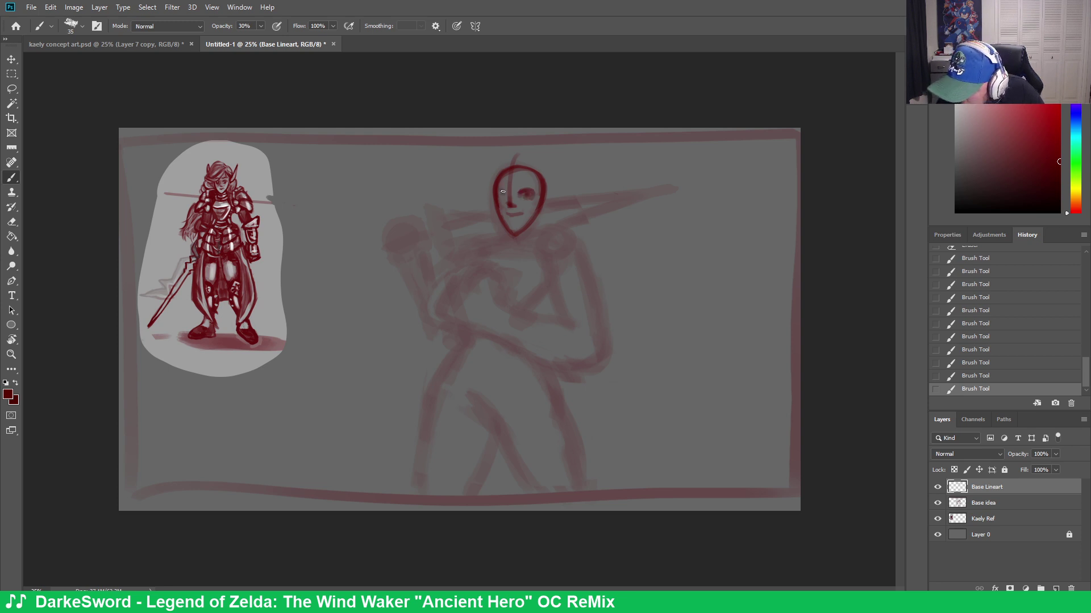
Draw the second eye and angled eyebrows, comparing the face with and without the last strokes
left_click_drag(501, 193, 504, 194)
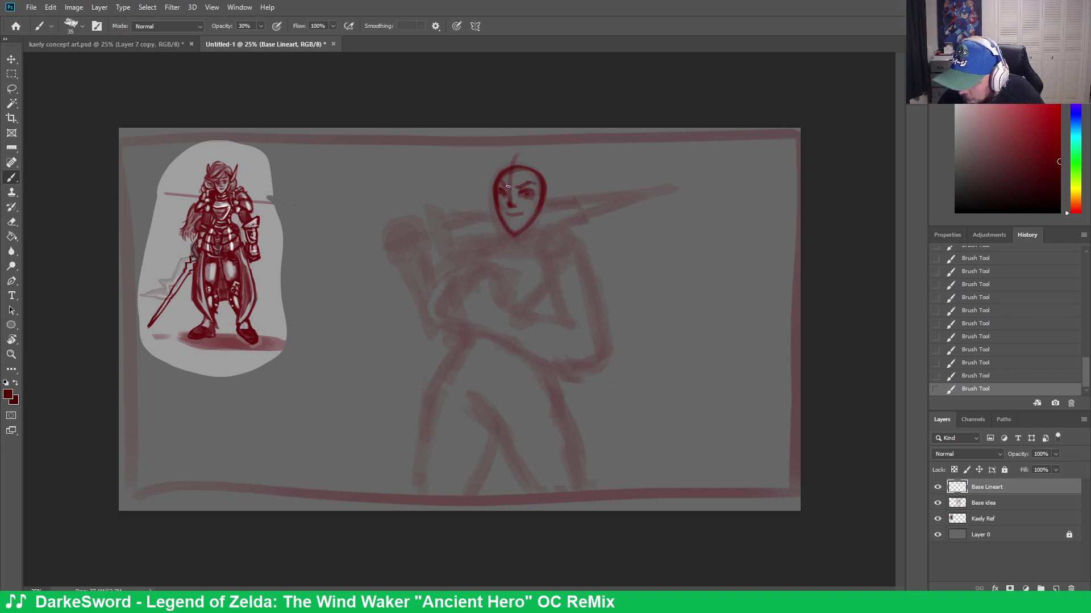
key("ctrl+z")
key("ctrl+z")
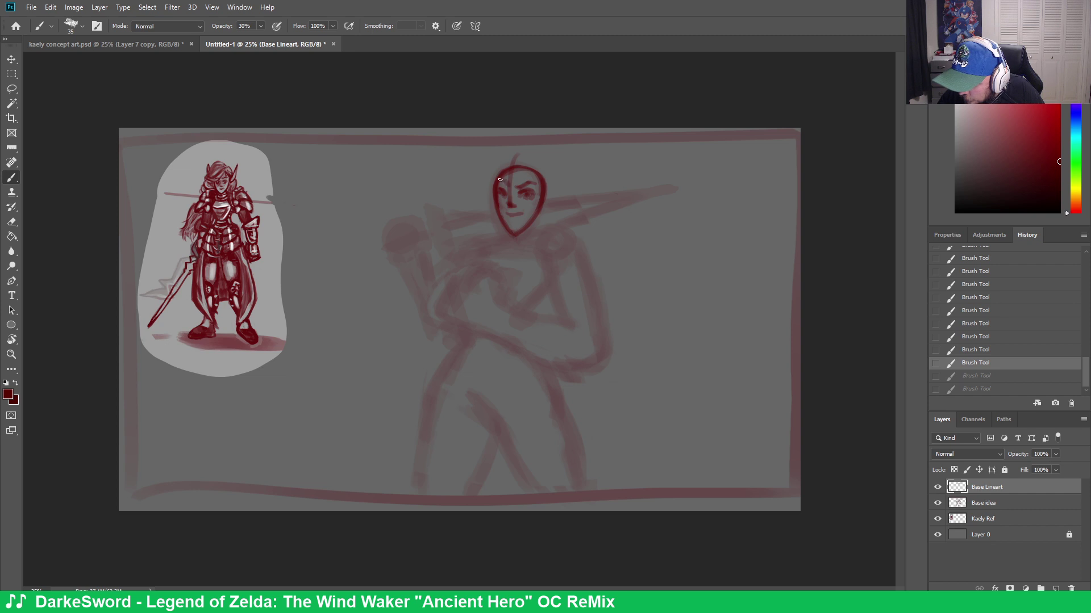
key("ctrl+shift+z")
key("ctrl+shift+z")
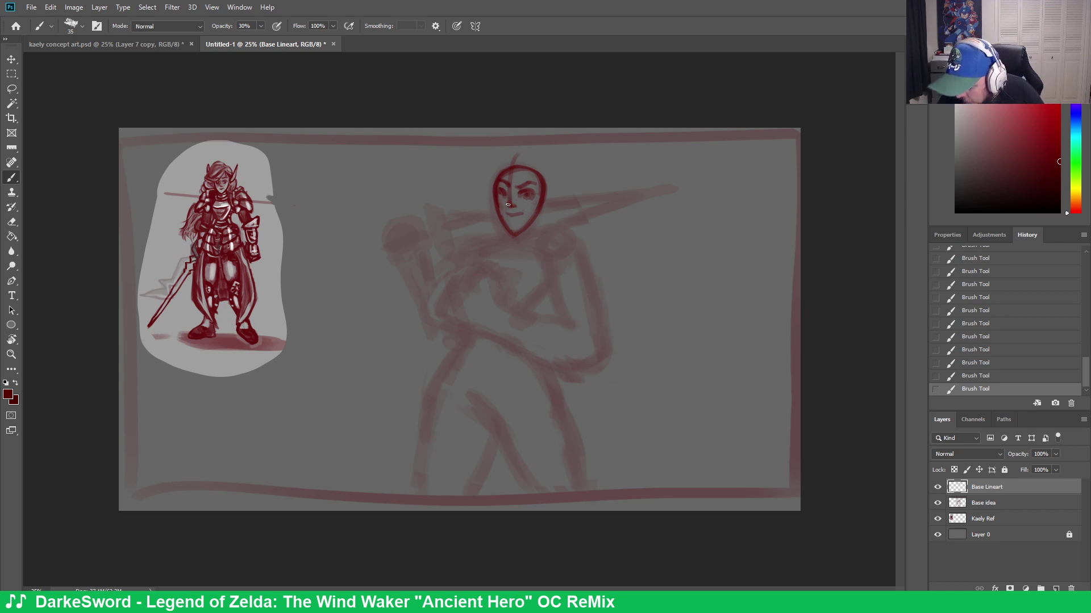
Add a short stroke at the base of the nose, comparing the face with and without it, and keep it
left_click_drag(511, 205, 519, 205)
key("ctrl+z")
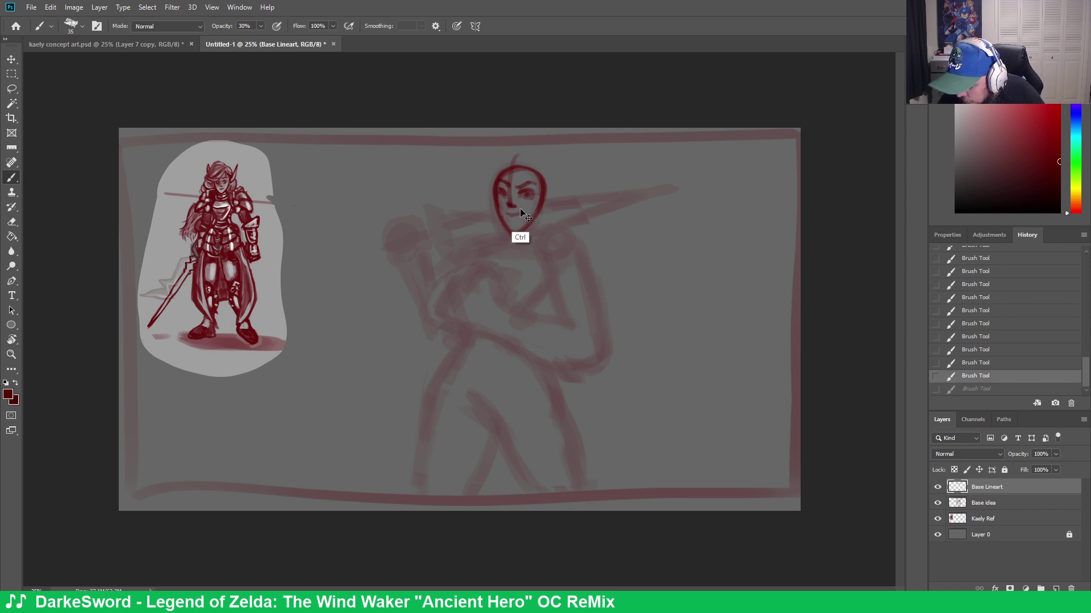
key("ctrl+shift+z")
key("ctrl+z")
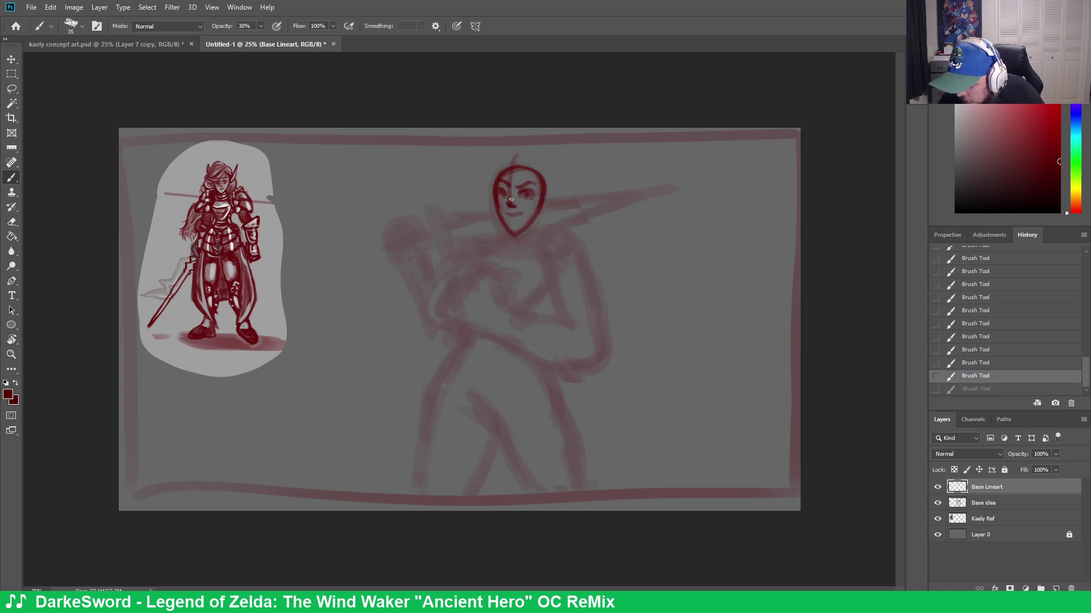
key("ctrl+shift+z")
key("ctrl+z")
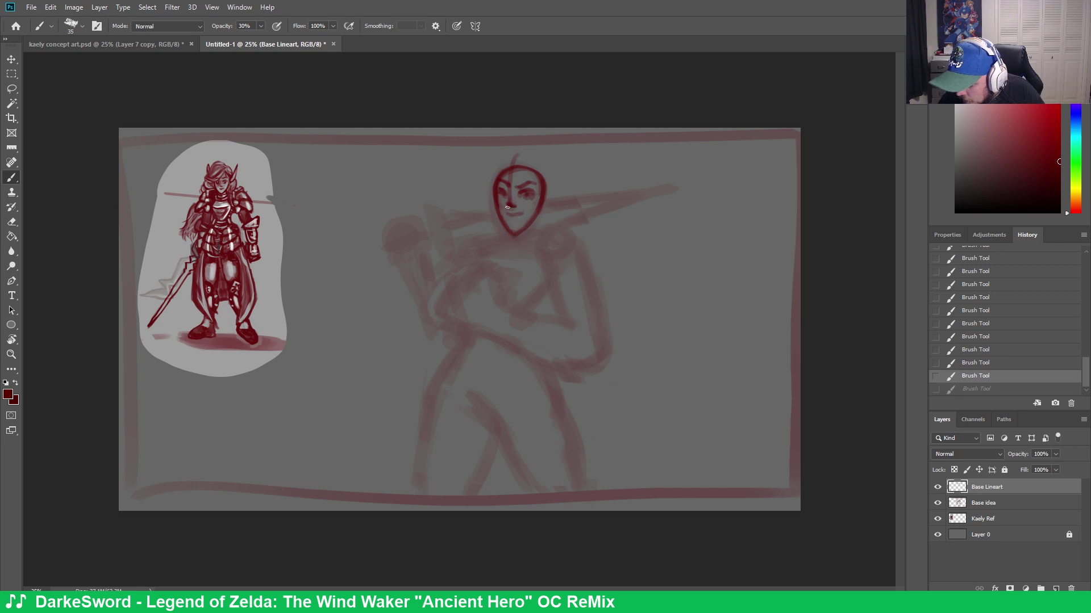
key("ctrl+shift+z")
key("ctrl+z")
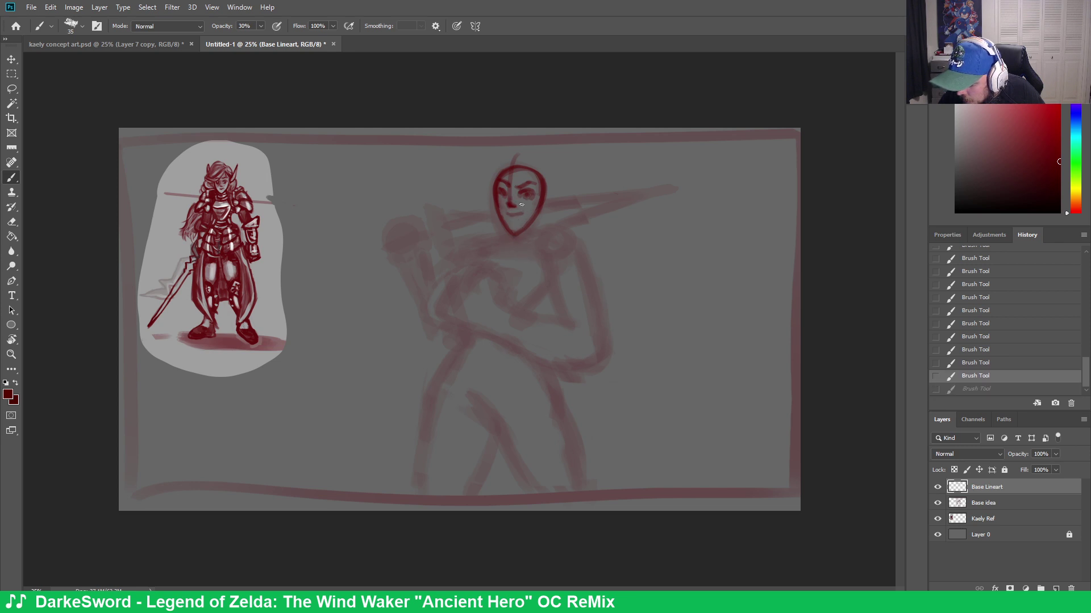
key("ctrl+shift+z")
key("ctrl+z")
key("ctrl+shift+z")
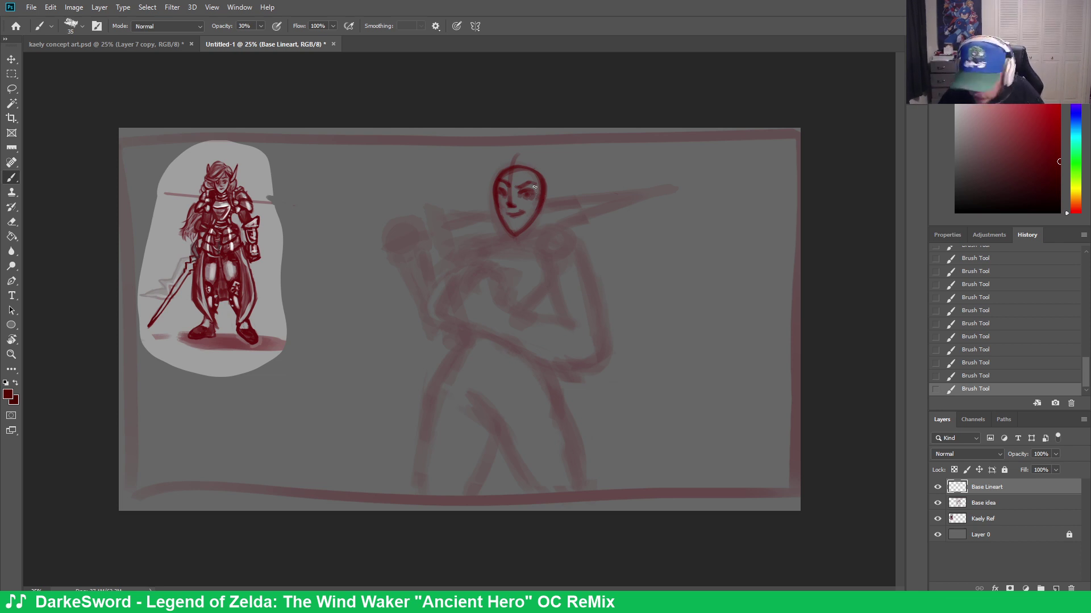
Draw a long pointed ear beside the face and erase part of the outline around the chin and jaw
mouse_move(537, 199)
left_mouse_down()
mouse_move(586, 158)
mouse_move(542, 208)
left_mouse_up()
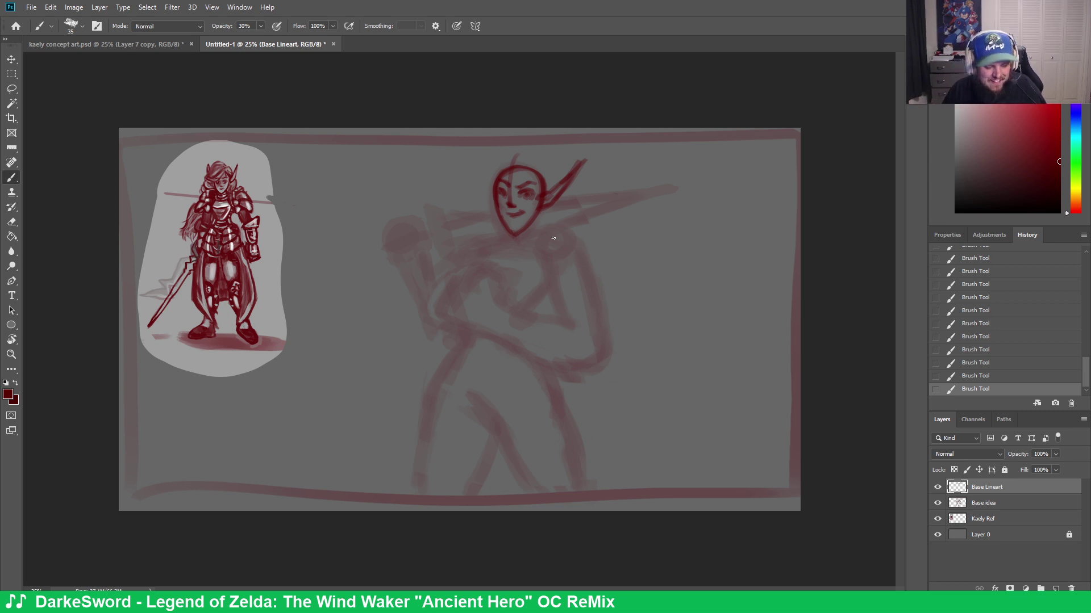
key("e")
mouse_move(511, 239)
left_mouse_down()
mouse_move(512, 187)
mouse_move(537, 212)
mouse_move(506, 215)
left_mouse_up()
key("b")
Outline the hair across the forehead, behind the ear to the neck, over the crown and down the far side of the face
left_click_drag(508, 168, 549, 166)
left_click_drag(539, 170, 559, 177)
mouse_move(552, 168)
left_mouse_down()
mouse_move(566, 198)
mouse_move(554, 224)
mouse_move(563, 216)
mouse_move(540, 246)
mouse_move(541, 213)
mouse_move(527, 262)
left_mouse_up()
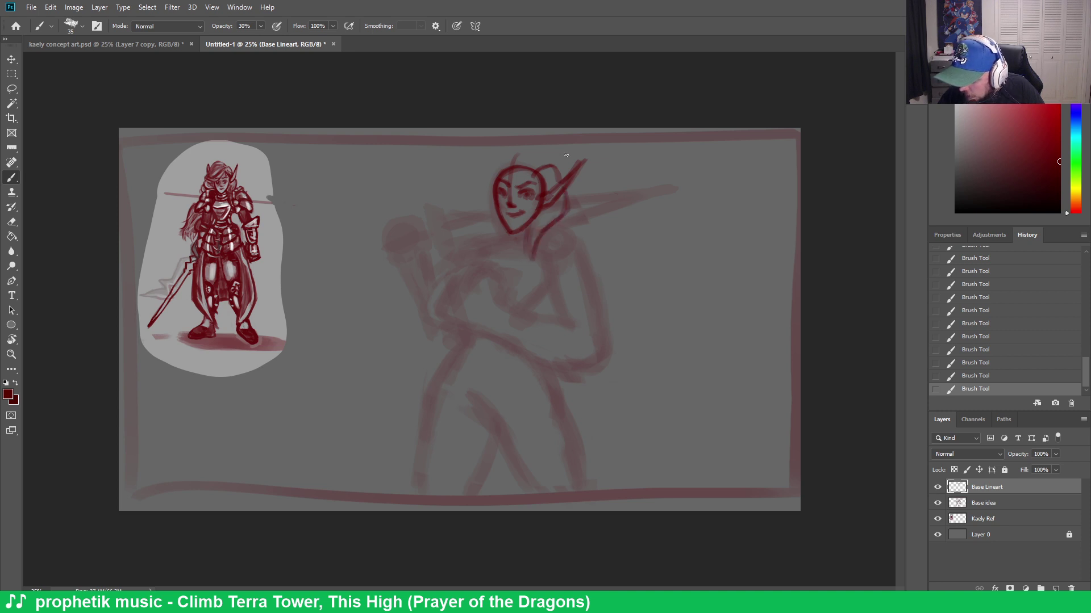
mouse_move(550, 167)
left_mouse_down()
mouse_move(520, 140)
mouse_move(531, 148)
mouse_move(485, 157)
mouse_move(495, 150)
mouse_move(481, 176)
mouse_move(495, 182)
mouse_move(481, 179)
mouse_move(515, 179)
mouse_move(530, 164)
mouse_move(501, 181)
mouse_move(485, 169)
mouse_move(481, 179)
mouse_move(499, 144)
mouse_move(492, 152)
mouse_move(533, 146)
left_mouse_up()
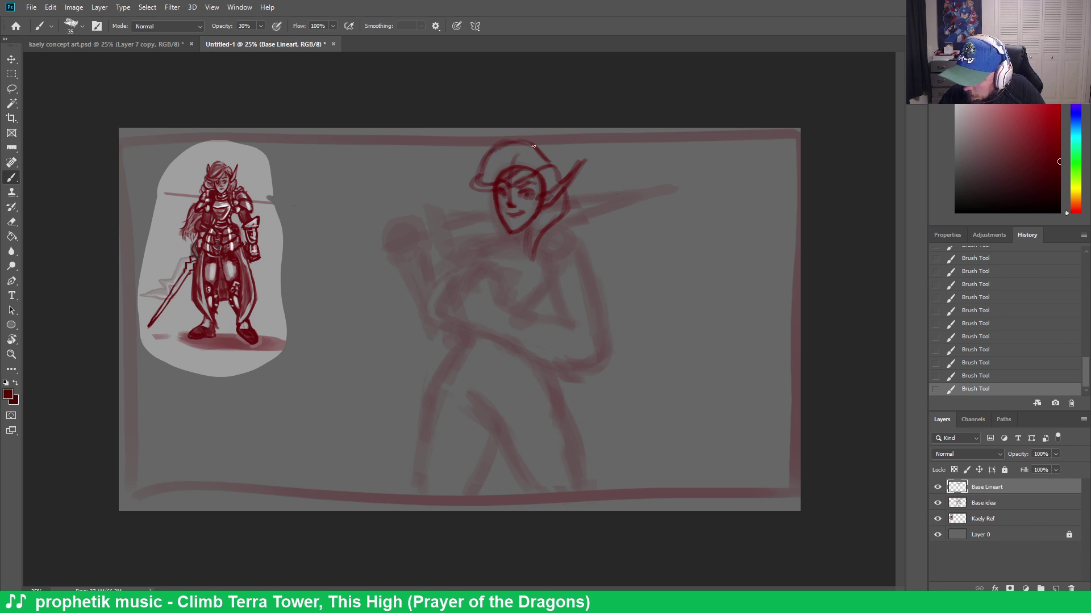
mouse_move(478, 187)
left_mouse_down()
mouse_move(471, 209)
mouse_move(492, 222)
mouse_move(473, 232)
mouse_move(498, 234)
left_mouse_up()
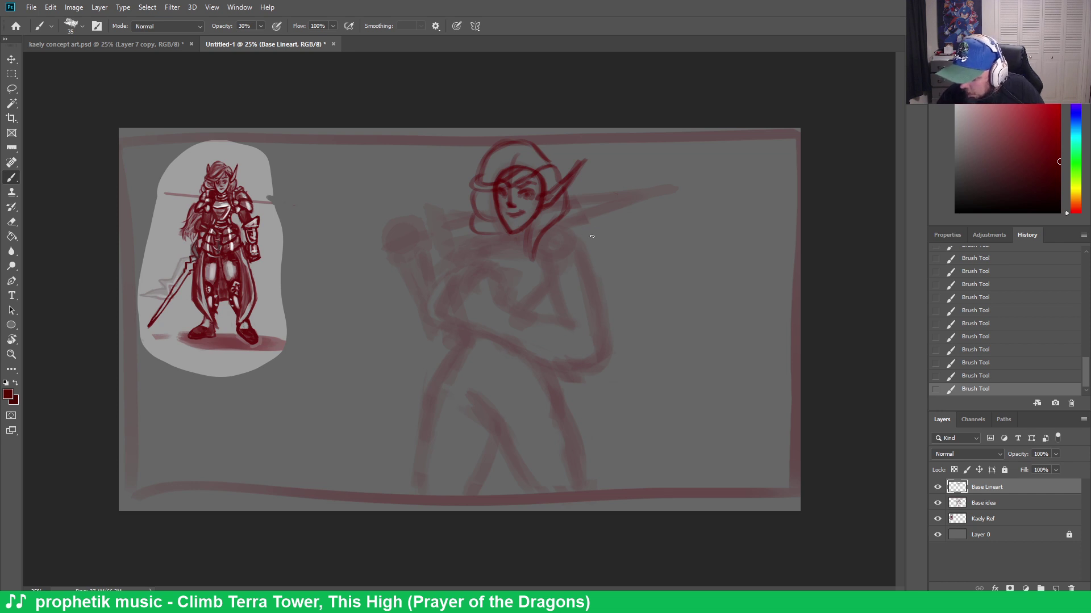
mouse_move(593, 228)
left_mouse_down()
mouse_move(660, 281)
mouse_move(727, 293)
left_mouse_up()
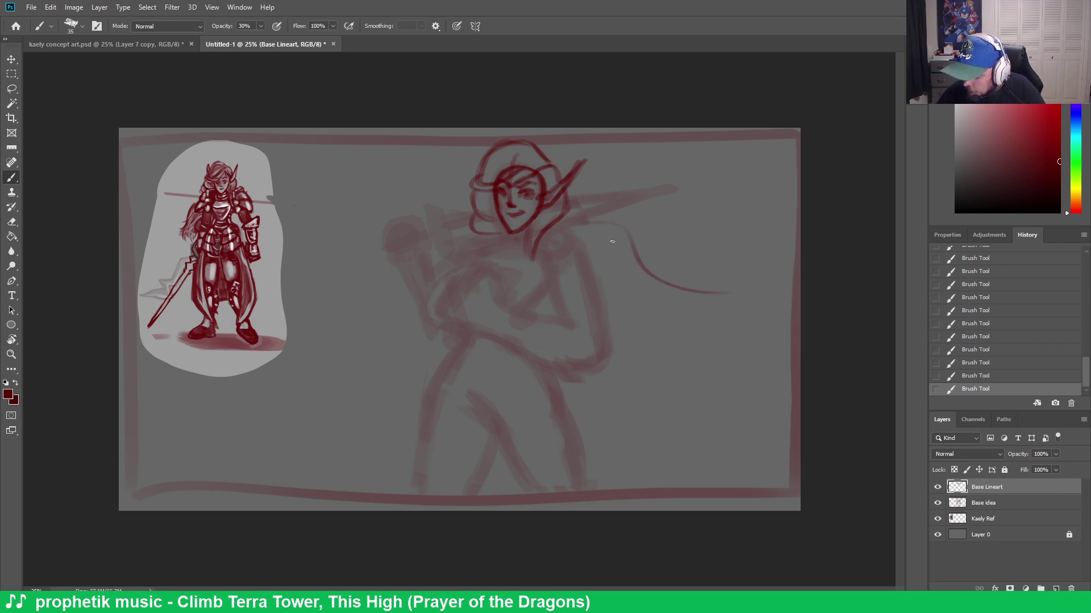
left_click_drag(573, 373, 753, 335)
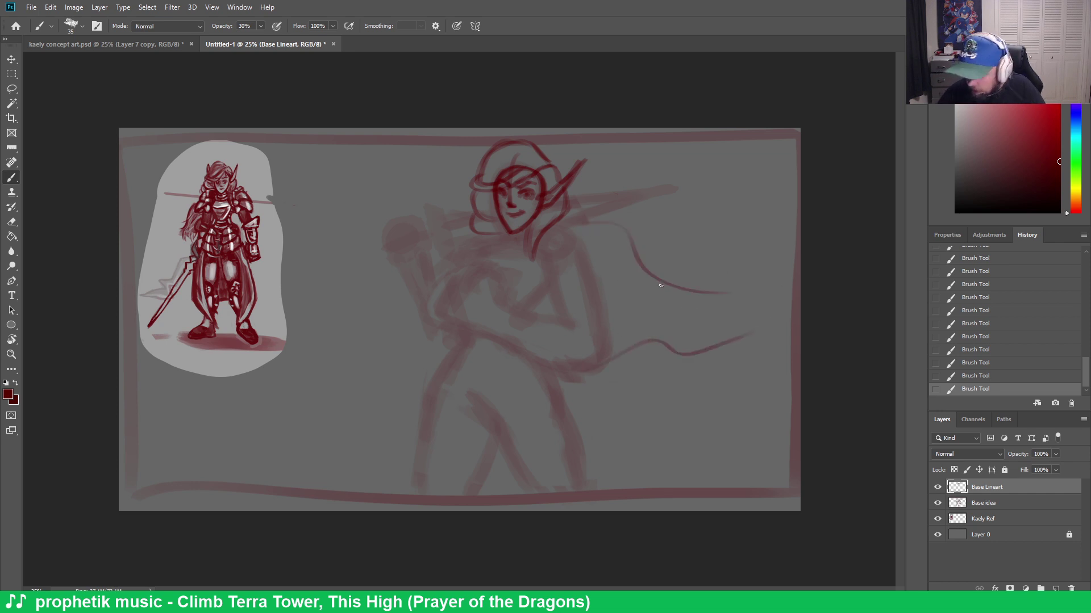
key("ctrl+z")
key("ctrl+z")
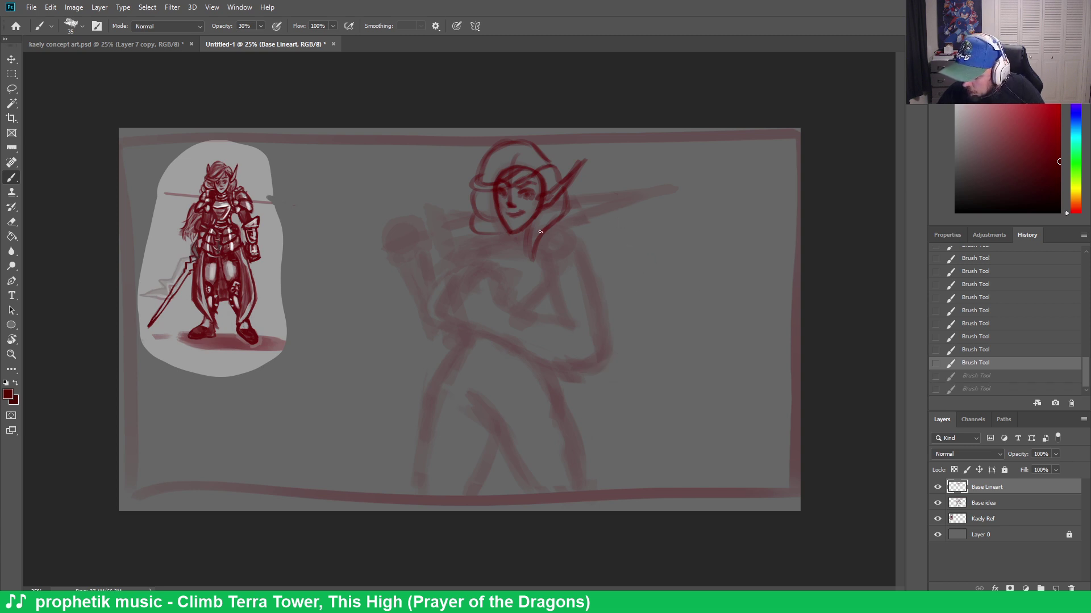
key("ctrl+shift+z")
key("ctrl+shift+z")
left_click_drag(478, 234, 499, 232)
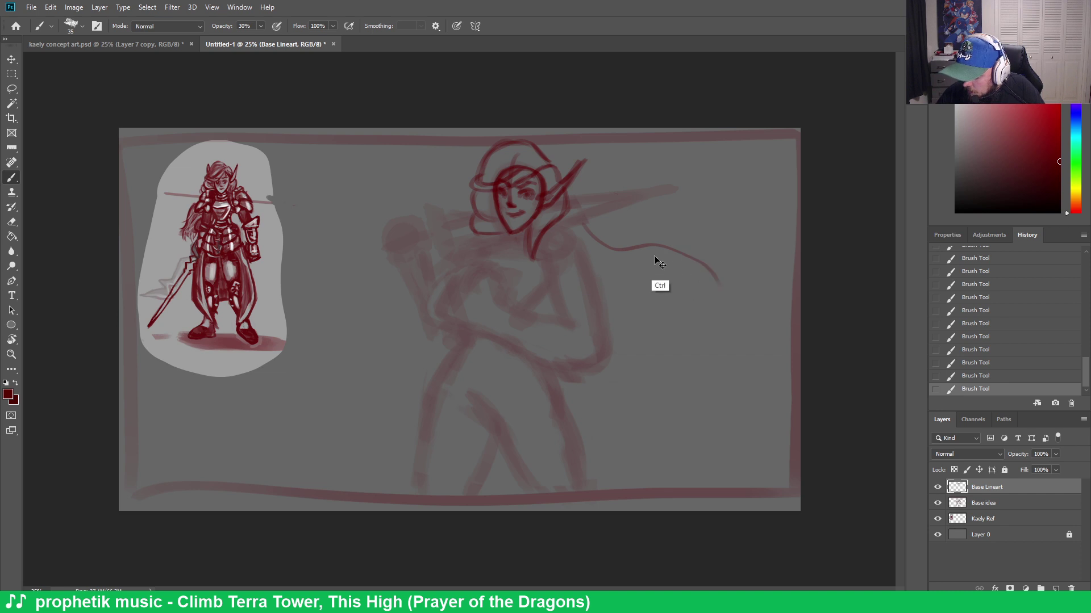
key("ctrl+z")
Try sketching loose wind-blown hair as several long wavy strands streaming away from the shoulder and arm
left_click_drag(592, 225, 744, 283)
mouse_move(603, 321)
left_mouse_down()
mouse_move(681, 309)
mouse_move(761, 332)
left_mouse_up()
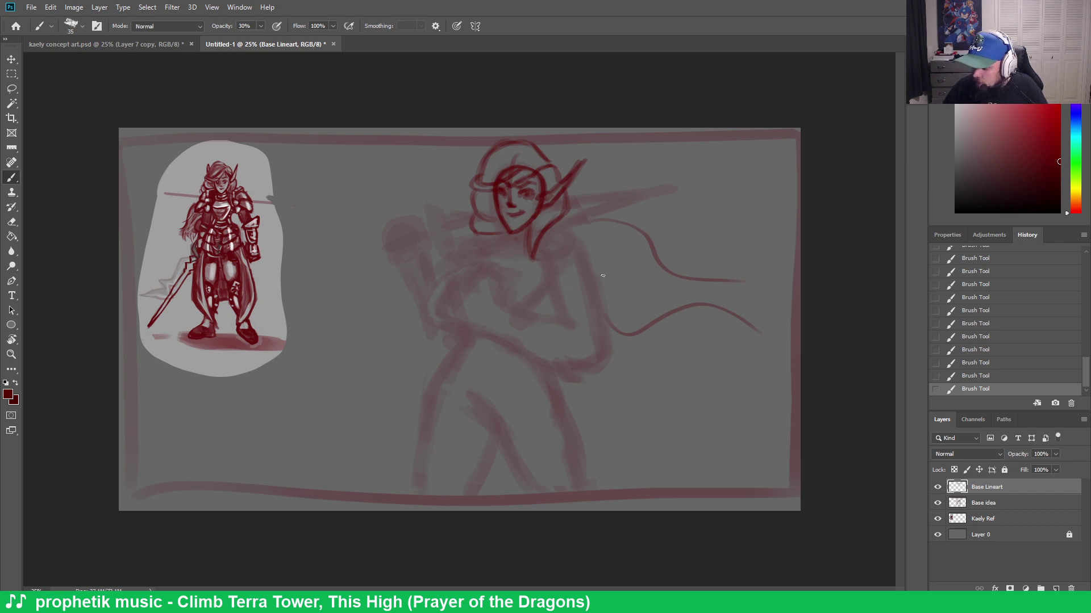
left_click_drag(594, 261, 719, 293)
left_click_drag(586, 239, 707, 299)
left_click_drag(600, 293, 732, 301)
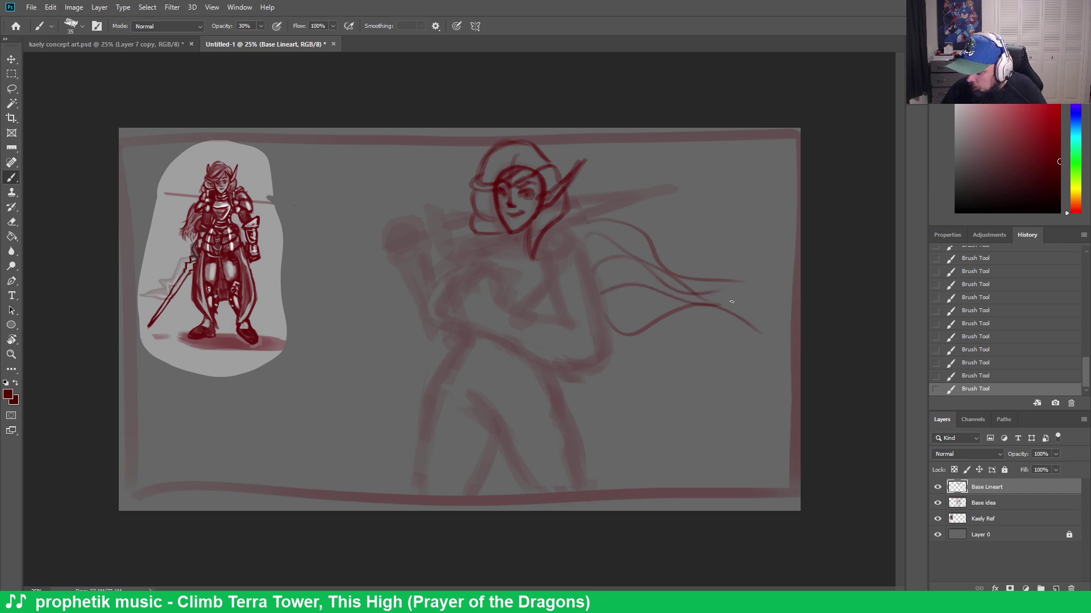
left_click_drag(613, 272, 721, 293)
mouse_move(601, 233)
left_mouse_down()
mouse_move(649, 234)
mouse_move(685, 277)
mouse_move(752, 304)
left_mouse_up()
mouse_move(616, 323)
left_mouse_down()
mouse_move(710, 307)
mouse_move(779, 326)
left_mouse_up()
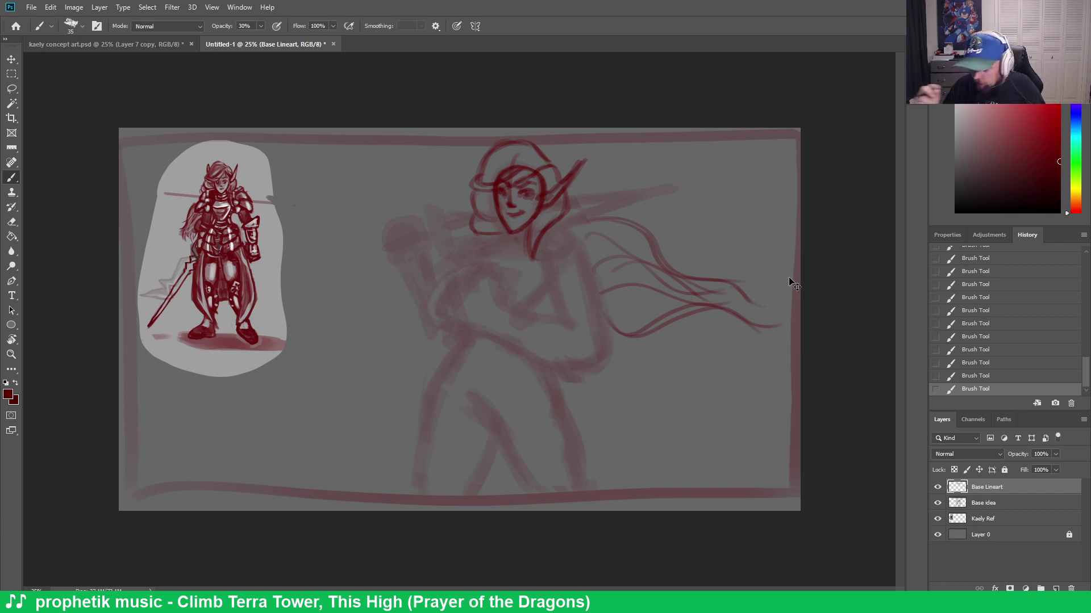
Undo all the wavy wind-blown hair strands beside the shoulder
key("ctrl+z")
key("ctrl+z")
key("ctrl+z")
key("ctrl+z")
key("ctrl+z")
key("ctrl+z")
key("ctrl+z")
key("ctrl+z")
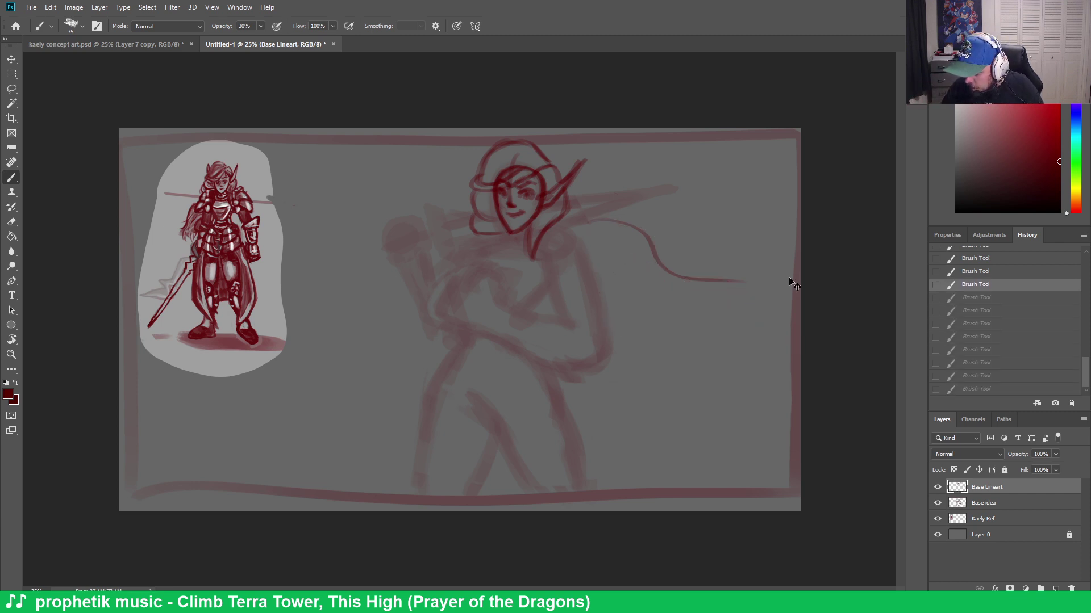
key("ctrl+z")
Try gathering the hair into a dark round knot beyond the shoulder, with long curved strands spreading out of it
mouse_move(586, 223)
left_mouse_down()
mouse_move(627, 265)
mouse_move(628, 286)
left_mouse_up()
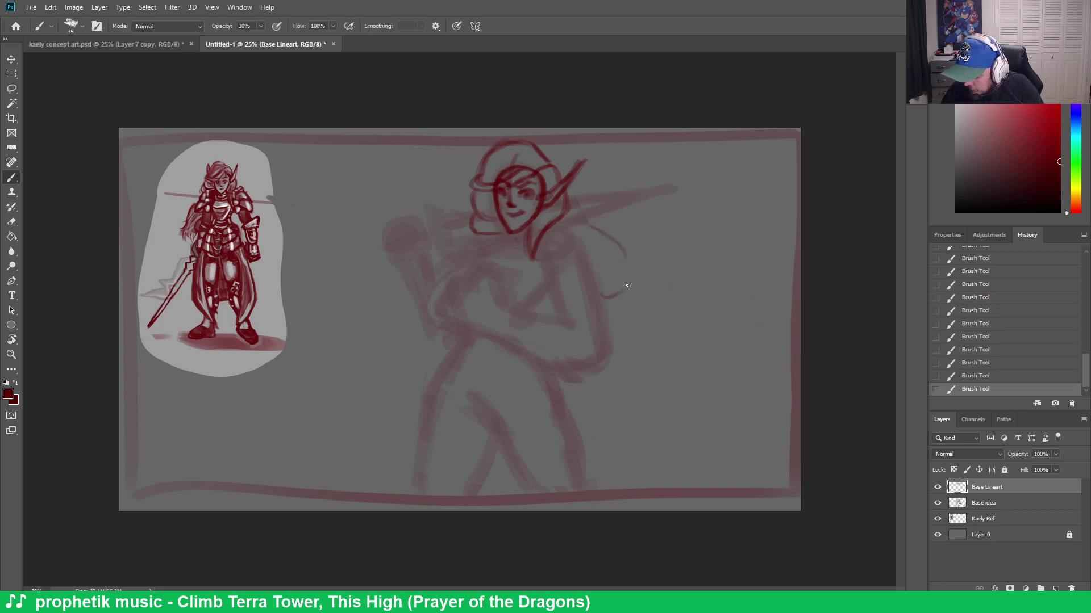
mouse_move(587, 225)
left_mouse_down()
mouse_move(639, 271)
mouse_move(635, 260)
mouse_move(649, 266)
mouse_move(628, 264)
mouse_move(642, 262)
mouse_move(637, 278)
mouse_move(728, 242)
left_mouse_up()
left_click_drag(652, 262, 765, 240)
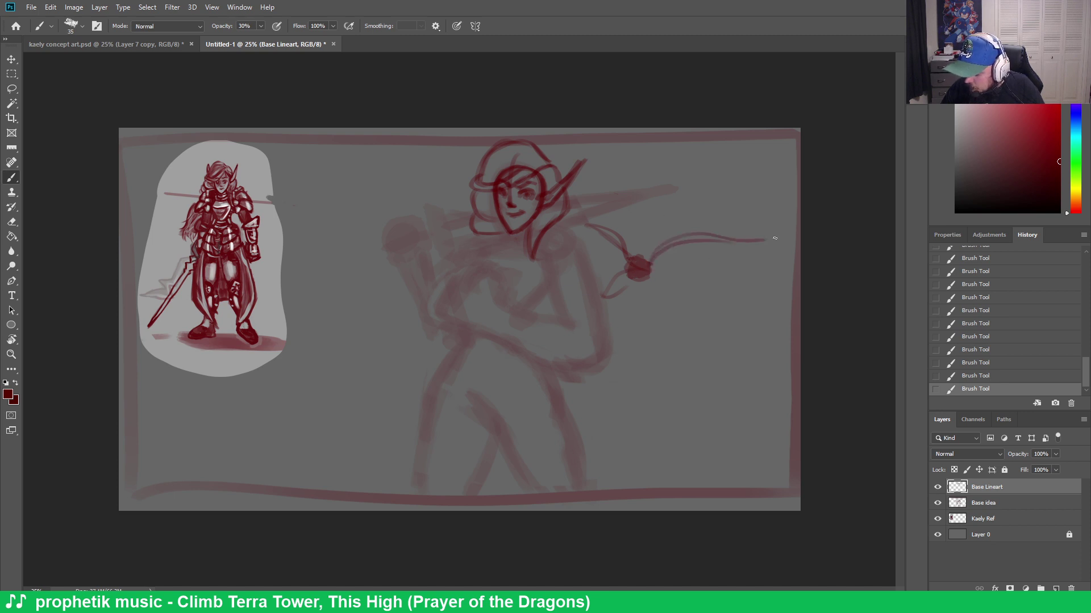
left_click_drag(649, 280, 736, 325)
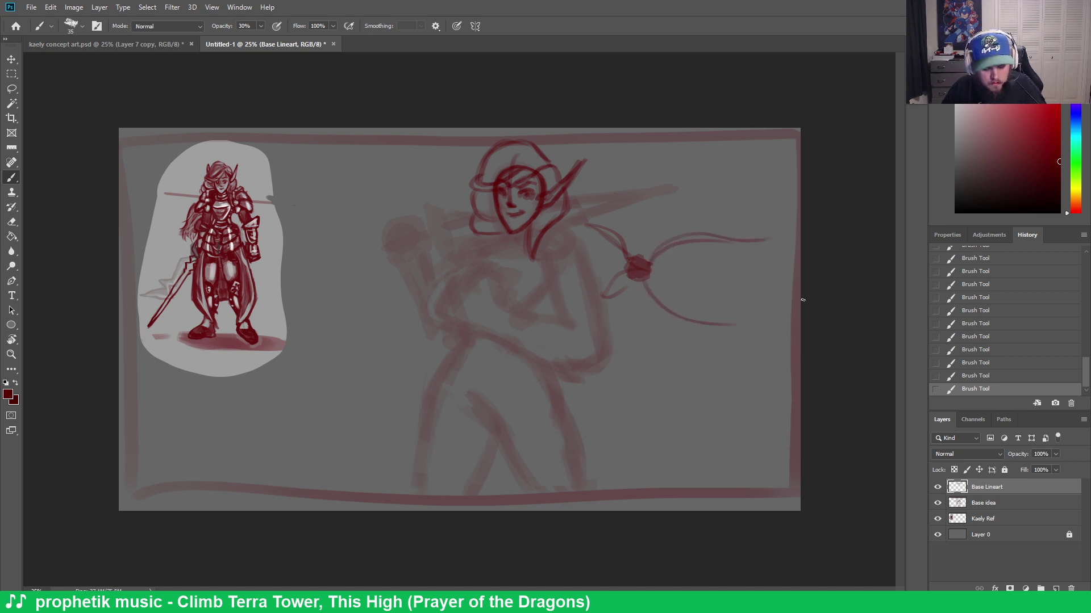
Undo the hair knot and every strand attached to it
key("ctrl+z")
key("ctrl+z")
key("ctrl+z")
key("ctrl+z")
key("ctrl+z")
key("ctrl+z")
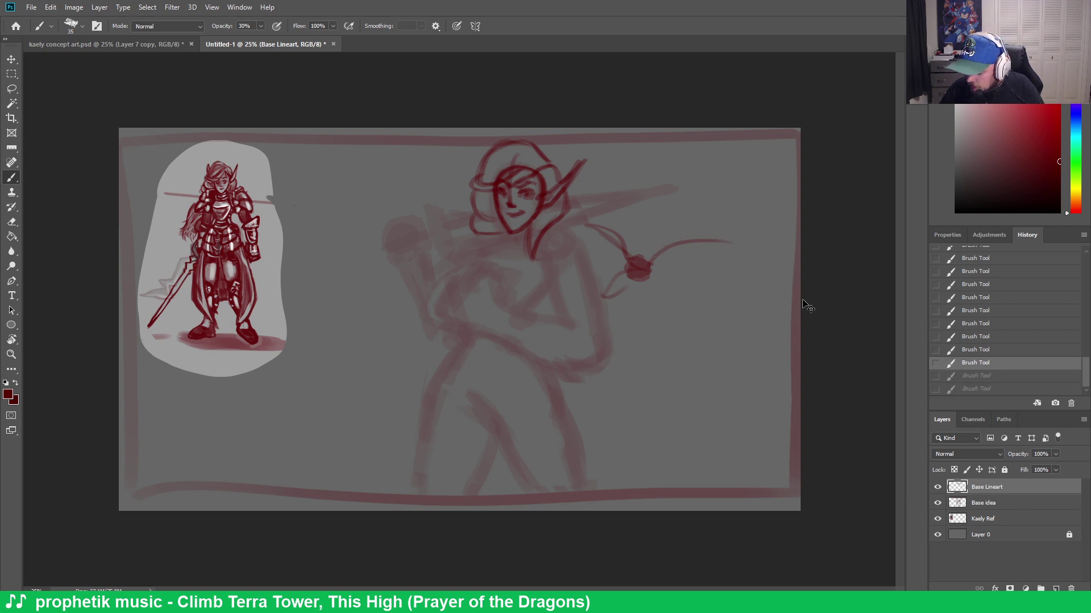
key("ctrl+z")
key("ctrl+z")
key("ctrl+z")
key("ctrl+z")
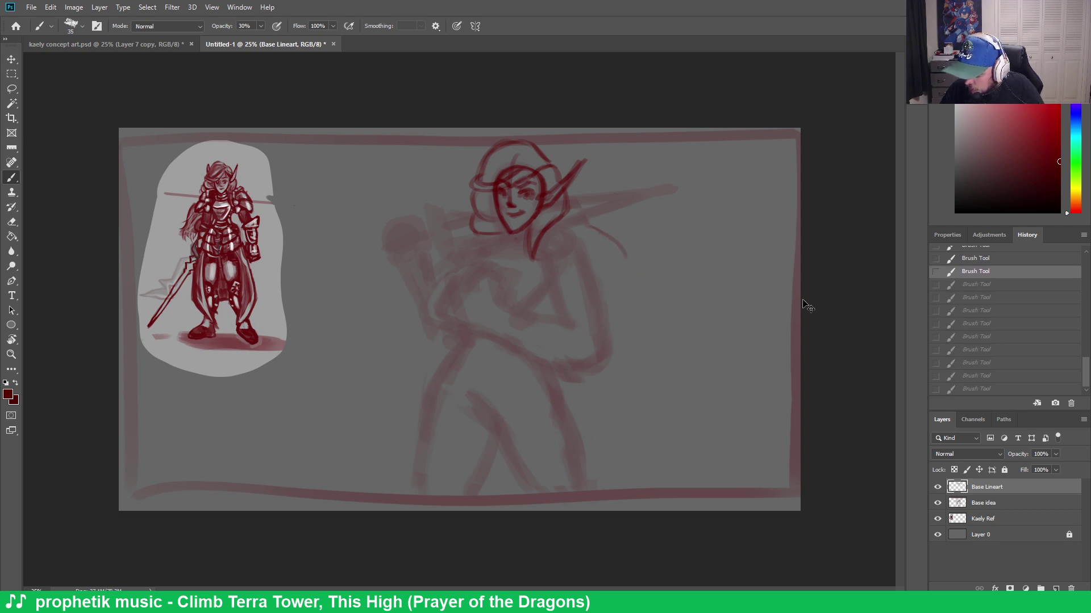
mouse_move(588, 231)
left_mouse_down()
mouse_move(591, 246)
mouse_move(575, 230)
mouse_move(619, 229)
left_mouse_up()
key("ctrl+z")
key("ctrl+z")
key("ctrl+z")
key("ctrl+z")
key("ctrl+z")
key("ctrl+z")
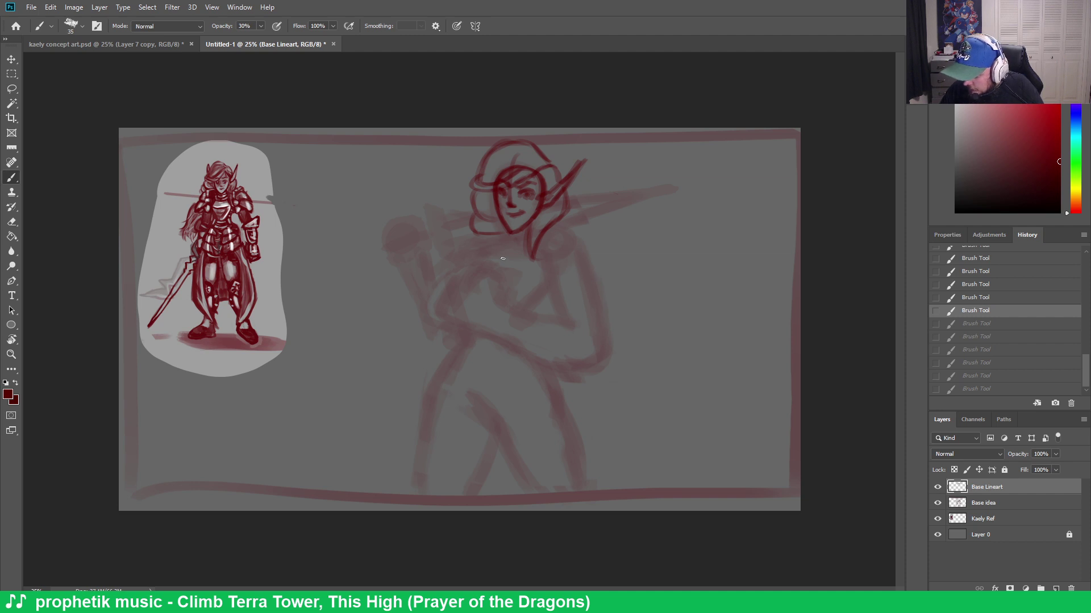
Sketch hair lines from the neck and shoulder into a dark tie near the elbow, ending in a curved ponytail with inner strands
mouse_move(503, 258)
left_mouse_down()
mouse_move(560, 270)
mouse_move(560, 219)
mouse_move(533, 256)
mouse_move(547, 245)
mouse_move(489, 250)
mouse_move(491, 240)
mouse_move(583, 266)
left_mouse_up()
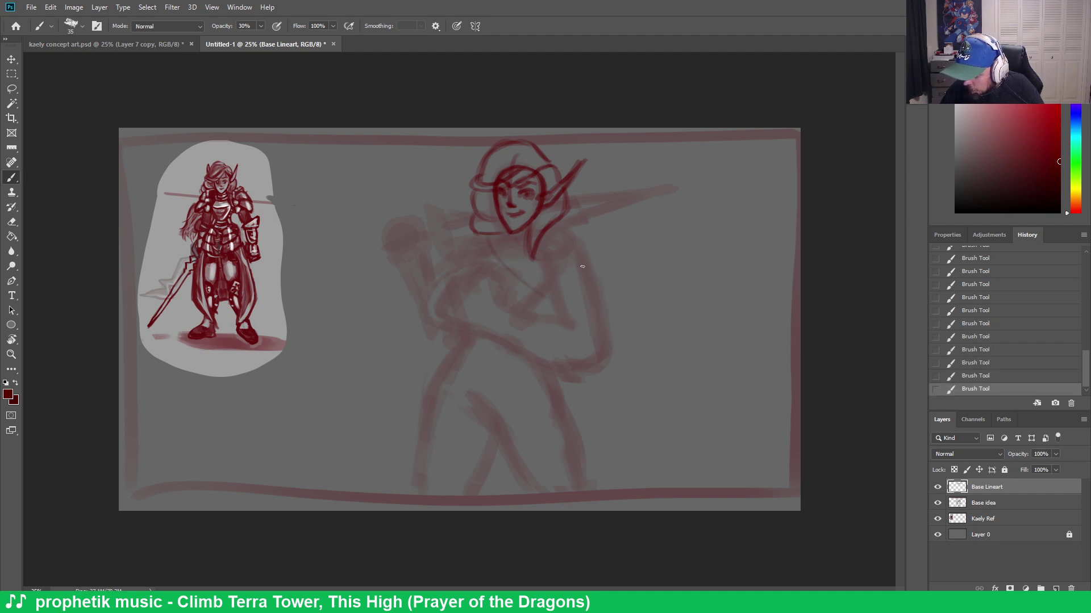
left_click_drag(573, 226, 590, 274)
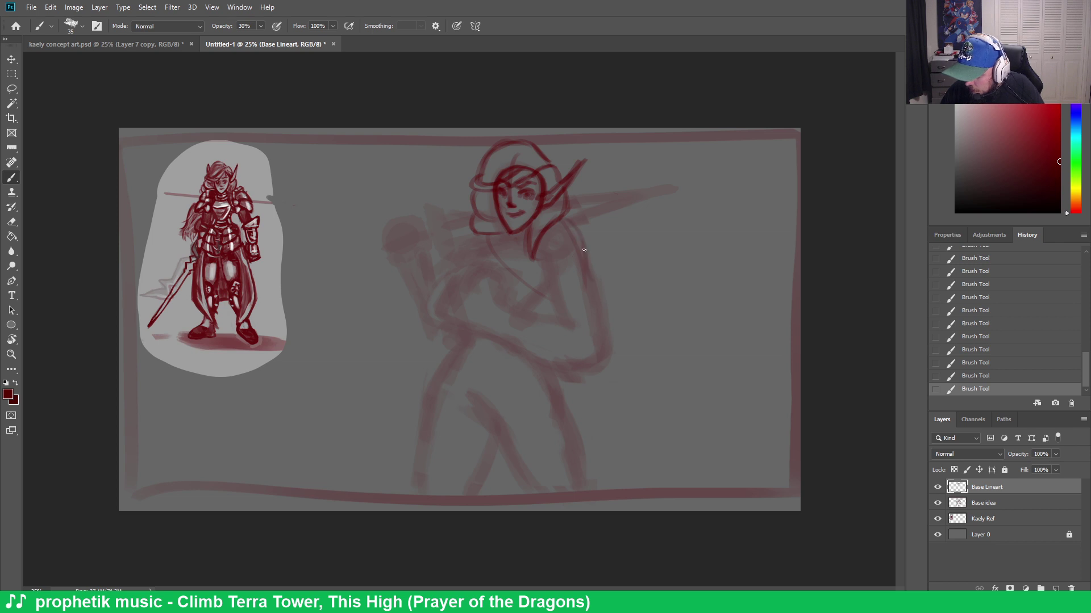
mouse_move(496, 238)
left_mouse_down()
mouse_move(565, 306)
mouse_move(555, 304)
mouse_move(591, 284)
mouse_move(588, 308)
mouse_move(595, 290)
mouse_move(584, 303)
mouse_move(717, 327)
left_mouse_up()
mouse_move(585, 311)
left_mouse_down()
mouse_move(595, 339)
mouse_move(708, 362)
left_mouse_up()
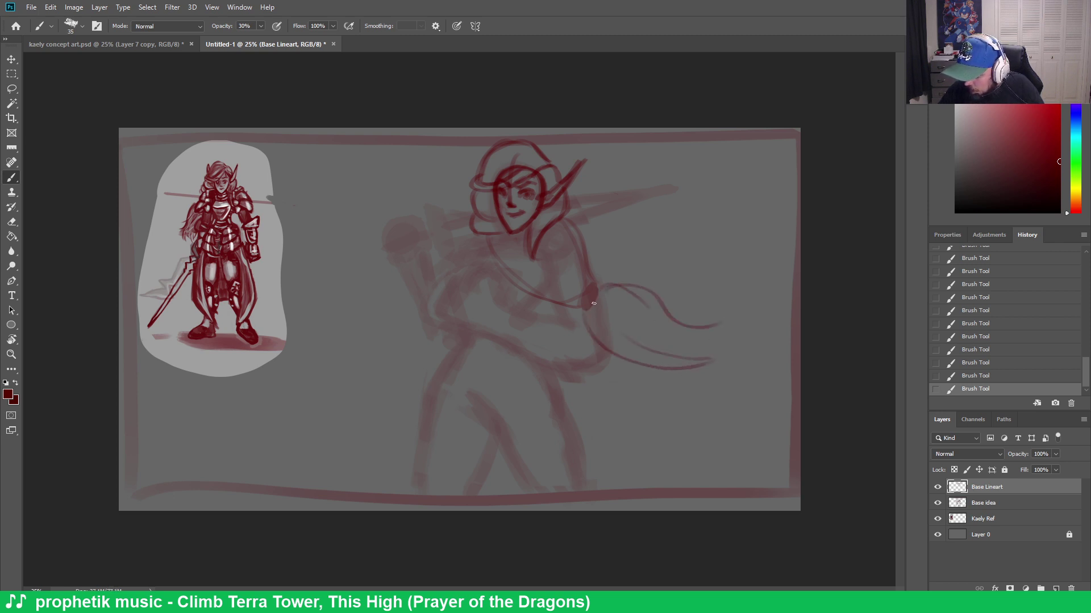
left_click_drag(638, 312, 733, 341)
mouse_move(623, 315)
left_mouse_down()
mouse_move(750, 318)
mouse_move(701, 326)
mouse_move(694, 367)
left_mouse_up()
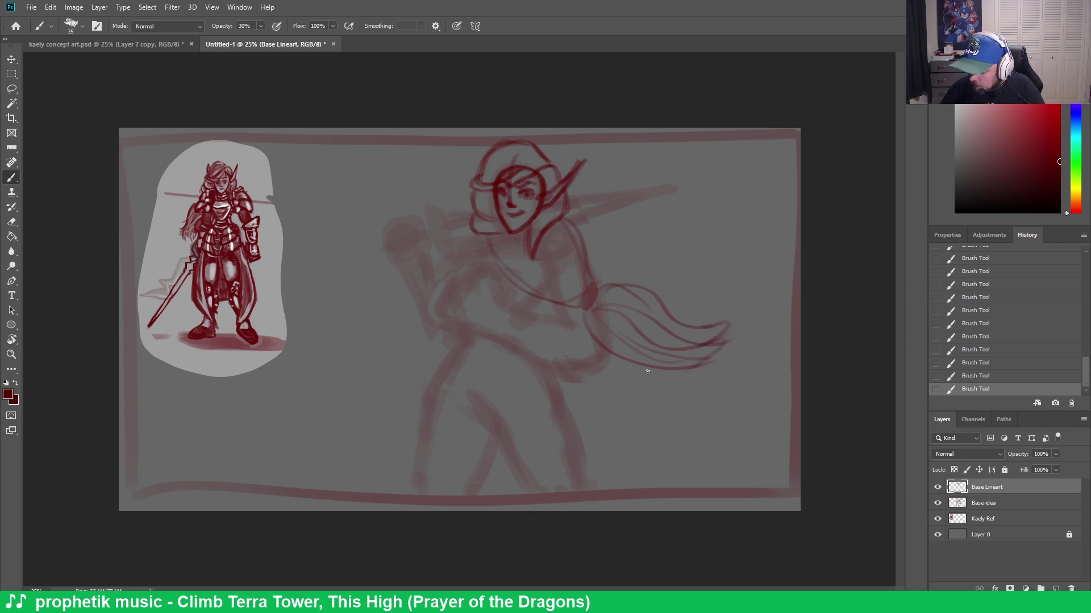
Erase the hair lines crossing the chest, shoulder and upper arm, keeping the tie and ponytail
key("e")
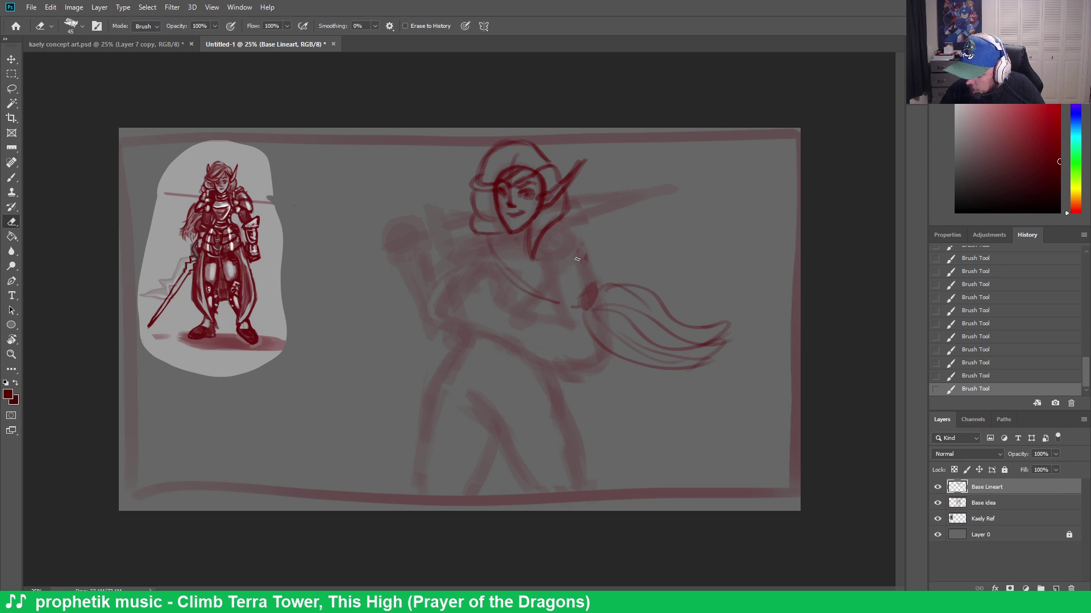
left_click_drag(543, 323, 537, 309)
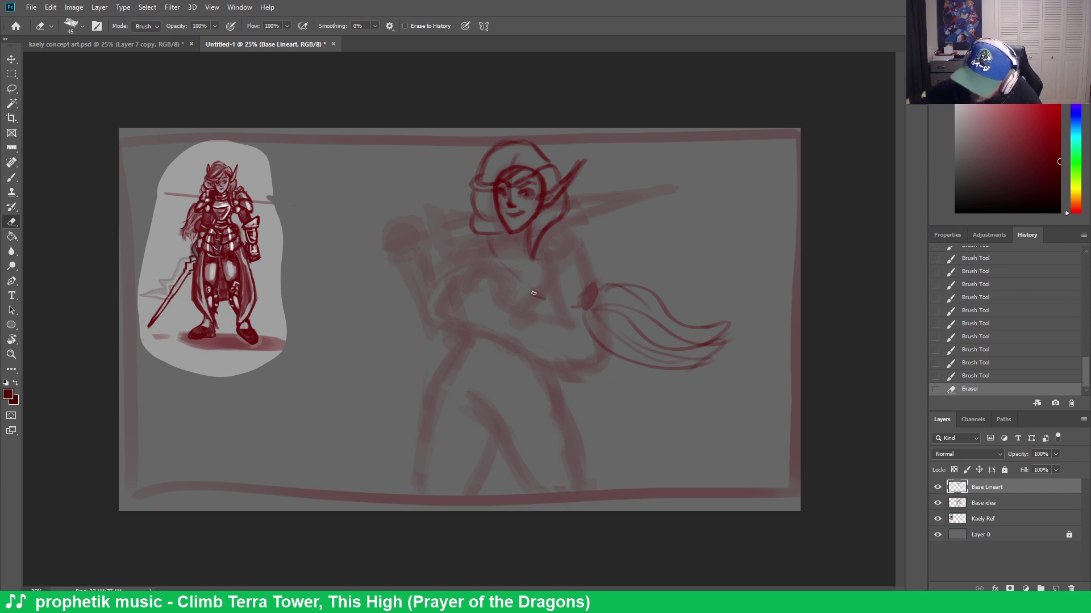
mouse_move(504, 269)
left_mouse_down()
mouse_move(489, 247)
mouse_move(515, 244)
left_mouse_up()
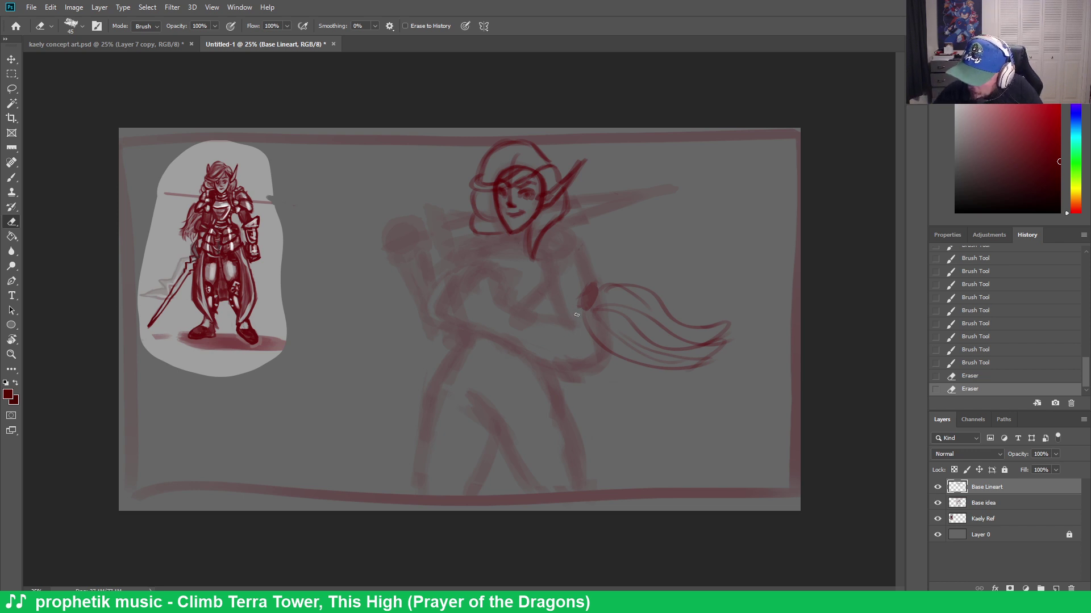
left_click_drag(576, 314, 577, 333)
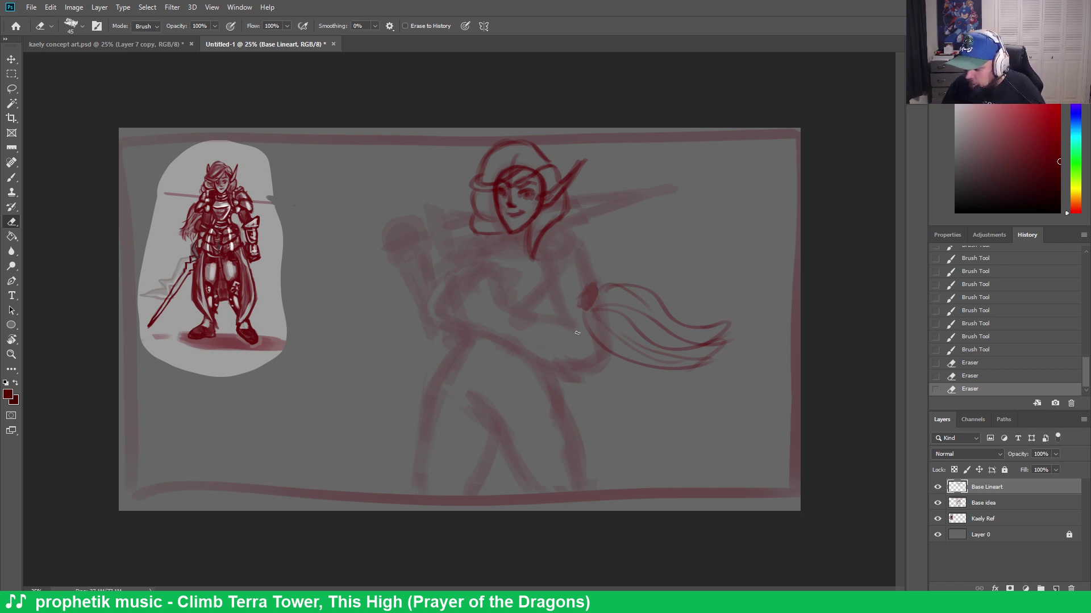
Darken the ponytail's upper outline and shape its pointed tip
key("b")
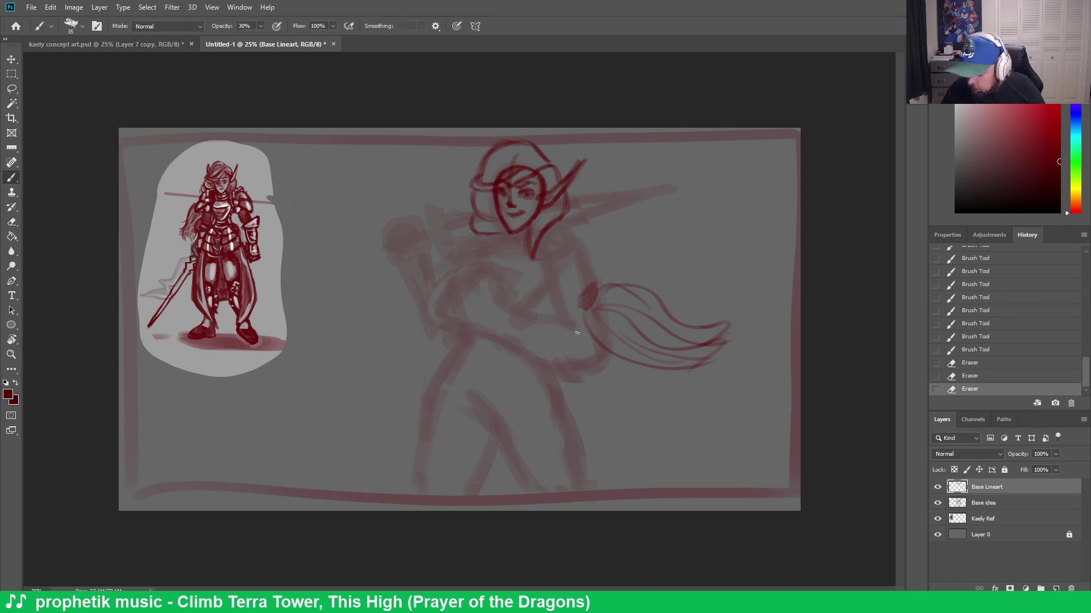
mouse_move(599, 289)
left_mouse_down()
mouse_move(663, 291)
mouse_move(635, 287)
mouse_move(678, 325)
mouse_move(687, 317)
mouse_move(675, 325)
mouse_move(735, 312)
left_mouse_up()
left_click_drag(734, 314, 714, 338)
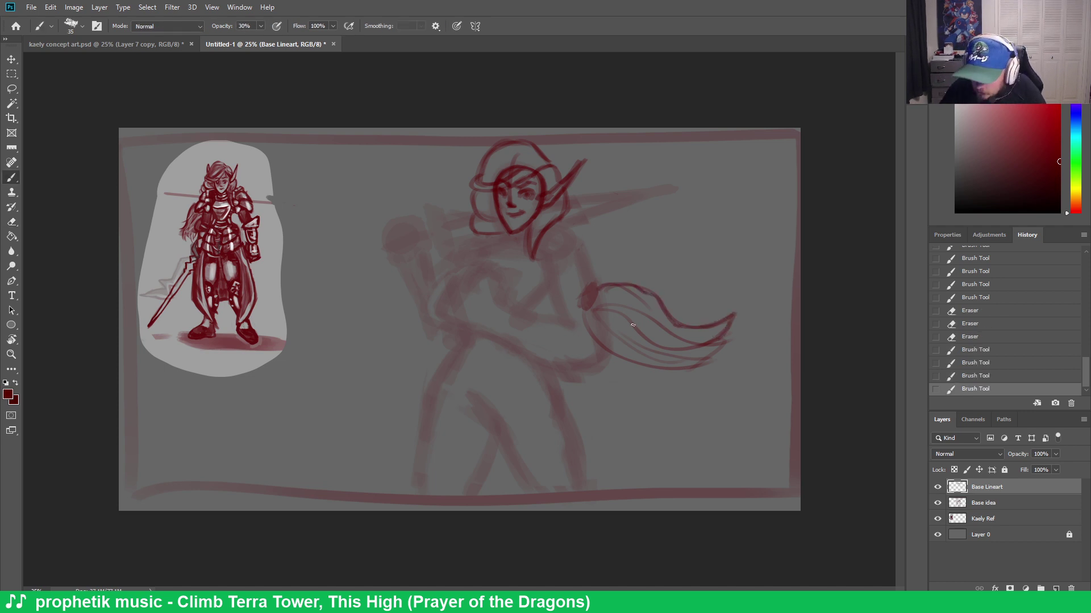
left_click_drag(194, 201, 176, 245)
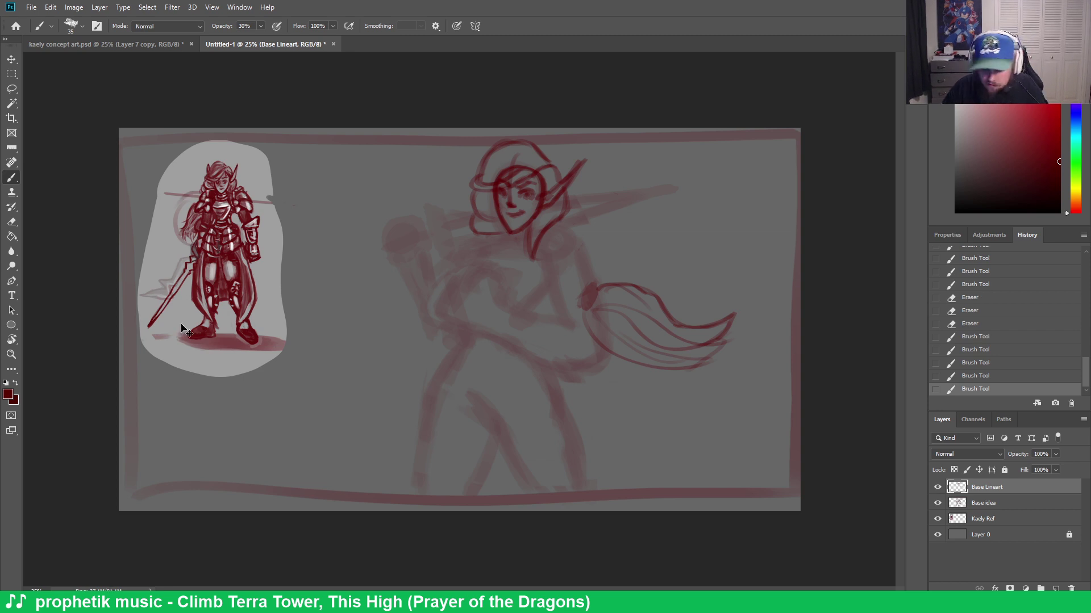
key("ctrl+z")
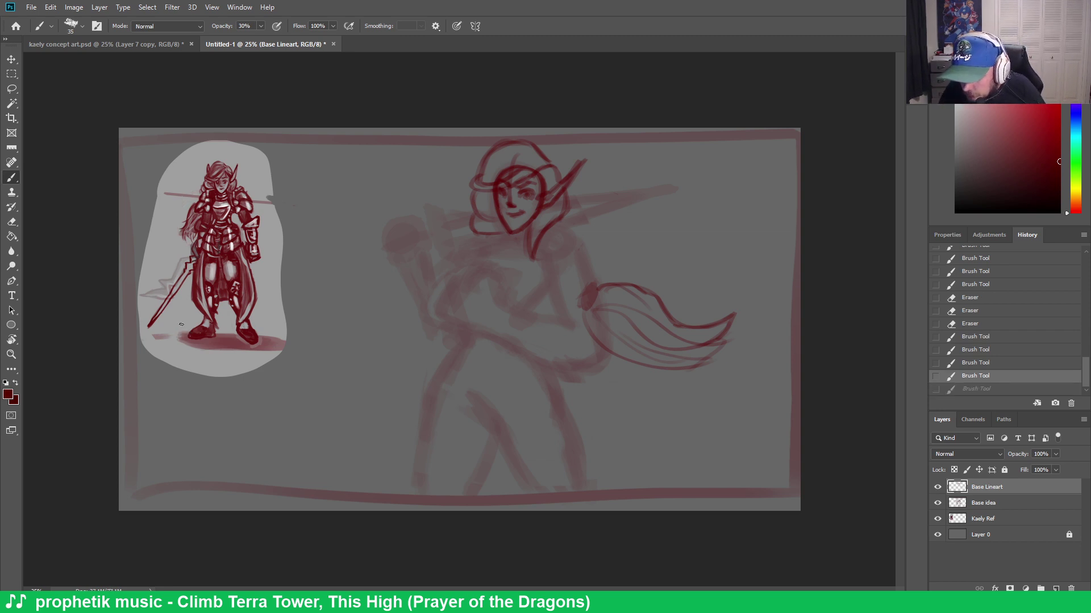
Thicken the outline of the hair lock beside the neck and the hair over the crown
left_click_drag(535, 219, 529, 261)
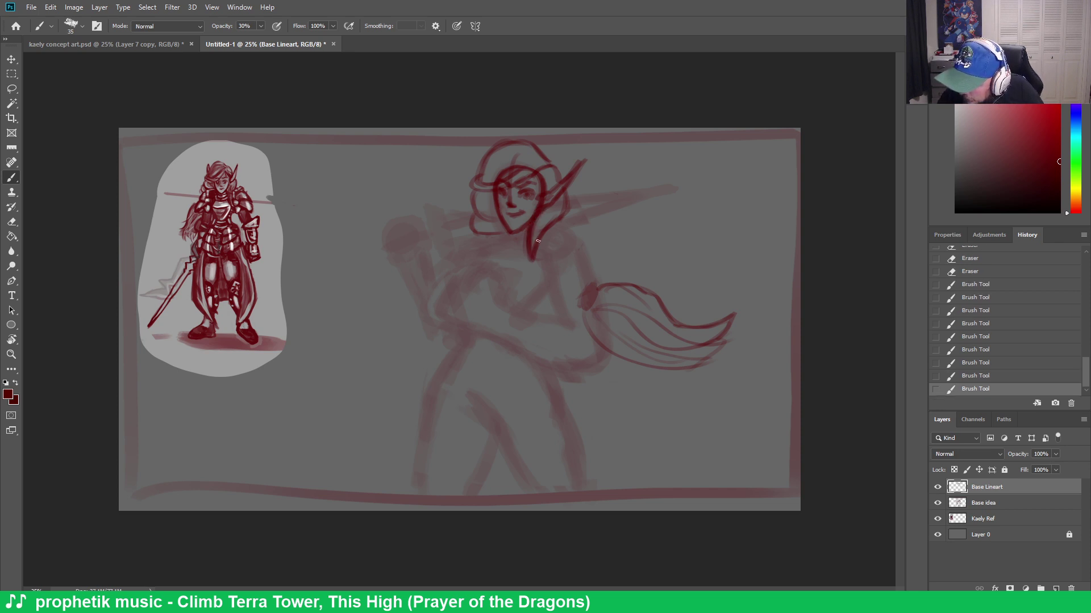
mouse_move(568, 205)
left_mouse_down()
mouse_move(544, 234)
mouse_move(563, 208)
left_mouse_up()
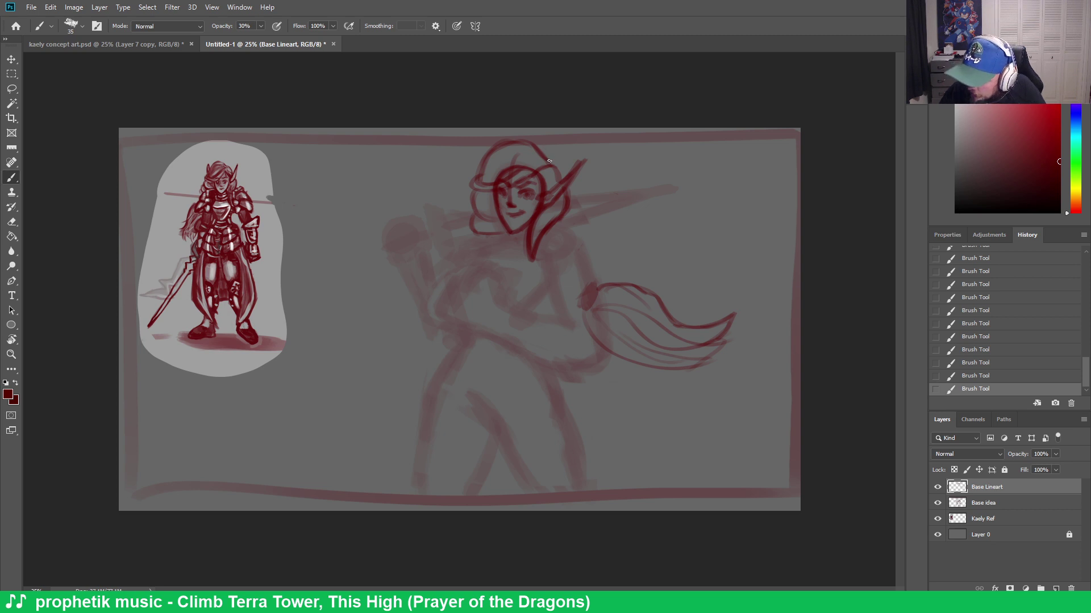
mouse_move(534, 142)
left_mouse_down()
mouse_move(491, 149)
mouse_move(471, 189)
mouse_move(525, 171)
mouse_move(513, 155)
mouse_move(499, 181)
mouse_move(527, 161)
mouse_move(530, 175)
left_mouse_up()
Erase the inner hairline and stray lines on the forehead and redraw the fringe swept across it
key("e")
key("b")
key("e")
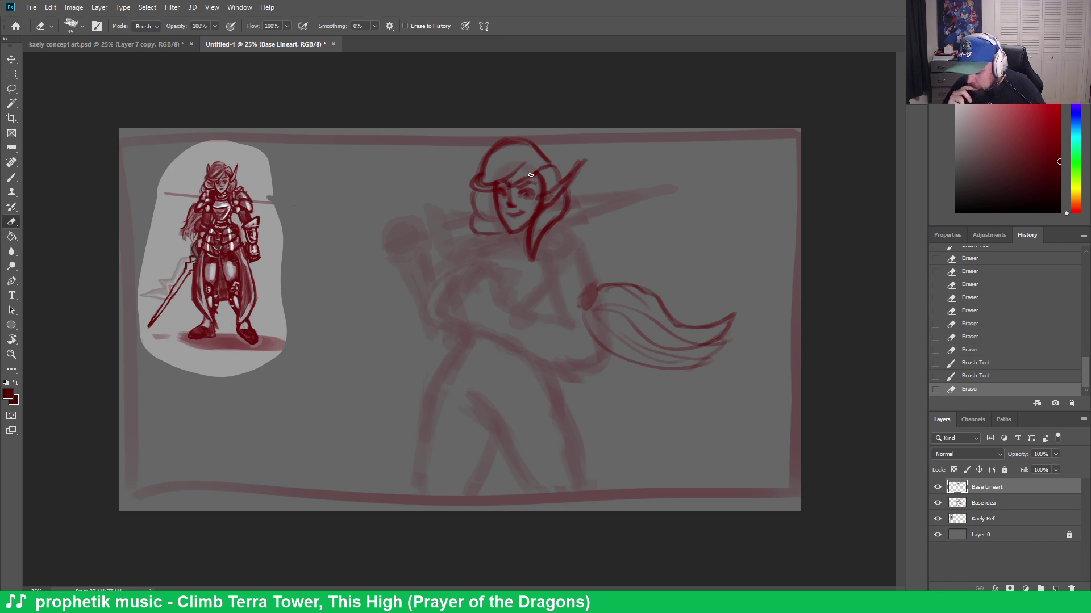
mouse_move(518, 189)
left_mouse_down()
mouse_move(536, 181)
mouse_move(512, 188)
mouse_move(523, 203)
left_mouse_up()
key("b")
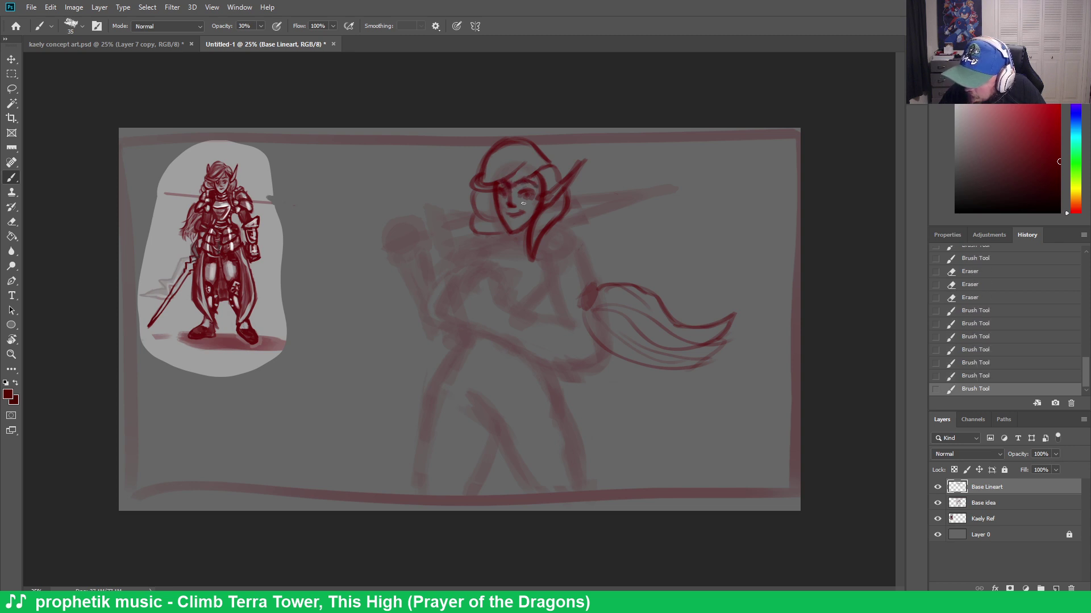
Clean up the area around the eyebrows with the eraser and redraw the brow and fringe strokes above the eyes
key("e")
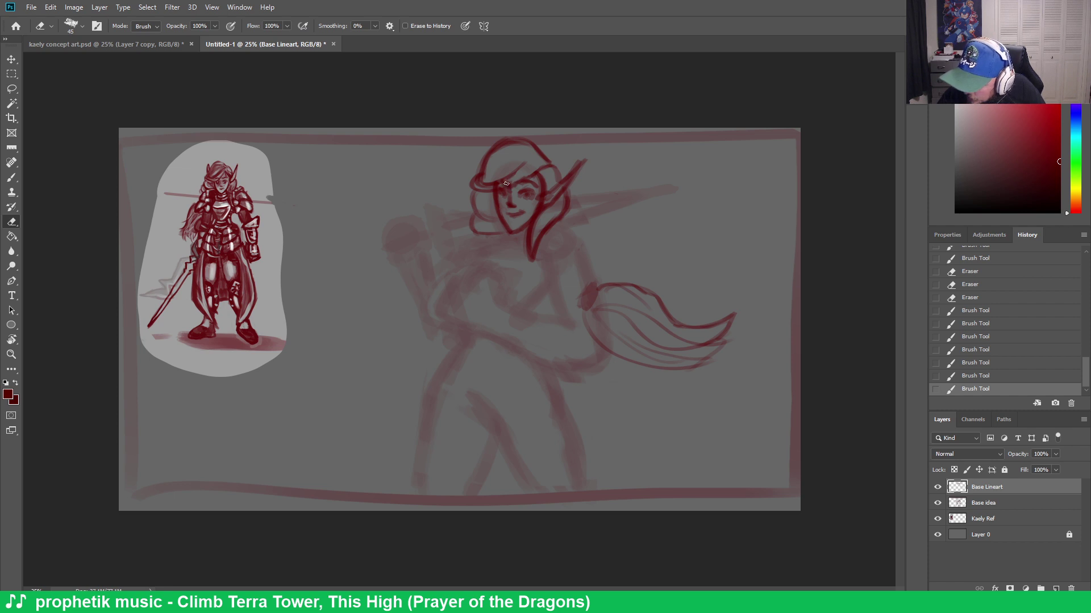
left_click_drag(507, 191, 529, 178)
key("b")
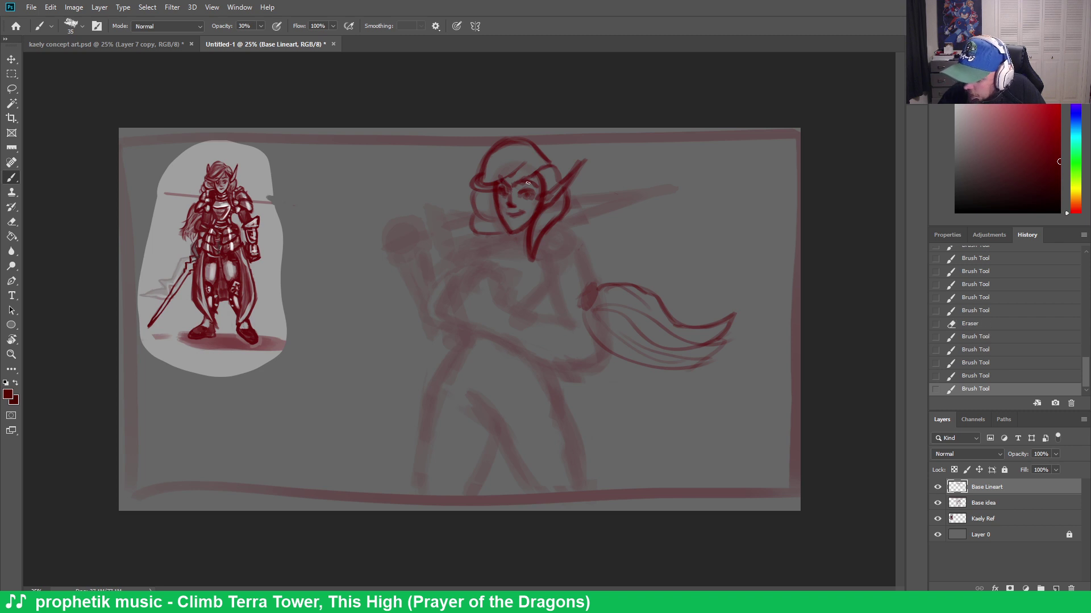
key("e")
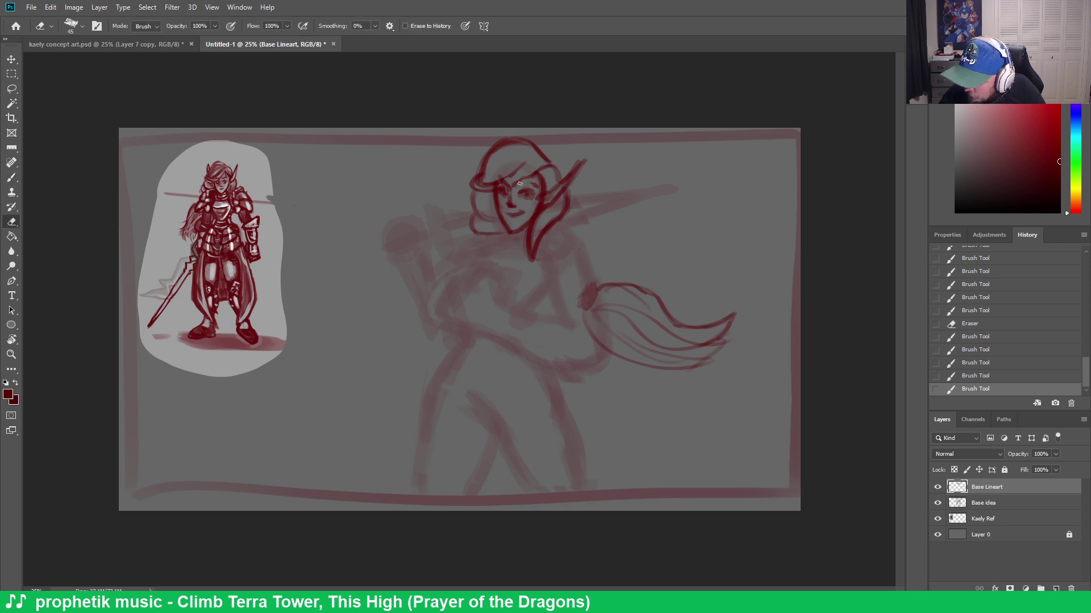
mouse_move(521, 182)
left_mouse_down()
mouse_move(537, 180)
mouse_move(510, 182)
mouse_move(532, 177)
left_mouse_up()
key("b")
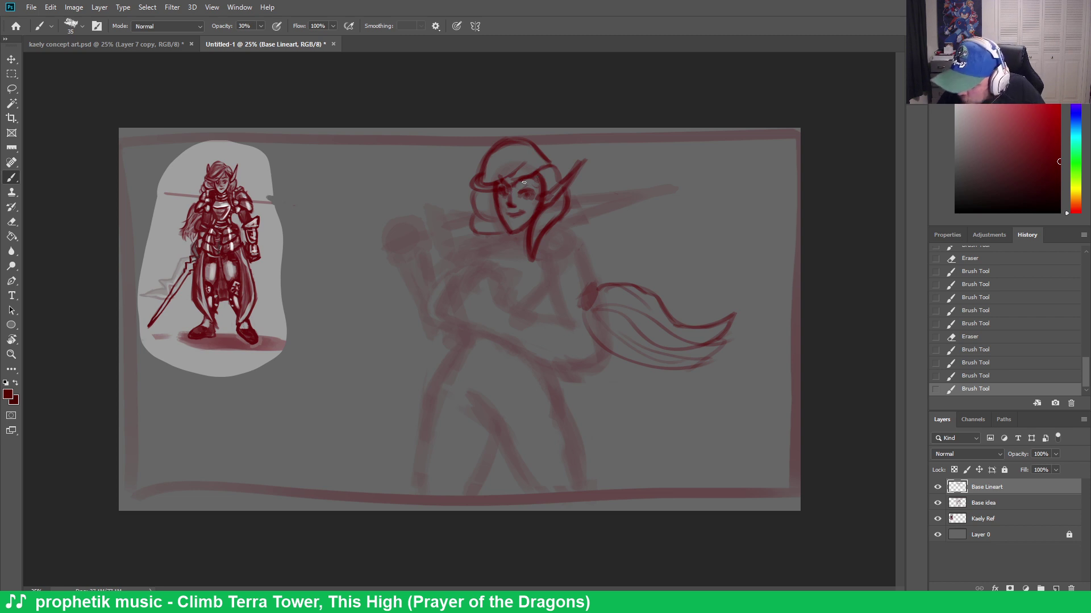
left_click_drag(524, 182, 547, 179)
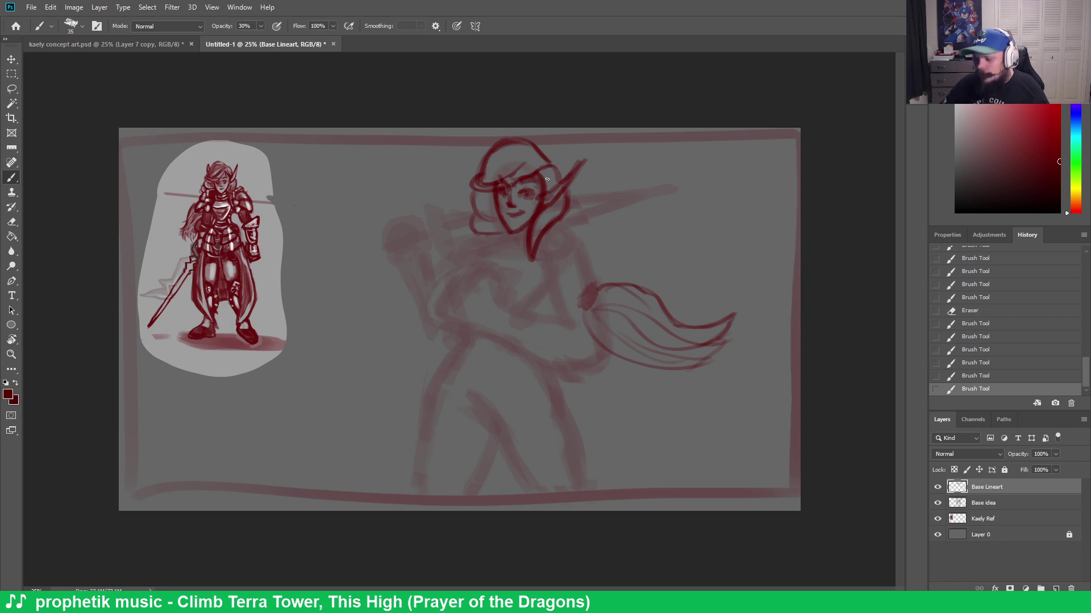
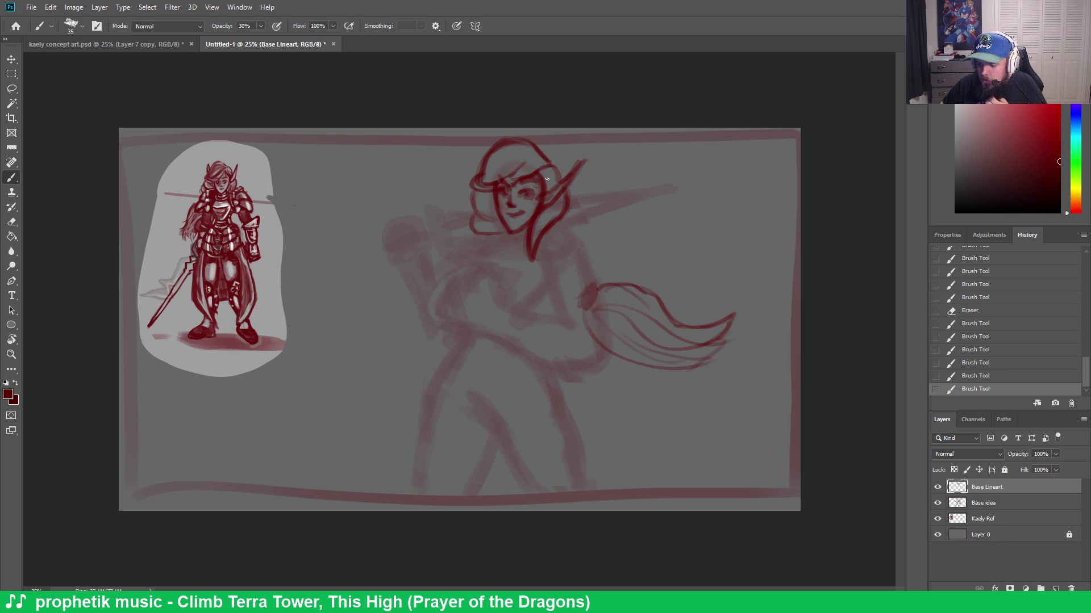
Erase the old hair contour and fringe over the forehead and redraw a lower crown with the fringe swept across it
key("e")
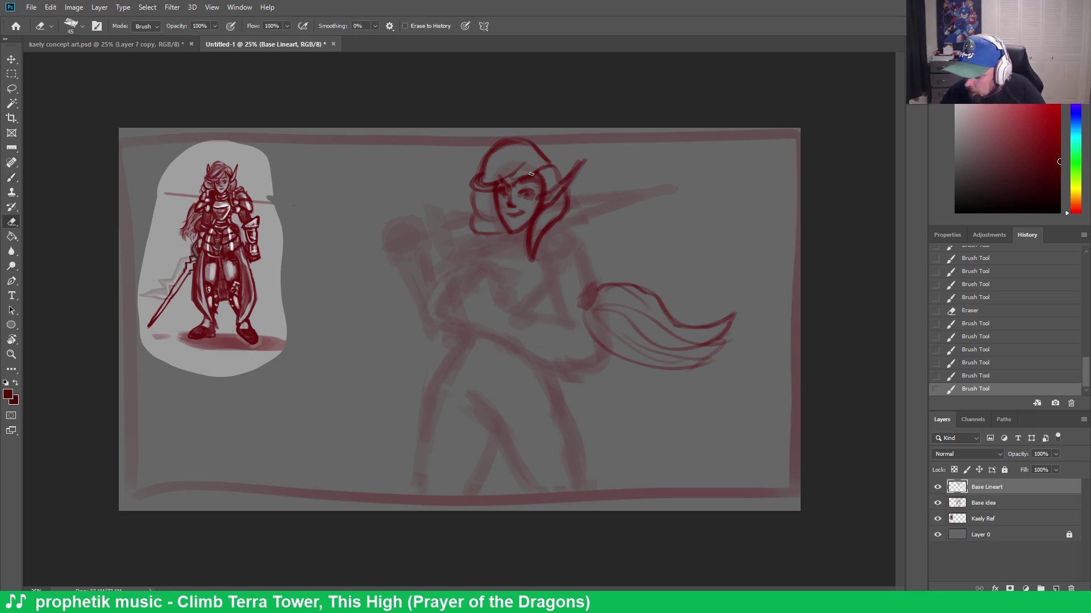
mouse_move(542, 159)
left_mouse_down()
mouse_move(511, 142)
mouse_move(506, 150)
mouse_move(514, 137)
mouse_move(545, 149)
mouse_move(534, 174)
mouse_move(514, 182)
left_mouse_up()
mouse_move(526, 179)
left_mouse_down()
mouse_move(481, 192)
mouse_move(511, 172)
mouse_move(492, 183)
mouse_move(508, 174)
mouse_move(476, 170)
mouse_move(471, 182)
mouse_move(556, 161)
mouse_move(509, 144)
mouse_move(495, 146)
mouse_move(480, 179)
left_mouse_up()
key("b")
mouse_move(489, 154)
left_mouse_down()
mouse_move(482, 173)
mouse_move(544, 163)
mouse_move(511, 180)
mouse_move(472, 178)
mouse_move(536, 160)
mouse_move(539, 149)
mouse_move(492, 161)
mouse_move(529, 146)
left_mouse_up()
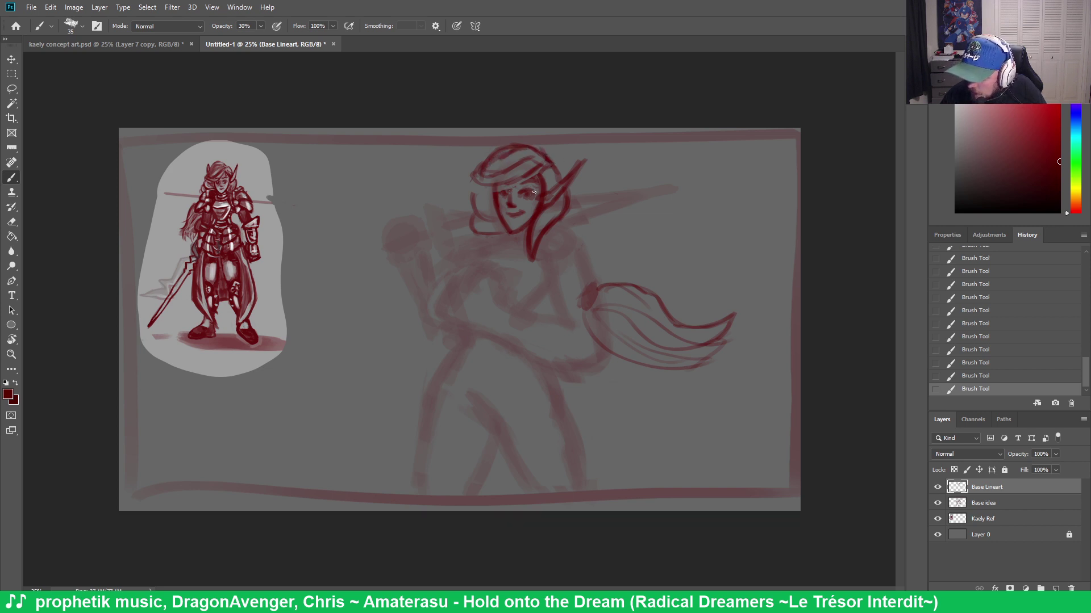
Select the facial features with the Lasso and move them 8 px right and 4 px up with Free Transform
key("l")
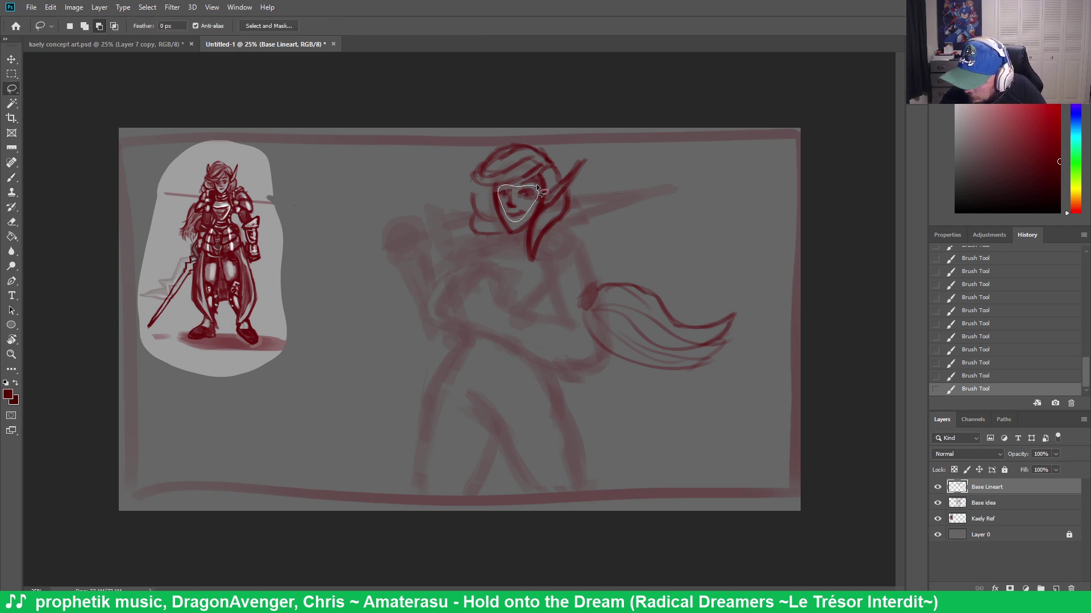
left_click_drag(536, 184, 536, 185)
key("Up")
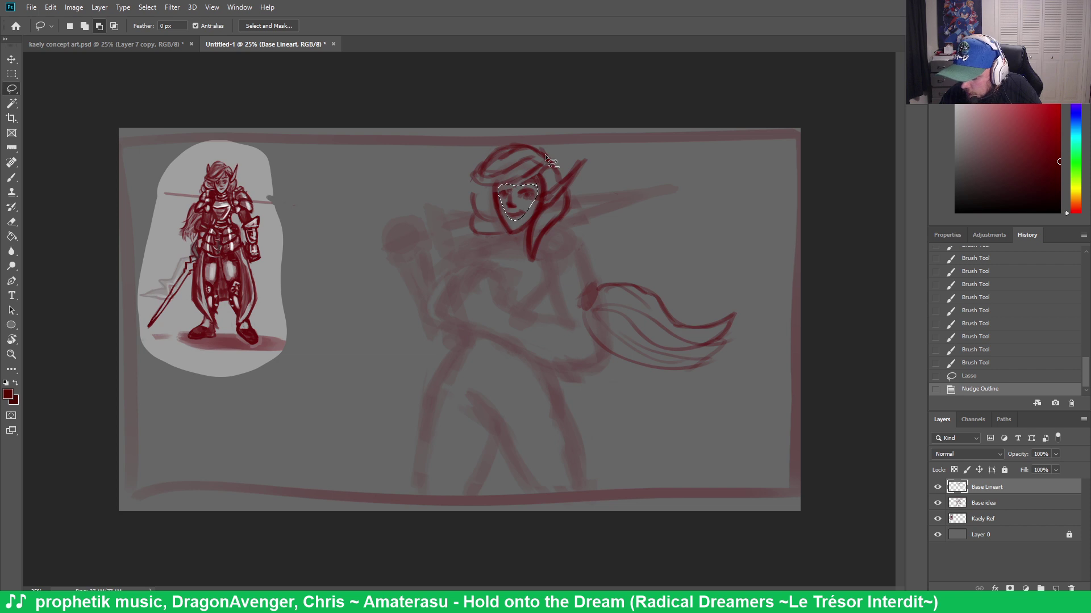
key("Down")
key("Down")
key("Down")
key("Down")
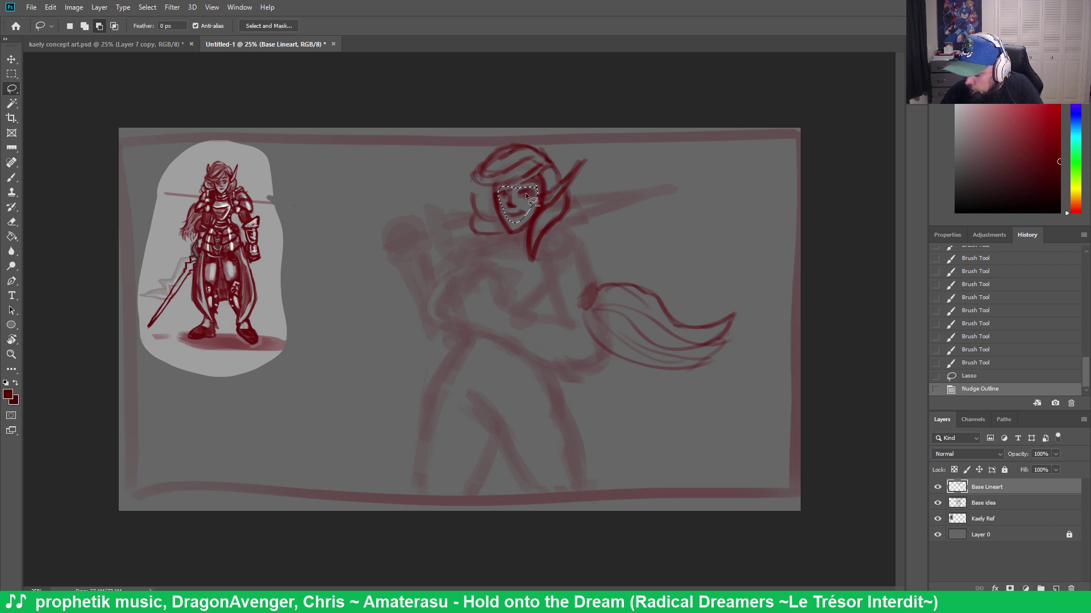
right_click(526, 192)
left_click(589, 299)
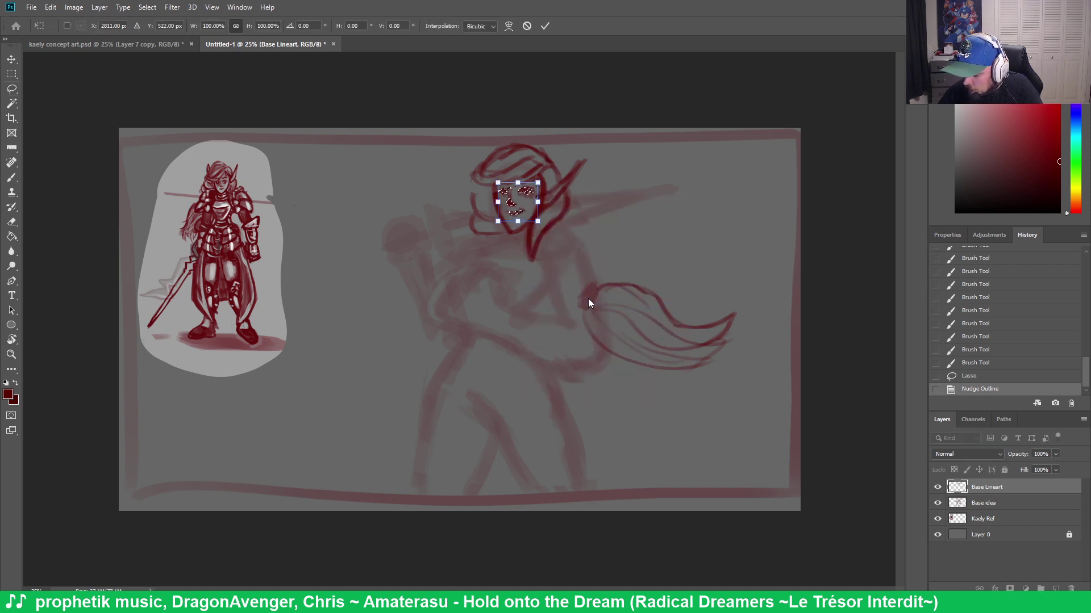
key("Right")
key("Right")
key("Right")
key("Right")
key("Right")
key("Right")
key("Right")
key("Right")
key("Up")
key("Up")
key("Up")
key("Up")
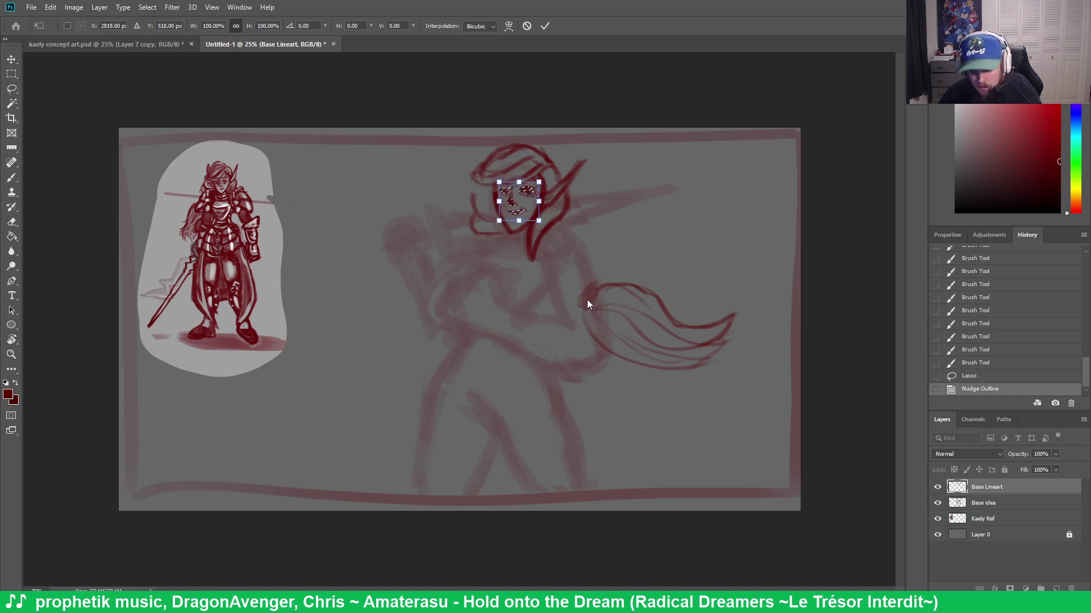
key("Return")
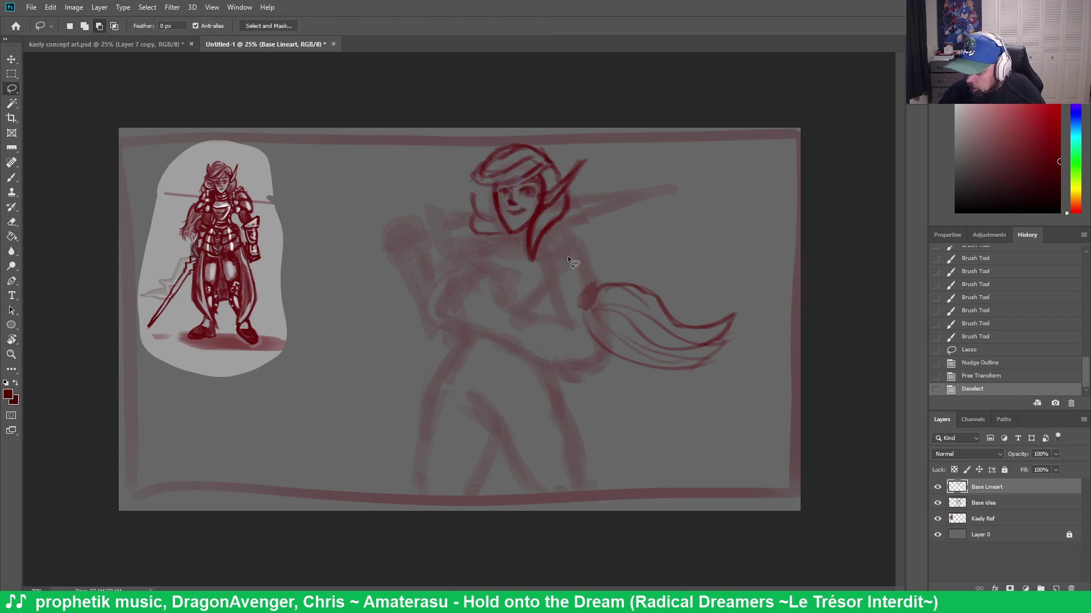
Strengthen the cheek edge and the hair lock framing the far side of the face, and trim the nose with the eraser
key("b")
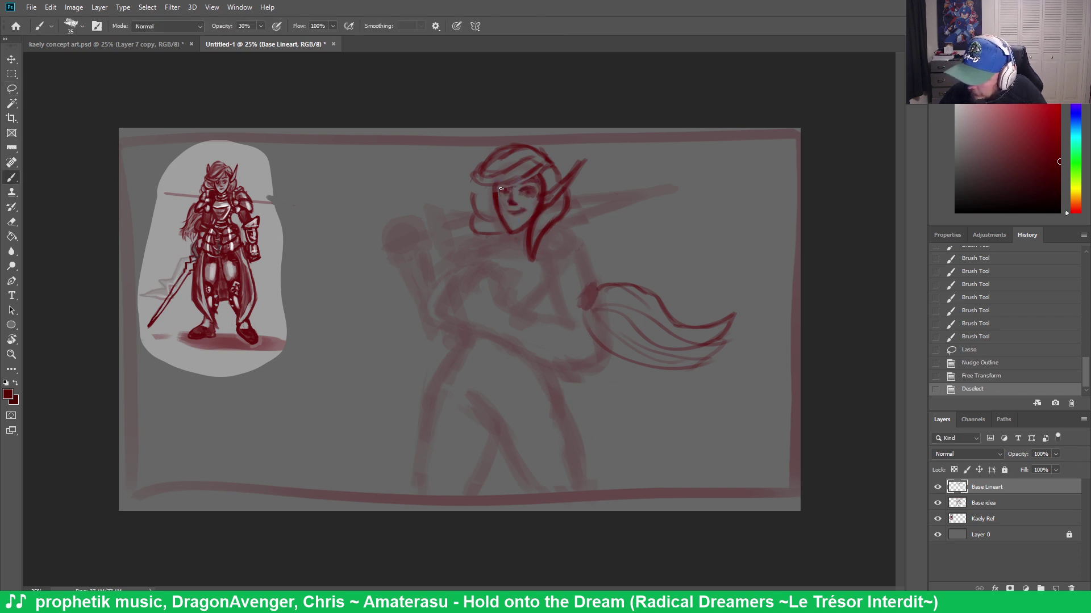
mouse_move(497, 200)
left_mouse_down()
mouse_move(484, 187)
mouse_move(472, 210)
mouse_move(489, 211)
left_mouse_up()
mouse_move(491, 205)
left_mouse_down()
mouse_move(478, 183)
mouse_move(489, 227)
mouse_move(470, 217)
mouse_move(531, 225)
mouse_move(489, 179)
mouse_move(475, 216)
mouse_move(481, 221)
mouse_move(487, 199)
mouse_move(493, 221)
left_mouse_up()
key("e")
key("b")
left_click_drag(479, 183, 472, 234)
mouse_move(476, 232)
left_mouse_down()
mouse_move(499, 223)
mouse_move(500, 189)
mouse_move(510, 187)
left_mouse_up()
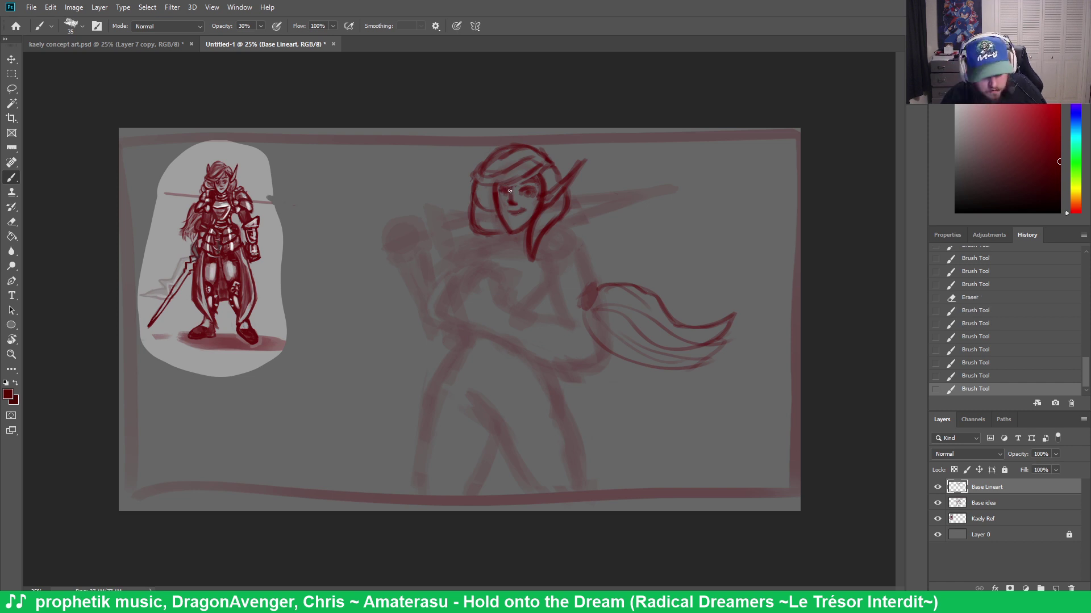
key("e")
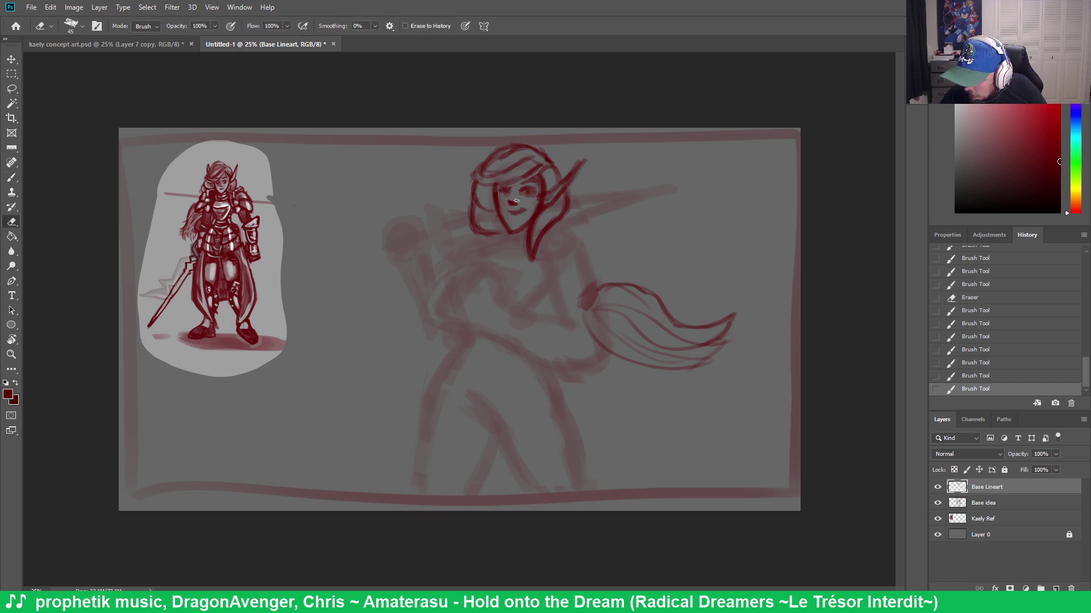
left_click_drag(516, 201, 518, 204)
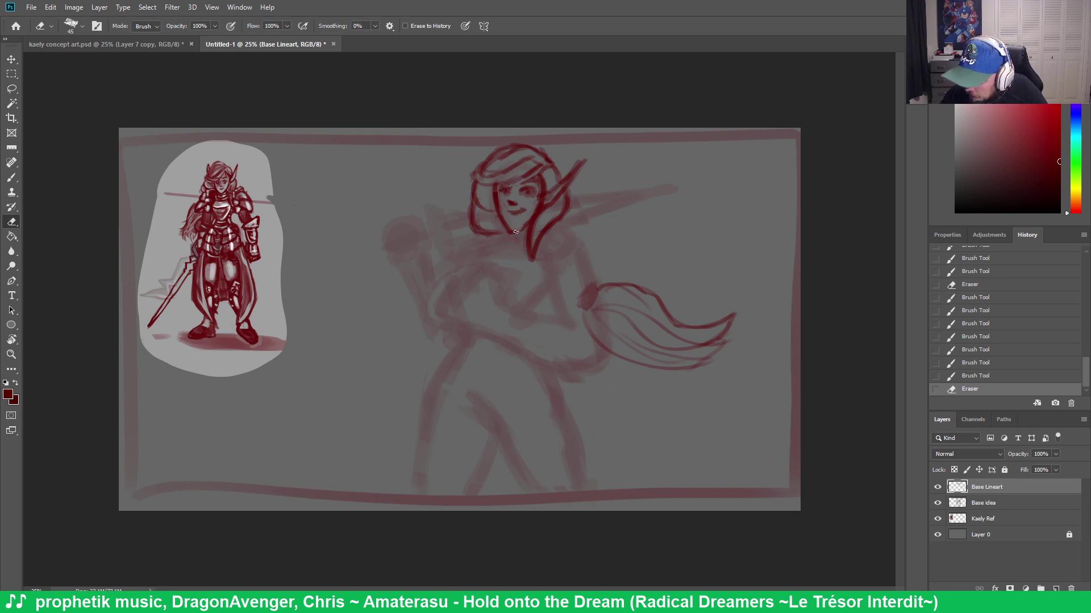
Try a shorter chin by erasing its tip and redrawing the jawline higher up
mouse_move(504, 224)
left_mouse_down()
mouse_move(497, 196)
mouse_move(518, 230)
left_mouse_up()
key("b")
left_click_drag(512, 220, 525, 224)
left_click_drag(515, 223, 526, 235)
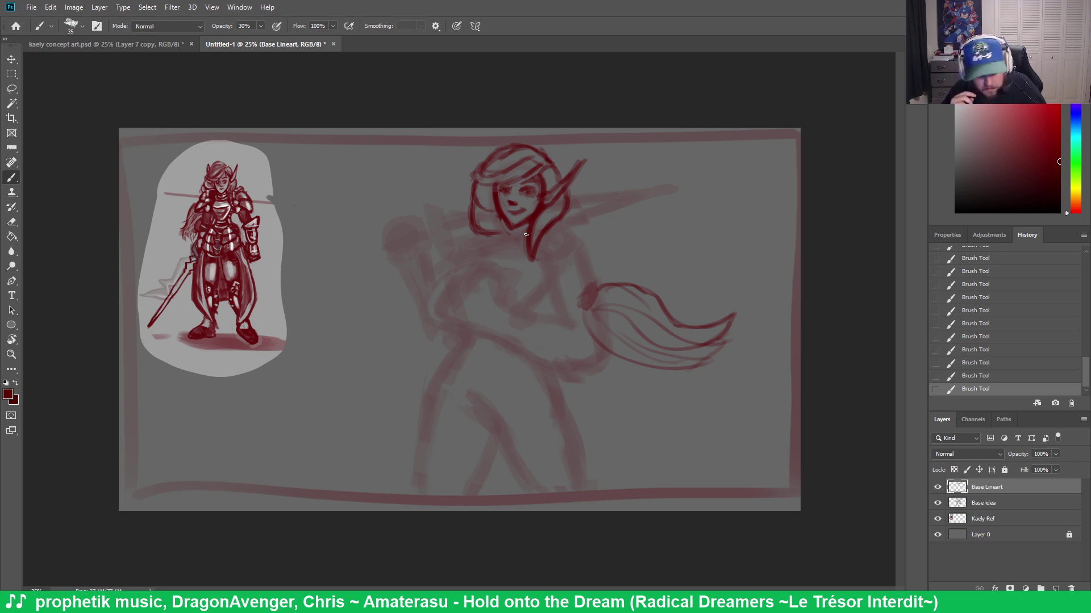
Undo the chin rework back to before its tip was erased
key("ctrl+z")
key("ctrl+z")
key("ctrl+z")
key("ctrl+z")
key("ctrl+z")
key("ctrl+z")
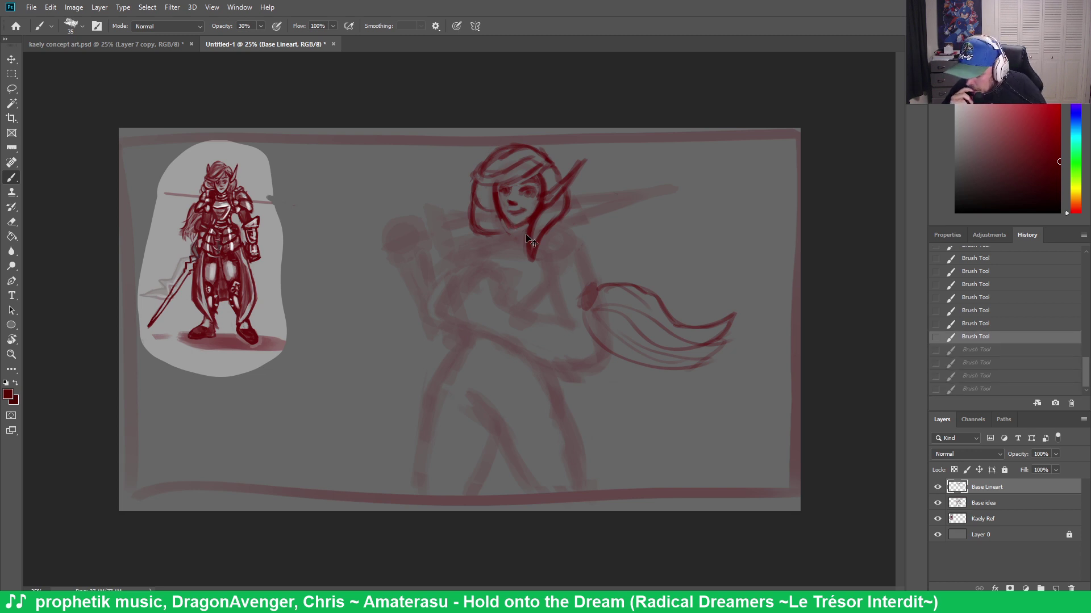
key("ctrl+z")
key("ctrl+z")
key("ctrl+z")
key("ctrl+z")
key("ctrl+z")
key("ctrl+z")
key("ctrl+z")
key("ctrl+z")
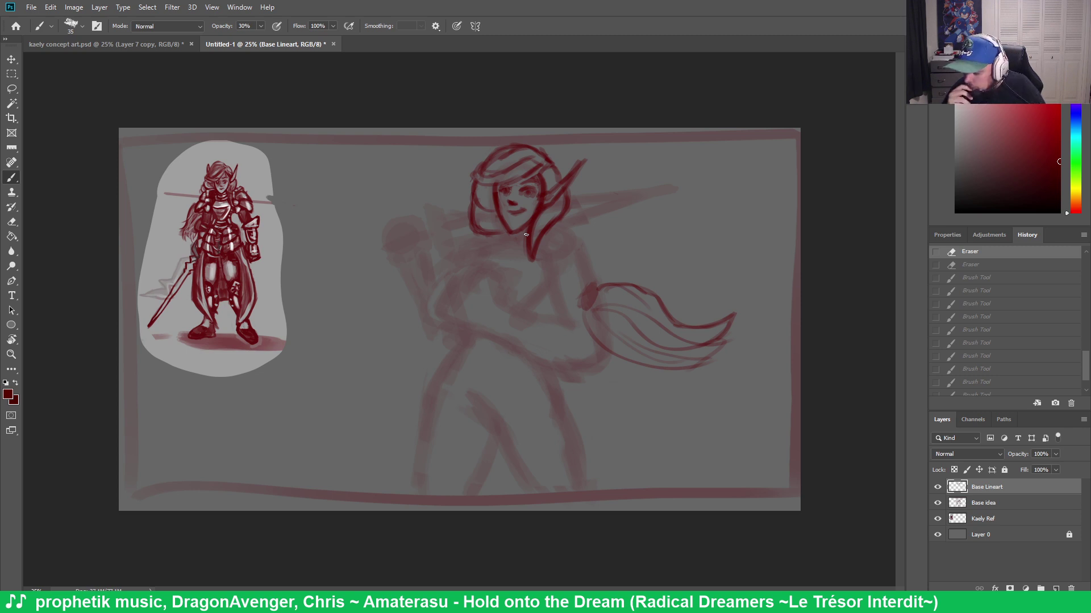
Trim the jaw and chin edge with the eraser and redraw the chin outline
key("e")
left_click_drag(521, 233, 499, 203)
key("b")
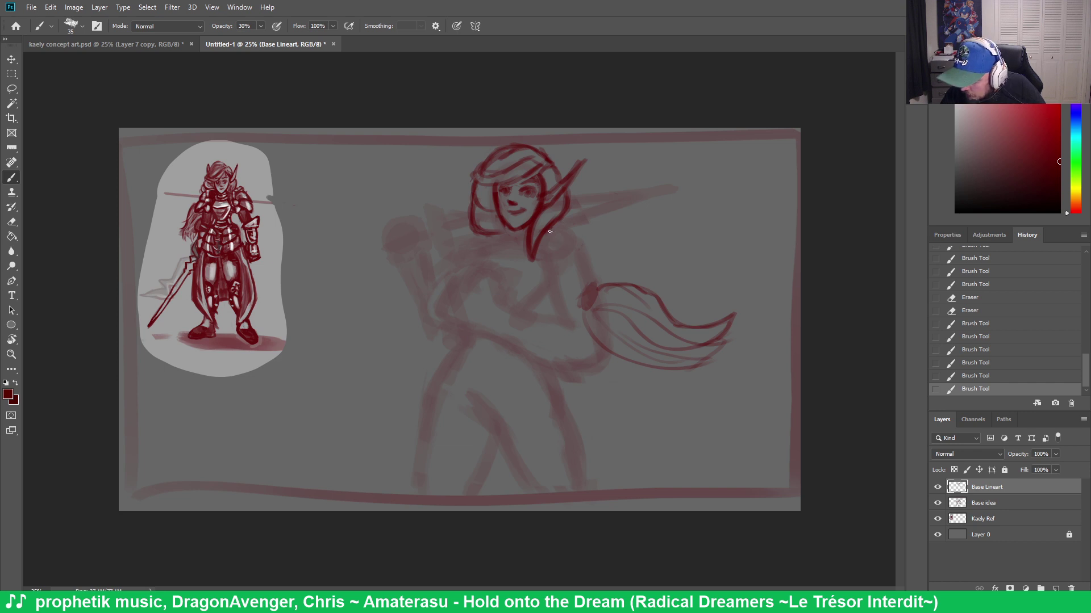
Draw the rounded shoulder, the upper arm and the bent elbow on the ponytail side of the body
mouse_move(550, 232)
left_mouse_down()
mouse_move(565, 228)
mouse_move(565, 253)
mouse_move(541, 255)
mouse_move(567, 236)
left_mouse_up()
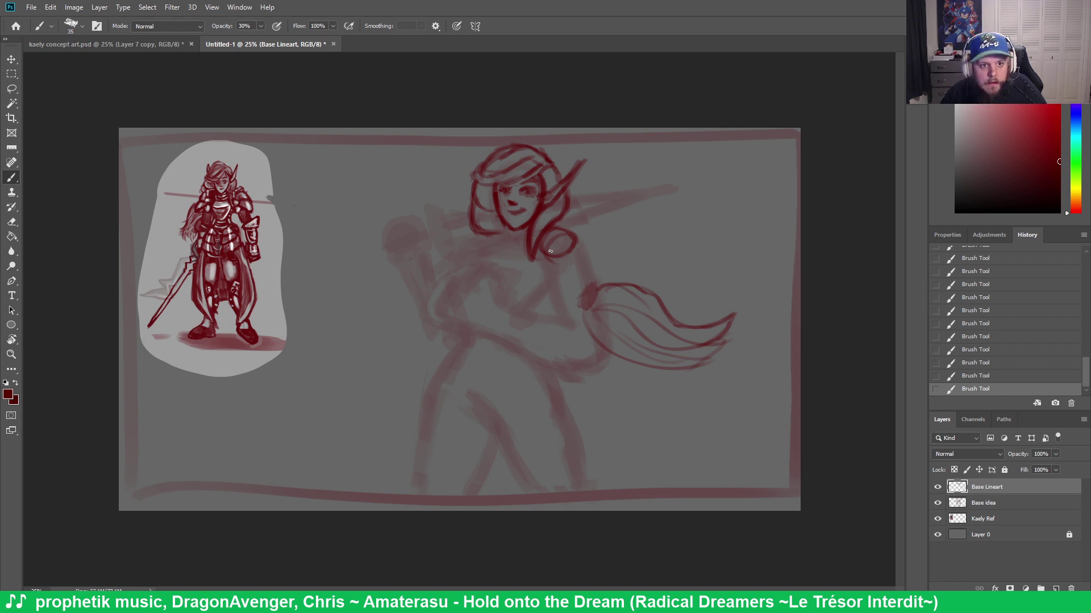
mouse_move(572, 234)
left_mouse_down()
mouse_move(583, 255)
mouse_move(547, 248)
mouse_move(561, 265)
mouse_move(581, 246)
mouse_move(585, 271)
mouse_move(569, 272)
mouse_move(550, 240)
mouse_move(557, 246)
mouse_move(545, 247)
mouse_move(583, 270)
mouse_move(581, 245)
mouse_move(561, 231)
mouse_move(551, 247)
mouse_move(587, 249)
mouse_move(595, 277)
mouse_move(584, 264)
mouse_move(578, 309)
mouse_move(574, 275)
mouse_move(567, 277)
mouse_move(574, 318)
mouse_move(556, 284)
mouse_move(582, 316)
mouse_move(587, 283)
mouse_move(580, 315)
mouse_move(559, 314)
mouse_move(602, 317)
mouse_move(607, 347)
left_mouse_up()
mouse_move(596, 298)
left_mouse_down()
mouse_move(603, 355)
mouse_move(582, 363)
mouse_move(596, 355)
mouse_move(559, 354)
left_mouse_up()
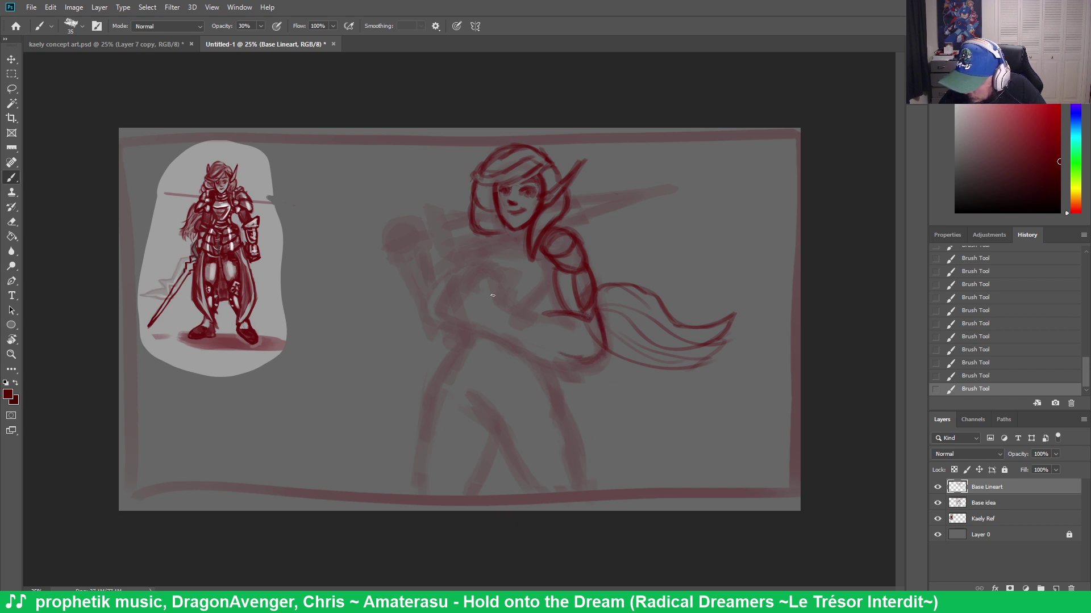
left_click_drag(456, 332, 549, 351)
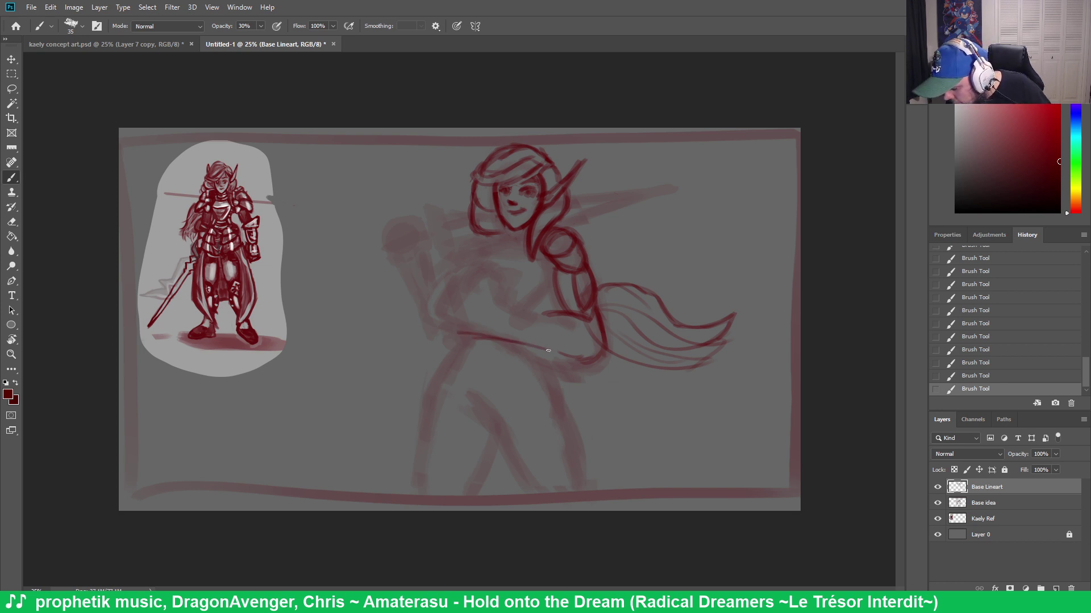
key("ctrl+z")
key("ctrl+z")
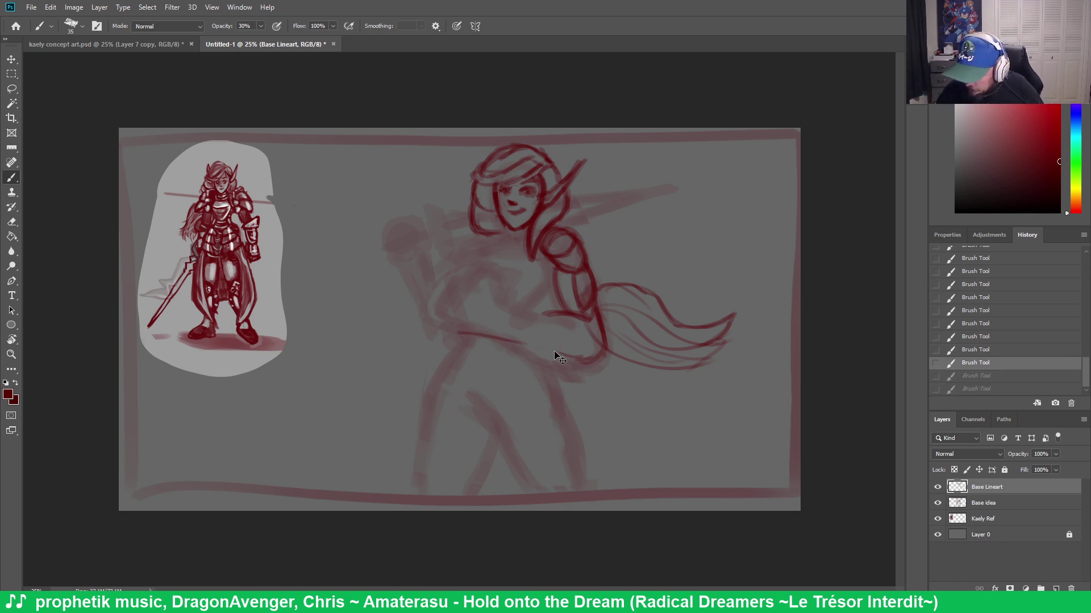
key("ctrl+z")
Draw the forearm's lower and upper edges across the waist and outline the rounded hand at its end
mouse_move(453, 320)
left_mouse_down()
mouse_move(510, 331)
mouse_move(476, 321)
mouse_move(517, 318)
mouse_move(513, 331)
mouse_move(571, 353)
left_mouse_up()
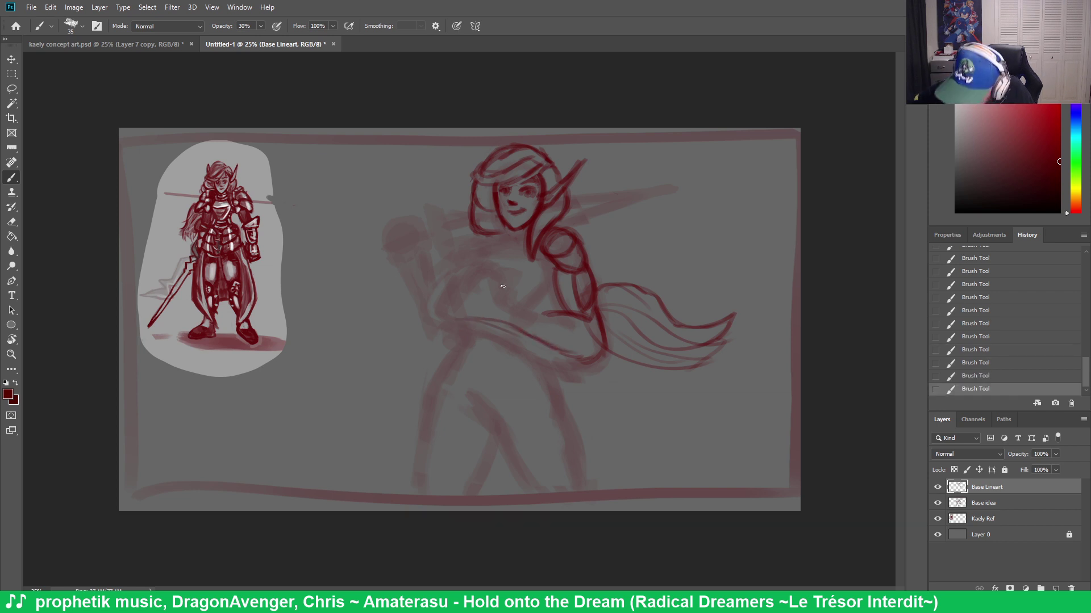
mouse_move(468, 317)
left_mouse_down()
mouse_move(447, 309)
mouse_move(440, 292)
mouse_move(449, 275)
mouse_move(488, 263)
mouse_move(519, 306)
mouse_move(556, 309)
left_mouse_up()
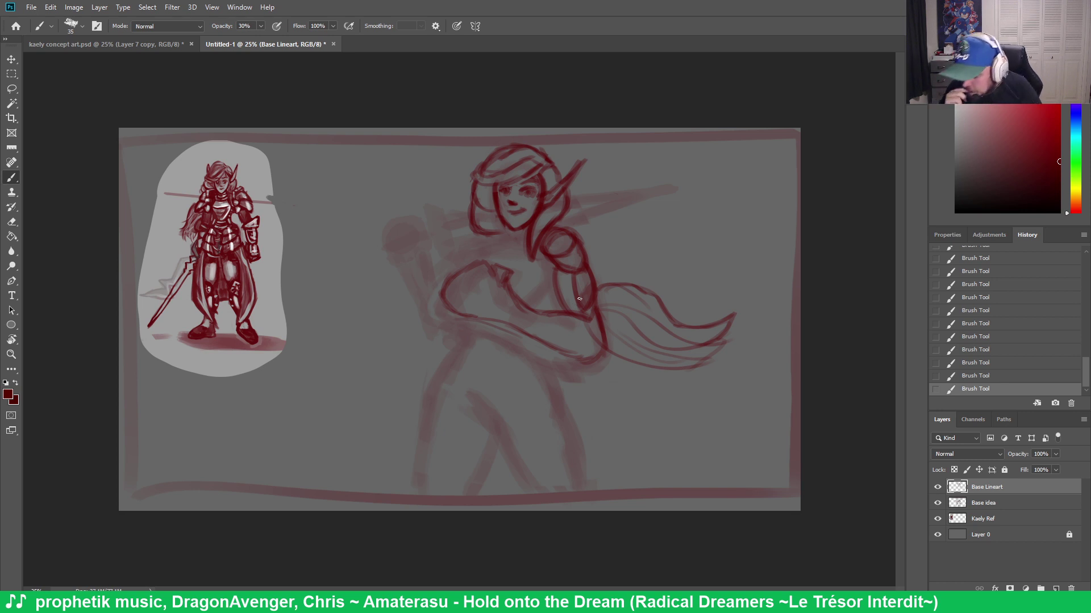
left_click_drag(507, 278, 534, 313)
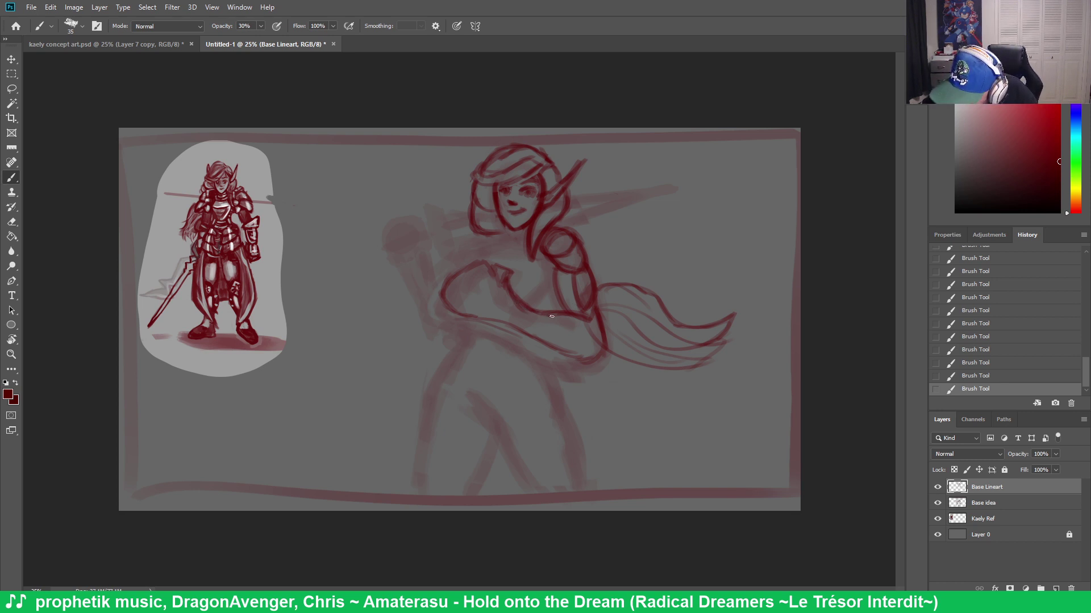
Sketch raised fingers on the hand in front of the chest and erase the outer ones down to short stubs
mouse_move(496, 276)
left_mouse_down()
mouse_move(470, 236)
mouse_move(476, 268)
mouse_move(472, 232)
left_mouse_up()
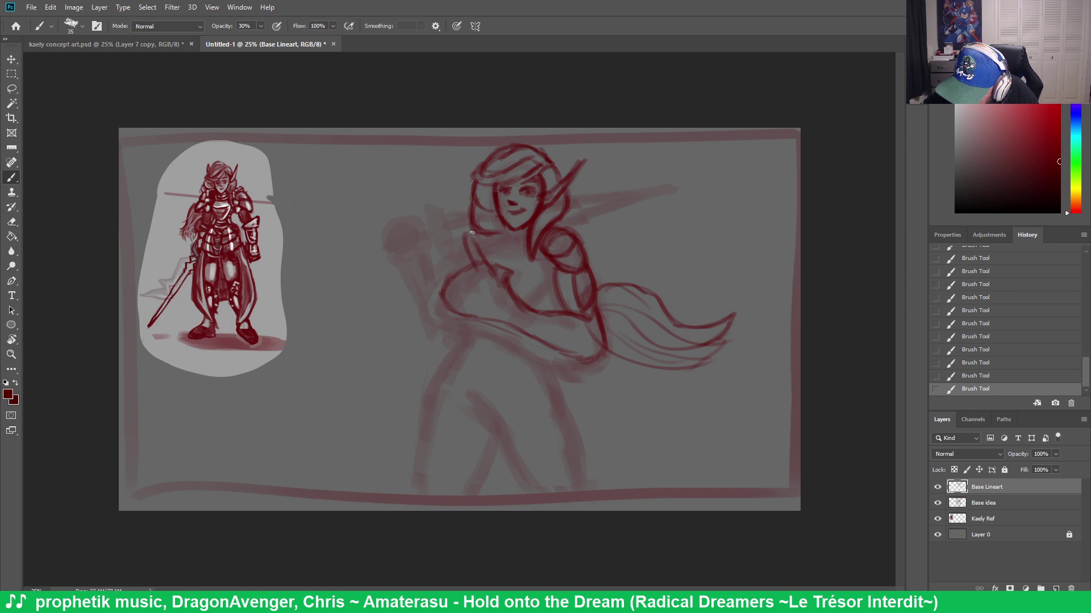
mouse_move(513, 282)
left_mouse_down()
mouse_move(514, 250)
mouse_move(496, 270)
mouse_move(502, 245)
mouse_move(511, 243)
mouse_move(497, 270)
mouse_move(516, 256)
mouse_move(515, 238)
mouse_move(462, 257)
mouse_move(453, 209)
mouse_move(488, 263)
left_mouse_up()
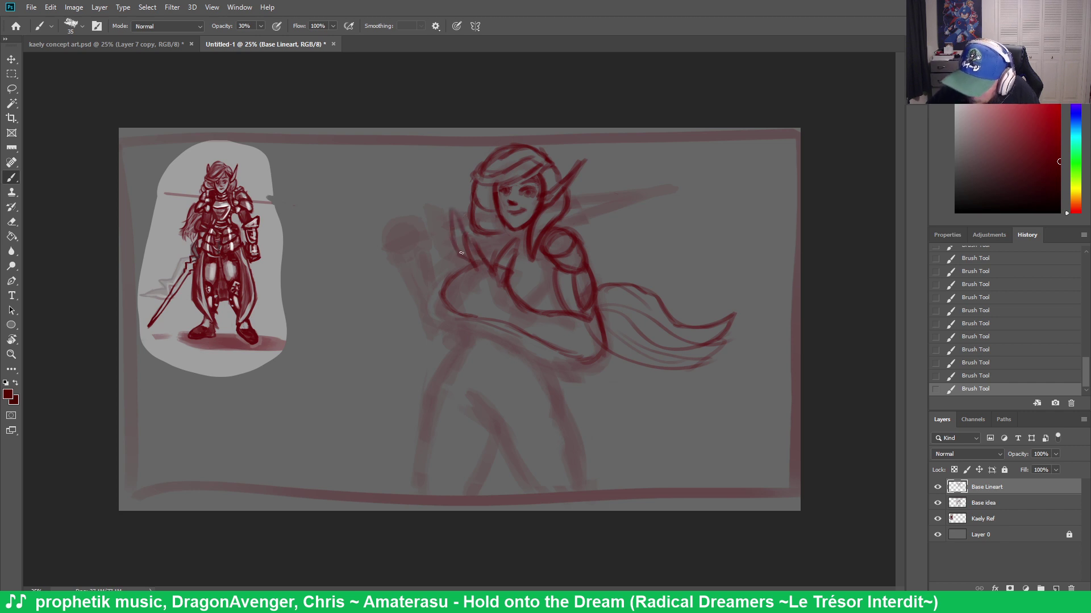
key("e")
left_click_drag(459, 250, 483, 251)
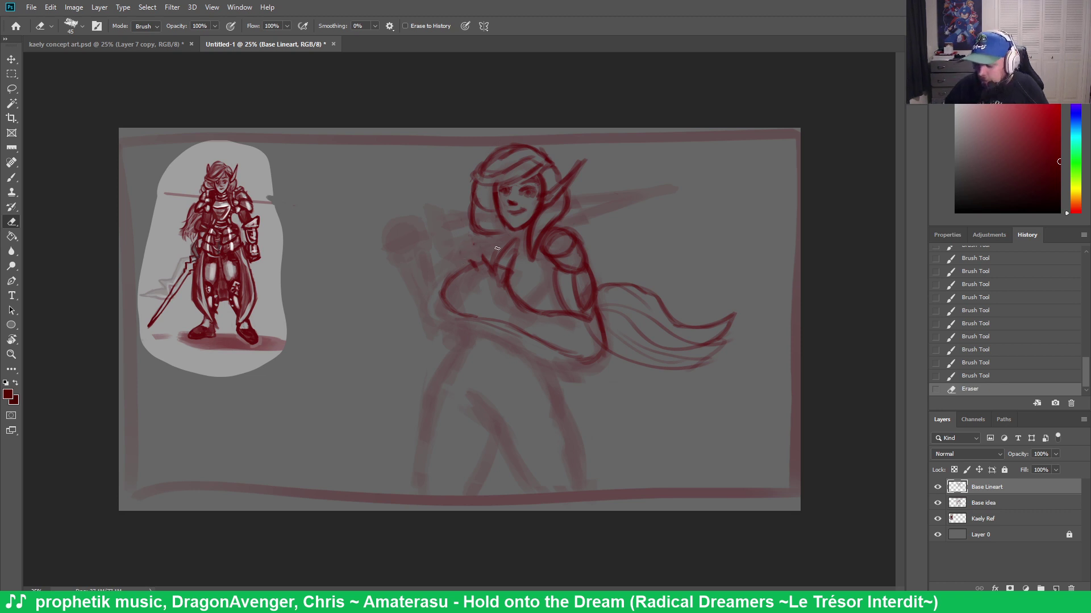
Draw short curled knuckles along the top of the hand and darken the back of the hand
key("b")
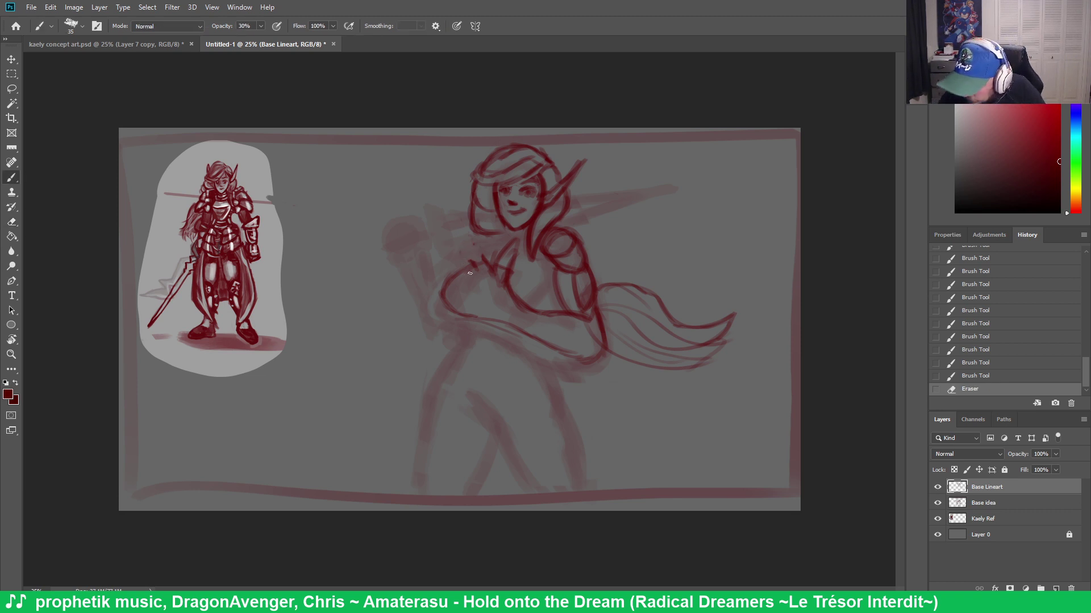
left_click_drag(470, 267, 480, 258)
mouse_move(473, 265)
left_mouse_down()
mouse_move(486, 250)
mouse_move(477, 261)
left_mouse_up()
mouse_move(470, 266)
left_mouse_down()
mouse_move(476, 257)
mouse_move(456, 282)
mouse_move(442, 277)
mouse_move(444, 292)
left_mouse_up()
left_click_drag(445, 276, 439, 291)
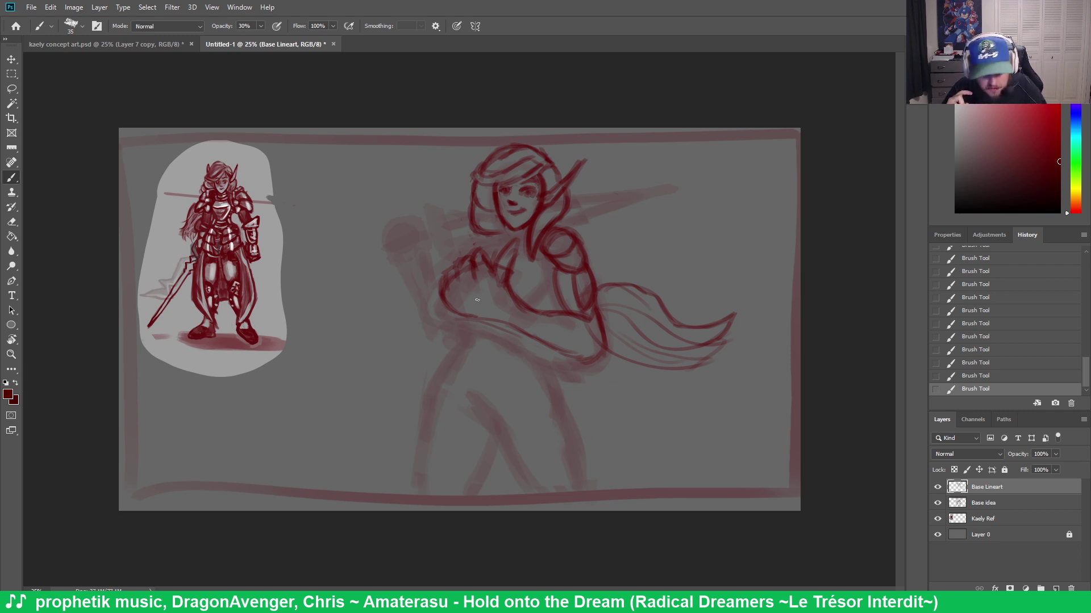
Try long pointed fingers rising from the knuckles and erase them again
left_click_drag(482, 253, 468, 226)
left_click_drag(458, 267, 443, 232)
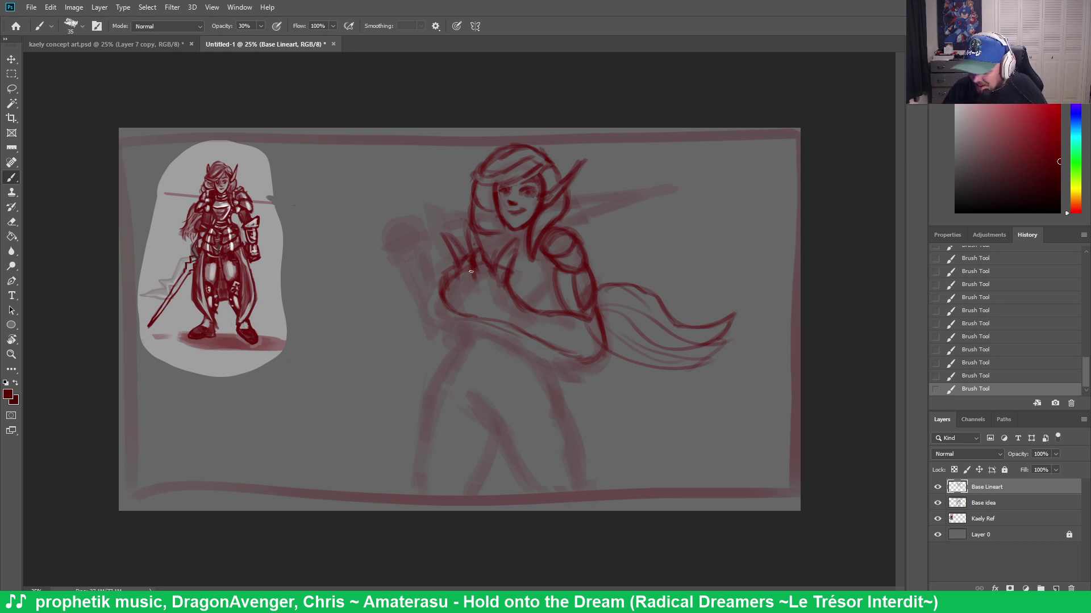
key("r")
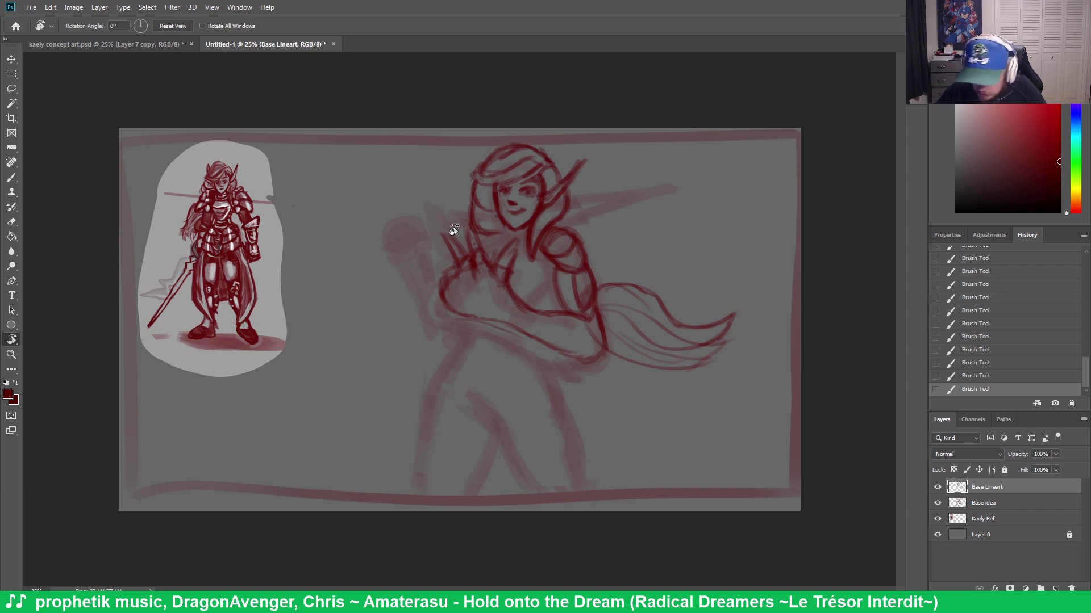
key("e")
mouse_move(452, 232)
left_mouse_down()
mouse_move(454, 260)
mouse_move(461, 238)
mouse_move(476, 245)
mouse_move(468, 227)
mouse_move(479, 243)
mouse_move(496, 235)
mouse_move(463, 214)
mouse_move(485, 241)
mouse_move(471, 229)
mouse_move(523, 246)
mouse_move(467, 249)
mouse_move(463, 261)
mouse_move(471, 233)
mouse_move(473, 265)
mouse_move(484, 253)
mouse_move(491, 262)
mouse_move(474, 254)
mouse_move(440, 291)
left_mouse_up()
Redraw the outer contour of the fist and replace the remaining raised finger with a short curled one
key("b")
left_click_drag(442, 294, 468, 316)
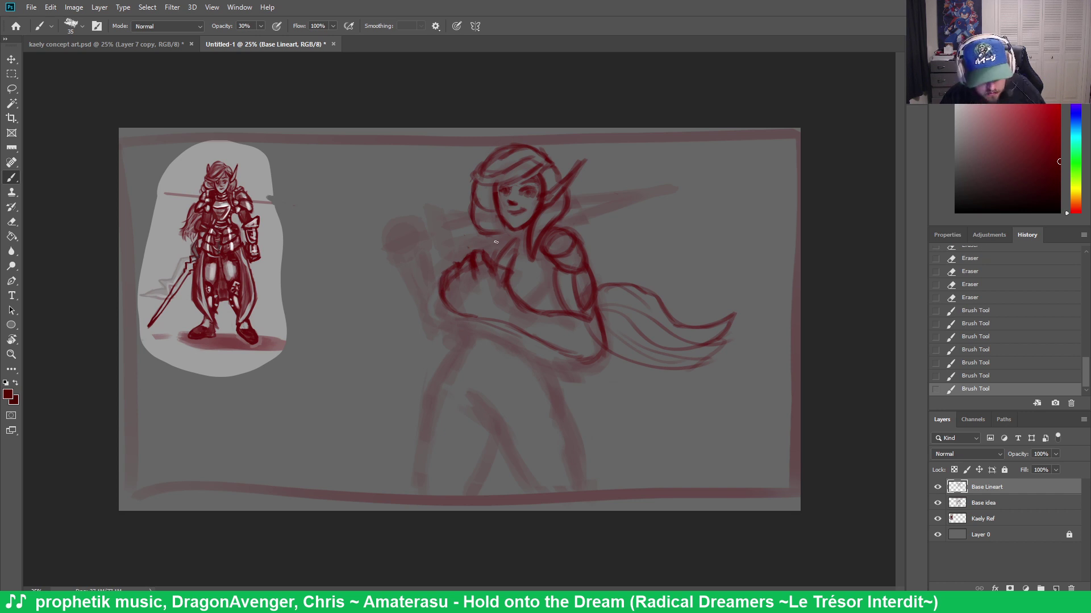
key("e")
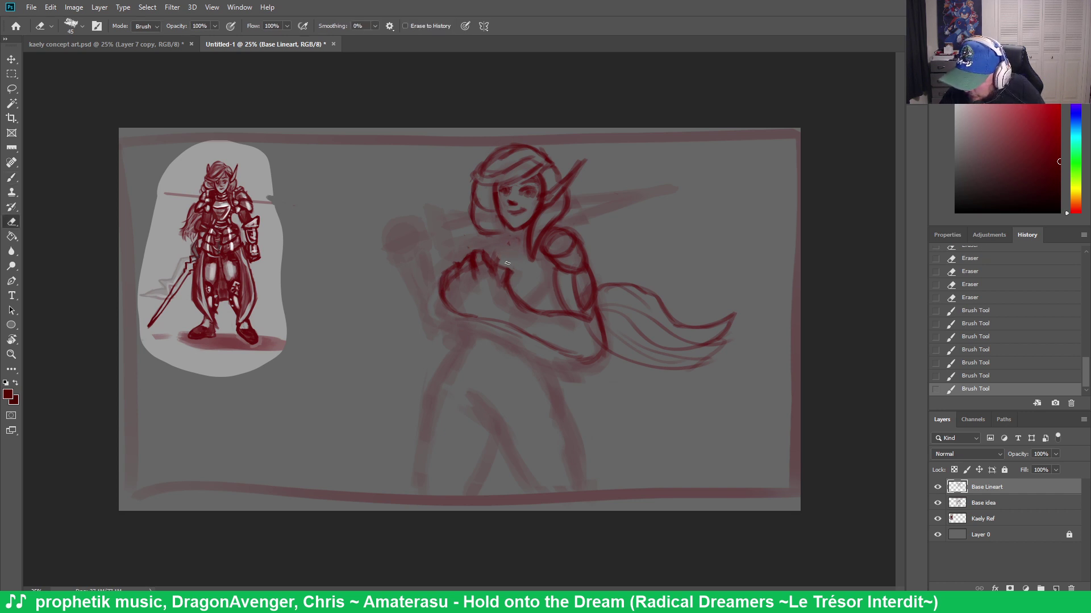
left_click_drag(507, 263, 519, 262)
key("b")
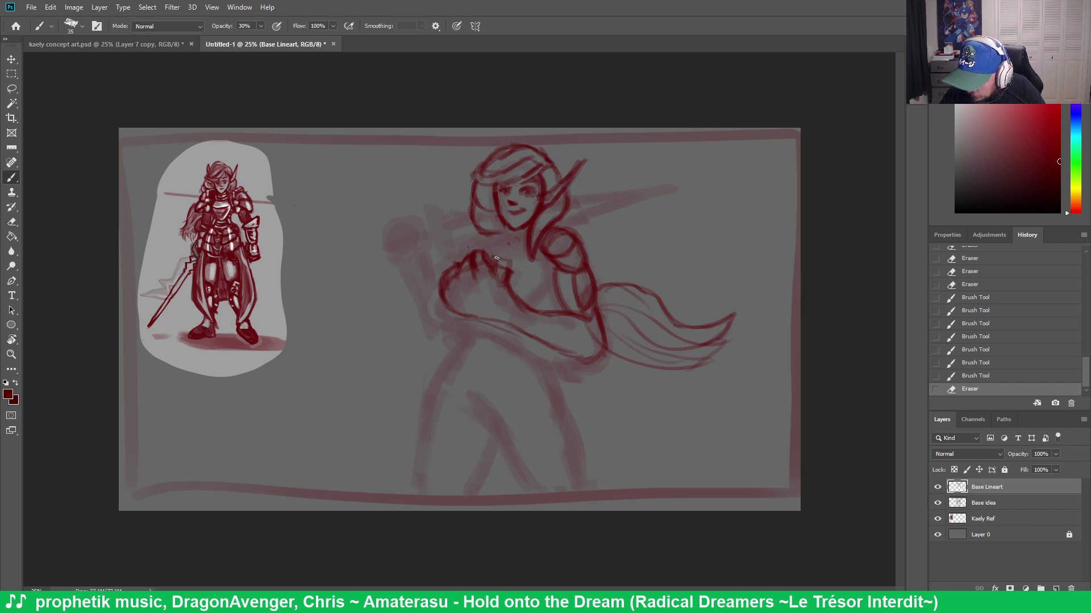
left_click_drag(495, 255, 504, 238)
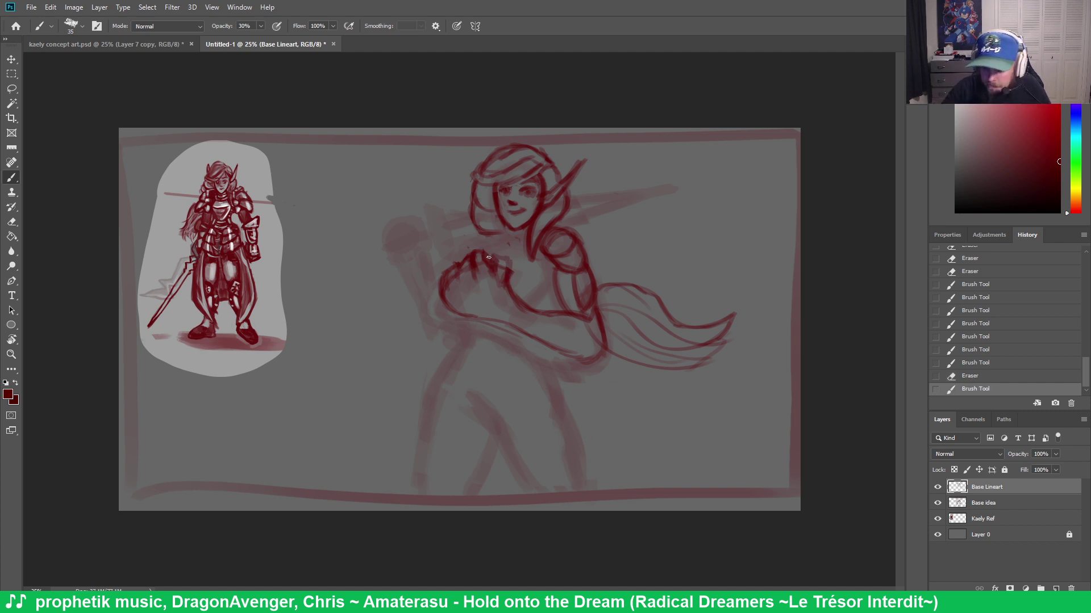
key("l")
left_click_drag(509, 247, 509, 249)
right_click(521, 290)
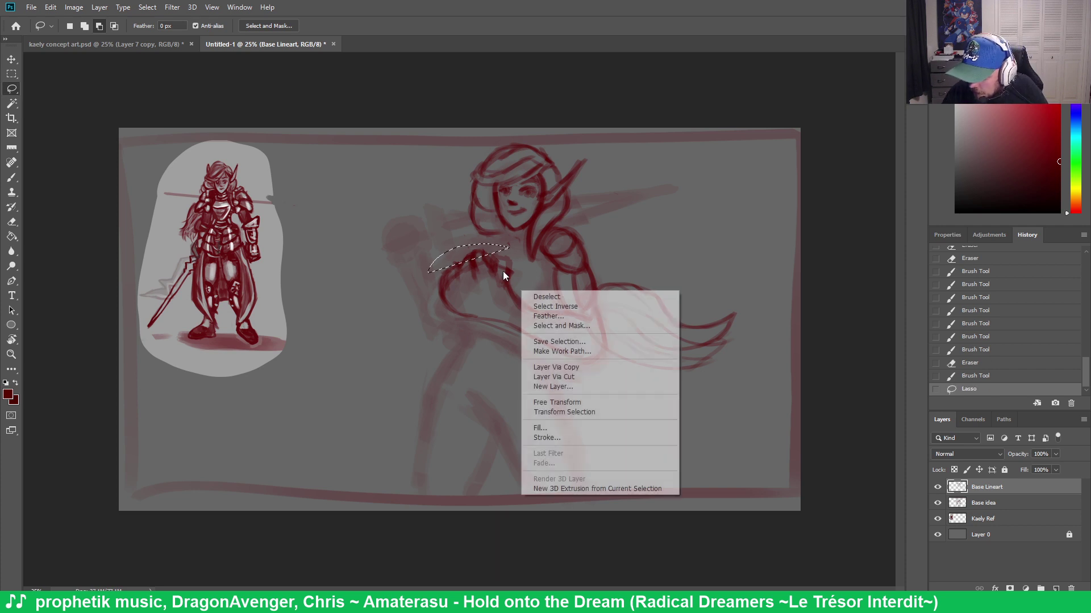
left_click(427, 340)
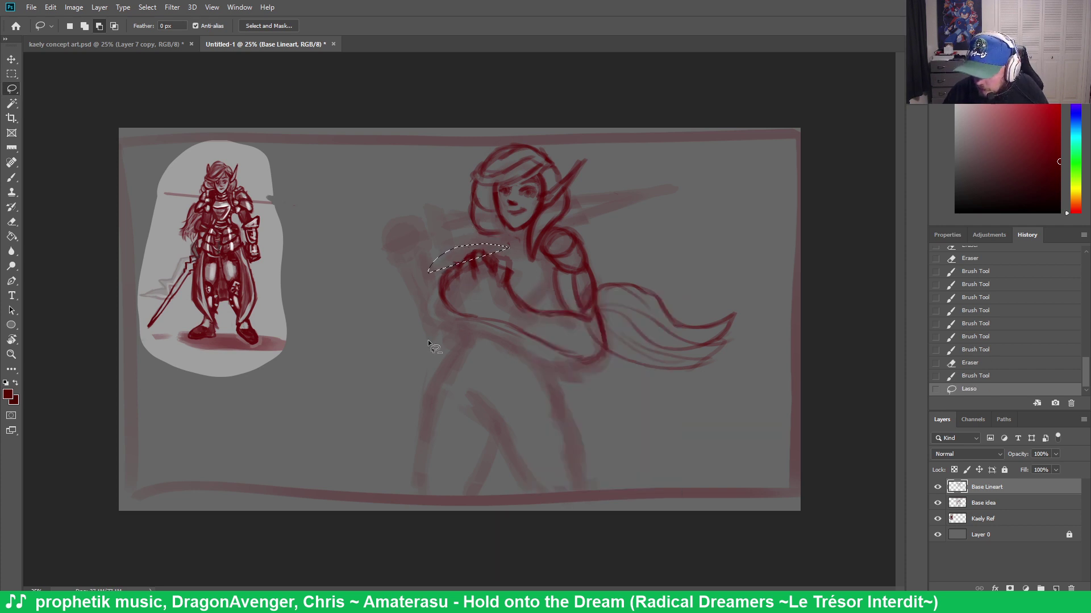
left_click(427, 270)
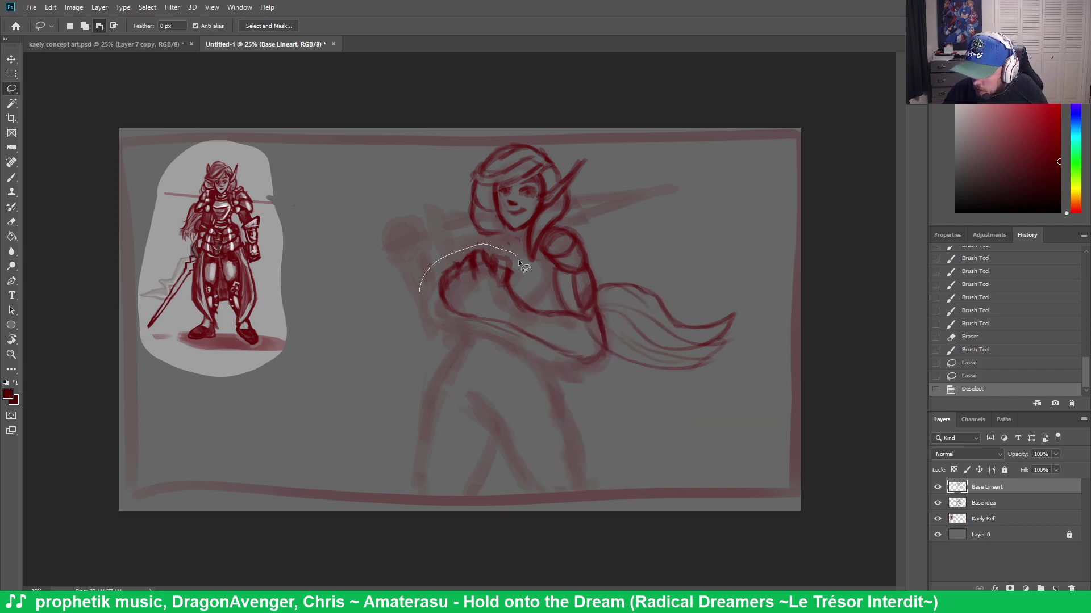
Lasso the whole fist in front of the chest and make it slightly smaller with Free Transform
mouse_move(518, 260)
left_mouse_down()
mouse_move(523, 302)
mouse_move(467, 334)
mouse_move(422, 298)
left_mouse_up()
right_click(476, 285)
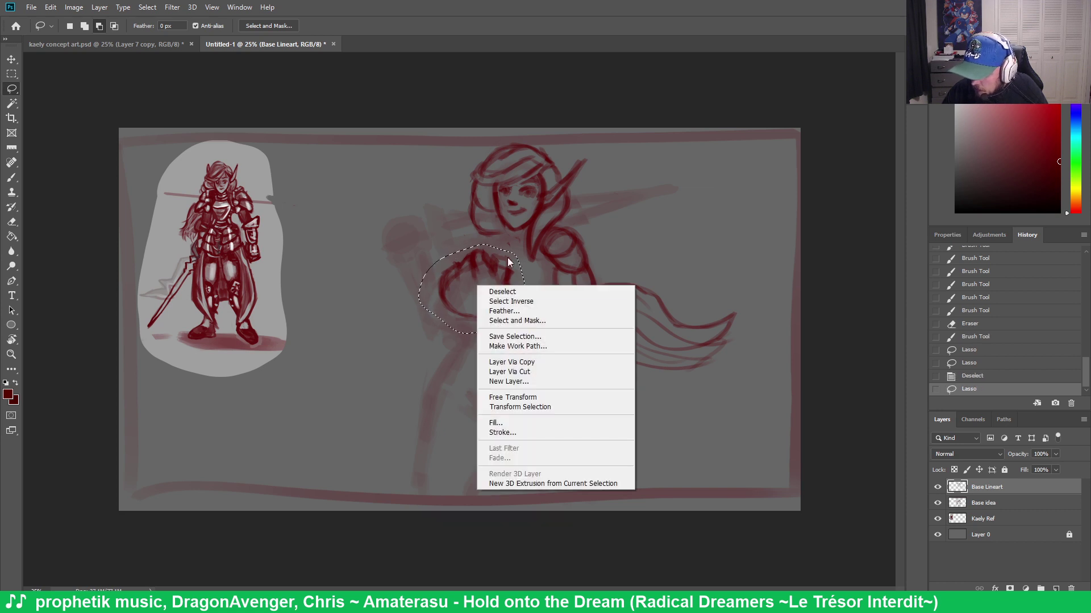
left_click(520, 407)
mouse_move(523, 245)
left_mouse_down()
mouse_move(499, 271)
mouse_move(506, 281)
mouse_move(490, 275)
mouse_move(502, 284)
mouse_move(492, 268)
left_mouse_up()
key("Return")
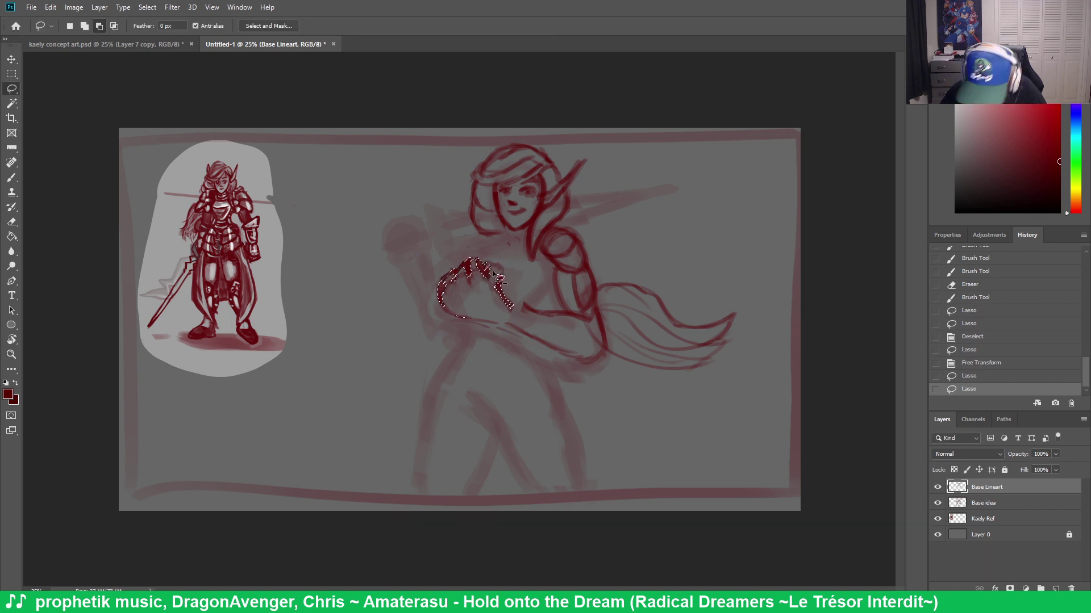
Move the selected fist lines sideways toward the forearm to shorten the hand and clear the selection
left_click(11, 59)
mouse_move(485, 269)
left_mouse_down()
mouse_move(507, 263)
mouse_move(501, 271)
left_mouse_up()
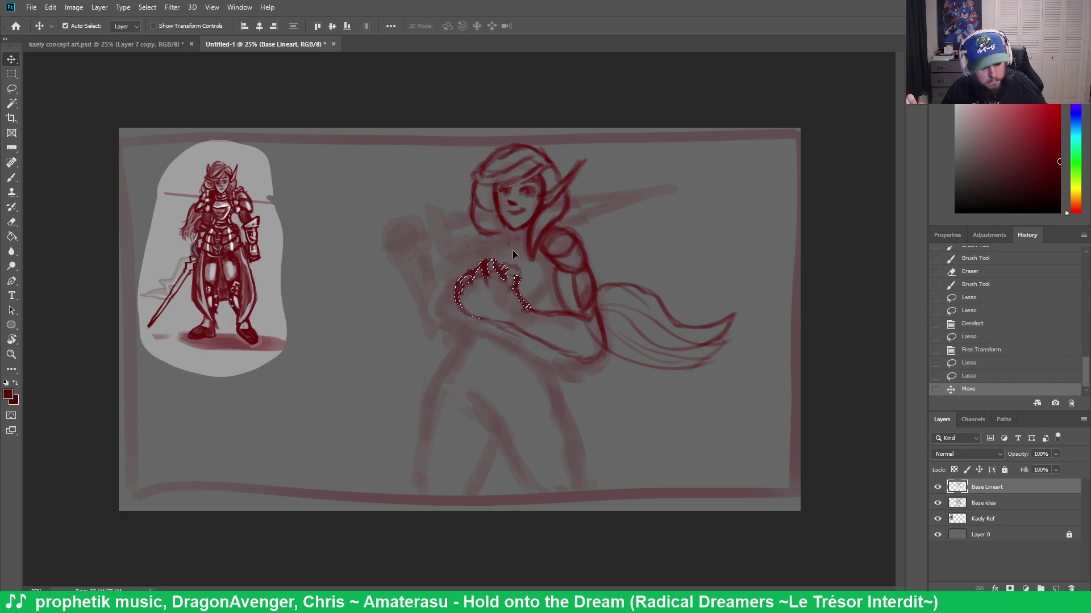
key("ctrl+d")
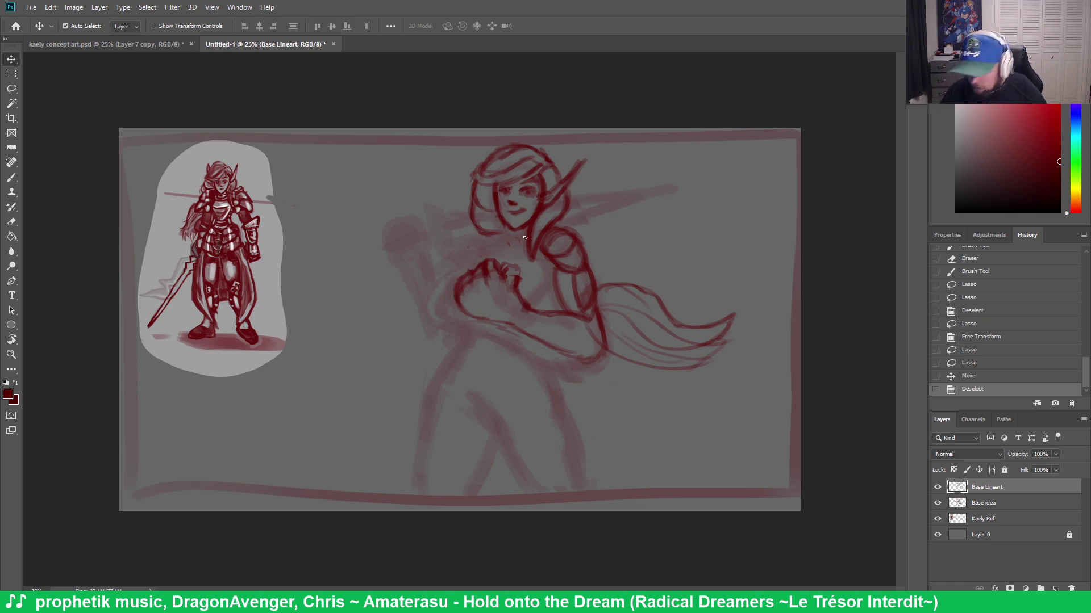
Brush darker curled finger lines over the faded end of the fist nearest the wrist
key("b")
mouse_move(507, 267)
left_mouse_down()
mouse_move(523, 278)
mouse_move(503, 272)
left_mouse_up()
left_click_drag(502, 271, 519, 277)
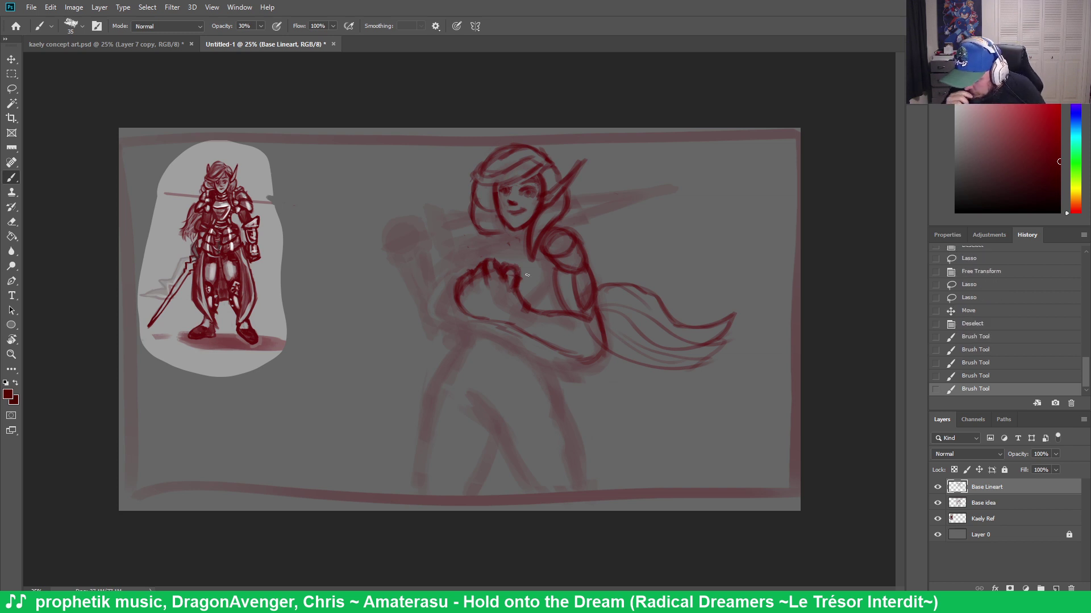
Sketch the far shoulder as a small round form above the fist with a curved line joining it to the neck
mouse_move(470, 249)
left_mouse_down()
mouse_move(461, 248)
mouse_move(483, 263)
mouse_move(467, 254)
mouse_move(487, 250)
mouse_move(469, 249)
mouse_move(480, 245)
left_mouse_up()
key("ctrl+z")
left_click_drag(478, 243, 503, 233)
left_click_drag(502, 235, 505, 233)
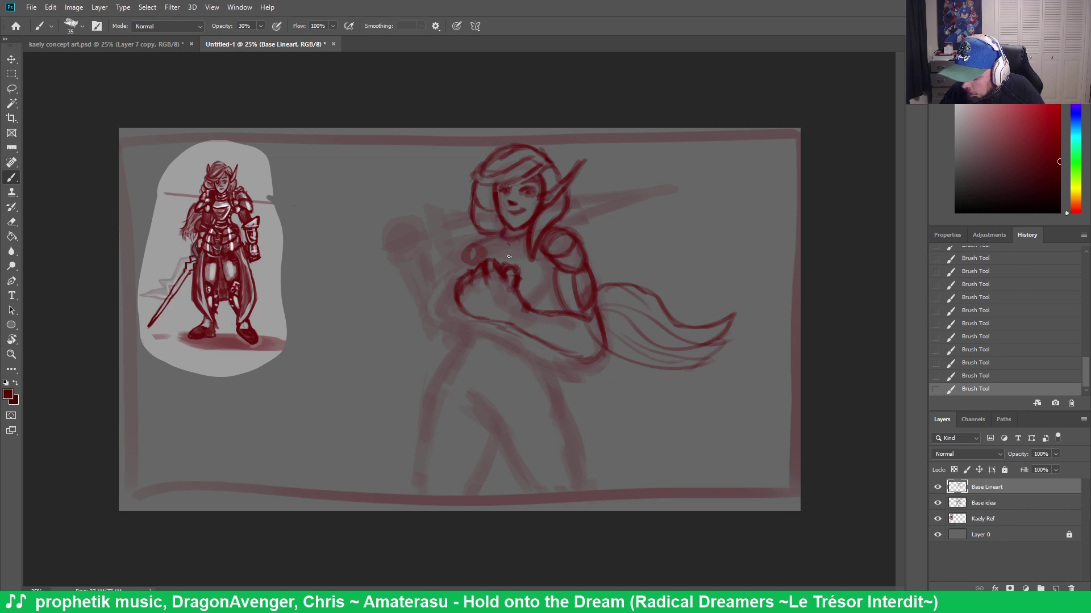
left_click_drag(503, 239, 476, 246)
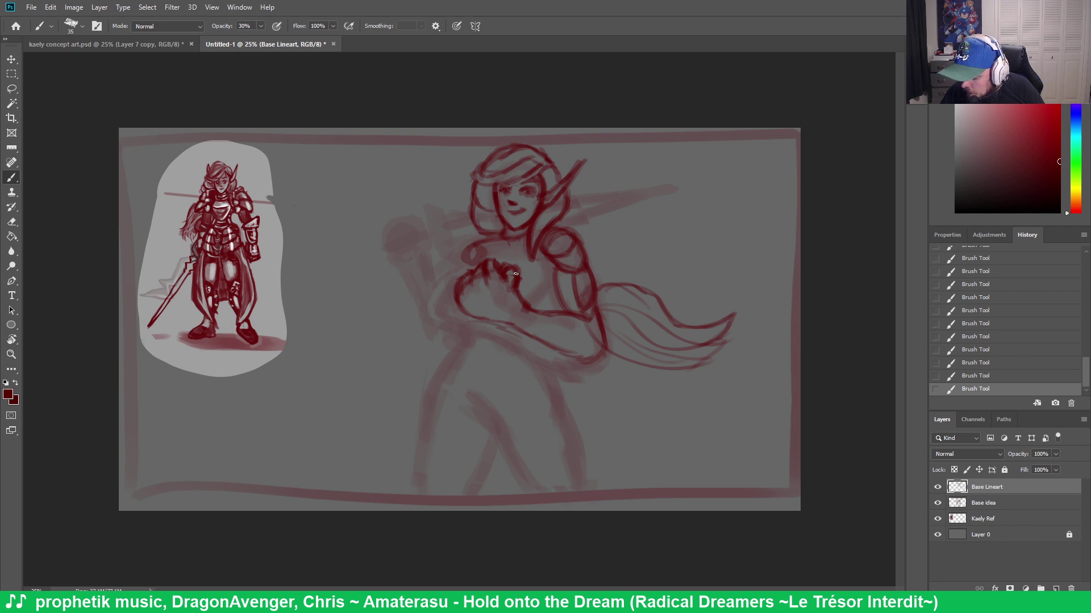
mouse_move(515, 274)
left_mouse_down()
mouse_move(539, 267)
mouse_move(560, 287)
mouse_move(533, 271)
mouse_move(534, 301)
left_mouse_up()
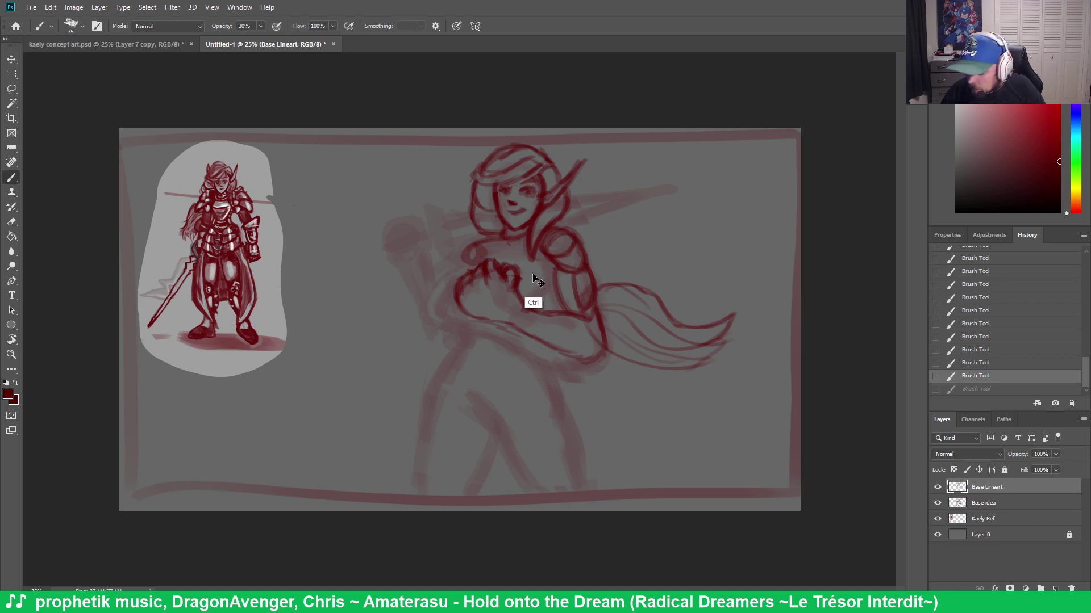
Sketch the torso lines between the near shoulder and the folded hand, then clean up and redraw the line above the fingers
mouse_move(500, 266)
left_mouse_down()
mouse_move(568, 267)
mouse_move(544, 287)
mouse_move(536, 264)
mouse_move(498, 255)
mouse_move(509, 261)
mouse_move(470, 271)
mouse_move(486, 246)
mouse_move(473, 264)
mouse_move(480, 251)
mouse_move(485, 297)
left_mouse_up()
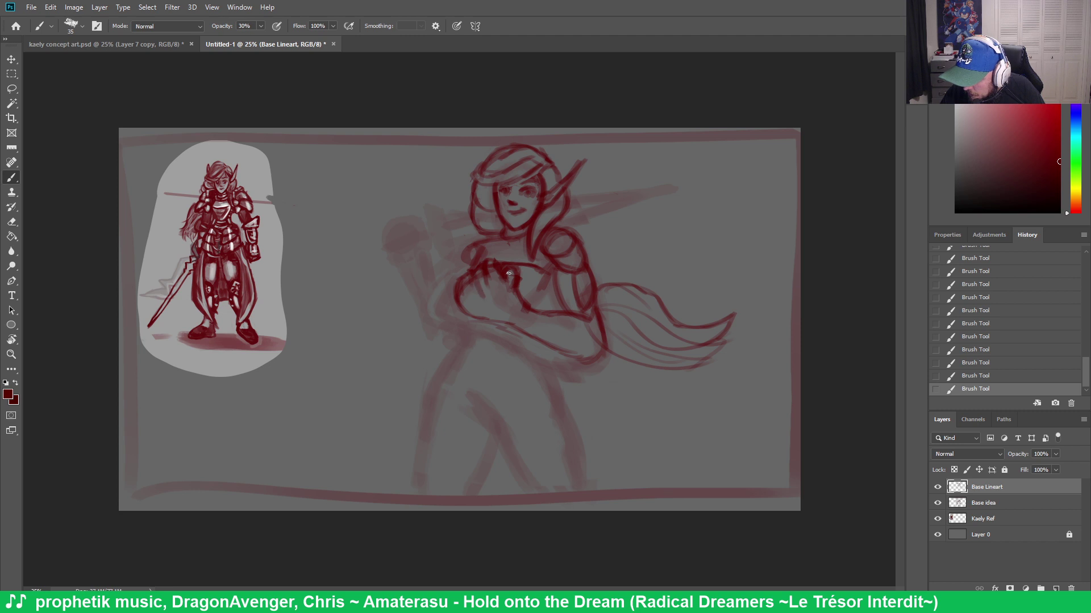
left_click_drag(547, 282, 534, 304)
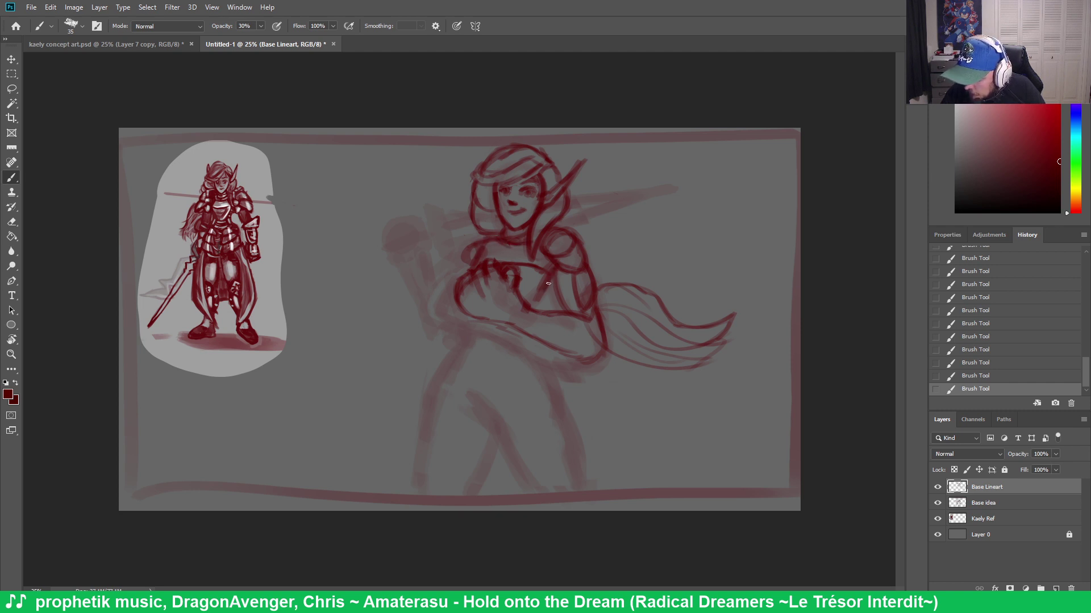
mouse_move(551, 263)
left_mouse_down()
mouse_move(524, 302)
mouse_move(539, 280)
left_mouse_up()
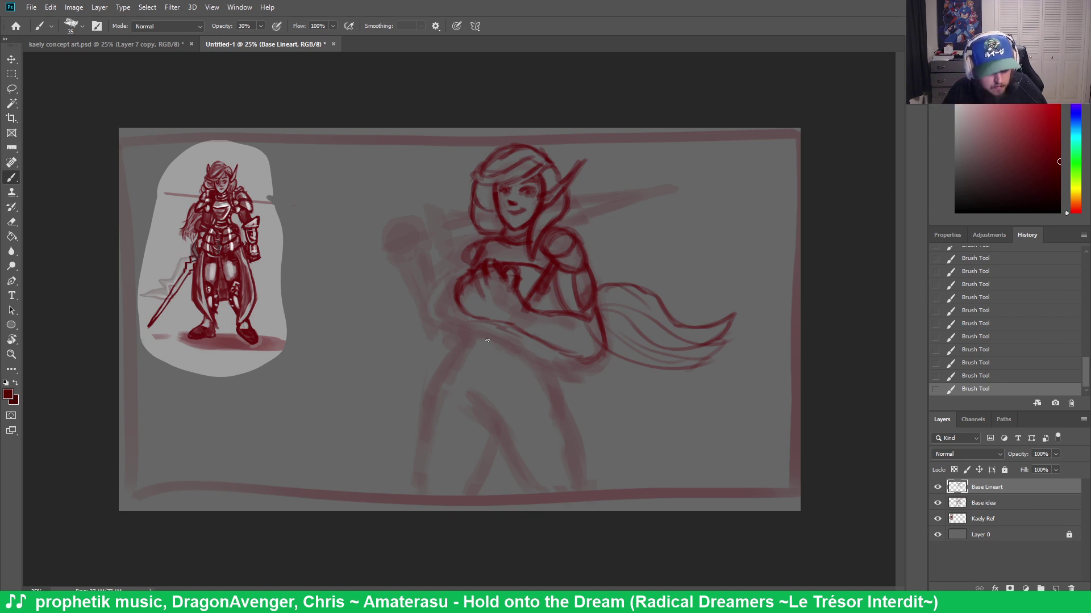
key("e")
mouse_move(524, 266)
left_mouse_down()
mouse_move(540, 268)
mouse_move(500, 262)
left_mouse_up()
key("b")
left_click_drag(504, 267, 536, 265)
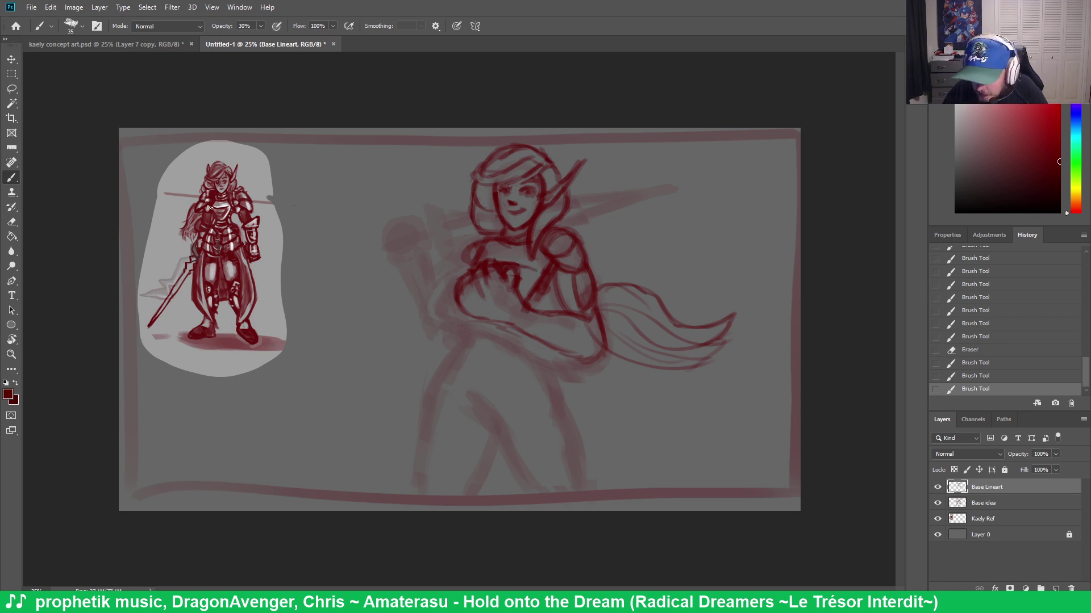
left_click_drag(211, 208, 244, 196)
key("ctrl+z")
left_click_drag(199, 419, 307, 420)
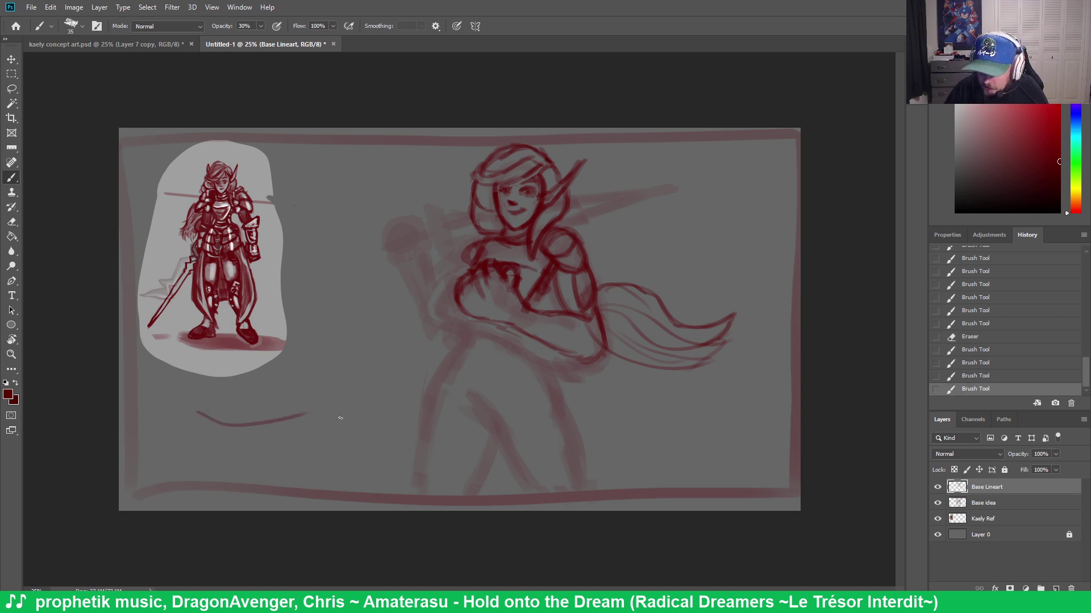
key("ctrl+z")
Darken the line above the folded hand, then erase and redraw the diagonal chest strap beside the near arm
left_click_drag(478, 264, 500, 260)
mouse_move(497, 263)
left_mouse_down()
mouse_move(480, 261)
mouse_move(532, 268)
mouse_move(497, 263)
mouse_move(482, 240)
mouse_move(469, 264)
left_mouse_up()
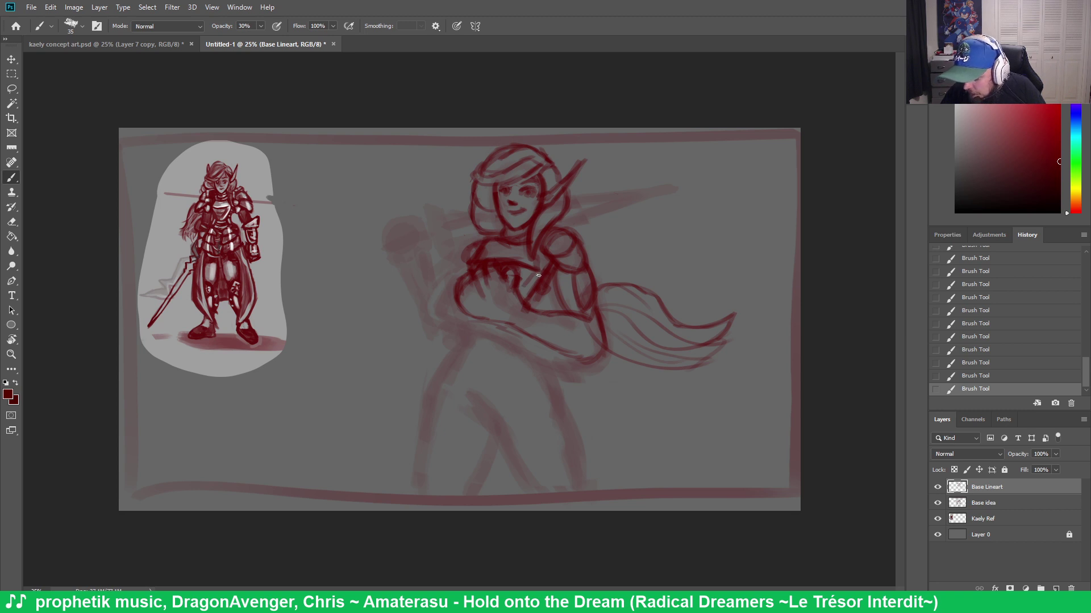
key("e")
left_click_drag(530, 278, 543, 266)
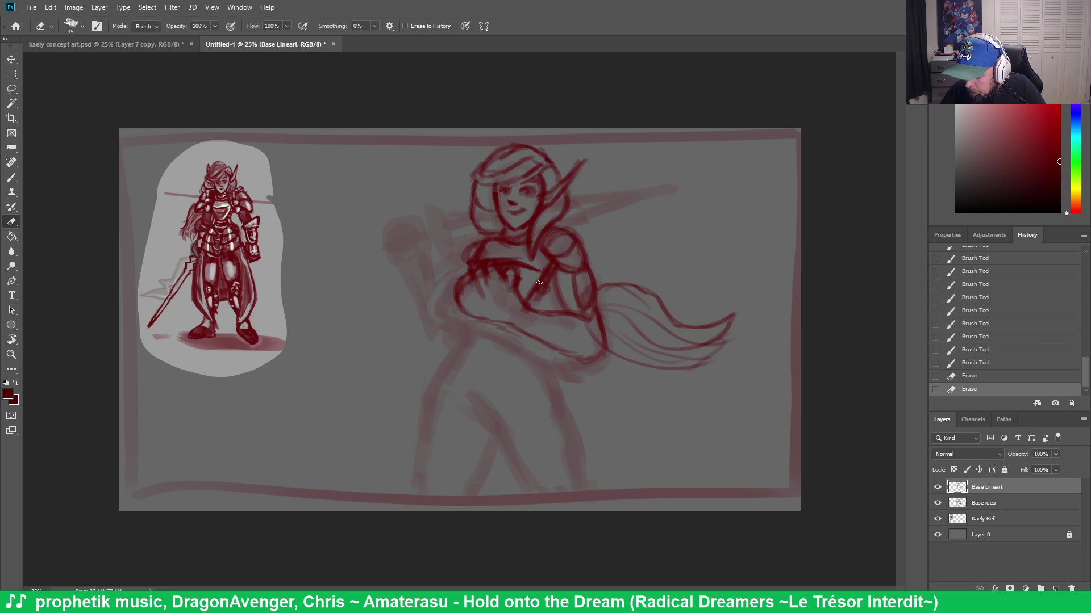
key("b")
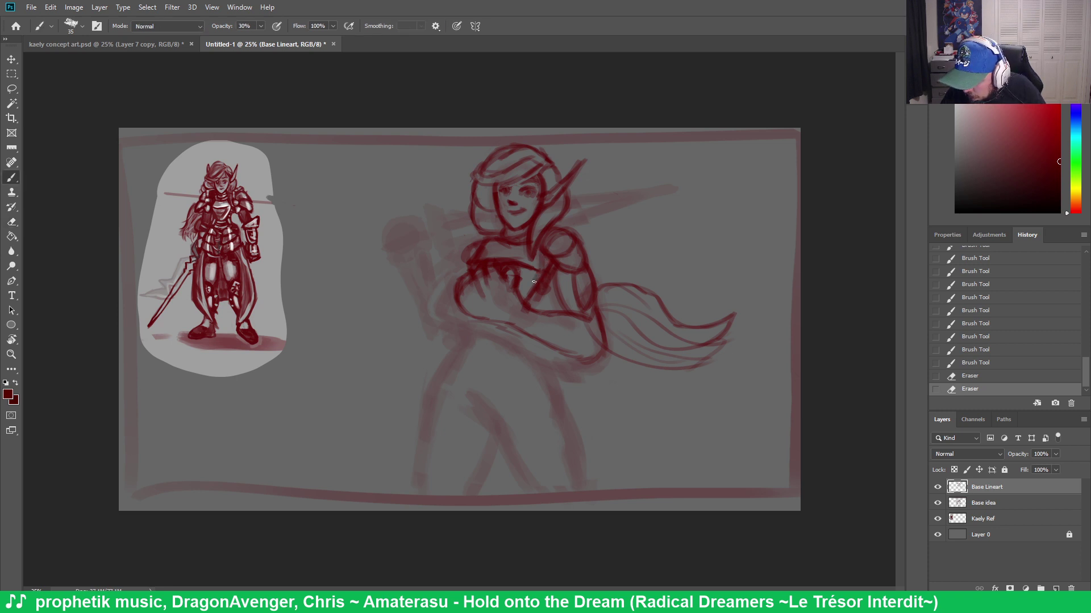
left_click_drag(536, 275, 522, 295)
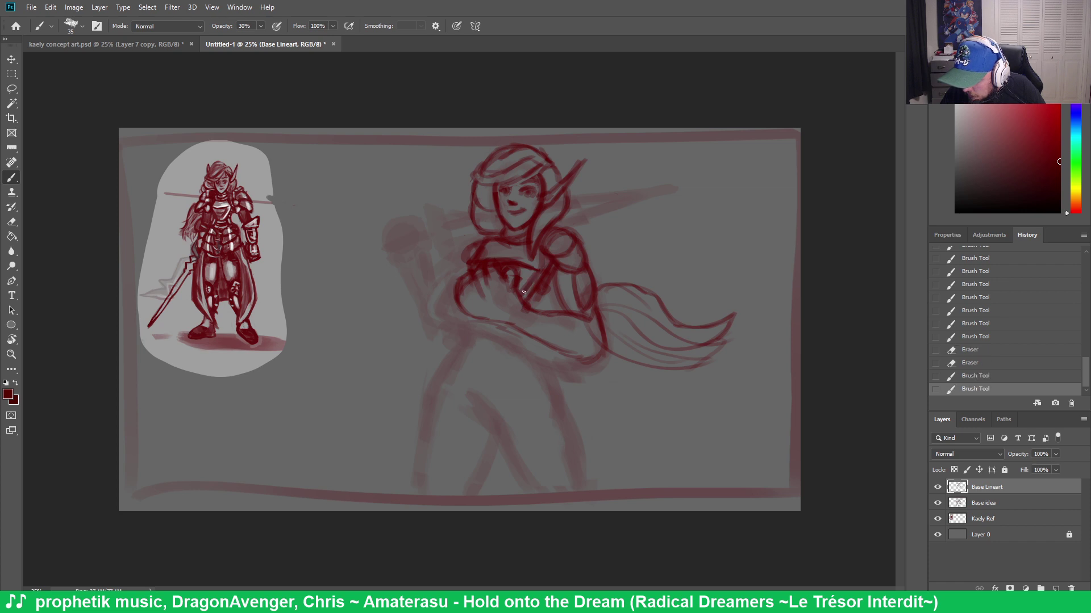
mouse_move(546, 254)
left_mouse_down()
mouse_move(538, 270)
mouse_move(535, 259)
left_mouse_up()
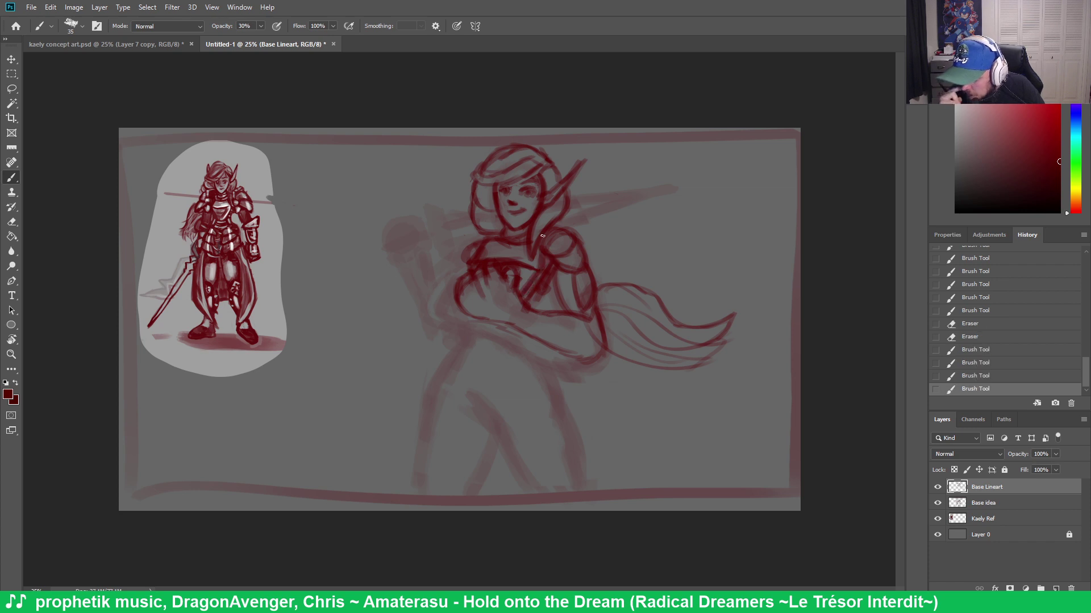
Touch up the diagonal chest strap and erase small light gaps out of its dark shape
mouse_move(545, 280)
left_mouse_down()
mouse_move(534, 289)
mouse_move(533, 274)
mouse_move(544, 282)
left_mouse_up()
key("e")
left_click_drag(538, 287, 534, 295)
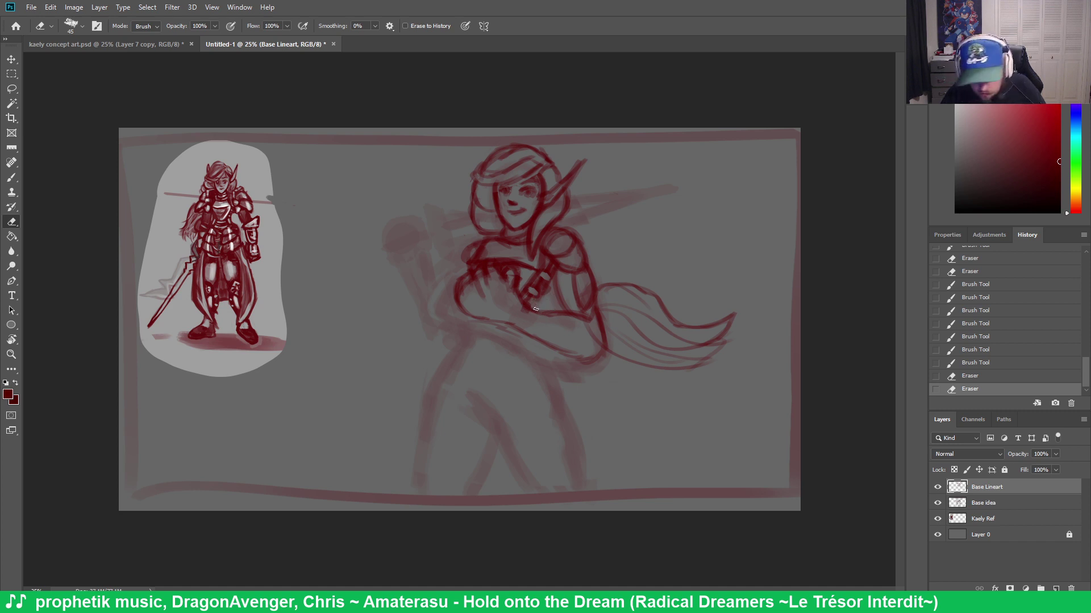
Brush short contour strokes along the waist just beneath the folded forearm
key("b")
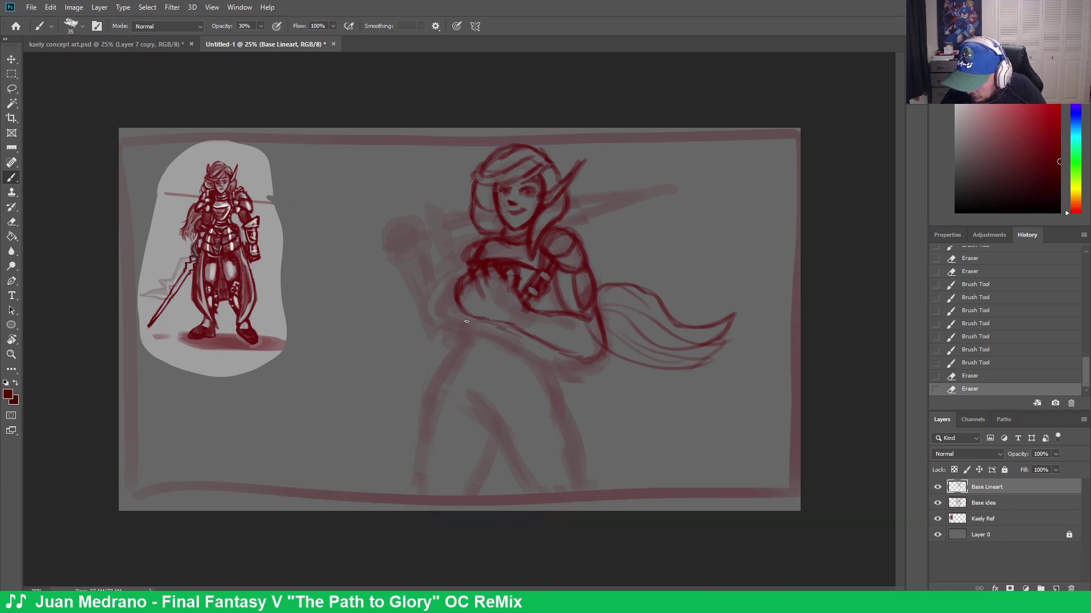
left_click_drag(467, 321, 463, 341)
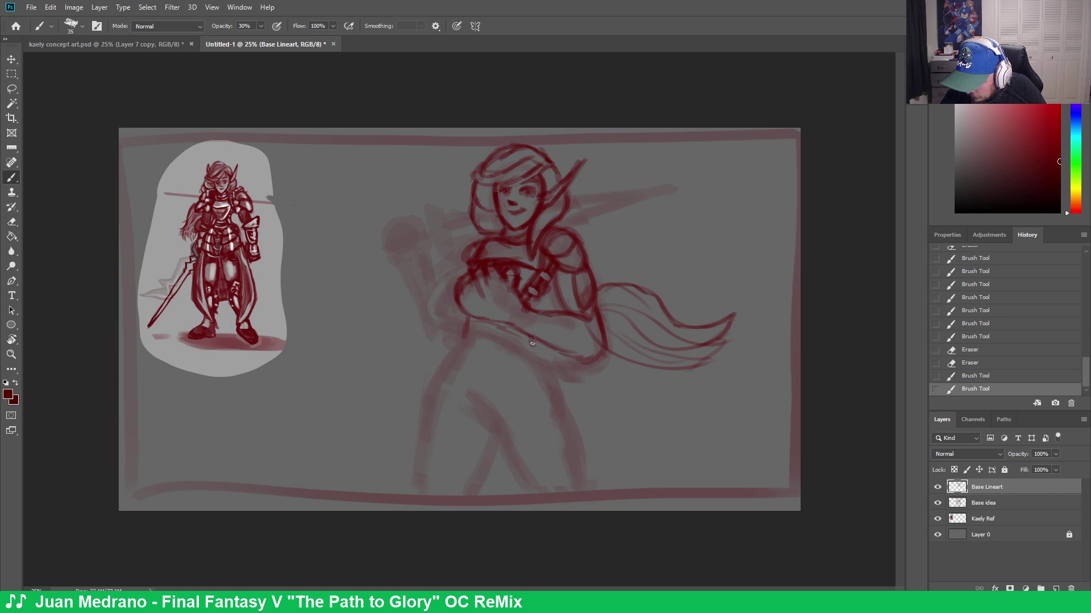
left_click_drag(532, 343, 530, 339)
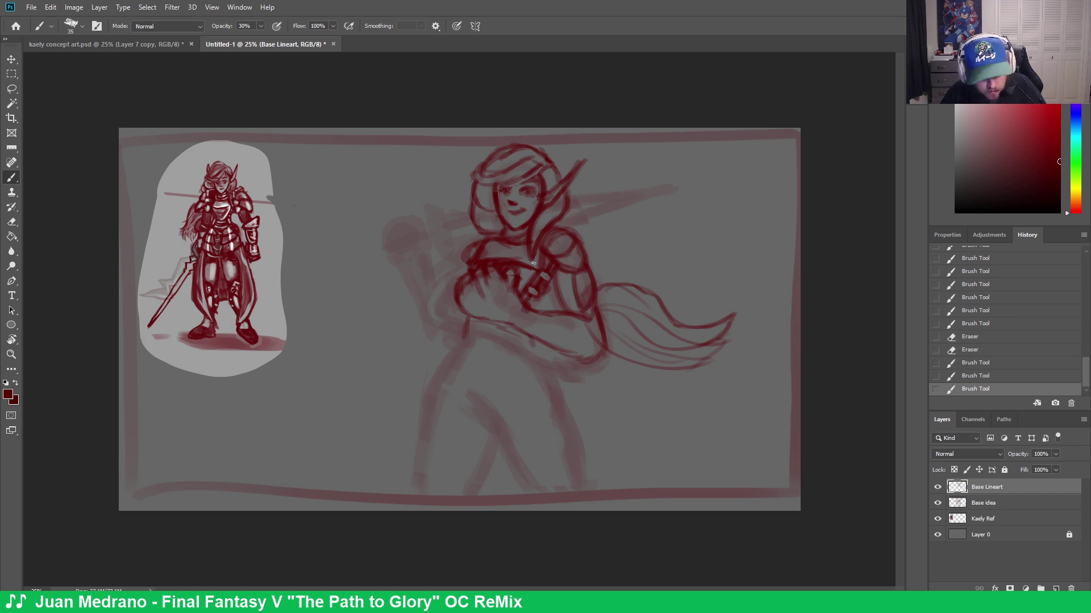
Erase the chest line above the folded hand and redraw its outer end near the far shoulder
key("e")
mouse_move(531, 267)
left_mouse_down()
mouse_move(493, 259)
mouse_move(543, 260)
mouse_move(530, 238)
mouse_move(507, 238)
mouse_move(476, 269)
mouse_move(537, 270)
mouse_move(470, 269)
mouse_move(485, 248)
mouse_move(468, 272)
mouse_move(489, 278)
mouse_move(481, 243)
mouse_move(471, 242)
mouse_move(471, 272)
mouse_move(490, 250)
mouse_move(480, 255)
mouse_move(487, 226)
mouse_move(475, 280)
mouse_move(493, 258)
mouse_move(468, 266)
mouse_move(510, 260)
mouse_move(482, 262)
left_mouse_up()
key("b")
key("e")
key("b")
left_click_drag(470, 270, 483, 265)
left_click_drag(468, 271, 482, 268)
Switch to full screen mode with the menu bar and undo the last two brush strokes
key("f")
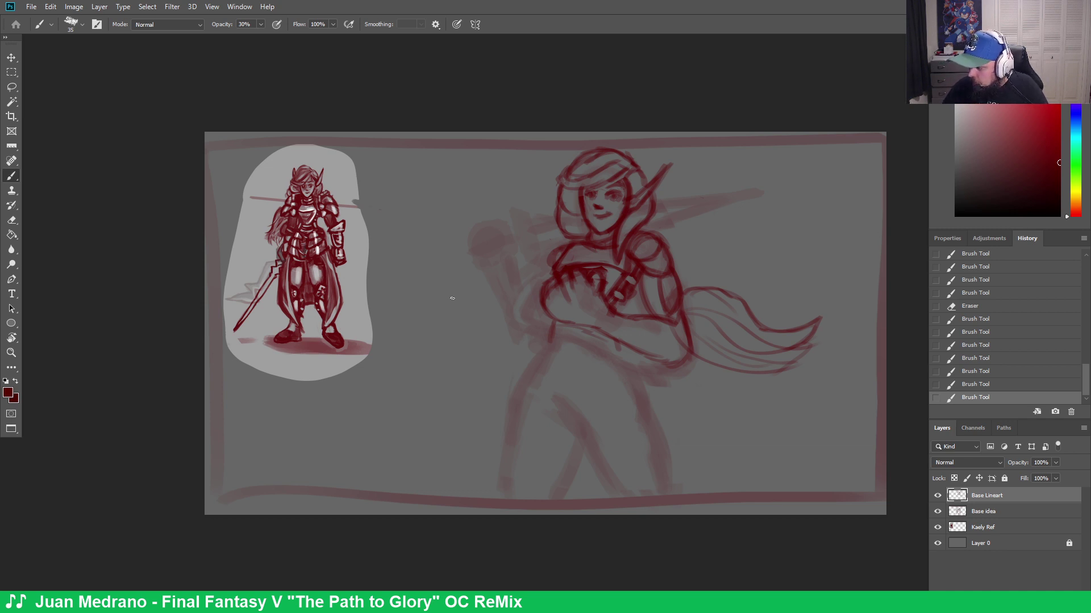
key("v")
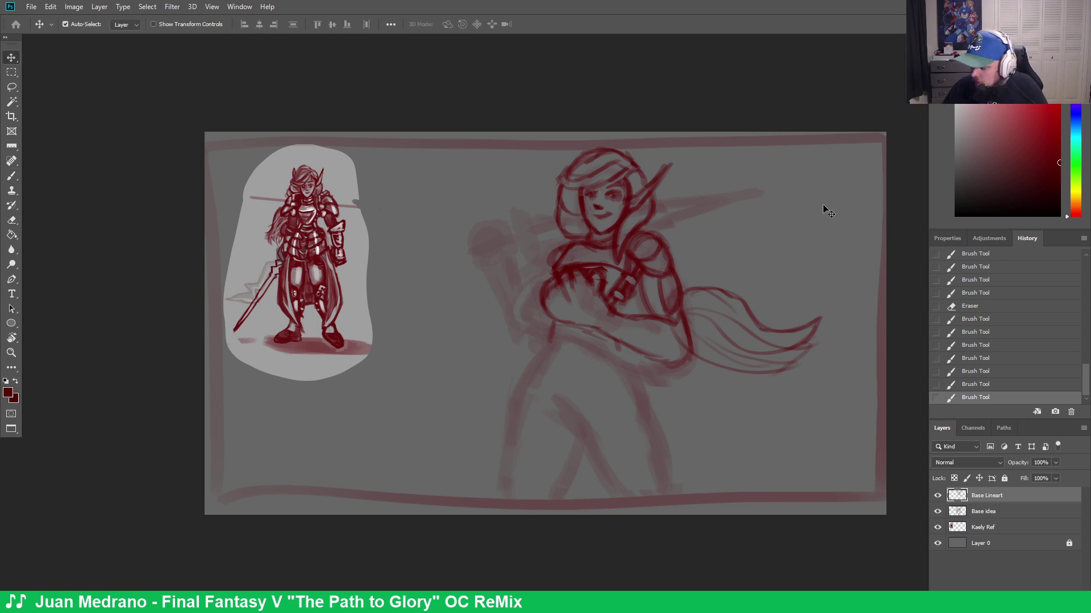
left_click_drag(823, 205, 764, 206)
key("ctrl+z")
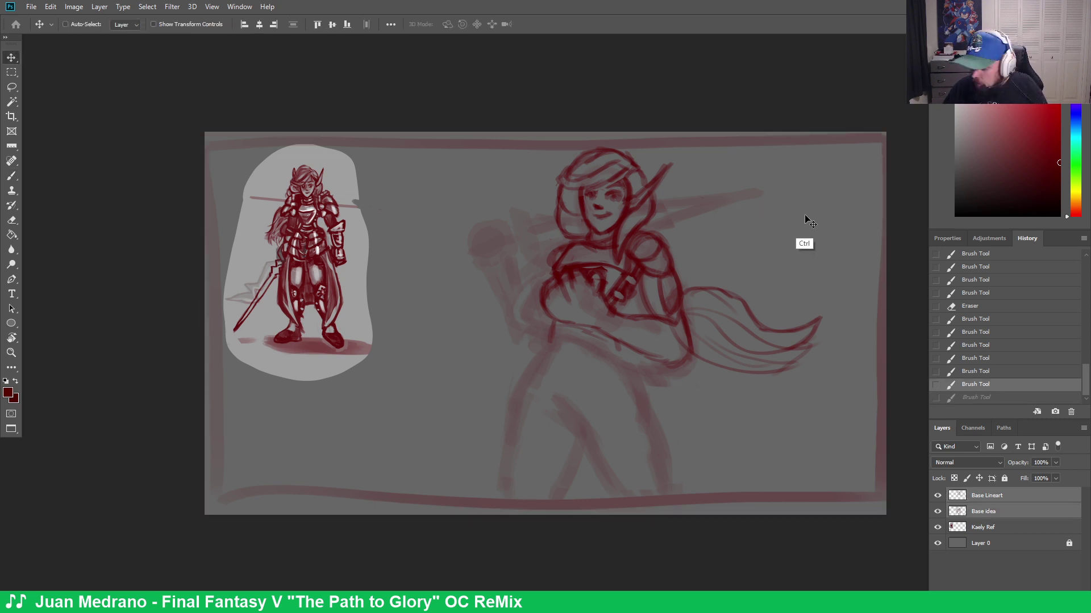
key("ctrl+z")
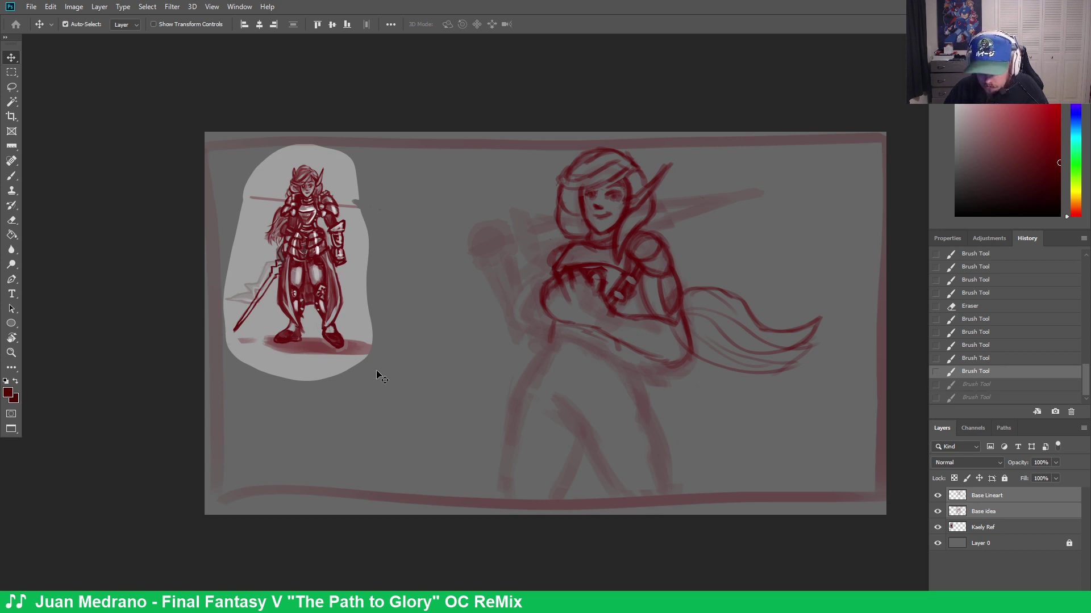
left_click(13, 432)
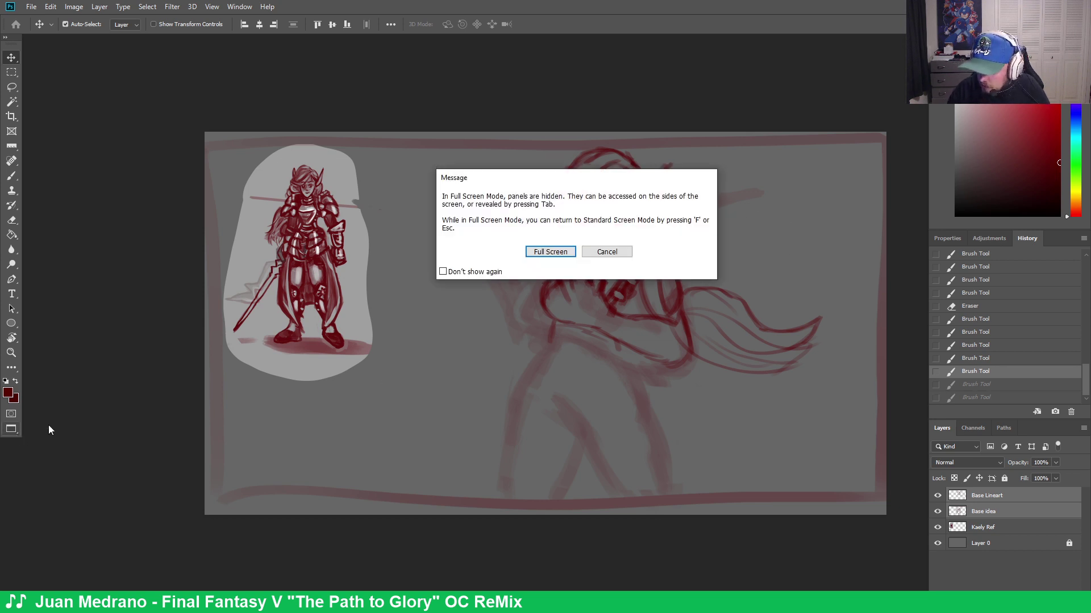
left_click(606, 252)
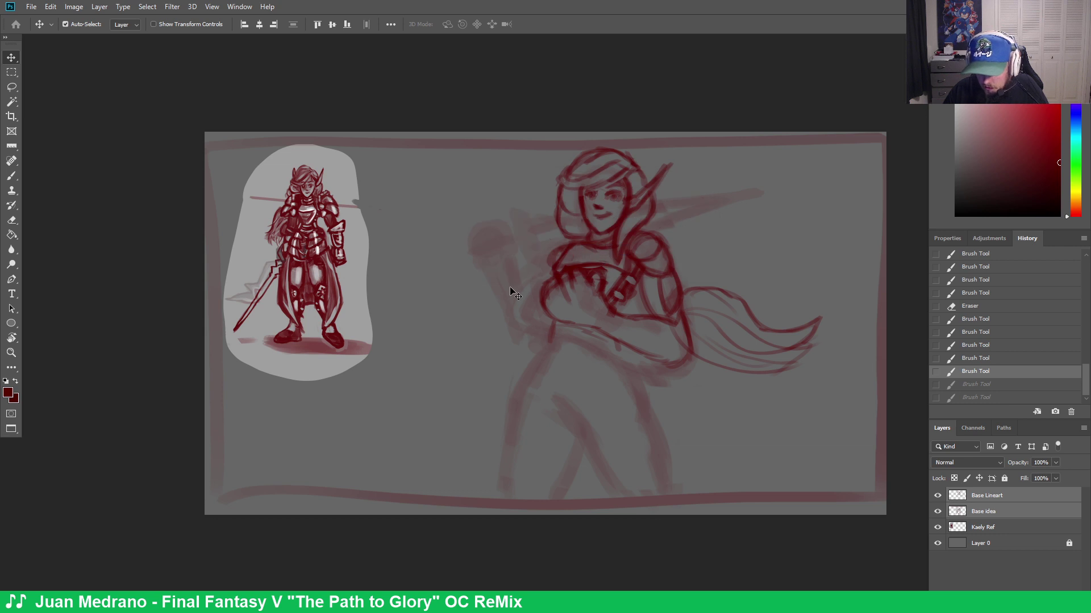
left_click(13, 433)
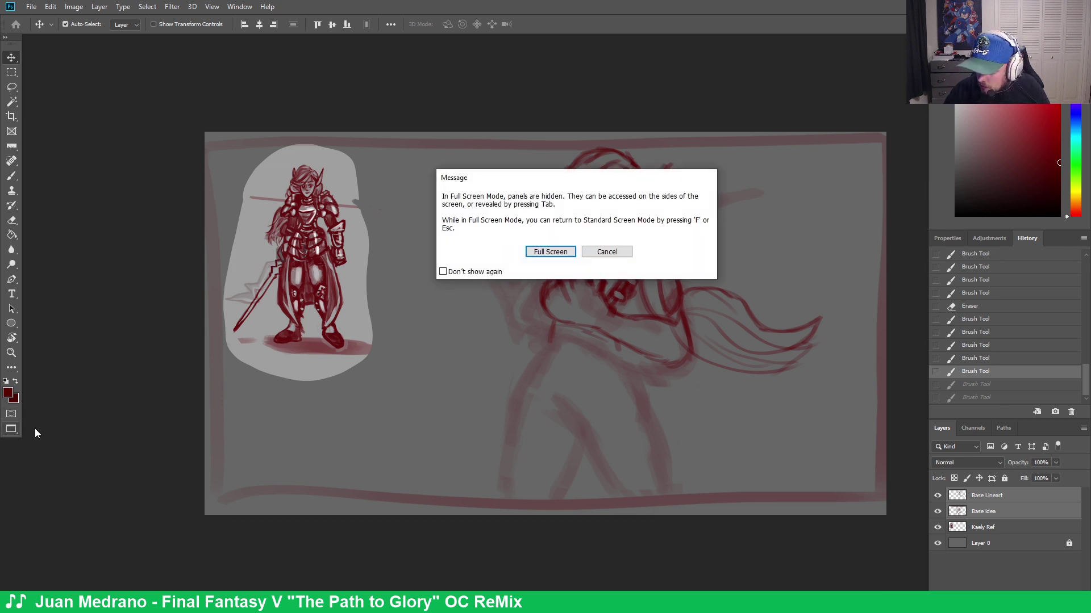
left_click(613, 252)
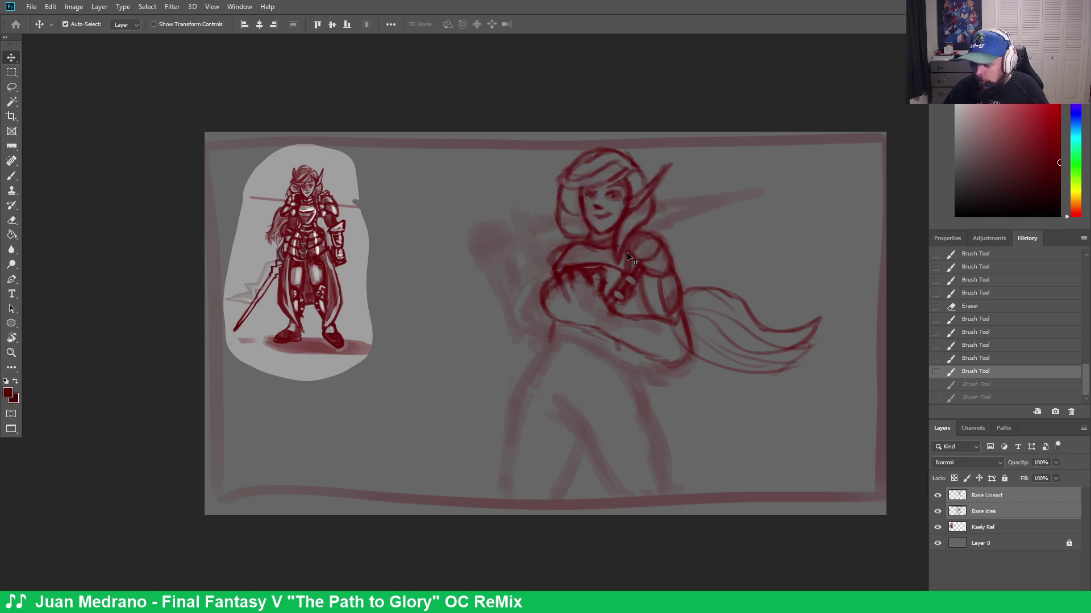
left_click(986, 359)
left_click(987, 372)
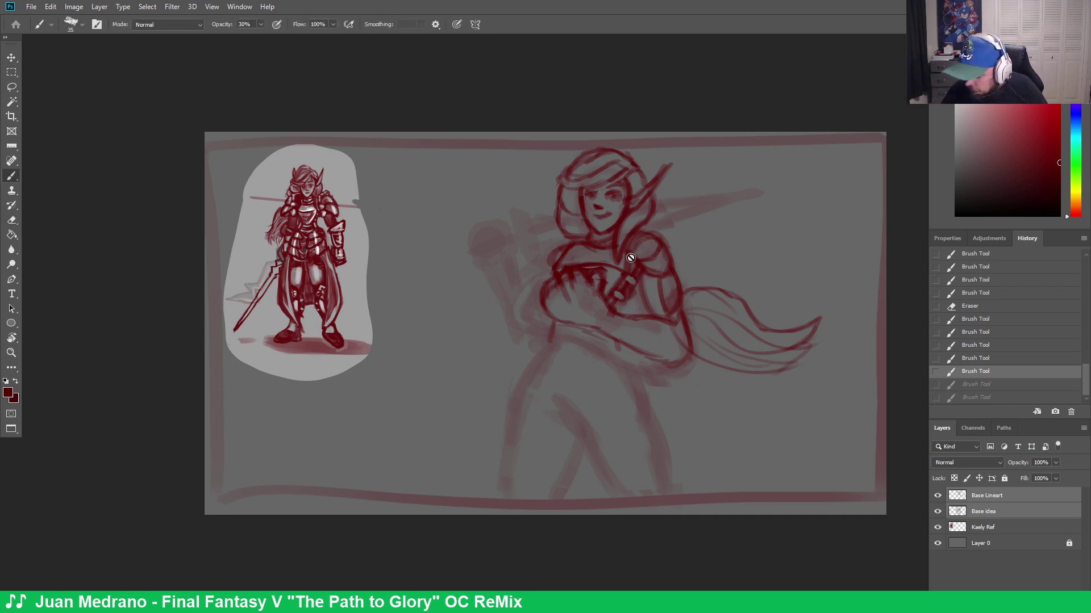
Make Base Lineart the only active layer for the Brush tool, and check the Base idea layer by hiding and showing it
key("b")
left_click(631, 280)
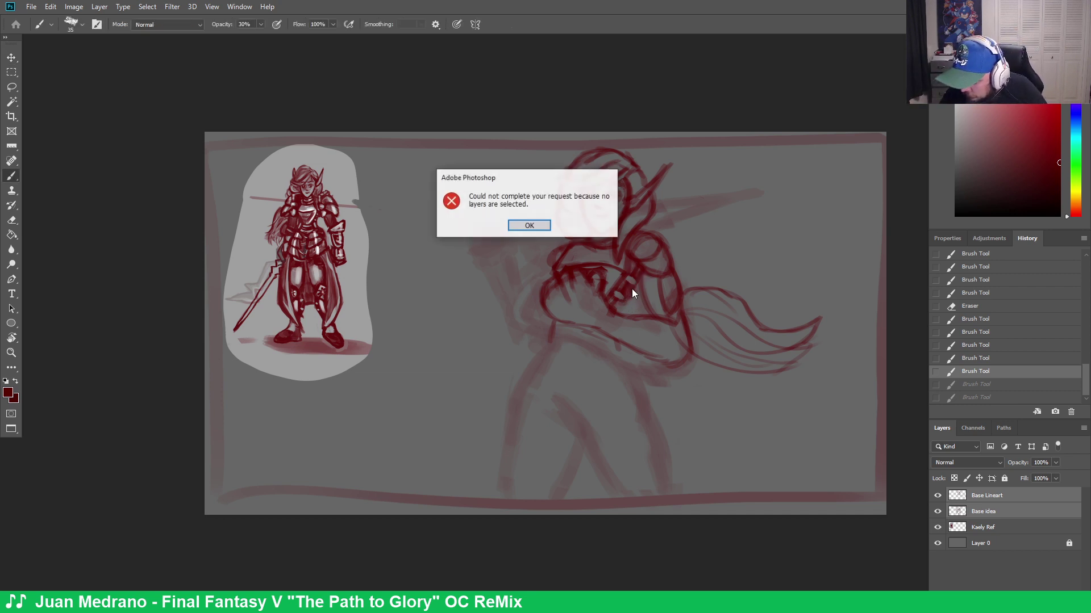
left_click(534, 227)
left_click(1004, 502)
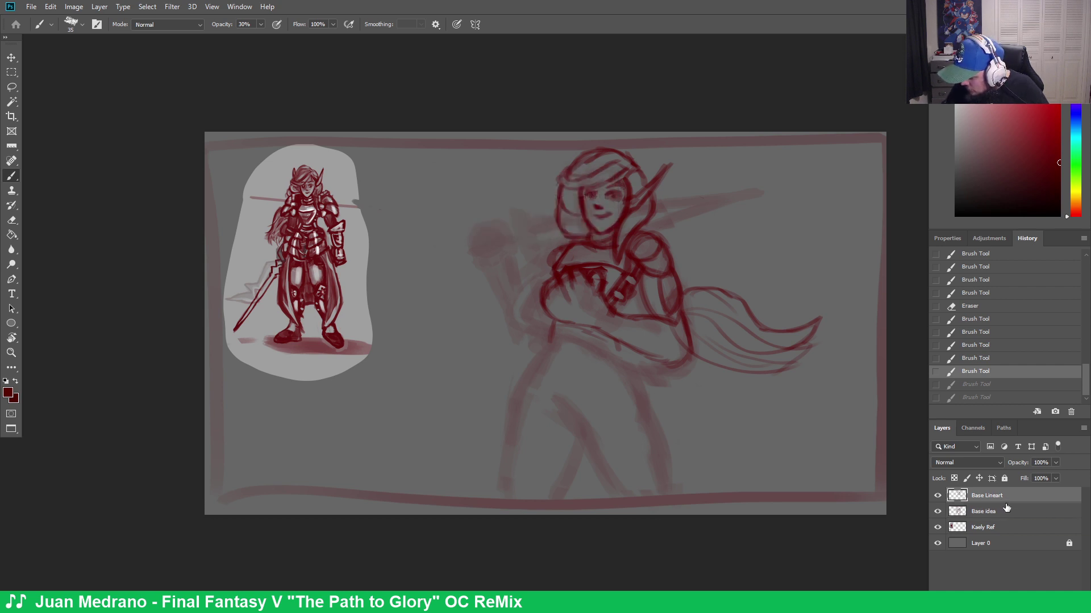
left_click(937, 512)
left_click(937, 512)
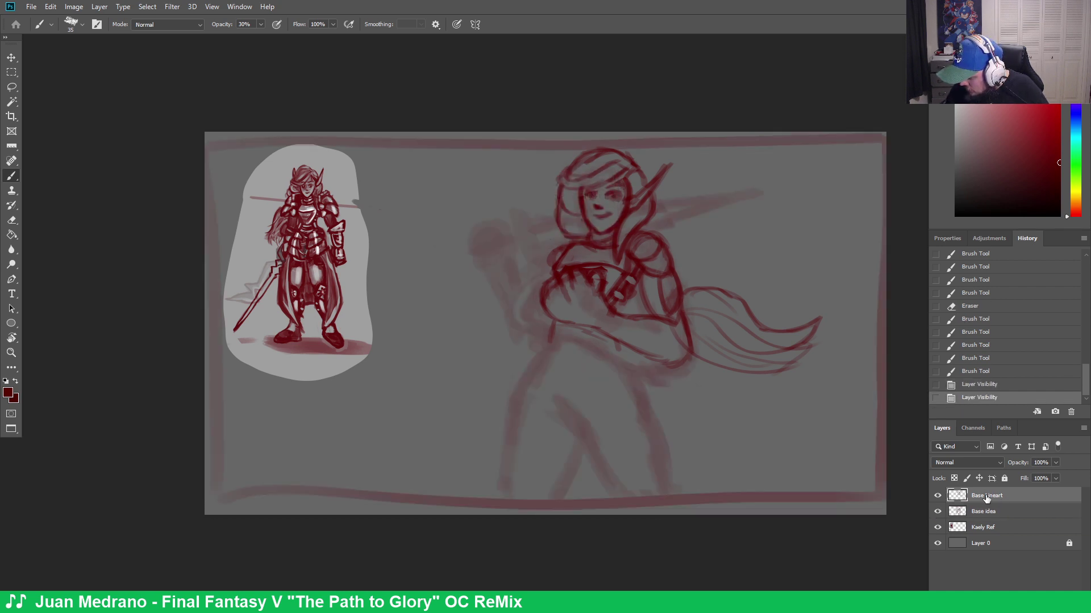
Rework the chest line above the folded hand with brush strokes and light erasing, darkening it toward the chest strap
left_click_drag(620, 302, 615, 318)
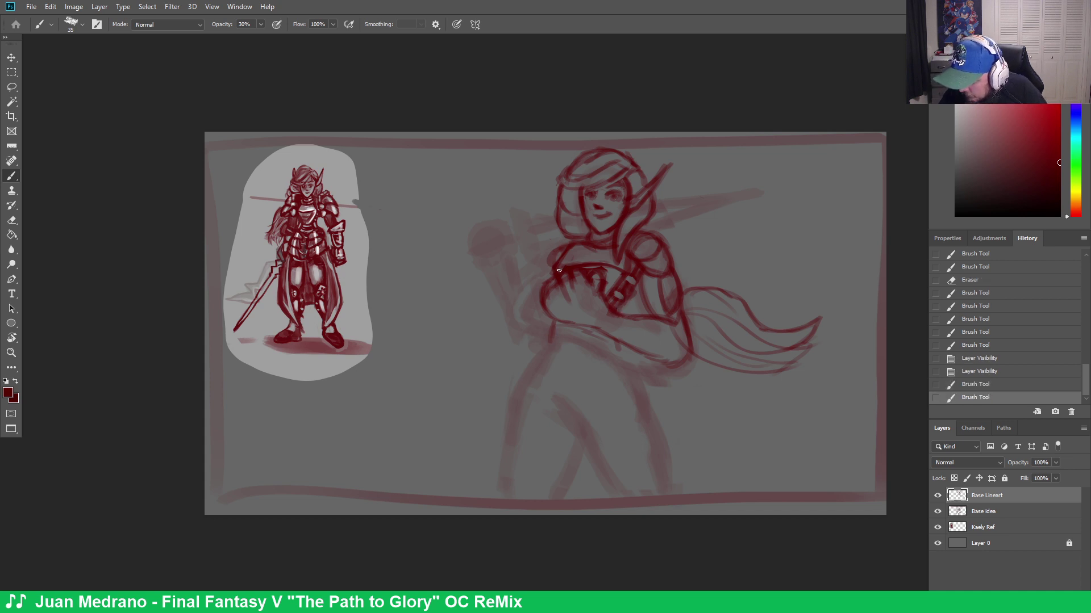
mouse_move(559, 270)
left_mouse_down()
mouse_move(585, 263)
mouse_move(559, 267)
mouse_move(568, 259)
mouse_move(627, 269)
left_mouse_up()
key("e")
key("b")
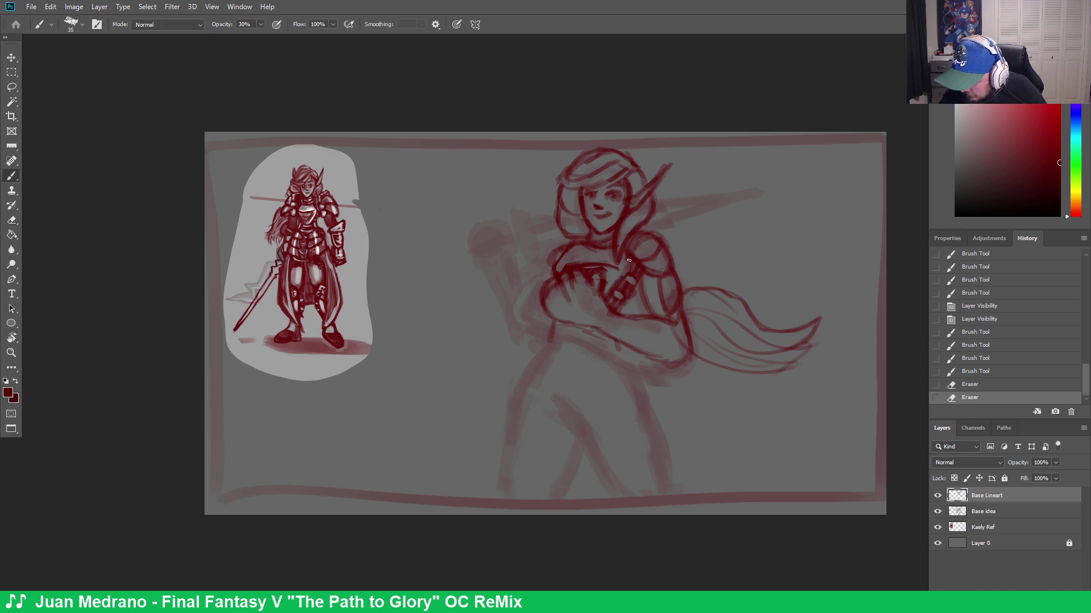
left_click_drag(608, 267, 585, 274)
mouse_move(597, 270)
left_mouse_down()
mouse_move(578, 275)
mouse_move(569, 305)
mouse_move(588, 268)
mouse_move(625, 275)
mouse_move(607, 269)
left_mouse_up()
left_click_drag(605, 269, 620, 273)
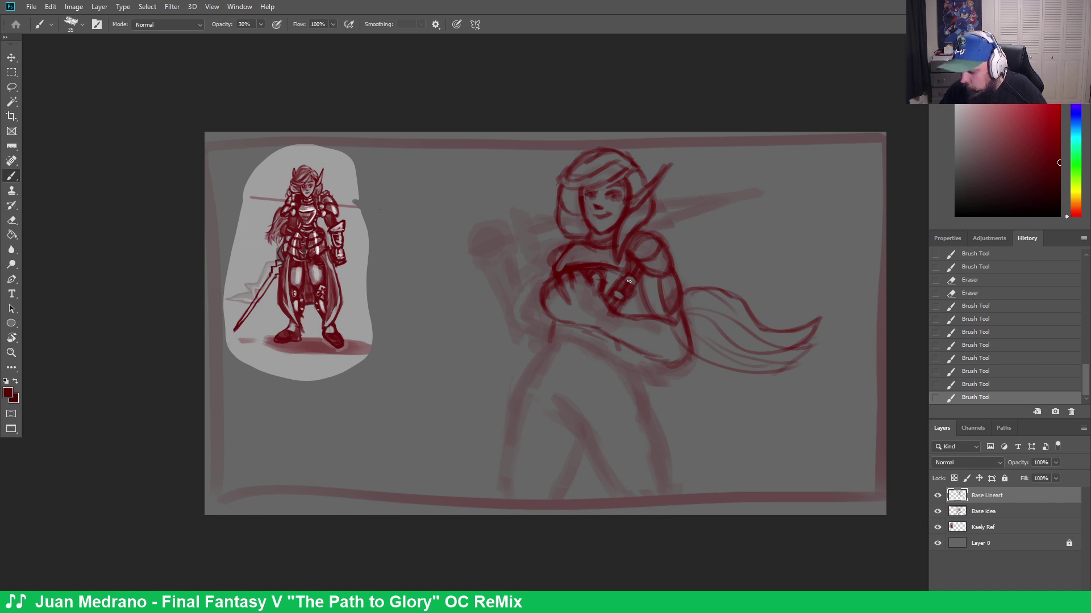
Erase the stray line below the far shoulder and strengthen the contours of the folded hand and its fingers
key("e")
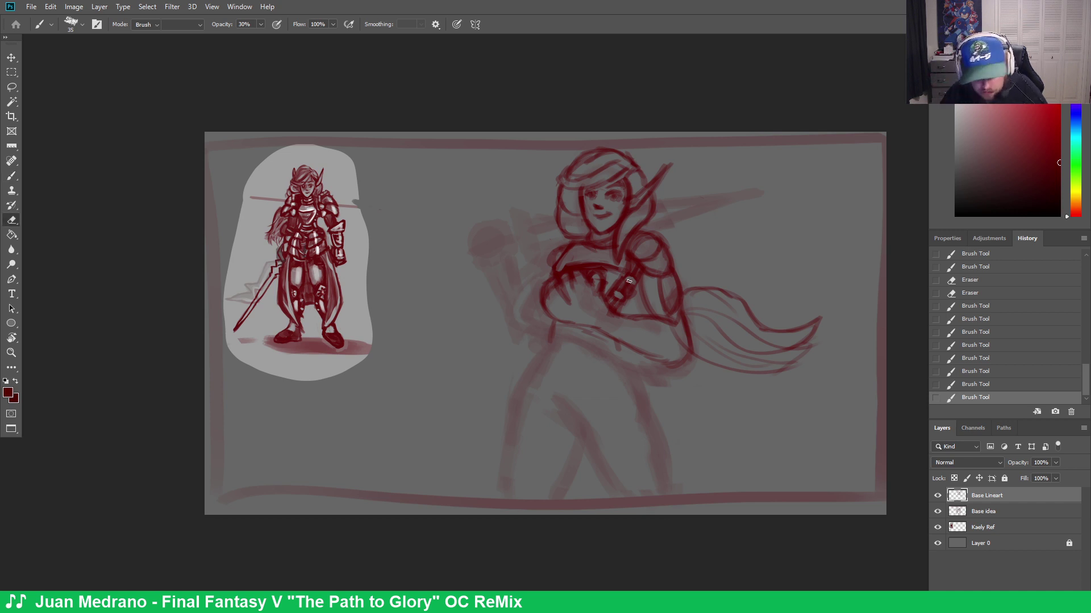
left_click_drag(568, 250, 552, 270)
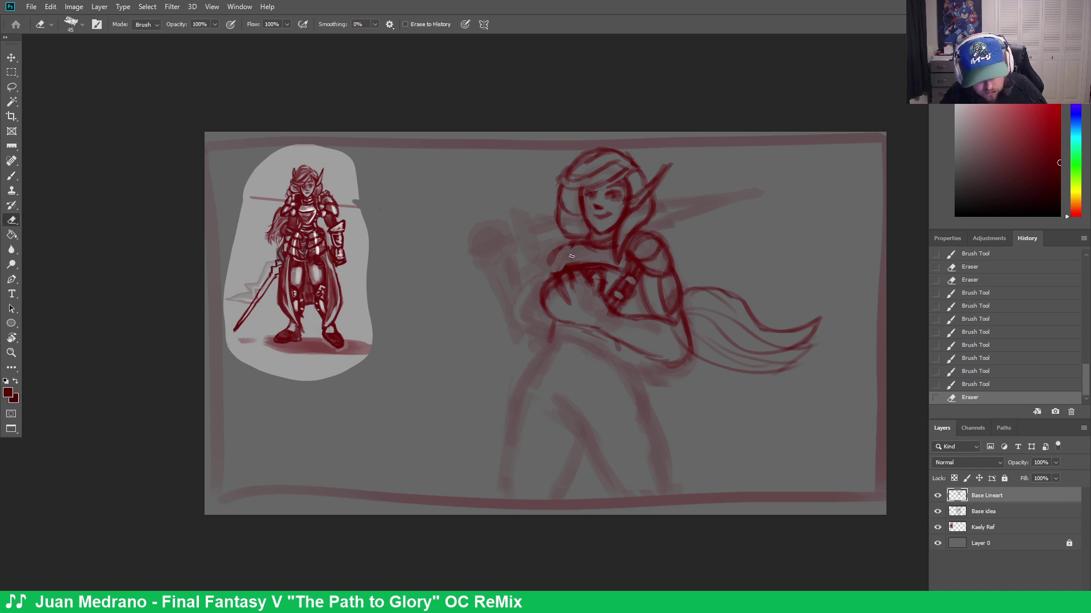
key("b")
left_click_drag(627, 271, 622, 265)
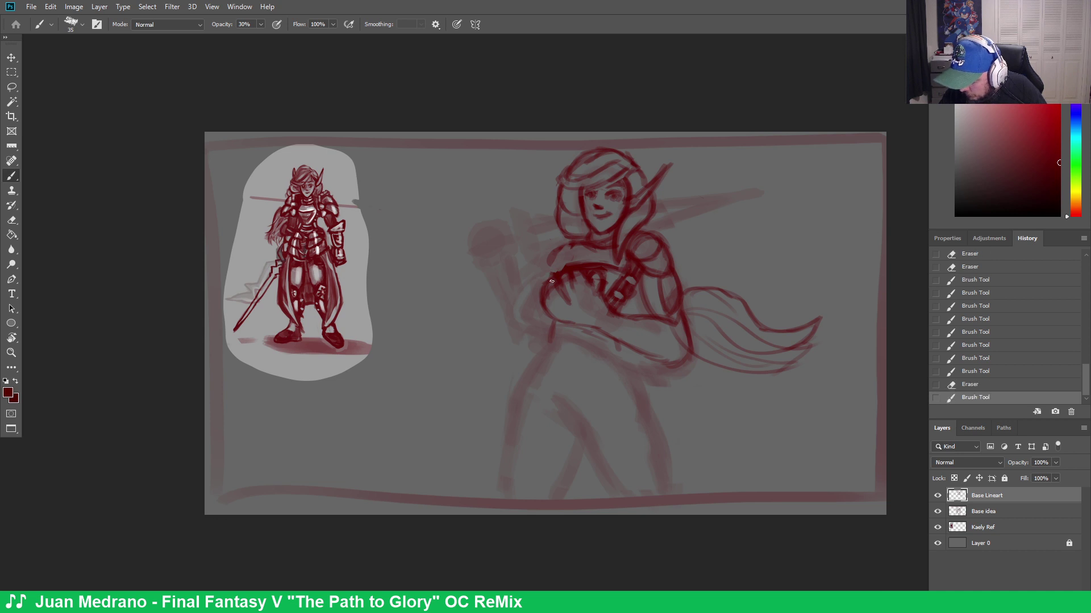
left_click_drag(555, 276, 554, 273)
mouse_move(565, 315)
left_mouse_down()
mouse_move(581, 286)
mouse_move(563, 275)
mouse_move(557, 281)
mouse_move(608, 273)
left_mouse_up()
left_click_drag(609, 274, 626, 281)
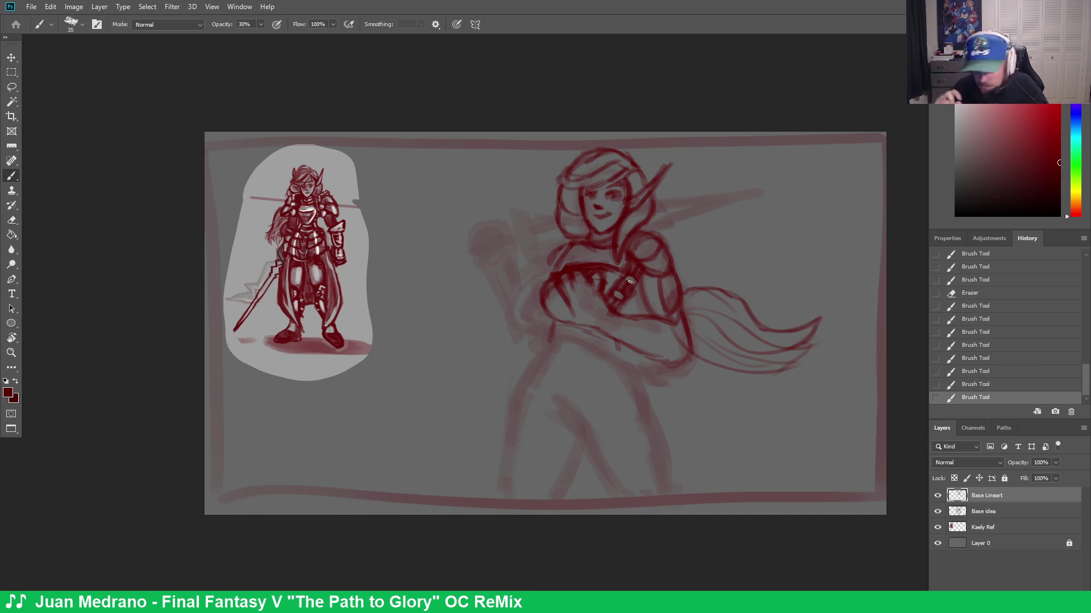
left_click_drag(484, 357, 485, 348)
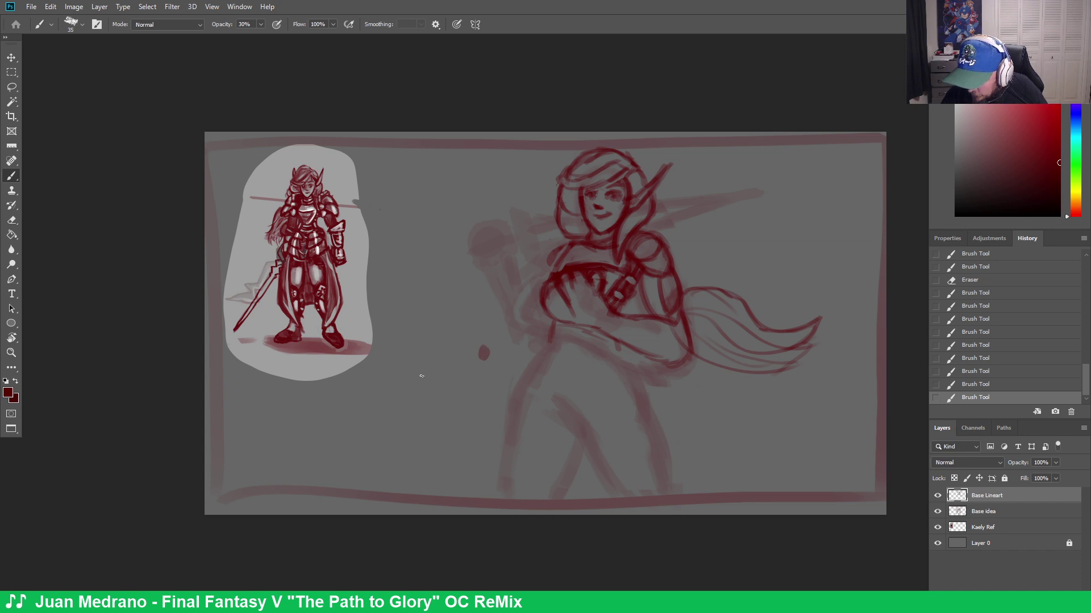
left_click_drag(408, 383, 480, 369)
key("ctrl+z")
key("ctrl+z")
key("ctrl+z")
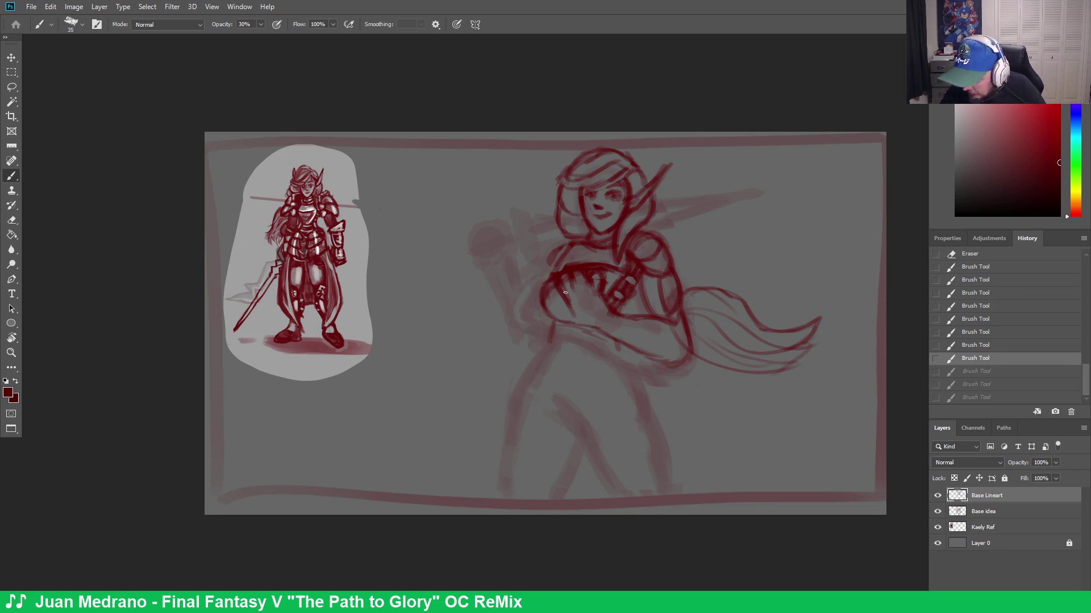
Draw the folded hand's lower contour and a narrow rounded band across the forearm below the chest strap, with light erasing
mouse_move(604, 303)
left_mouse_down()
mouse_move(562, 300)
mouse_move(578, 319)
mouse_move(568, 301)
mouse_move(588, 318)
mouse_move(602, 307)
mouse_move(575, 314)
mouse_move(568, 307)
mouse_move(596, 307)
left_mouse_up()
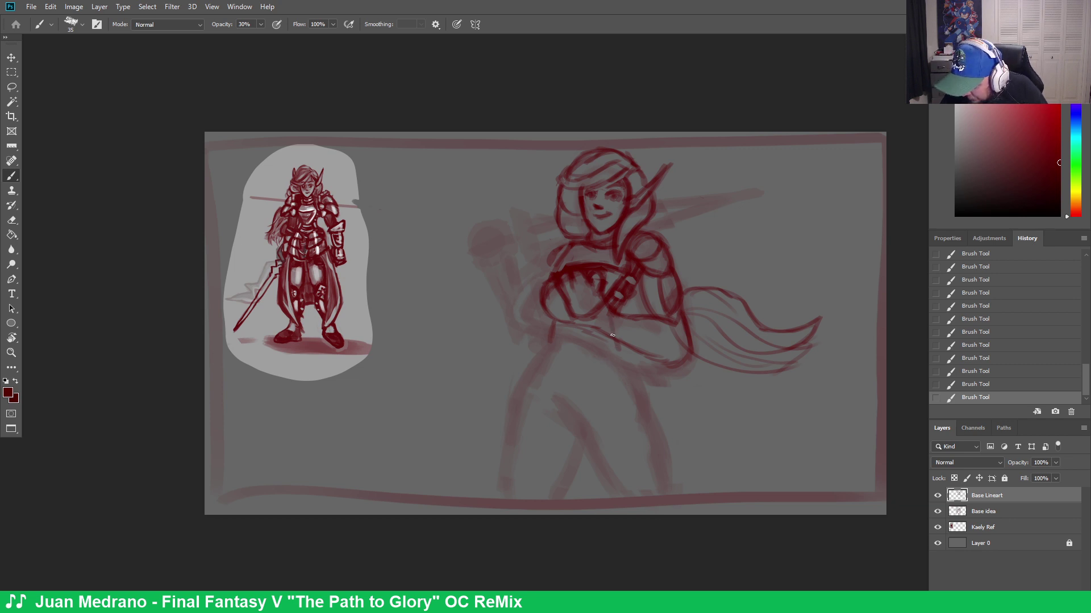
left_click_drag(613, 335, 623, 344)
key("e")
left_click_drag(613, 310, 621, 315)
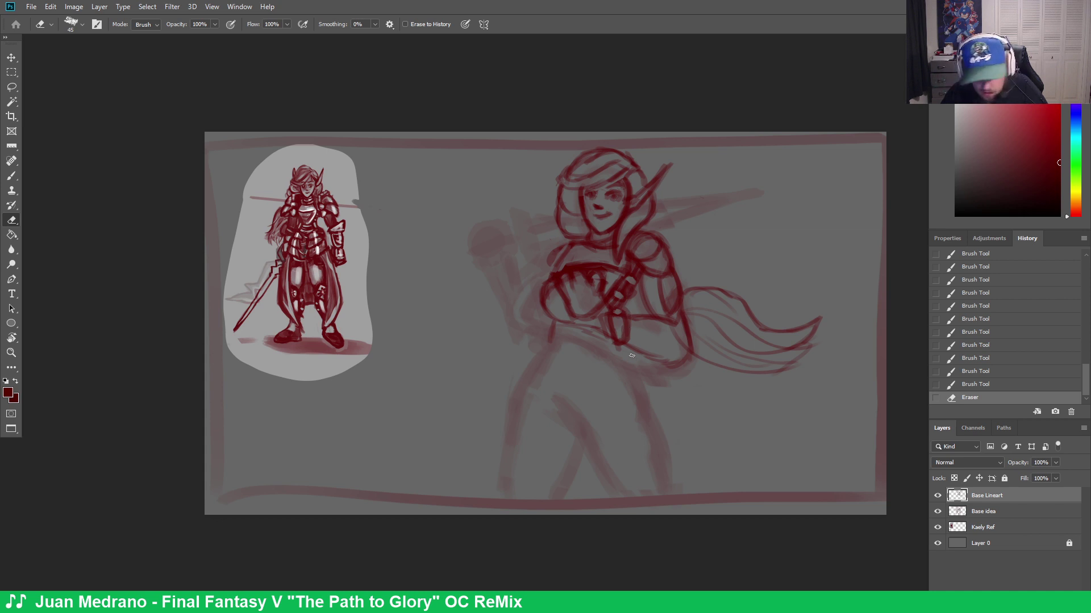
Sketch the start of the waist contour directly beneath the folded hand and forearm with the Brush tool
key("b")
left_click_drag(554, 321, 617, 345)
left_click_drag(548, 351, 552, 358)
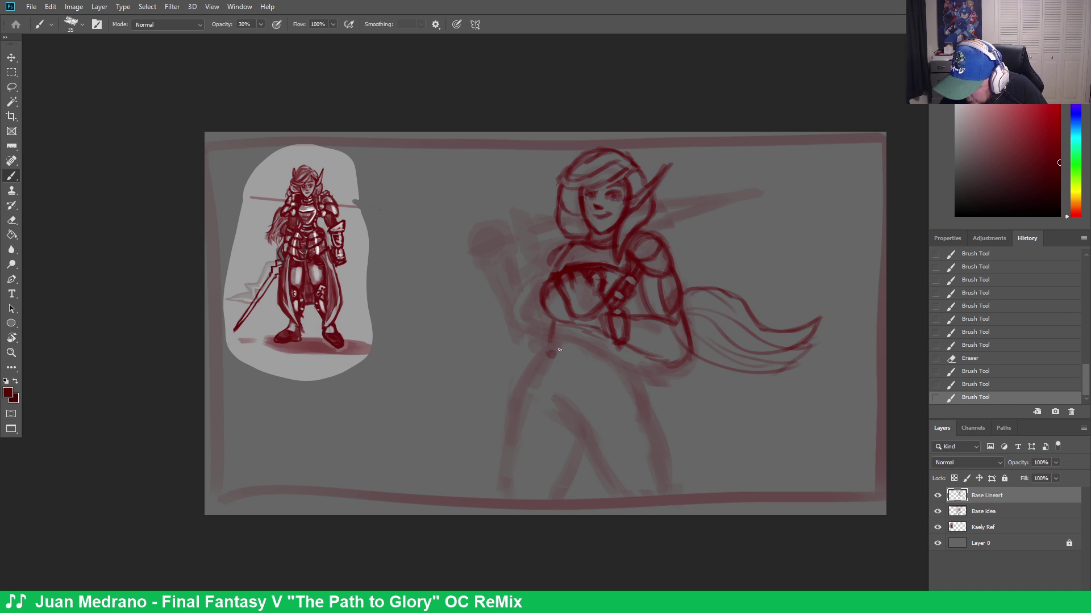
mouse_move(555, 318)
left_mouse_down()
mouse_move(552, 354)
mouse_move(581, 315)
left_mouse_up()
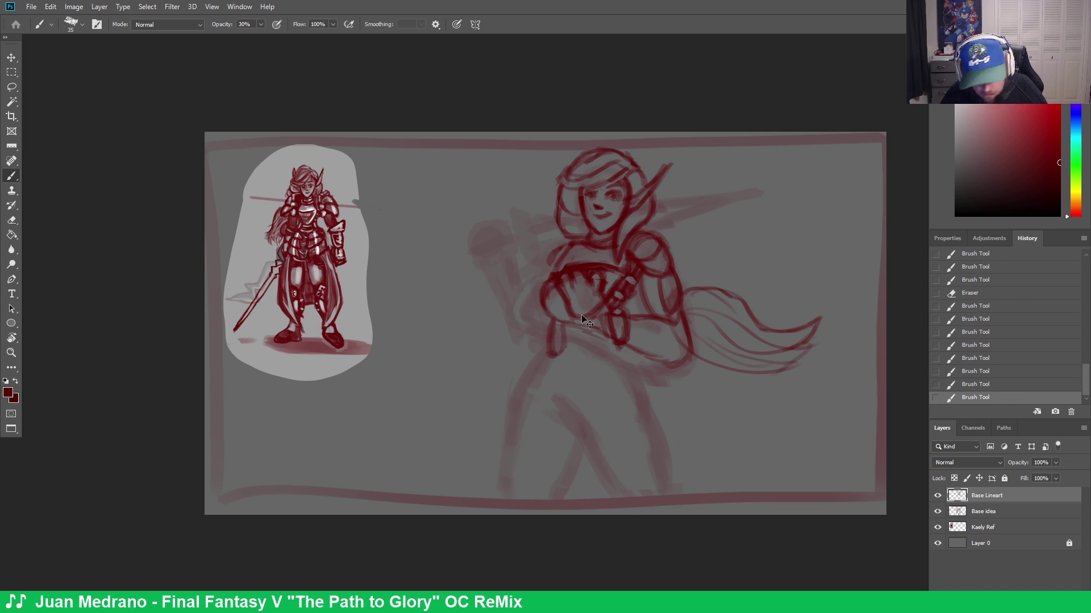
key("ctrl+z")
key("ctrl+z")
key("ctrl+z")
key("ctrl+z")
key("ctrl+z")
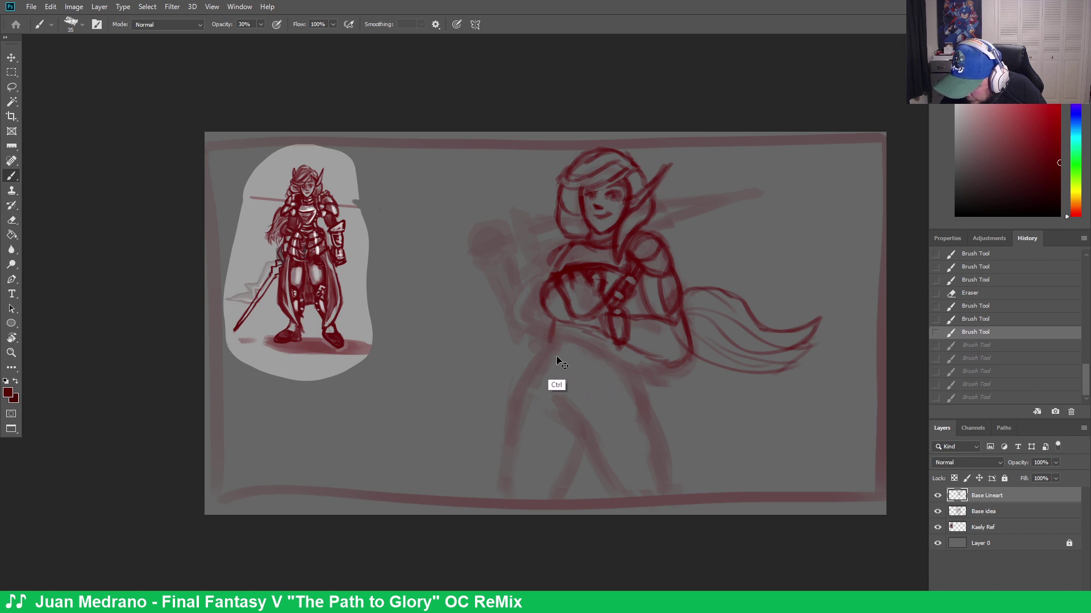
Draw the far side of the waist and add curved horizontal bands across it below the folded arms
mouse_move(551, 351)
left_mouse_down()
mouse_move(623, 320)
mouse_move(553, 333)
mouse_move(556, 323)
mouse_move(552, 349)
mouse_move(547, 289)
mouse_move(555, 352)
mouse_move(564, 331)
mouse_move(556, 280)
mouse_move(565, 324)
mouse_move(553, 348)
mouse_move(565, 320)
mouse_move(550, 342)
left_mouse_up()
key("e")
key("b")
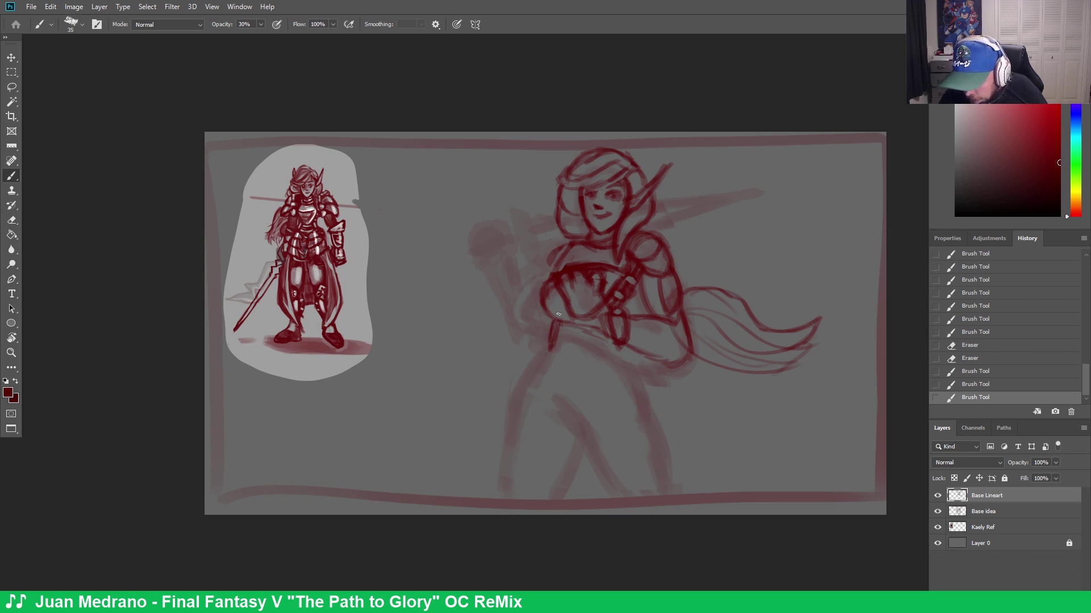
mouse_move(558, 333)
left_mouse_down()
mouse_move(615, 325)
mouse_move(559, 340)
mouse_move(612, 325)
mouse_move(561, 329)
mouse_move(561, 306)
mouse_move(571, 333)
mouse_move(560, 322)
mouse_move(608, 317)
mouse_move(566, 346)
left_mouse_up()
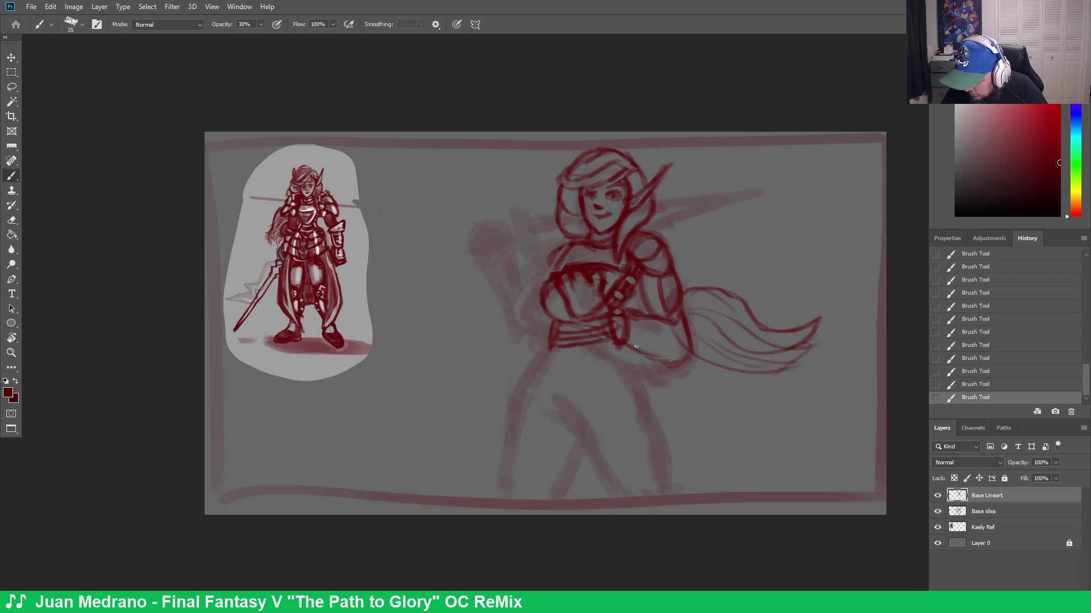
left_click_drag(597, 386, 557, 494)
key("ctrl+z")
key("ctrl+z")
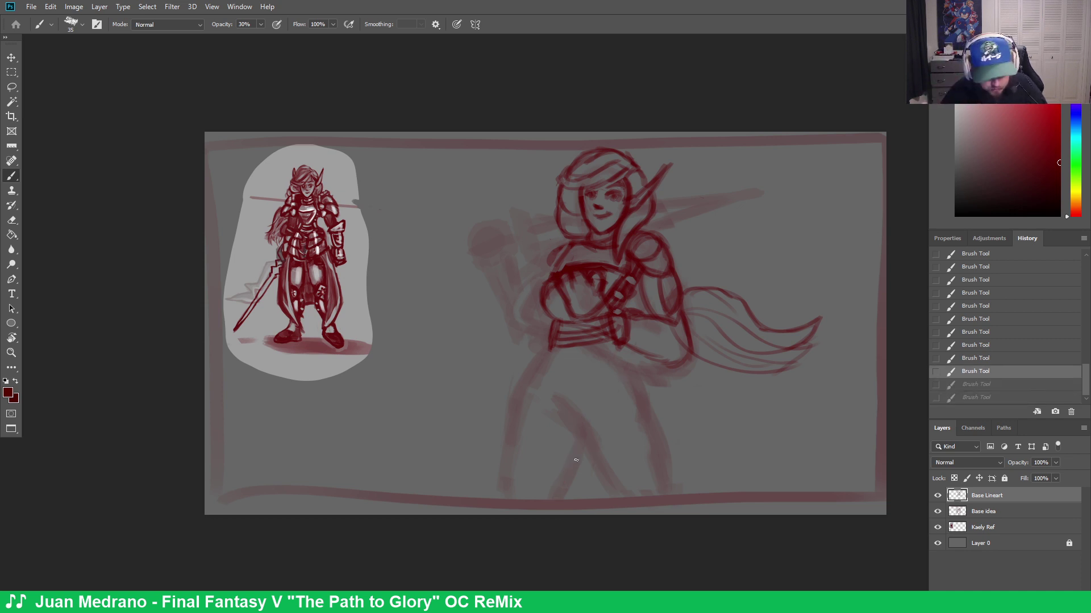
Erase the lines crossing the forearm and the dark strokes inside the folded hand so the arm is clear
key("e")
mouse_move(610, 317)
left_mouse_down()
mouse_move(638, 324)
mouse_move(634, 337)
mouse_move(586, 310)
mouse_move(619, 337)
mouse_move(597, 322)
mouse_move(636, 328)
left_mouse_up()
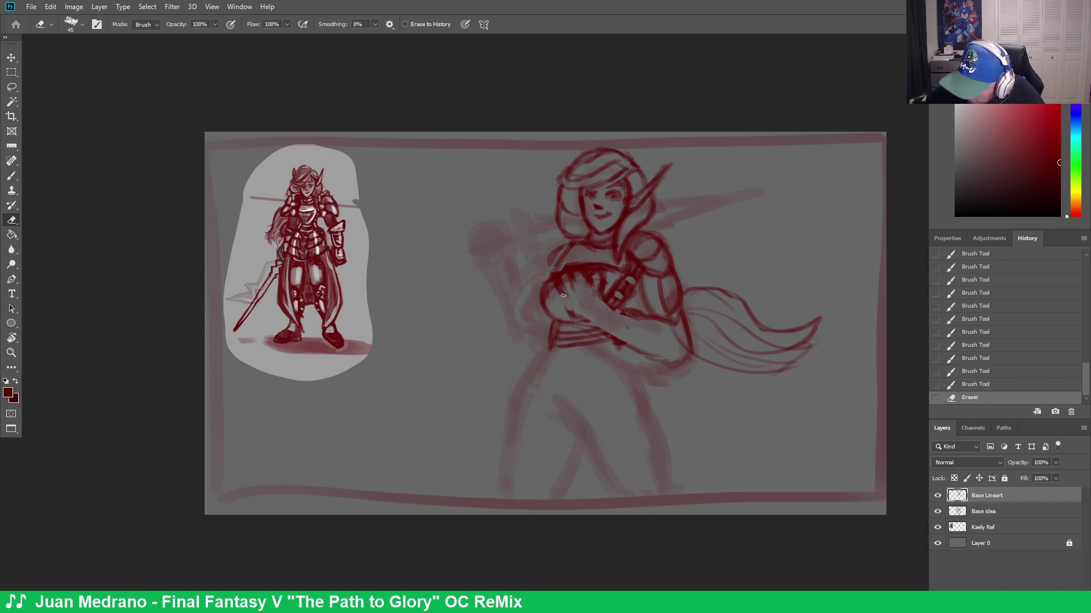
mouse_move(566, 300)
left_mouse_down()
mouse_move(584, 312)
mouse_move(575, 315)
left_mouse_up()
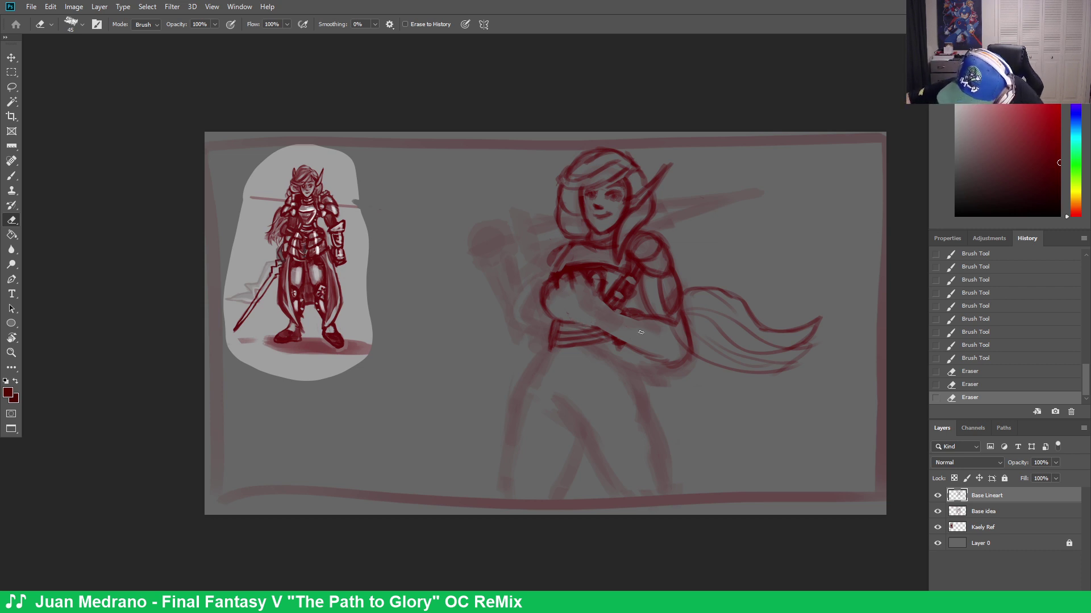
left_click_drag(640, 333, 639, 331)
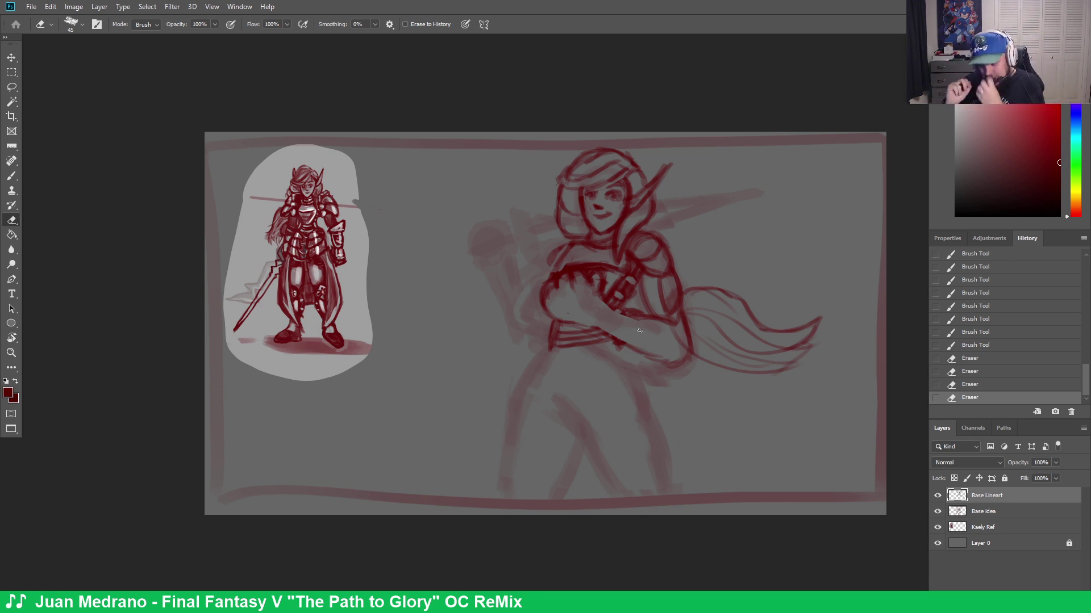
Strengthen the far shoulder's contour and the upper chest line beside it with brush strokes
key("b")
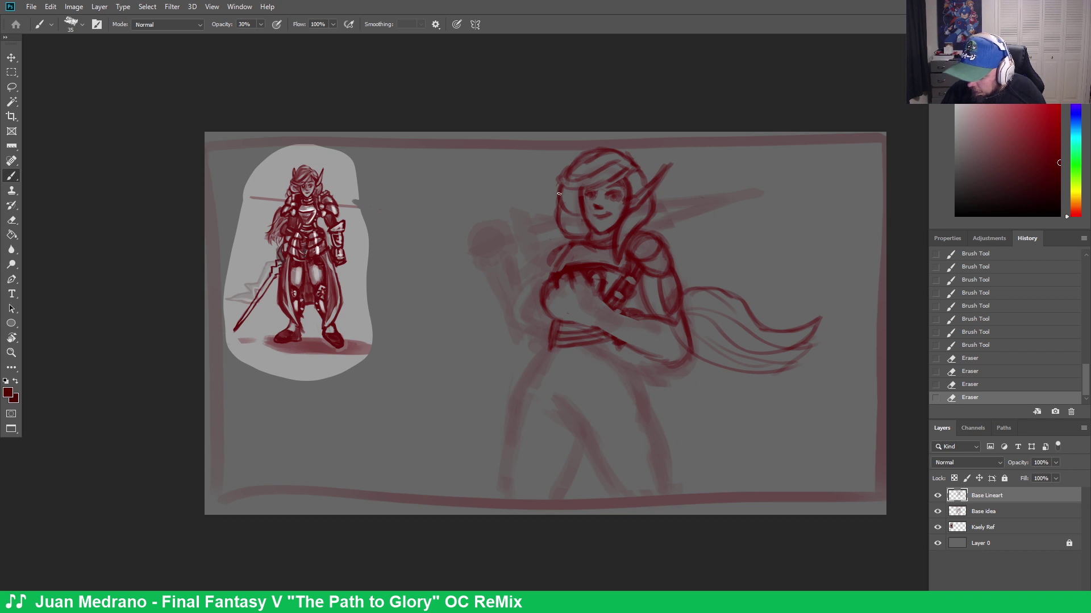
left_click_drag(562, 248, 548, 268)
left_click_drag(554, 256, 578, 263)
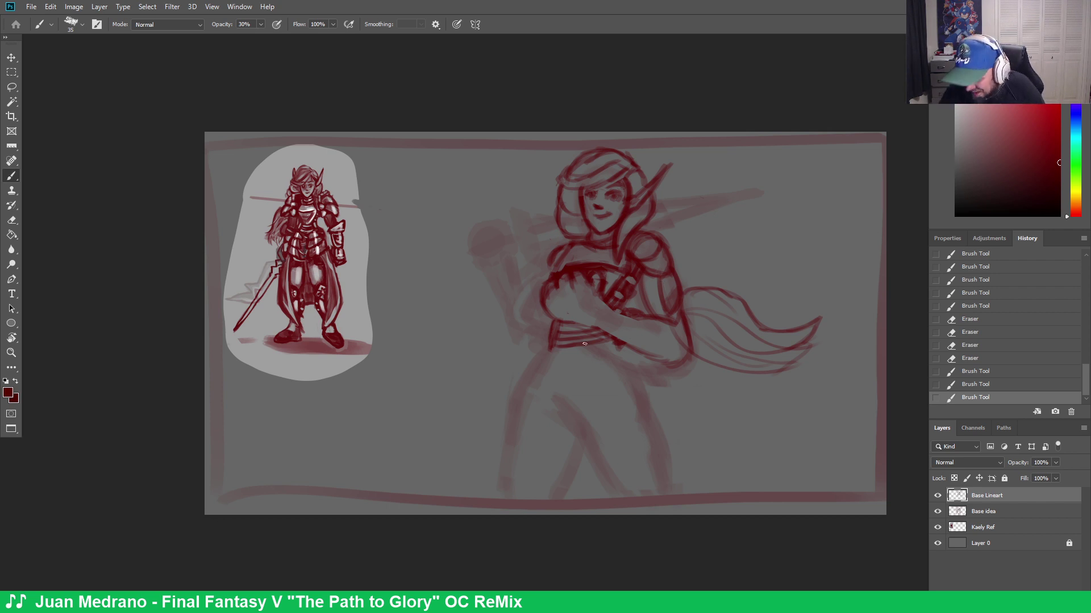
Draw the near-side hip armor as three flaring, overlapping plates from the waist down over the thigh
left_click_drag(594, 352, 590, 381)
mouse_move(598, 350)
left_mouse_down()
mouse_move(631, 338)
mouse_move(595, 352)
mouse_move(590, 377)
mouse_move(635, 362)
mouse_move(628, 345)
mouse_move(639, 361)
mouse_move(641, 351)
mouse_move(594, 381)
left_mouse_up()
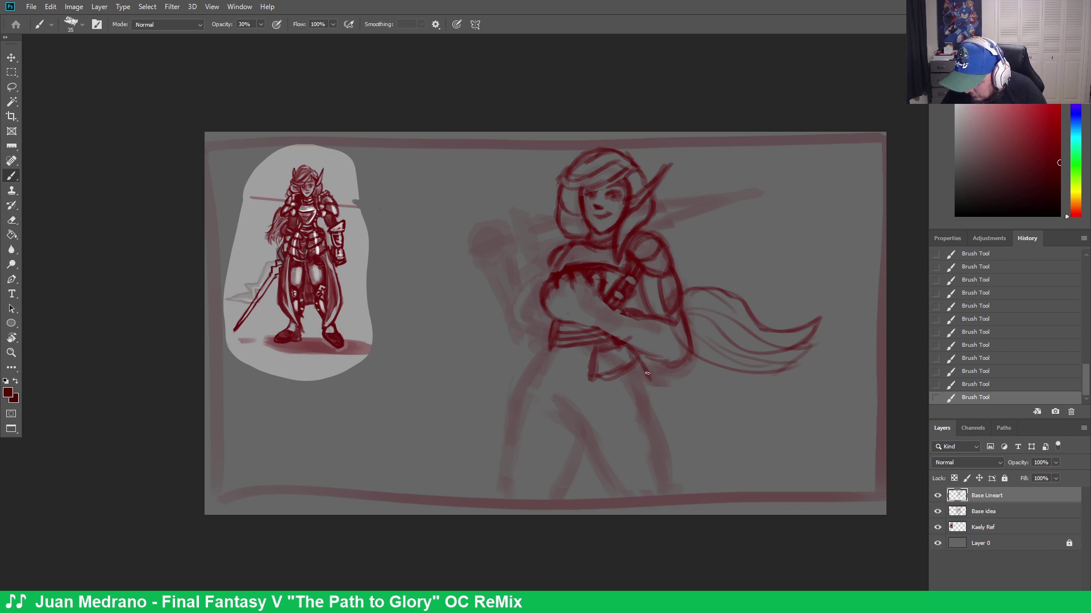
mouse_move(646, 373)
left_mouse_down()
mouse_move(650, 391)
mouse_move(613, 414)
left_mouse_up()
mouse_move(596, 358)
left_mouse_down()
mouse_move(589, 411)
mouse_move(620, 413)
mouse_move(654, 372)
mouse_move(660, 393)
mouse_move(651, 393)
mouse_move(664, 419)
mouse_move(630, 445)
mouse_move(648, 433)
mouse_move(588, 448)
mouse_move(590, 466)
mouse_move(643, 444)
mouse_move(654, 401)
mouse_move(666, 424)
mouse_move(637, 445)
mouse_move(597, 420)
mouse_move(590, 453)
mouse_move(610, 461)
left_mouse_up()
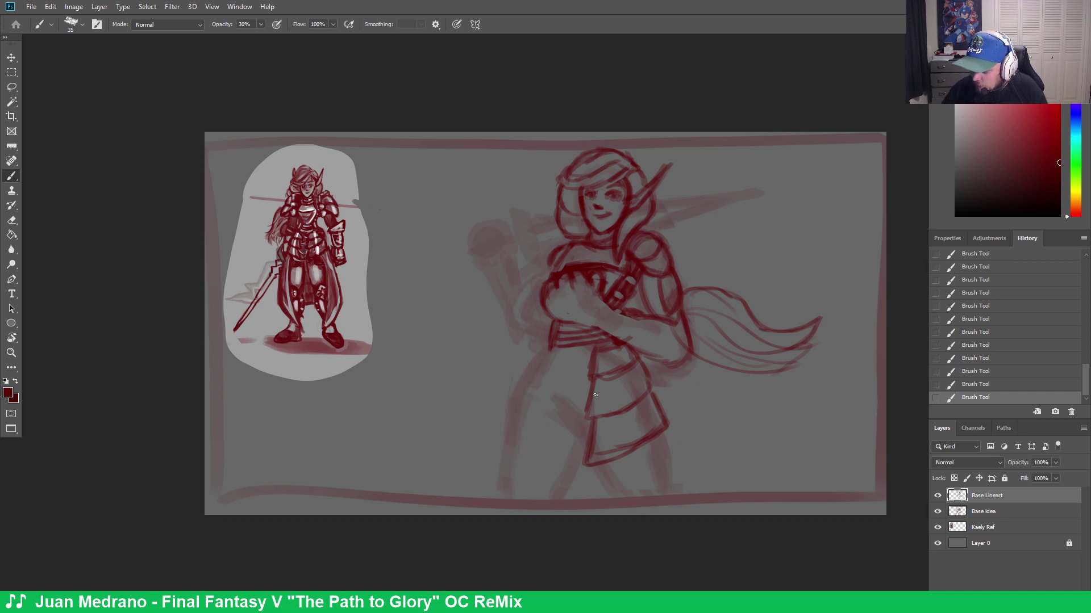
Draw a vertical guide line down the middle of the figure and undo the extra guide strokes beside it
left_click_drag(592, 295, 592, 494)
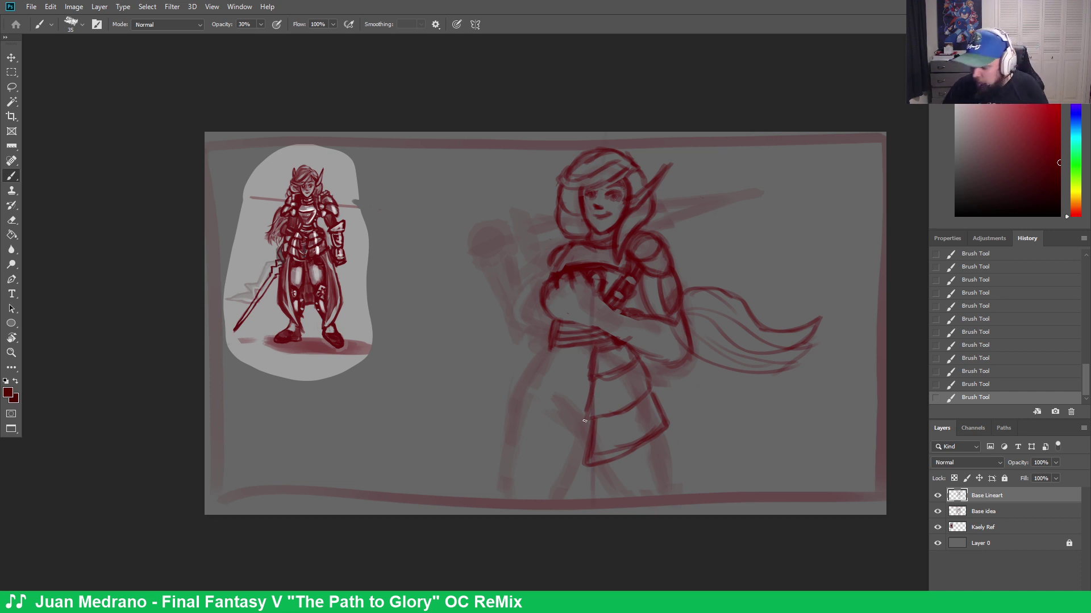
left_click_drag(583, 277, 580, 499)
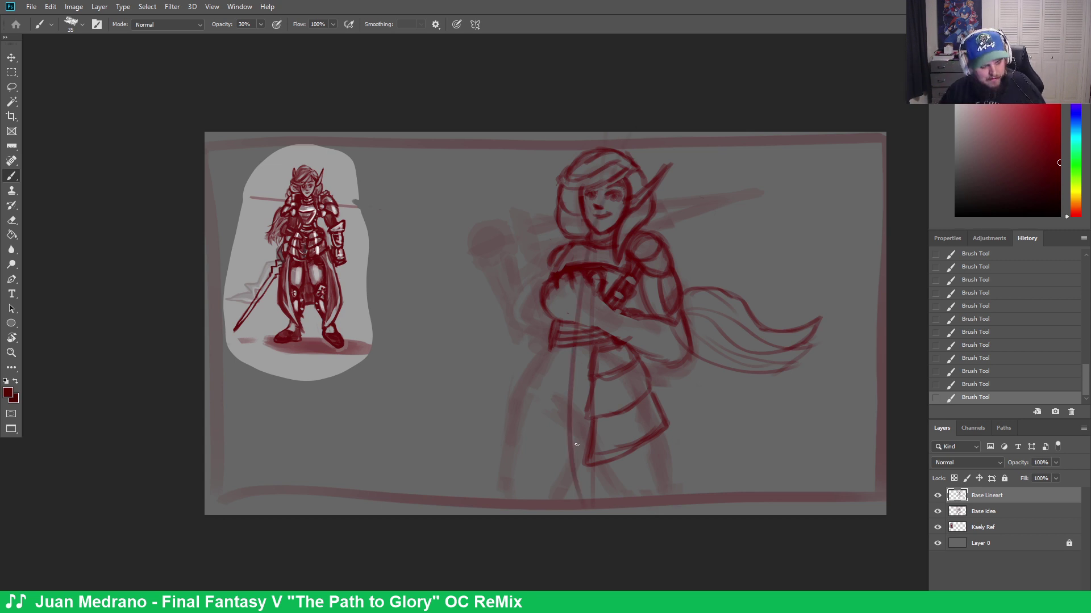
key("ctrl+z")
key("ctrl+z")
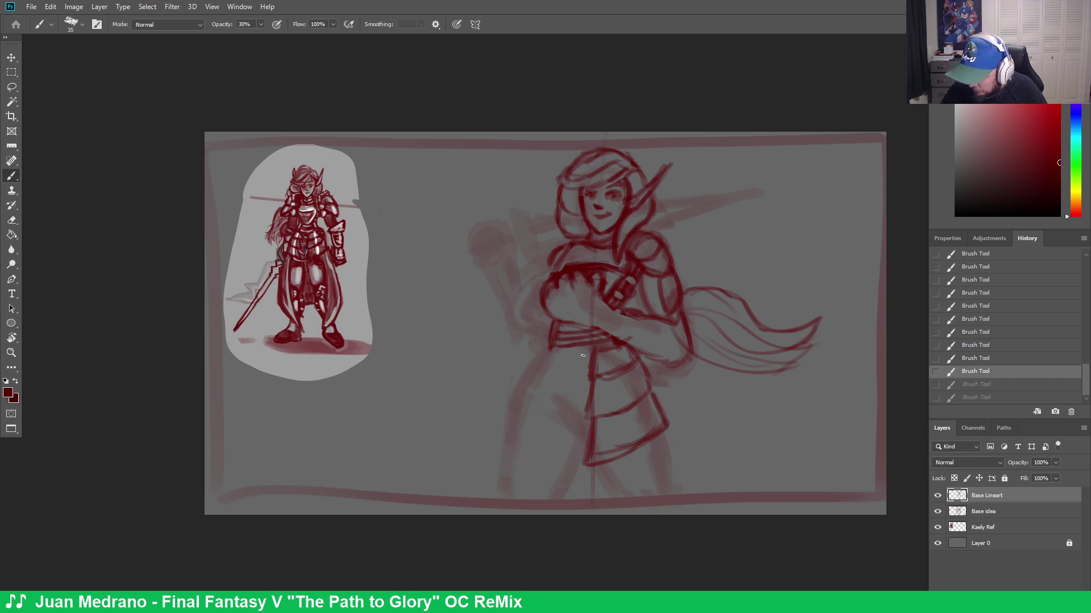
Add the narrow tiered front panel beside the center line and draw the matching three-tier plates over the far hip
mouse_move(577, 353)
left_mouse_down()
mouse_move(572, 383)
mouse_move(575, 355)
mouse_move(607, 346)
mouse_move(574, 361)
mouse_move(574, 379)
mouse_move(623, 372)
mouse_move(572, 381)
mouse_move(575, 357)
mouse_move(615, 342)
mouse_move(576, 350)
mouse_move(565, 375)
mouse_move(609, 372)
mouse_move(568, 373)
mouse_move(559, 413)
mouse_move(618, 409)
mouse_move(557, 451)
mouse_move(562, 440)
mouse_move(563, 464)
mouse_move(653, 439)
left_mouse_up()
left_click_drag(591, 461, 632, 447)
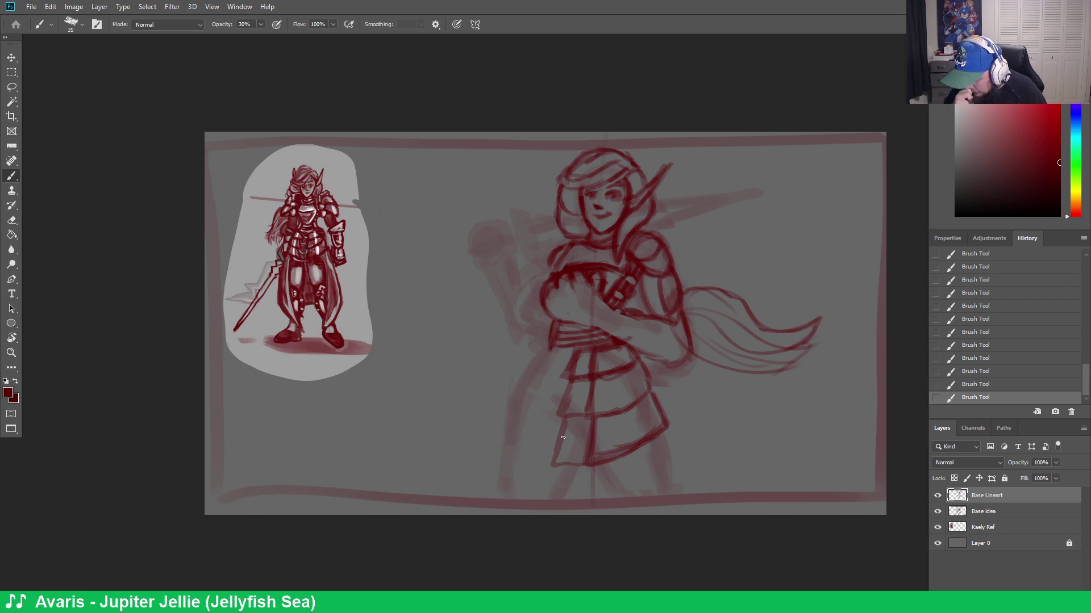
mouse_move(552, 343)
left_mouse_down()
mouse_move(555, 378)
mouse_move(527, 354)
mouse_move(534, 343)
mouse_move(551, 343)
mouse_move(537, 343)
mouse_move(510, 391)
mouse_move(527, 406)
mouse_move(552, 378)
mouse_move(542, 410)
left_mouse_up()
mouse_move(550, 375)
left_mouse_down()
mouse_move(548, 409)
mouse_move(530, 411)
mouse_move(513, 389)
mouse_move(522, 364)
mouse_move(498, 457)
left_mouse_up()
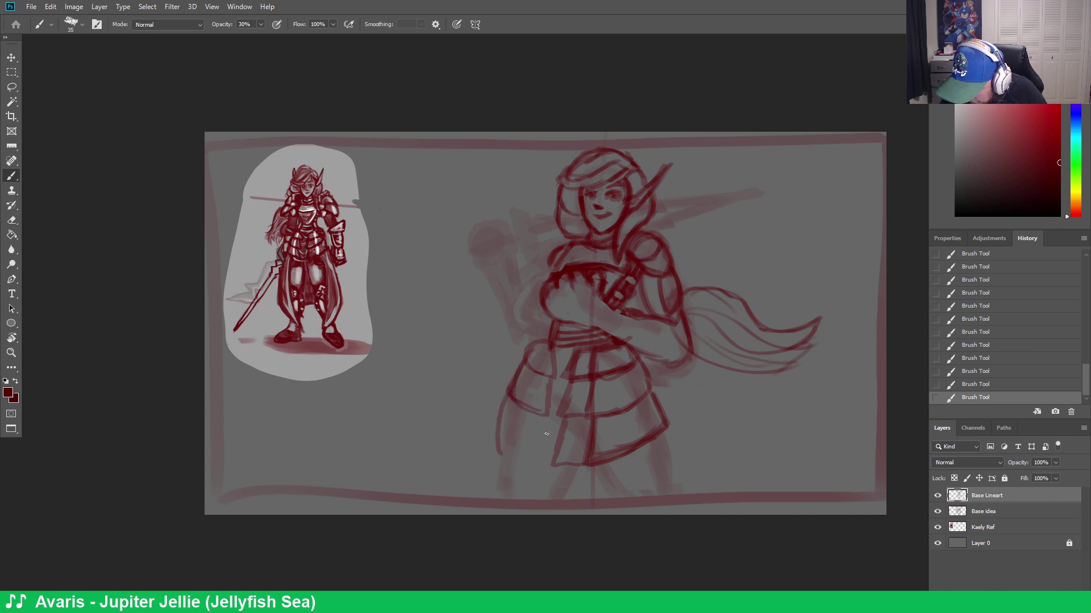
mouse_move(538, 415)
left_mouse_down()
mouse_move(540, 447)
mouse_move(500, 459)
left_mouse_up()
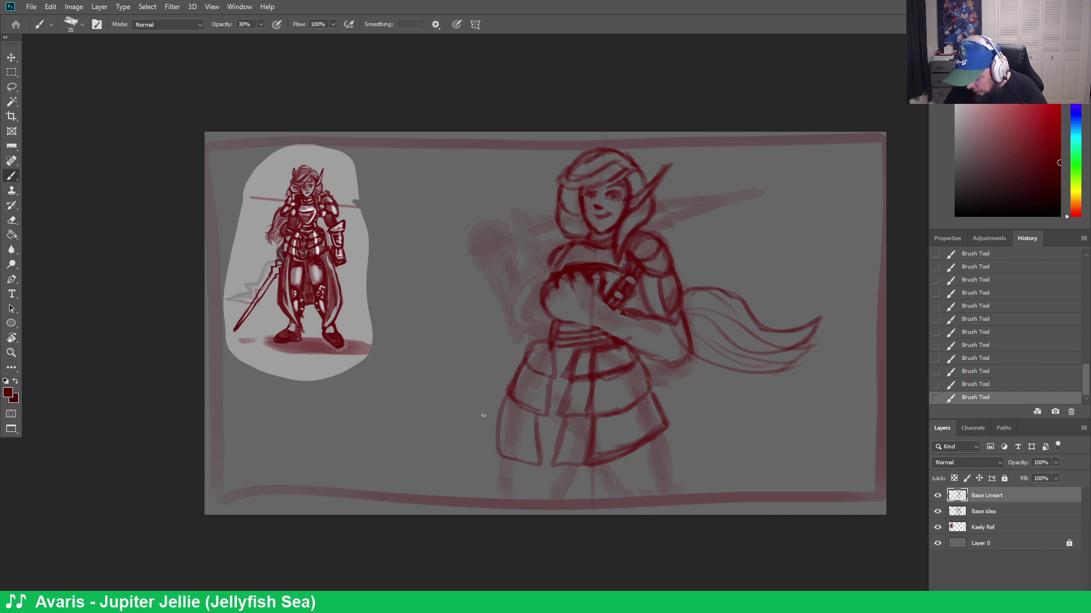
Redraw the outer edge of the far hip plates closer to the body and erase the old outline and overshooting ends
left_click_drag(543, 340, 505, 434)
left_click_drag(517, 384, 503, 475)
key("e")
left_click_drag(531, 344, 496, 442)
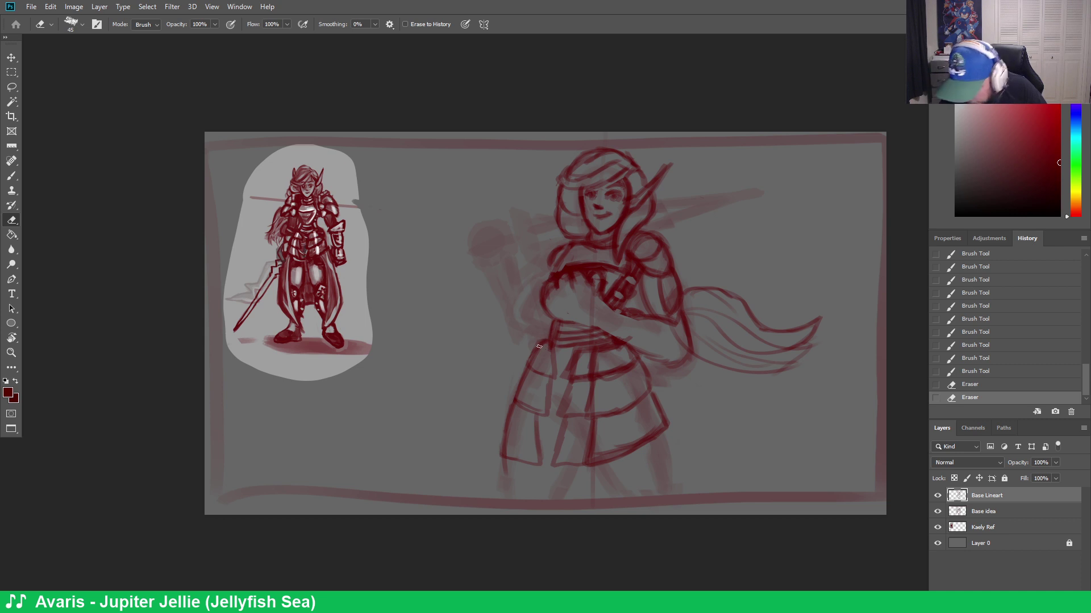
key("b")
left_click_drag(541, 344, 514, 472)
key("e")
left_click_drag(544, 341, 507, 433)
mouse_move(508, 431)
left_mouse_down()
mouse_move(519, 382)
mouse_move(500, 448)
mouse_move(527, 359)
left_mouse_up()
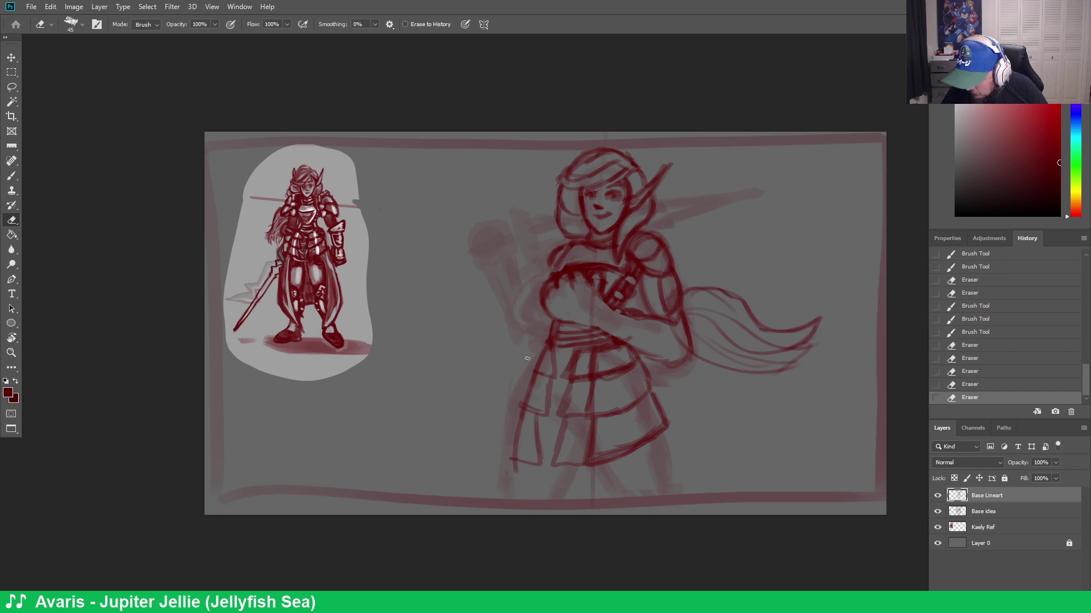
left_click_drag(512, 442, 507, 463)
mouse_move(508, 457)
left_mouse_down()
mouse_move(511, 432)
mouse_move(512, 466)
left_mouse_up()
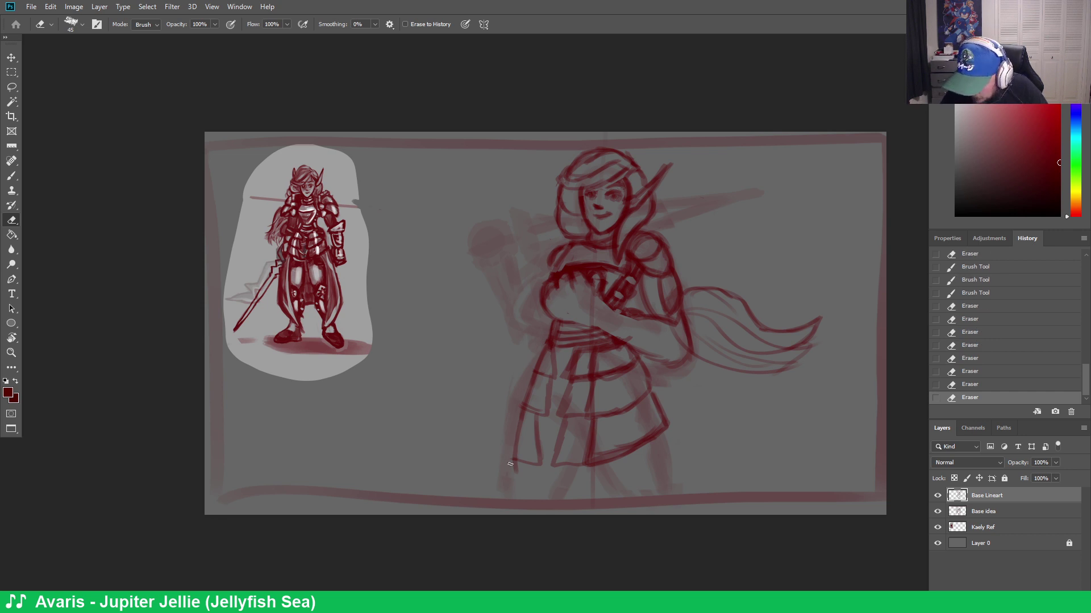
Sketch criss-cross lacing down the gap between the two front armor panels, undoing the first trial strokes
key("b")
left_click_drag(552, 360, 572, 368)
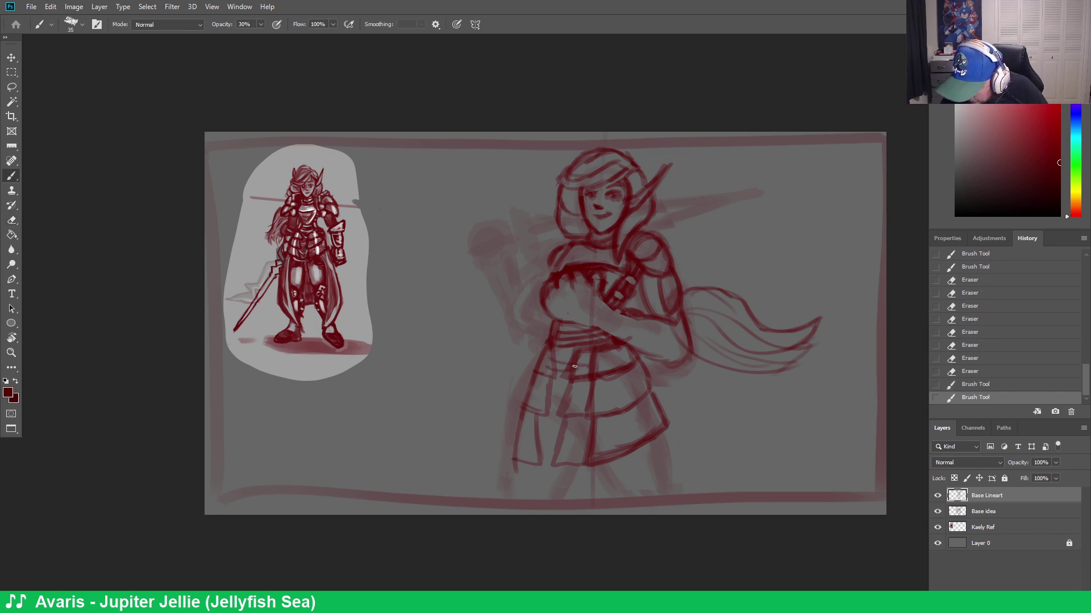
key("ctrl+z")
key("ctrl+z")
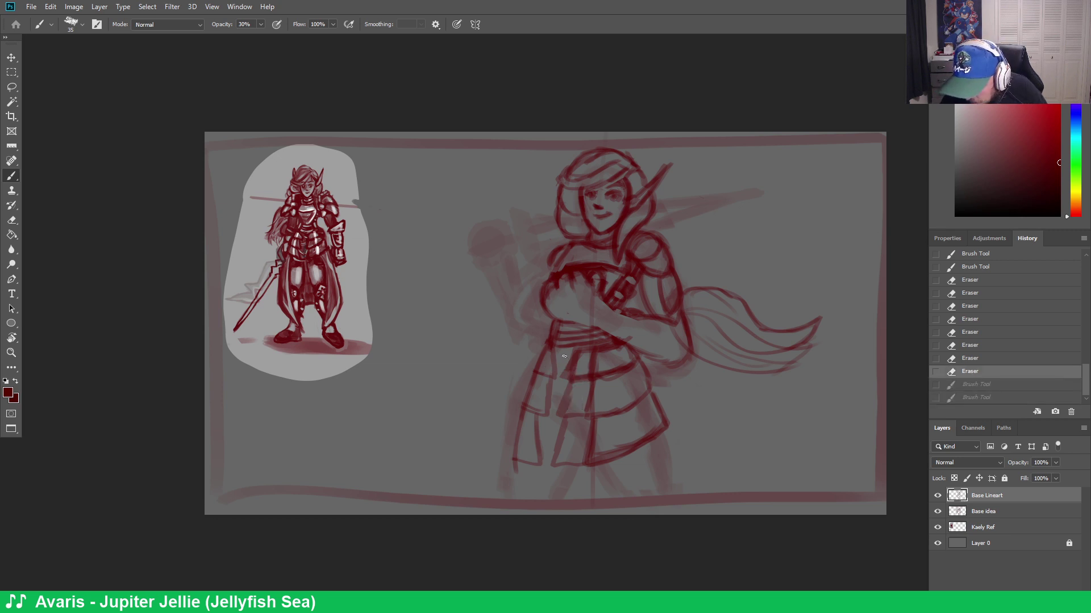
mouse_move(555, 357)
left_mouse_down()
mouse_move(573, 365)
mouse_move(563, 355)
mouse_move(563, 390)
mouse_move(574, 396)
mouse_move(552, 408)
mouse_move(560, 455)
left_mouse_up()
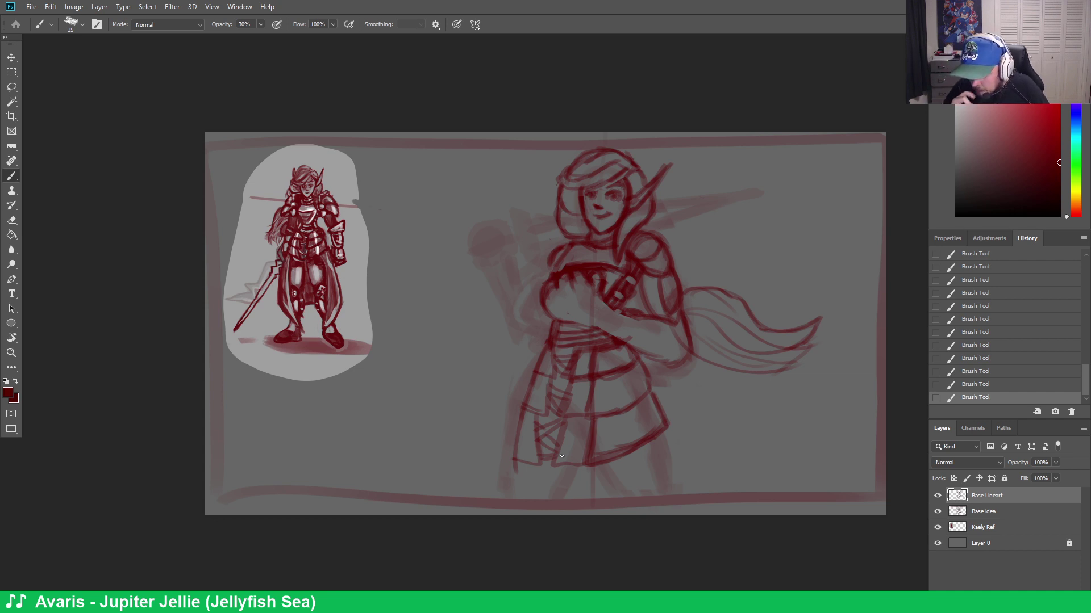
Draw the leg contours below the hip plates down to the canvas's lower edge, and undo the last two strokes
left_click_drag(662, 430, 695, 513)
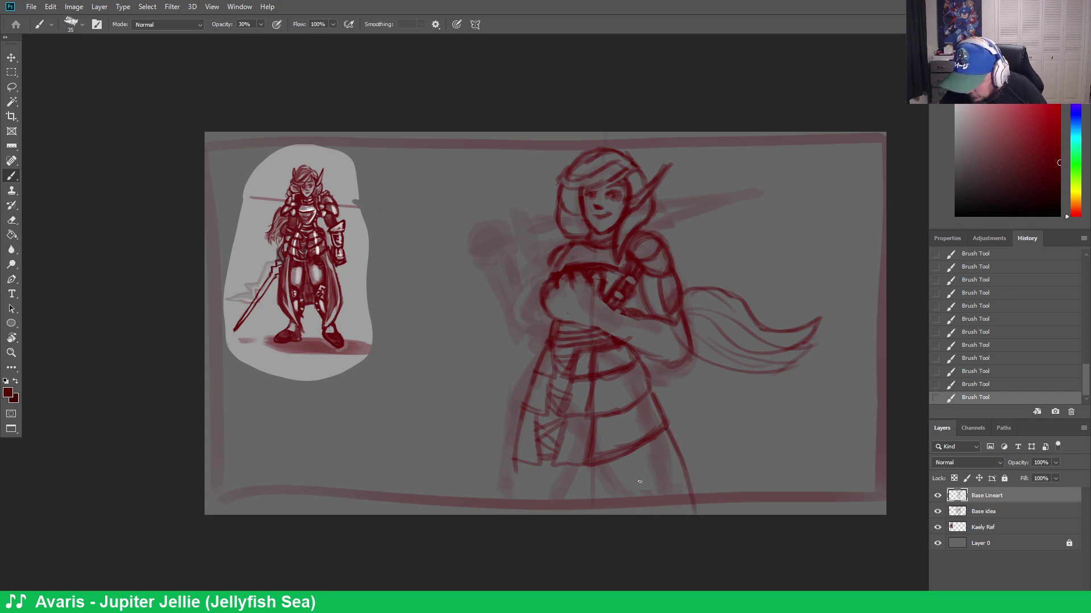
left_click_drag(622, 456, 636, 508)
mouse_move(533, 498)
left_mouse_down()
mouse_move(537, 471)
mouse_move(503, 512)
mouse_move(506, 500)
left_mouse_up()
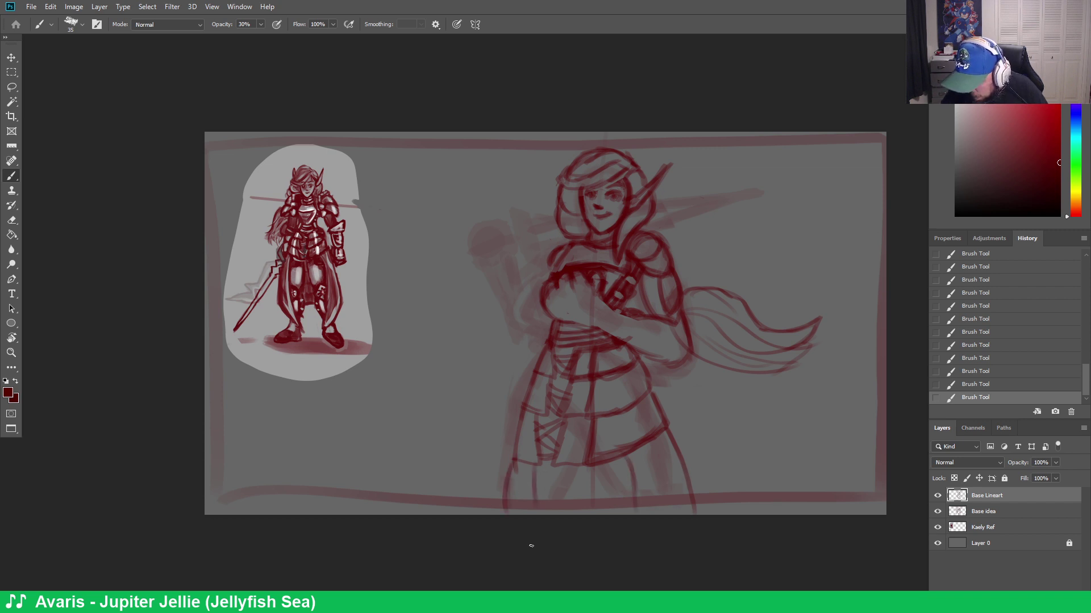
mouse_move(603, 467)
left_mouse_down()
mouse_move(629, 511)
mouse_move(552, 510)
mouse_move(577, 467)
left_mouse_up()
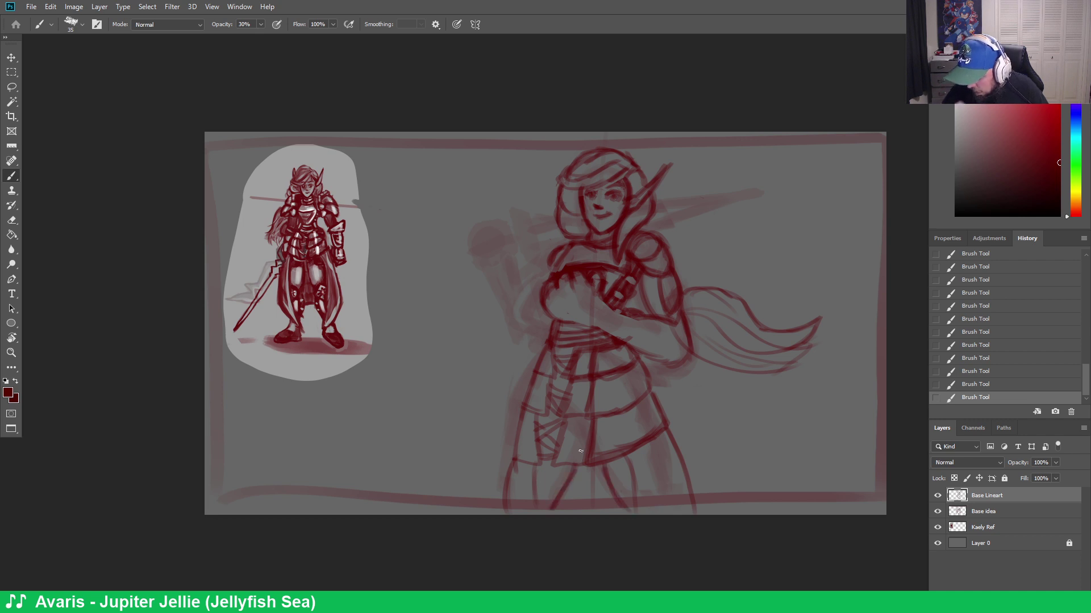
key("ctrl+z")
key("ctrl+z")
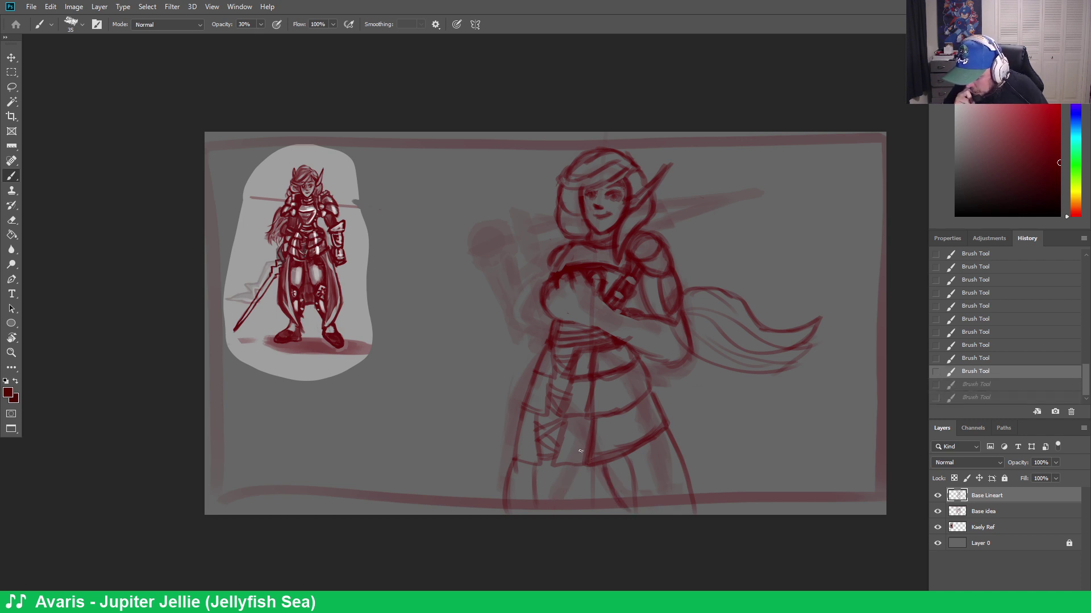
Lasso the laced gap between the front hip armor panels, shift it about 60 px right with Free Transform, and deselect
left_click(12, 77)
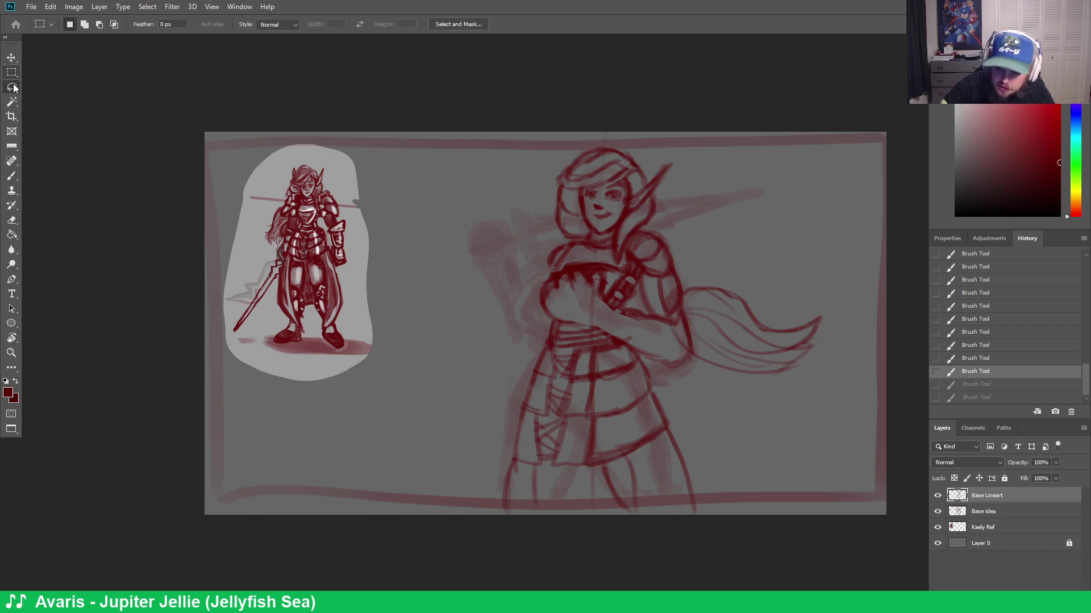
left_click(16, 85)
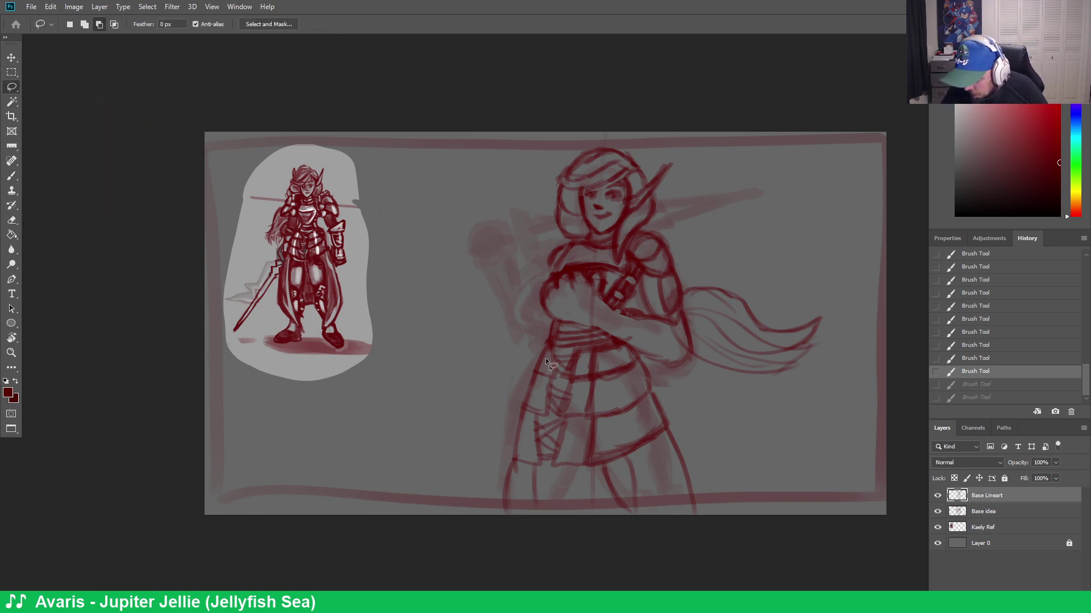
mouse_move(546, 358)
left_mouse_down()
mouse_move(593, 420)
mouse_move(528, 456)
mouse_move(561, 330)
left_mouse_up()
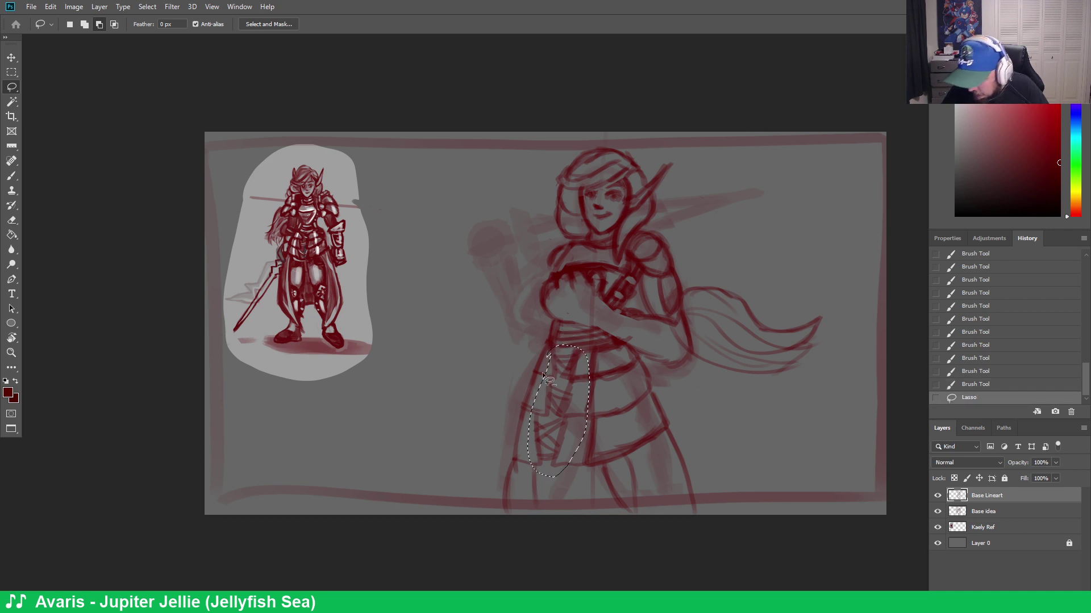
right_click(574, 389)
left_click(633, 502)
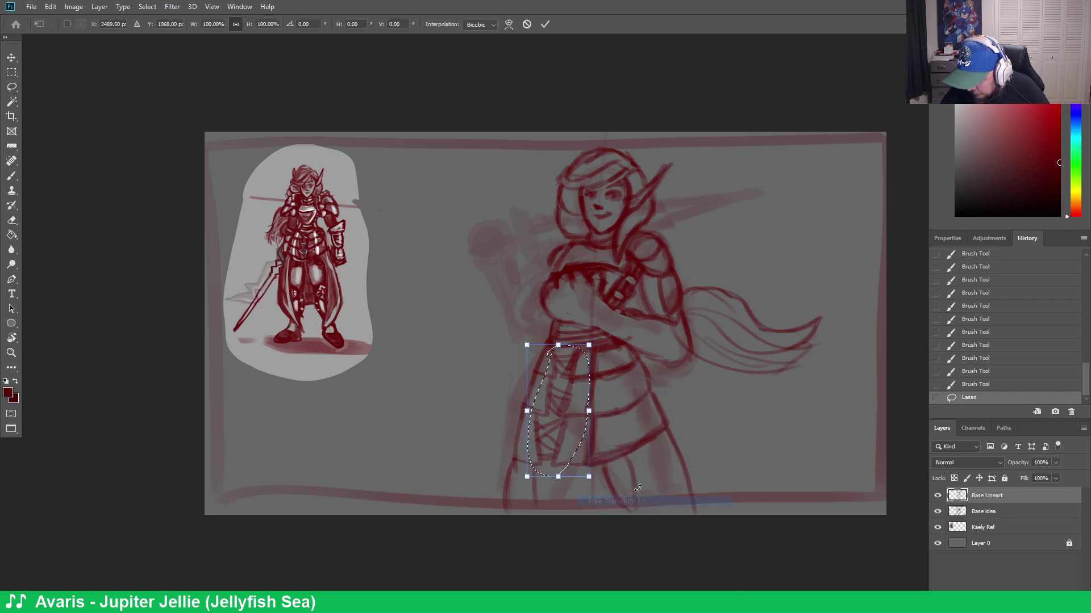
key("shift+Right")
key("shift+Right")
key("shift+Right")
key("shift+Right")
key("shift+Right")
key("Right")
key("Right")
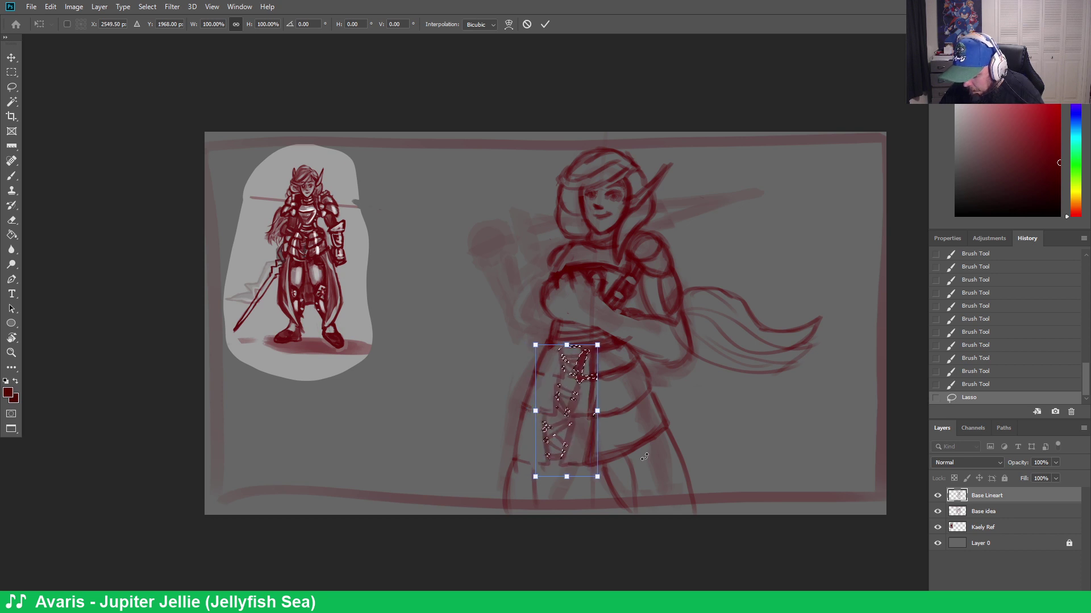
key("Return")
key("ctrl+d")
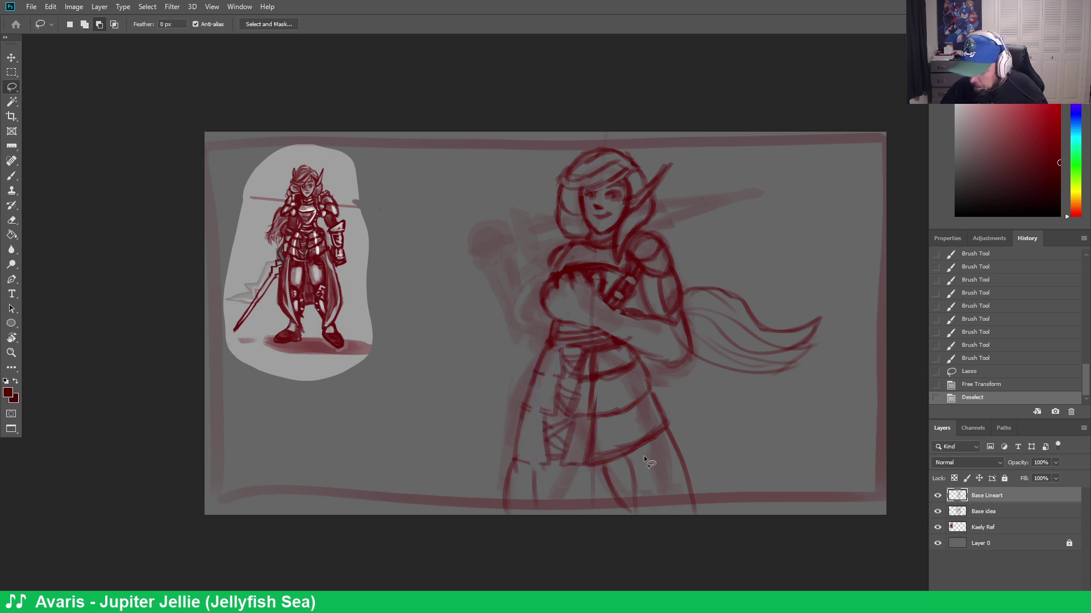
Redraw the front panel's edges beside the center line and extend the far hip plate lines to meet the shifted lacing
key("b")
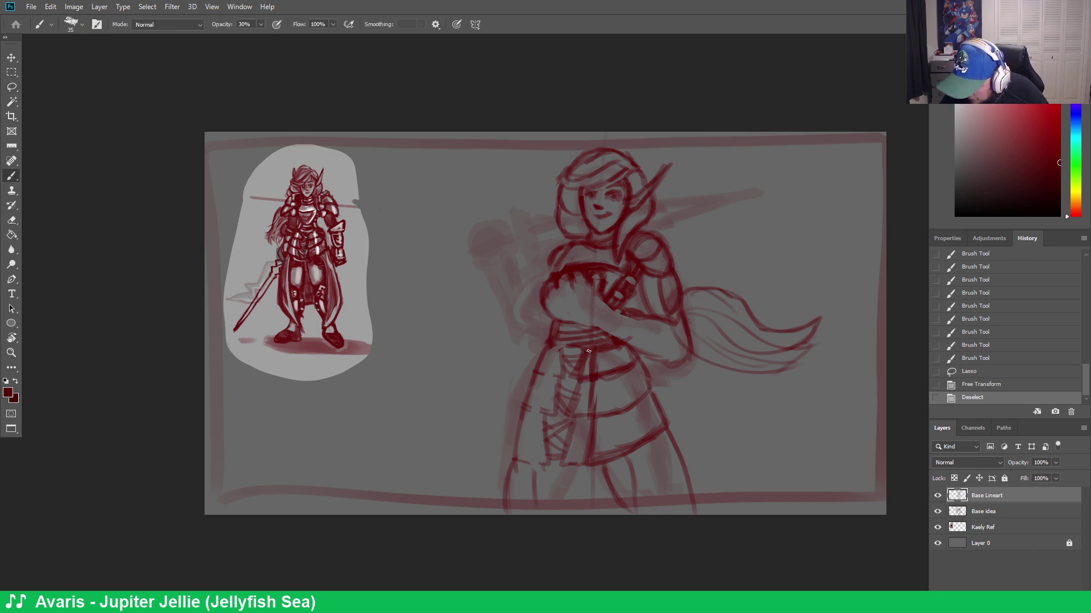
mouse_move(580, 362)
left_mouse_down()
mouse_move(585, 375)
mouse_move(628, 361)
mouse_move(574, 418)
mouse_move(566, 466)
mouse_move(603, 461)
left_mouse_up()
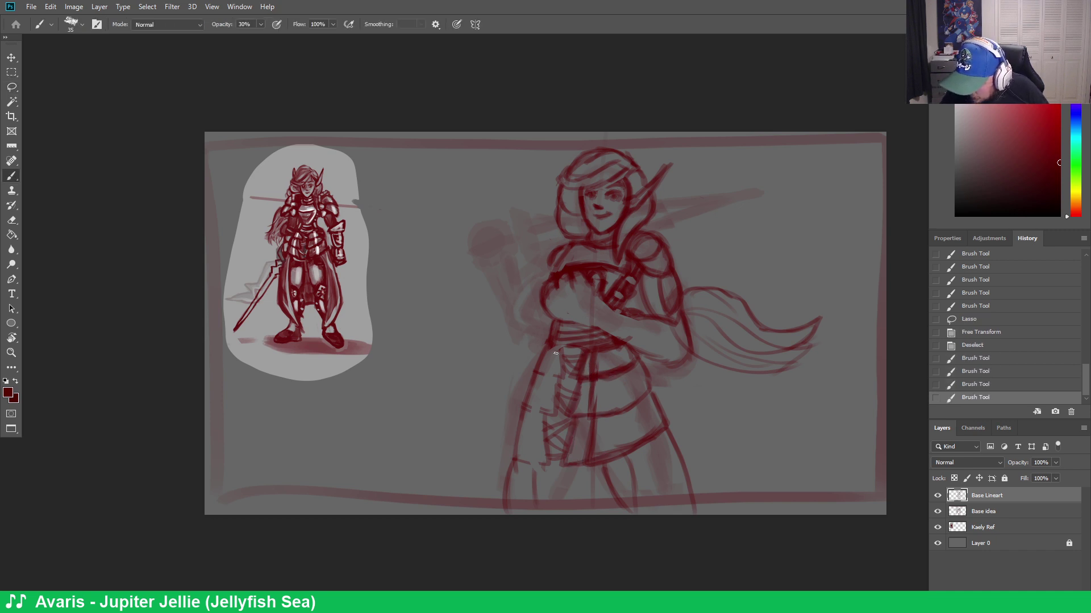
mouse_move(555, 353)
left_mouse_down()
mouse_move(561, 372)
mouse_move(541, 367)
mouse_move(561, 389)
mouse_move(556, 417)
mouse_move(527, 411)
mouse_move(547, 422)
mouse_move(529, 376)
mouse_move(544, 470)
mouse_move(519, 463)
mouse_move(518, 429)
left_mouse_up()
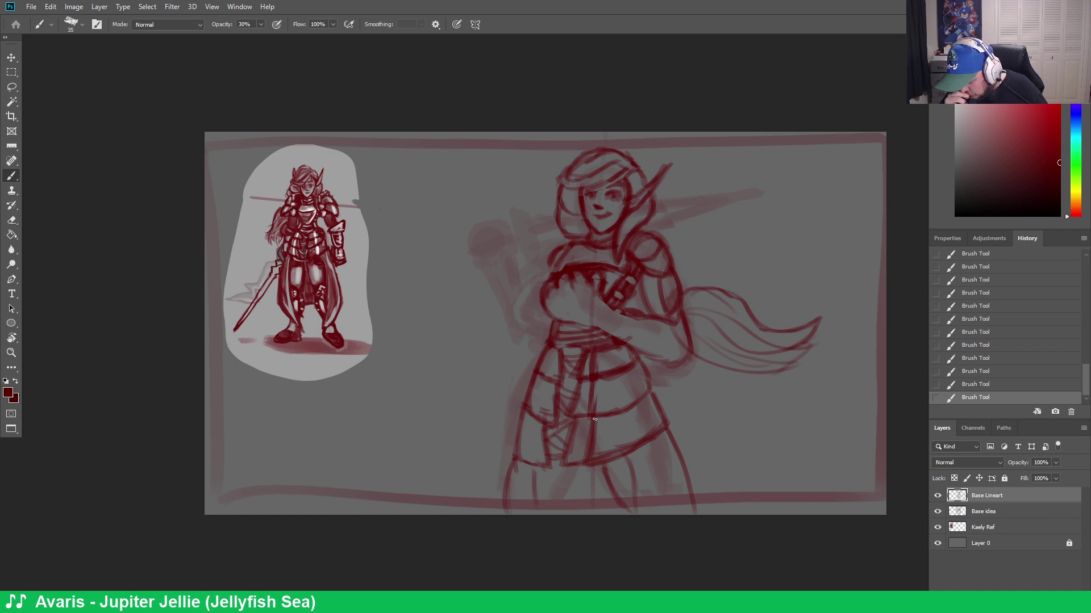
Lasso the whole tiered hip armor, squash it vertically from its lower edge with Free Transform, and deselect
left_click(12, 87)
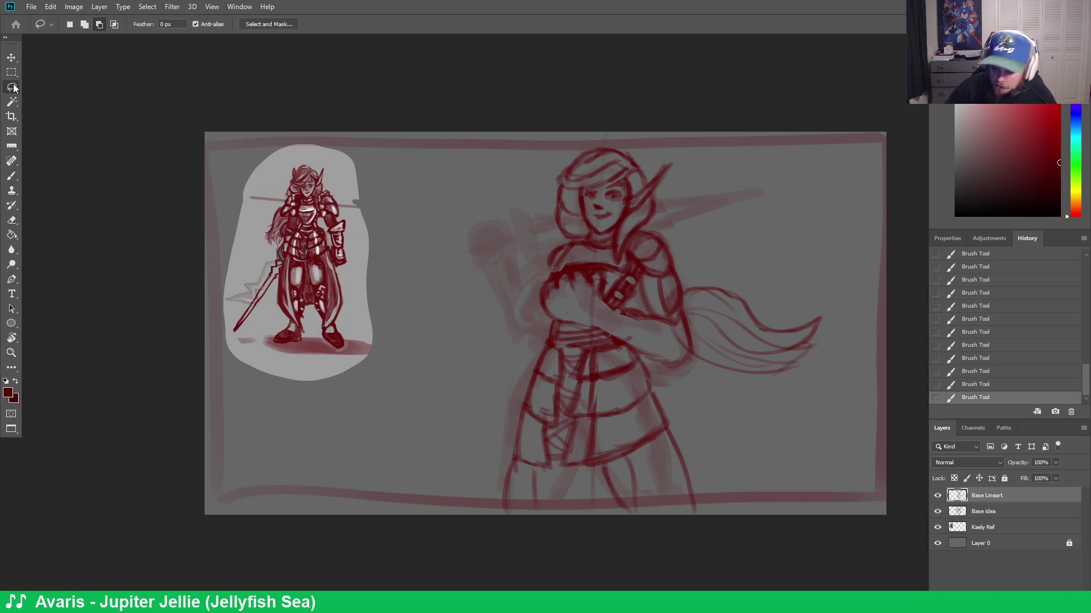
mouse_move(505, 399)
left_mouse_down()
mouse_move(620, 477)
mouse_move(657, 385)
left_mouse_up()
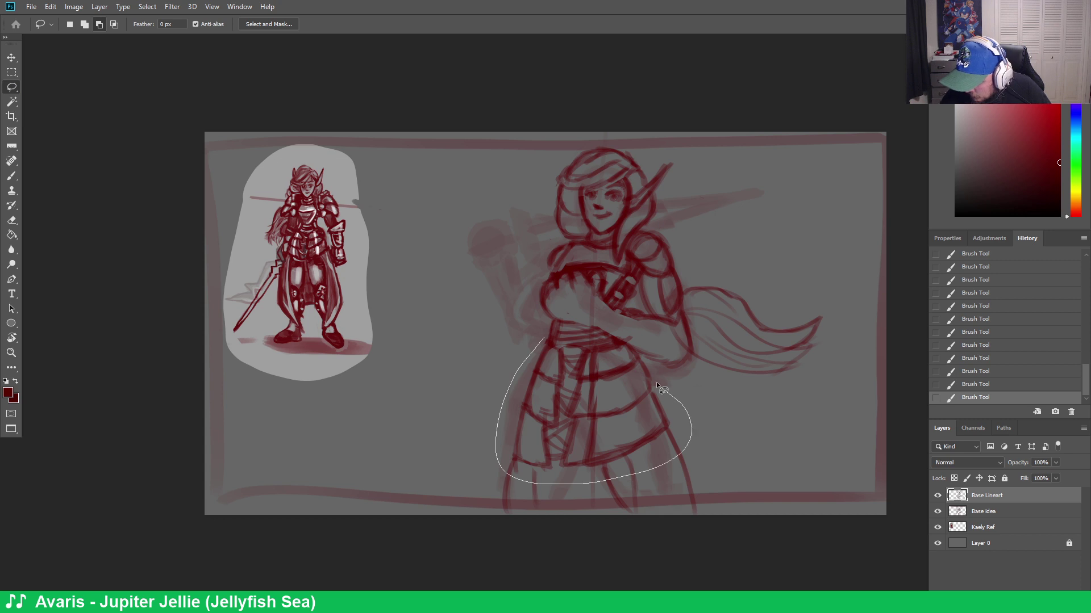
left_click_drag(595, 342, 532, 343)
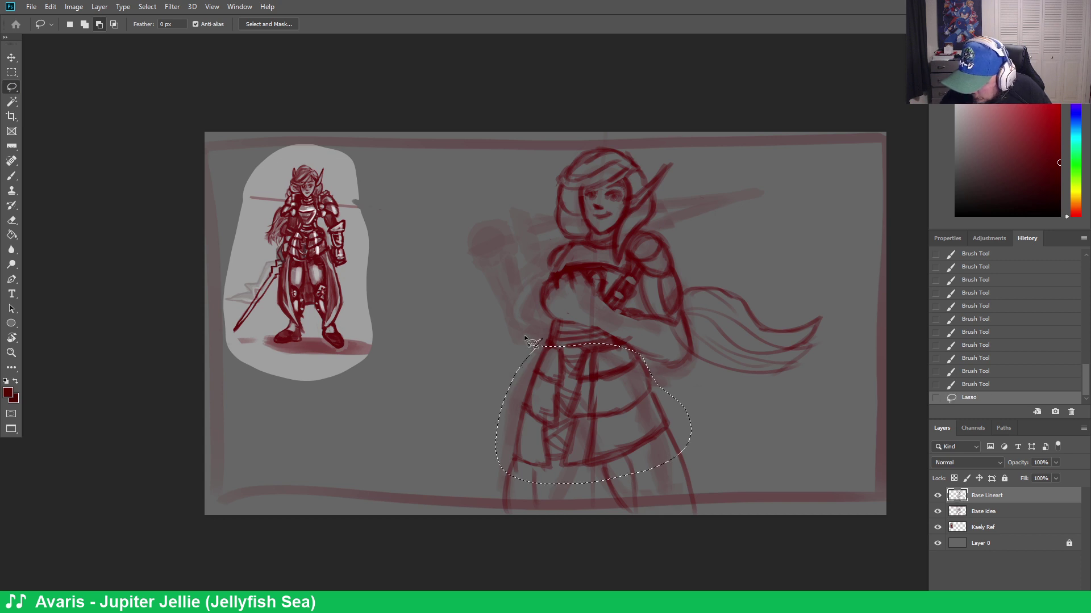
right_click(593, 400)
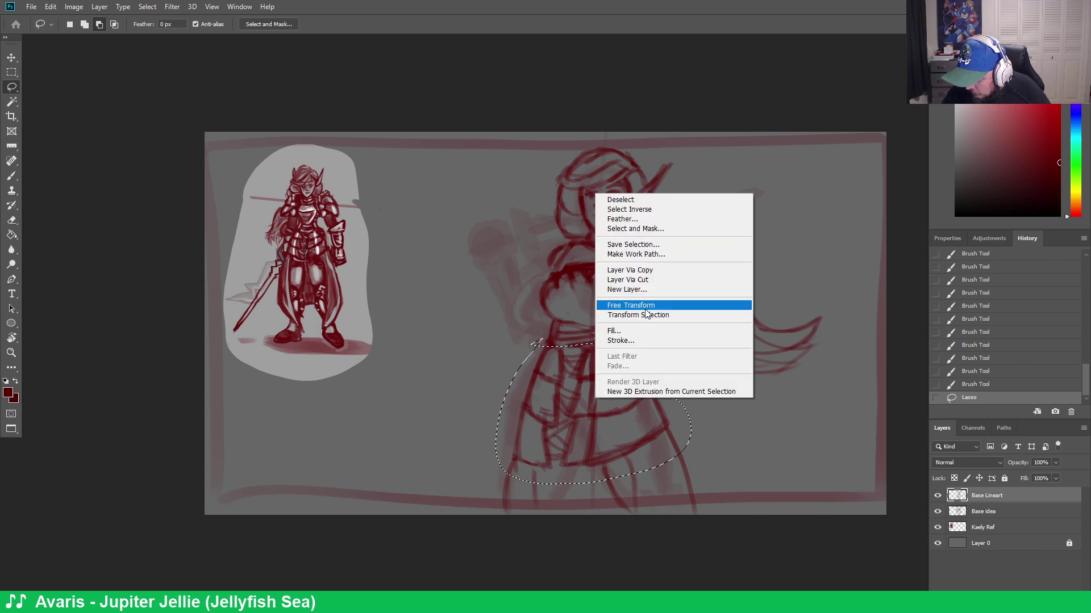
left_click(628, 306)
left_click_drag(593, 483, 598, 445)
key("shift")
key("Return")
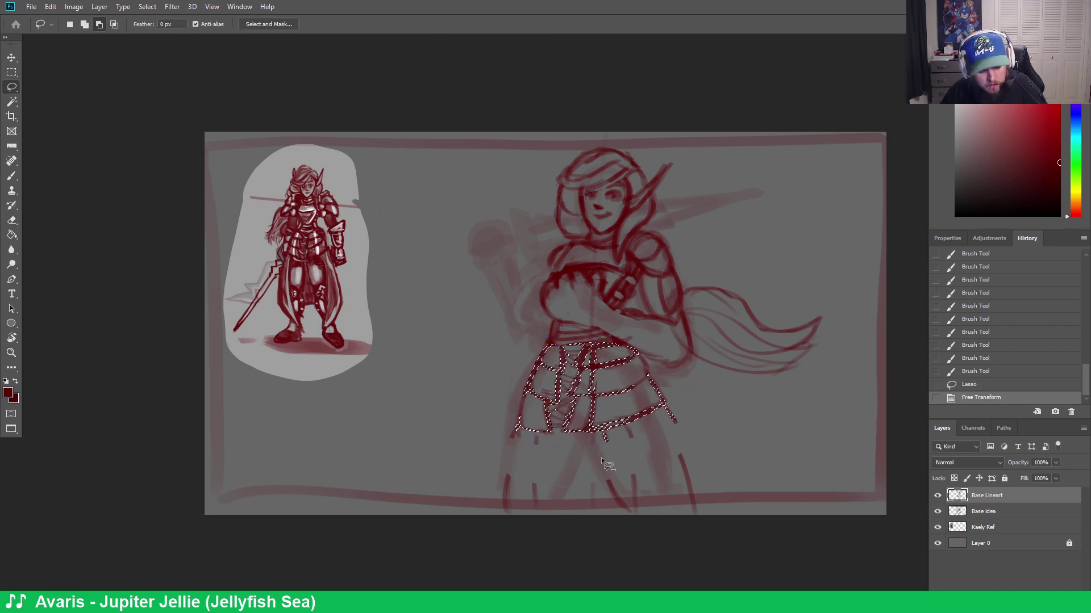
key("ctrl+d")
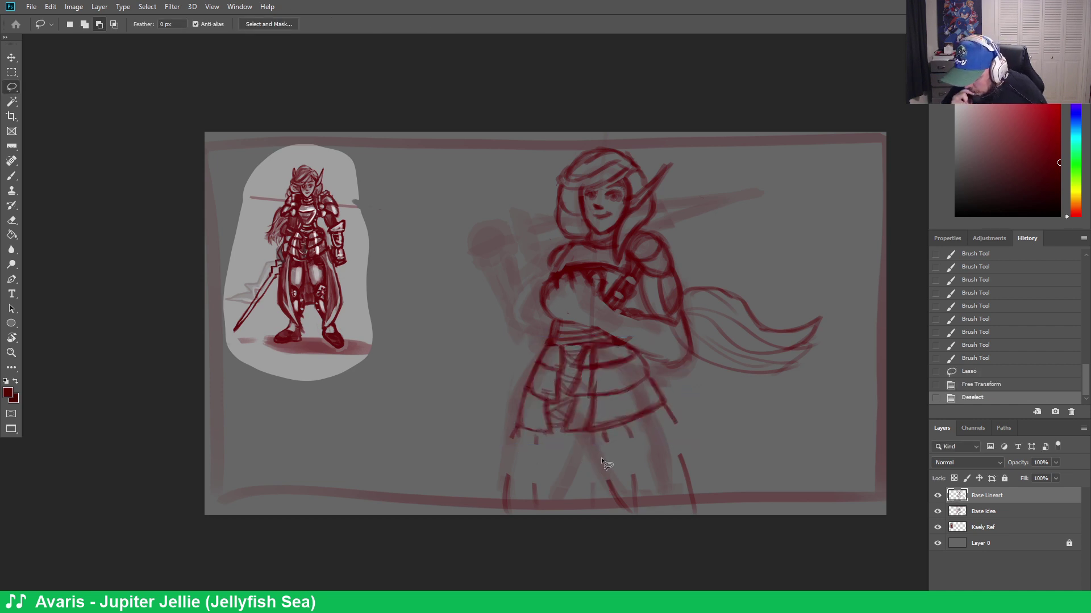
Reinforce the outlines of the far hip plates and their edge up at the waist with darker strokes
key("b")
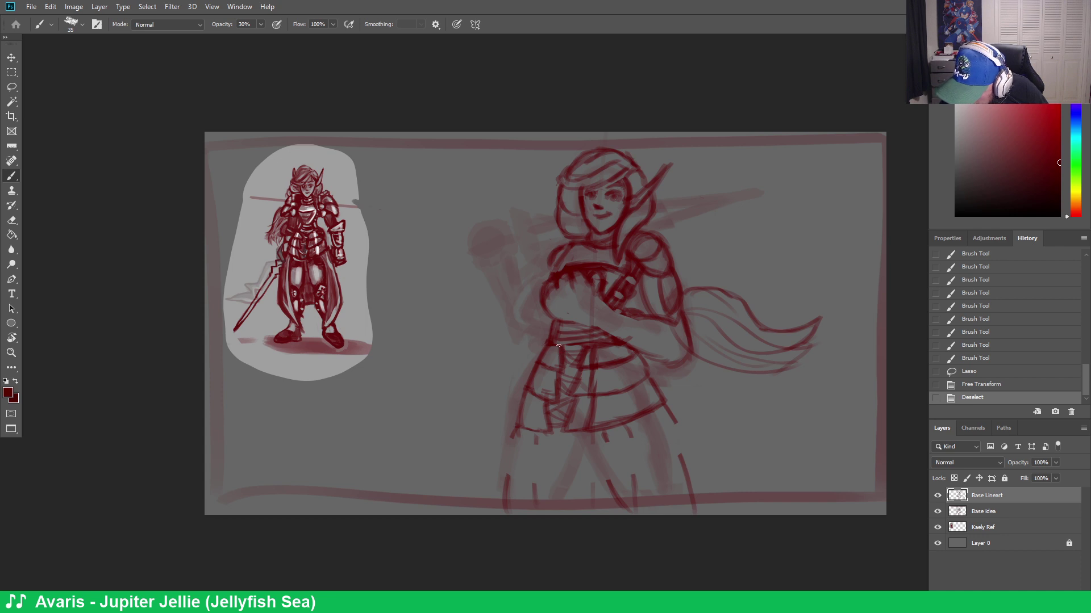
mouse_move(540, 362)
left_mouse_down()
mouse_move(557, 371)
mouse_move(557, 358)
mouse_move(546, 353)
mouse_move(559, 374)
mouse_move(552, 407)
mouse_move(528, 402)
left_mouse_up()
left_click_drag(546, 342, 551, 336)
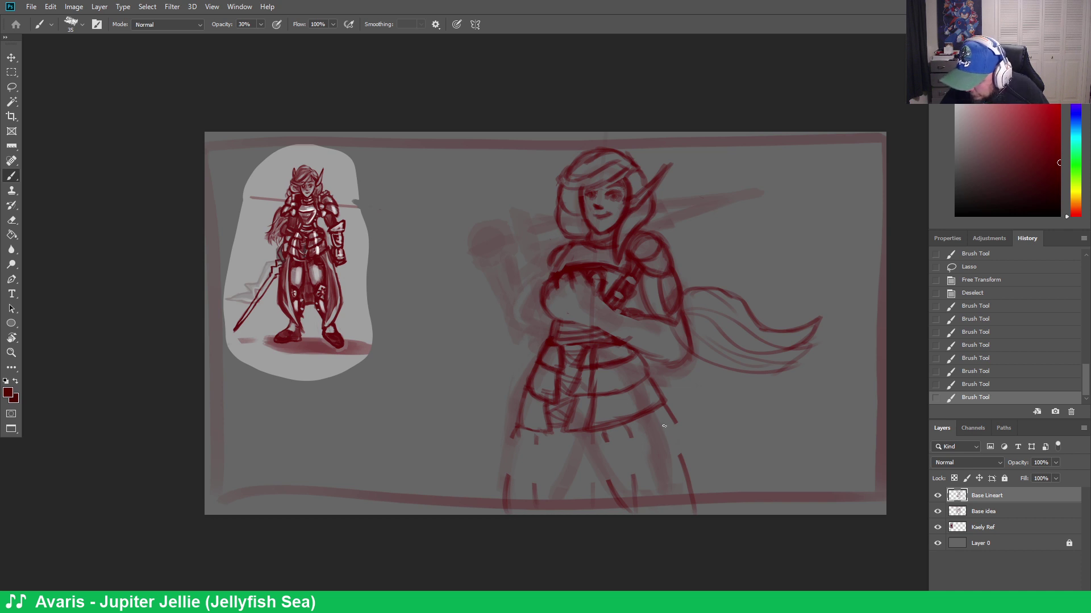
Draw the near leg's outer and inner contours from the shortened hip armor down to the canvas's lower edge
mouse_move(662, 408)
left_mouse_down()
mouse_move(689, 480)
mouse_move(690, 509)
left_mouse_up()
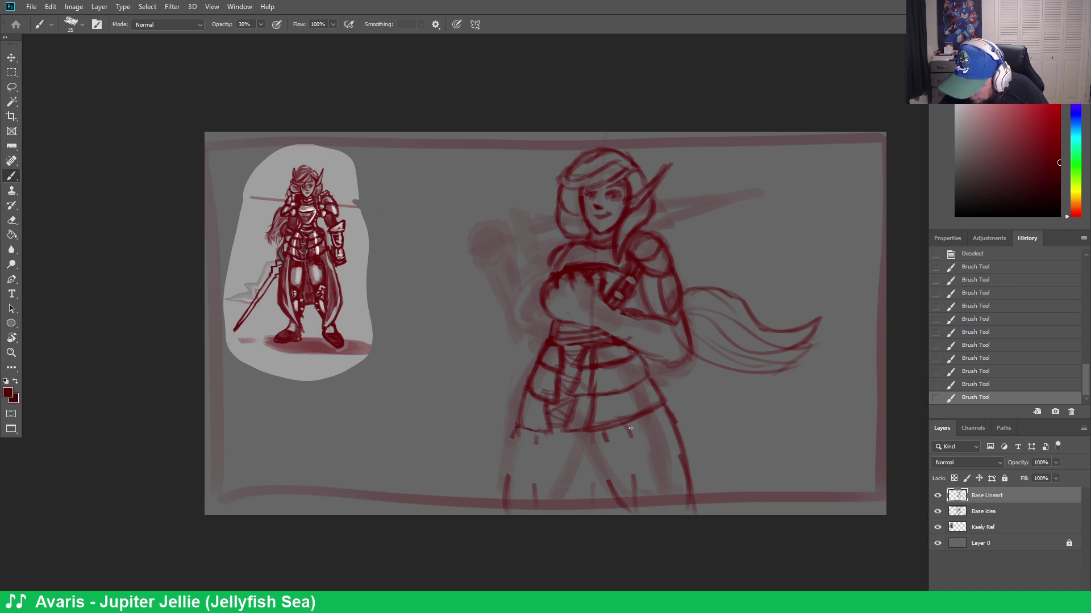
left_click_drag(631, 428, 635, 506)
left_click_drag(631, 463, 630, 514)
left_click_drag(661, 404, 677, 513)
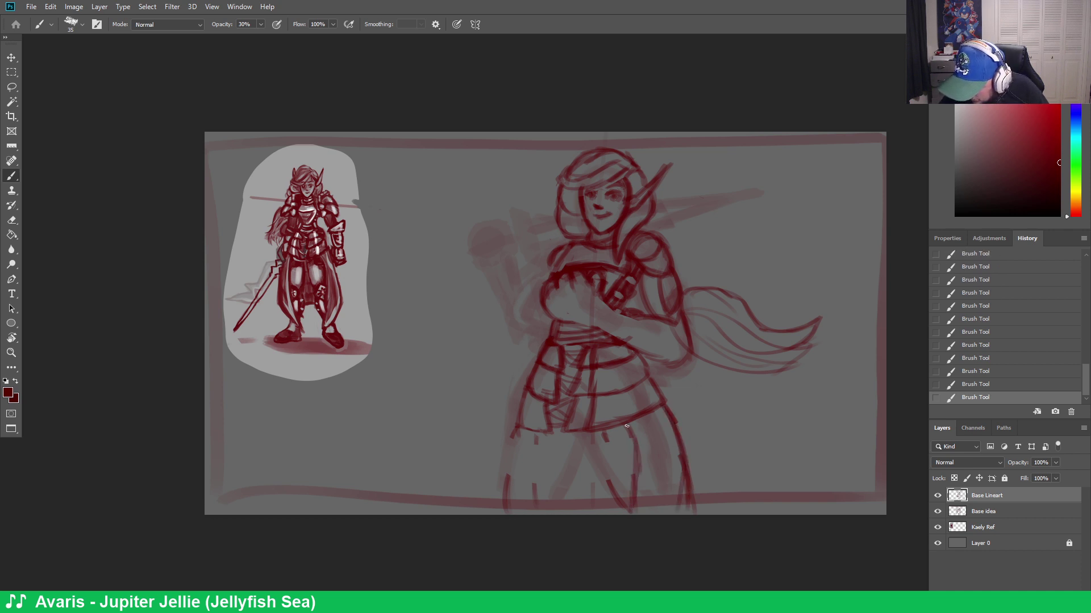
left_click_drag(627, 425, 628, 506)
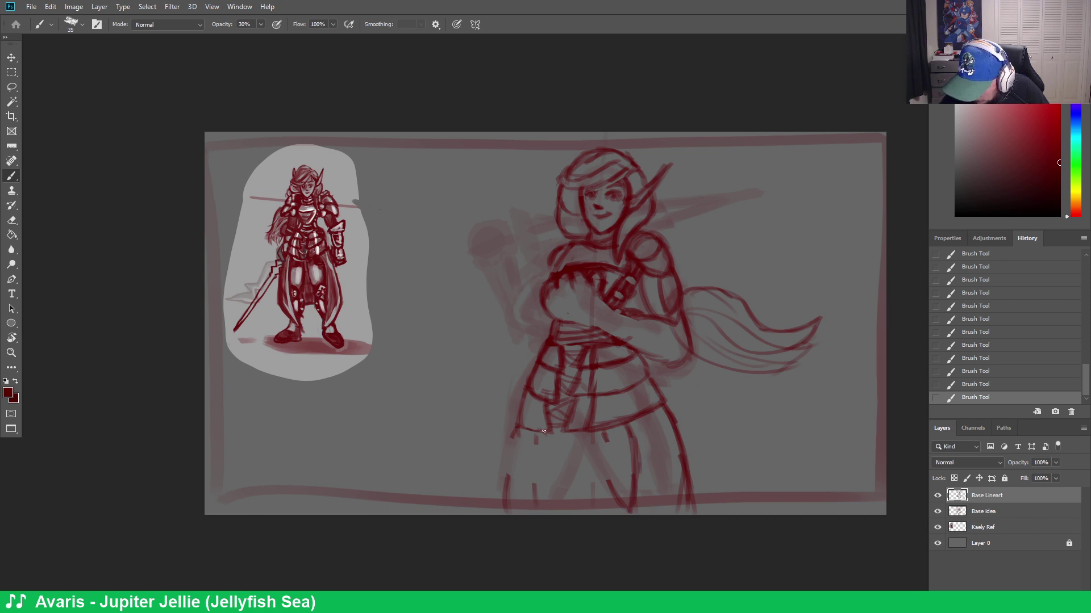
Draw the far leg's contours below the hip plates and the inner thigh lines diverging from the crotch
left_click_drag(544, 431, 535, 515)
left_click_drag(514, 428, 512, 514)
left_click_drag(509, 442, 507, 477)
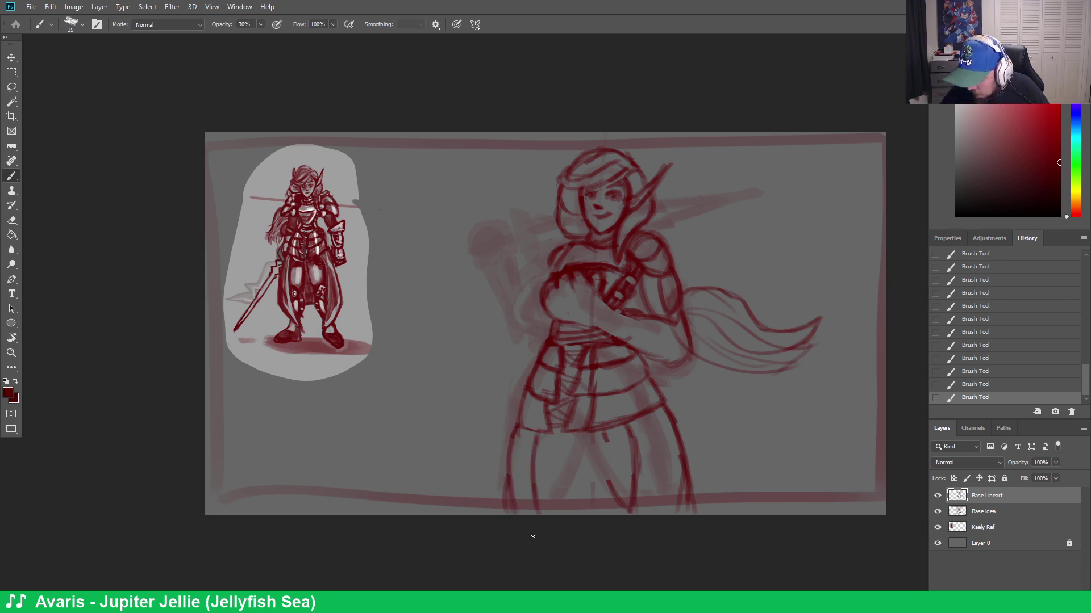
left_click_drag(588, 440, 616, 497)
mouse_move(594, 447)
left_mouse_down()
mouse_move(621, 502)
mouse_move(601, 464)
mouse_move(564, 472)
mouse_move(544, 515)
left_mouse_up()
left_click_drag(562, 463, 543, 514)
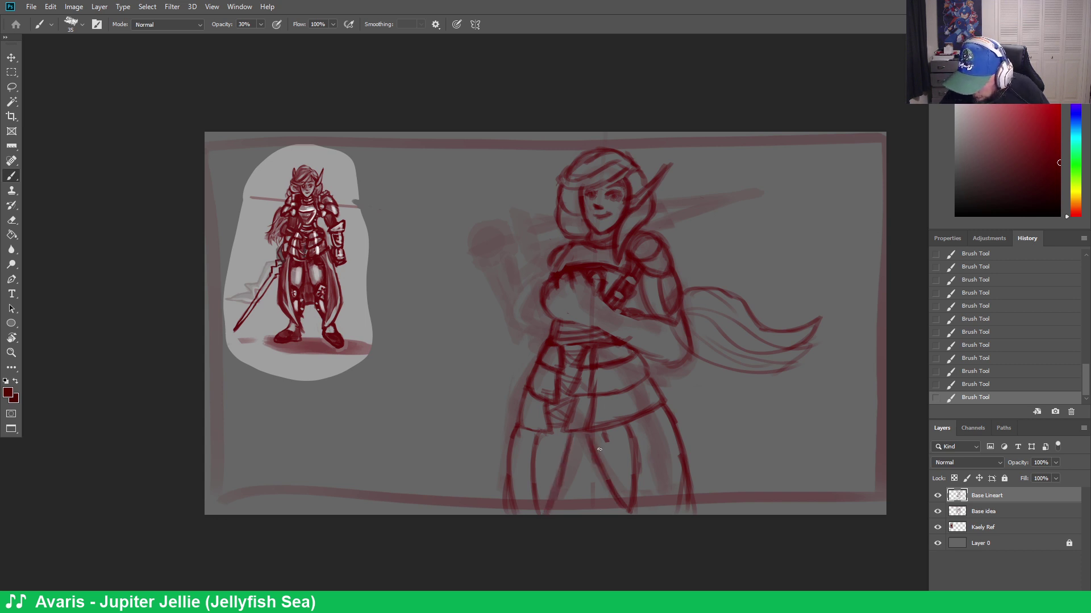
left_click_drag(609, 466, 601, 480)
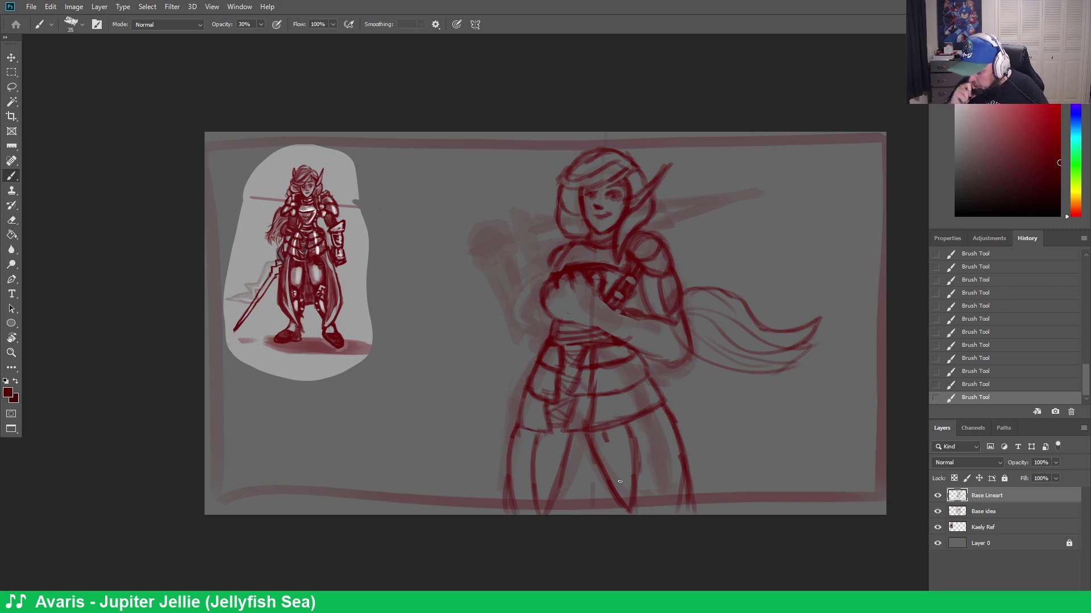
Go over the contours of both legs with heavier strokes to close gaps and unify the lines
left_click_drag(668, 420, 693, 514)
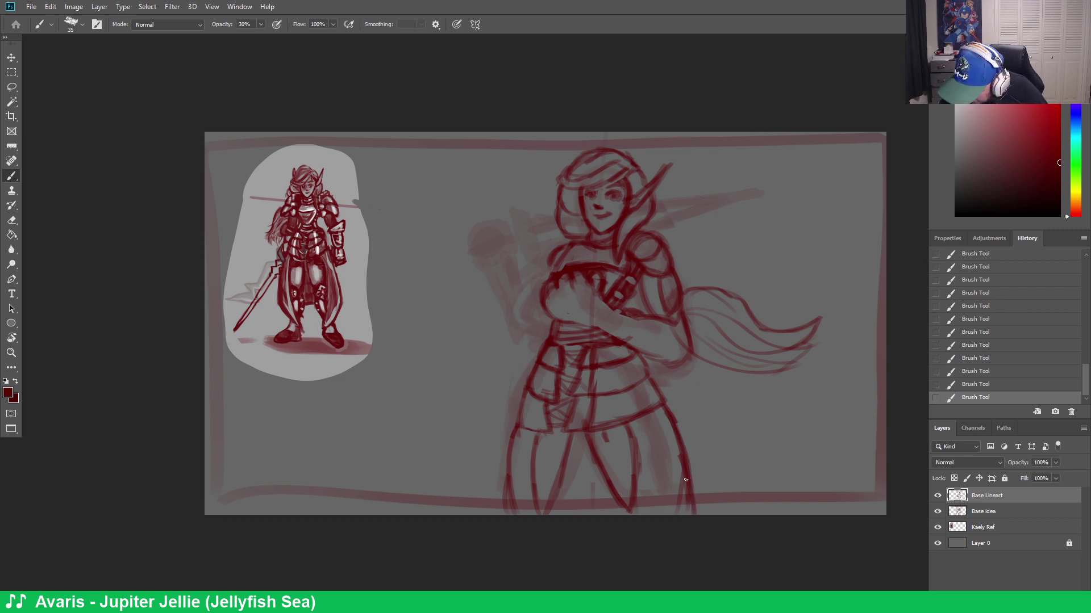
left_click_drag(685, 463, 690, 514)
left_click_drag(676, 432, 686, 449)
left_click_drag(633, 425, 630, 516)
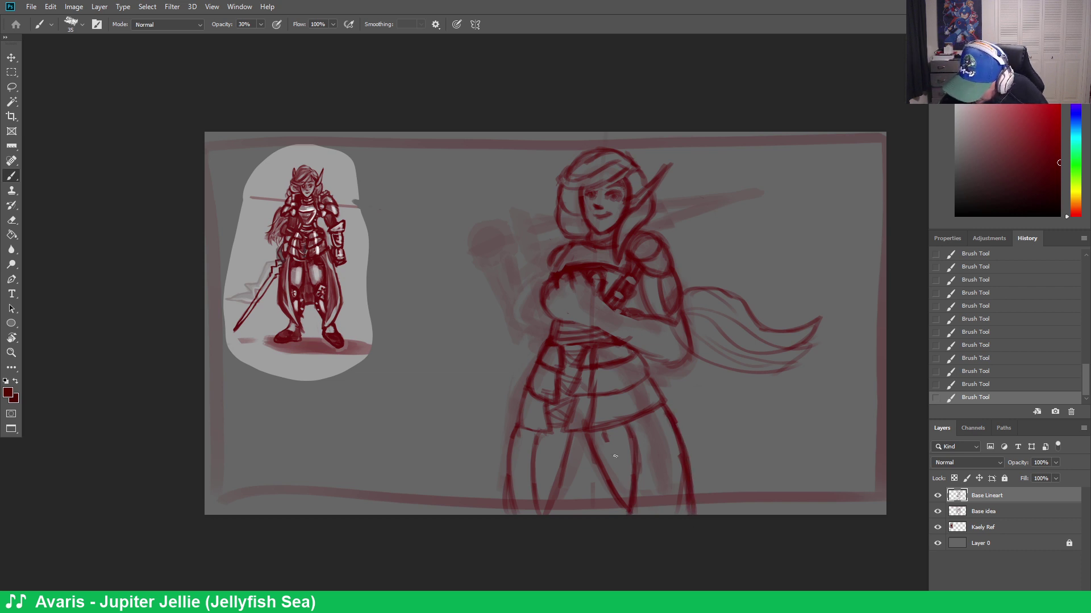
mouse_move(540, 431)
left_mouse_down()
mouse_move(534, 516)
mouse_move(510, 514)
left_mouse_up()
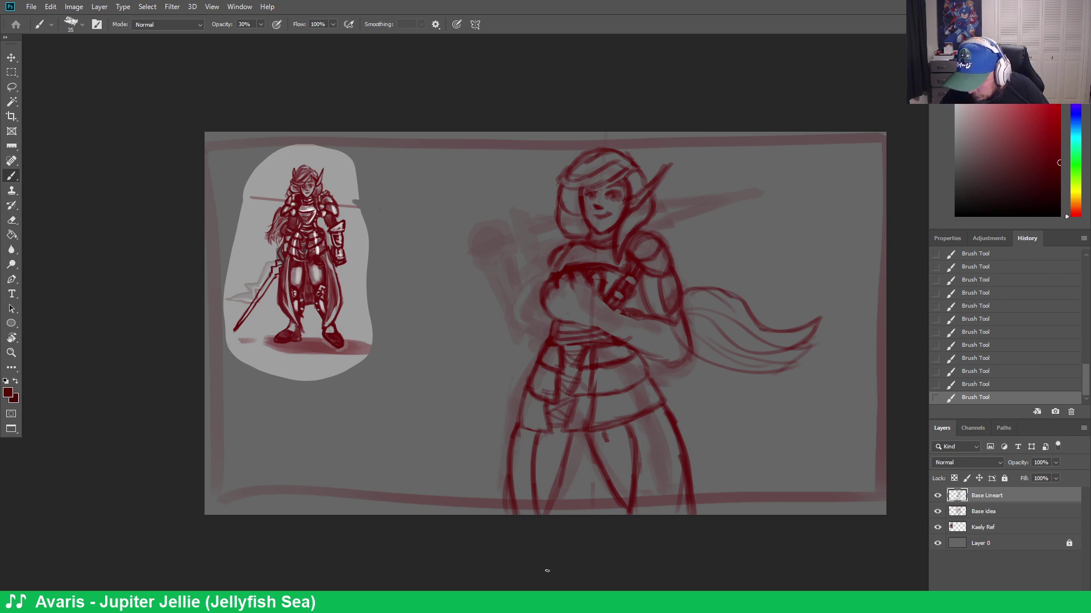
Erase the stray stroke ends just below the hip armor's hem at the tops of the thighs
mouse_move(597, 439)
left_mouse_down()
mouse_move(622, 429)
mouse_move(593, 441)
mouse_move(621, 431)
mouse_move(615, 442)
mouse_move(596, 438)
mouse_move(623, 433)
mouse_move(570, 440)
left_mouse_up()
key("e")
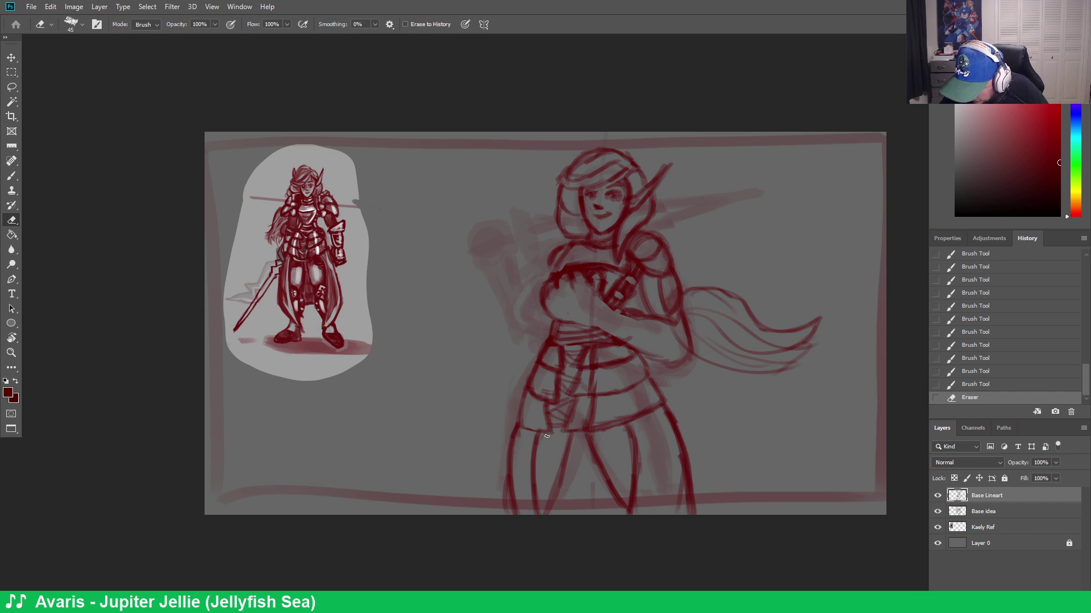
left_click(547, 436)
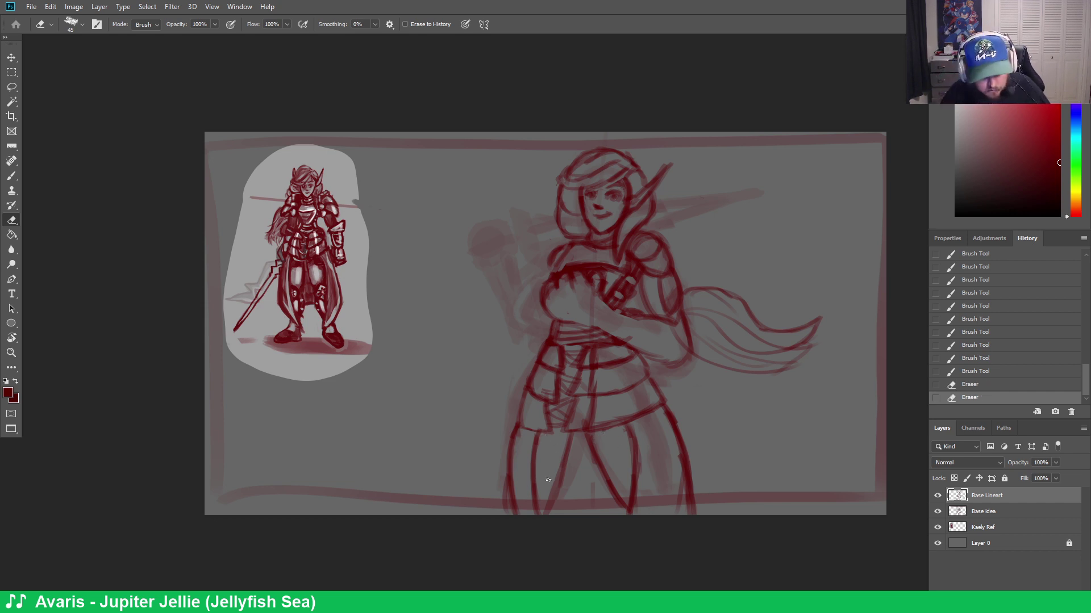
Draw the raised far fist with its curled fingers and the two forearm contours leading down toward the elbow
key("b")
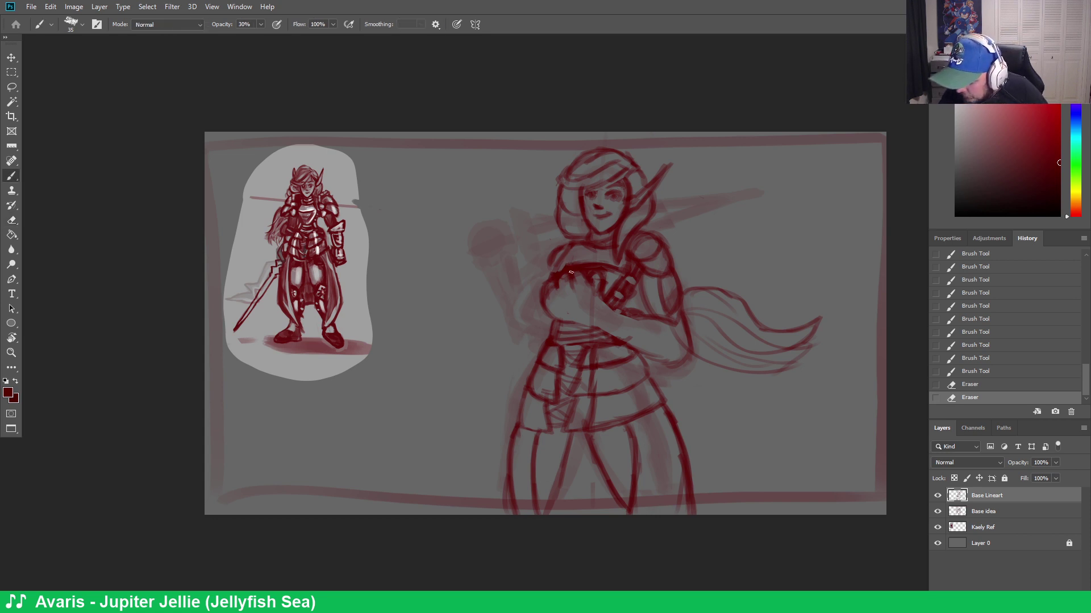
left_click_drag(551, 267, 543, 306)
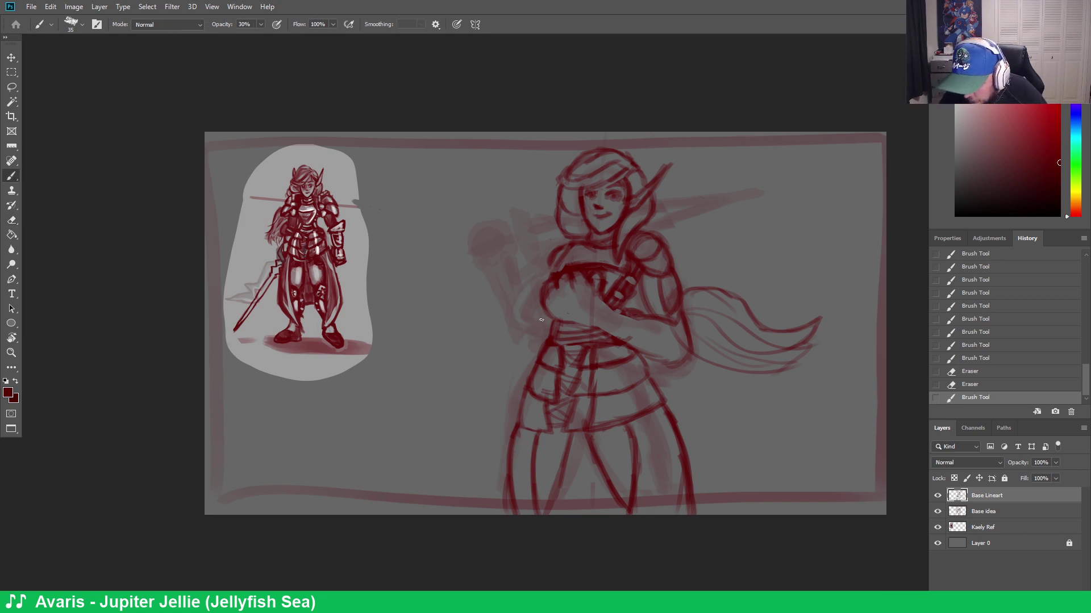
mouse_move(477, 241)
left_mouse_down()
mouse_move(498, 233)
mouse_move(503, 247)
mouse_move(471, 238)
mouse_move(476, 254)
mouse_move(495, 252)
mouse_move(499, 234)
mouse_move(503, 245)
mouse_move(477, 252)
mouse_move(503, 249)
mouse_move(501, 234)
mouse_move(485, 254)
mouse_move(511, 253)
left_mouse_up()
mouse_move(511, 248)
left_mouse_down()
mouse_move(478, 252)
mouse_move(508, 278)
mouse_move(491, 273)
mouse_move(510, 320)
left_mouse_up()
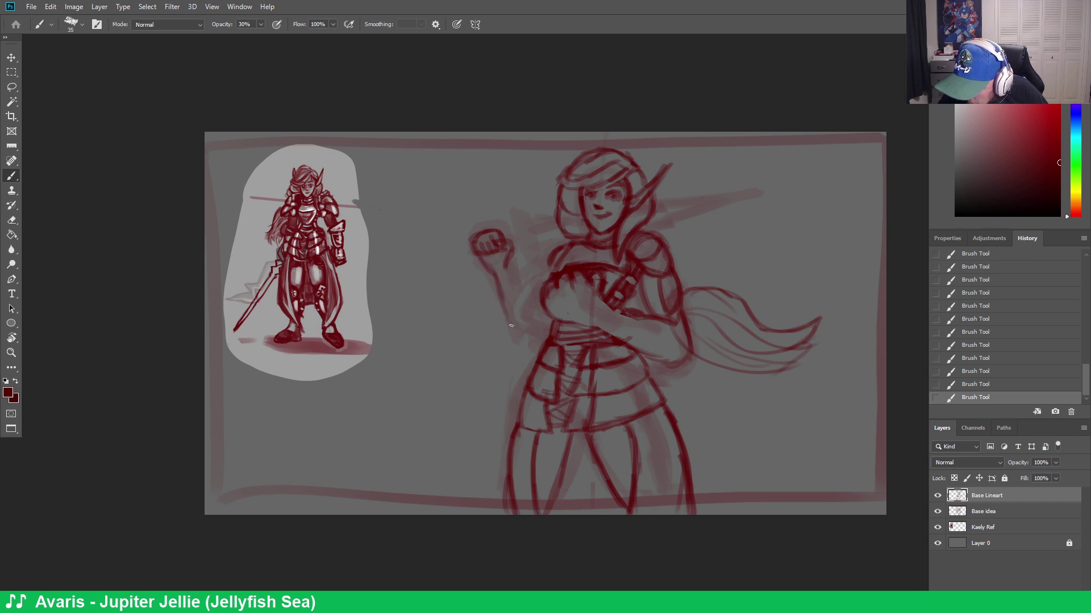
mouse_move(506, 267)
left_mouse_down()
mouse_move(524, 295)
mouse_move(514, 334)
left_mouse_up()
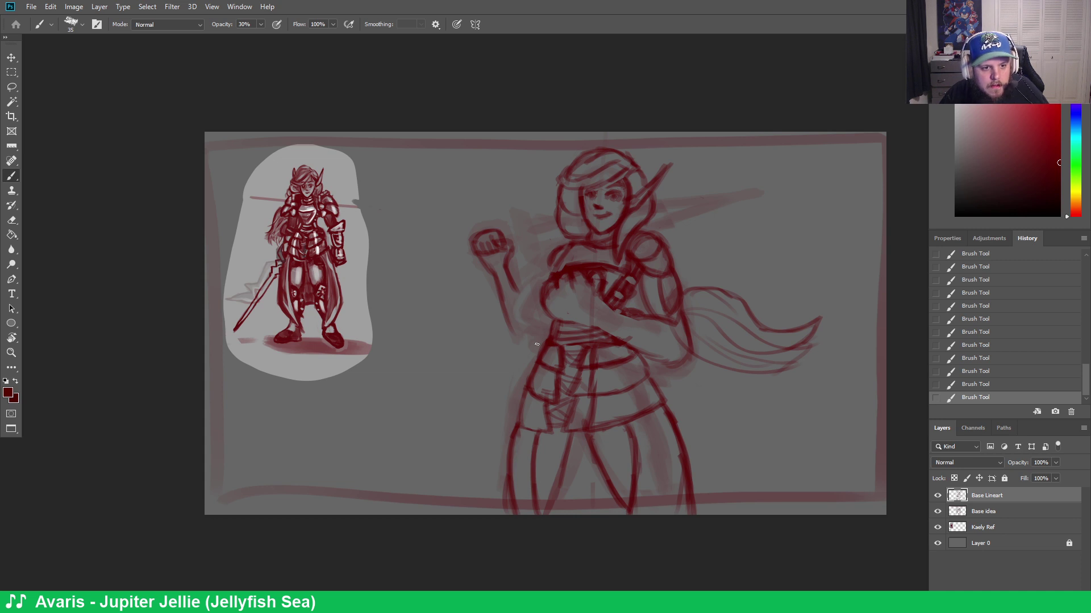
Draw the far upper arm from the shoulder down to the elbow, joining it to the raised forearm
left_click_drag(528, 288, 521, 308)
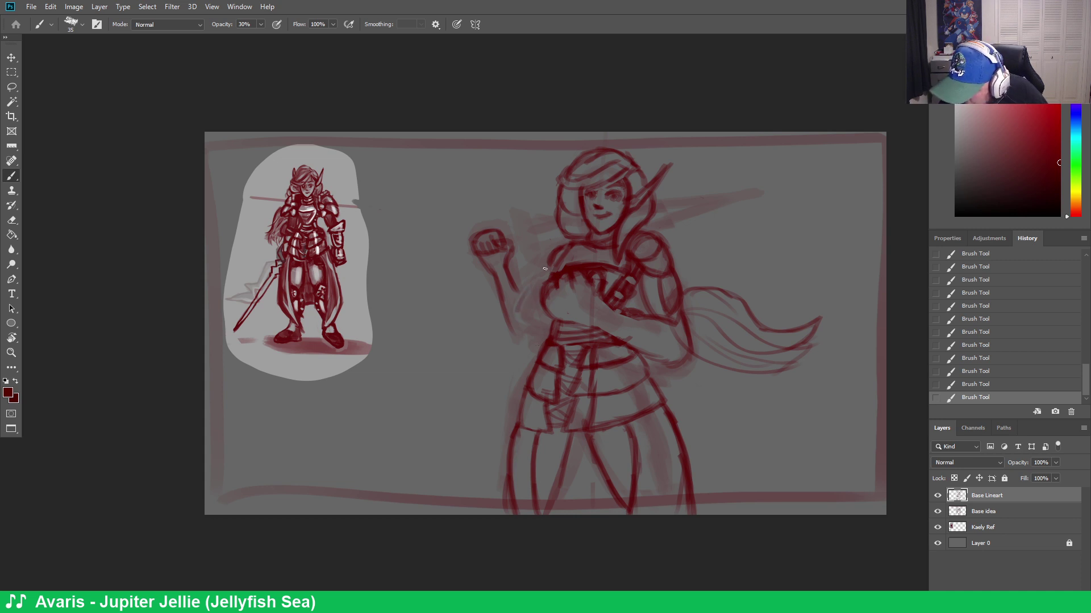
mouse_move(544, 269)
left_mouse_down()
mouse_move(527, 309)
mouse_move(549, 301)
mouse_move(516, 335)
mouse_move(544, 275)
left_mouse_up()
left_click_drag(526, 311, 513, 279)
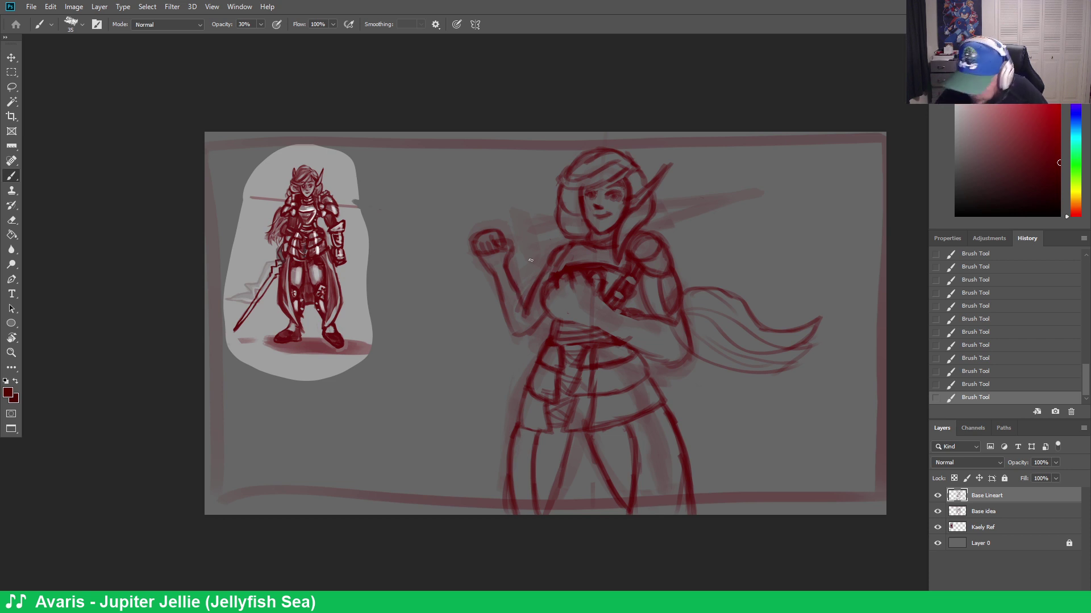
Clean up the raised forearm by erasing its rough inner edge, redrawing both contours, and adding a line at the wrist
key("e")
mouse_move(514, 277)
left_mouse_down()
mouse_move(517, 313)
mouse_move(537, 249)
mouse_move(526, 260)
mouse_move(506, 245)
mouse_move(526, 309)
left_mouse_up()
key("b")
mouse_move(514, 291)
left_mouse_down()
mouse_move(493, 270)
mouse_move(501, 299)
mouse_move(480, 264)
mouse_move(503, 317)
left_mouse_up()
key("e")
key("b")
left_click_drag(492, 290, 509, 325)
left_click_drag(488, 272, 495, 296)
left_click_drag(489, 267, 498, 262)
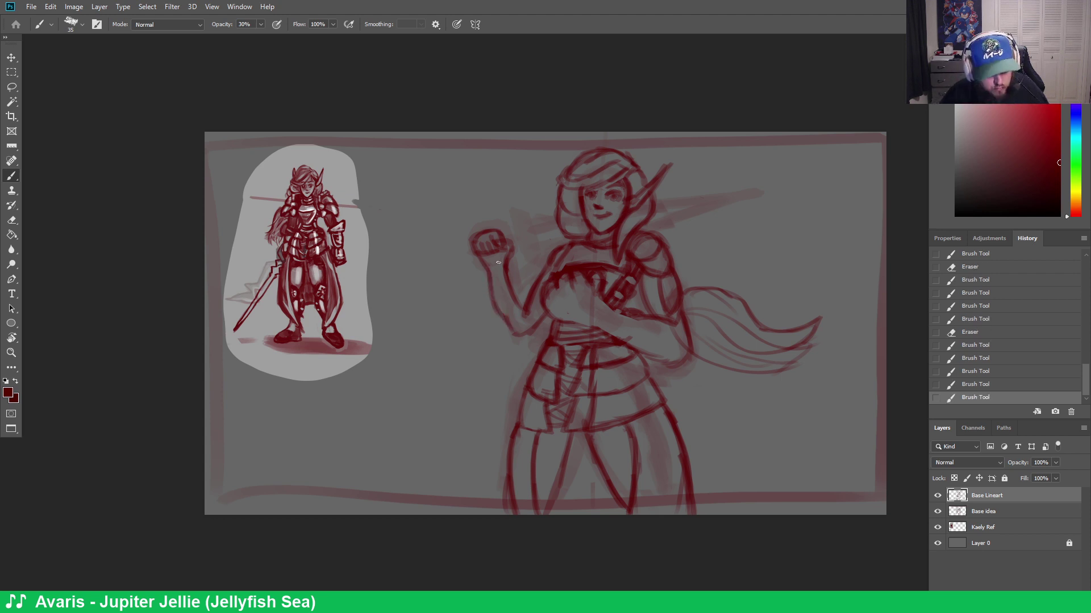
Undo the recent brush and eraser strokes on the raised forearm, including a retried outer contour below the wrist
key("ctrl+z")
key("ctrl+z")
key("ctrl+z")
key("ctrl+z")
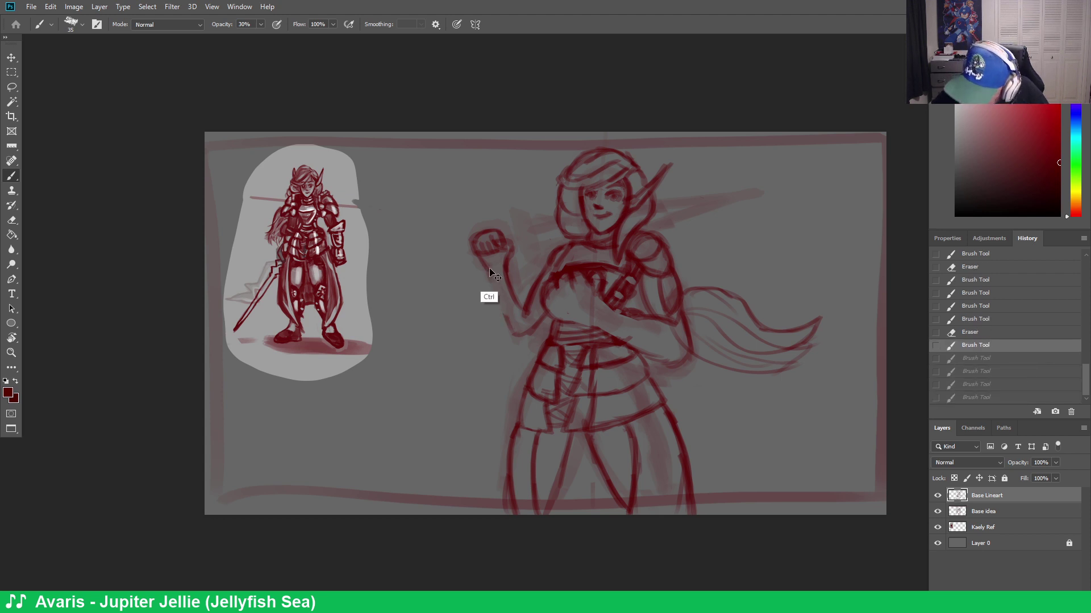
key("ctrl+z")
left_click_drag(482, 258, 495, 284)
mouse_move(492, 287)
left_mouse_down()
mouse_move(502, 308)
mouse_move(488, 273)
left_mouse_up()
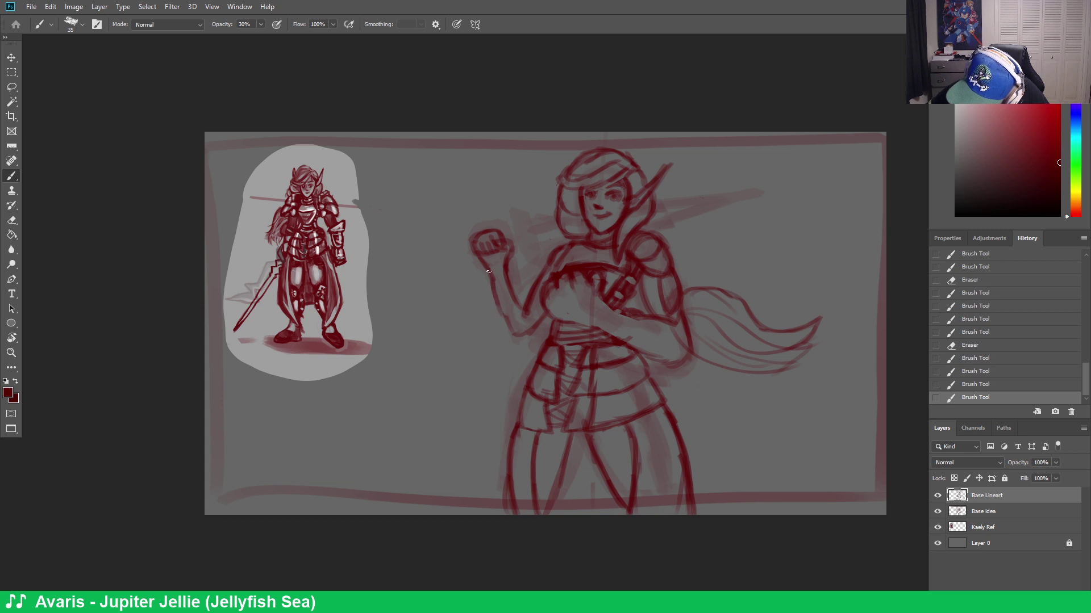
key("ctrl+z")
key("ctrl+z")
key("ctrl+z")
key("ctrl+z")
key("ctrl+z")
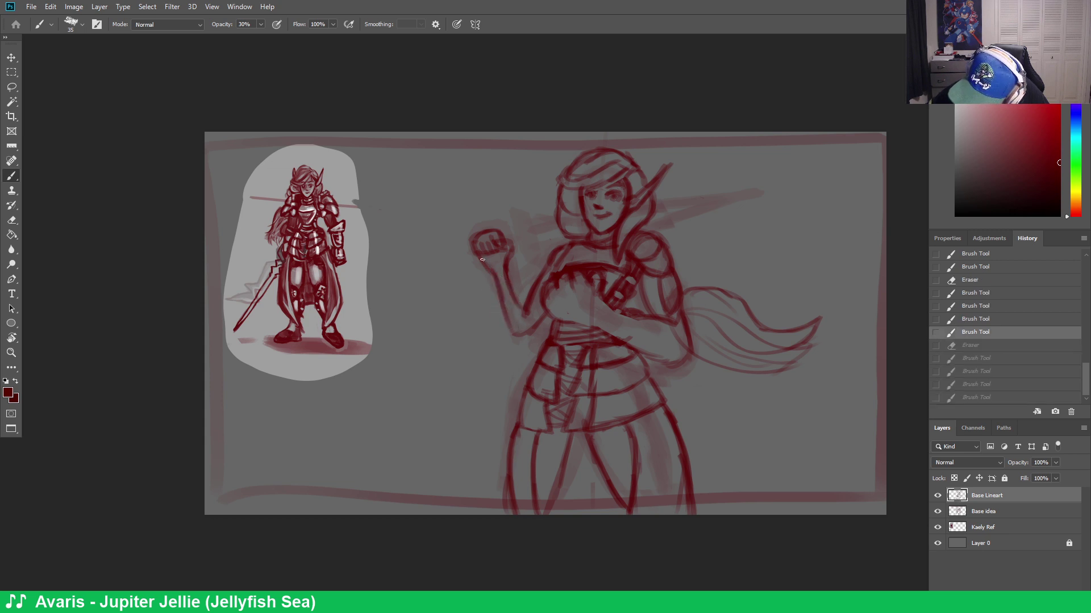
Redraw the raised forearm's outer contour from wrist to elbow, add the sword grip through the fist, and erase the excess line
mouse_move(476, 249)
left_mouse_down()
mouse_move(515, 241)
mouse_move(475, 254)
mouse_move(518, 337)
left_mouse_up()
mouse_move(488, 290)
left_mouse_down()
mouse_move(511, 338)
mouse_move(518, 324)
mouse_move(534, 330)
left_mouse_up()
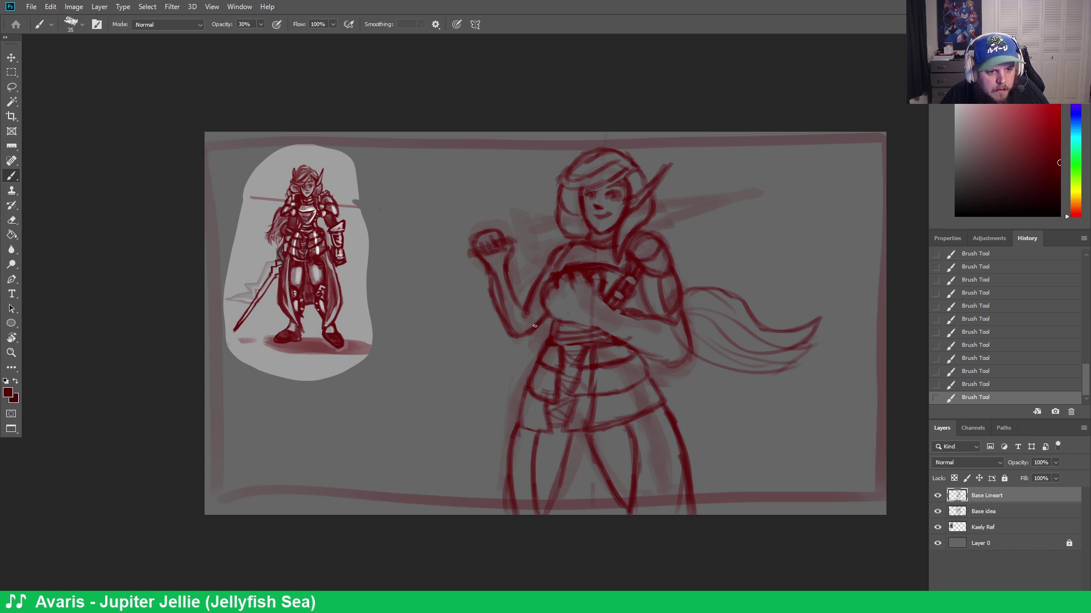
key("e")
mouse_move(503, 281)
left_mouse_down()
mouse_move(502, 324)
mouse_move(489, 264)
mouse_move(512, 338)
left_mouse_up()
key("b")
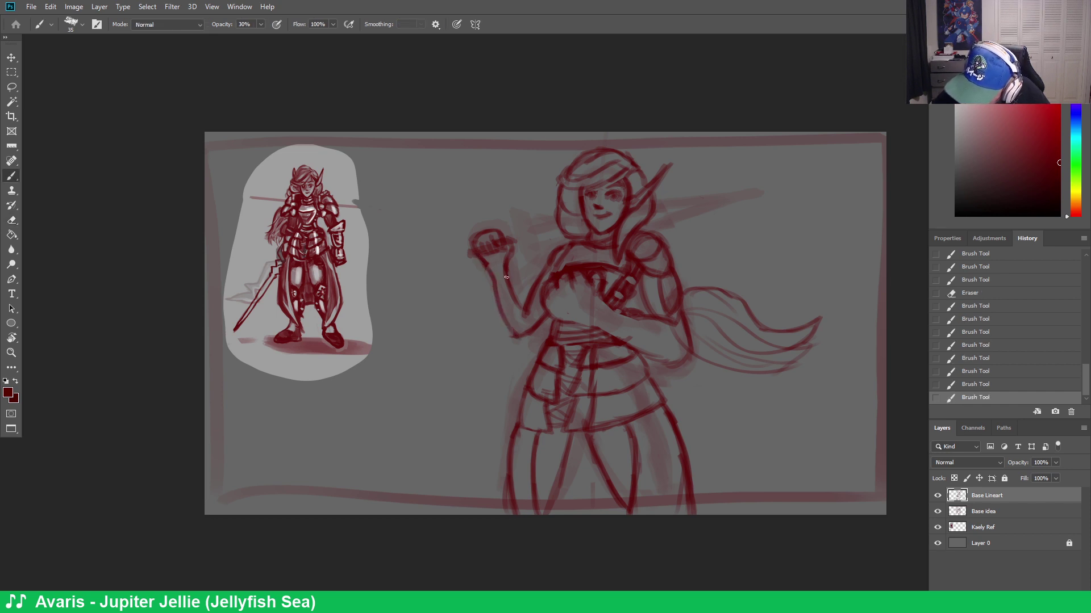
Redraw the raised forearm's inner contour from the wrist down to the elbow crease, erasing the rough line between attempts
mouse_move(505, 277)
left_mouse_down()
mouse_move(514, 309)
mouse_move(519, 300)
left_mouse_up()
key("e")
key("b")
mouse_move(513, 277)
left_mouse_down()
mouse_move(521, 307)
mouse_move(523, 287)
left_mouse_up()
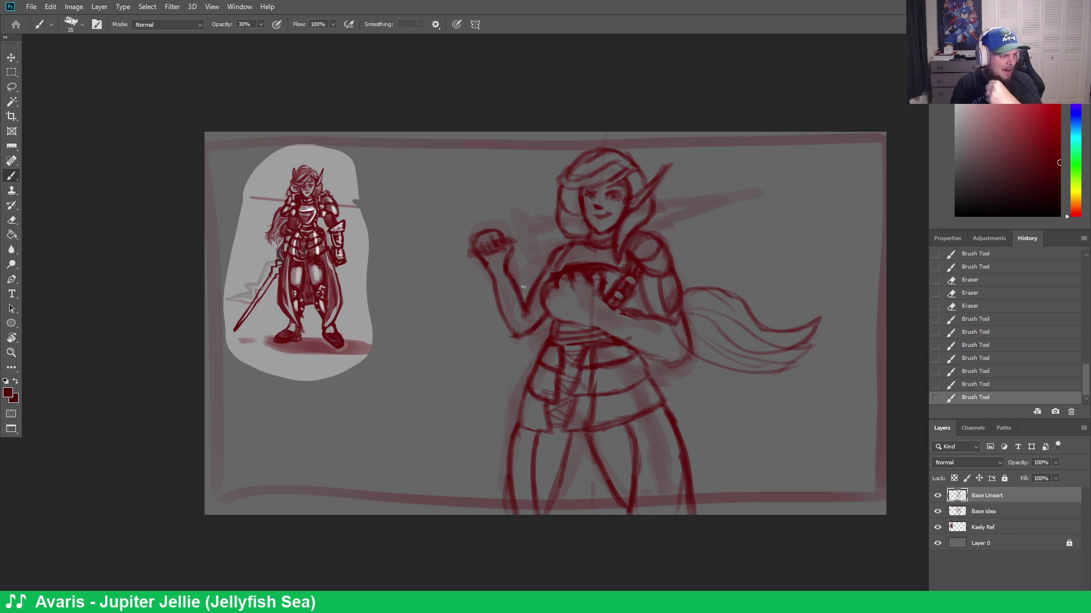
left_click_drag(507, 259, 515, 261)
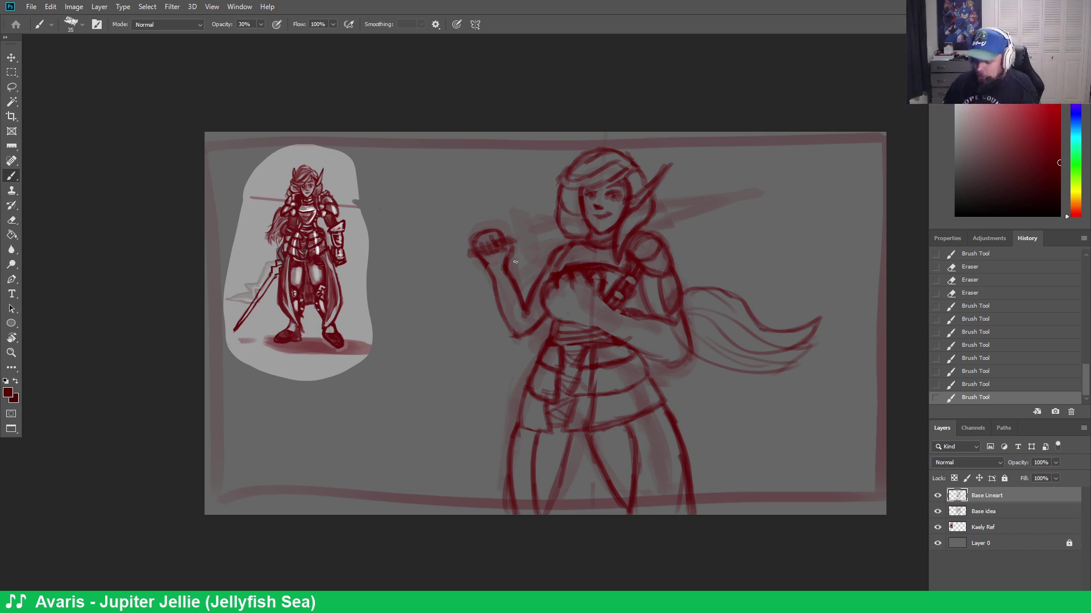
key("e")
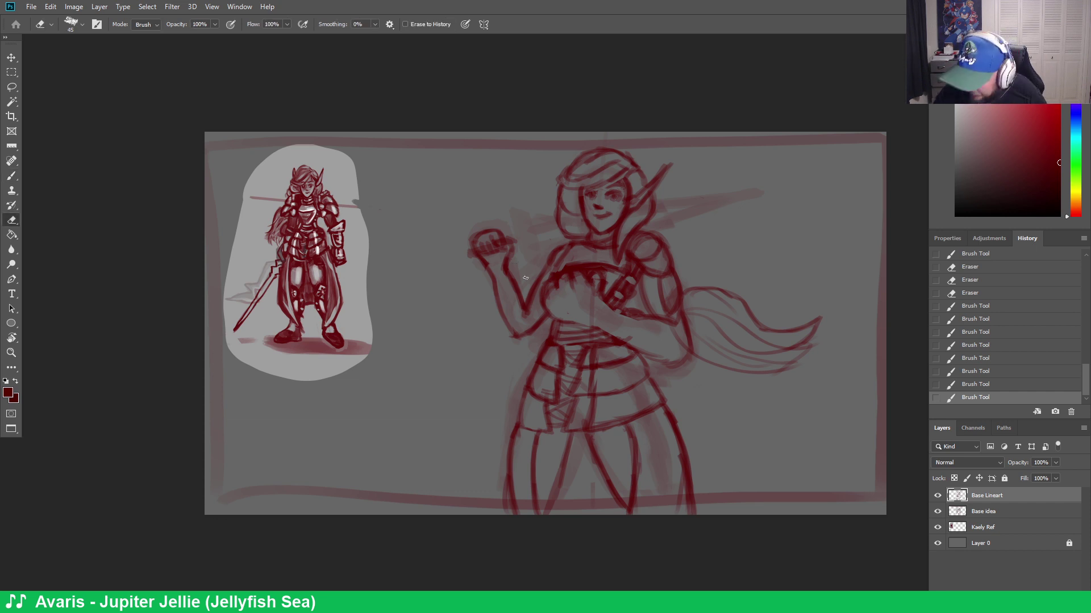
left_click_drag(515, 303, 528, 273)
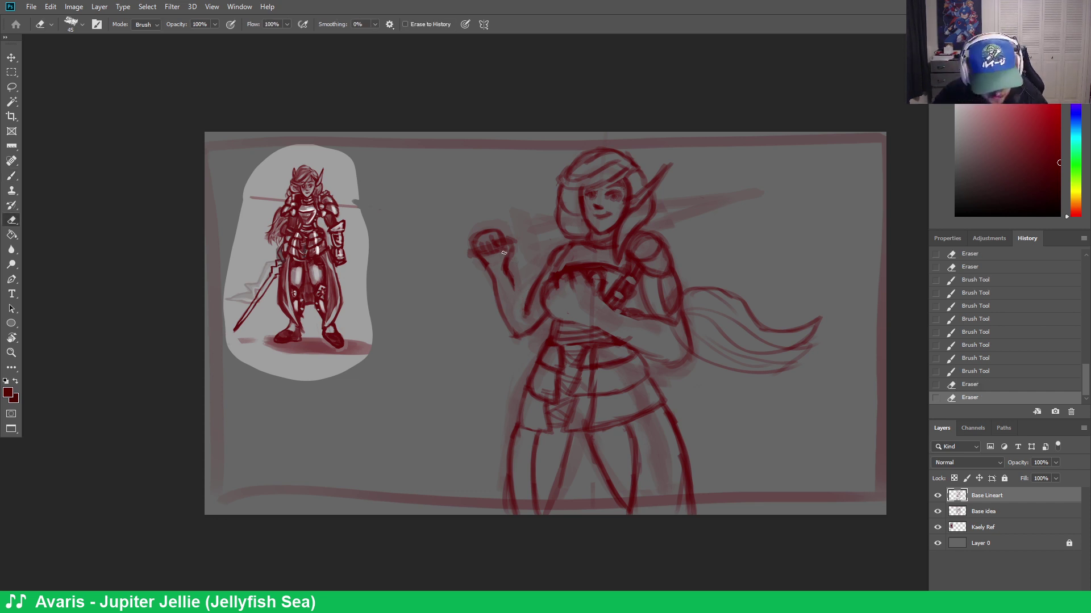
key("b")
left_click_drag(512, 277, 515, 287)
left_click_drag(512, 278, 518, 293)
mouse_move(514, 282)
left_mouse_down()
mouse_move(527, 306)
mouse_move(514, 282)
mouse_move(516, 242)
mouse_move(534, 283)
mouse_move(520, 319)
left_mouse_up()
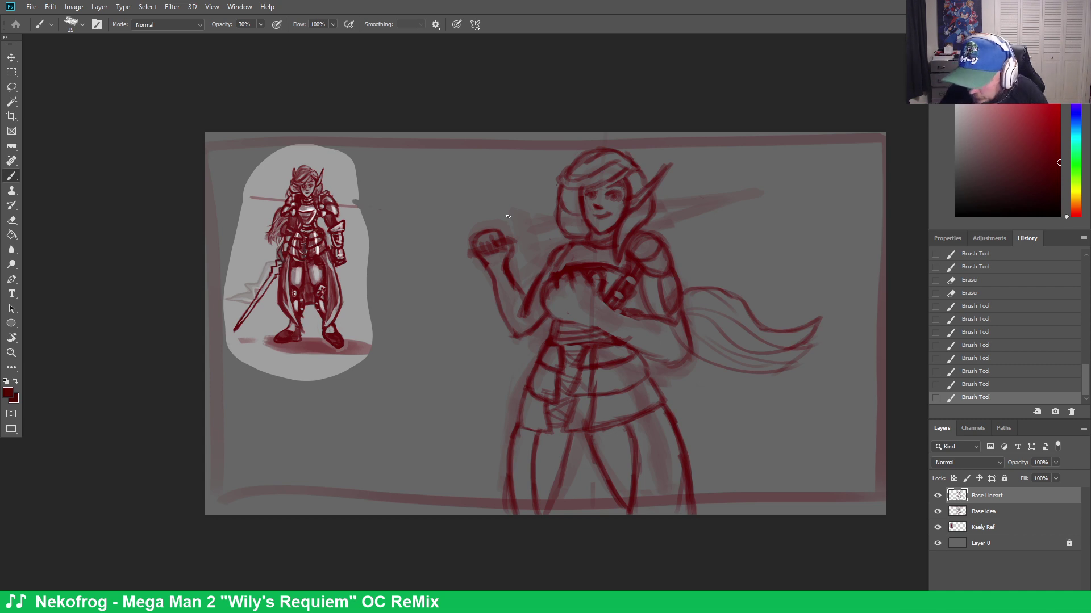
Draw the sword's angular crossguard beside the raised fist and extend the grip out past the fist's other side
mouse_move(514, 218)
left_mouse_down()
mouse_move(536, 250)
mouse_move(517, 220)
mouse_move(516, 257)
mouse_move(534, 250)
mouse_move(516, 273)
mouse_move(508, 229)
mouse_move(514, 257)
mouse_move(519, 224)
mouse_move(501, 205)
mouse_move(533, 228)
mouse_move(534, 254)
mouse_move(516, 271)
left_mouse_up()
left_click_drag(518, 232, 474, 254)
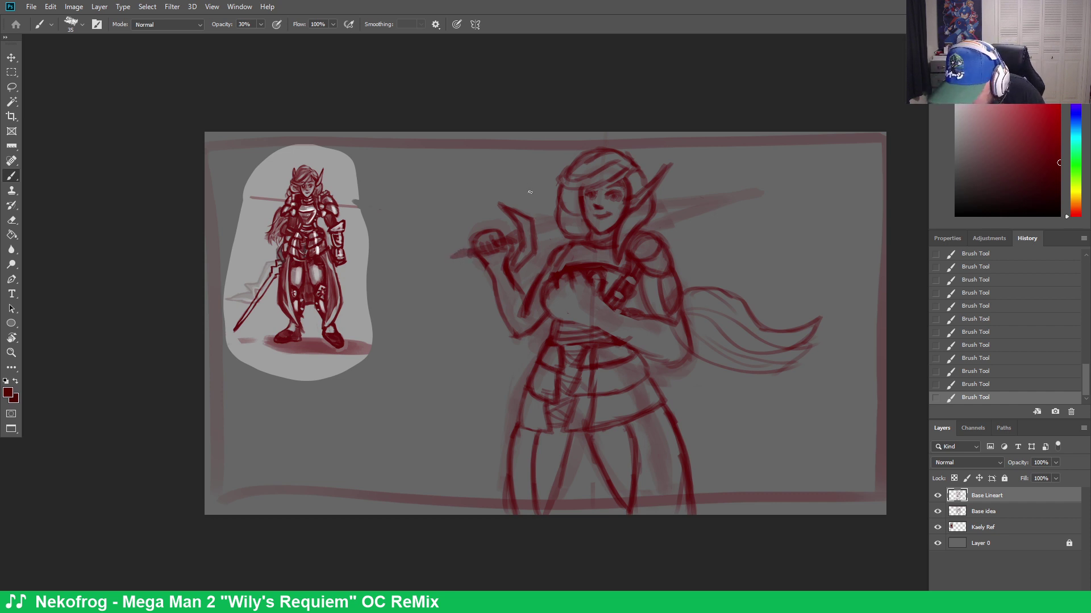
Try drawing the sword blade from the crossguard past the head to its tip, and erase it again
mouse_move(535, 226)
left_mouse_down()
mouse_move(555, 220)
mouse_move(564, 240)
left_mouse_up()
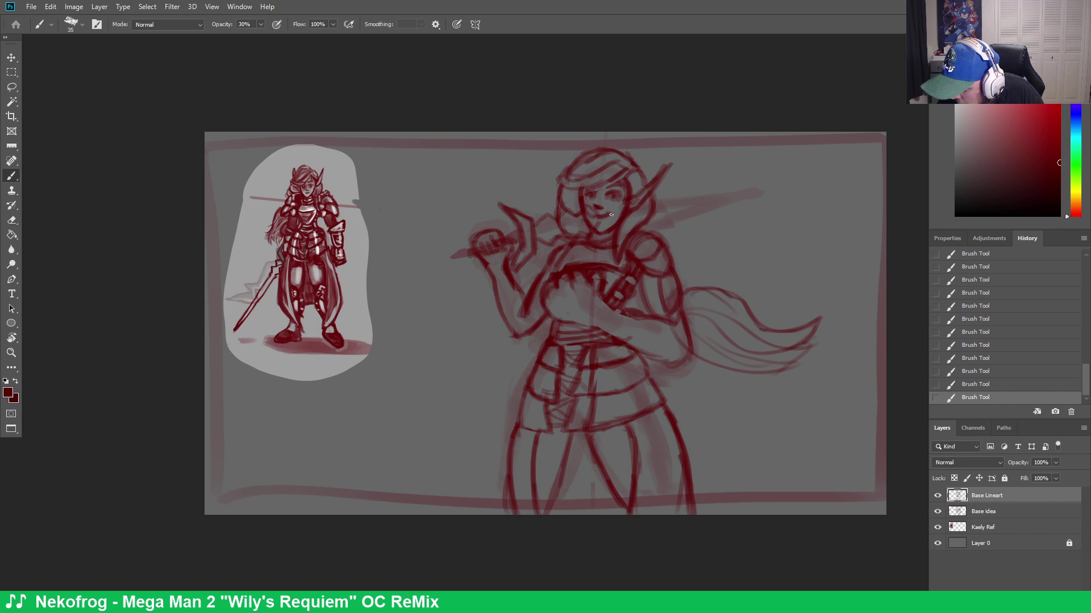
left_click_drag(611, 215, 758, 192)
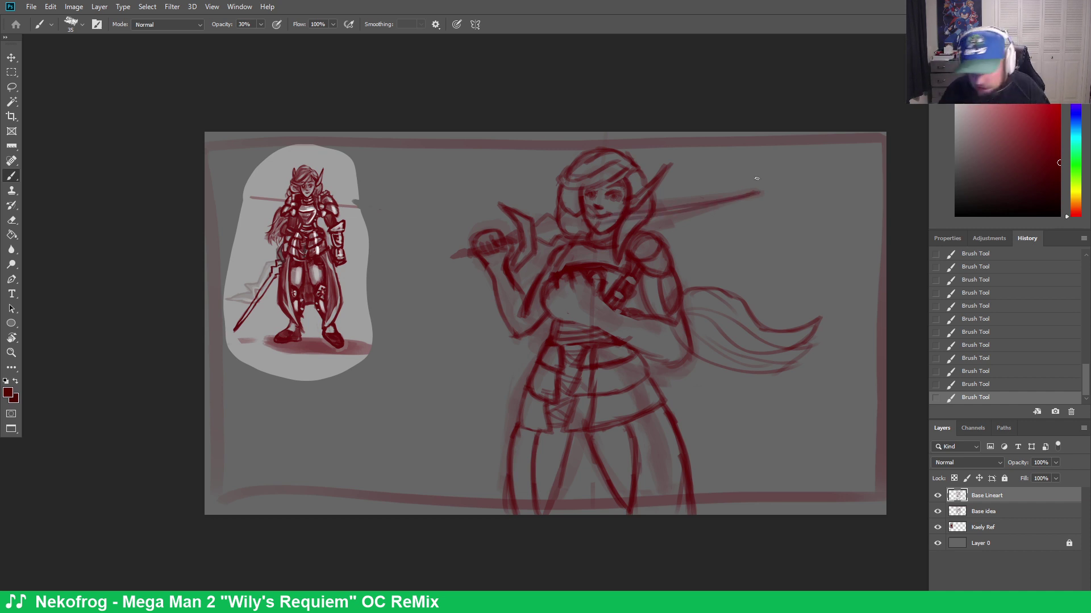
key("e")
mouse_move(569, 206)
left_mouse_down()
mouse_move(544, 216)
mouse_move(591, 209)
left_mouse_up()
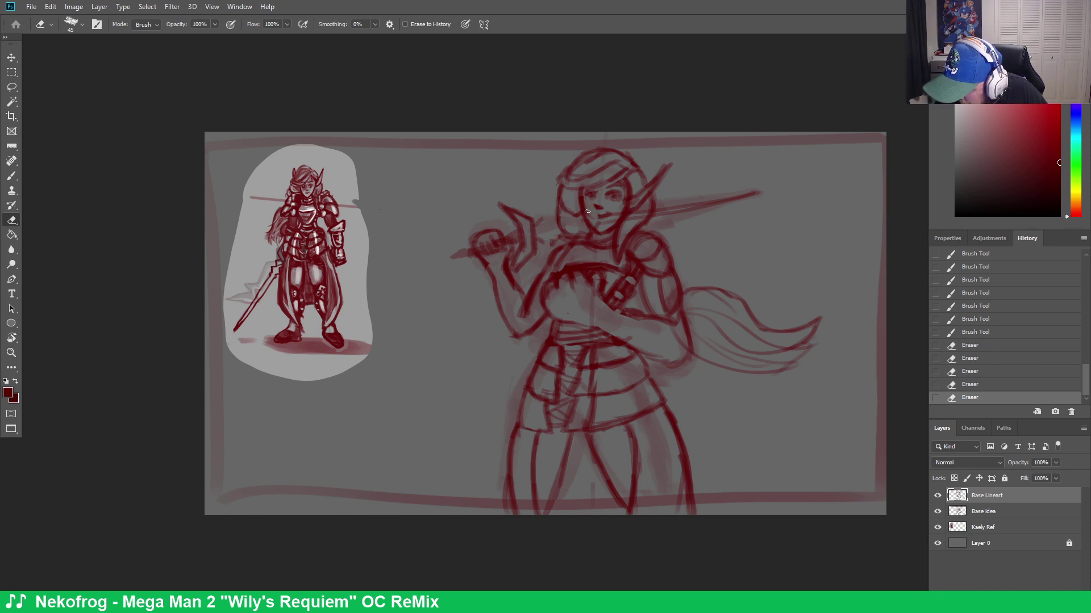
left_click(609, 222)
left_click_drag(668, 213, 746, 192)
mouse_move(667, 212)
left_mouse_down()
mouse_move(626, 222)
mouse_move(707, 199)
left_mouse_up()
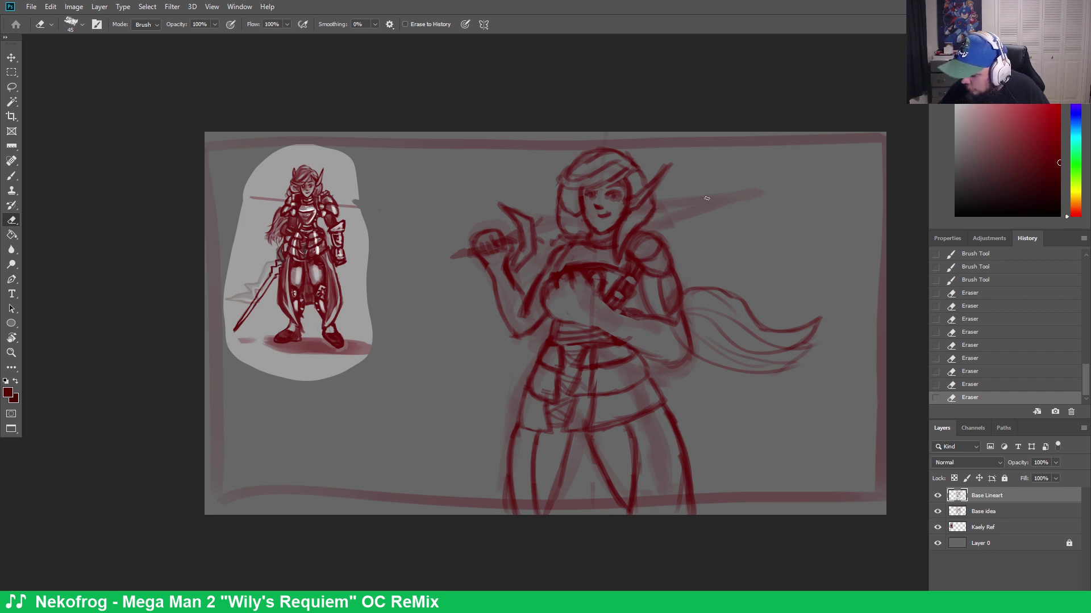
Create a new layer directly below Base Lineart and sketch the sword blade on it from the crossguard to the tip
key("ctrl+shift+alt+n")
left_click_drag(1016, 498, 1017, 514)
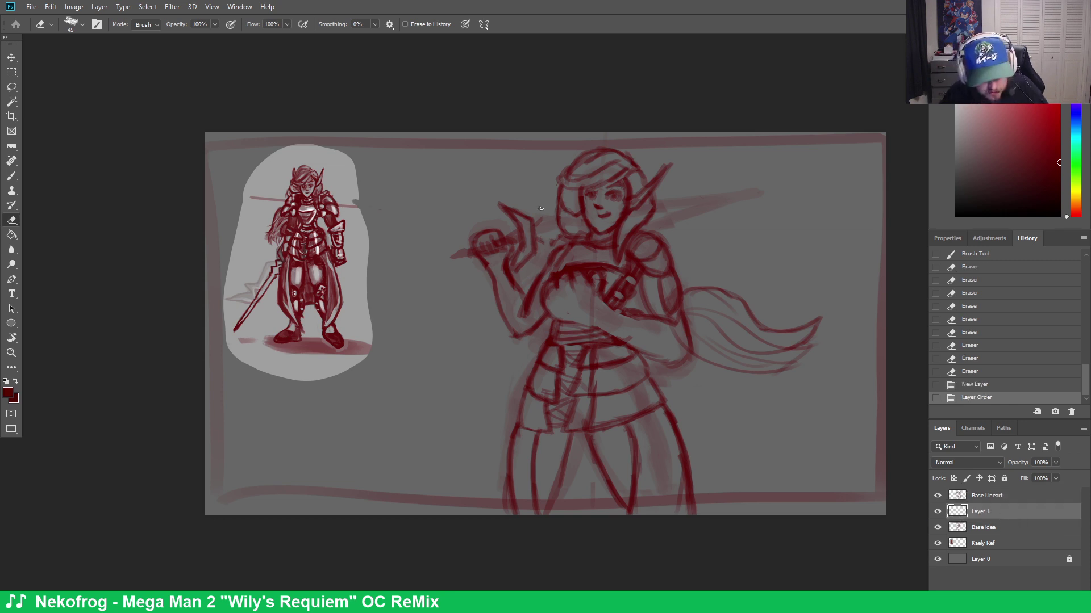
key("b")
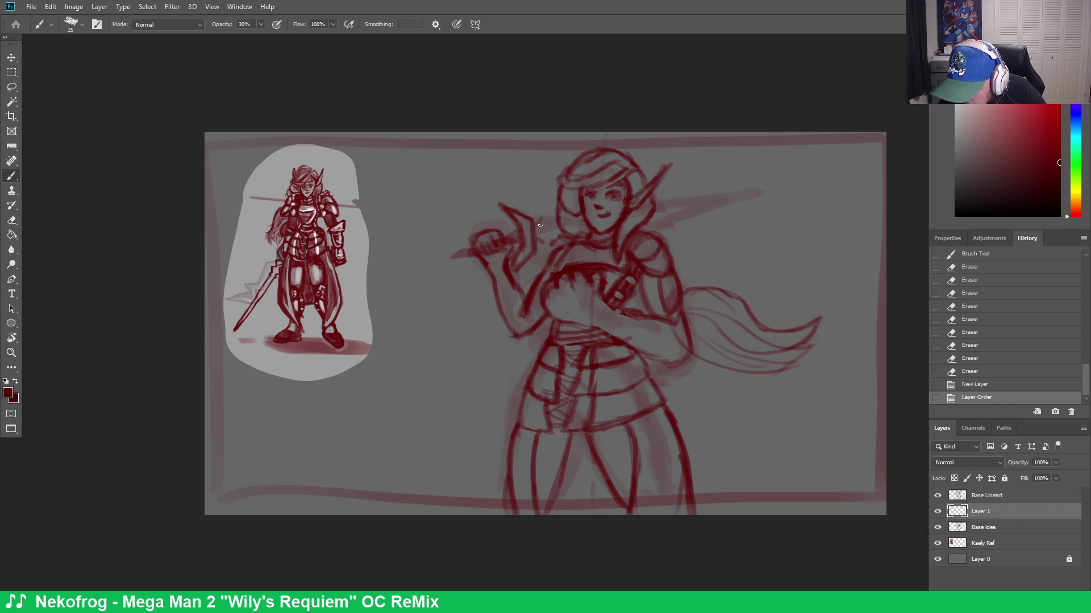
mouse_move(533, 228)
left_mouse_down()
mouse_move(553, 236)
mouse_move(562, 215)
mouse_move(586, 227)
left_mouse_up()
left_click_drag(585, 225, 734, 196)
left_click_drag(578, 229, 745, 195)
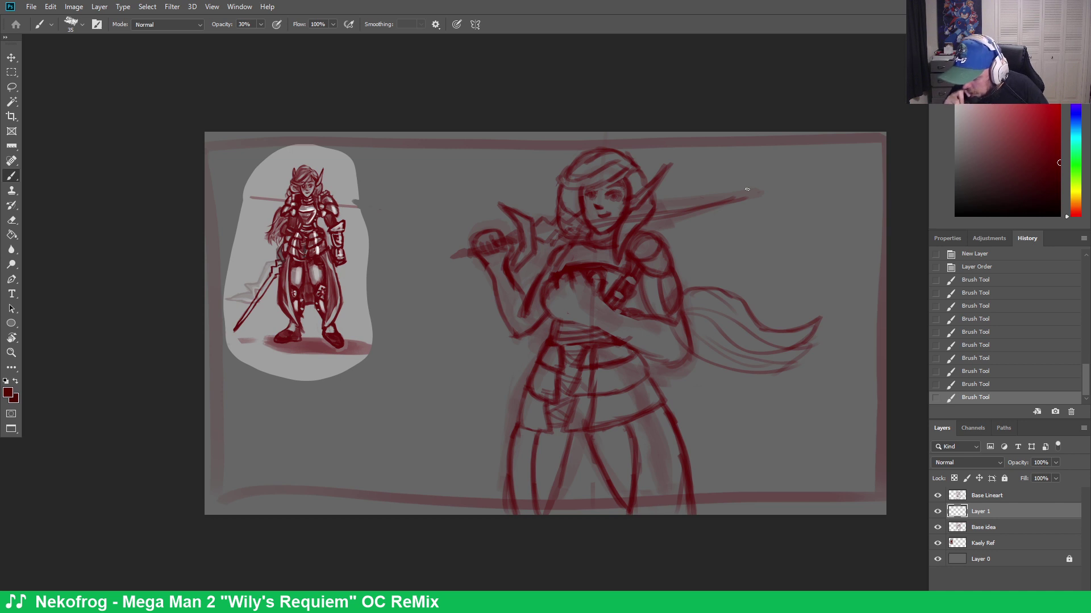
Undo the blade strokes and the creation of the extra layer below Base Lineart
key("ctrl+z")
key("ctrl+z")
key("ctrl+z")
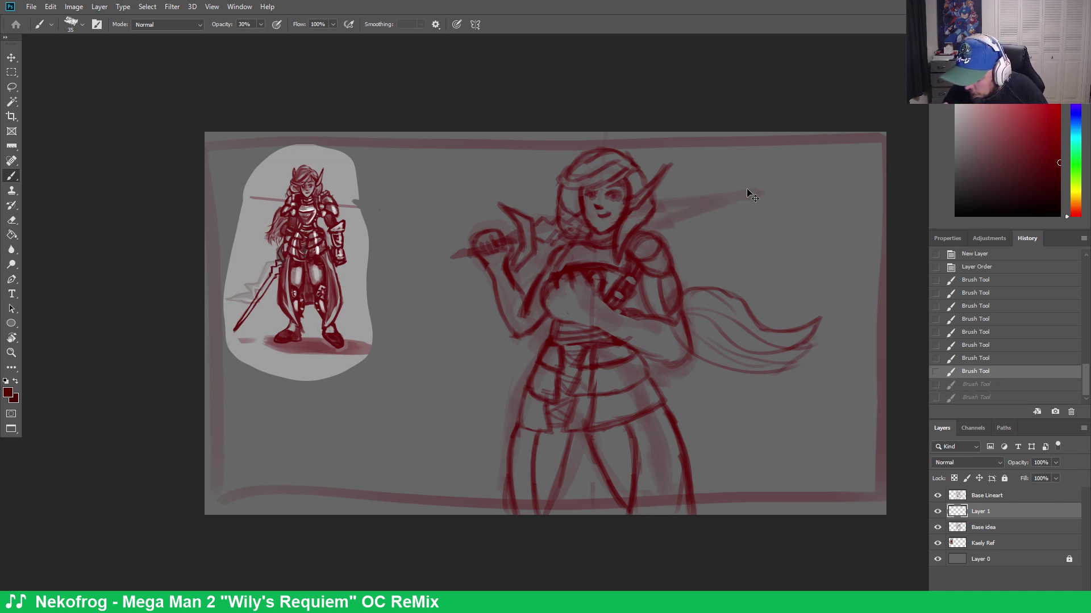
key("ctrl+z")
key("ctrl+z")
key("ctrl+z")
key("ctrl+z")
key("ctrl+z")
key("ctrl+z")
key("ctrl+z")
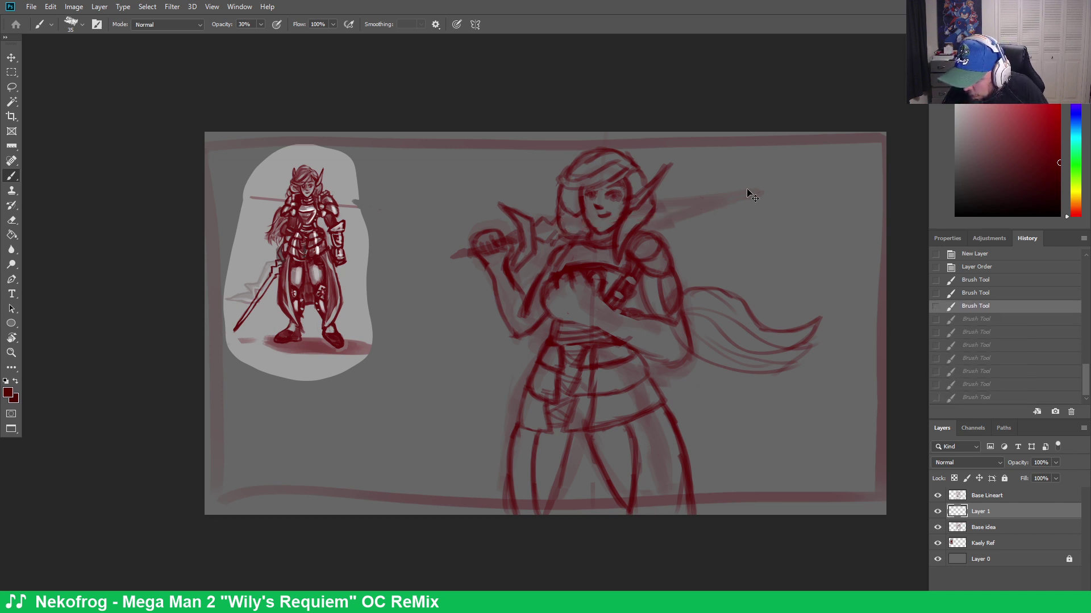
key("ctrl+z")
key("ctrl+z")
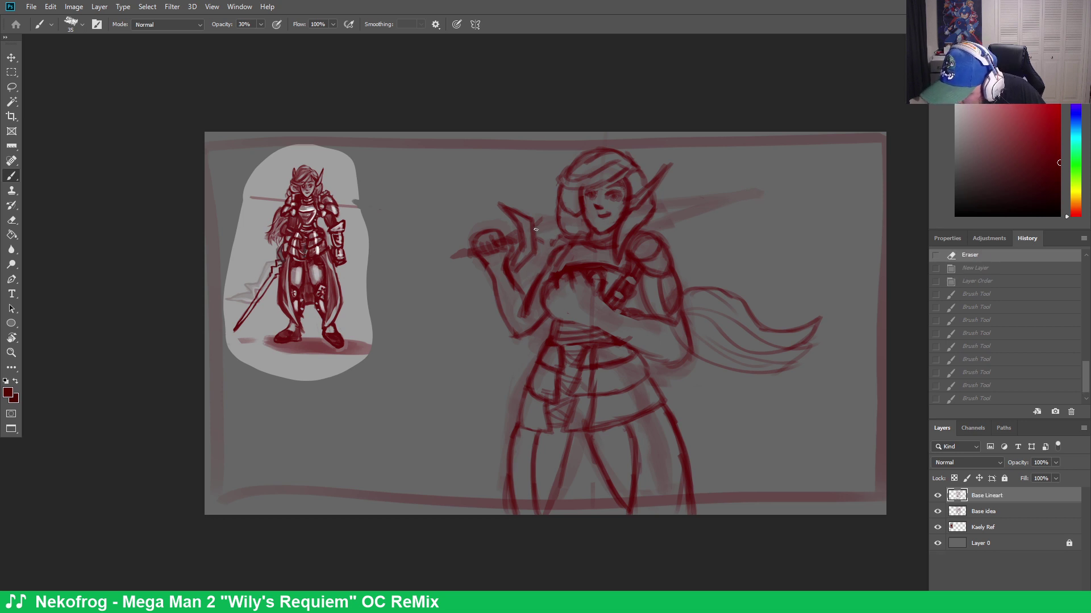
Try a lower-angled sword blade on Base Lineart, running from the crossguard behind the neck and out above the near shoulder
mouse_move(536, 229)
left_mouse_down()
mouse_move(557, 239)
mouse_move(542, 222)
mouse_move(557, 239)
mouse_move(576, 230)
mouse_move(557, 227)
mouse_move(565, 220)
mouse_move(573, 234)
mouse_move(591, 222)
mouse_move(748, 211)
left_mouse_up()
left_click(537, 241)
left_click(547, 245)
left_click_drag(616, 230, 773, 211)
mouse_move(657, 219)
left_mouse_down()
mouse_move(758, 212)
mouse_move(640, 231)
left_mouse_up()
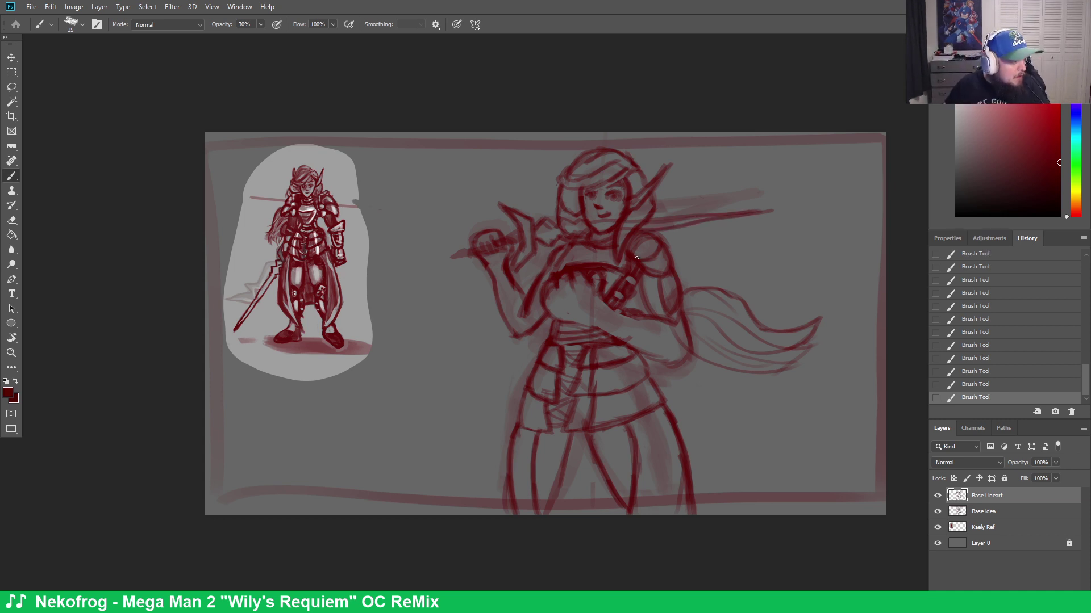
Sketch a small angled test mark in the empty space beside the character, and undo it together with the lower-angled blade
mouse_move(415, 269)
left_mouse_down()
mouse_move(417, 294)
mouse_move(439, 276)
mouse_move(430, 292)
left_mouse_up()
key("ctrl+z")
key("ctrl+z")
key("ctrl+z")
key("ctrl+z")
key("ctrl+z")
key("ctrl+z")
key("ctrl+z")
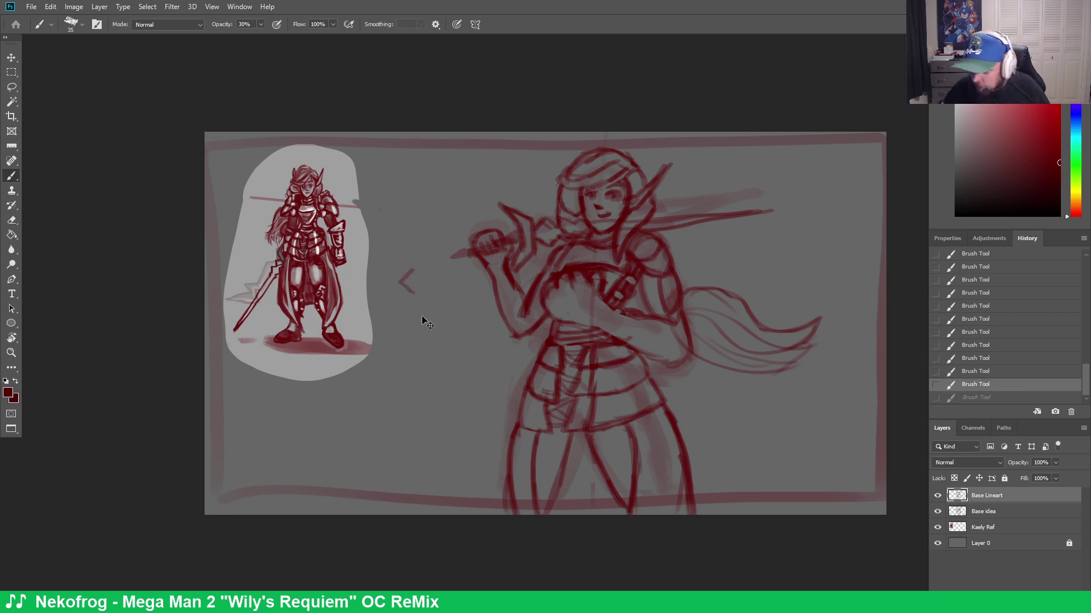
key("ctrl+z")
key("ctrl+z")
key("ctrl+z")
key("ctrl+z")
key("ctrl+z")
key("ctrl+z")
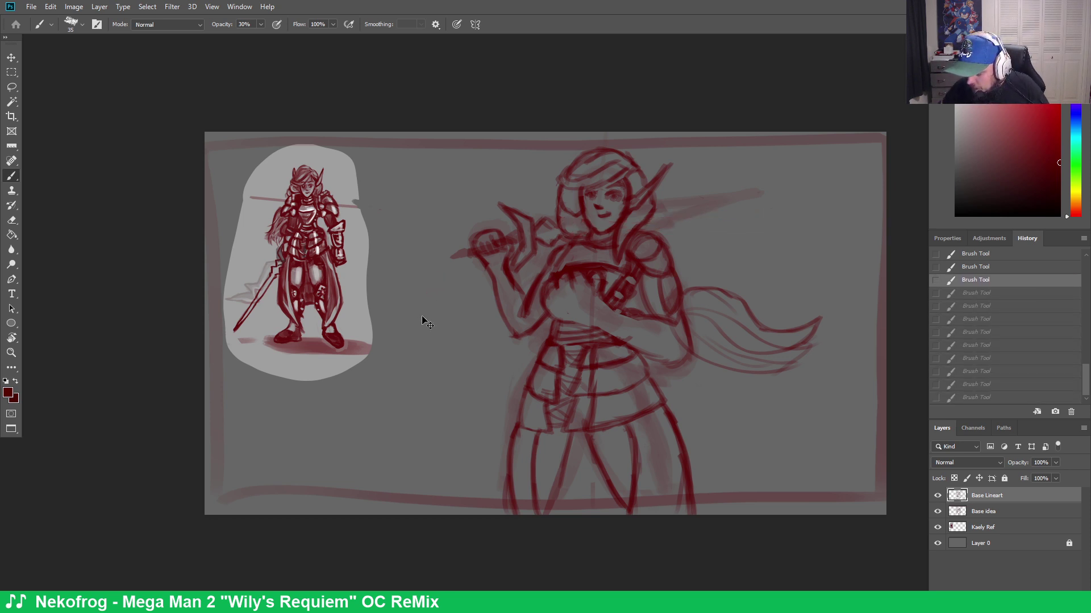
key("ctrl+z")
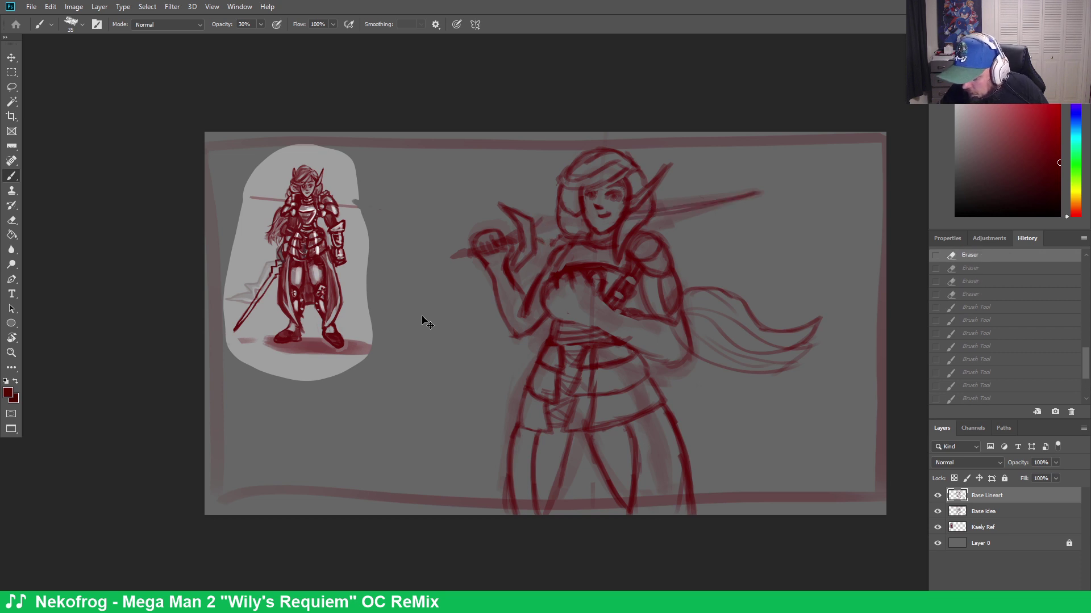
Go back to the history state with the first blade erased, and erase its remaining strokes near the crossguard and tip
left_click(1000, 282)
key("e")
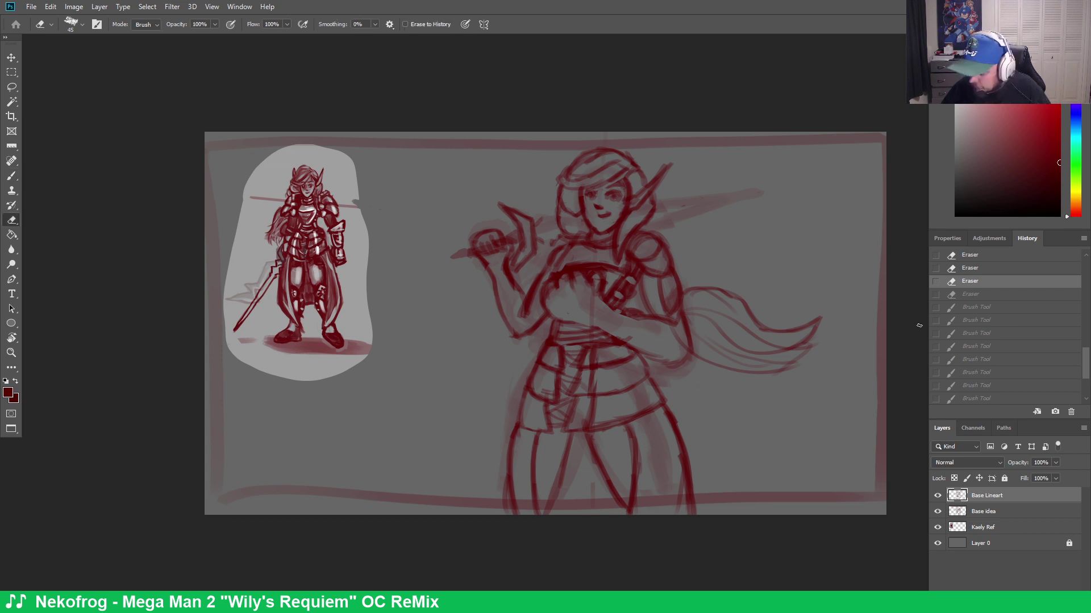
left_click_drag(541, 248, 556, 204)
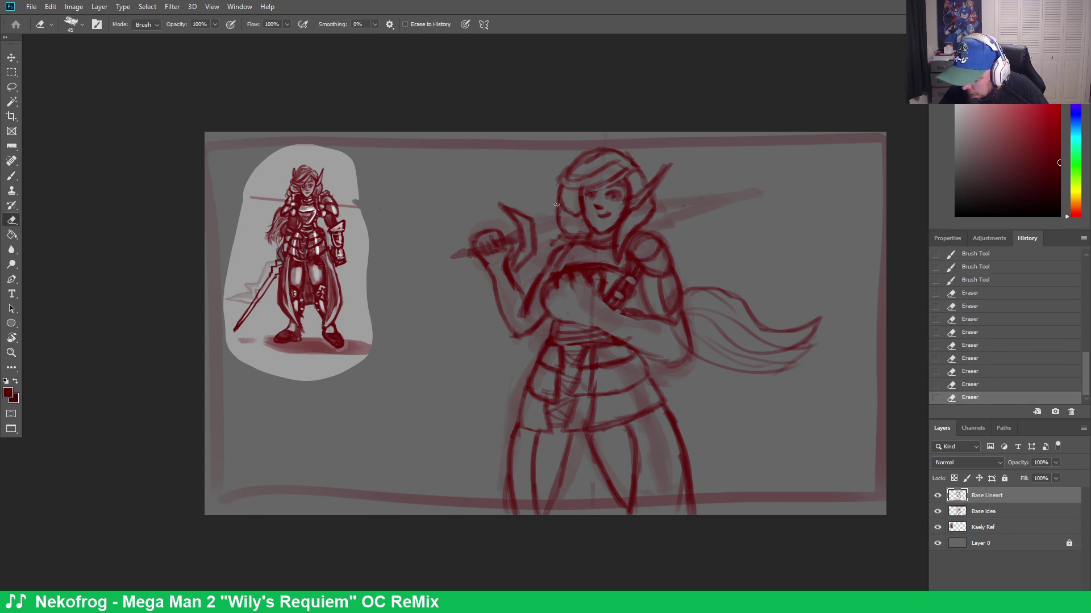
left_click_drag(699, 210, 789, 180)
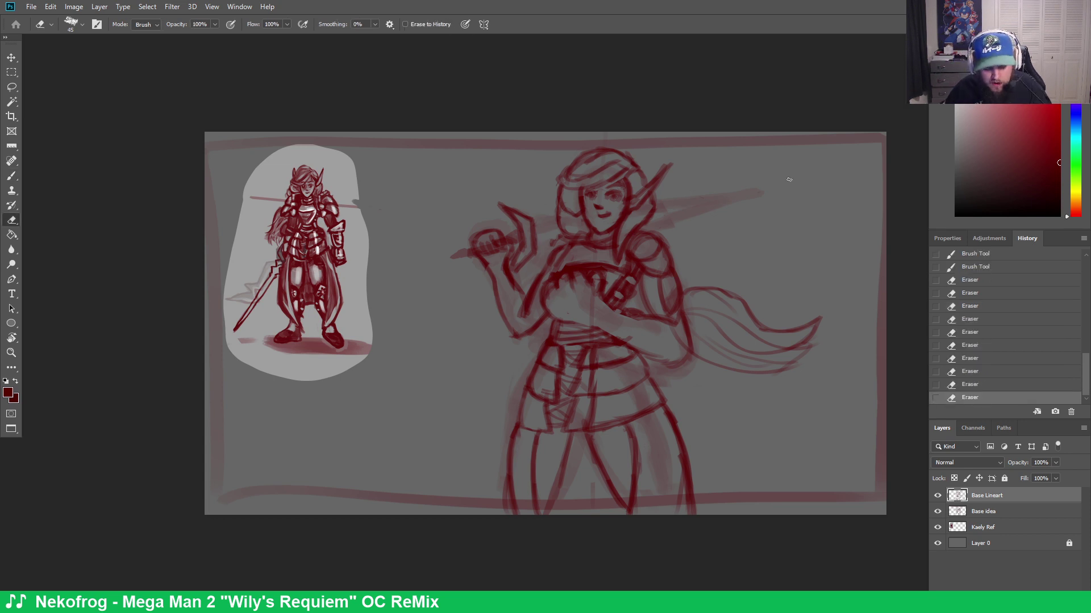
key("b")
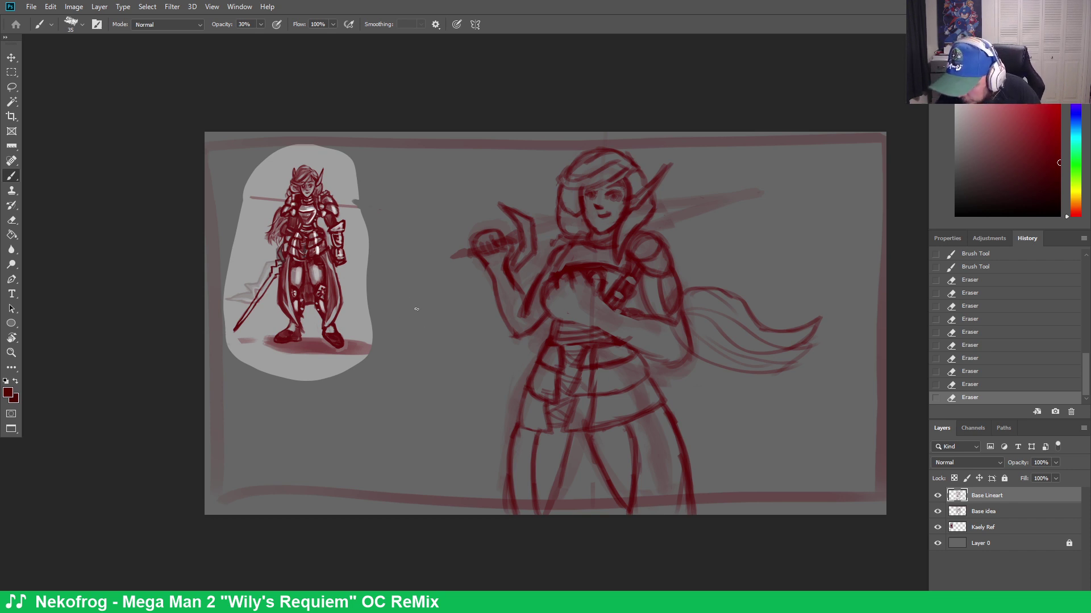
left_click_drag(416, 309, 414, 301)
left_click(417, 317)
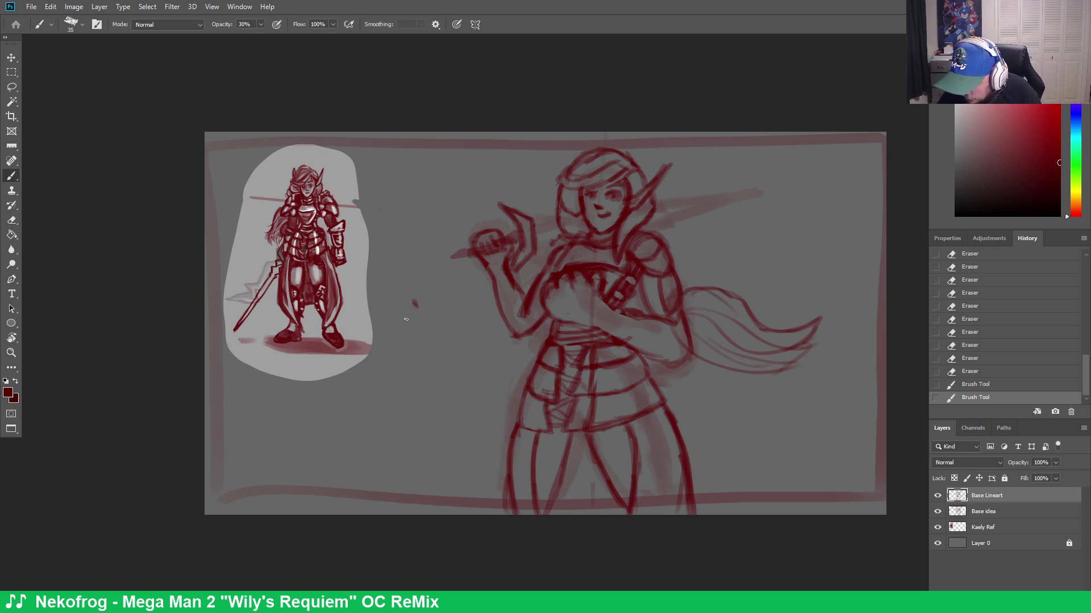
key("ctrl+z")
key("ctrl+z")
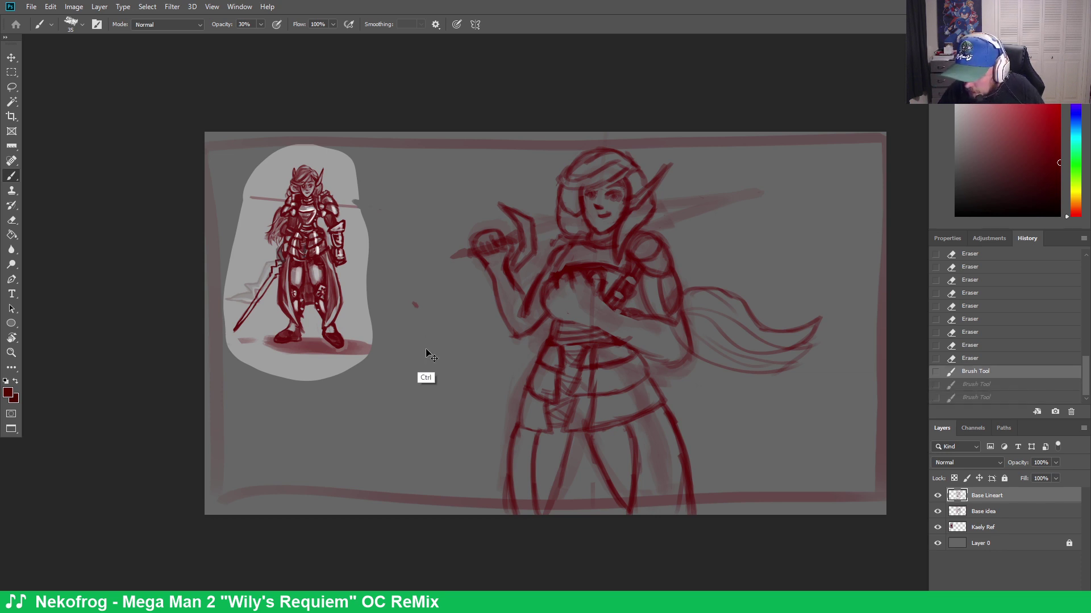
key("ctrl+z")
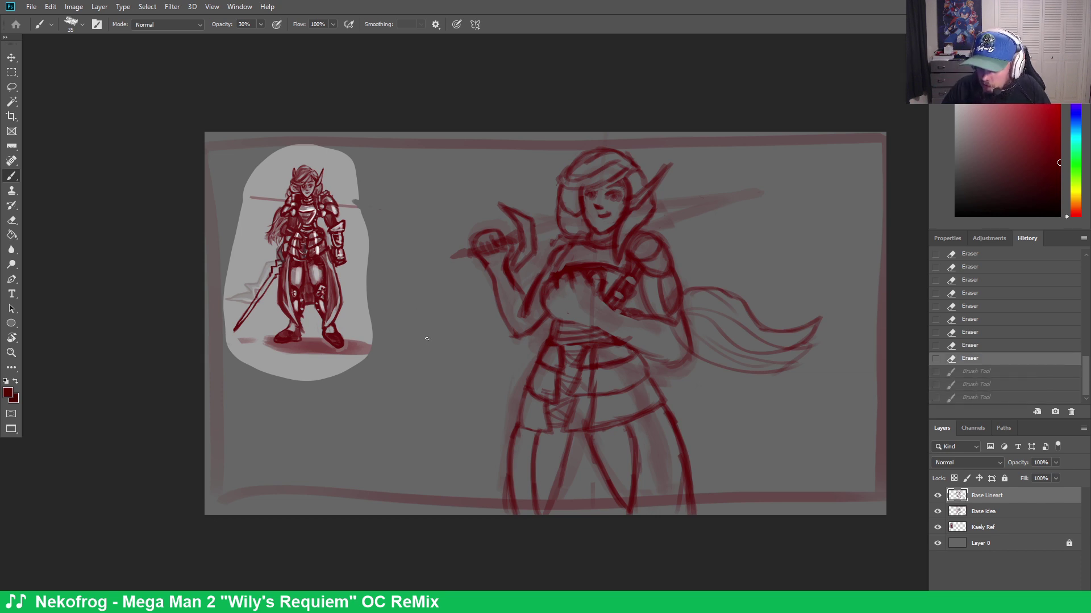
left_click(147, 7)
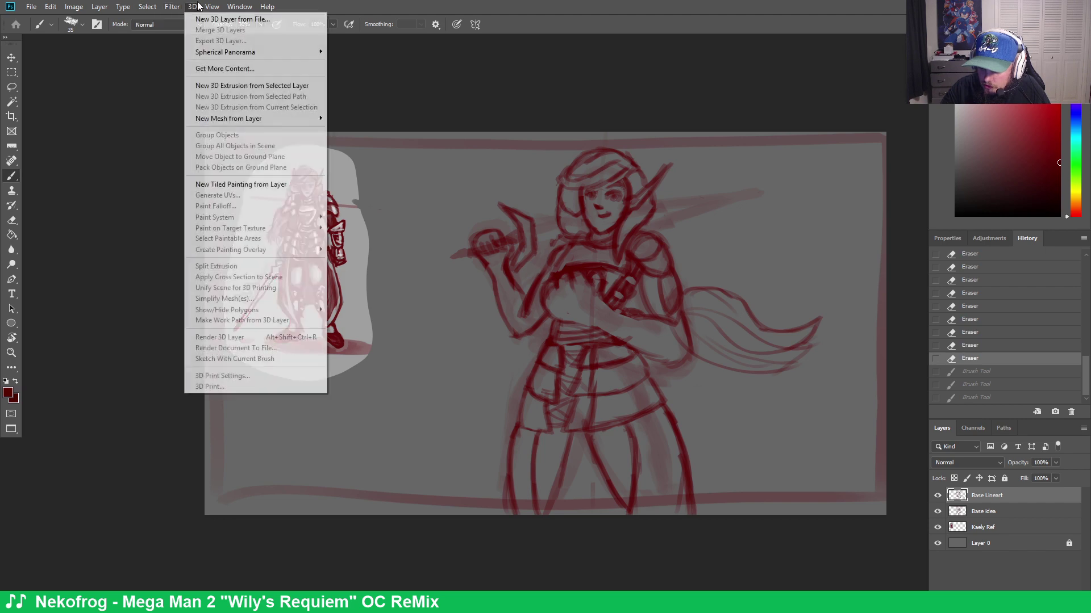
mouse_move(174, 7)
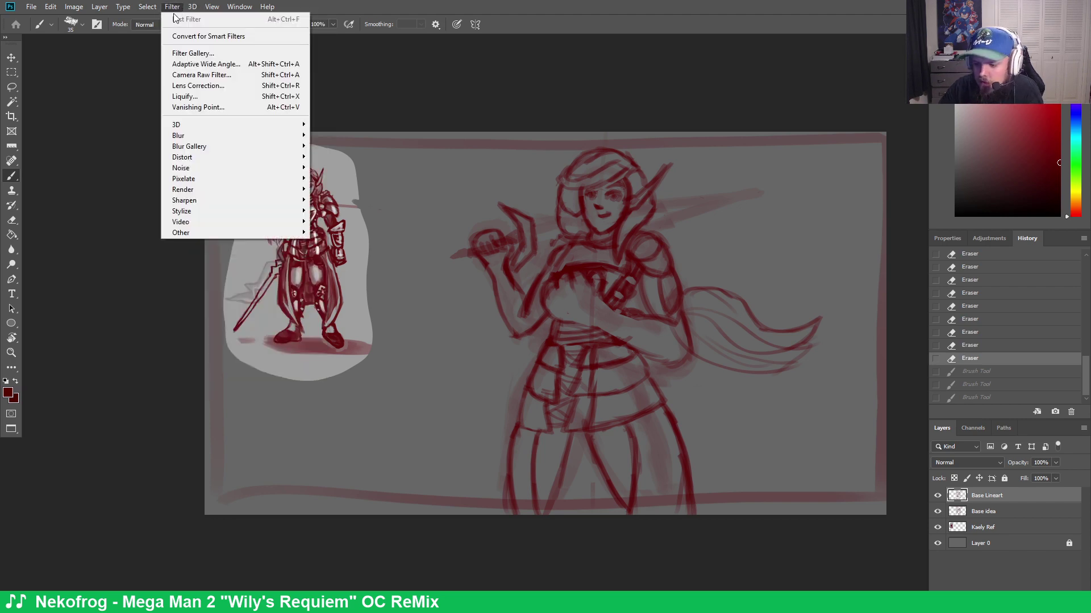
mouse_move(75, 7)
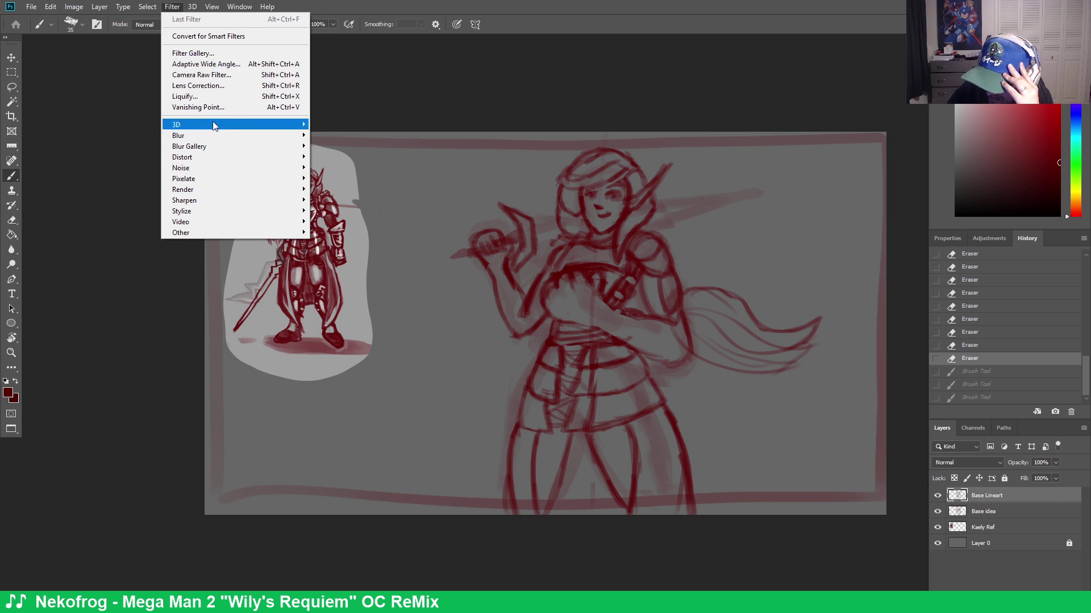
Turn on Vertical paint symmetry for the brush and accept the symmetry axis at the canvas centre
mouse_move(215, 126)
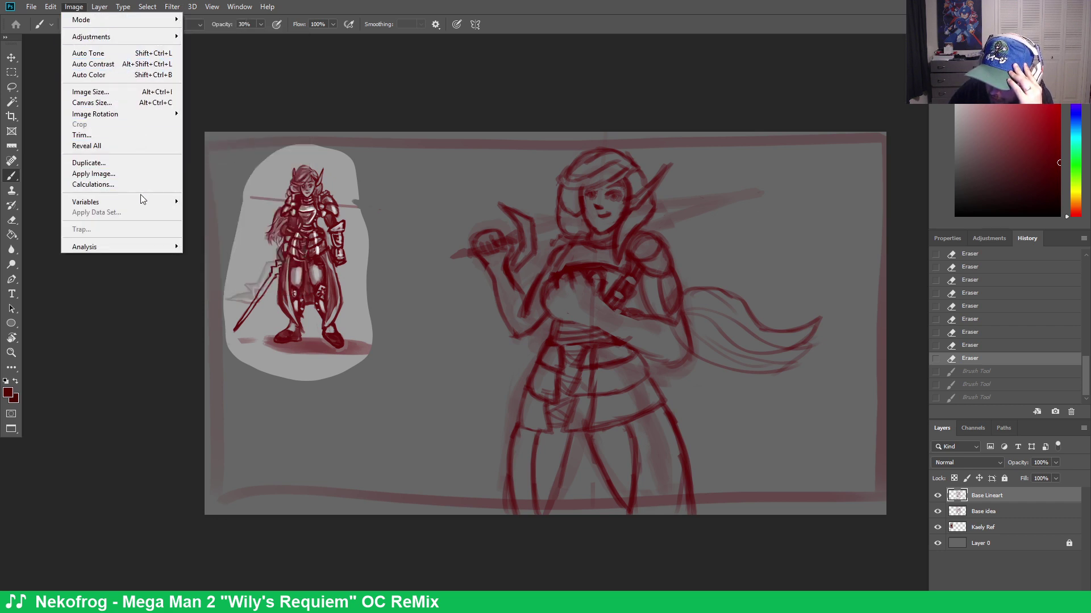
mouse_move(149, 205)
left_click(520, 8)
left_click(475, 24)
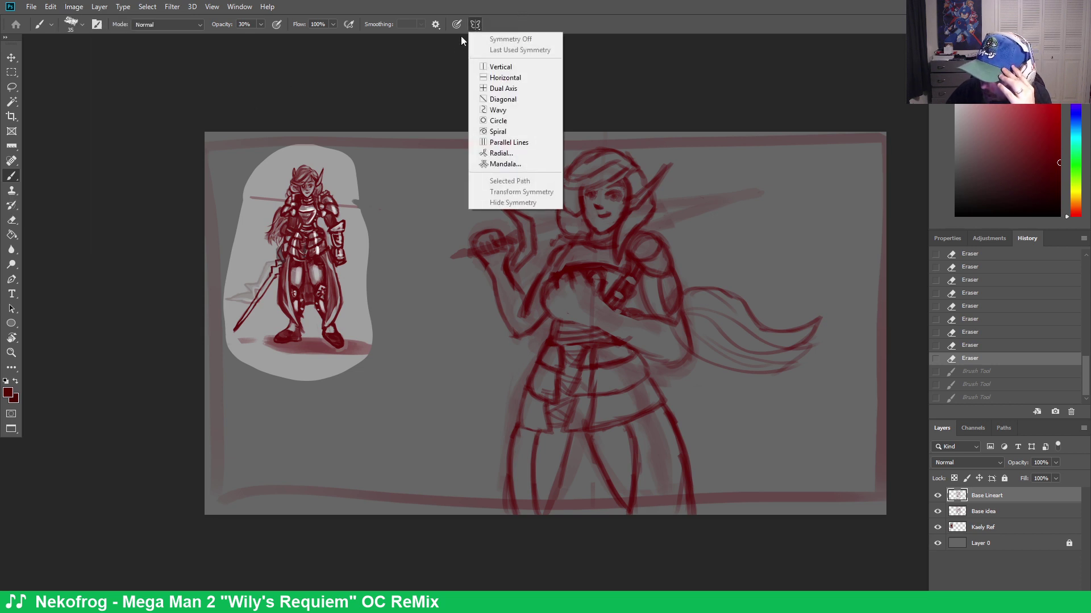
left_click(500, 67)
key("Return")
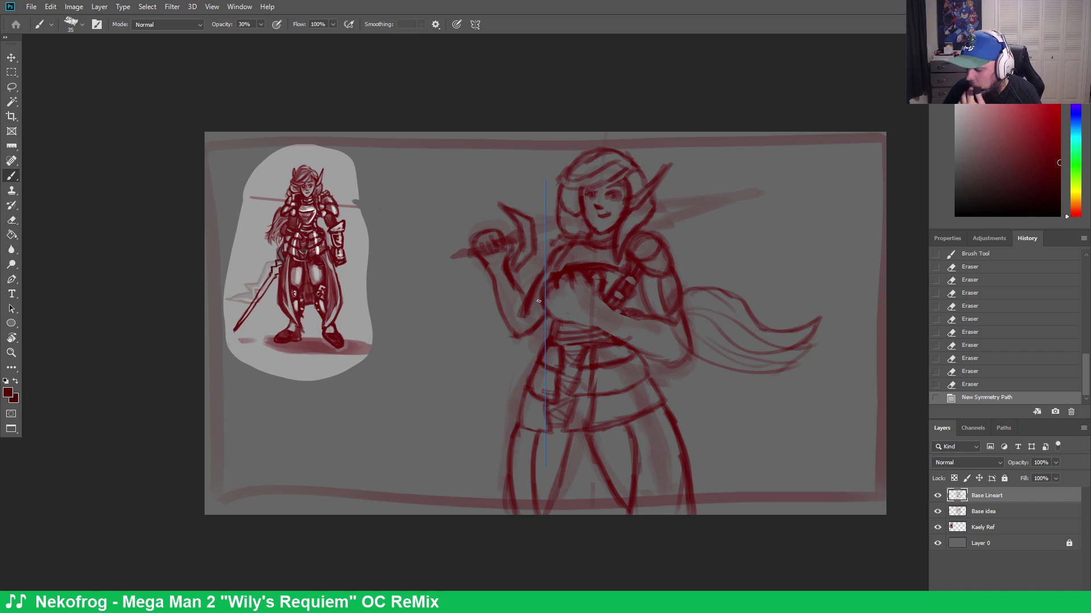
Add a new layer above Base Lineart, and briefly hide and show the Base Lineart and Base idea layers
left_click(937, 495)
left_click(937, 496)
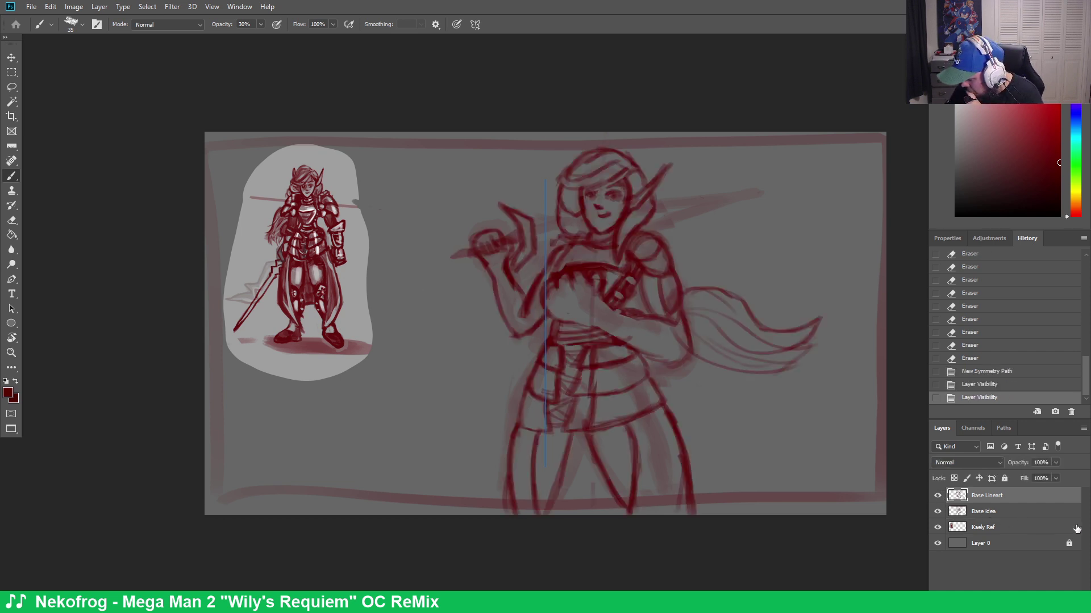
left_click(1038, 582)
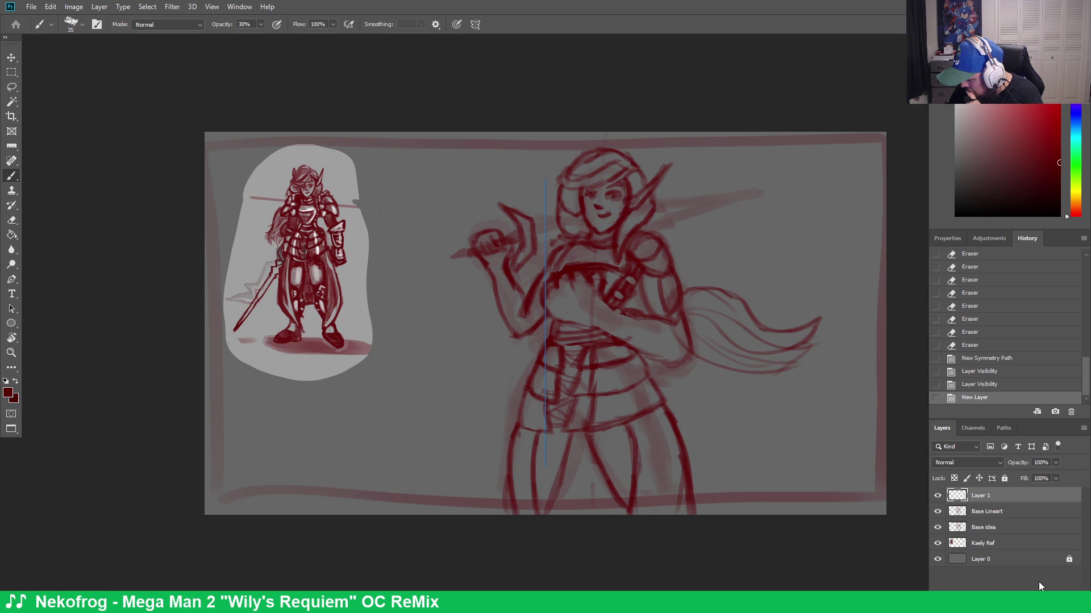
left_click(937, 511)
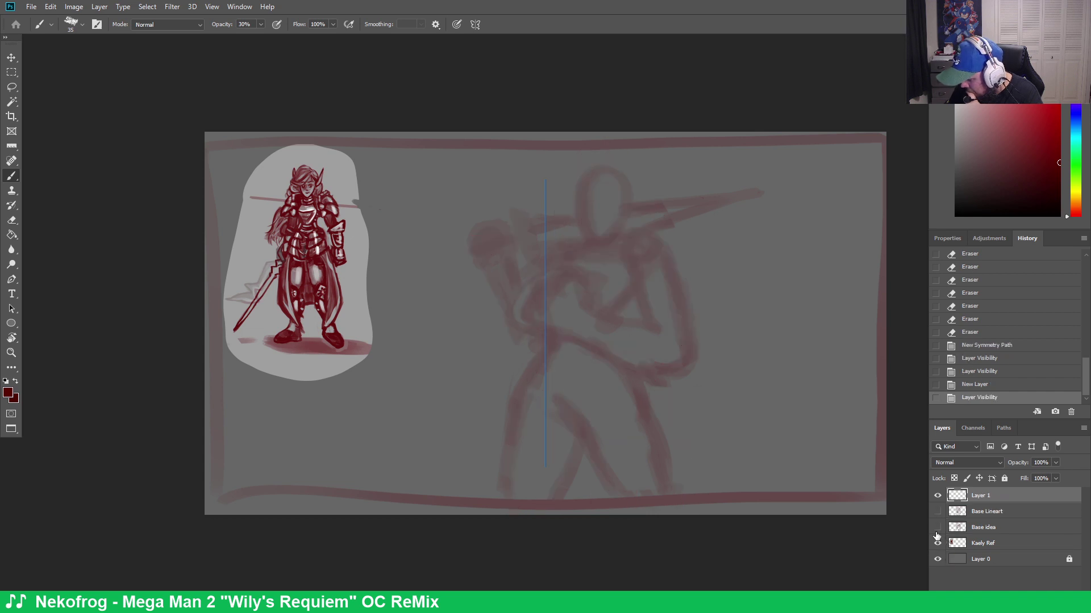
left_click(937, 528)
left_click(937, 528)
left_click(938, 512)
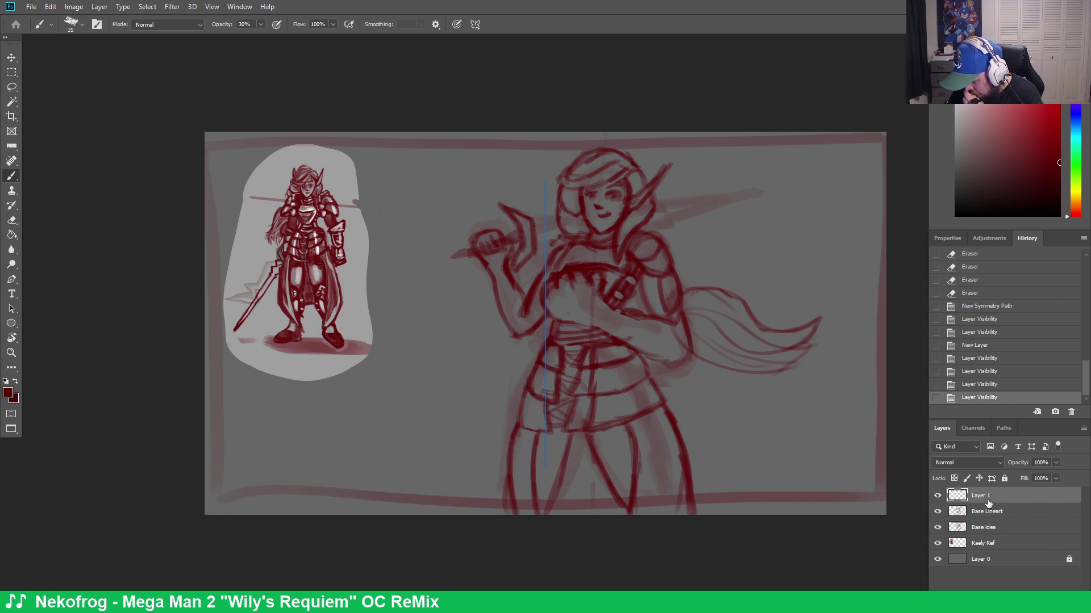
Reduce the Base Lineart layer's opacity to 21% and make Layer 1 the active layer
left_click(1006, 514)
left_click(1055, 463)
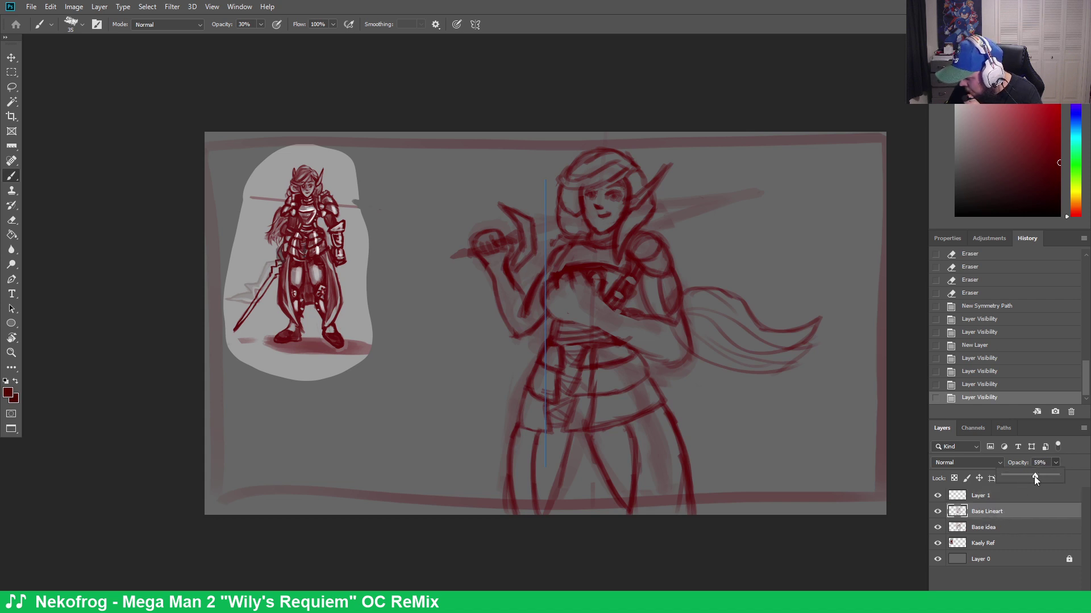
left_click_drag(1033, 476, 1014, 477)
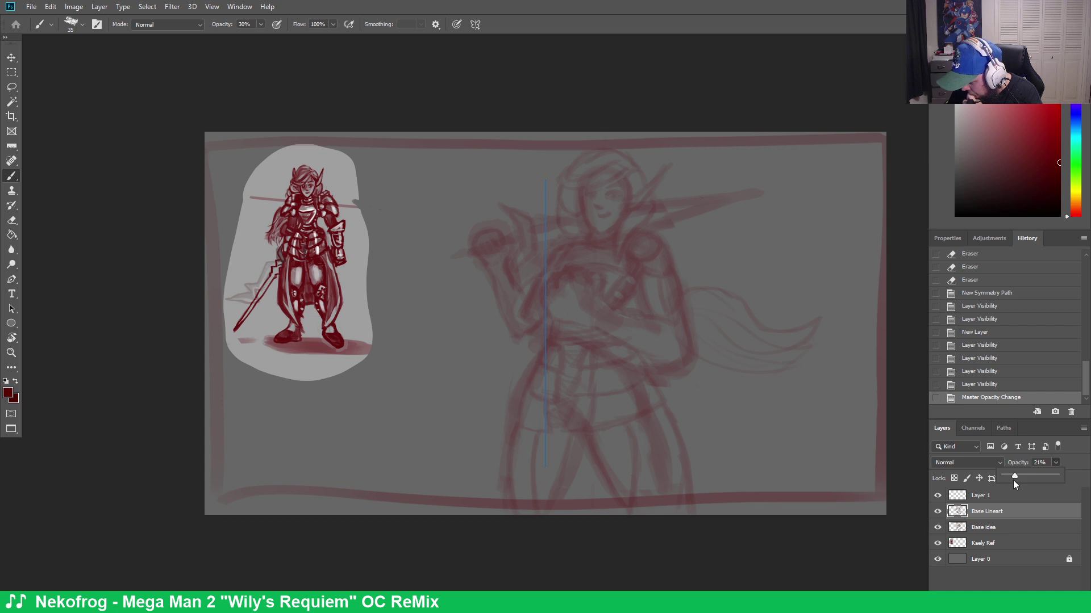
left_click(978, 497)
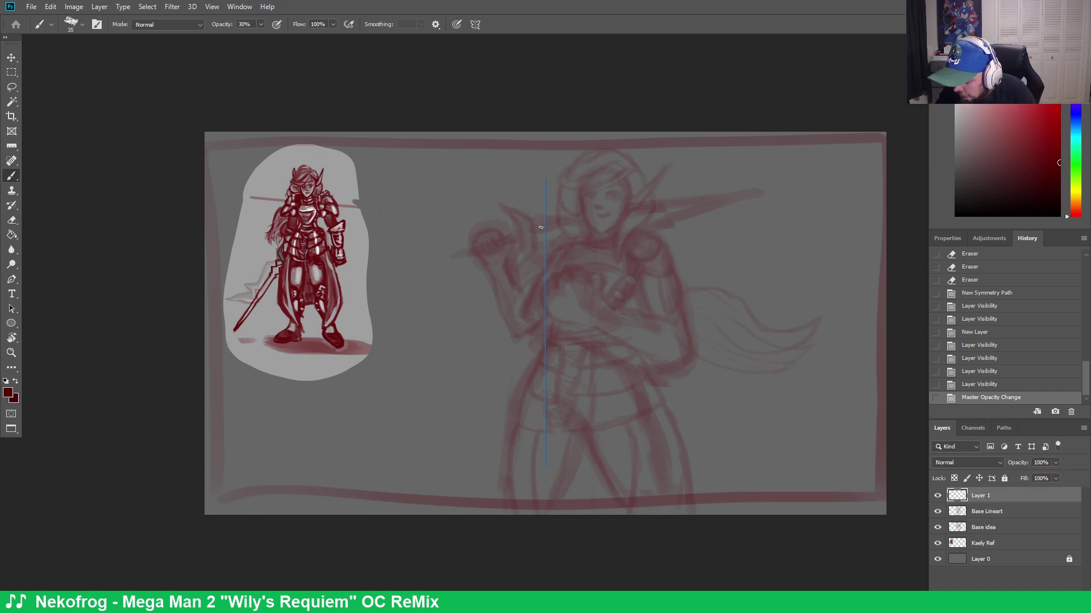
With a size 25 brush, draw the crossguard's straight top edge and sloping ends symmetrically across the axis on Layer 1
left_click_drag(545, 227, 559, 226)
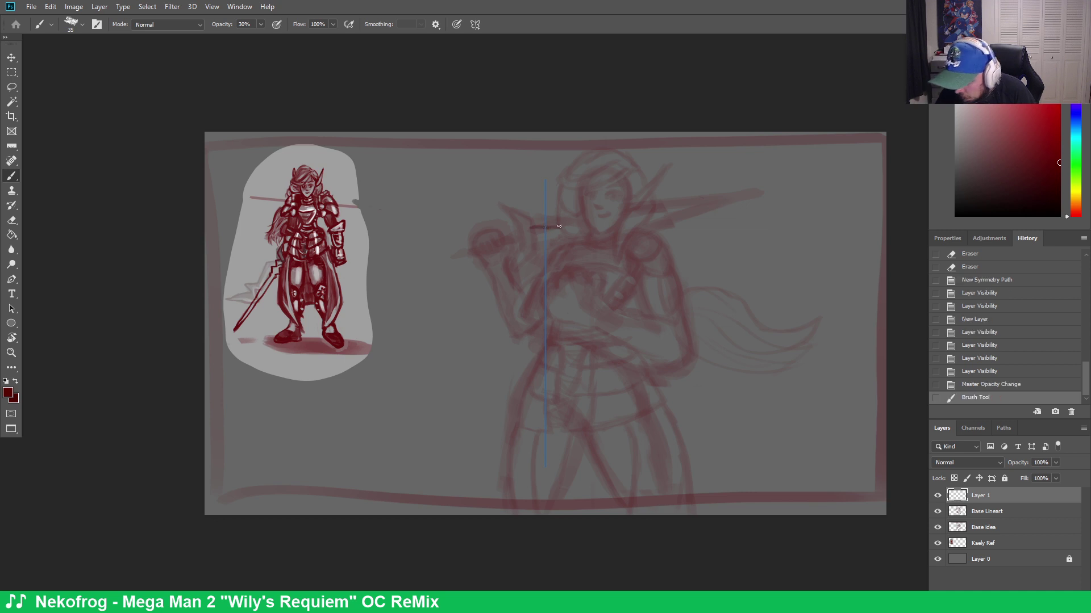
key("ctrl+z")
key("bracketleft")
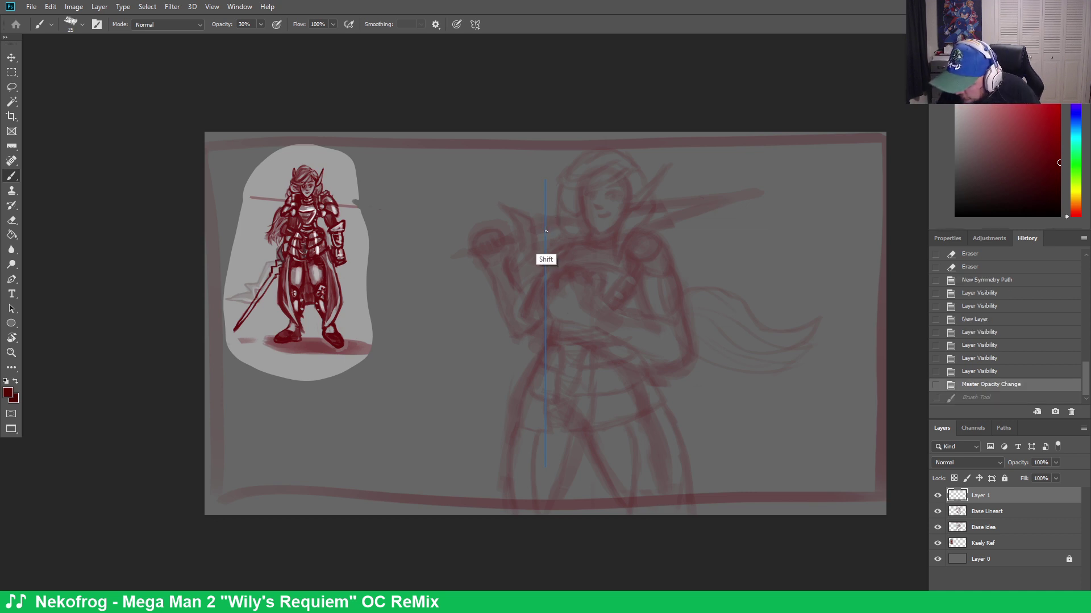
left_click_drag(529, 231, 568, 241)
key("ctrl+z")
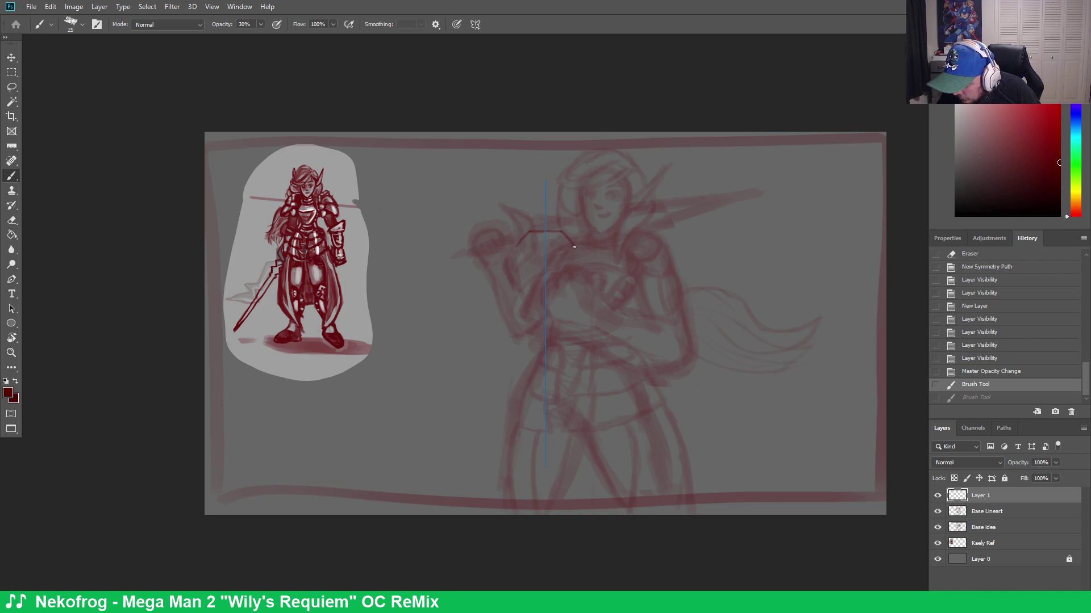
key("ctrl+shift+z")
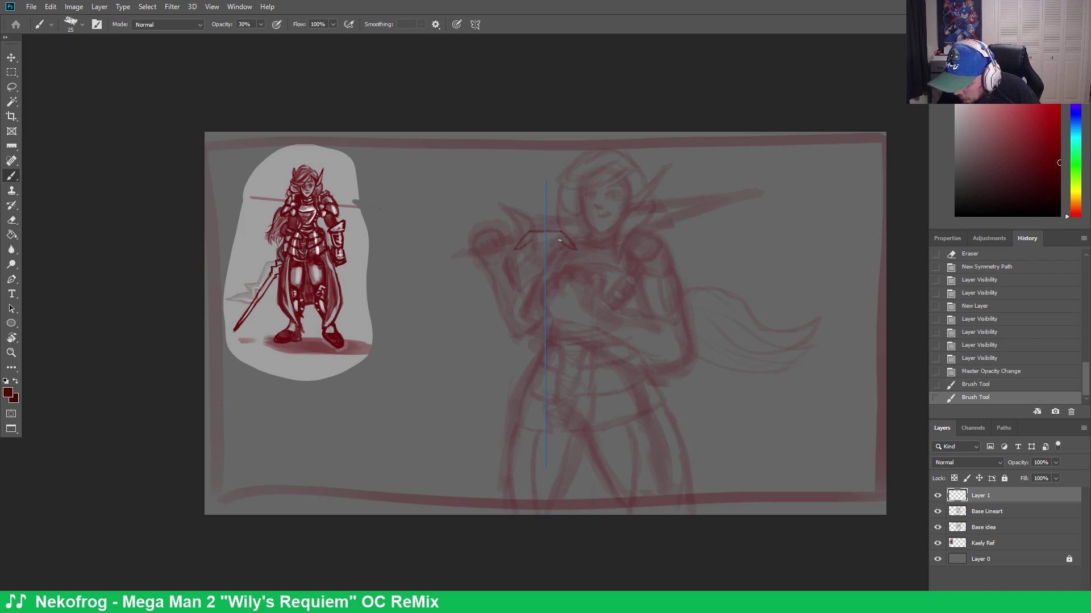
Draw the crossguard's lower edge parallel to its top edge, replacing the deeper boxy version
left_click_drag(559, 241, 546, 248)
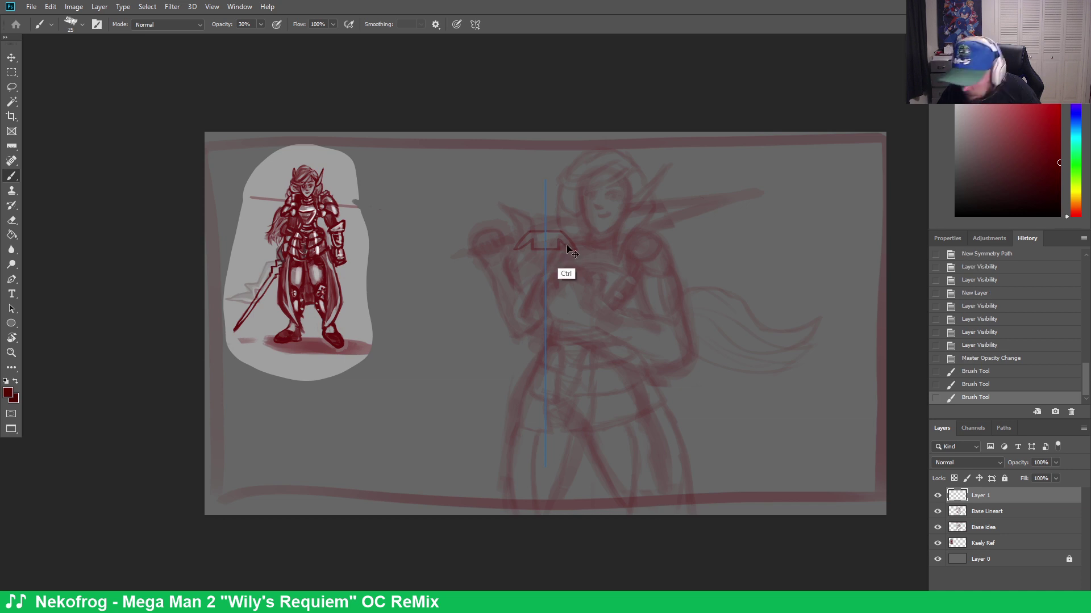
key("ctrl+z")
key("ctrl+shift+z")
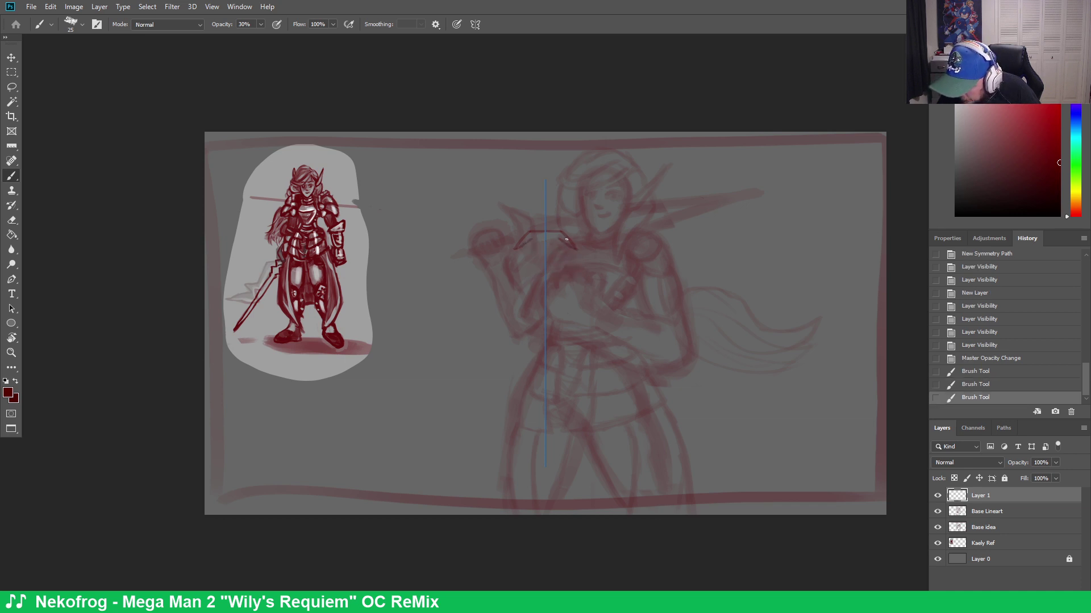
left_click_drag(560, 239, 546, 249)
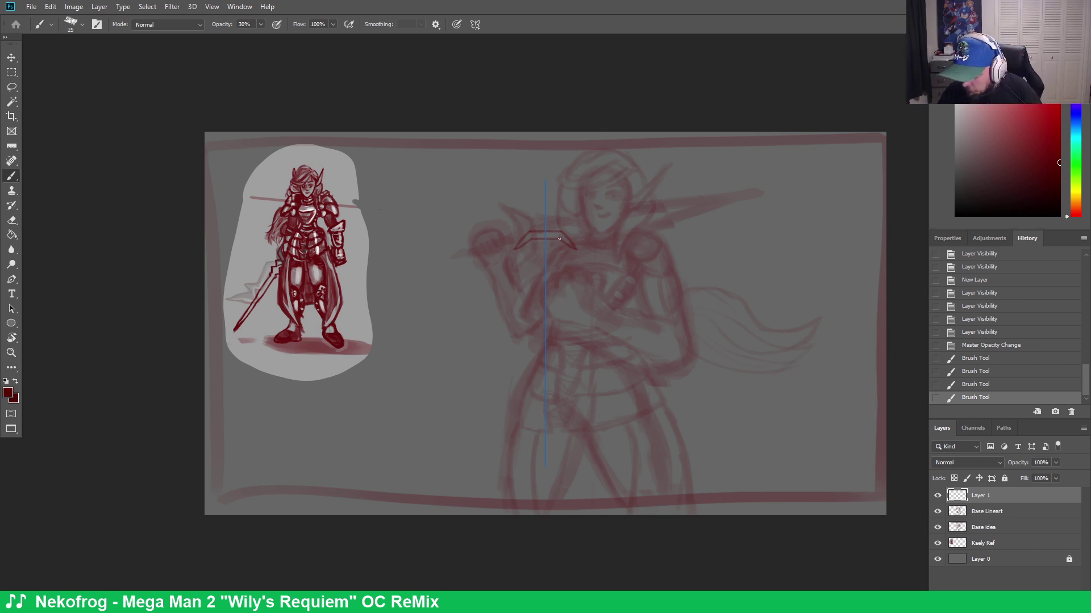
Try short strokes closing the crossguard's sloping ends into pointed tips, and undo them
mouse_move(567, 254)
left_mouse_down()
mouse_move(563, 234)
mouse_move(571, 247)
left_mouse_up()
key("ctrl+z")
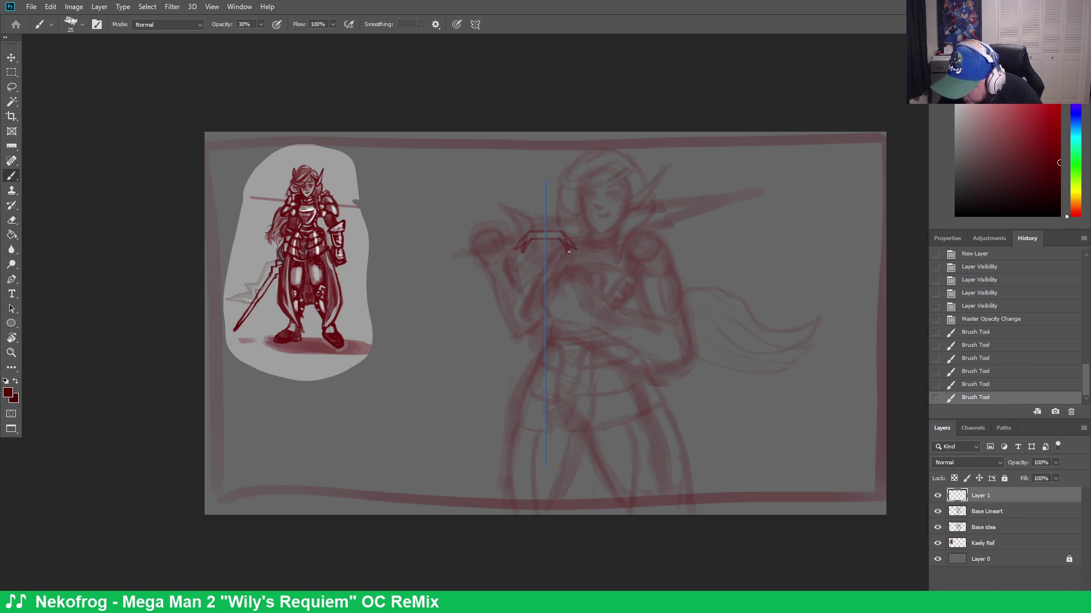
key("ctrl+z")
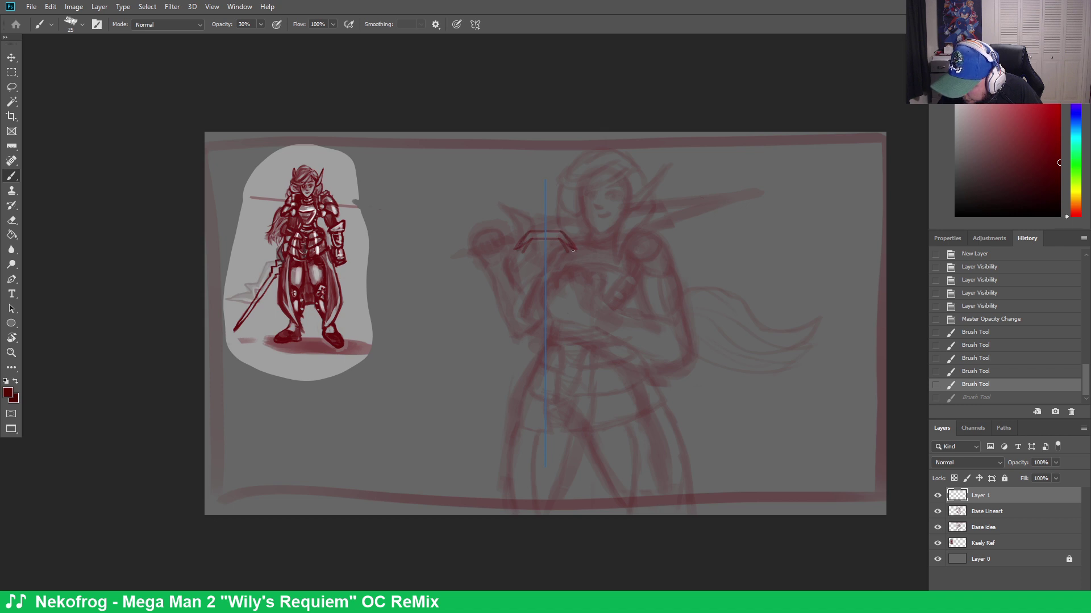
key("ctrl+z")
left_click_drag(568, 247, 573, 256)
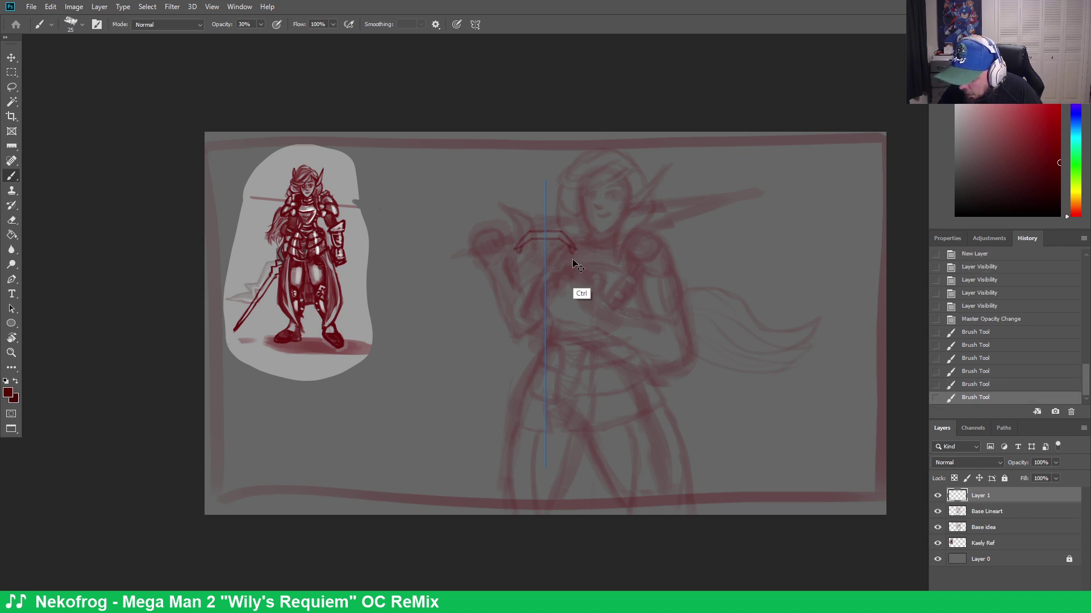
key("ctrl+z")
key("ctrl+z")
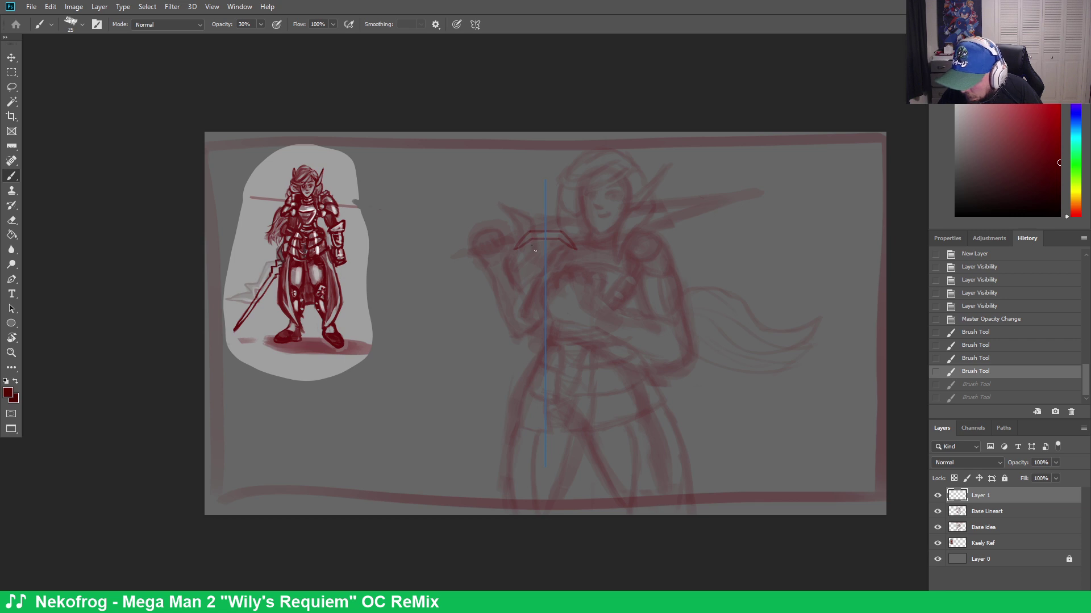
Redraw the crossguard's inner outline with heavier lines and erase the excess around its pointed ends
mouse_move(530, 239)
left_mouse_down()
mouse_move(561, 233)
mouse_move(572, 247)
mouse_move(572, 233)
mouse_move(568, 245)
left_mouse_up()
key("ctrl+z")
key("e")
left_click_drag(569, 242, 568, 245)
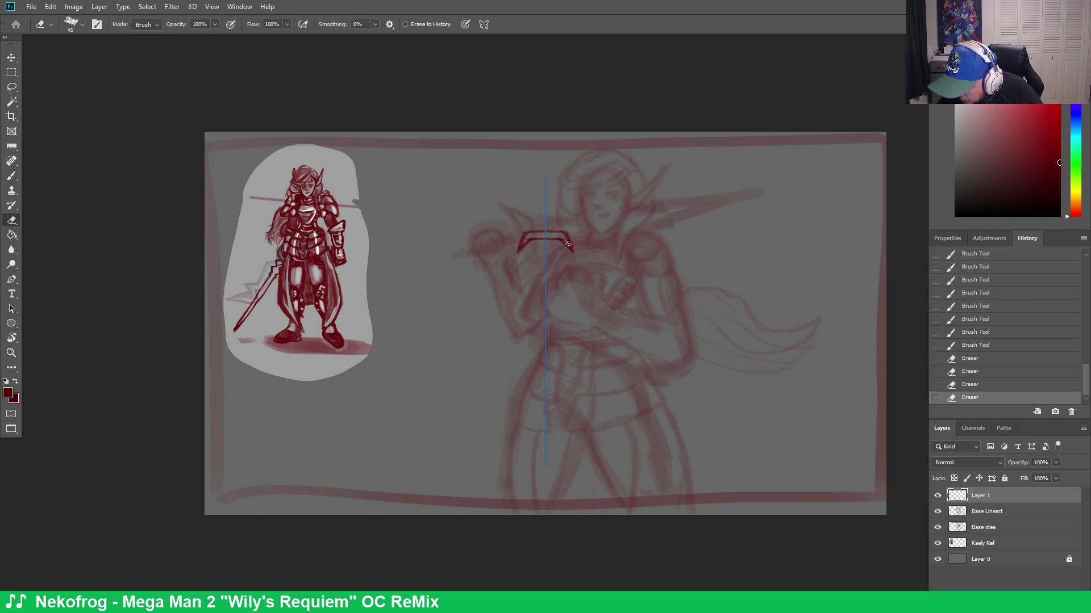
Try a short jagged blade base under the crossguard with a narrow straight blade running down the axis, and undo it
key("b")
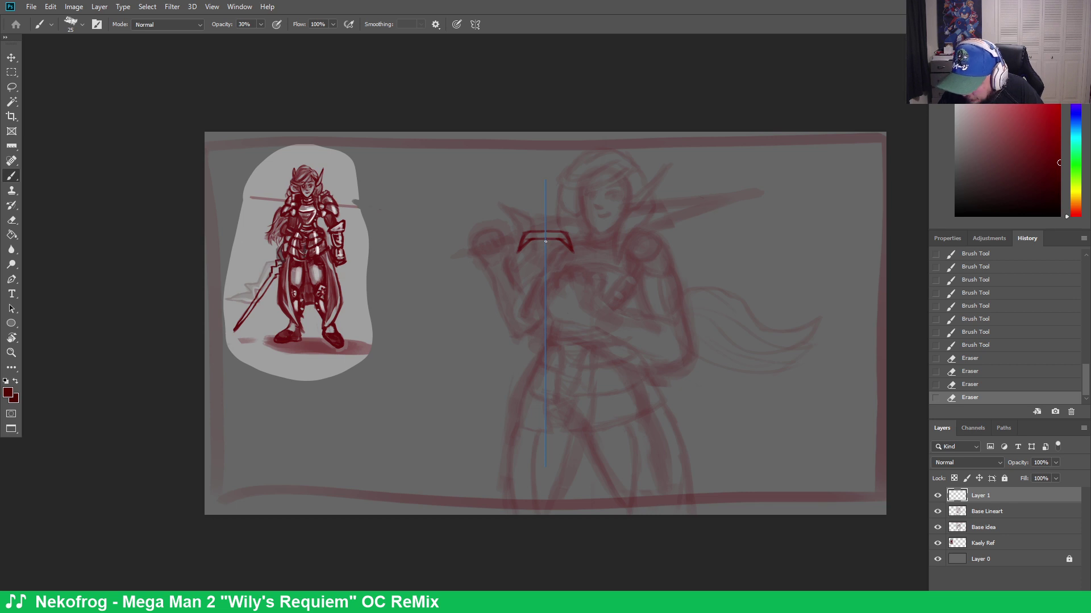
left_click_drag(547, 239, 549, 240)
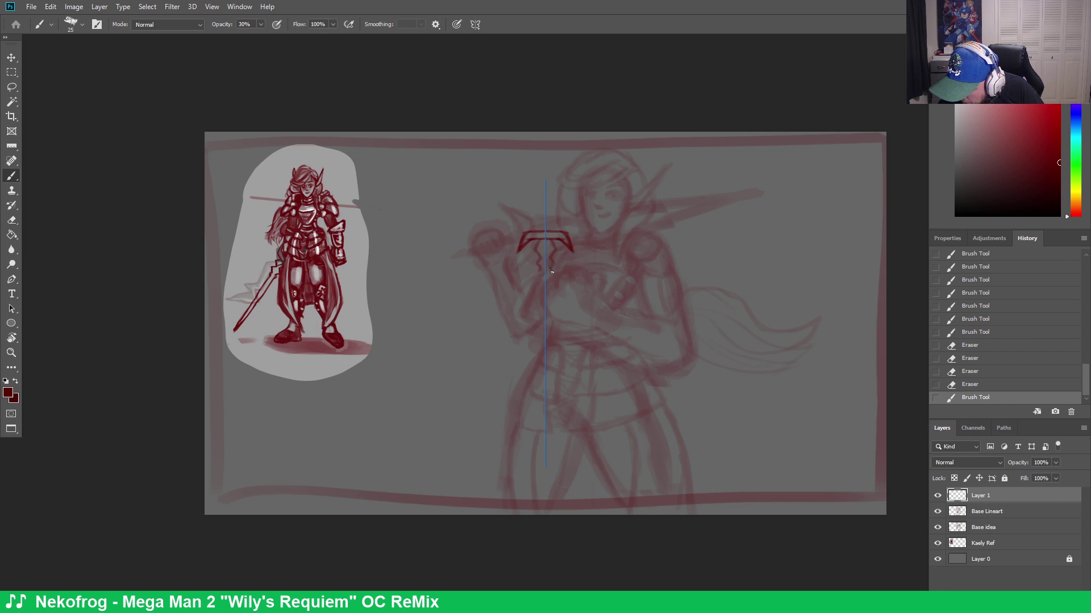
mouse_move(550, 276)
left_mouse_down()
mouse_move(550, 263)
mouse_move(547, 429)
left_mouse_up()
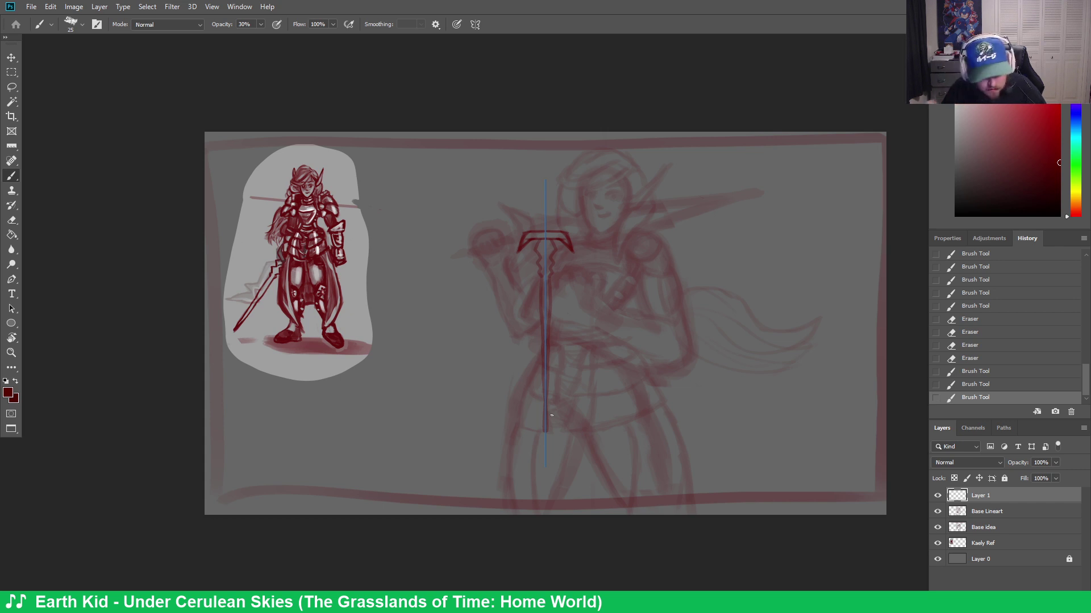
key("ctrl+z")
key("ctrl+z")
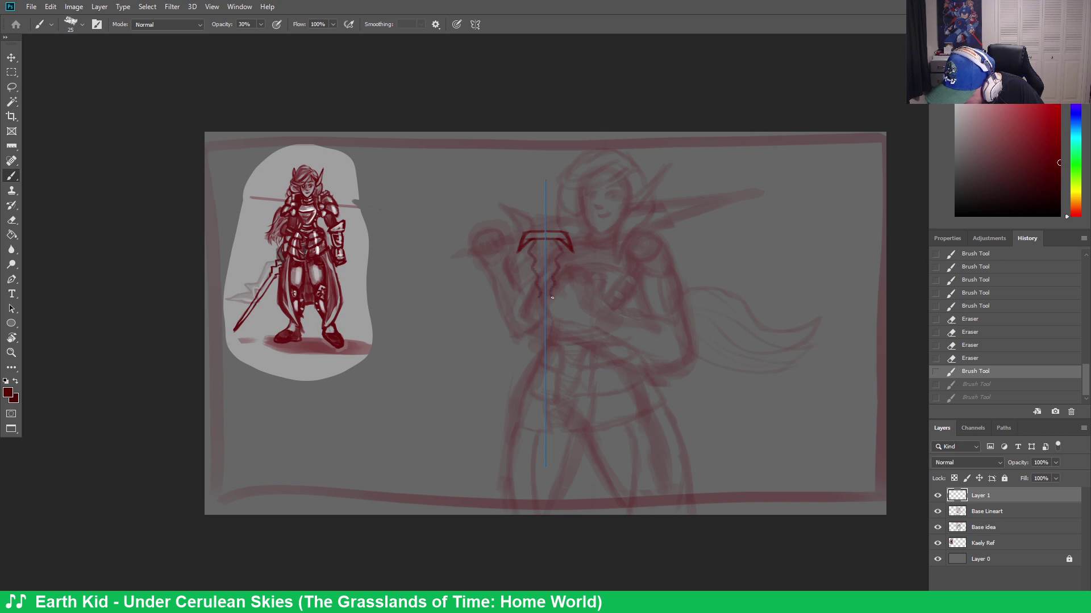
Try long narrow blade edges running from a longer jagged base down to hip level, and undo them with the base
left_click_drag(552, 298, 544, 426)
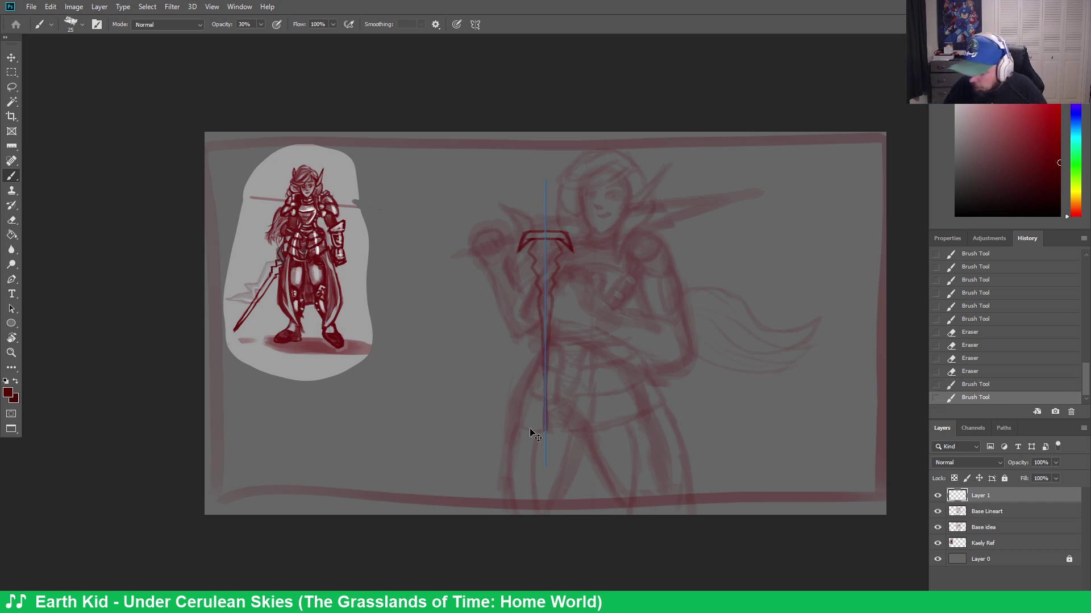
key("ctrl+z")
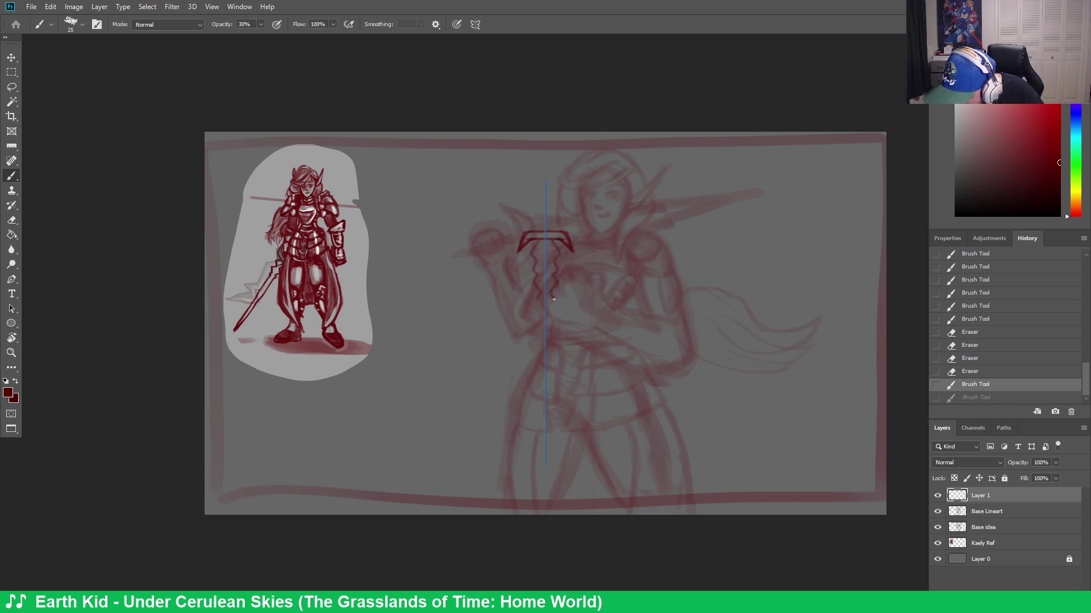
left_click_drag(553, 306, 557, 444)
key("ctrl+z")
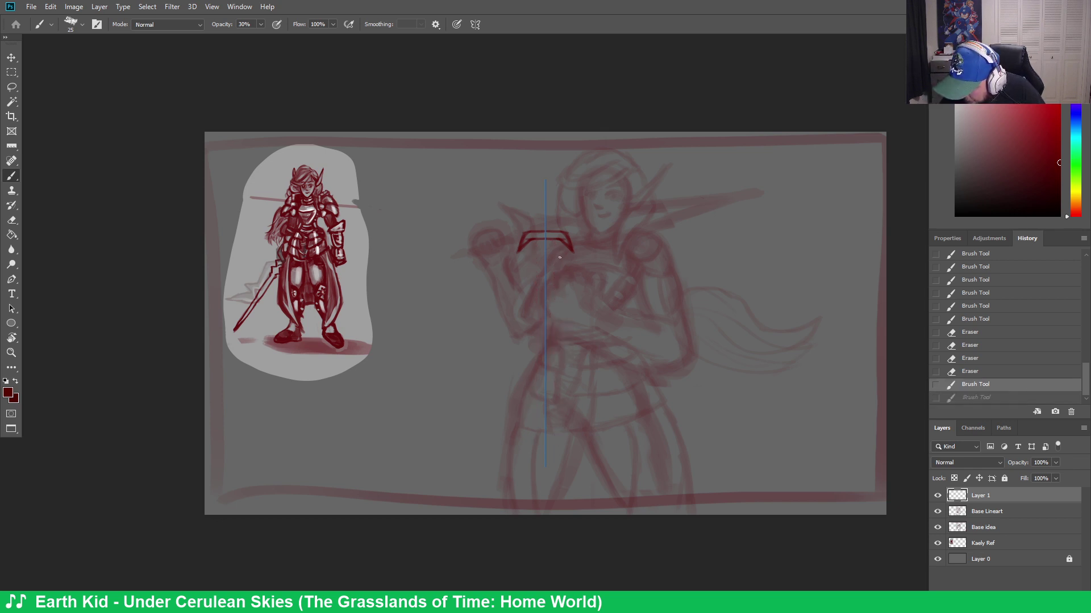
Draw the blade's symmetrical jagged base below the crossguard, redoing it until the notched outline is well shaped
left_click_drag(551, 242, 554, 313)
key("ctrl+z")
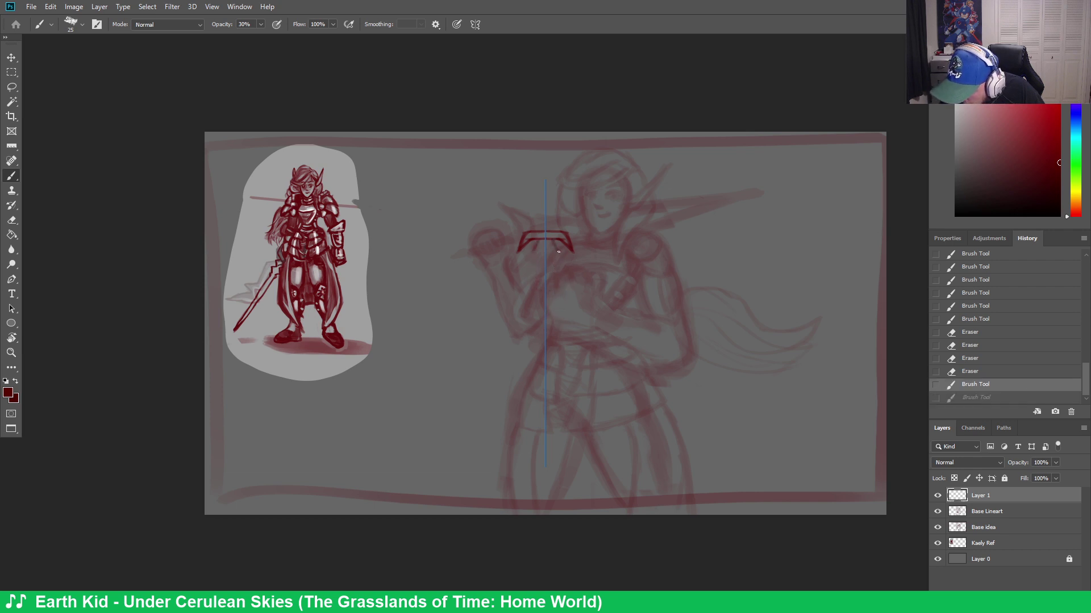
left_click_drag(558, 251, 555, 255)
key("ctrl+z")
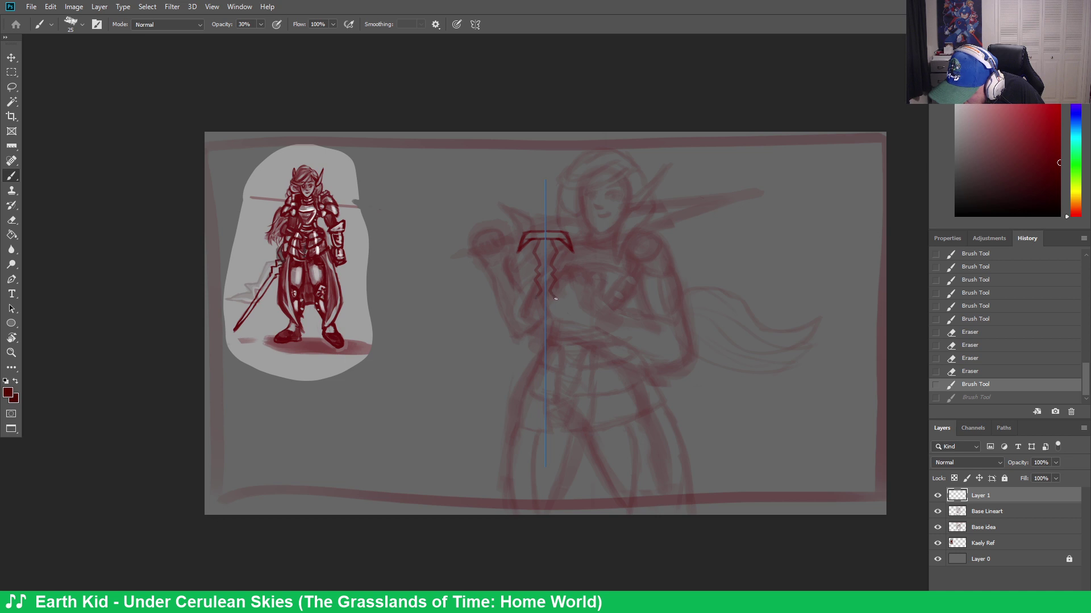
key("ctrl+shift+z")
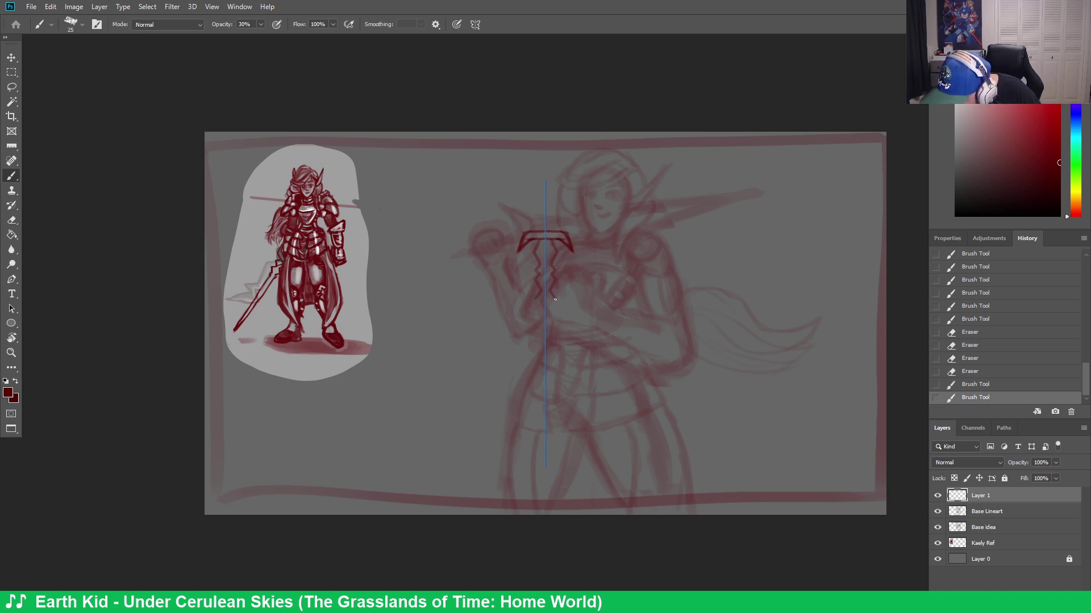
Try several tapering blade edges of different lengths running down the axis from the jagged base, and undo them
left_click_drag(555, 299, 545, 388)
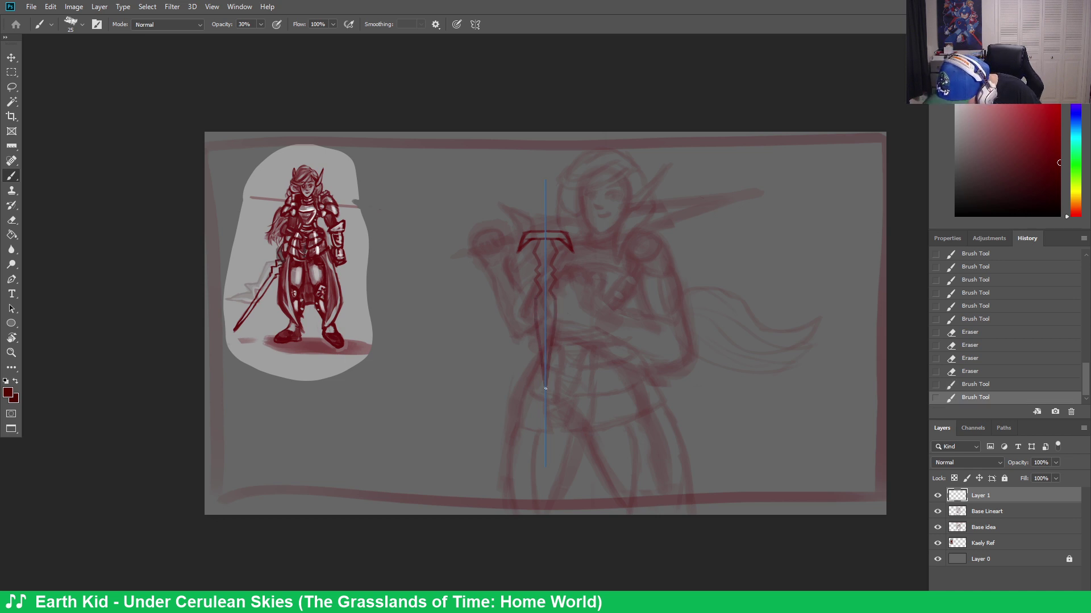
key("ctrl+z")
left_click_drag(555, 300, 546, 393)
key("ctrl+z")
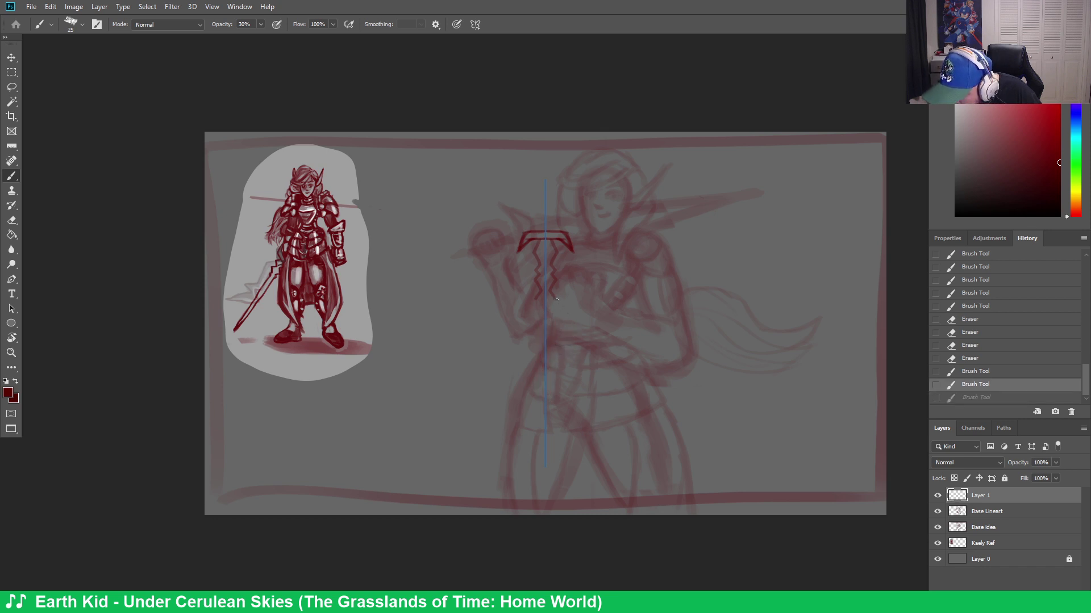
left_click_drag(555, 299, 546, 399)
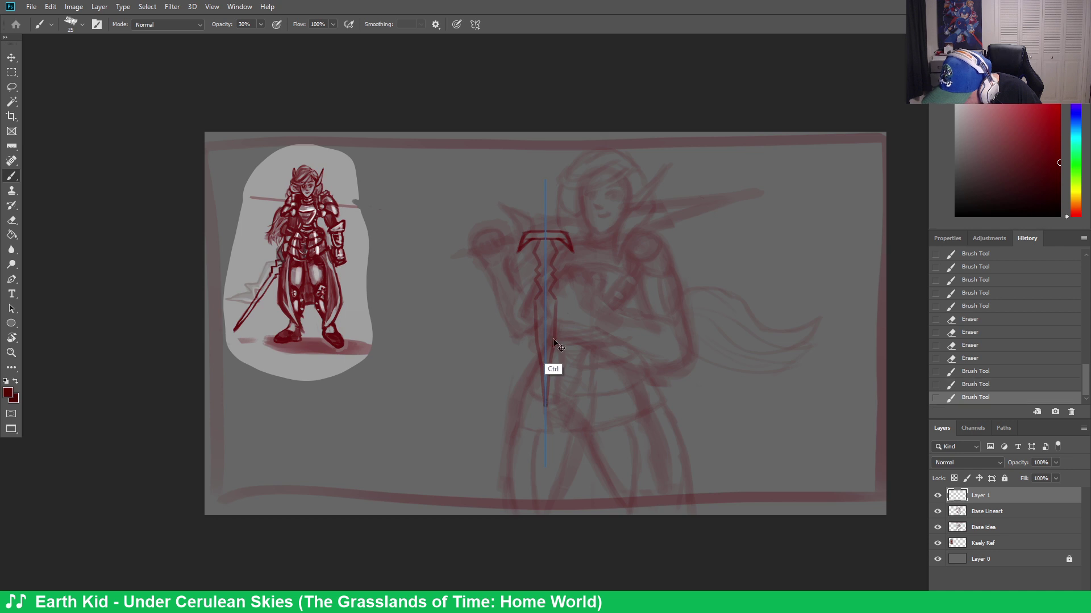
key("ctrl+z")
left_click_drag(555, 300, 548, 435)
key("ctrl+z")
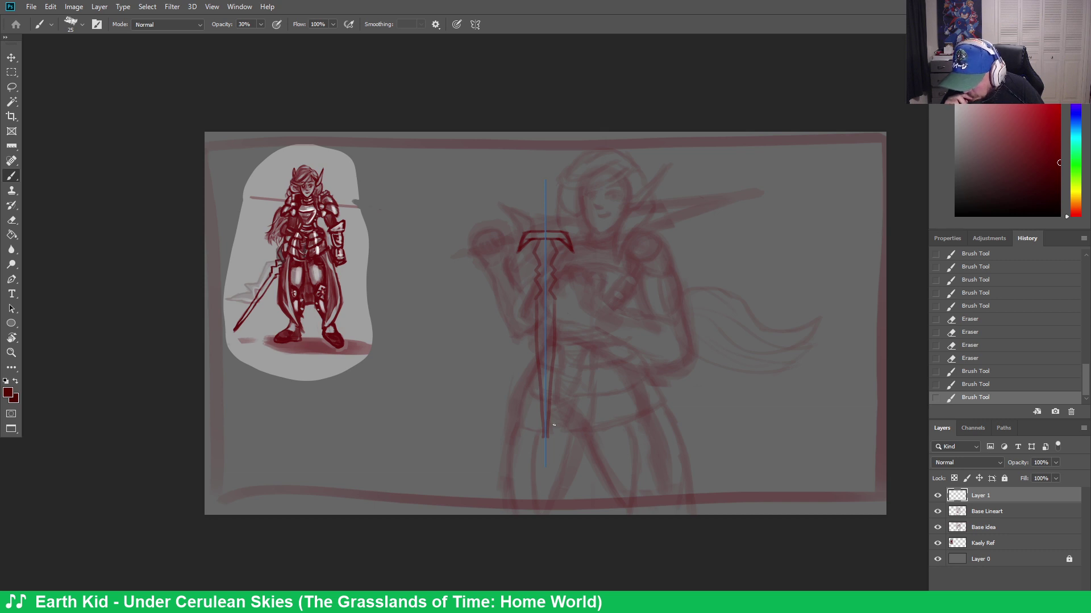
key("ctrl+z")
key("ctrl+z")
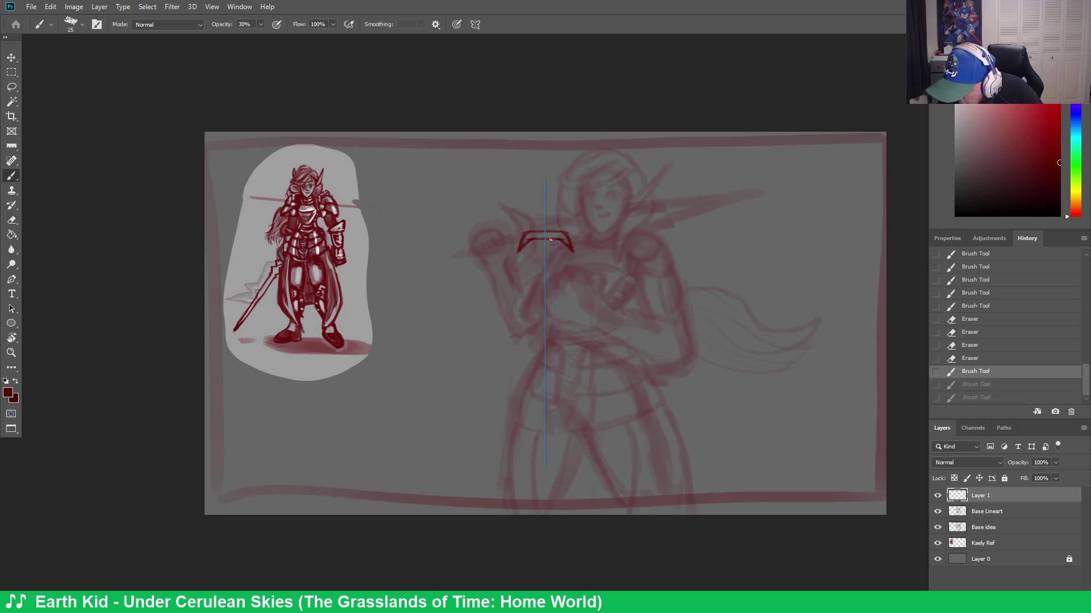
key("ctrl+shift+z")
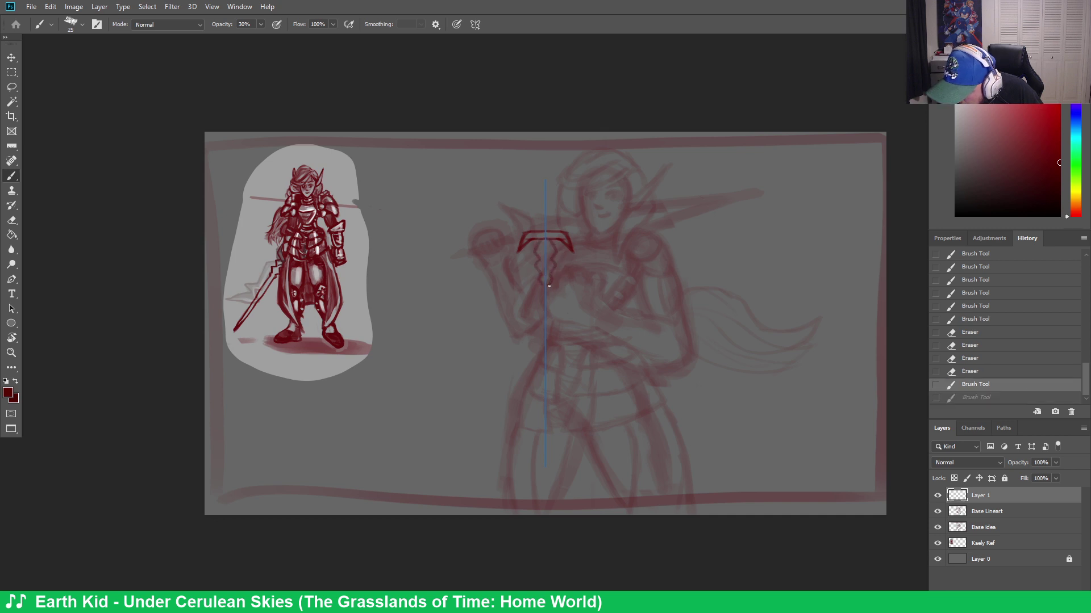
key("ctrl+shift+z")
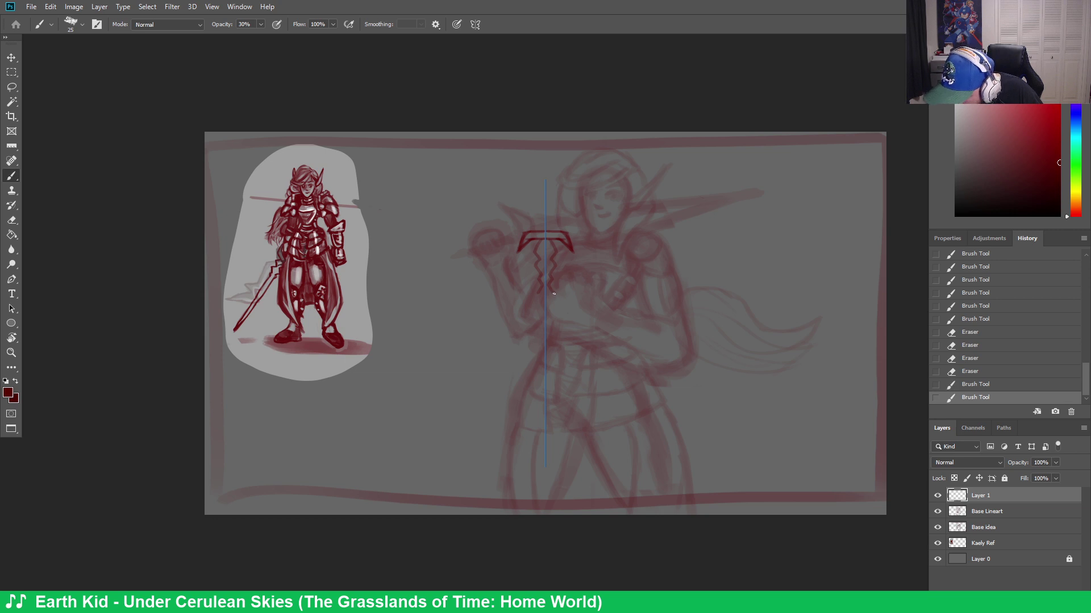
key("ctrl+z")
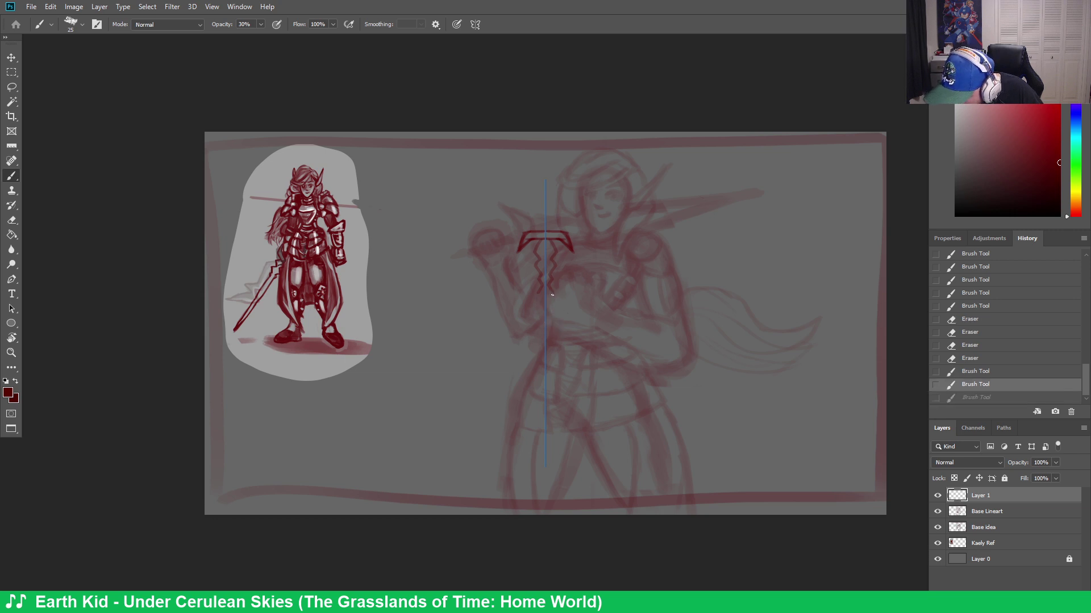
Draw straight parallel blade edges from the jagged base to a short point at hip level and reinforce the base's lower notches
mouse_move(553, 293)
left_mouse_down()
mouse_move(554, 412)
mouse_move(540, 419)
left_mouse_up()
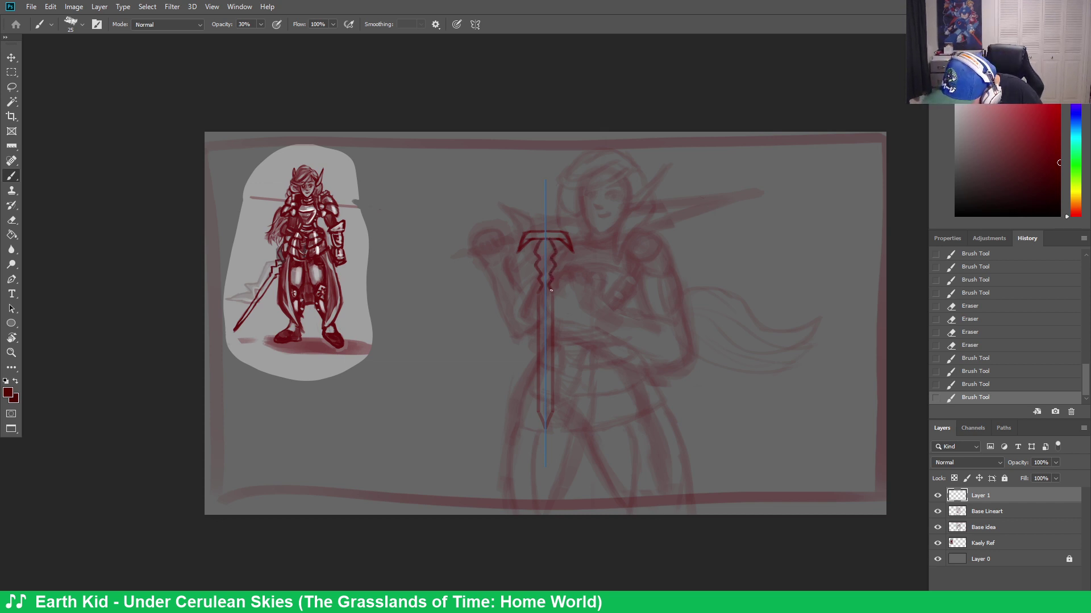
left_click_drag(551, 291, 556, 283)
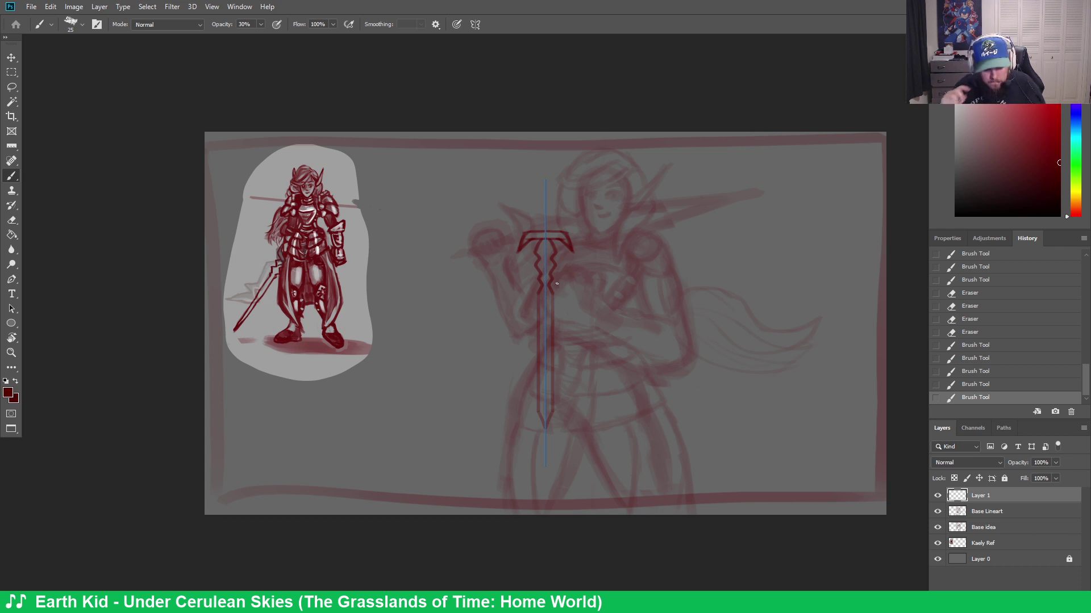
Erase the short blade point, redraw it as a longer taper ending near the bottom of the axis, and thicken the blade edges
key("e")
mouse_move(546, 421)
left_mouse_down()
mouse_move(561, 425)
mouse_move(545, 436)
mouse_move(553, 457)
left_mouse_up()
key("b")
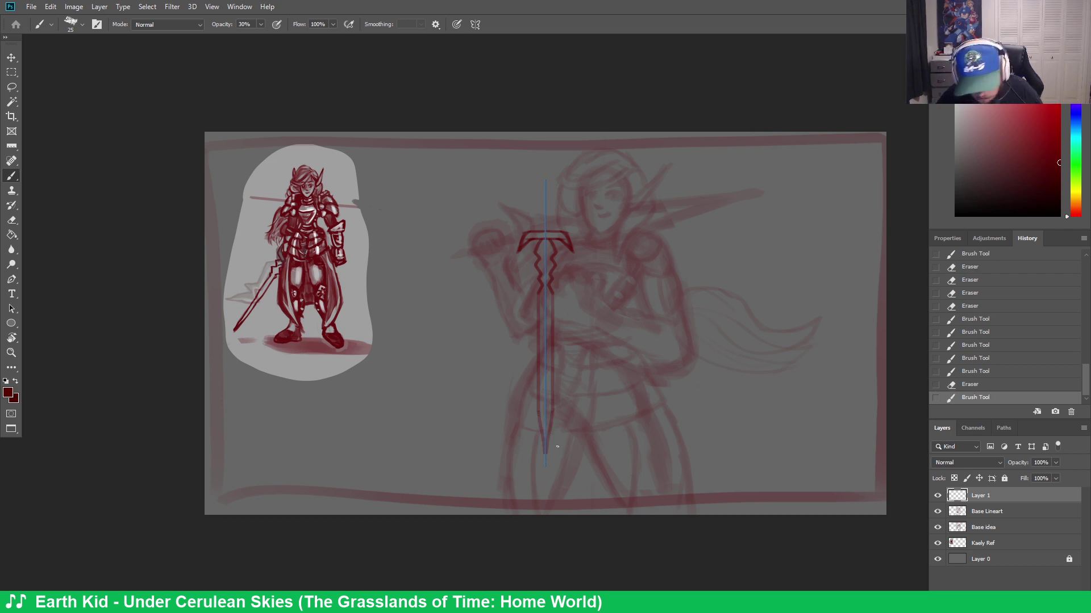
key("ctrl+z")
left_click_drag(552, 412, 547, 470)
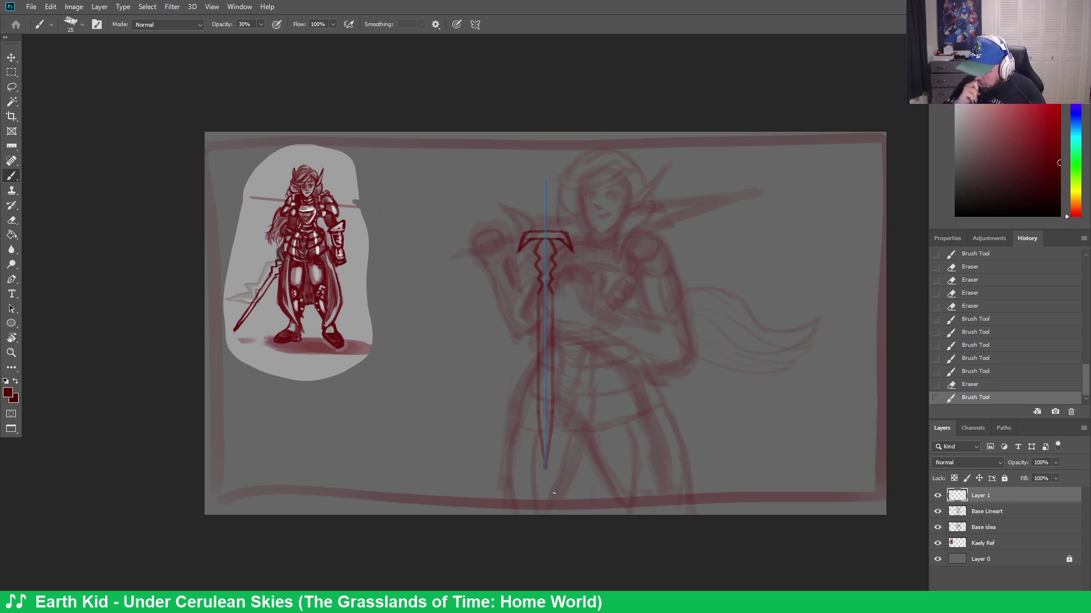
left_click_drag(552, 294, 545, 467)
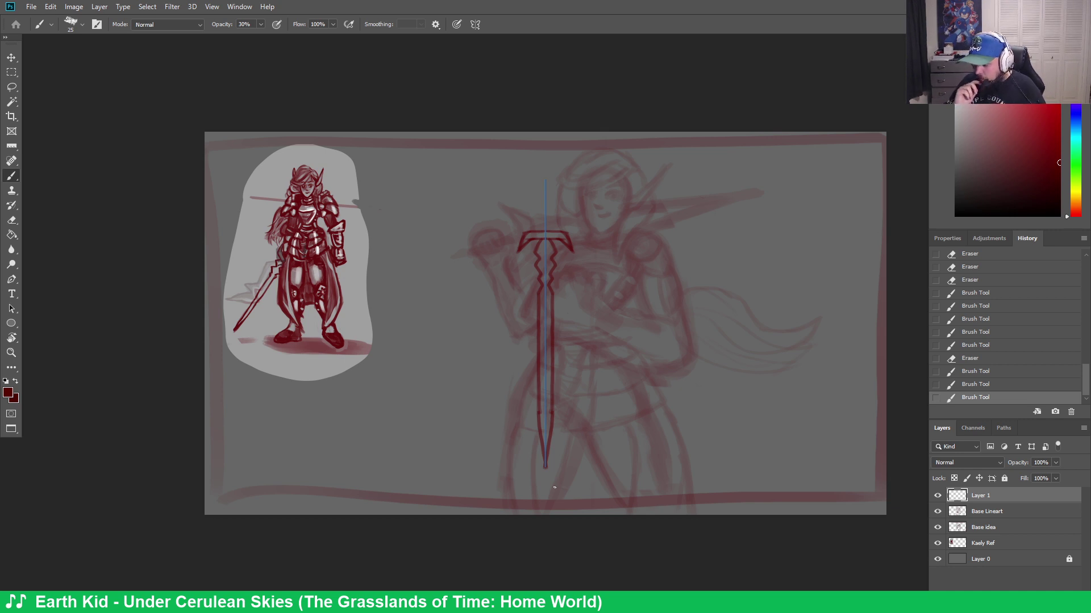
Turn symmetry off and rotate the sword about -99°, placing it over the sketched sword beside the raised hand
left_click(476, 25)
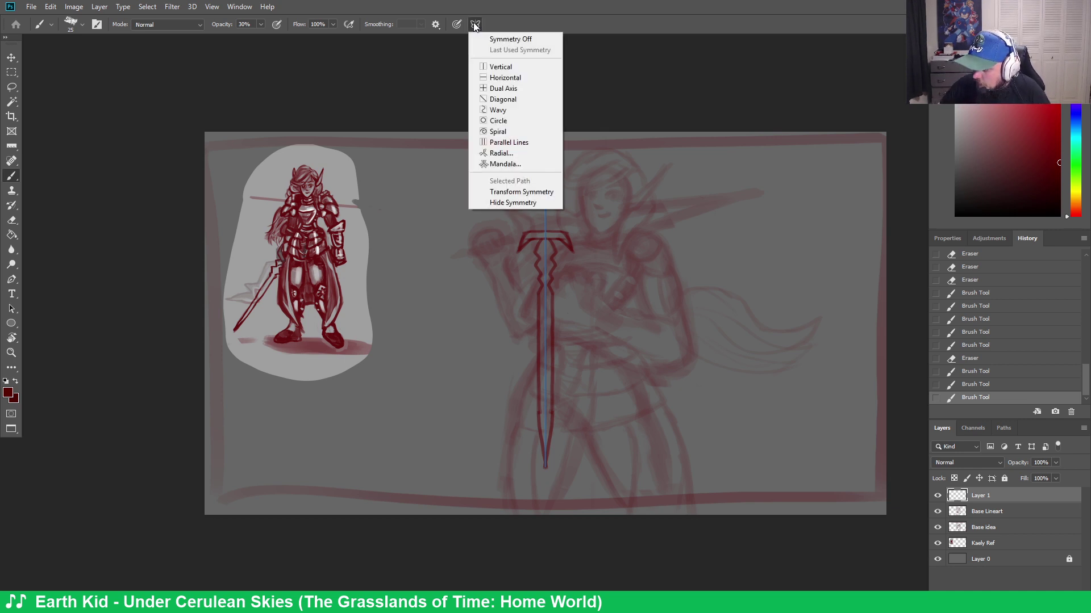
left_click(528, 37)
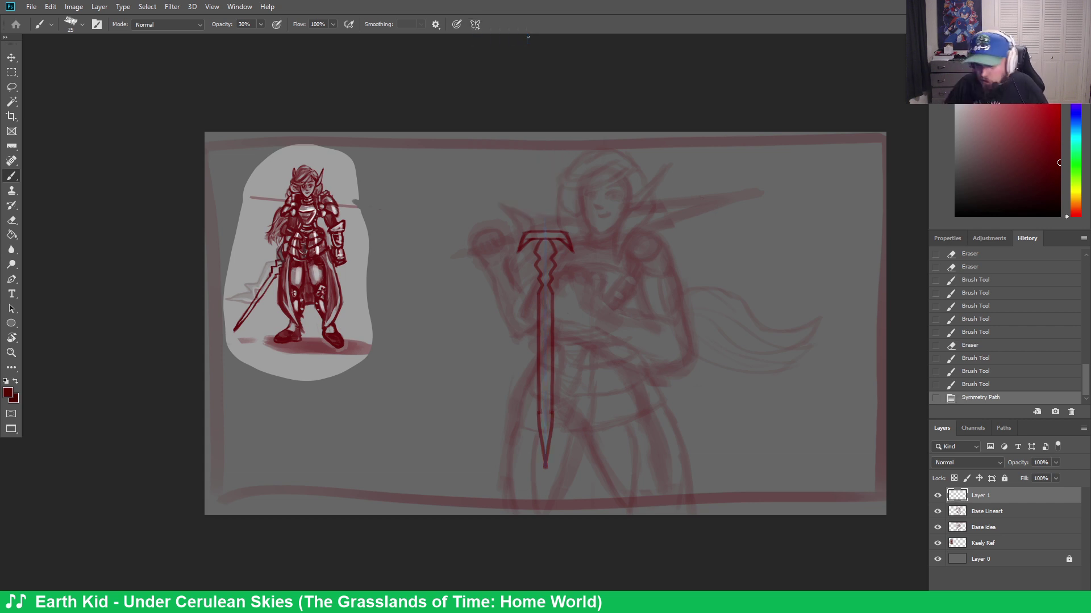
left_click(11, 72)
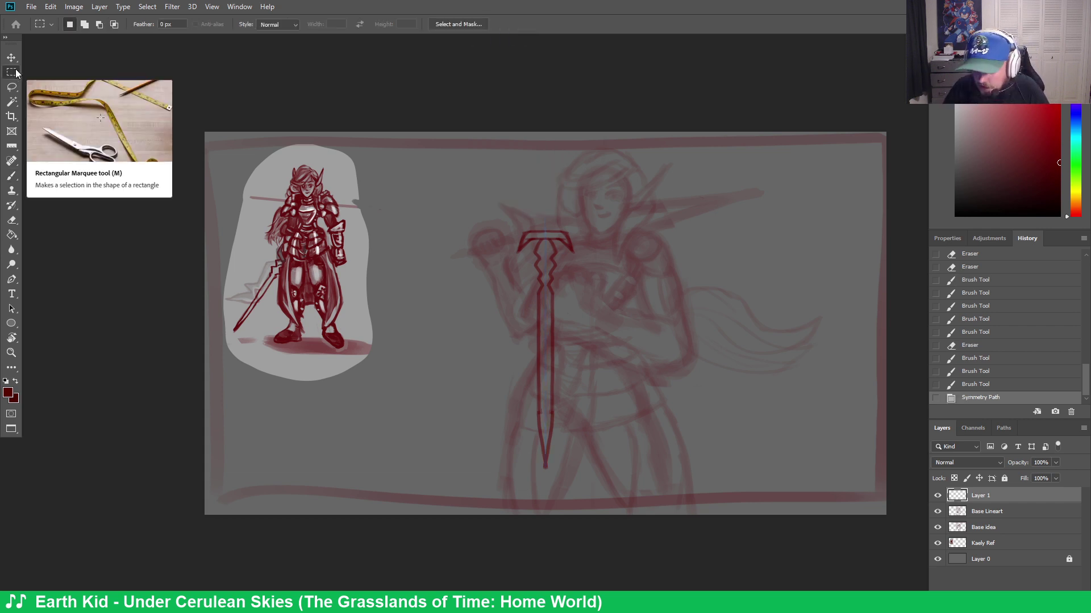
right_click(566, 235)
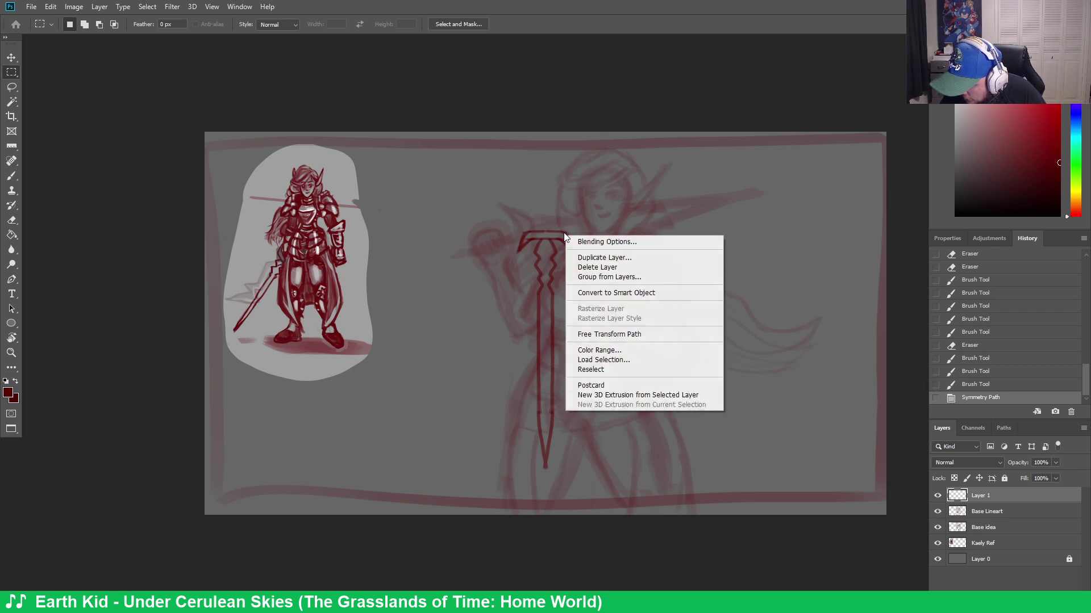
left_click(599, 334)
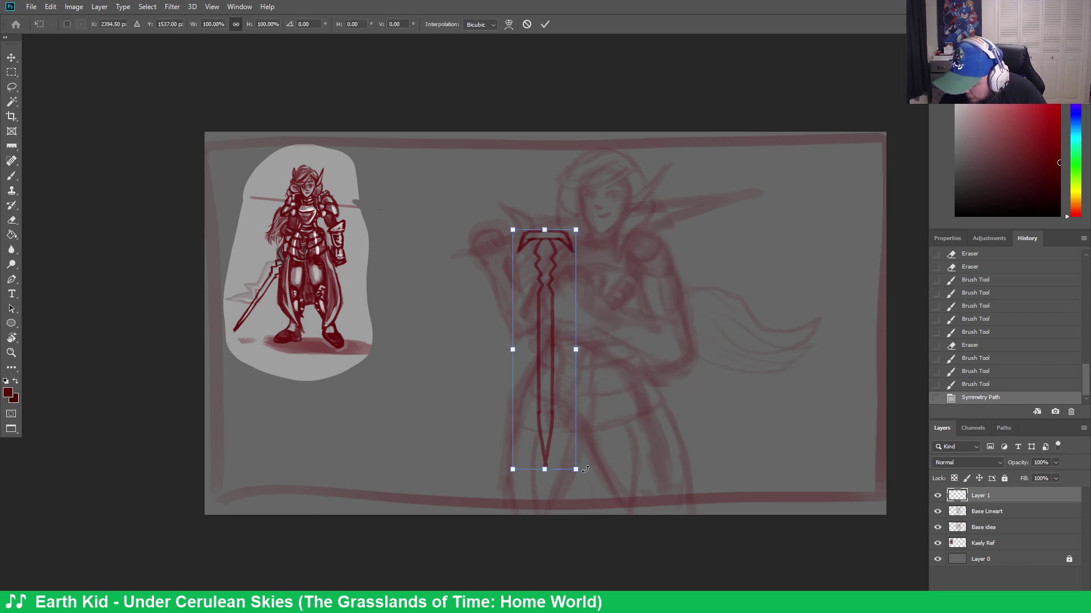
left_click_drag(599, 469, 697, 214)
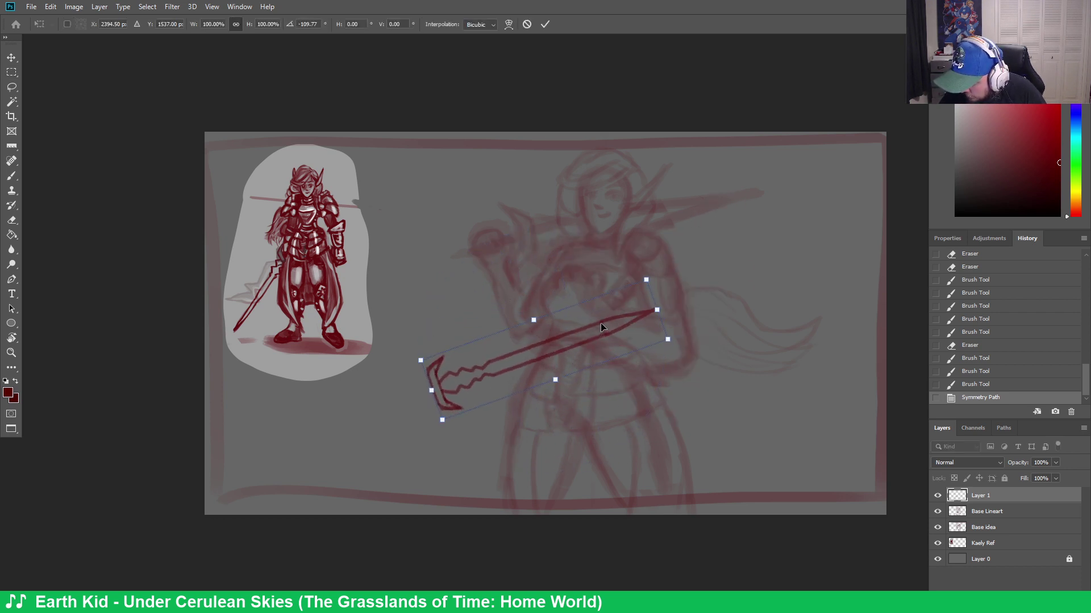
left_click_drag(602, 327, 681, 186)
left_click_drag(764, 195, 758, 211)
left_click_drag(693, 198, 707, 217)
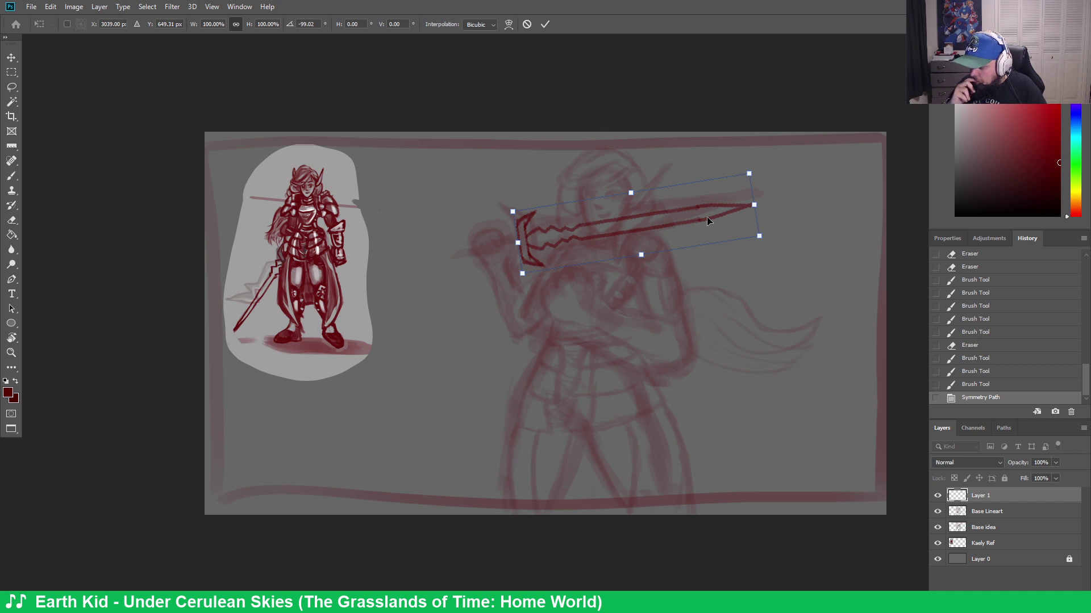
key("Return")
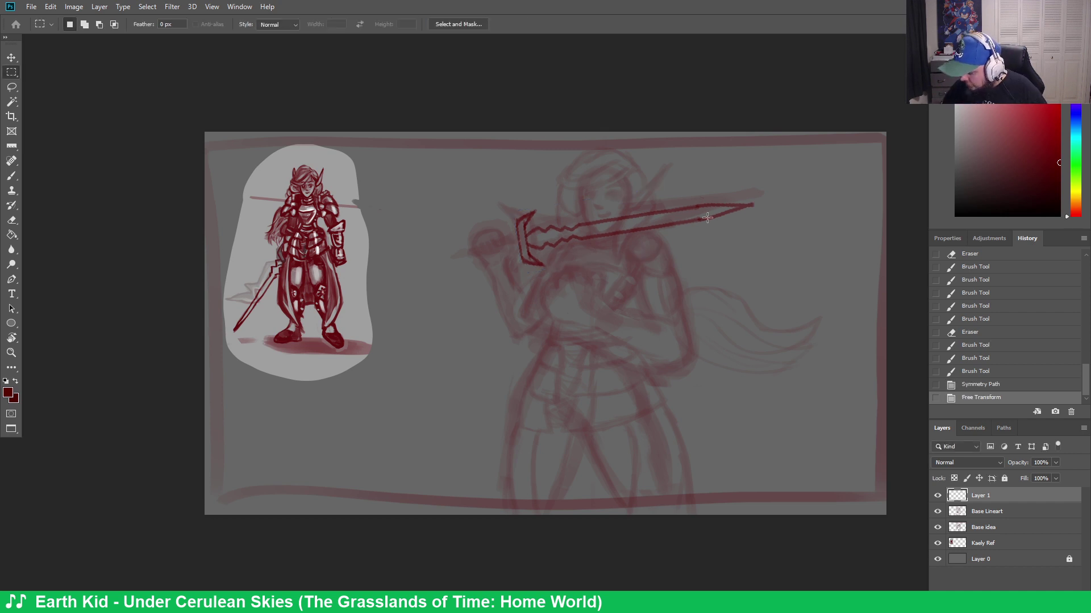
Place Layer 1 beneath Base Lineart and set the Base Lineart layer's opacity to 100%
left_click_drag(994, 511, 998, 491)
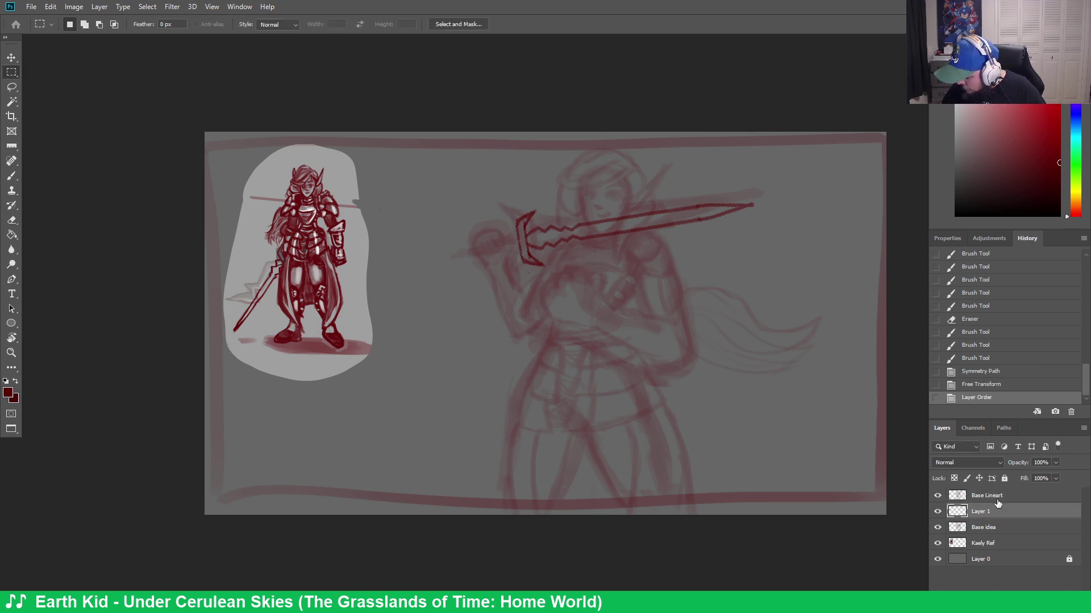
key("2")
key("1")
left_click(1055, 463)
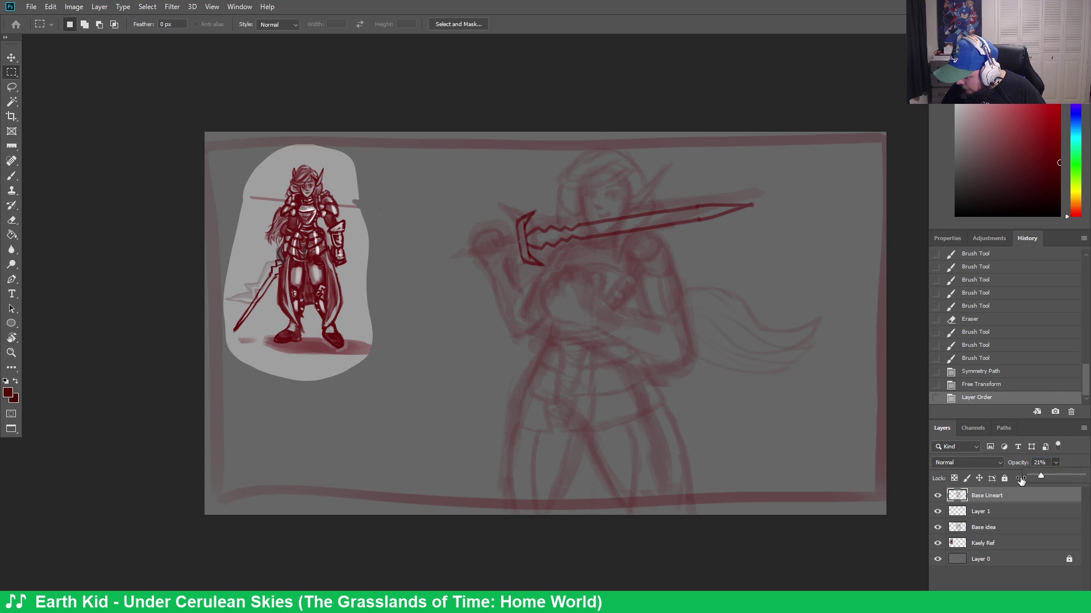
left_click_drag(1062, 475, 1082, 475)
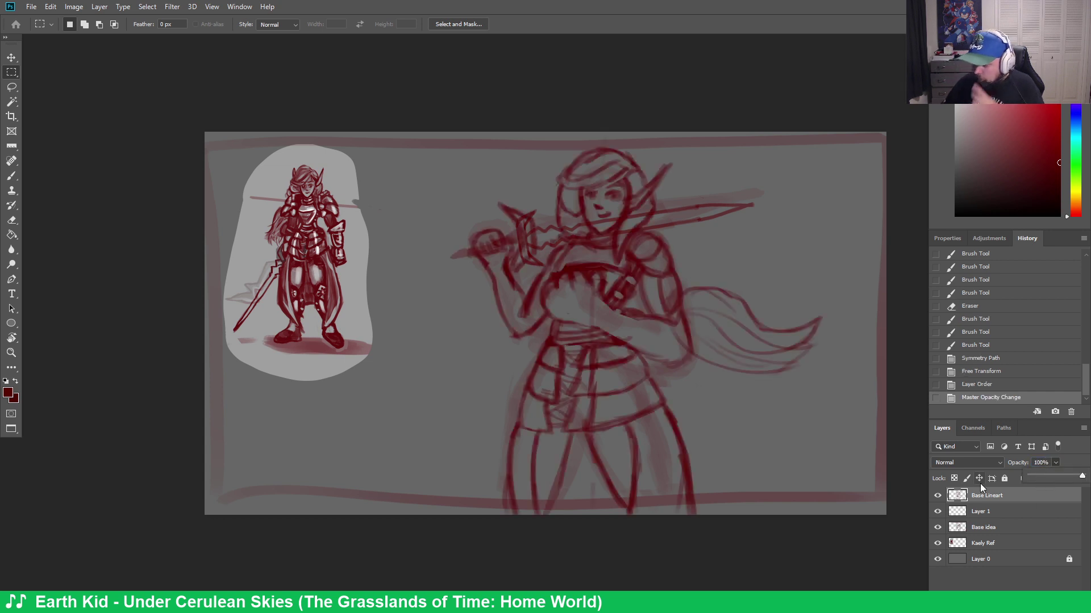
Duplicate Layer 1, hide the copy and move it beneath the original
left_click(966, 511)
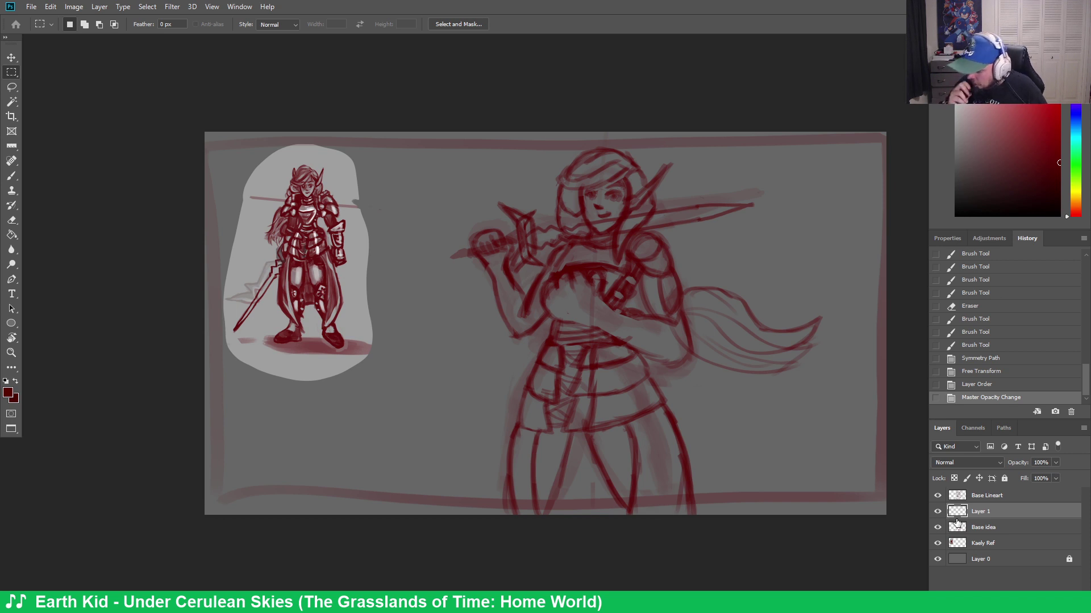
right_click(1000, 511)
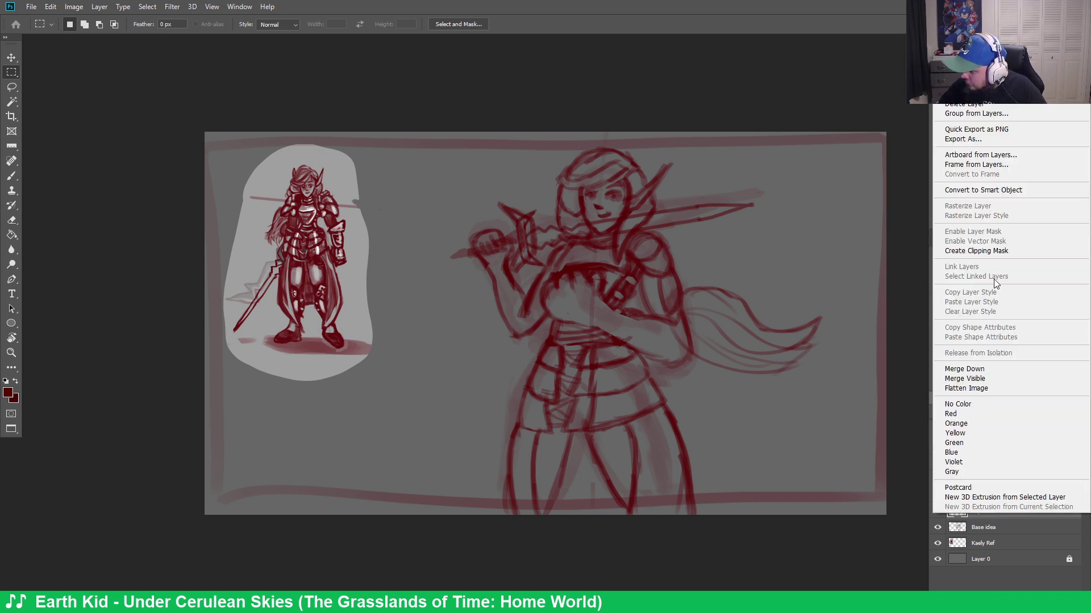
key("Escape")
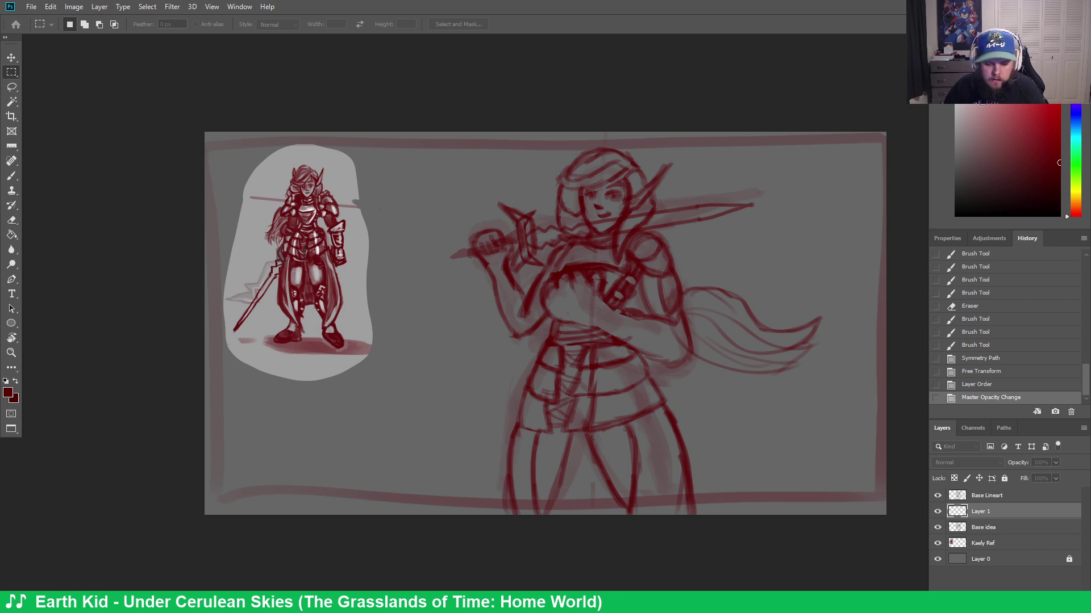
key("Return")
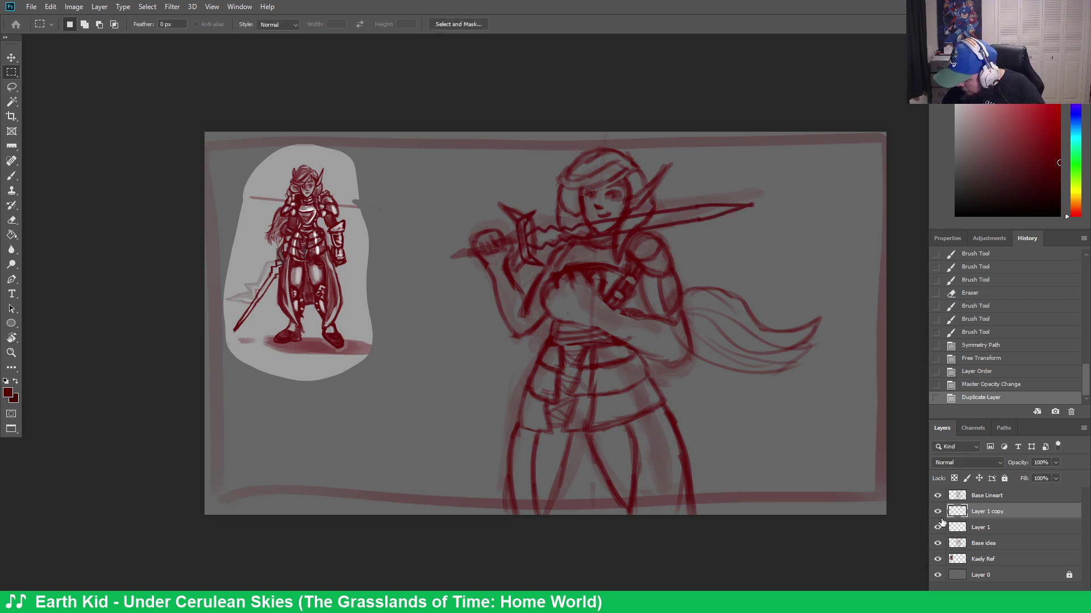
left_click(937, 511)
left_click_drag(981, 513, 989, 534)
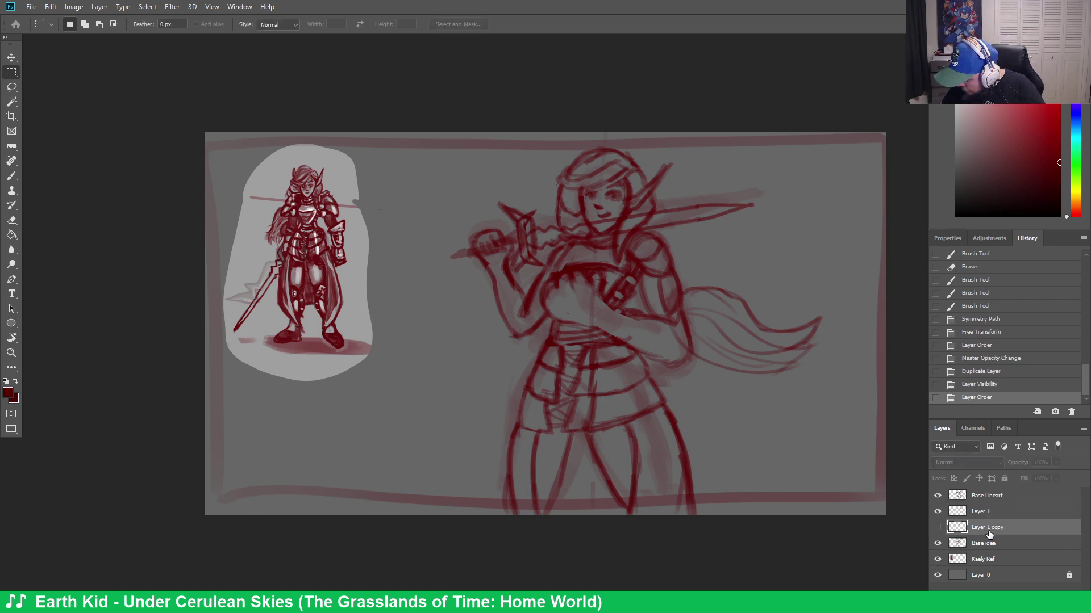
Rename the hidden duplicate layer "Sword copy" and the visible original "Sword"
double_click(989, 532)
type("S")
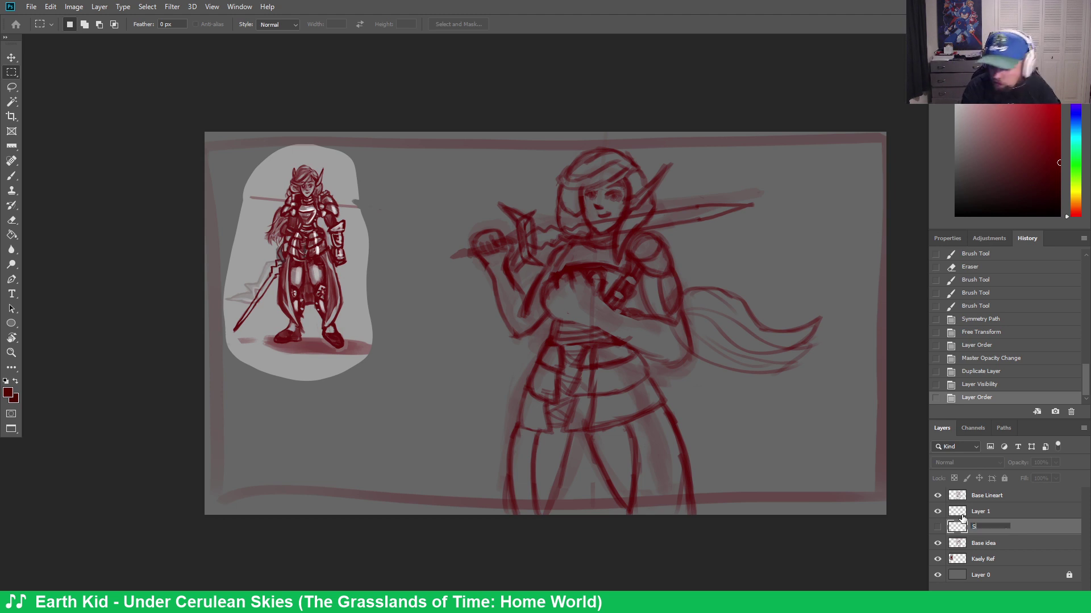
type("word copy")
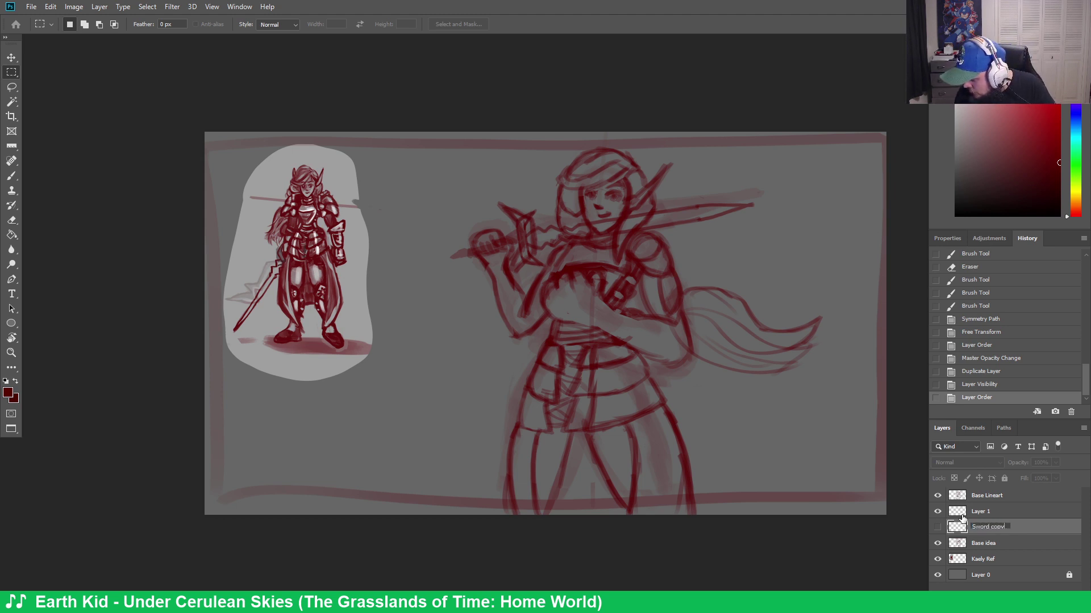
key("Return")
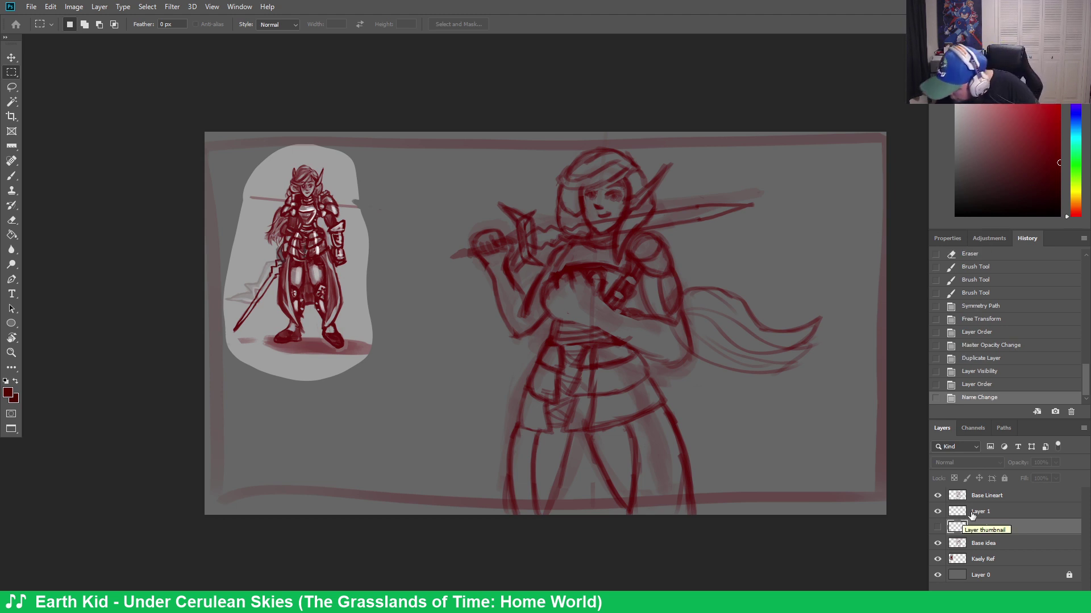
double_click(983, 512)
type("Swor")
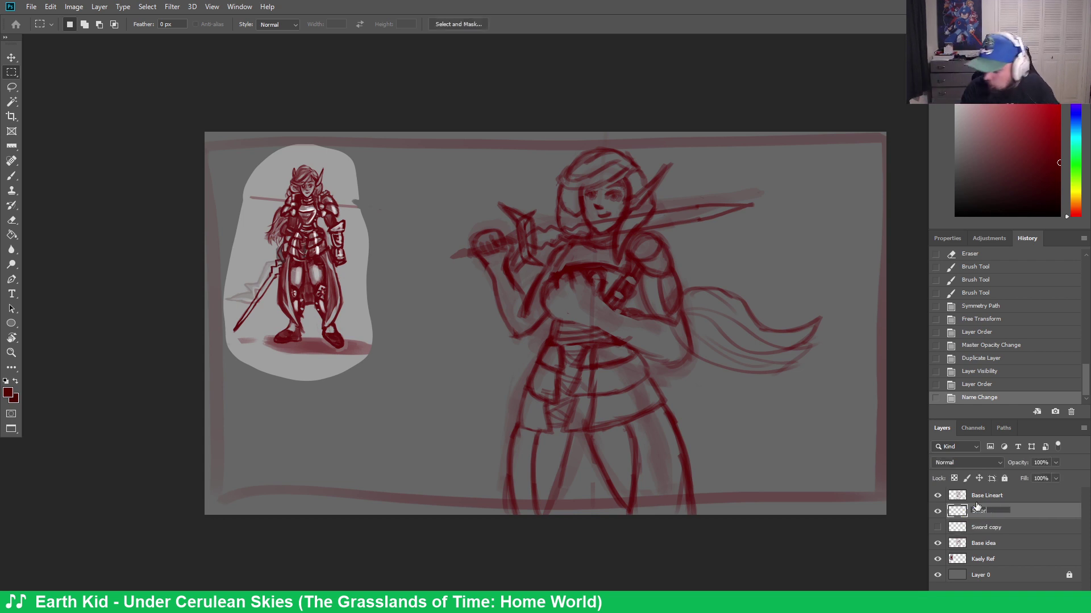
type("d")
key("Return")
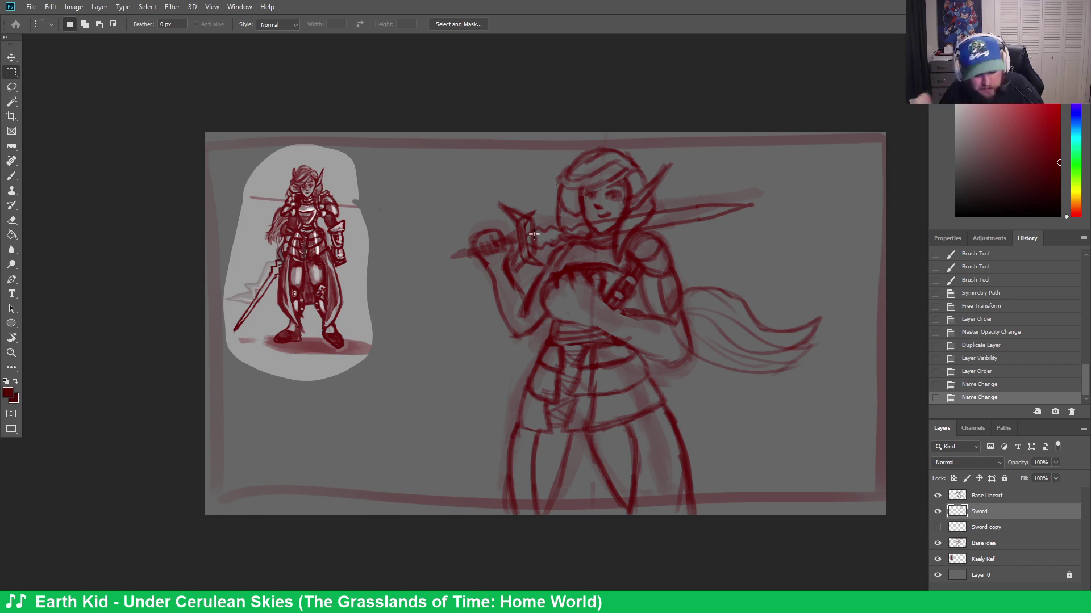
Erase parts of the crossguard on the Sword layer and redraw its prongs with short brush strokes
key("e")
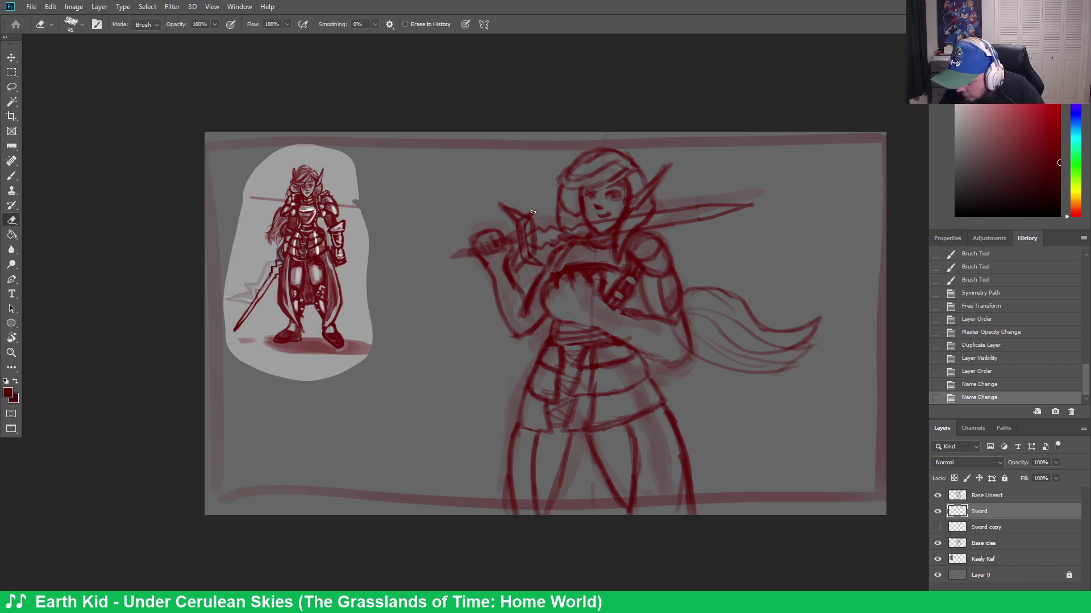
left_click_drag(533, 211, 533, 214)
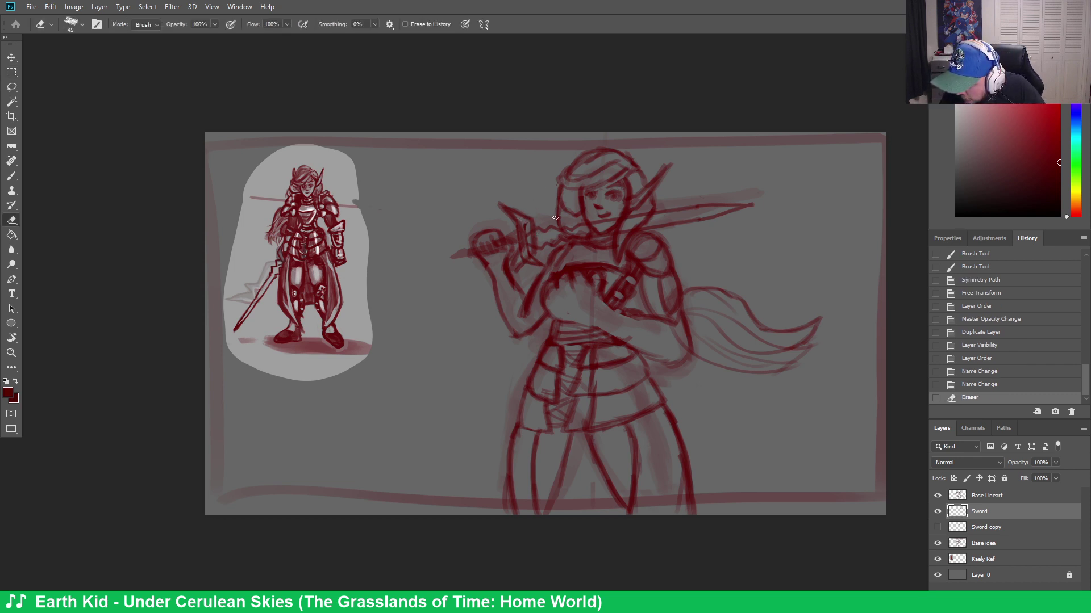
left_click(535, 271)
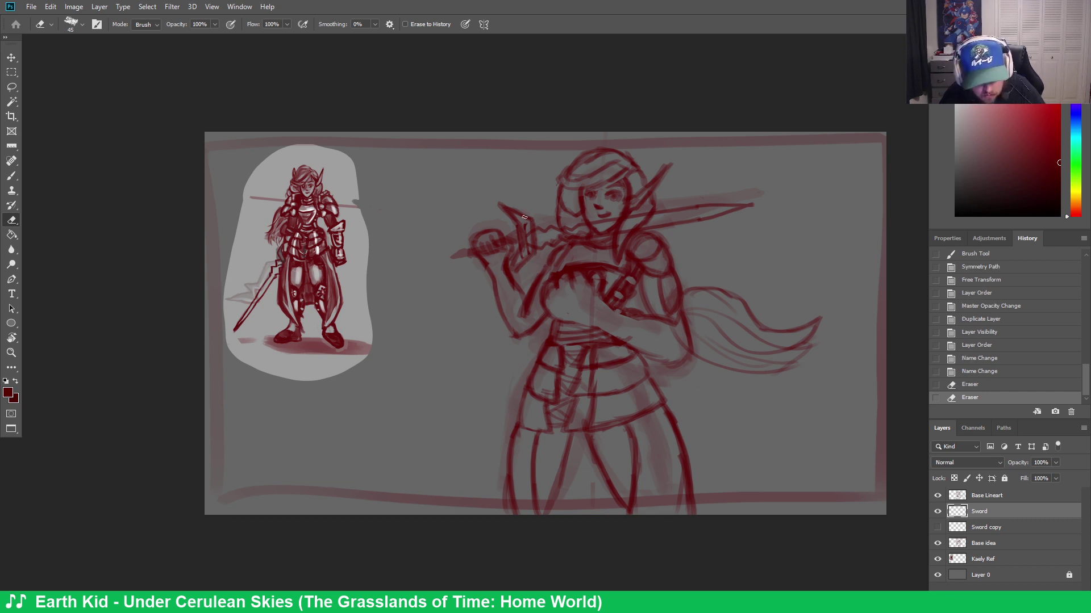
key("b")
mouse_move(500, 219)
left_mouse_down()
mouse_move(535, 225)
mouse_move(516, 264)
mouse_move(526, 226)
left_mouse_up()
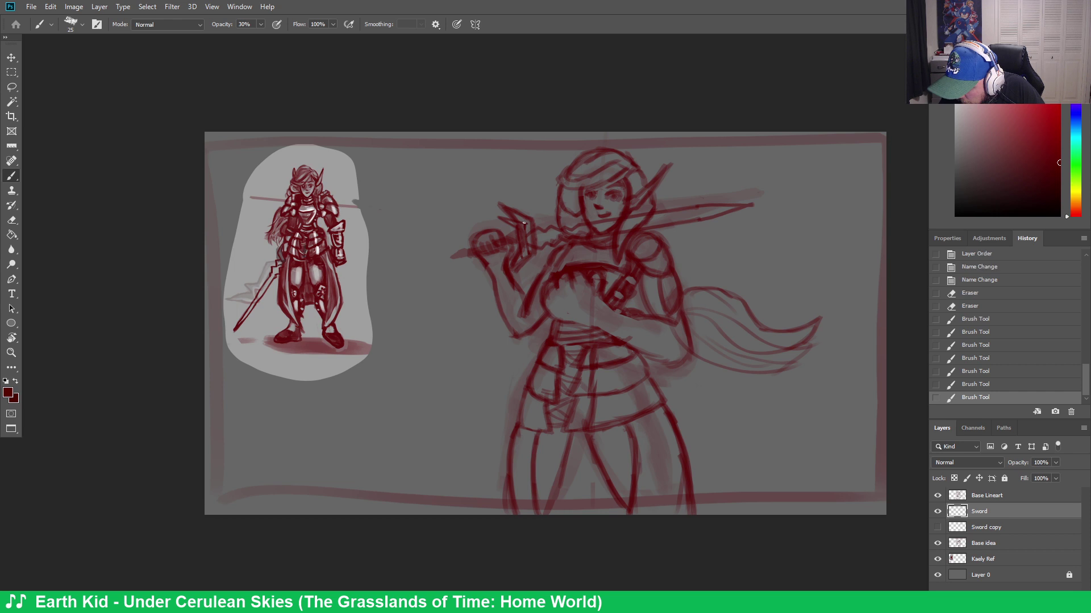
left_click(518, 268)
left_click(517, 269)
left_click(516, 270)
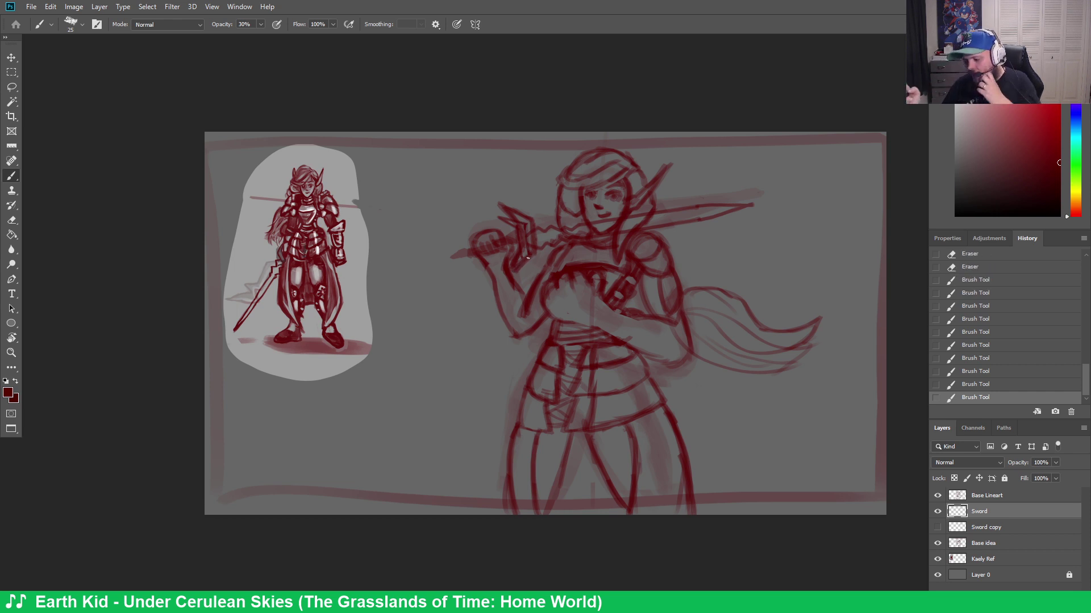
Erase the Sword layer's blade lines where they overlap the character's hair and neck, undoing the last stray brush stroke
key("e")
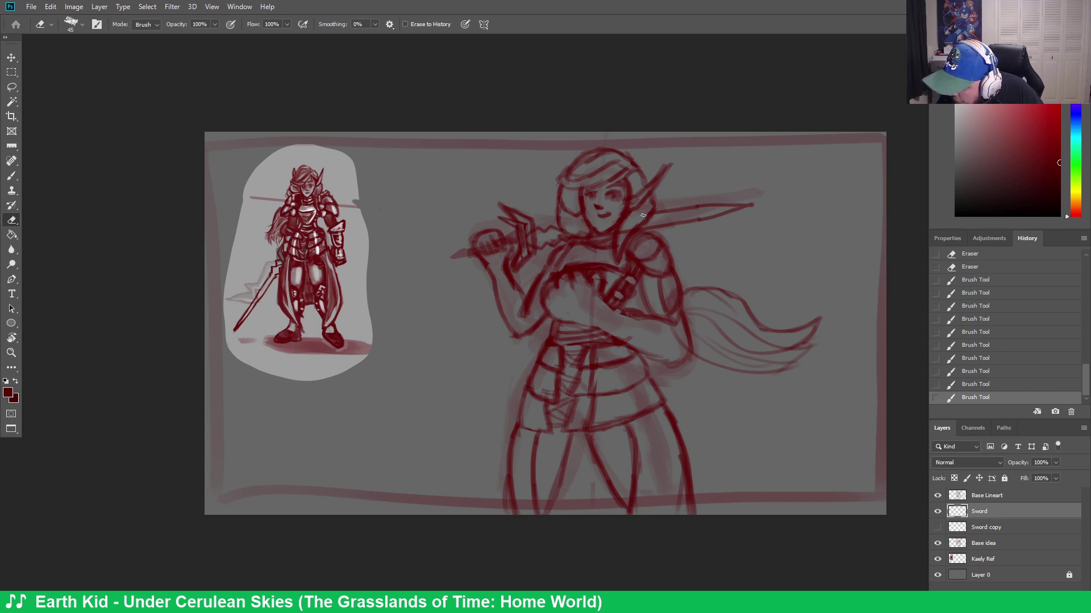
left_click_drag(642, 216, 644, 209)
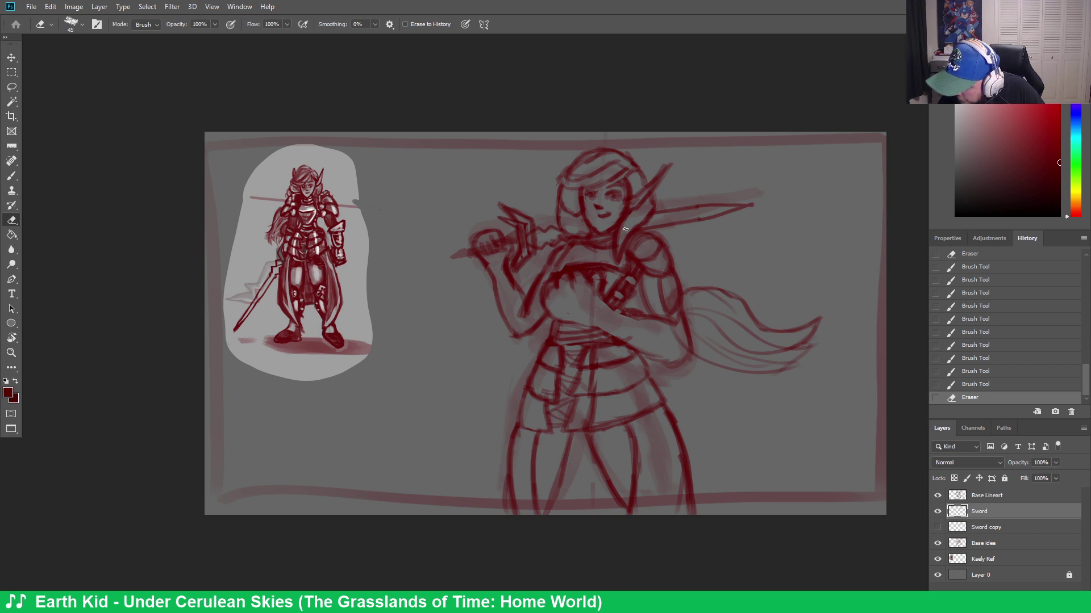
mouse_move(579, 237)
left_mouse_down()
mouse_move(596, 232)
mouse_move(568, 230)
left_mouse_up()
key("b")
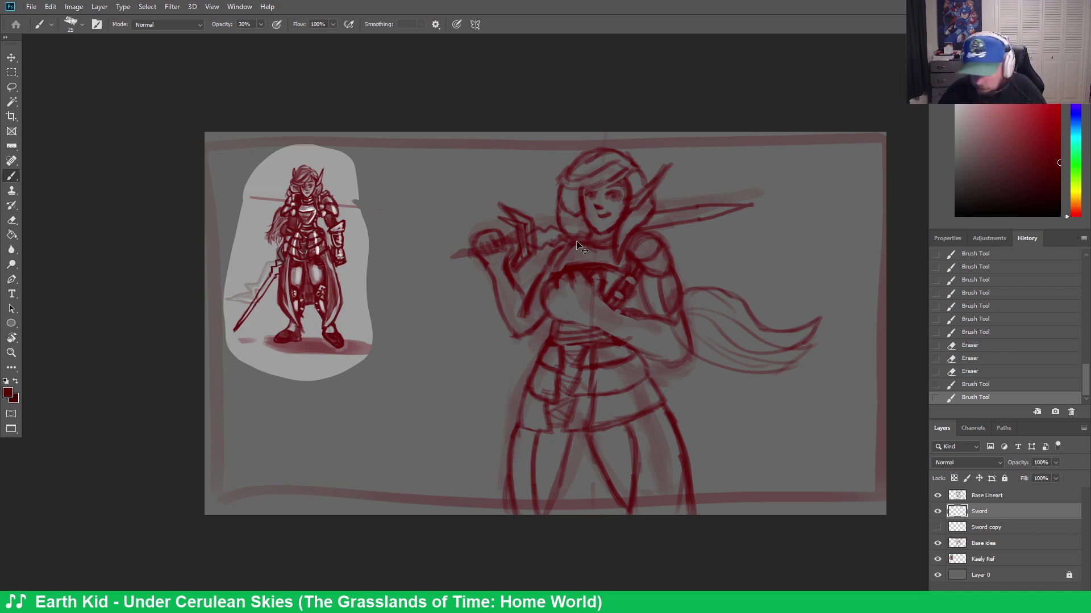
key("ctrl+z")
On the Base Lineart layer, strengthen the lower hair lines beside the face with short brush strokes
left_click(1006, 497)
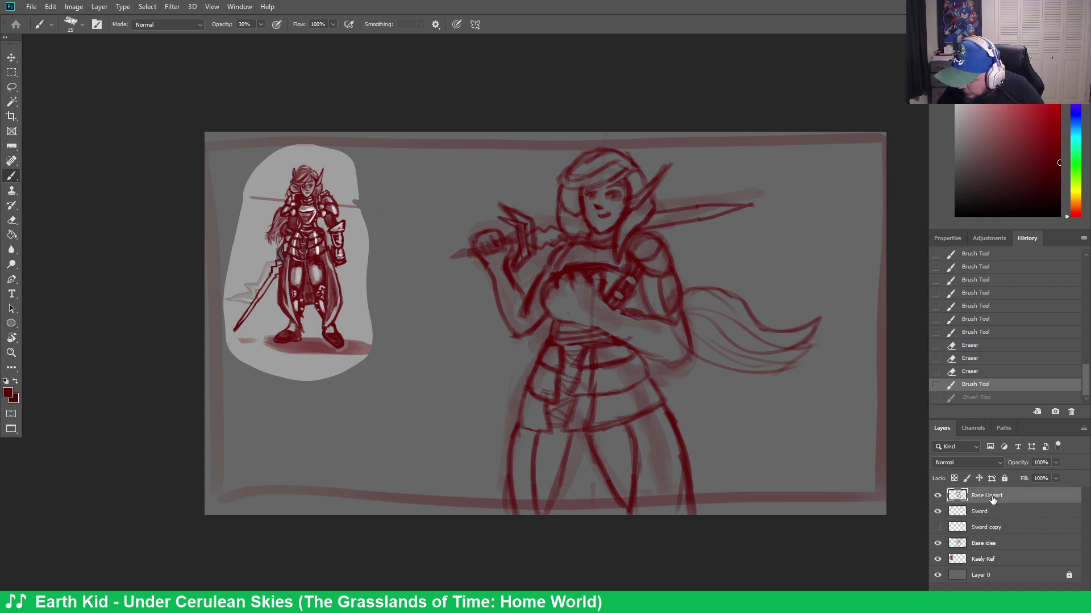
left_click_drag(556, 219, 560, 214)
left_click_drag(559, 217, 566, 212)
left_click_drag(563, 214, 571, 208)
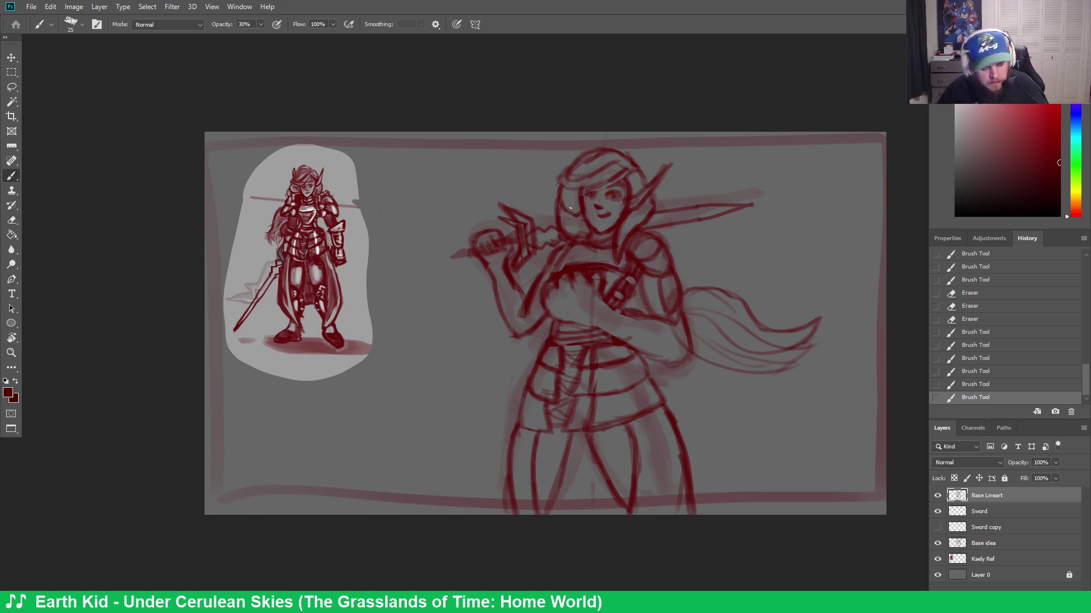
Erase the crossguard's upper prong from the Base Lineart layer and its remains from the Sword layer
key("e")
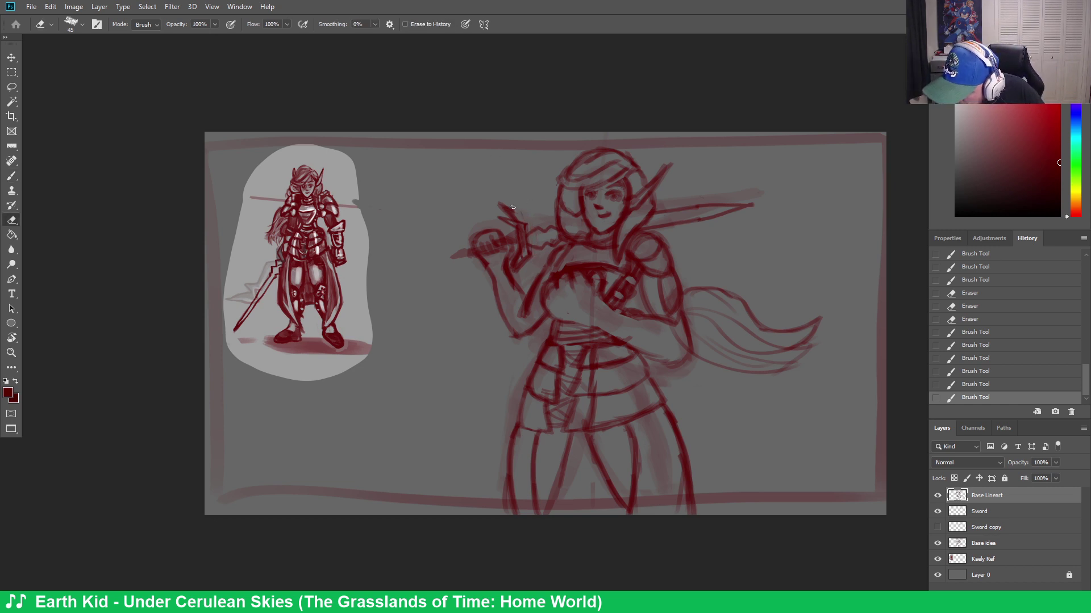
mouse_move(512, 208)
left_mouse_down()
mouse_move(500, 211)
mouse_move(524, 220)
left_mouse_up()
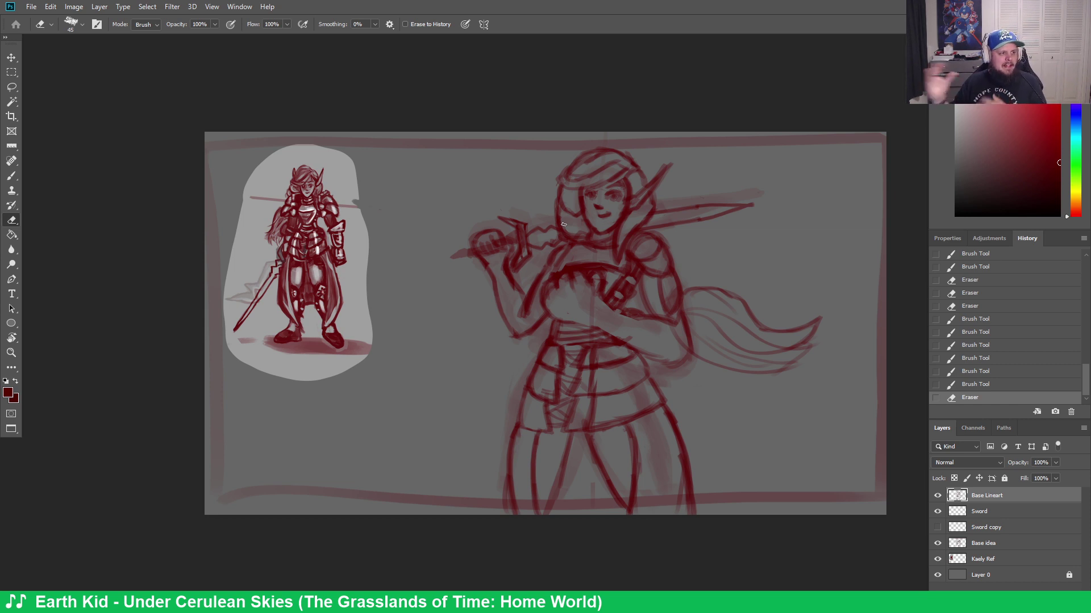
left_click(994, 513)
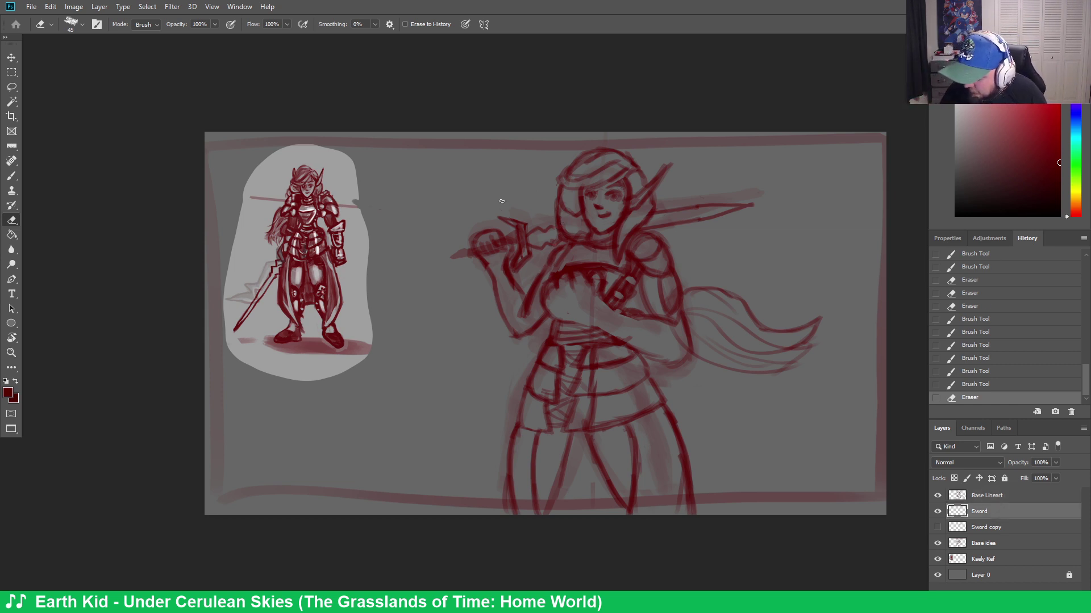
left_click_drag(501, 201, 463, 315)
key("b")
left_click_drag(492, 220, 548, 242)
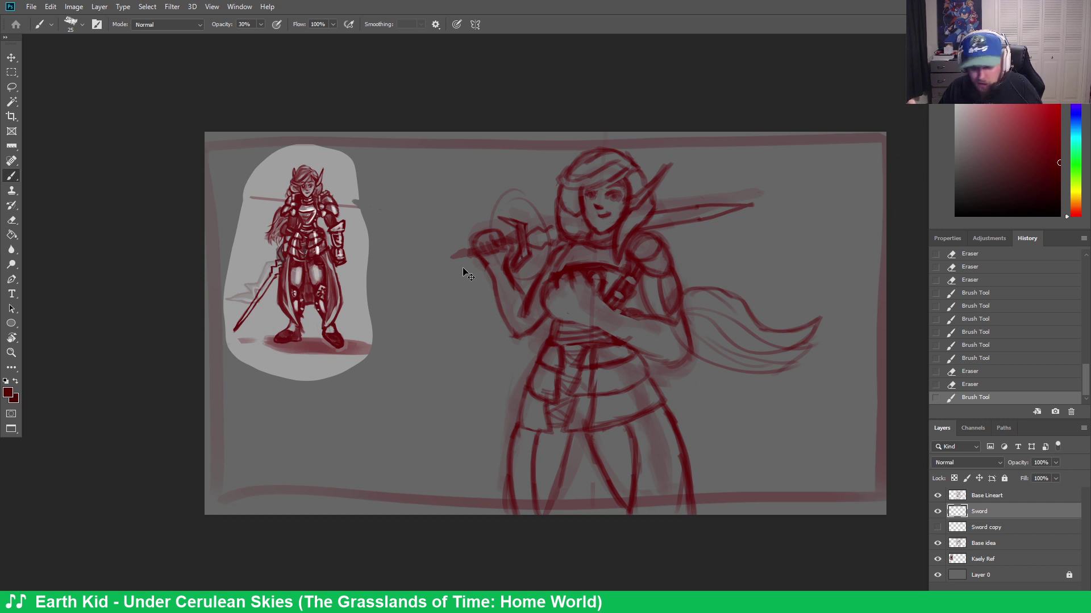
key("ctrl+z")
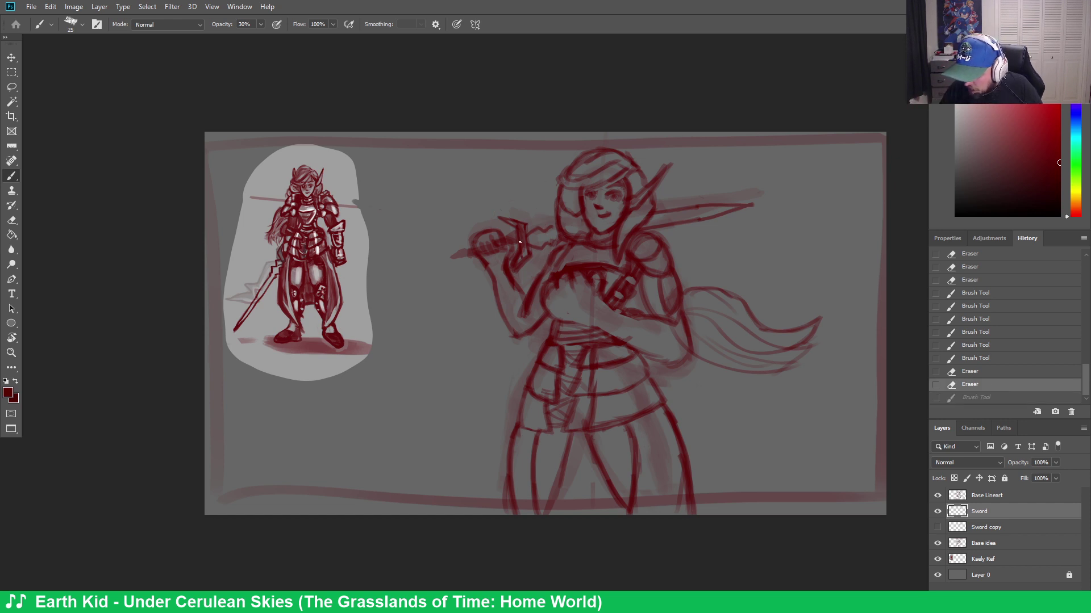
mouse_move(518, 244)
left_mouse_down()
mouse_move(510, 256)
mouse_move(517, 245)
left_mouse_up()
key("ctrl+z")
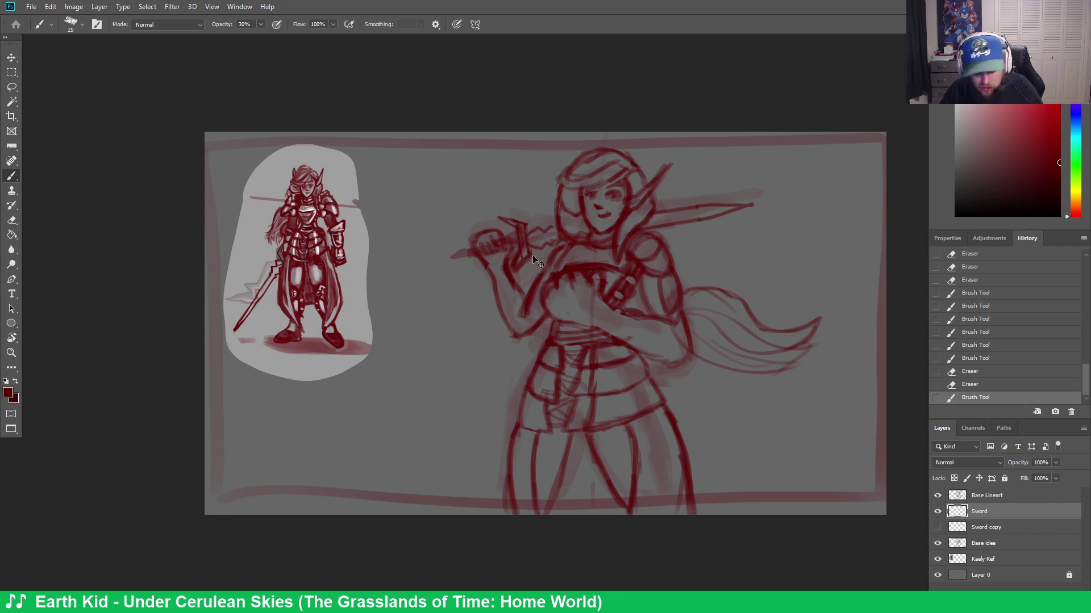
key("ctrl+z")
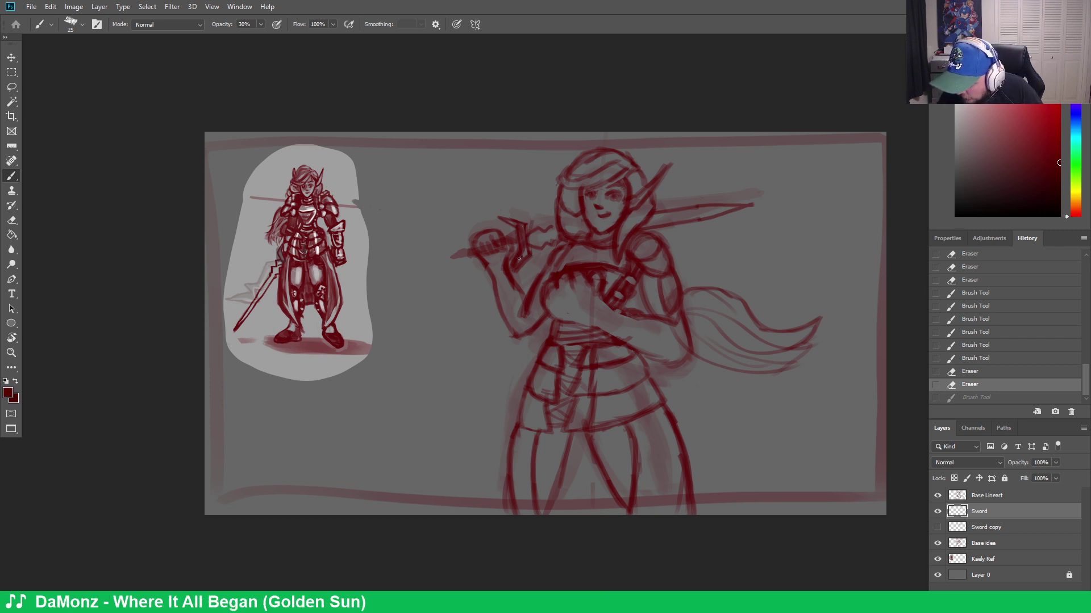
Brush over the crossguard's edge on the Sword layer and erase stray lines around its upper end
left_click_drag(532, 221, 504, 222)
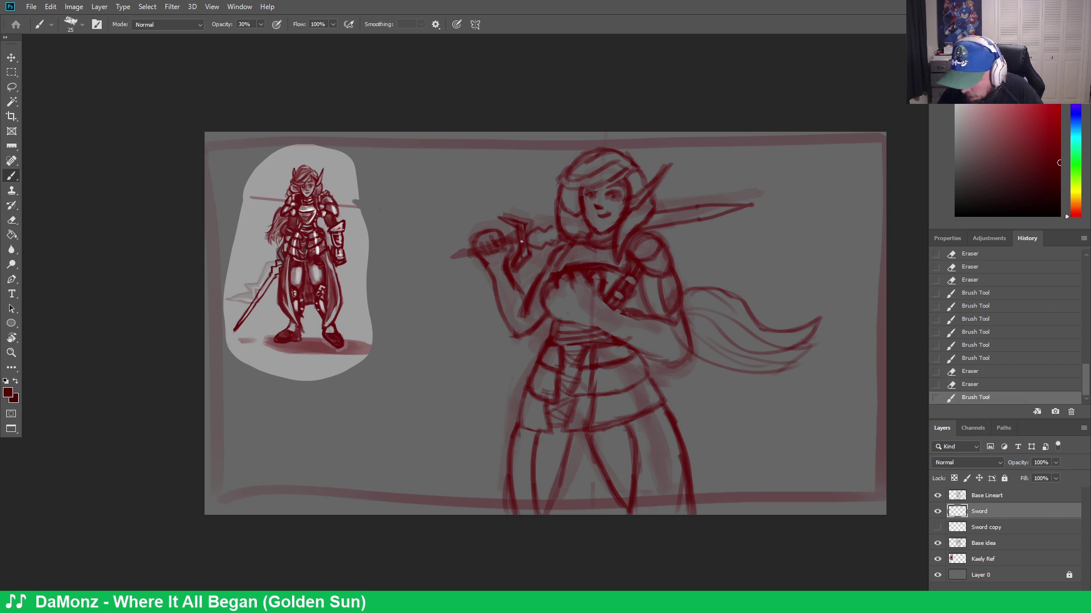
key("e")
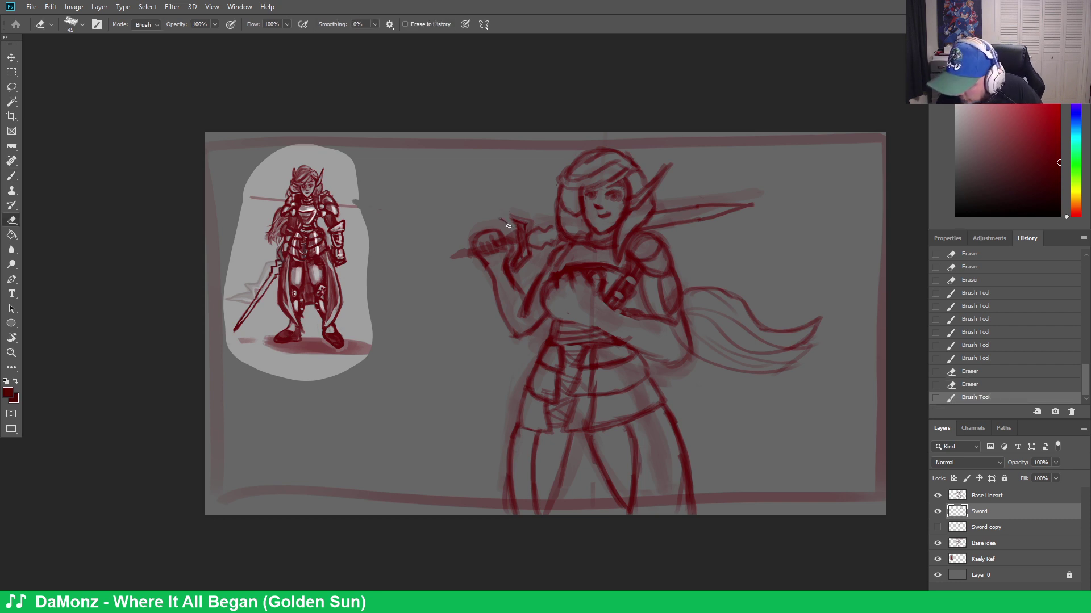
left_click_drag(522, 222, 518, 228)
mouse_move(518, 227)
left_mouse_down()
mouse_move(528, 261)
mouse_move(519, 233)
mouse_move(538, 220)
left_mouse_up()
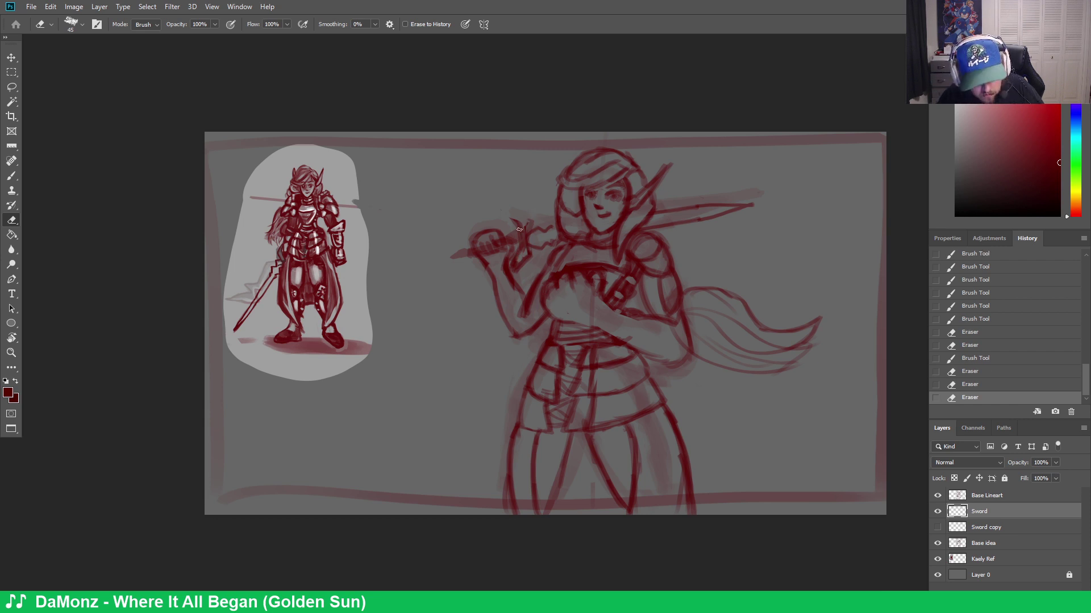
key("b")
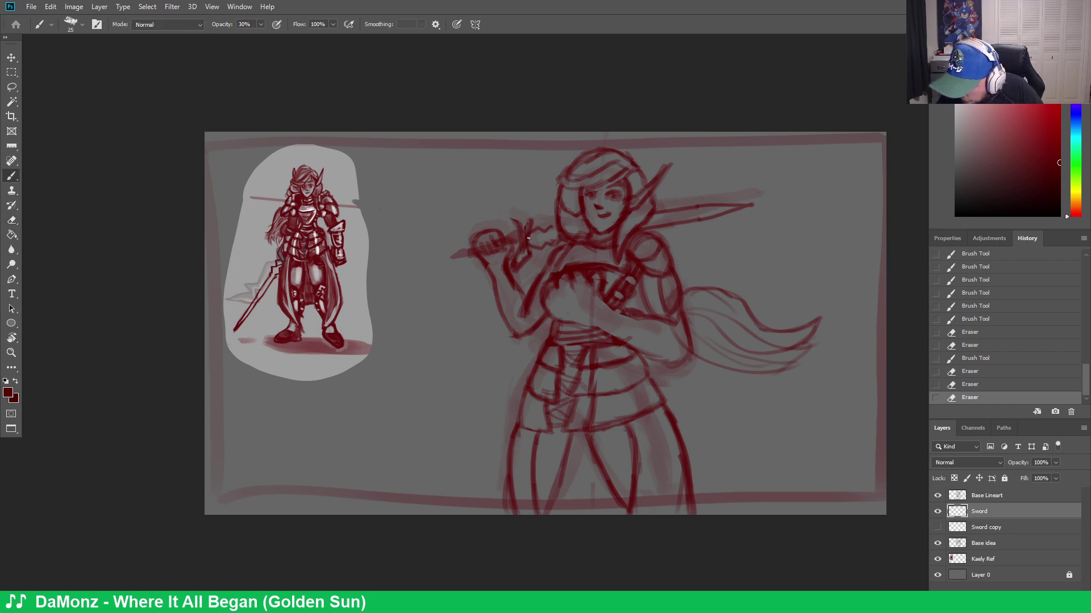
mouse_move(512, 259)
left_mouse_down()
mouse_move(530, 217)
mouse_move(514, 212)
mouse_move(520, 226)
mouse_move(548, 236)
left_mouse_up()
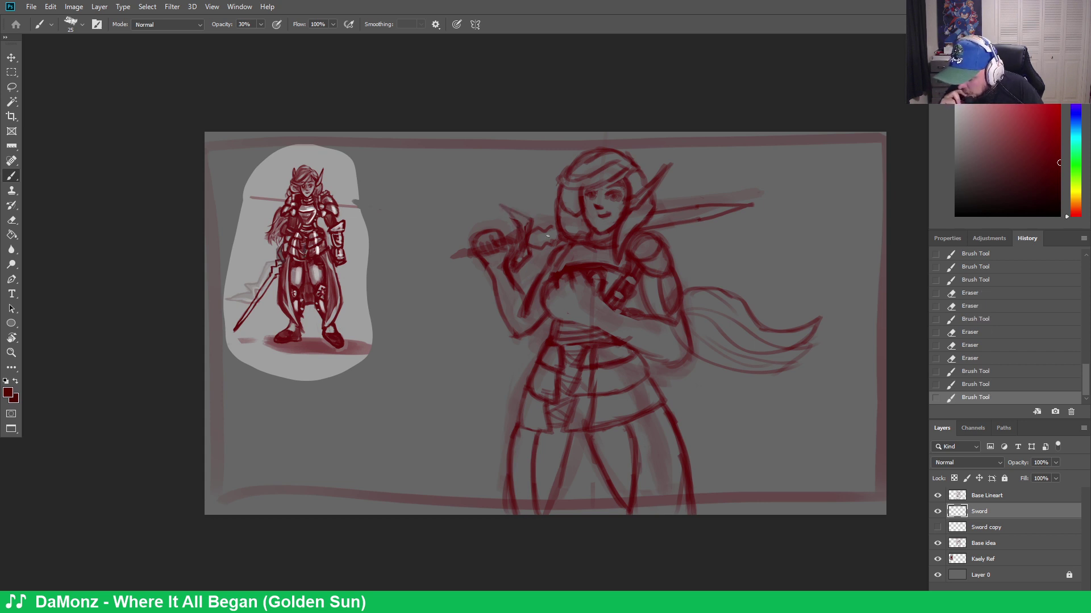
key("ctrl+z")
key("ctrl+z")
key("ctrl+z")
key("ctrl+z")
key("ctrl+z")
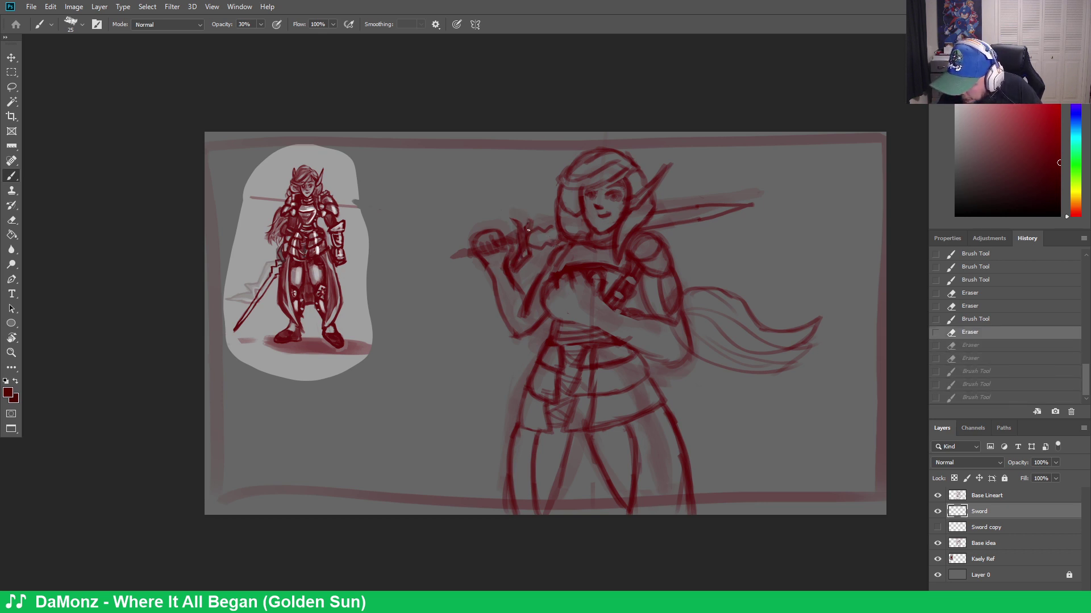
Redraw the crossguard's blade-side edge down toward its lower end and erase the excess line on the Sword layer
left_click_drag(529, 230, 514, 256)
key("e")
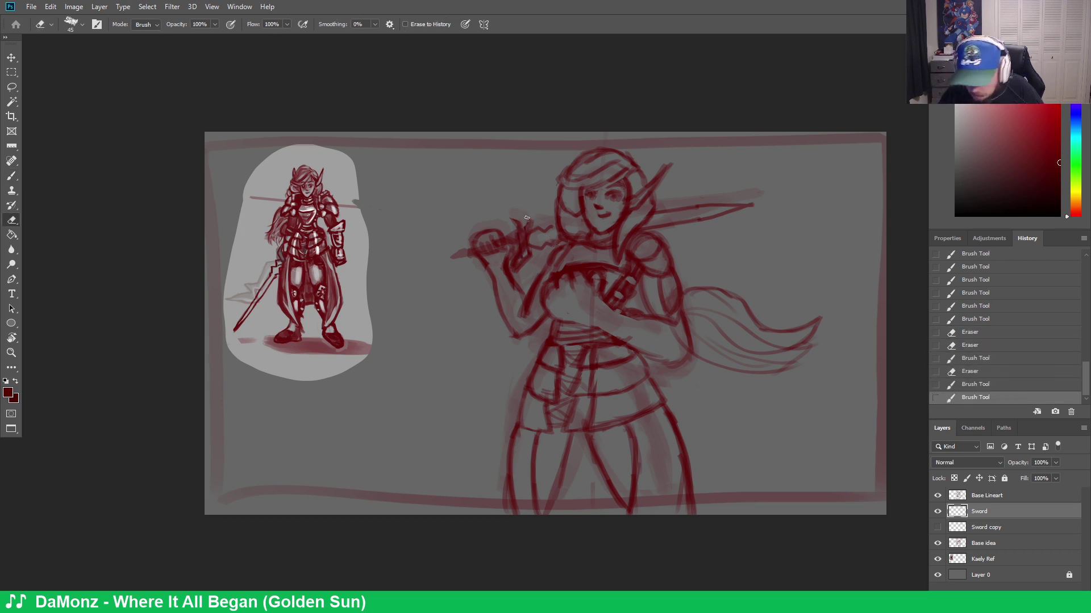
left_click_drag(527, 217, 516, 253)
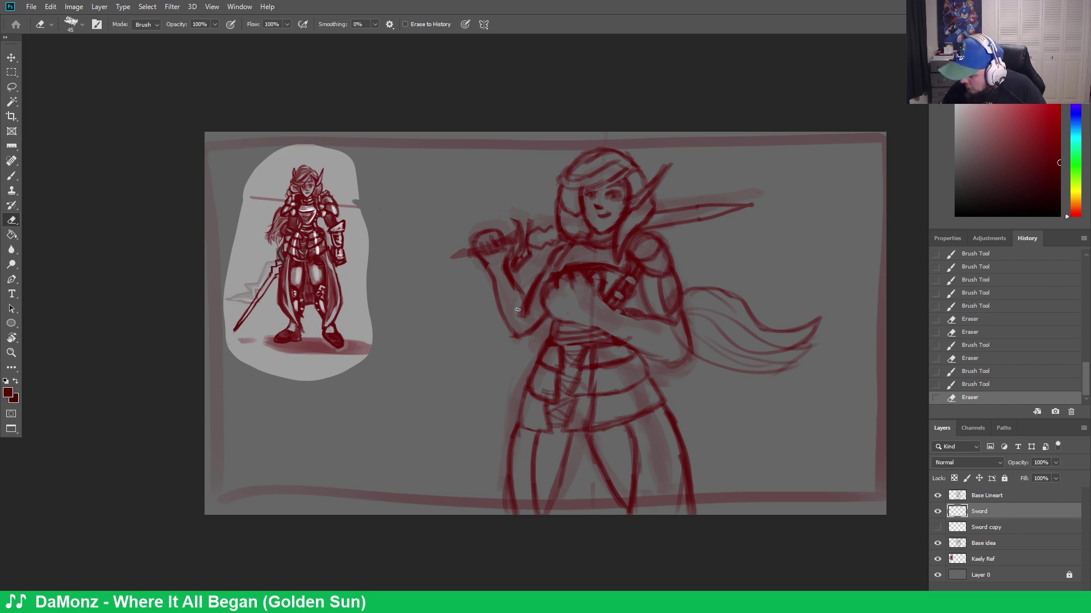
Erase the leftover crossguard lines beside the raised fist from the Base Lineart layer
left_click(938, 495)
left_click(938, 496)
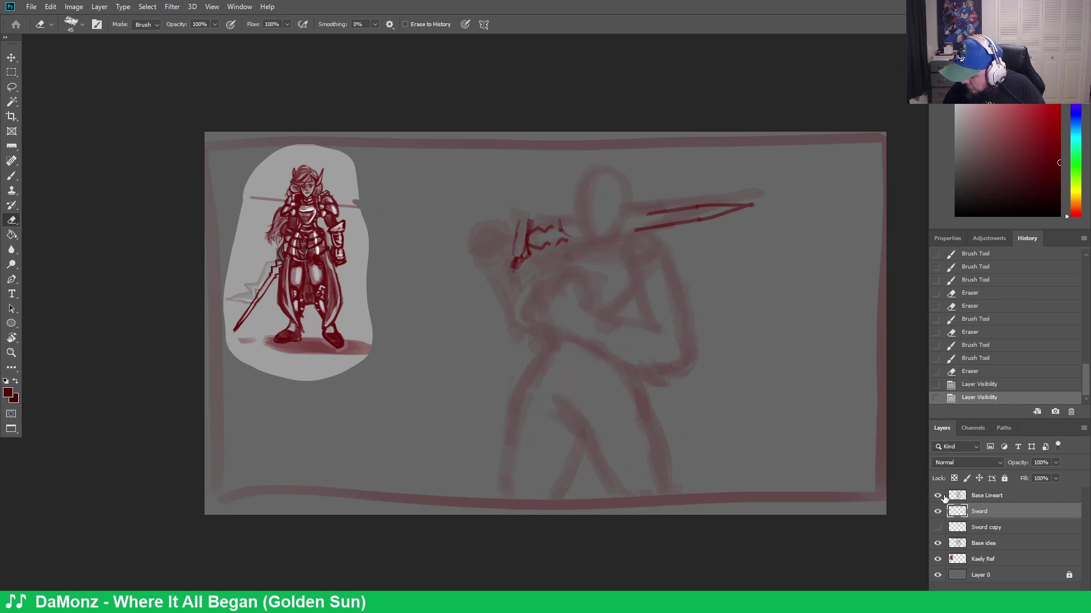
left_click(938, 512)
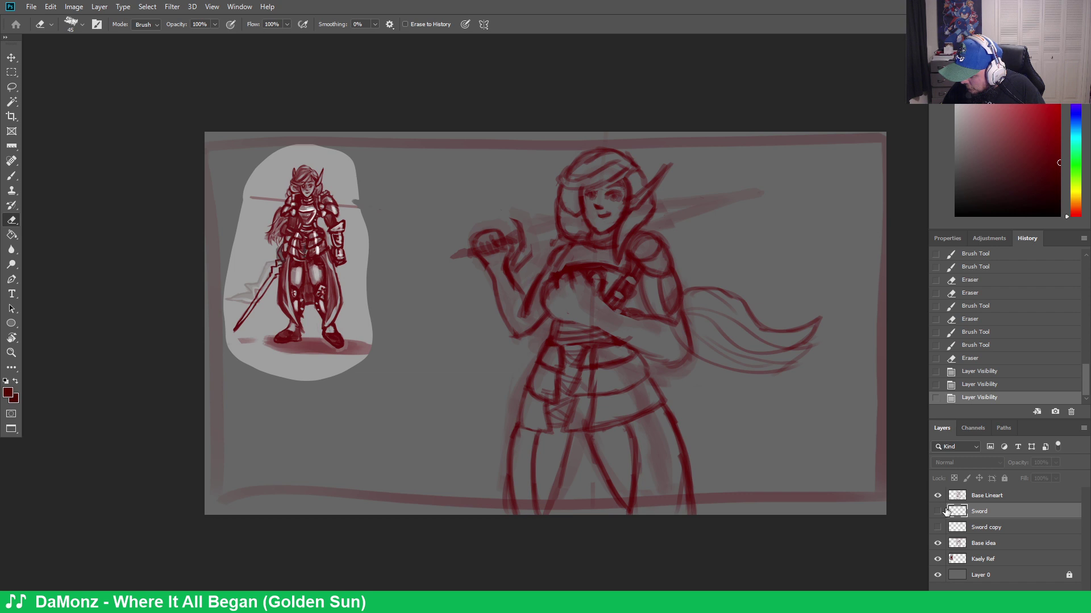
left_click(938, 511)
left_click(938, 496)
left_click(938, 496)
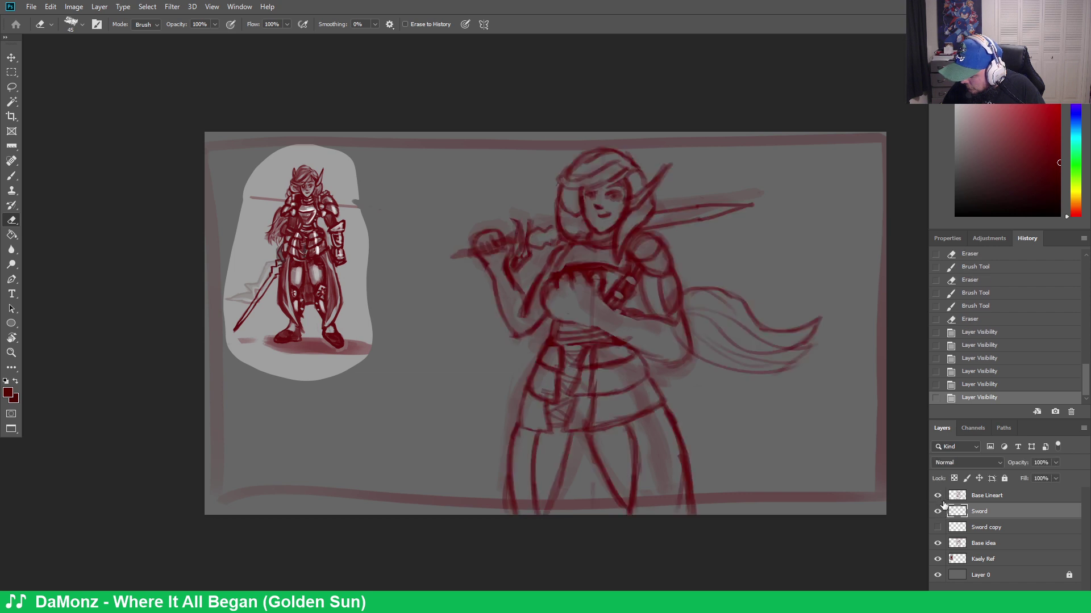
left_click(937, 495)
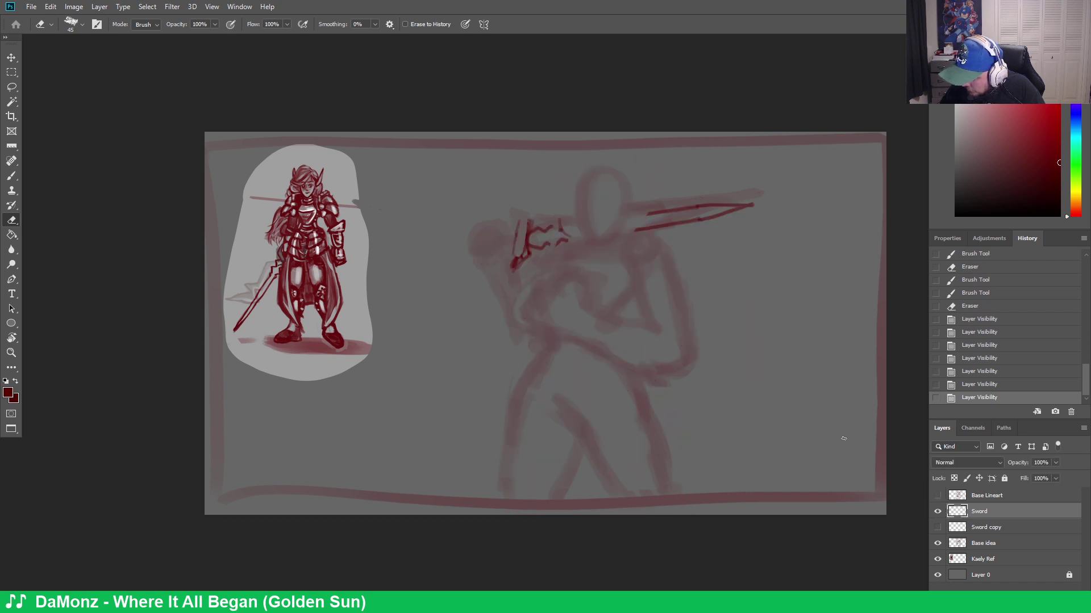
left_click(938, 496)
left_click(988, 495)
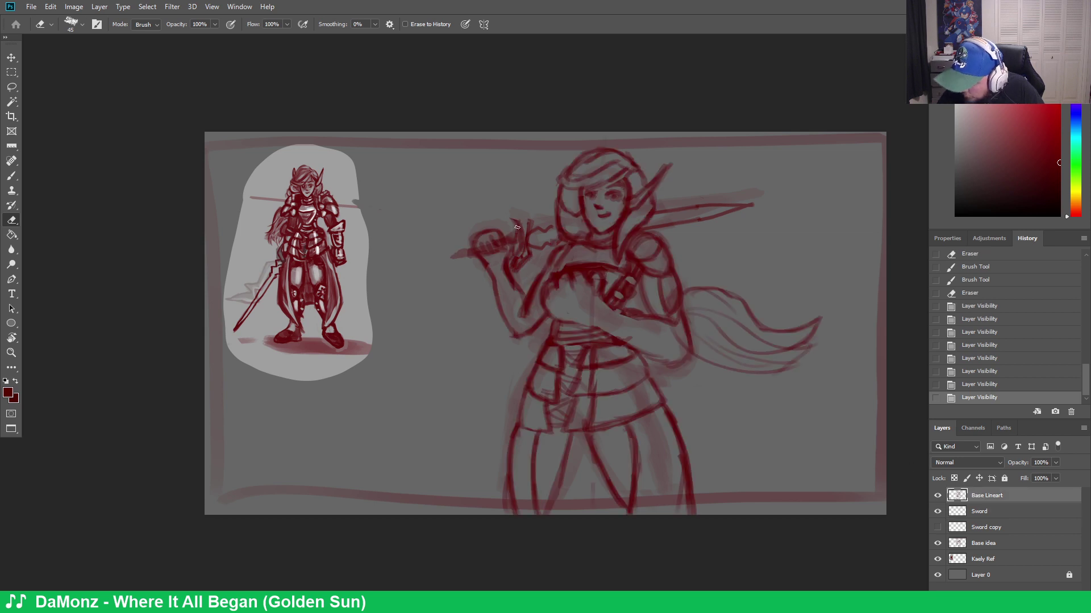
mouse_move(517, 227)
left_mouse_down()
mouse_move(517, 269)
mouse_move(524, 225)
mouse_move(524, 264)
mouse_move(514, 235)
mouse_move(524, 268)
mouse_move(510, 242)
left_mouse_up()
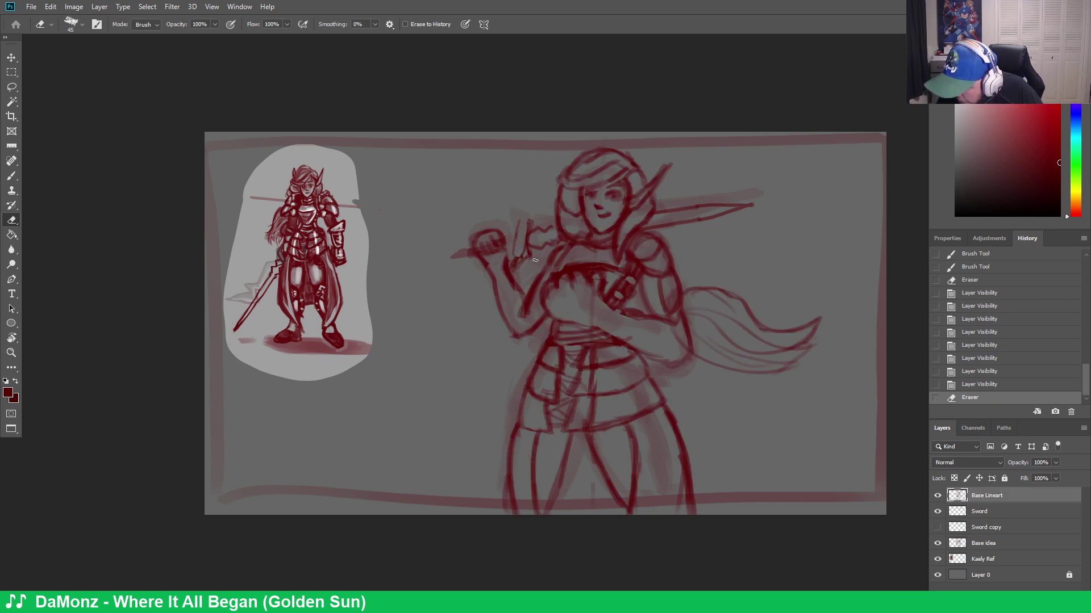
On the Sword layer, redraw the crossguard's pointed upper prong and blade-side edge, trimming the inner lines with the eraser
left_click(1010, 513)
key("b")
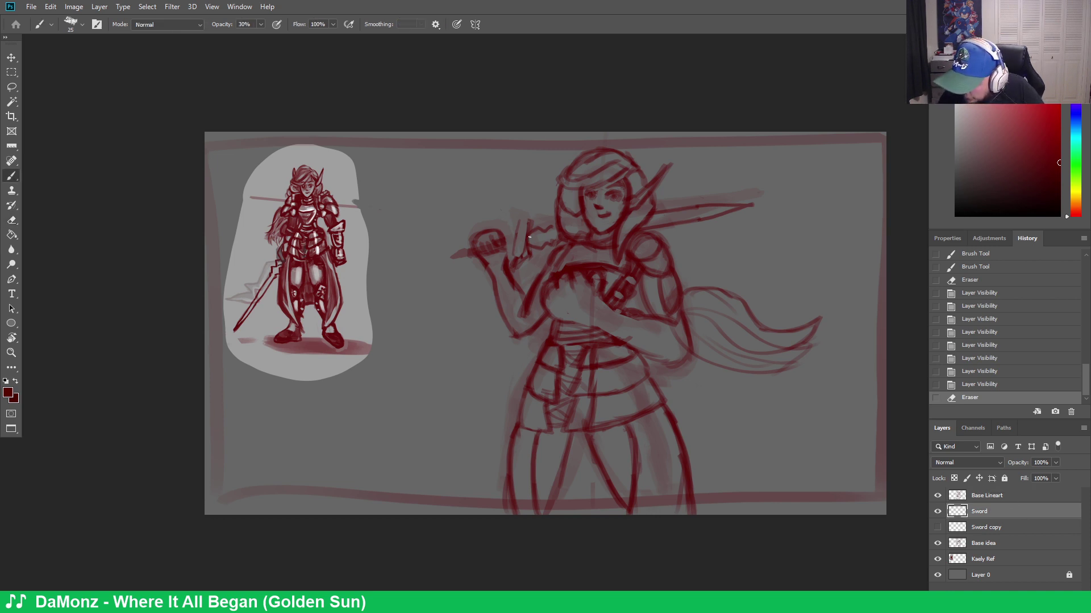
left_click(530, 222)
left_click(529, 222)
mouse_move(505, 208)
left_mouse_down()
mouse_move(522, 231)
mouse_move(505, 206)
mouse_move(521, 230)
mouse_move(514, 266)
mouse_move(527, 221)
left_mouse_up()
left_click_drag(529, 236, 532, 219)
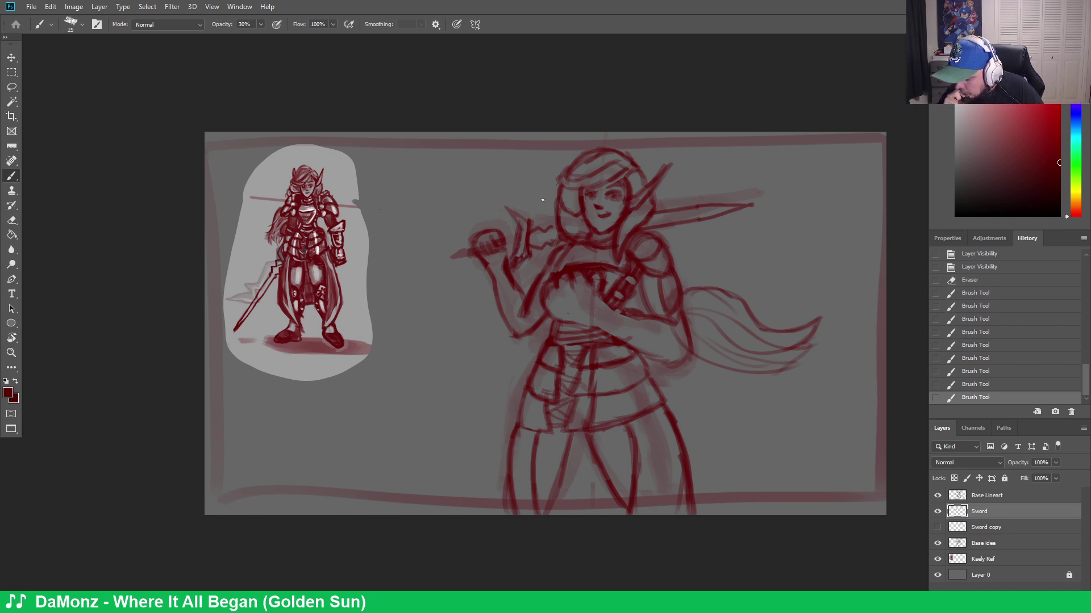
key("e")
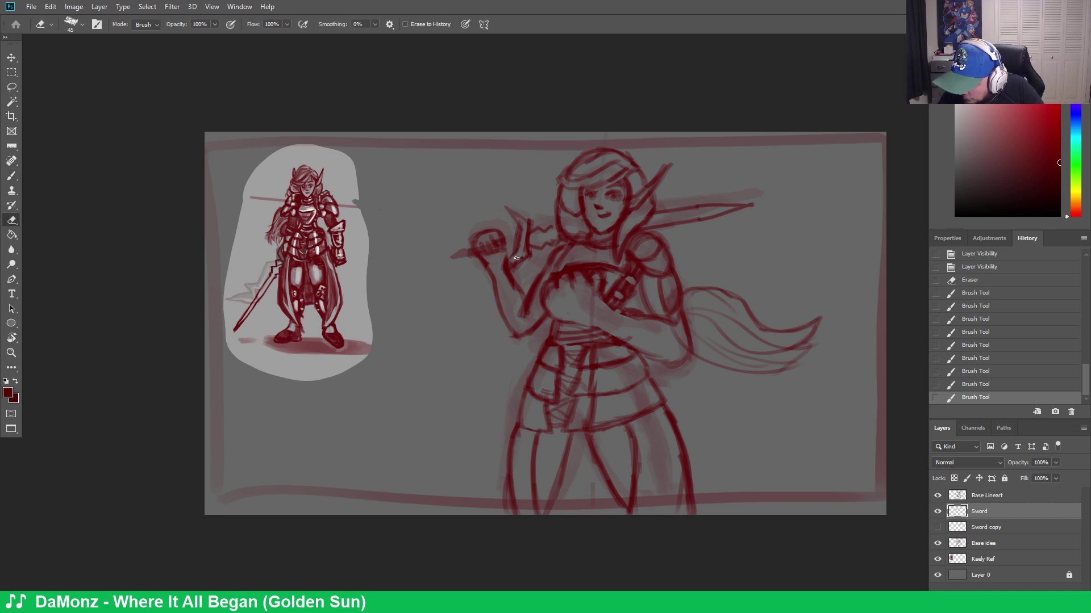
left_click_drag(523, 227, 527, 221)
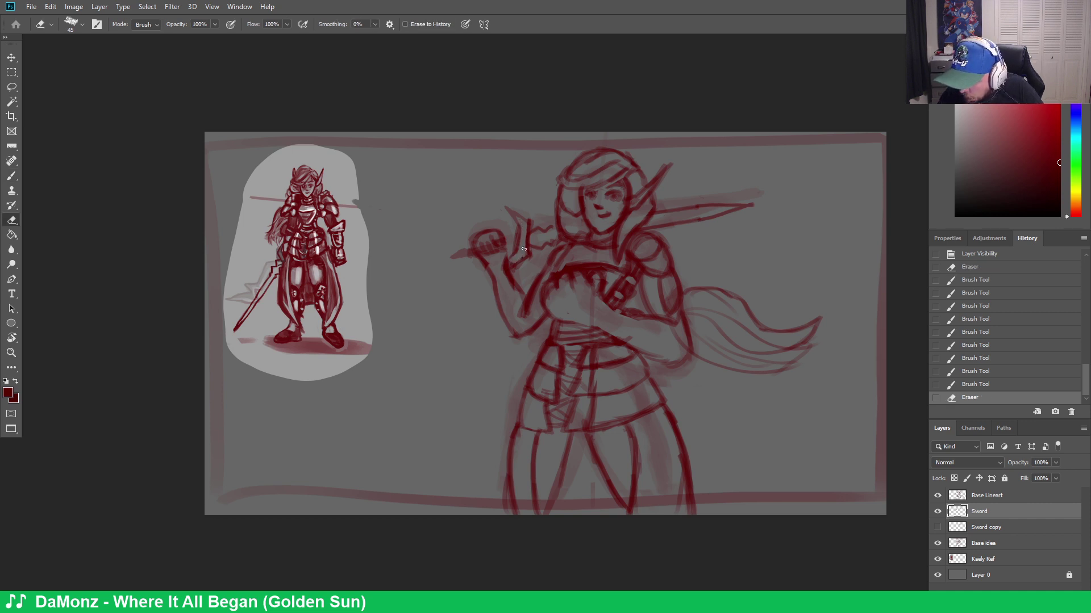
Erase the crossguard's existing lines beside the raised fist from the Sword layer
key("b")
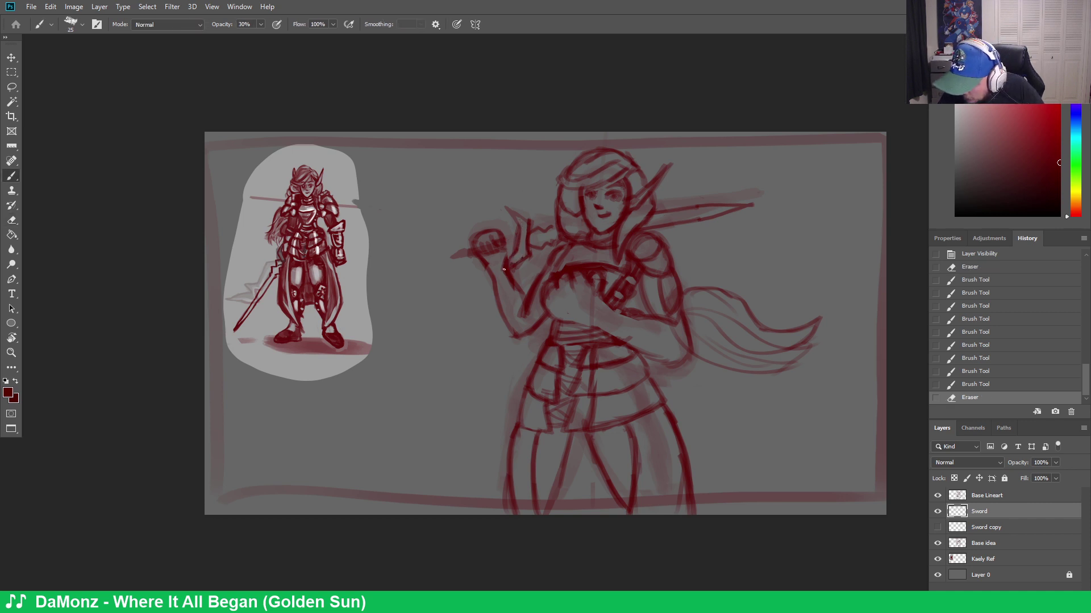
mouse_move(531, 229)
left_mouse_down()
mouse_move(514, 214)
mouse_move(533, 237)
mouse_move(506, 248)
left_mouse_up()
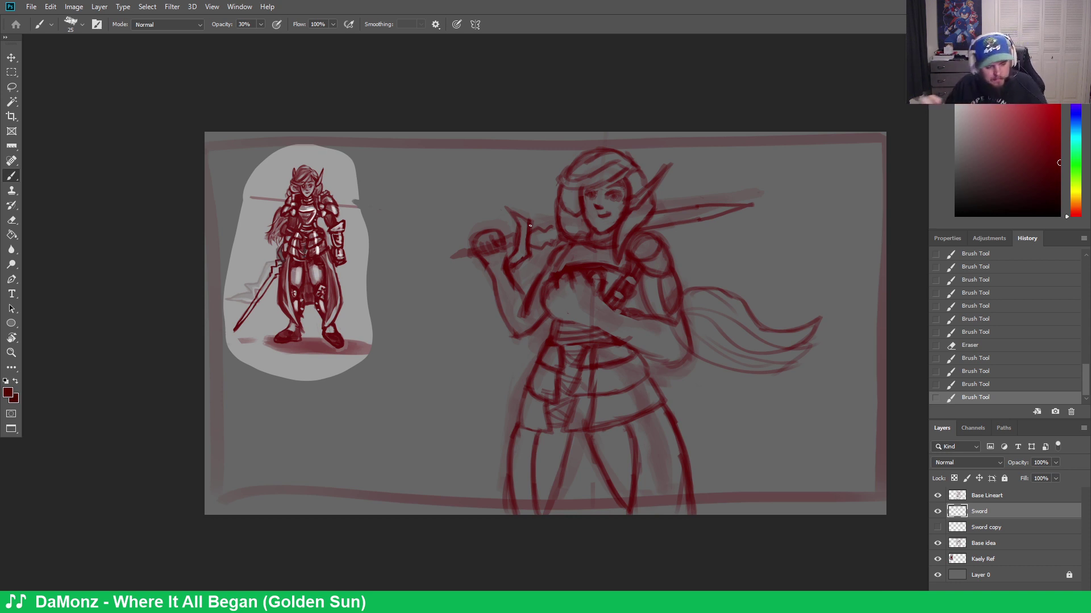
key("e")
mouse_move(532, 224)
left_mouse_down()
mouse_move(515, 227)
mouse_move(507, 207)
mouse_move(527, 250)
mouse_move(510, 257)
mouse_move(526, 253)
left_mouse_up()
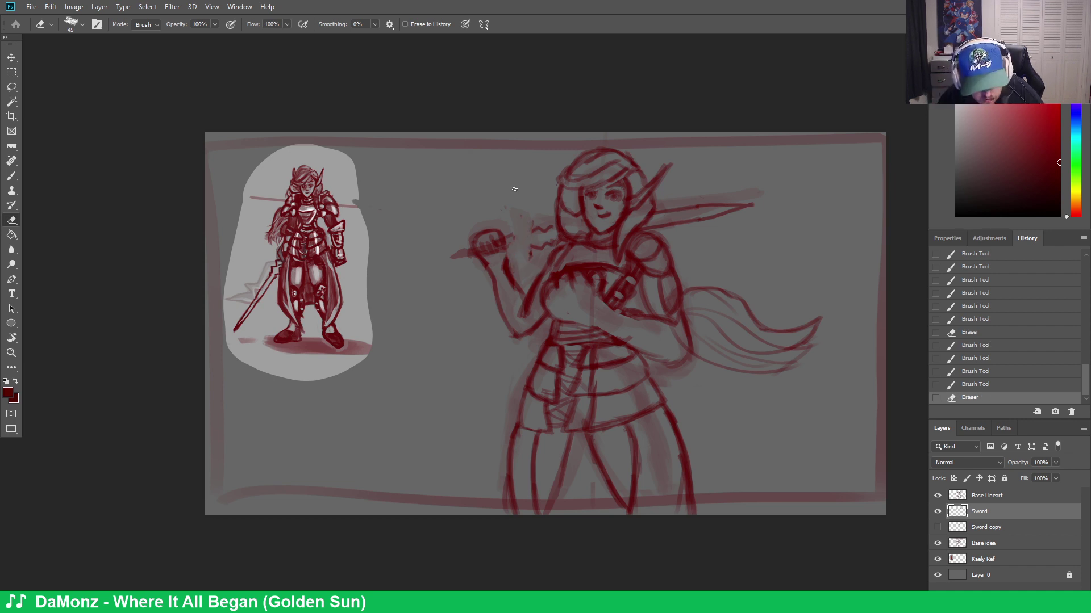
Redraw the crossguard on the Sword layer with a pointed upper prong and an angled lower end, erasing the excess at the lower tip
key("b")
mouse_move(527, 220)
left_mouse_down()
mouse_move(531, 246)
mouse_move(513, 210)
mouse_move(515, 266)
mouse_move(519, 251)
mouse_move(531, 252)
mouse_move(518, 252)
left_mouse_up()
left_click_drag(520, 249, 518, 232)
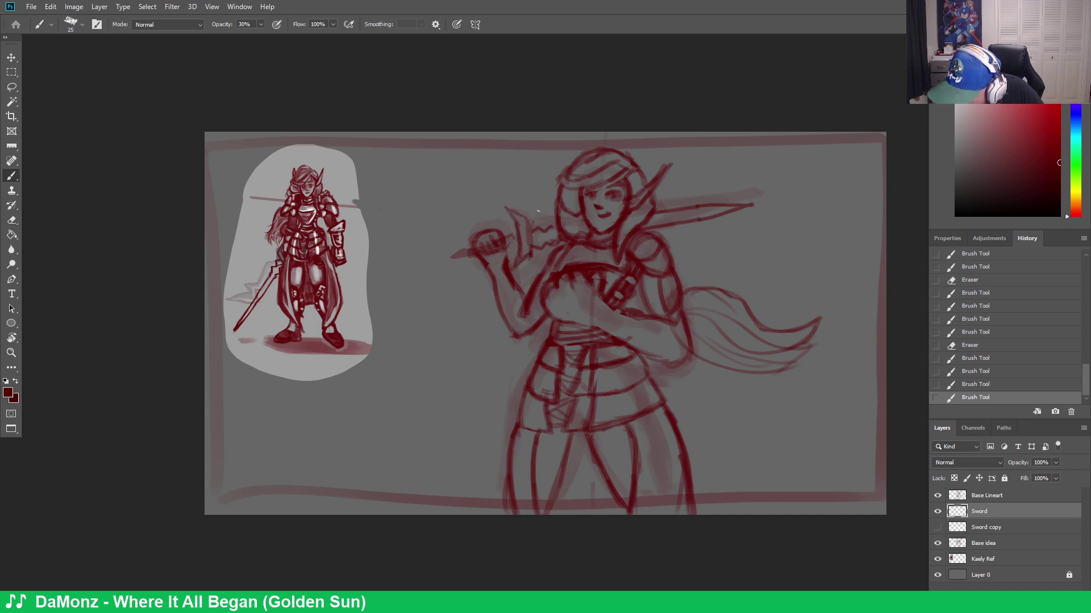
key("e")
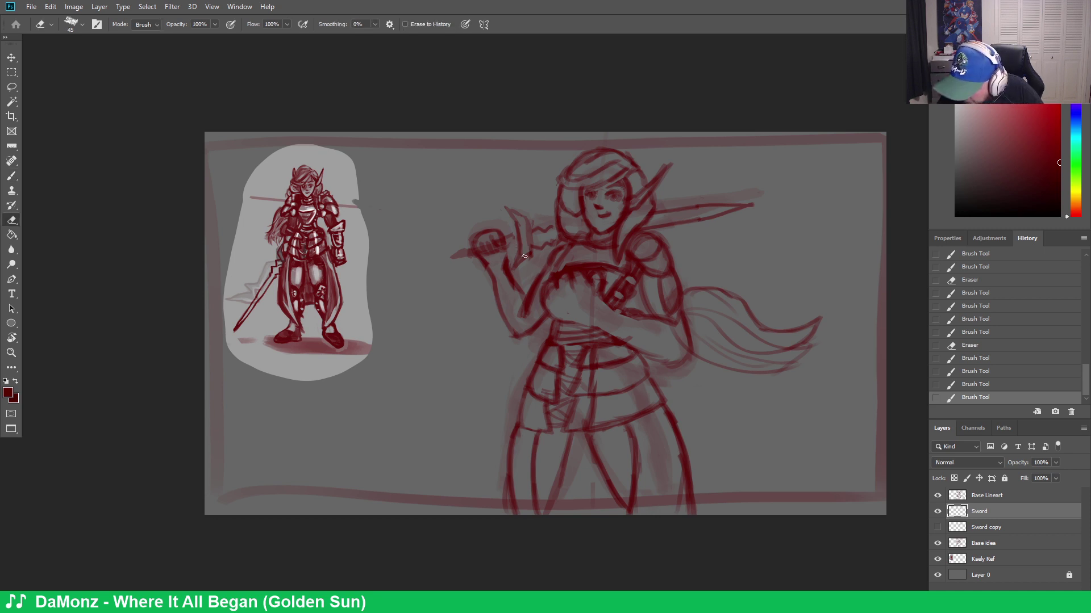
mouse_move(518, 257)
left_mouse_down()
mouse_move(528, 254)
mouse_move(515, 268)
left_mouse_up()
key("b")
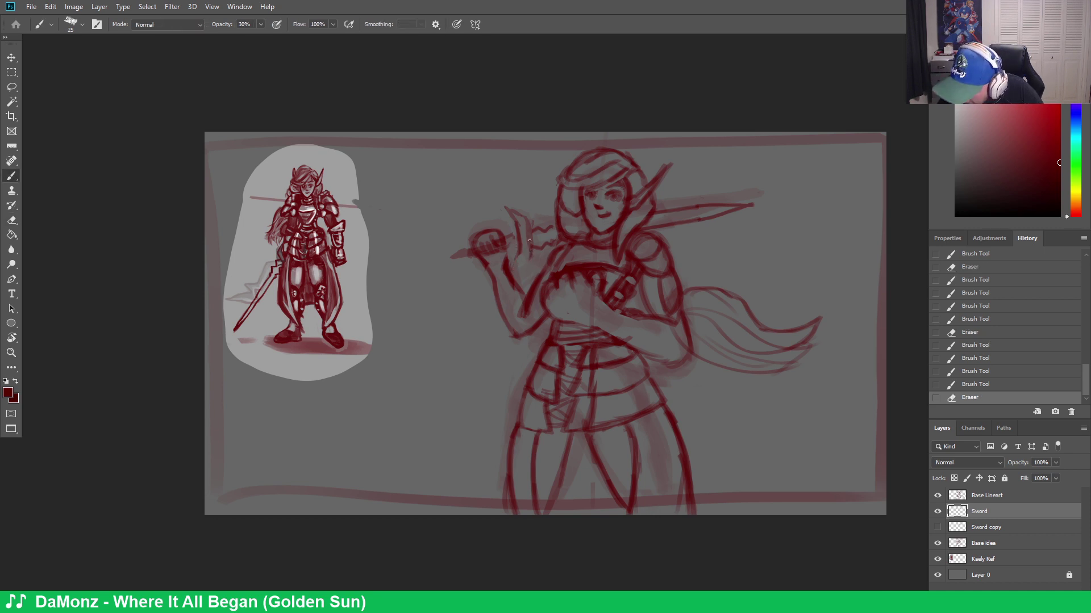
mouse_move(511, 255)
left_mouse_down()
mouse_move(519, 275)
mouse_move(528, 262)
left_mouse_up()
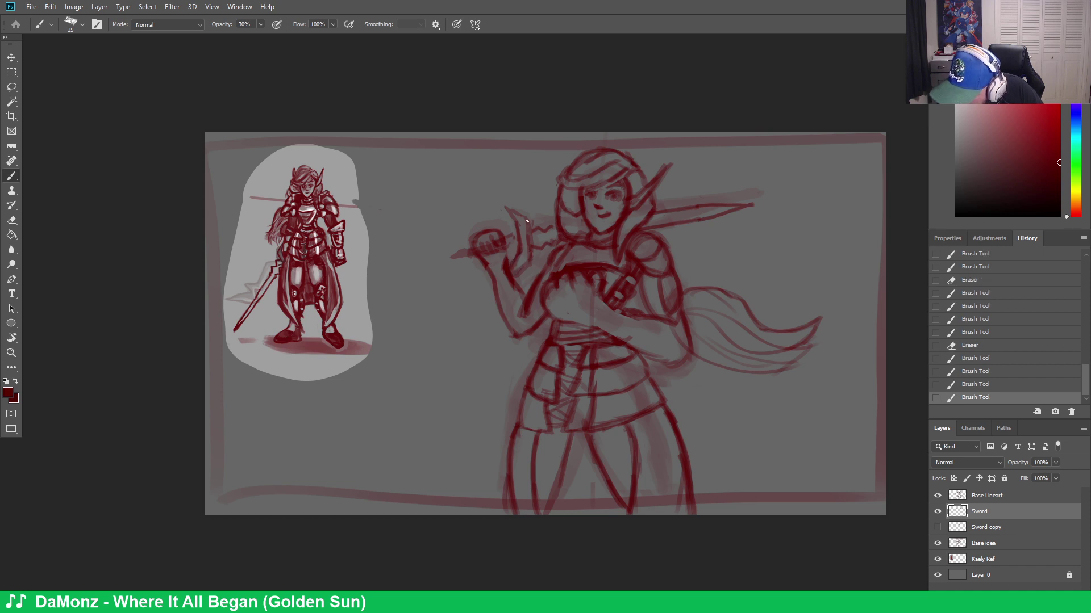
Darken the crossguard's upper and inner edges on the Sword layer and clean up its blade side with the eraser
mouse_move(527, 221)
left_mouse_down()
mouse_move(511, 215)
mouse_move(520, 224)
left_mouse_up()
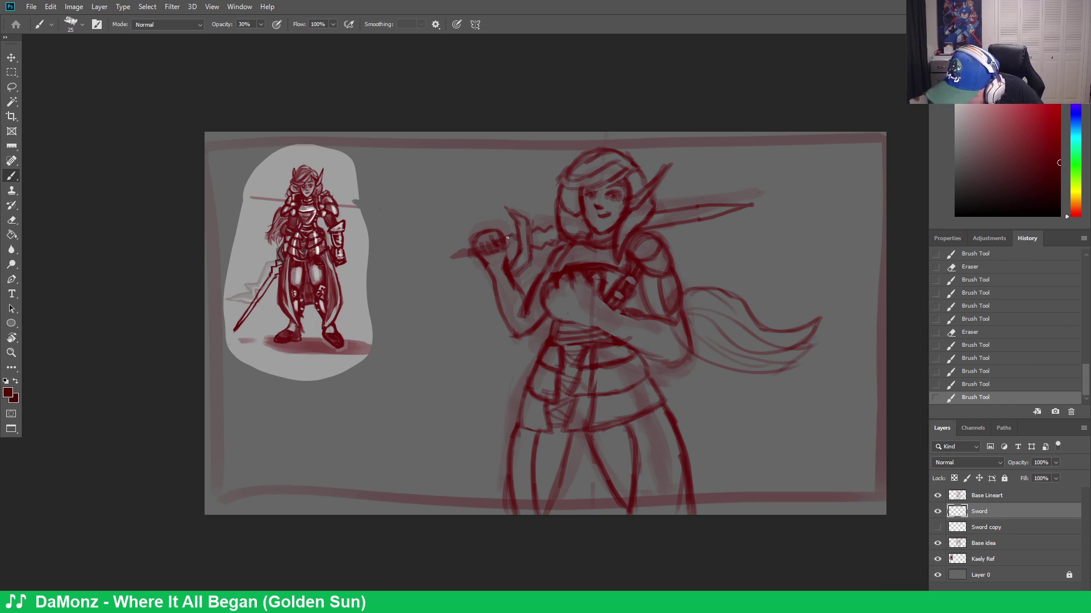
mouse_move(518, 244)
left_mouse_down()
mouse_move(505, 246)
mouse_move(526, 235)
left_mouse_up()
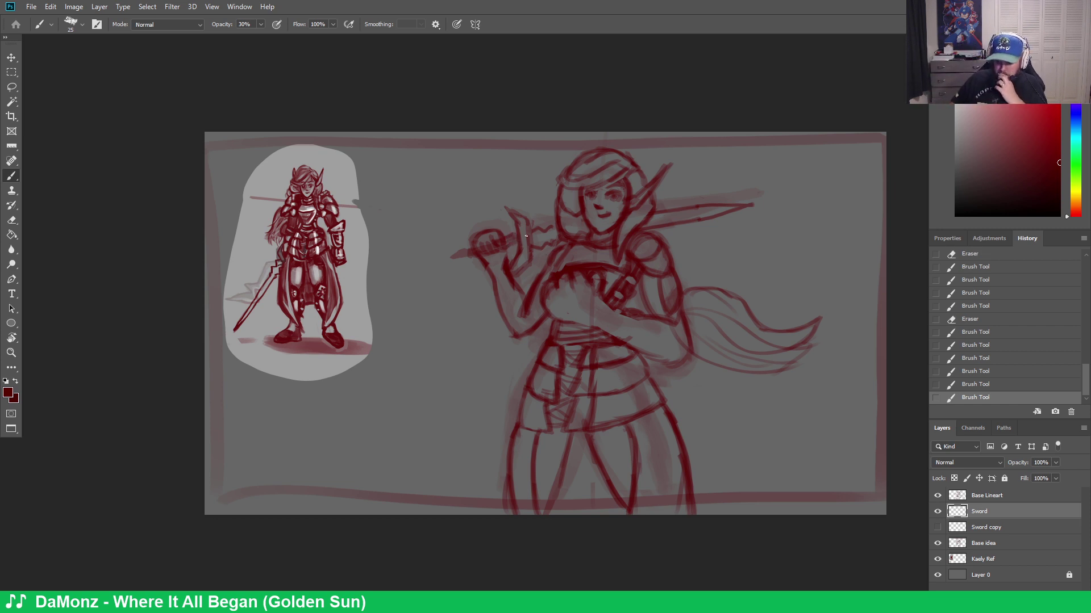
key("e")
mouse_move(518, 239)
left_mouse_down()
mouse_move(538, 205)
mouse_move(508, 247)
mouse_move(531, 258)
left_mouse_up()
key("b")
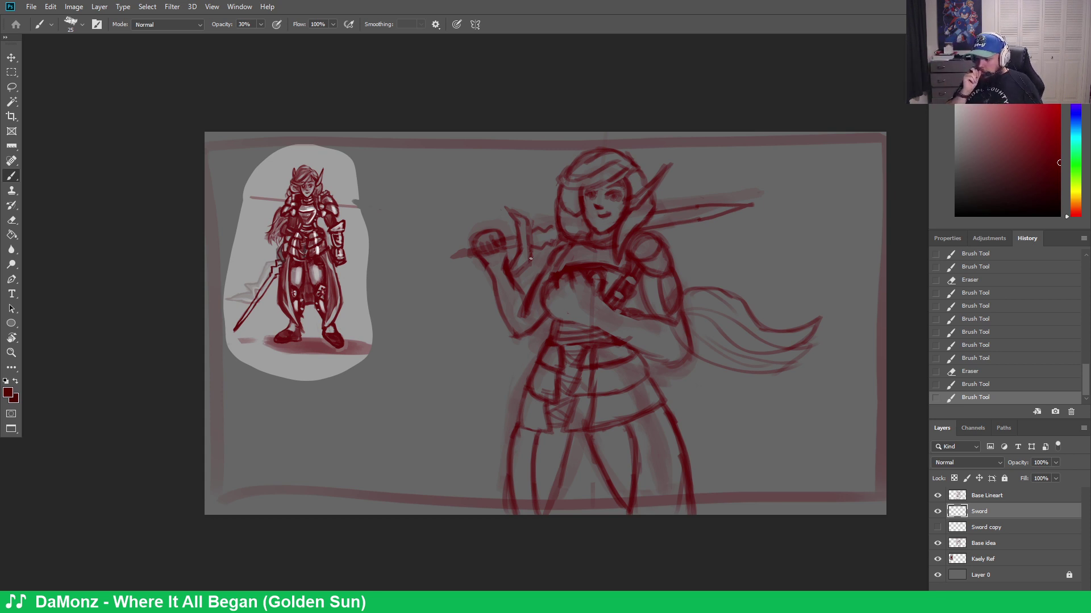
Erase the raised fist gripping the sword from the Base Lineart layer
left_click(1000, 496)
key("e")
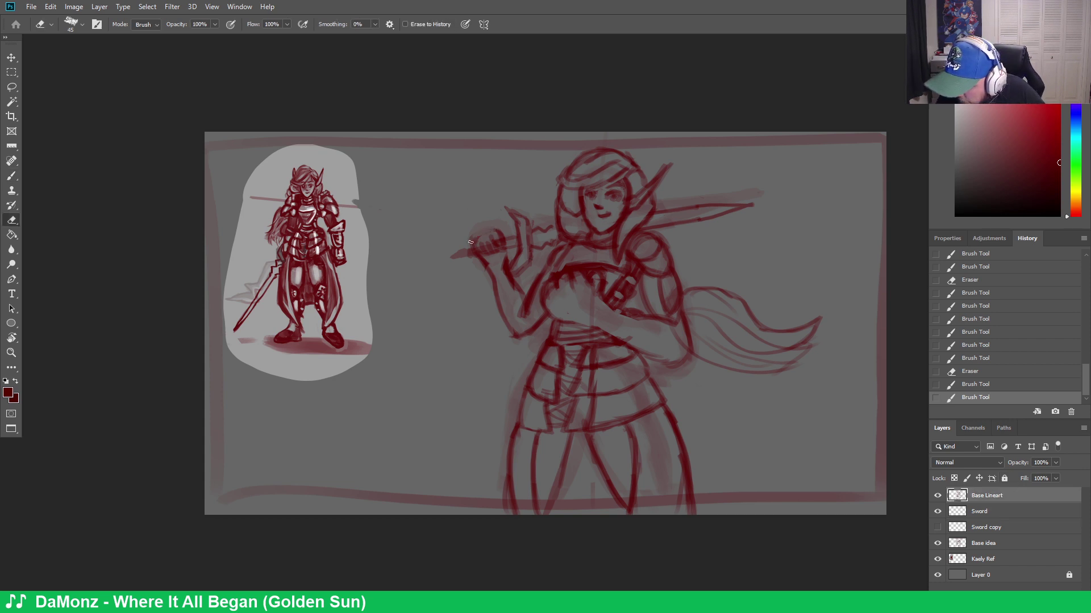
mouse_move(493, 237)
left_mouse_down()
mouse_move(479, 249)
mouse_move(503, 246)
mouse_move(473, 246)
left_mouse_up()
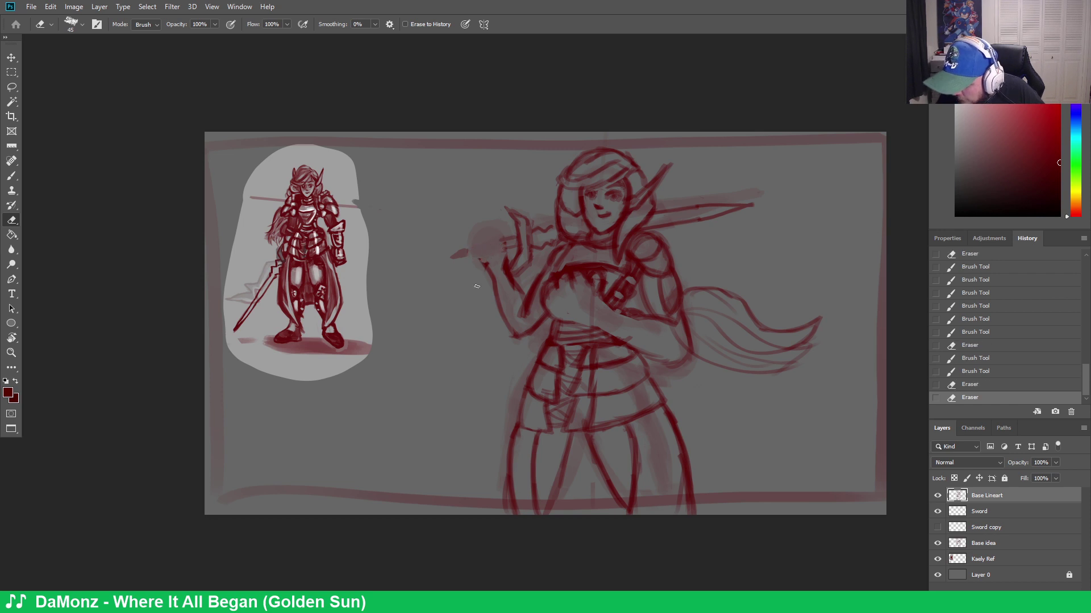
On the Sword layer, draw the sword's grip from the pommel to the crossguard
left_click(1012, 511)
key("b")
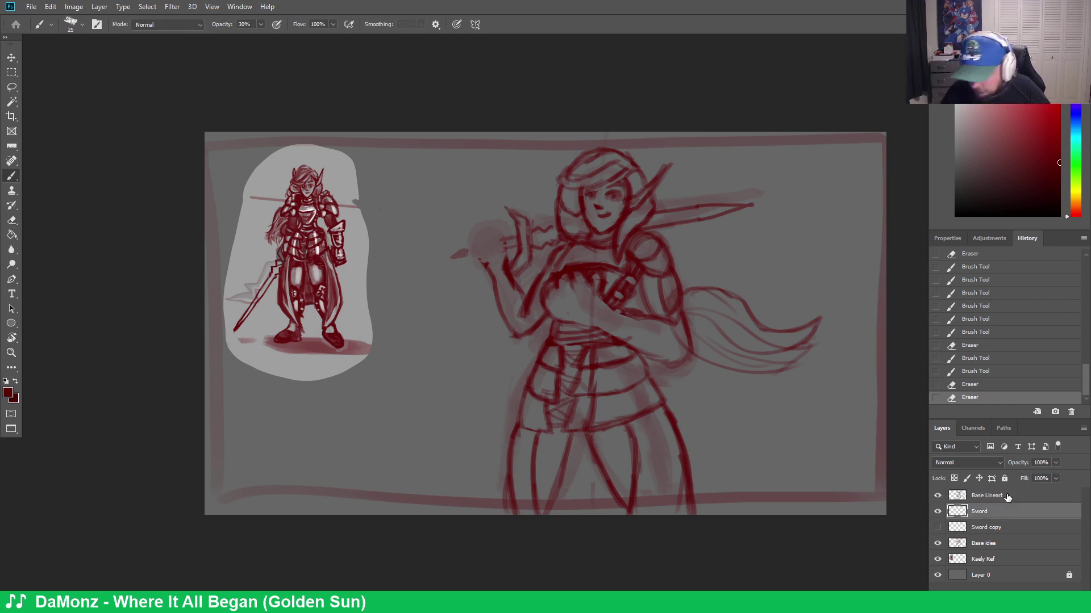
left_click_drag(465, 246, 468, 247)
mouse_move(469, 247)
left_mouse_down()
mouse_move(514, 247)
mouse_move(455, 252)
mouse_move(477, 256)
left_mouse_up()
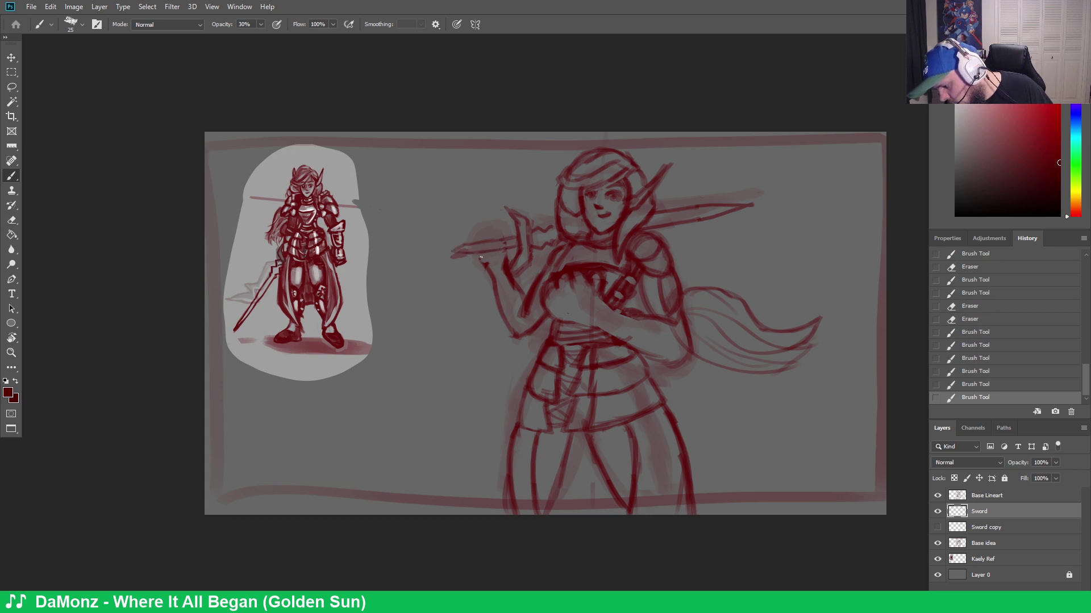
On the Base Lineart layer, redraw the raised fist wrapped around the sword grip
left_click(998, 497)
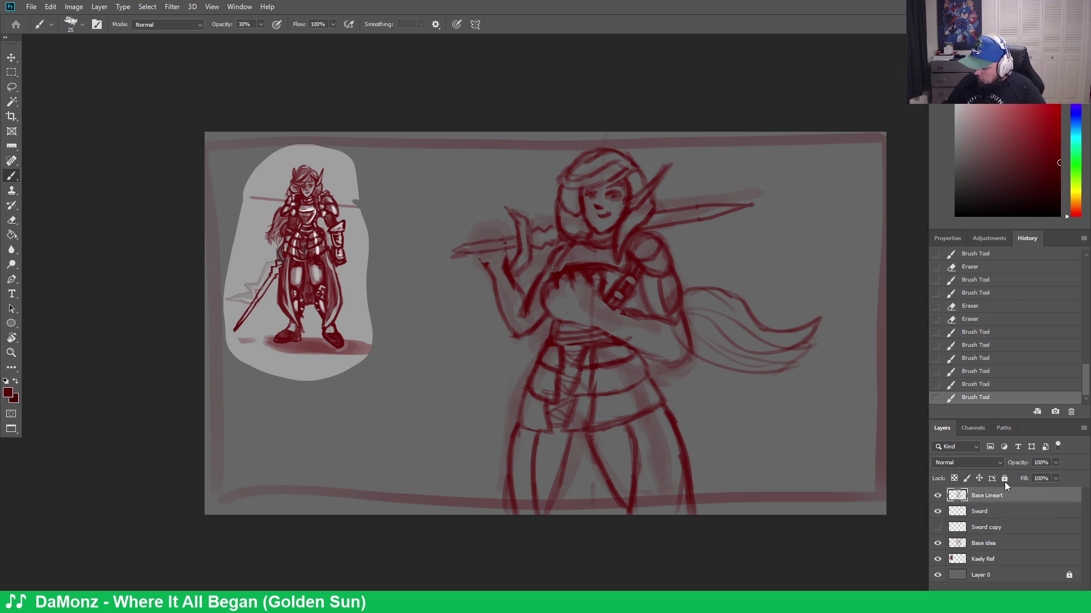
left_click_drag(480, 235, 508, 226)
mouse_move(497, 237)
left_mouse_down()
mouse_move(512, 236)
mouse_move(505, 251)
mouse_move(480, 240)
mouse_move(485, 264)
mouse_move(495, 236)
mouse_move(497, 250)
mouse_move(514, 249)
left_mouse_up()
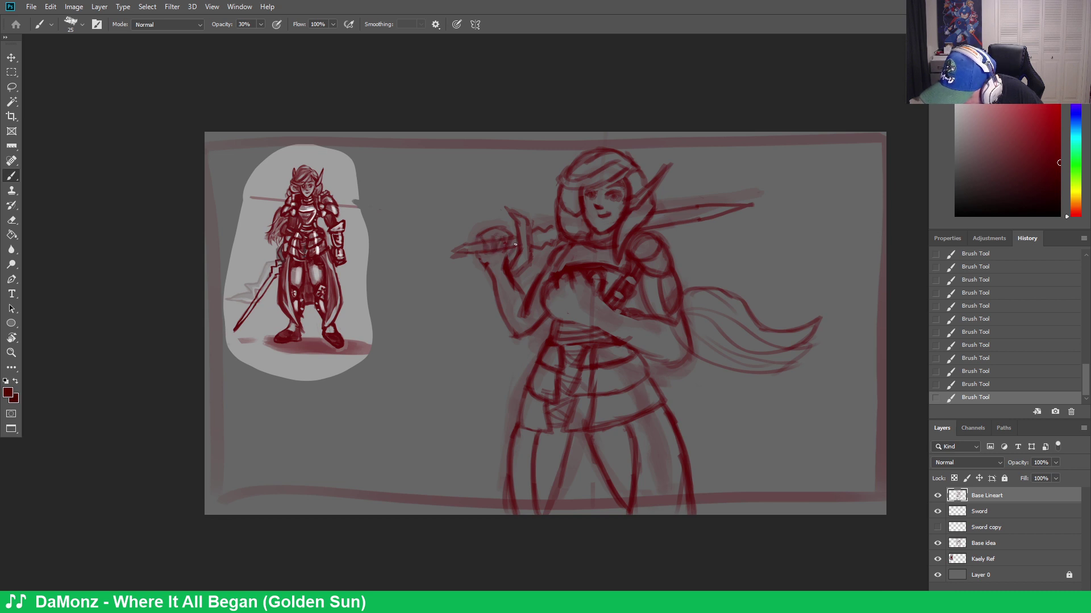
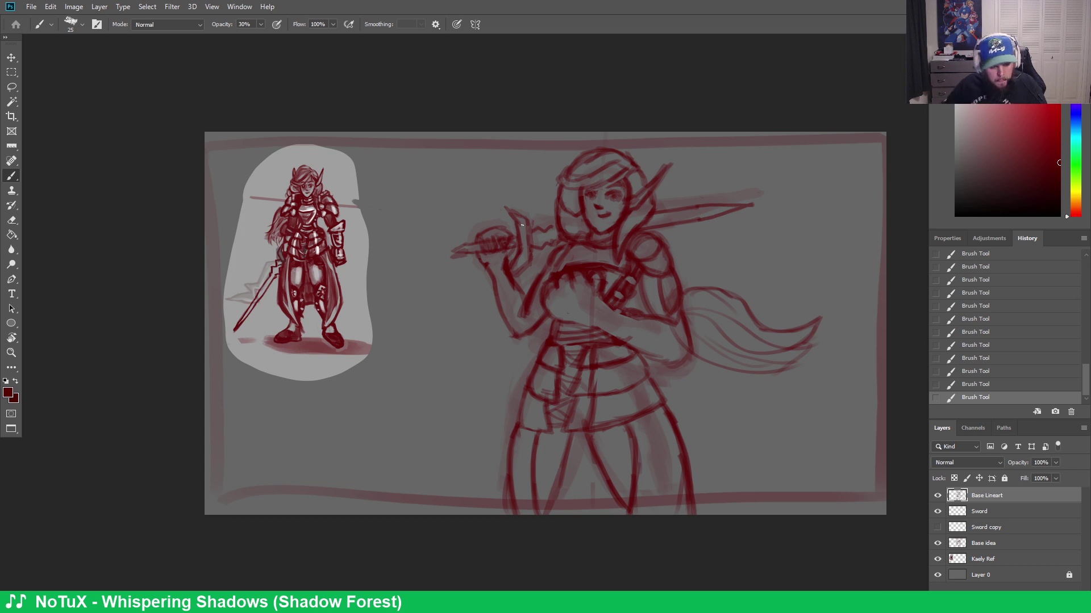
Erase the excess fist lines next to the crossguard on the Base Lineart layer and switch back to the brush
key("e")
left_click_drag(510, 242, 507, 246)
mouse_move(508, 248)
left_mouse_down()
mouse_move(512, 256)
mouse_move(508, 237)
left_mouse_up()
key("b")
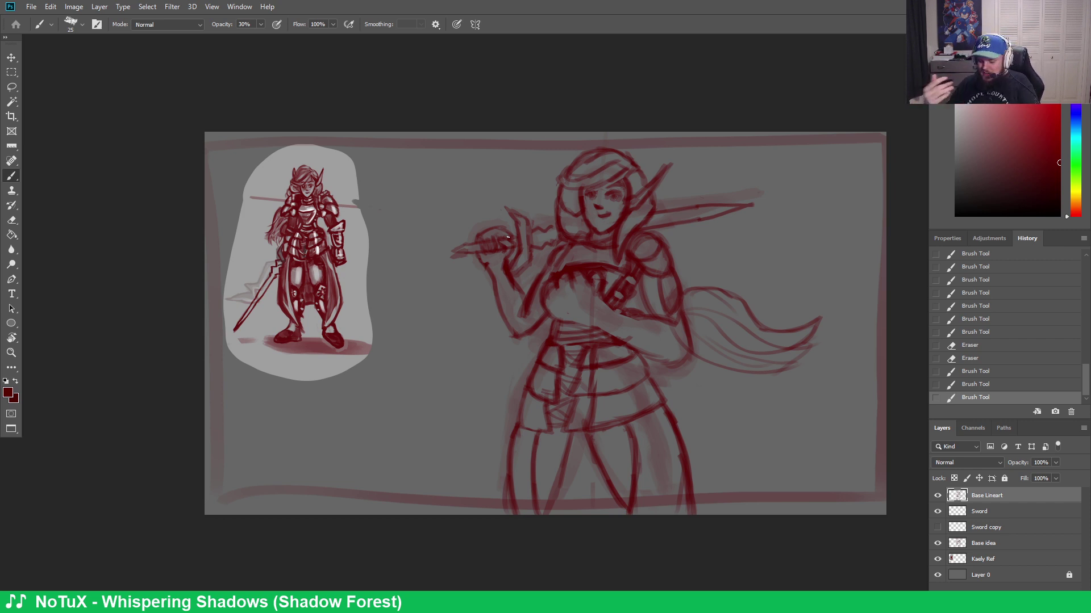
left_click_drag(489, 284, 518, 353)
left_click_drag(659, 387, 705, 279)
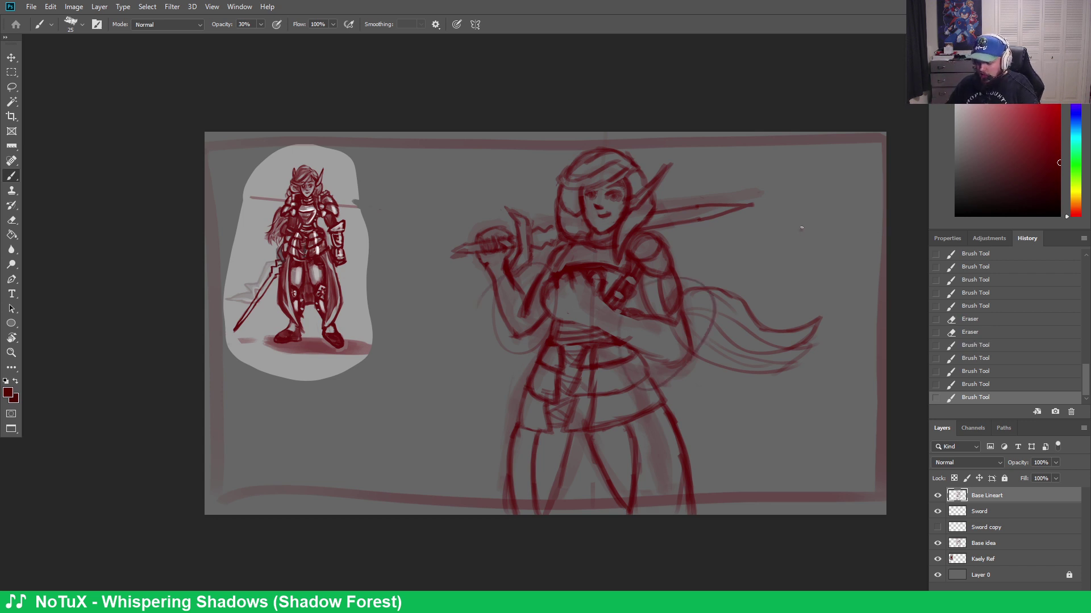
left_click_drag(801, 227, 807, 223)
left_click_drag(710, 260, 811, 220)
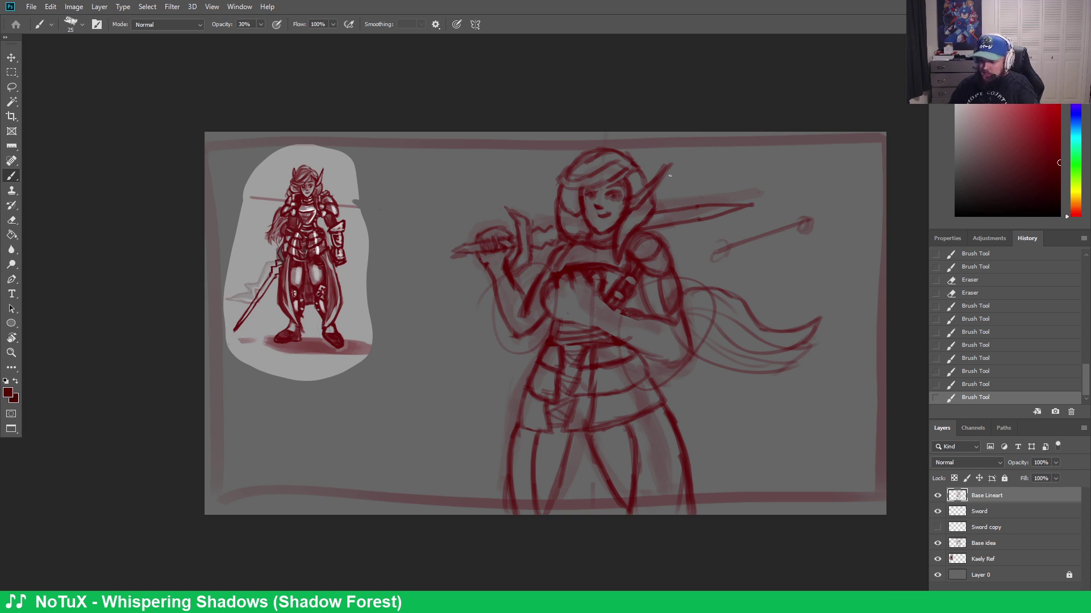
mouse_move(800, 211)
left_mouse_down()
mouse_move(812, 223)
mouse_move(804, 230)
left_mouse_up()
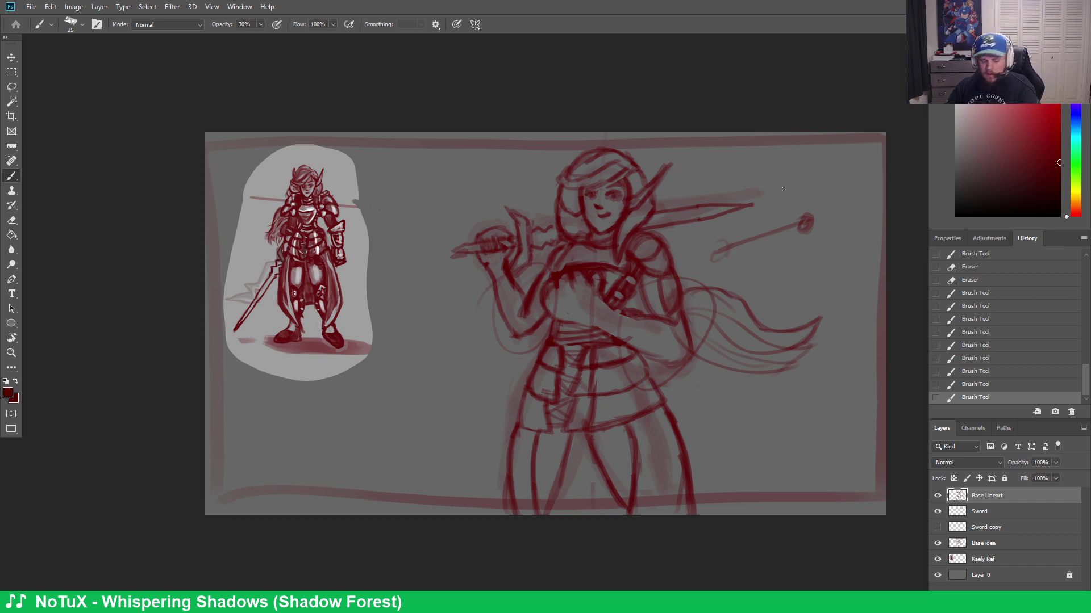
key("e")
mouse_move(801, 222)
left_mouse_down()
mouse_move(809, 226)
mouse_move(764, 233)
mouse_move(812, 223)
mouse_move(764, 227)
mouse_move(718, 255)
mouse_move(760, 235)
left_mouse_up()
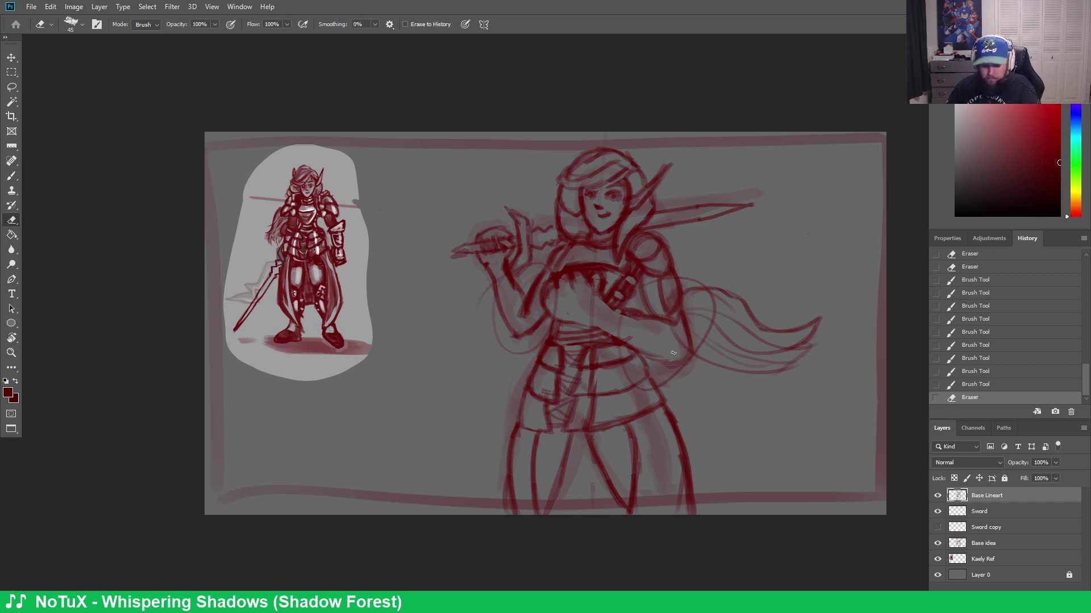
key("ctrl+z")
key("ctrl+z")
key("ctrl+z")
key("ctrl+z")
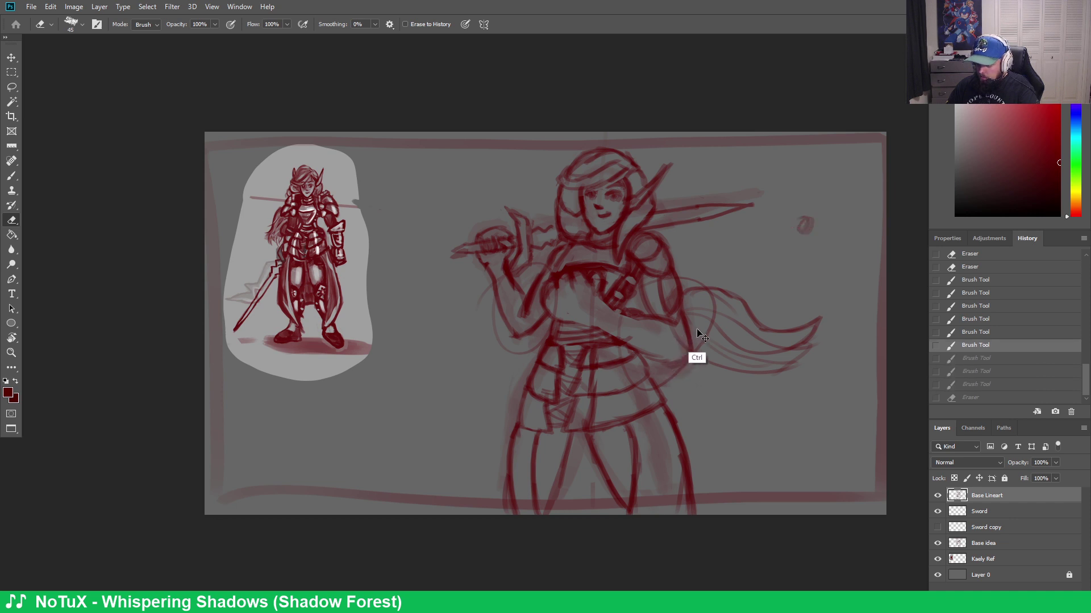
key("ctrl+z")
key("ctrl+z")
key("ctrl+z")
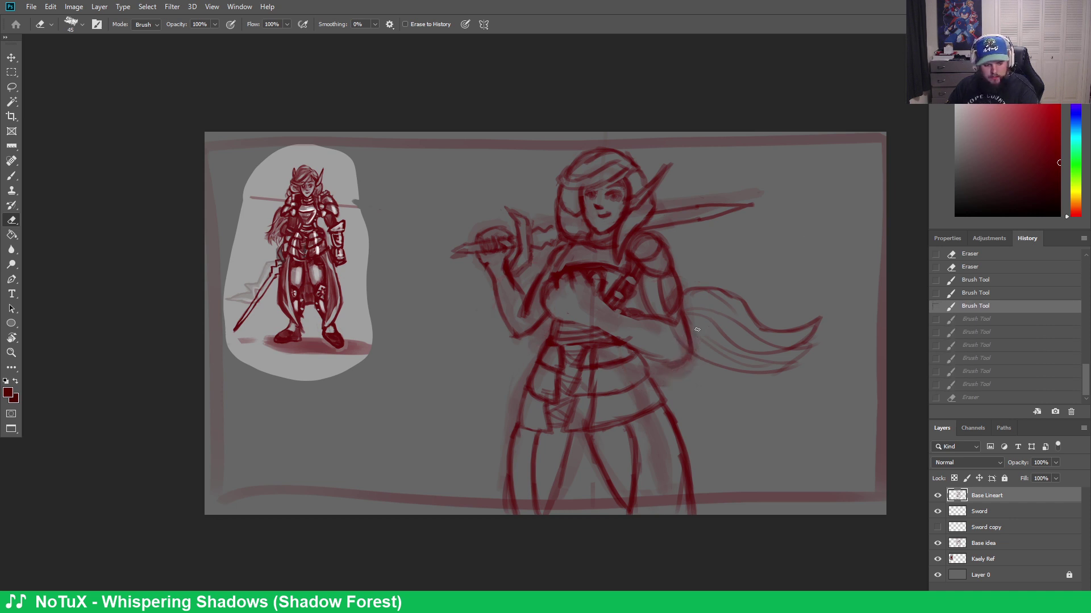
Sketch loose guide circles around both elbows on the Base Lineart layer
key("b")
left_click_drag(713, 315, 670, 395)
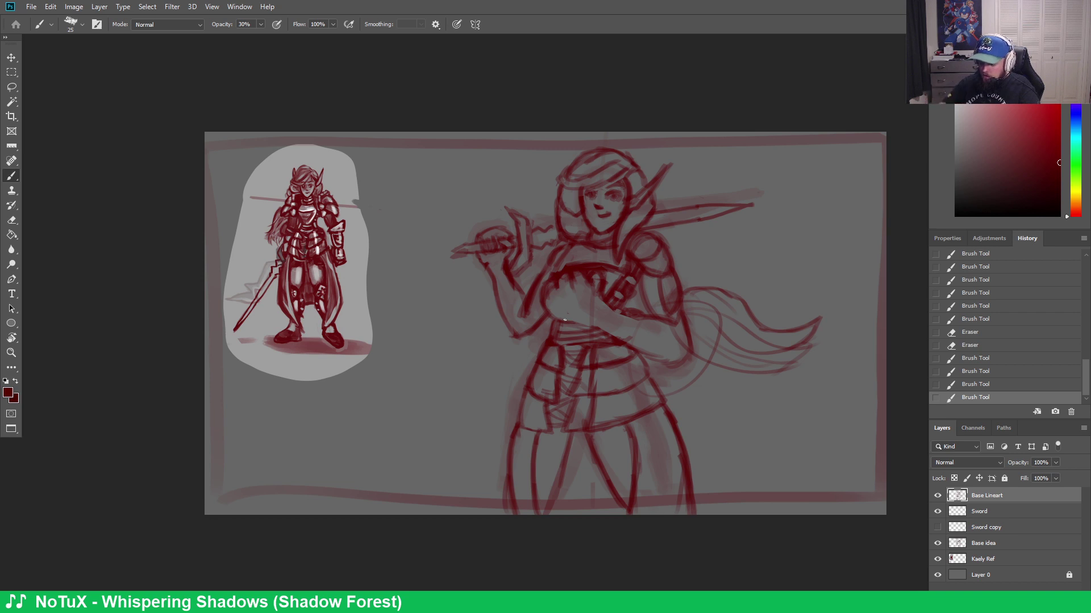
mouse_move(484, 317)
left_mouse_down()
mouse_move(486, 341)
mouse_move(520, 278)
left_mouse_up()
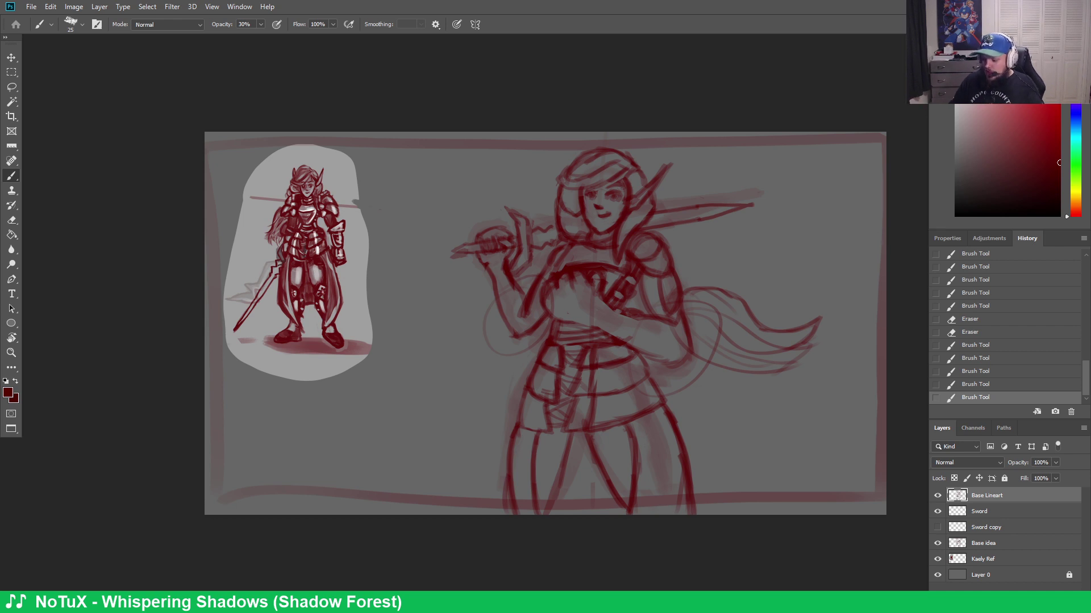
Sketch a slanted guide line with a filled dot at each end in the empty area below the sword's tip
left_click_drag(750, 259, 806, 239)
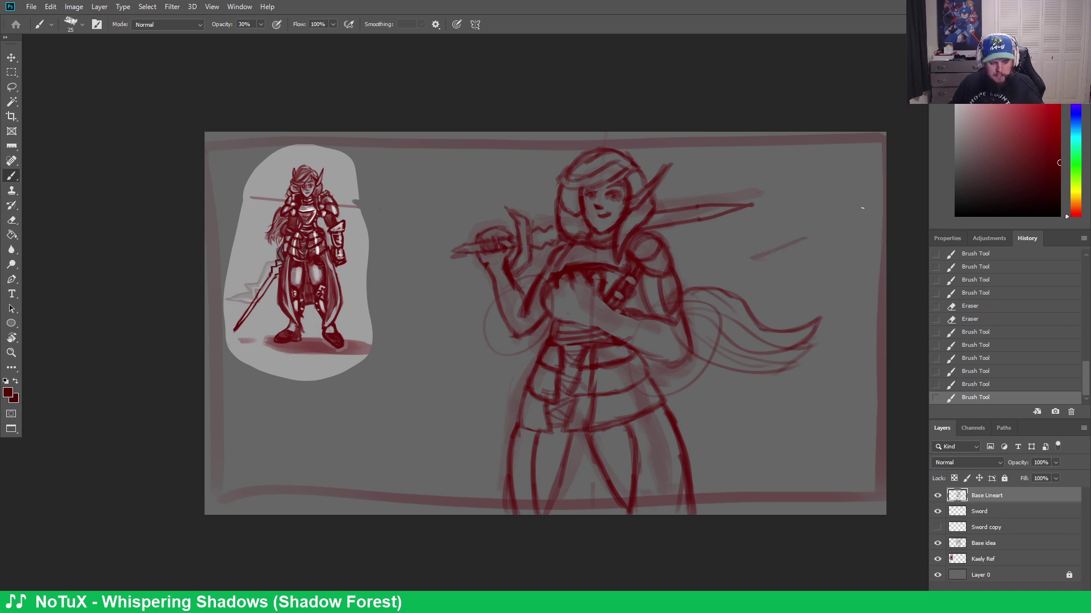
key("ctrl+z")
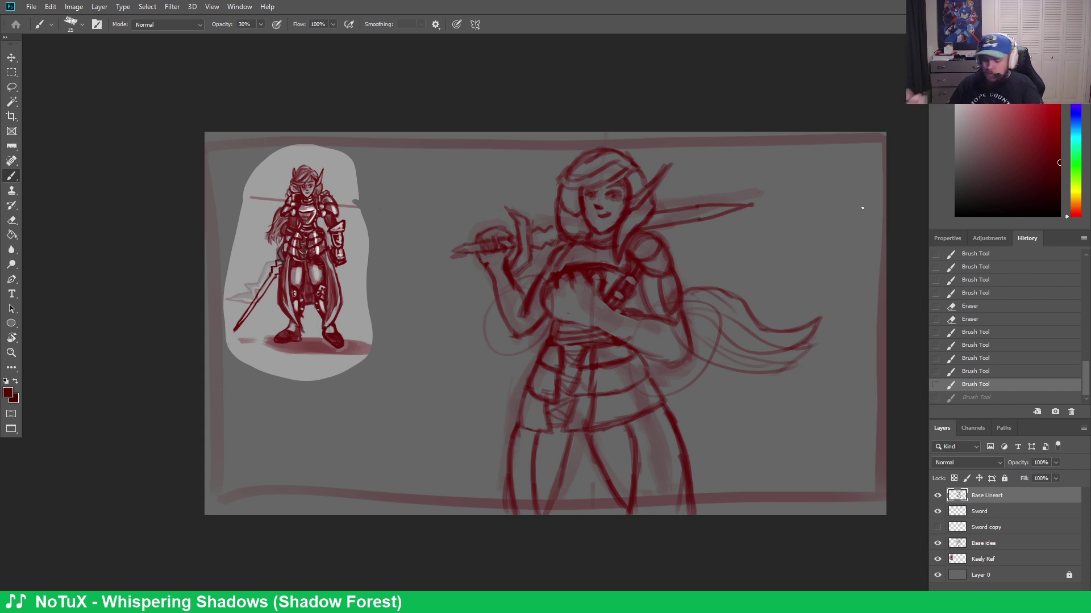
left_click_drag(825, 230, 828, 231)
left_click_drag(751, 256, 808, 234)
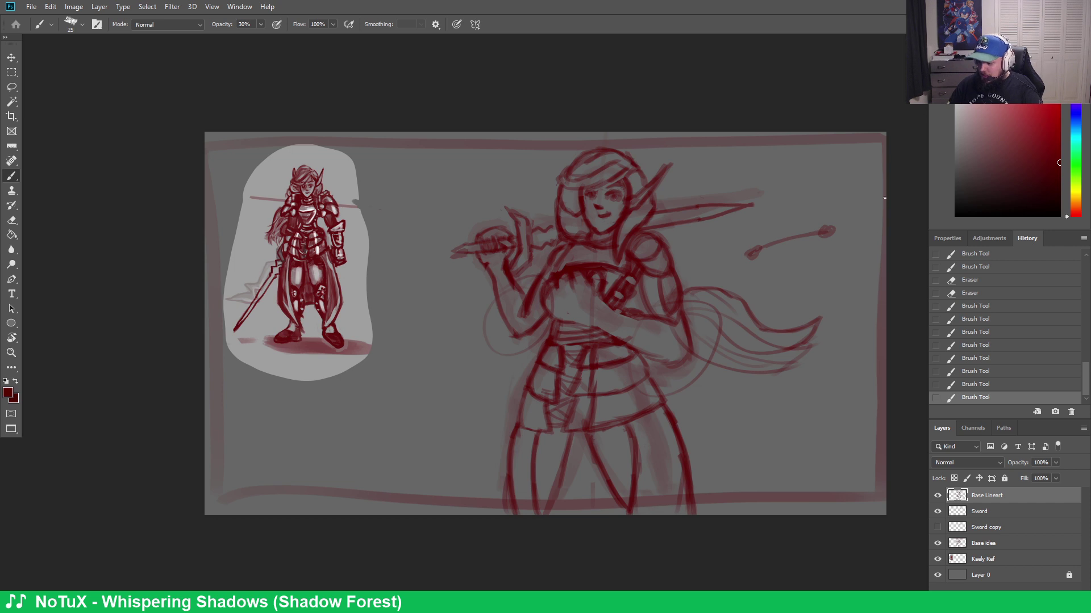
mouse_move(724, 214)
left_mouse_down()
mouse_move(826, 244)
mouse_move(713, 239)
left_mouse_up()
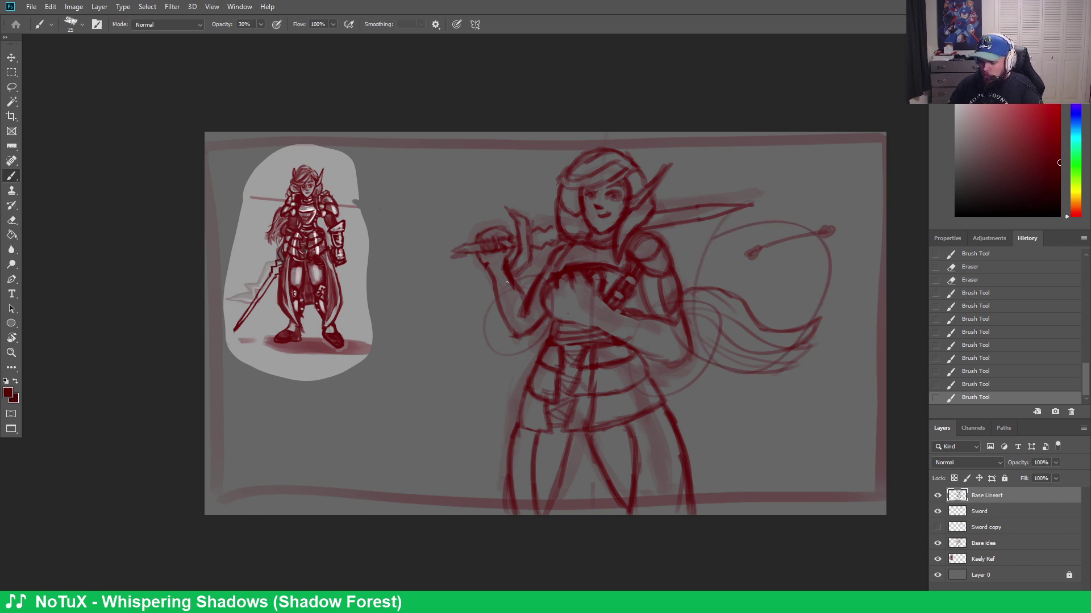
left_click_drag(507, 282, 431, 420)
key("ctrl+z")
key("ctrl+z")
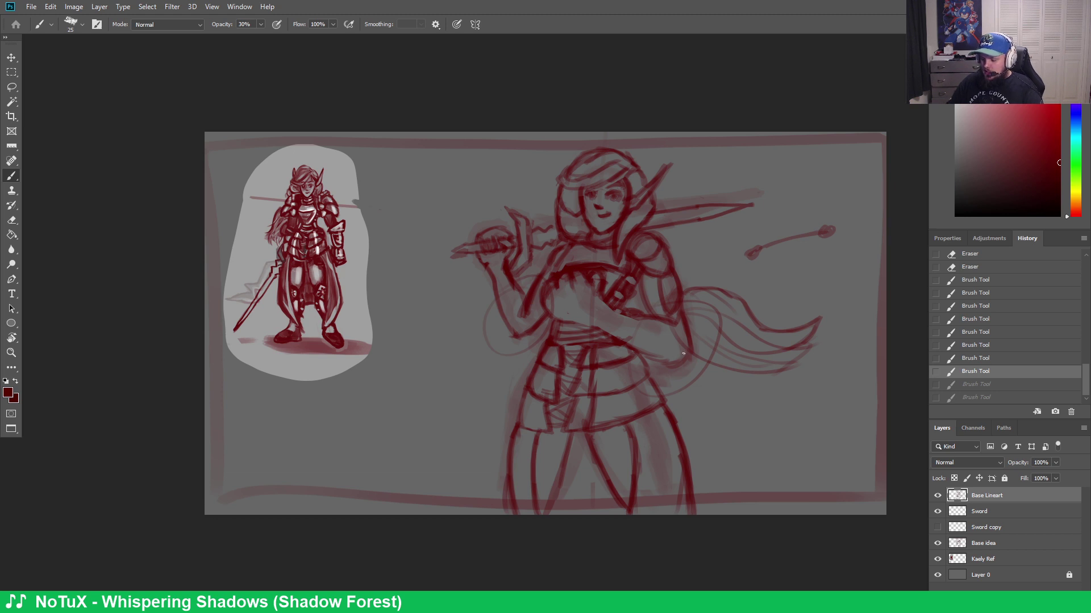
left_click_drag(515, 316, 496, 321)
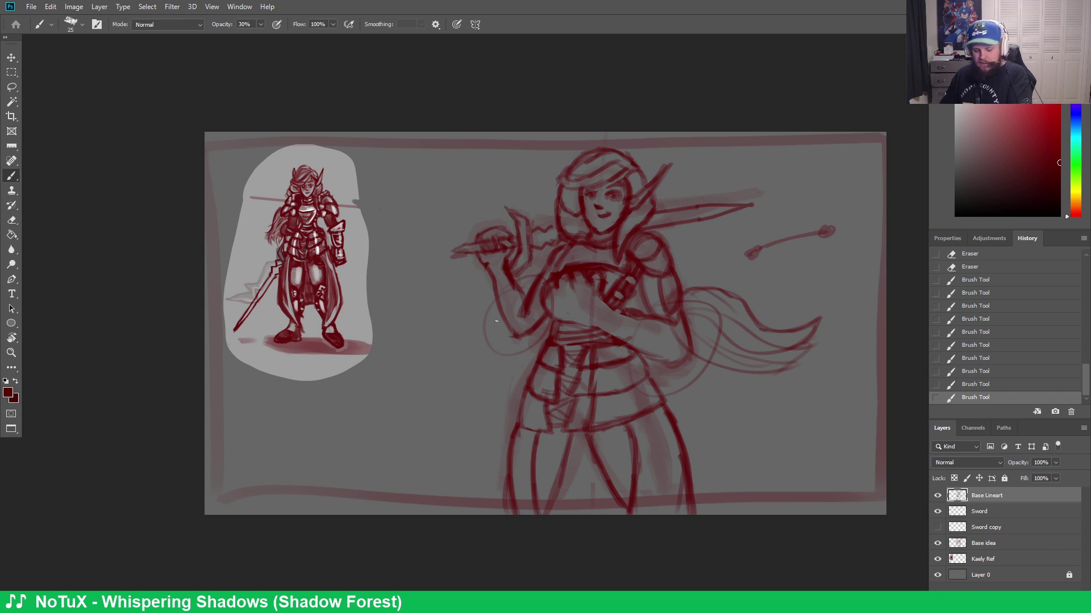
mouse_move(460, 208)
left_mouse_down()
mouse_move(461, 323)
mouse_move(473, 356)
mouse_move(483, 318)
left_mouse_up()
left_click_drag(725, 454, 735, 356)
left_click_drag(710, 397, 763, 353)
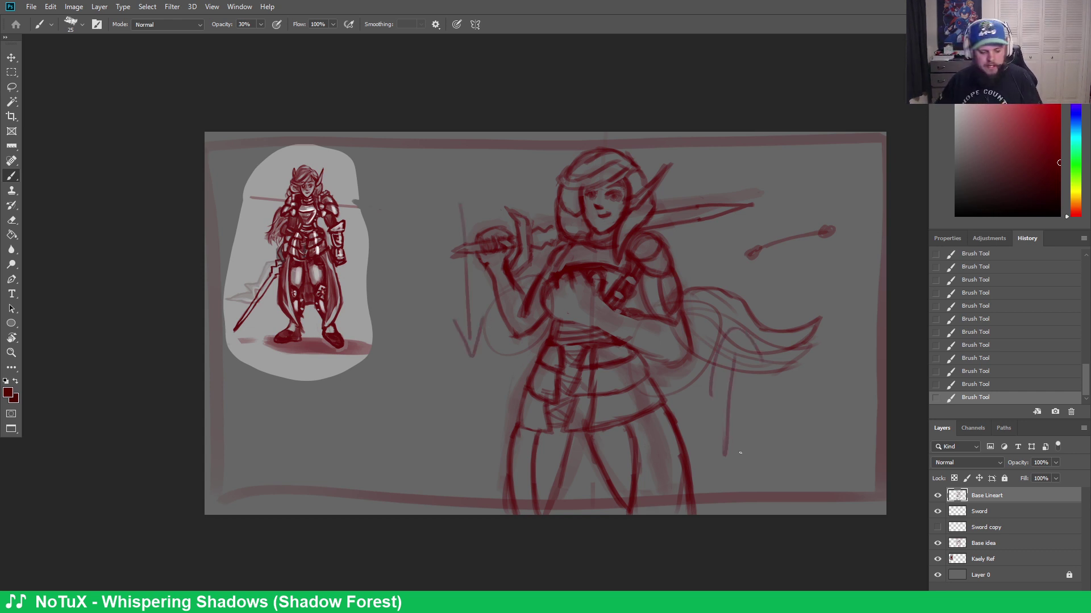
key("ctrl+z")
key("ctrl+z")
key("ctrl+z")
key("ctrl+z")
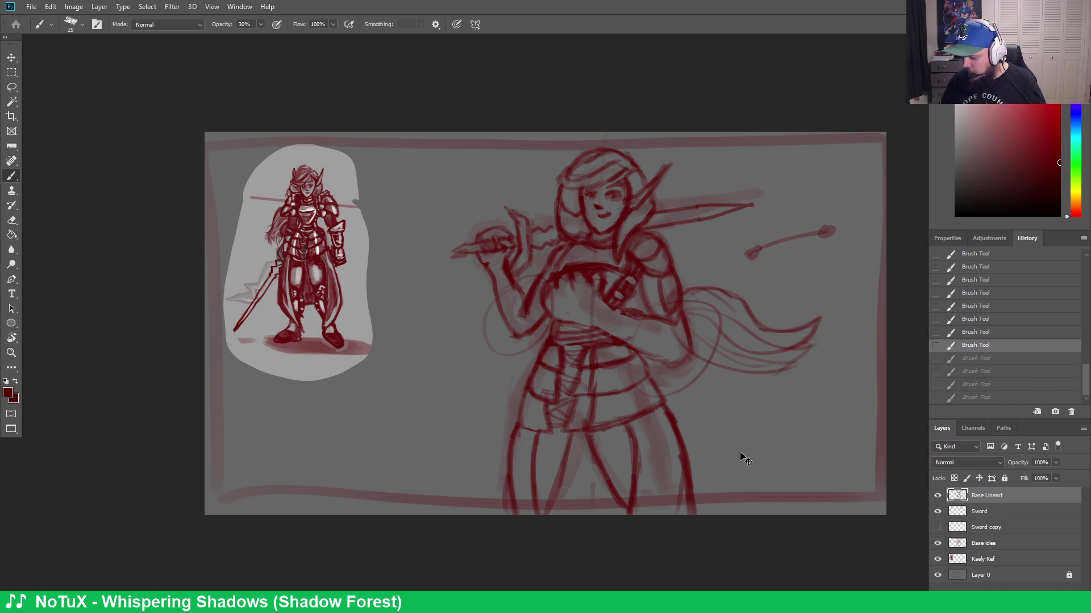
key("ctrl+shift+z")
key("ctrl+shift+z")
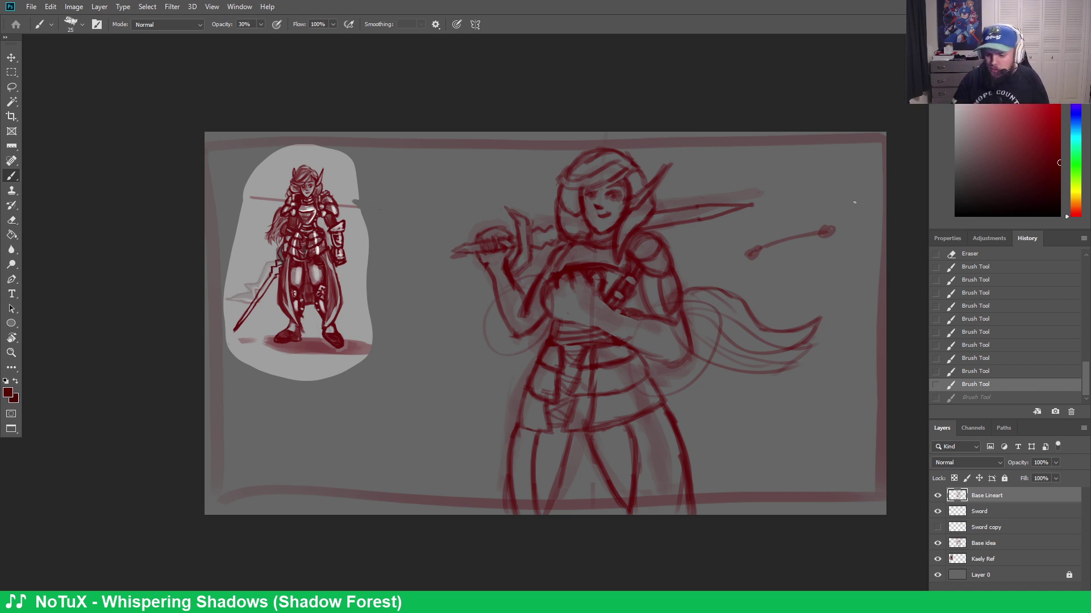
Lasso the raised forearm and fist on the Base Lineart layer and scale them down proportionally to about 92% with Free Transform
left_click(11, 87)
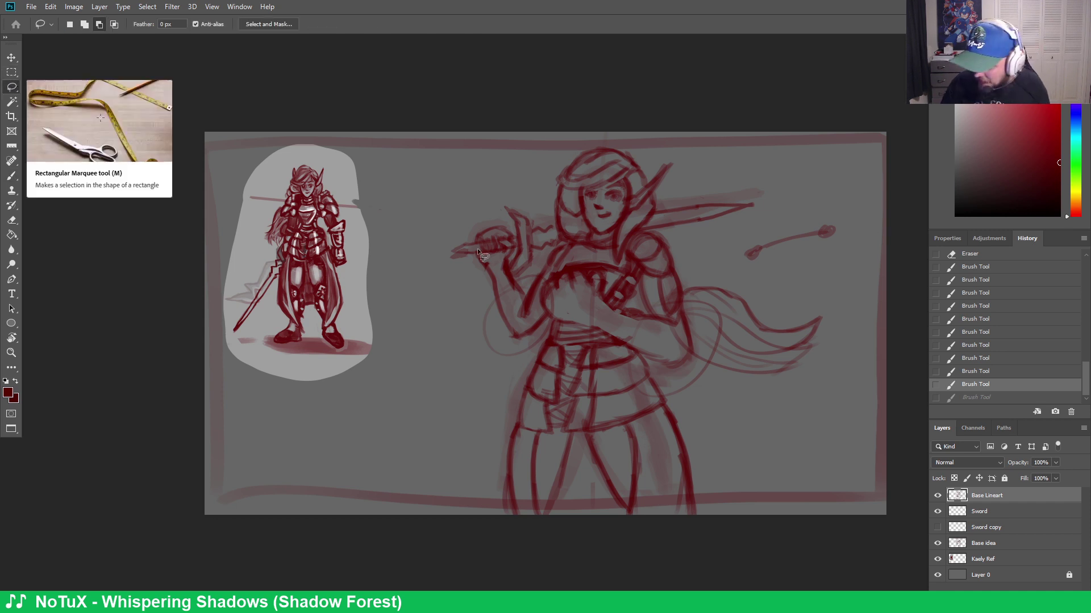
mouse_move(448, 256)
left_mouse_down()
mouse_move(537, 215)
mouse_move(553, 265)
left_mouse_up()
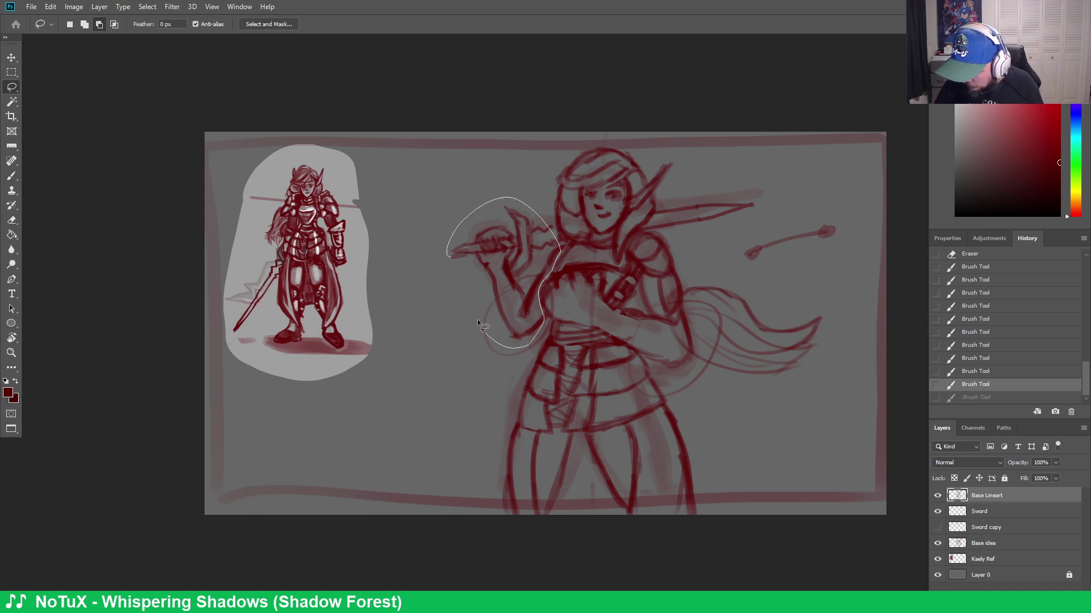
left_click_drag(477, 320, 452, 259)
right_click(513, 247)
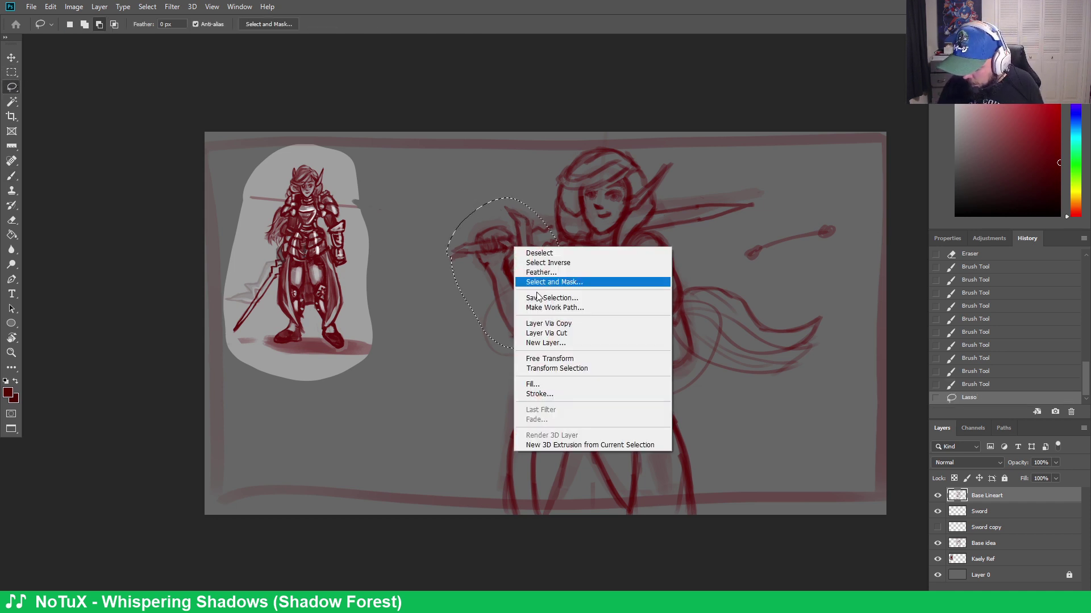
left_click(563, 359)
left_click_drag(447, 196, 456, 211)
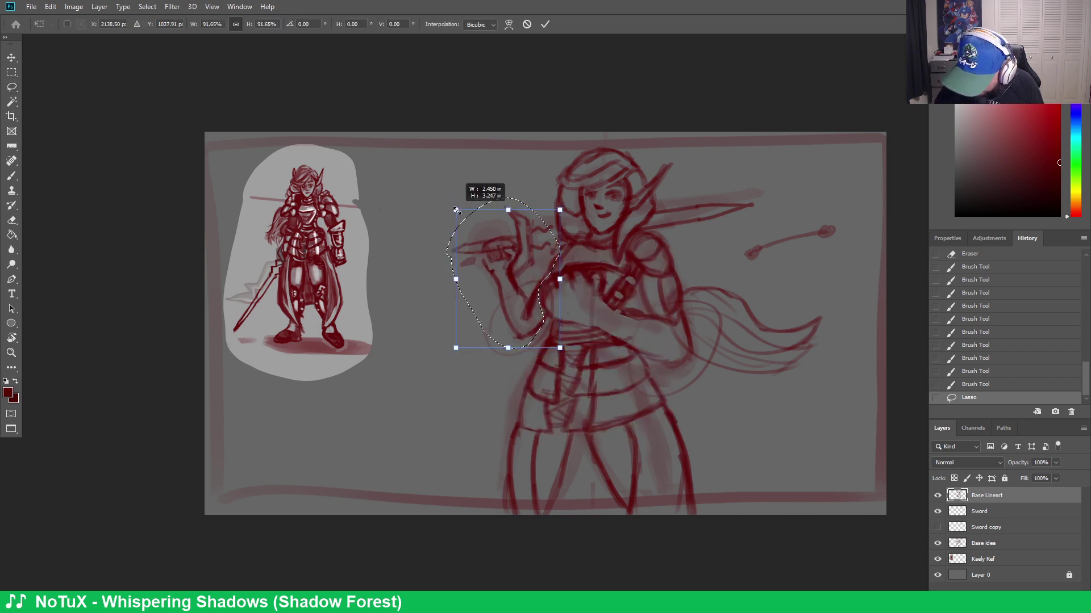
key("Return")
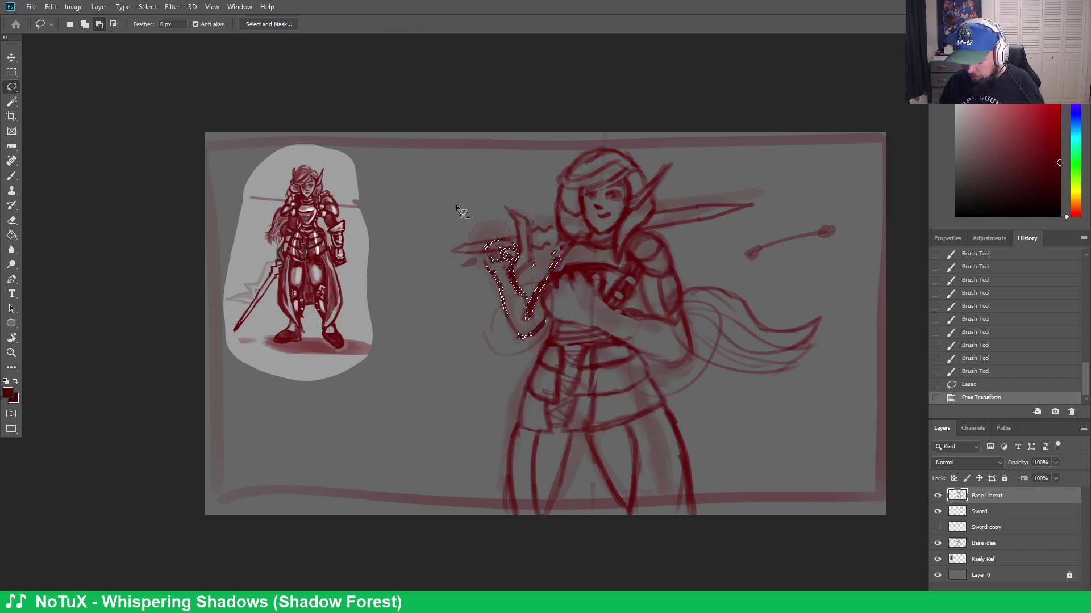
key("ctrl+d")
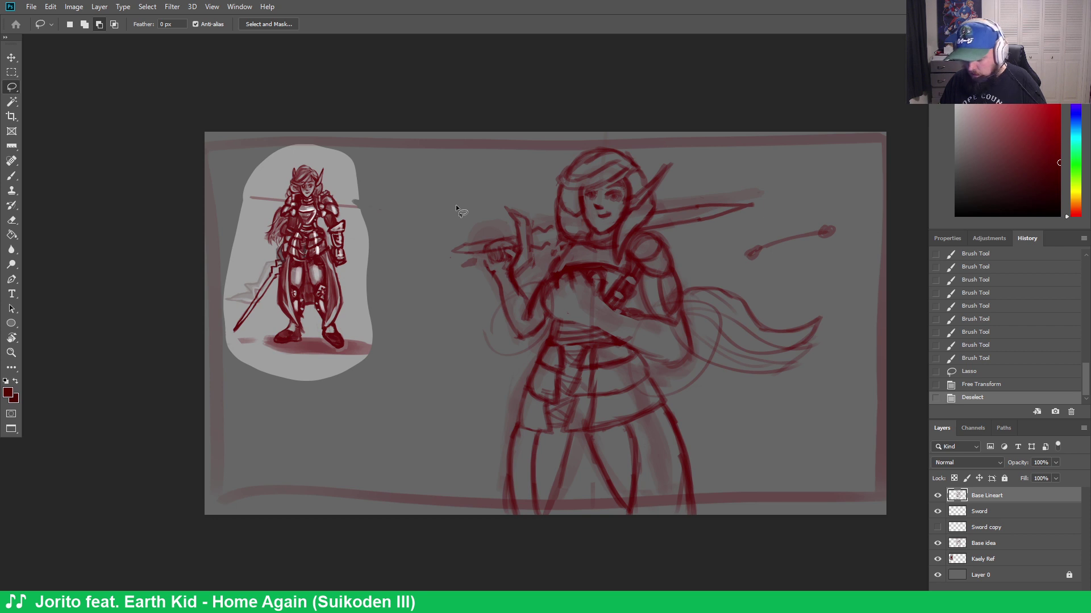
left_click(19, 56)
key("Right")
key("Right")
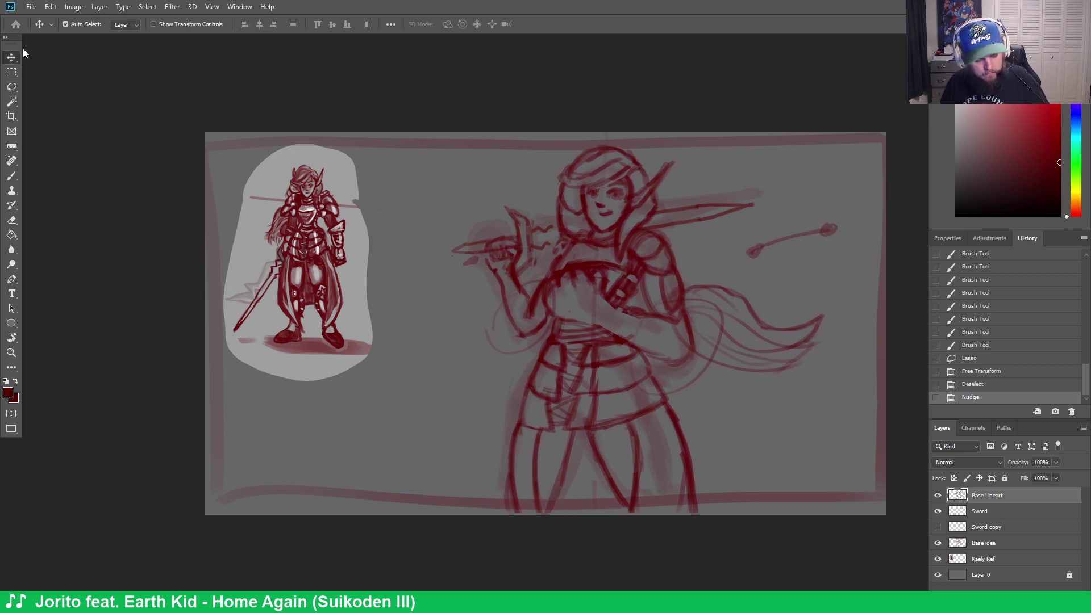
key("ctrl+z")
key("ctrl+z")
Nudge the selected raised forearm and fist slightly right and up to meet the sword grip, and deselect
key("Right")
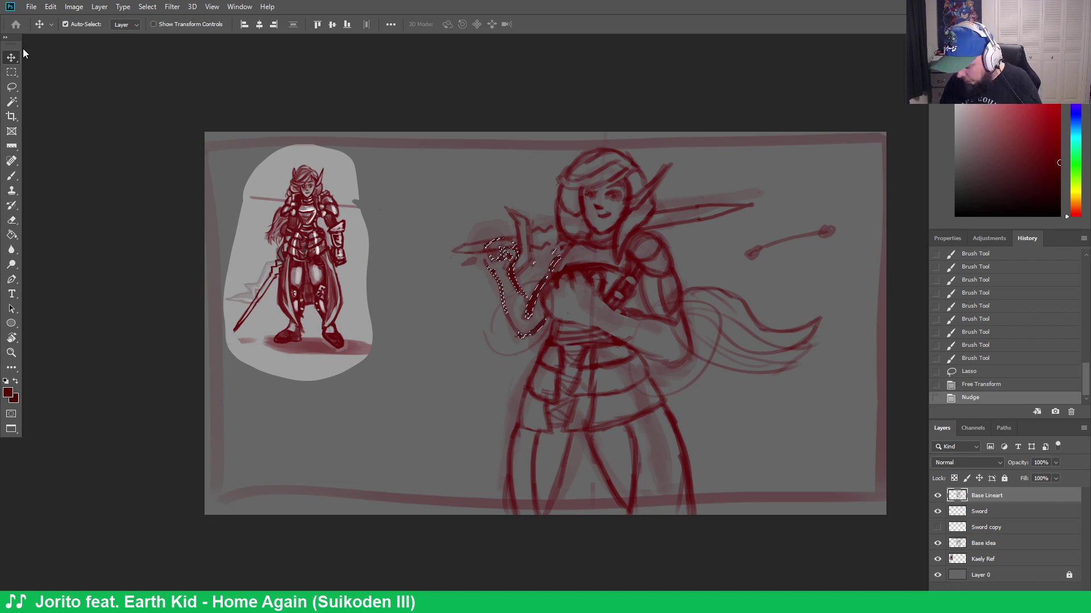
key("Up")
key("Up")
key("Up")
key("Up")
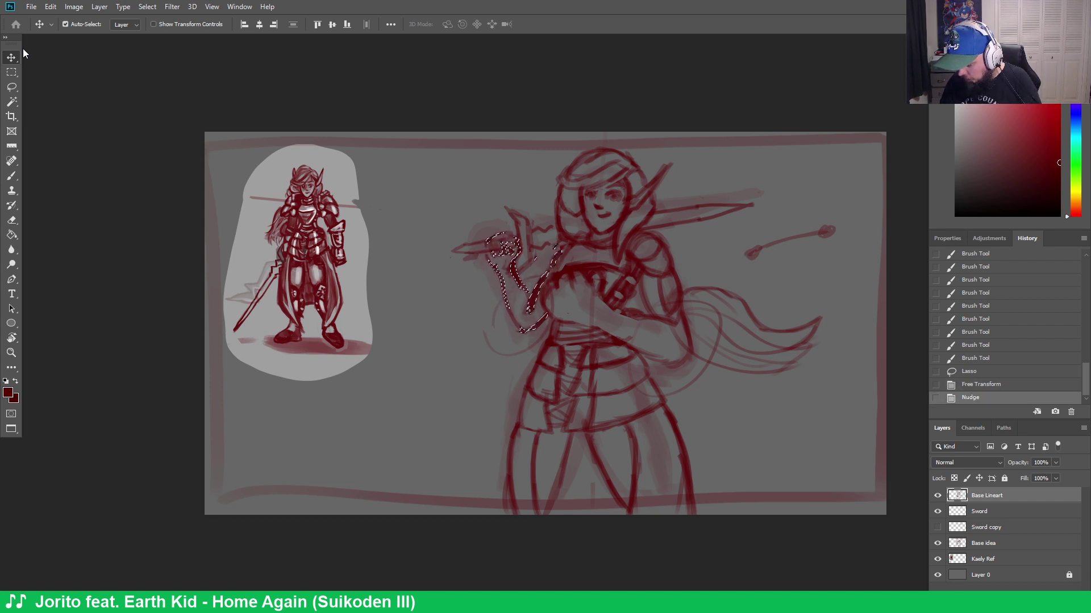
key("Up")
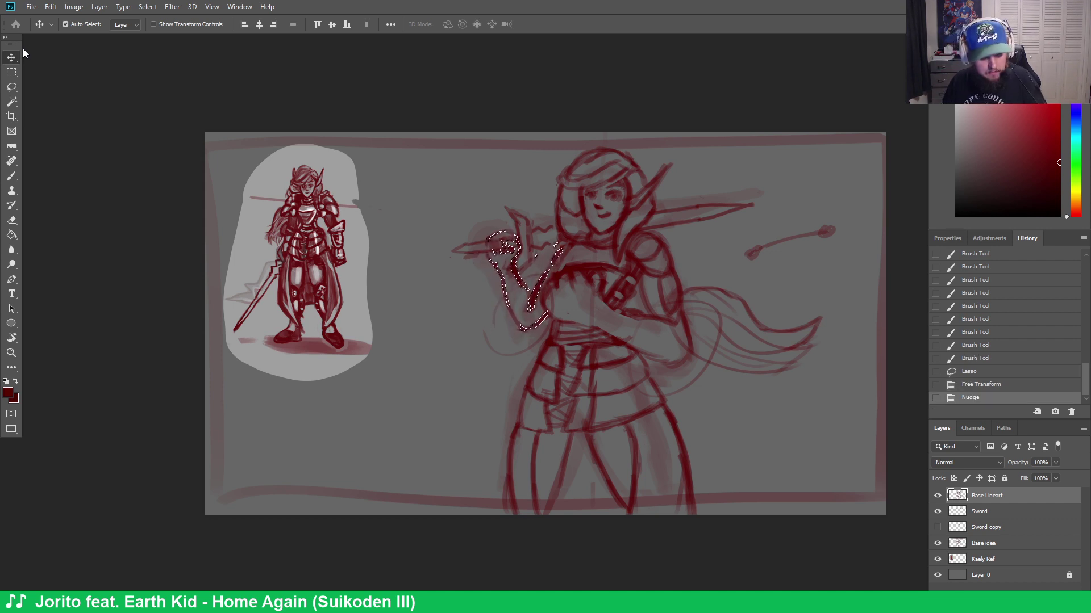
key("ctrl+d")
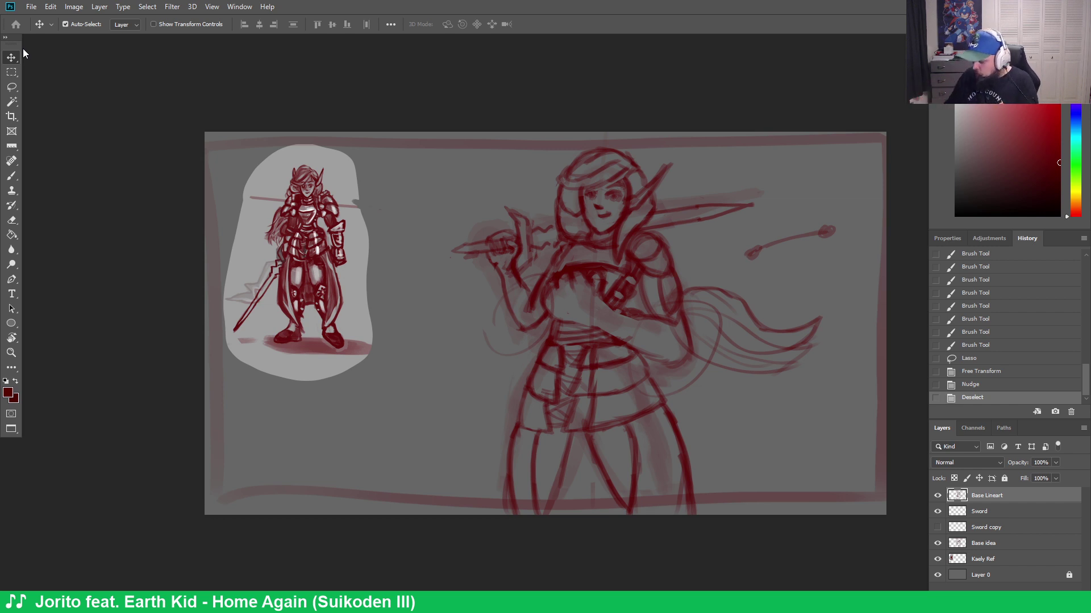
Lasso the entire sword on the Sword layer and scale it down proportionally to about 95% with Free Transform
left_click(1003, 511)
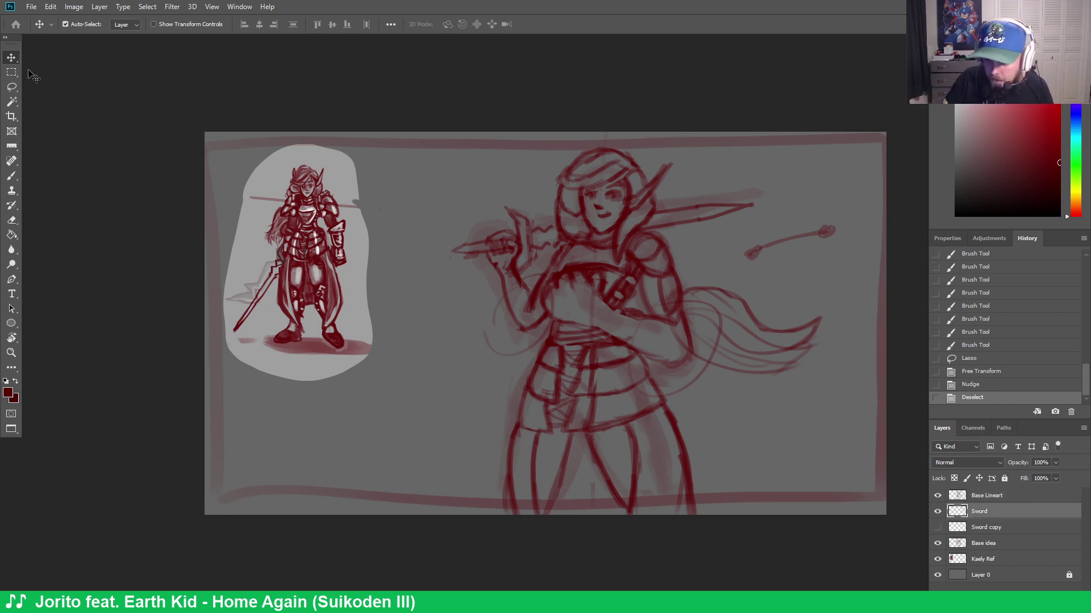
left_click(14, 85)
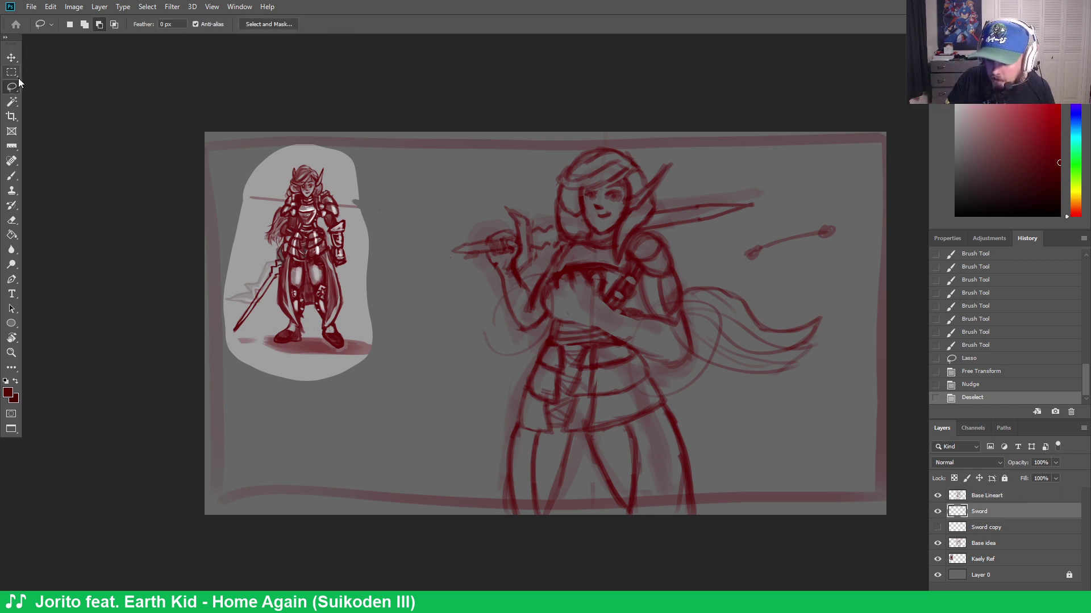
left_click(937, 511)
left_click(937, 511)
mouse_move(427, 253)
left_mouse_down()
mouse_move(498, 190)
mouse_move(573, 298)
mouse_move(432, 227)
left_mouse_up()
right_click(557, 230)
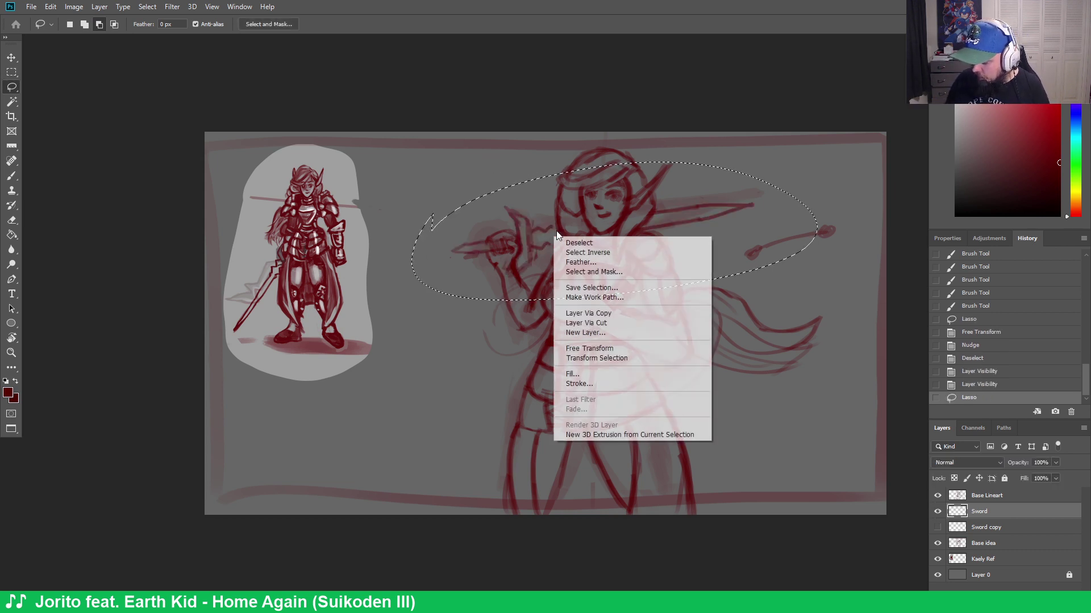
left_click(621, 348)
left_click_drag(817, 163, 797, 169)
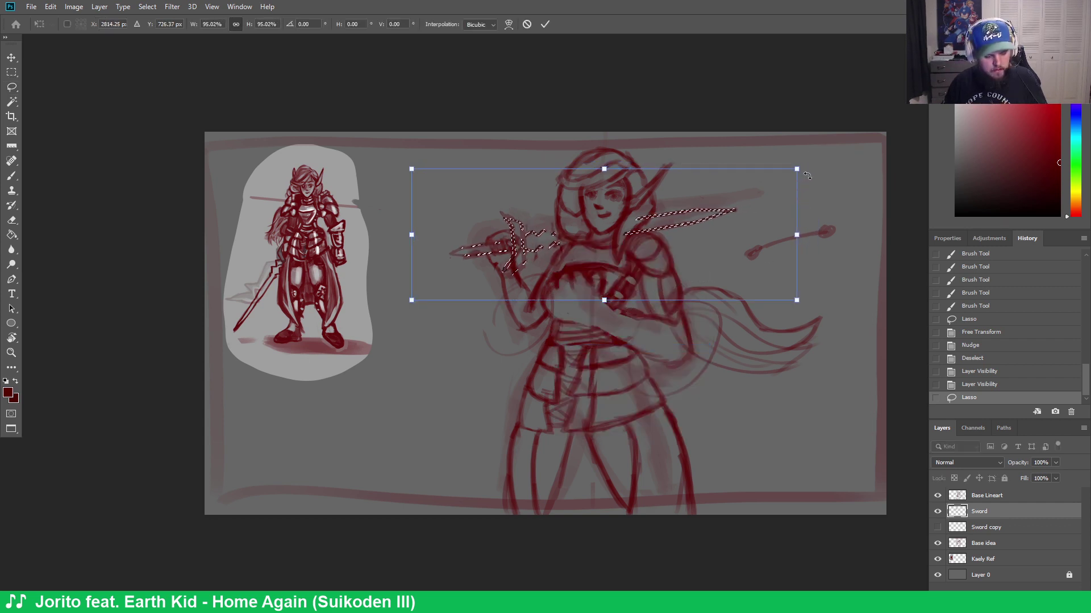
Shift the scaled sword about 48 px to the right so its grip sits in the fist, apply the transform and deselect
key("Right")
key("Right")
key("Right")
key("Right")
key("Right")
key("Right")
key("Right")
key("Right")
key("Right")
key("Right")
key("Right")
key("Right")
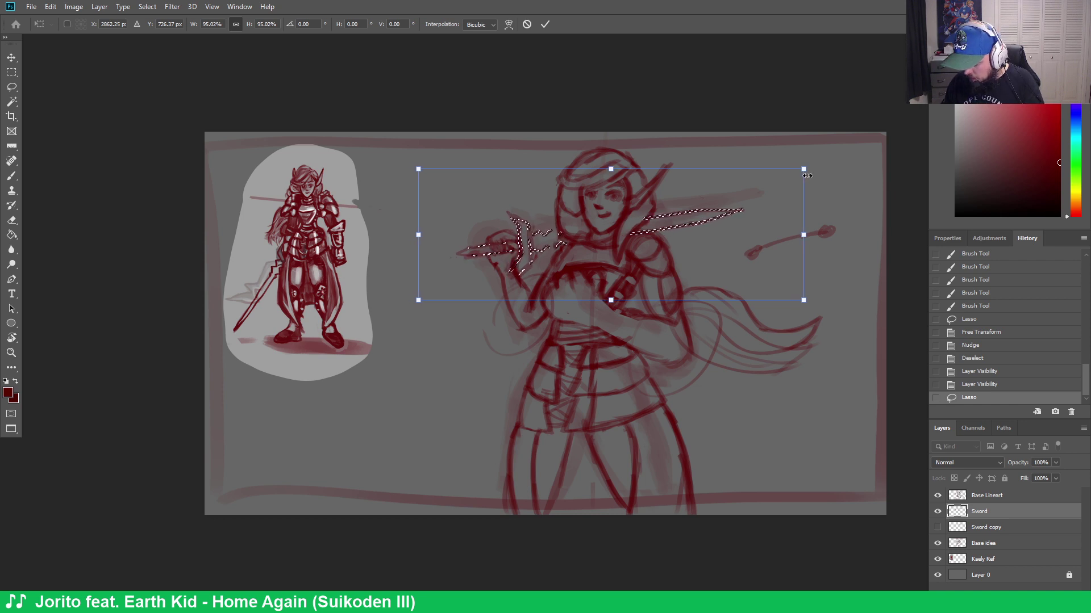
key("Return")
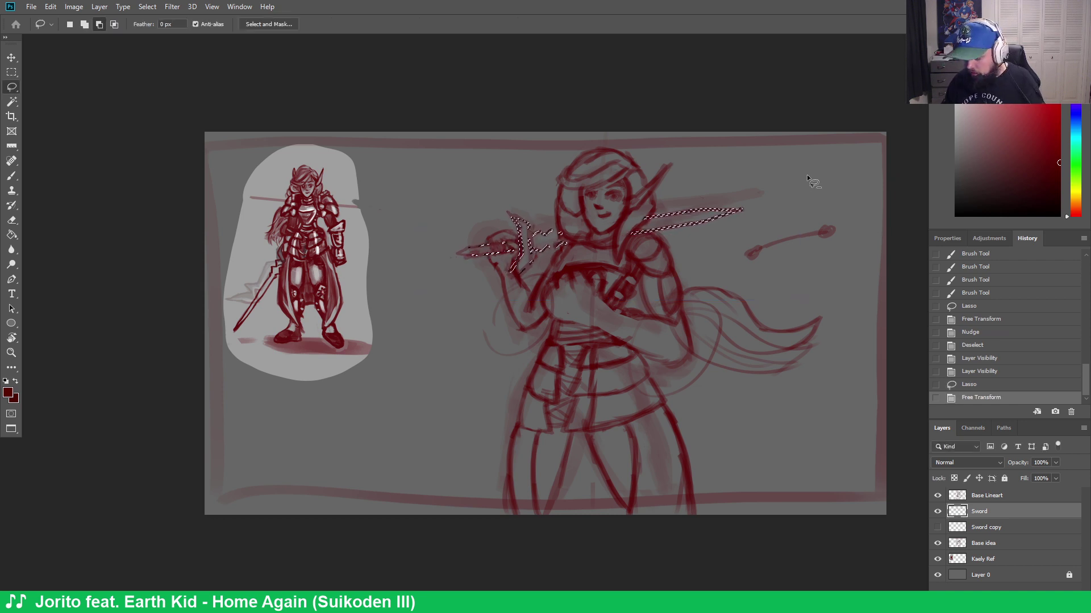
key("ctrl+d")
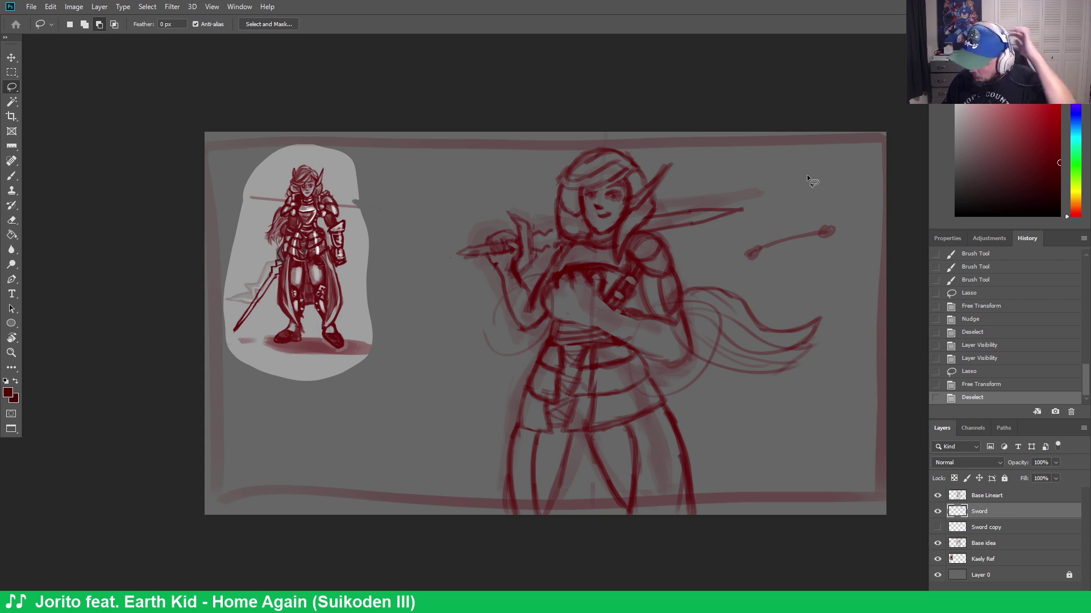
Redraw the wavy blade edge between the crossguard and the hair on the Sword layer with the brush
key("b")
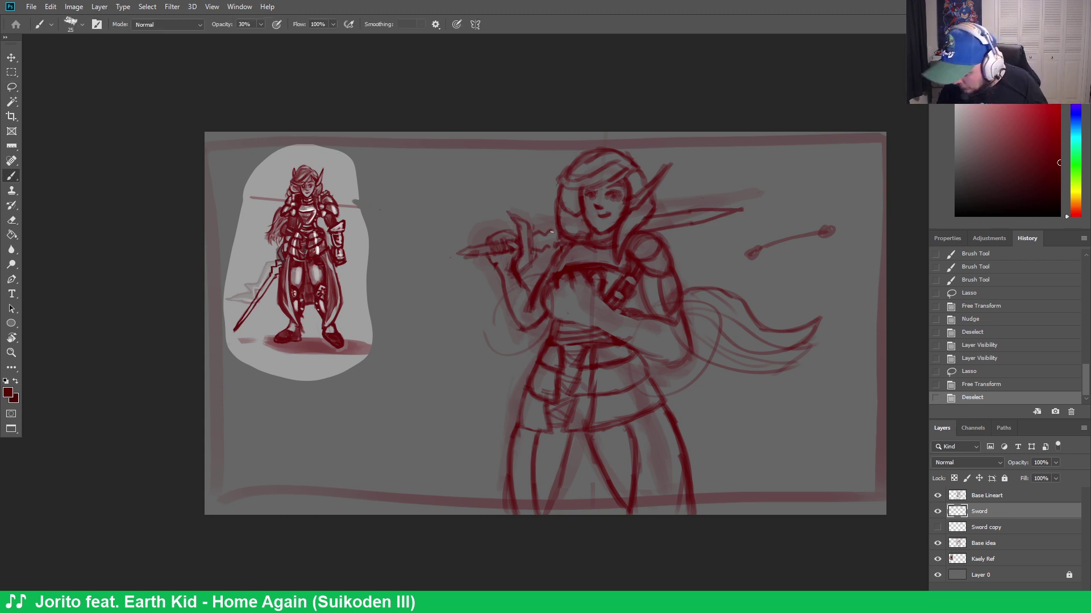
left_click_drag(552, 229, 549, 234)
left_click_drag(550, 233, 555, 245)
left_click_drag(555, 245, 550, 248)
Erase the stray strokes below the blade and around the upper chest, working on the Base Lineart layer
key("e")
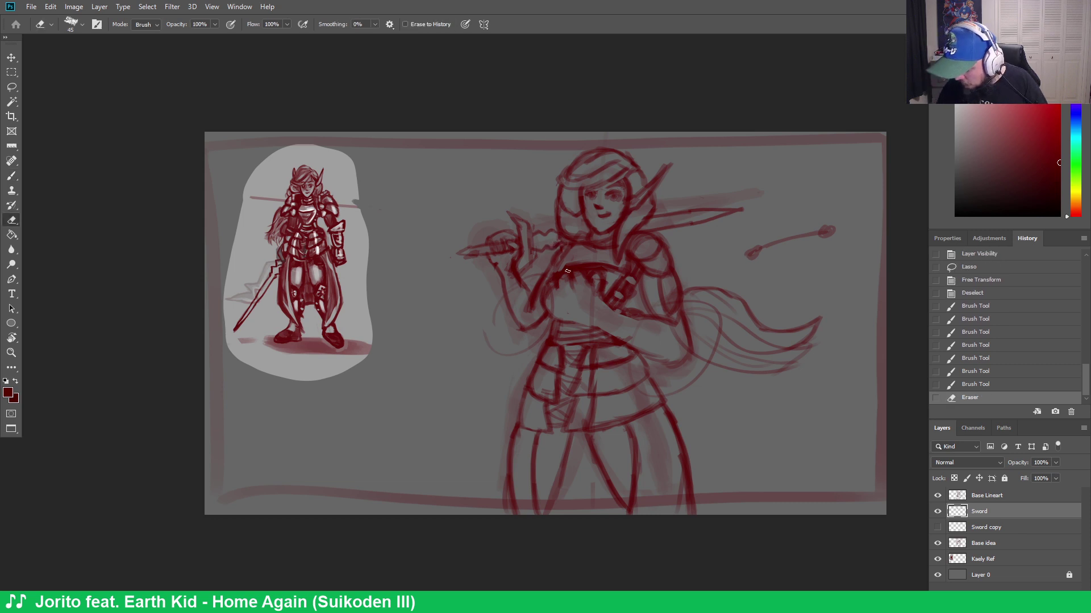
key("alt+bracketright")
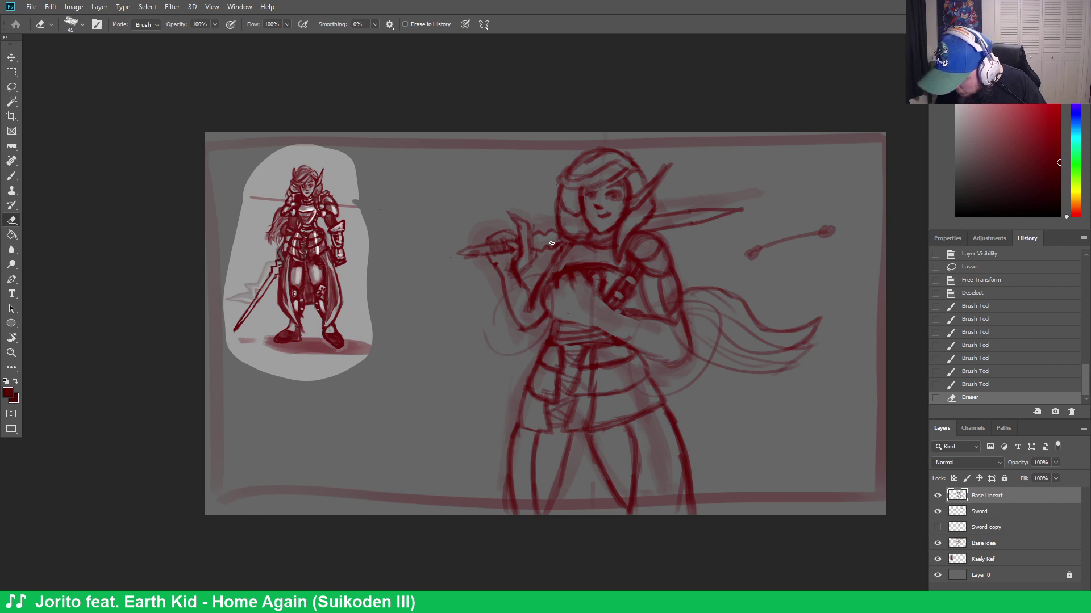
left_click_drag(559, 267, 564, 276)
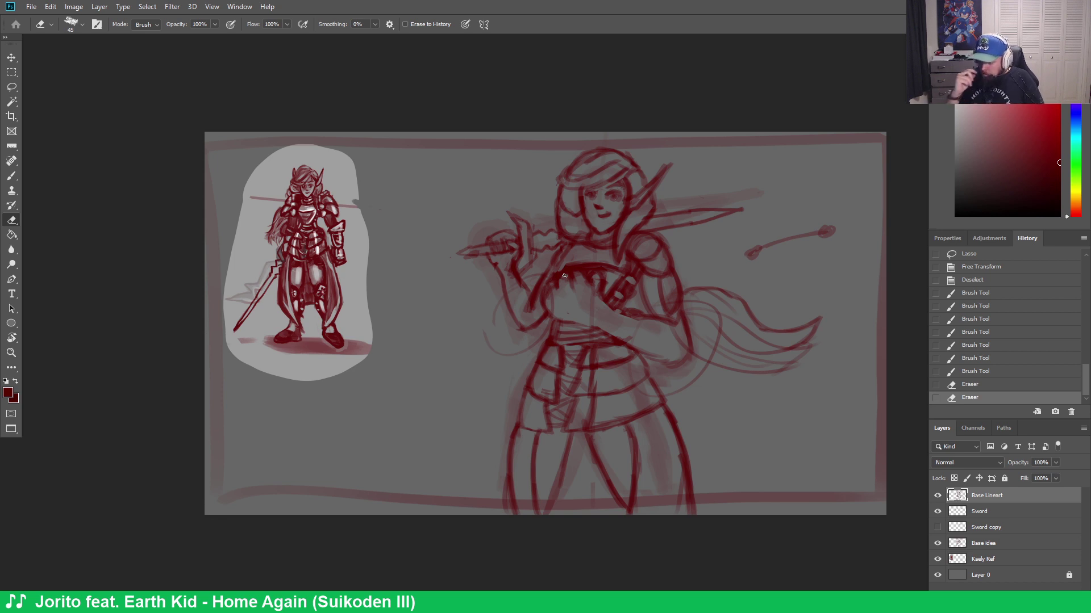
left_click_drag(564, 276, 571, 280)
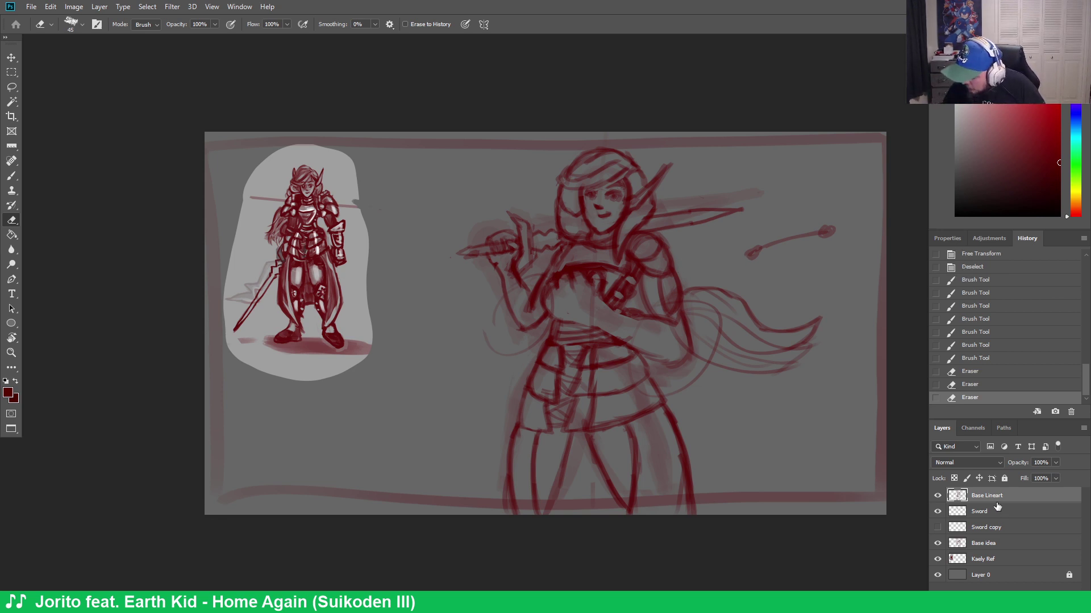
Brush in the outer contour of the shoulder and upper arm of the folded arm on the Base Lineart layer
key("b")
left_click_drag(665, 243, 684, 270)
mouse_move(679, 255)
left_mouse_down()
mouse_move(690, 278)
mouse_move(698, 262)
mouse_move(691, 284)
left_mouse_up()
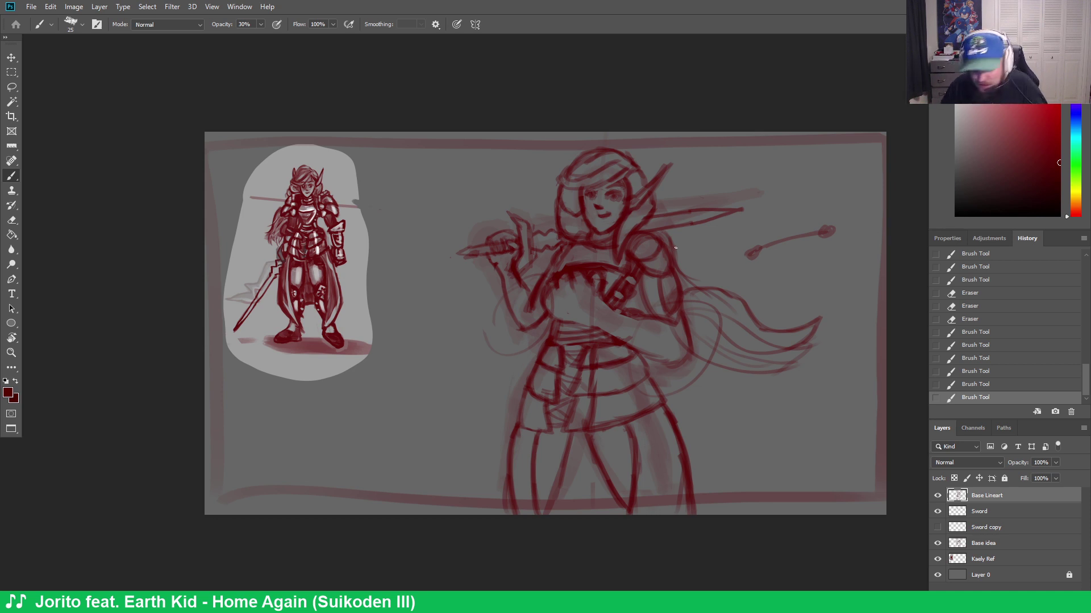
Erase the guide circles around both elbows and the slanted guide line with its end dots on the Base Lineart layer
key("e")
mouse_move(657, 310)
left_mouse_down()
mouse_move(642, 395)
mouse_move(671, 396)
mouse_move(705, 370)
mouse_move(686, 299)
left_mouse_up()
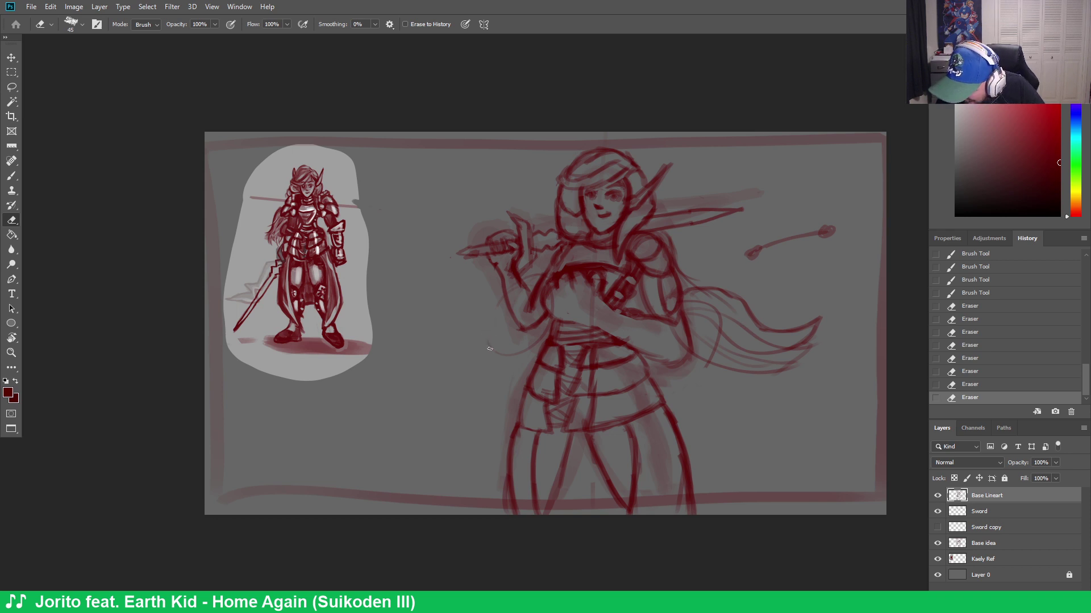
mouse_move(531, 328)
left_mouse_down()
mouse_move(504, 297)
mouse_move(542, 277)
left_mouse_up()
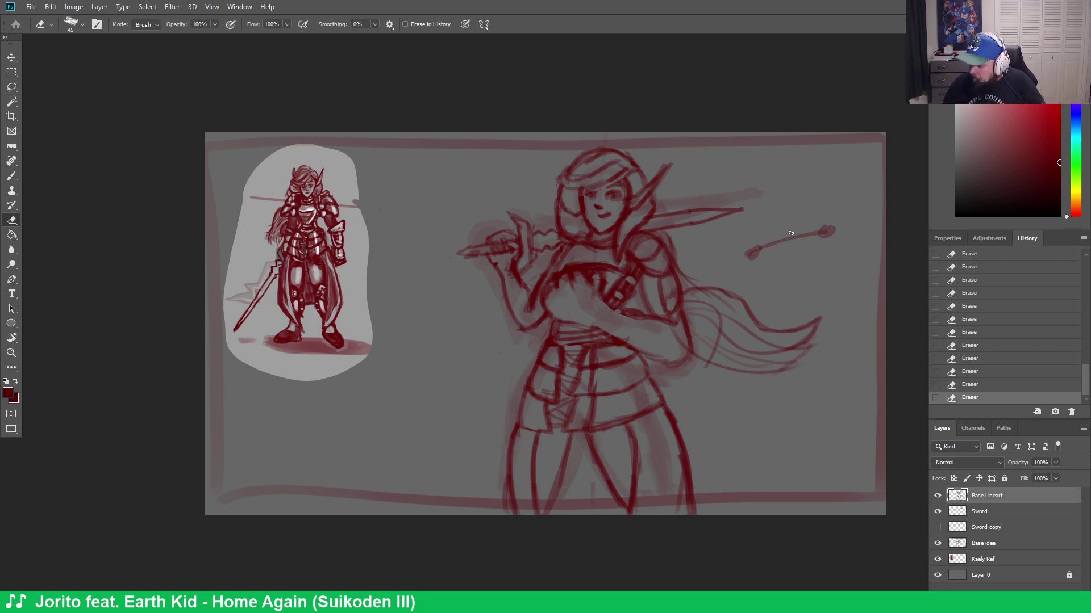
mouse_move(791, 233)
left_mouse_down()
mouse_move(814, 240)
mouse_move(833, 222)
mouse_move(810, 245)
mouse_move(833, 236)
mouse_move(759, 250)
mouse_move(771, 243)
mouse_move(752, 265)
left_mouse_up()
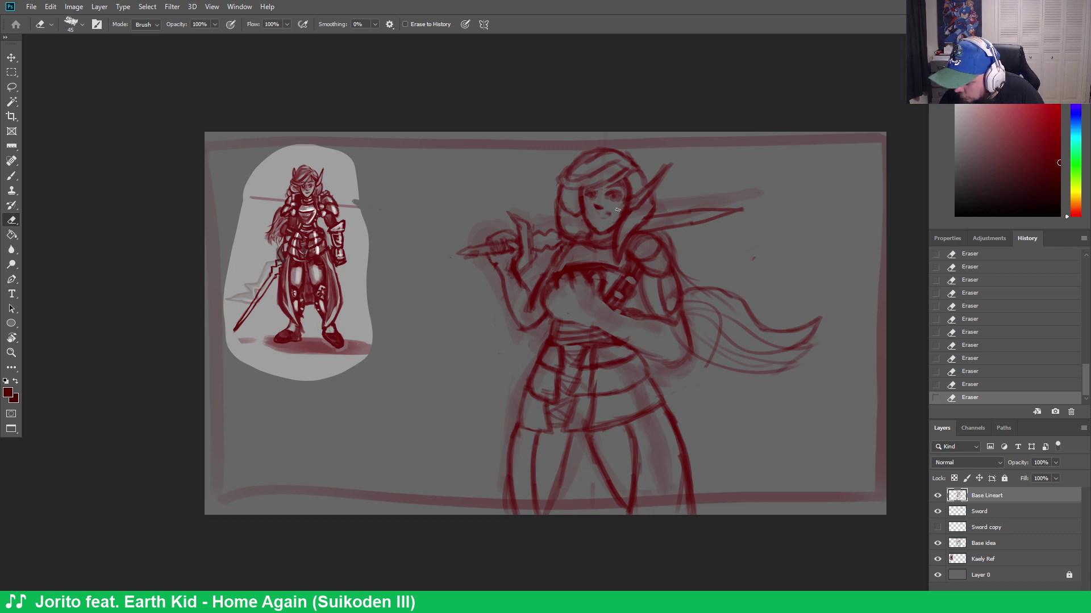
Redraw the character's mouth as a slight one-sided smile with the brush
key("b")
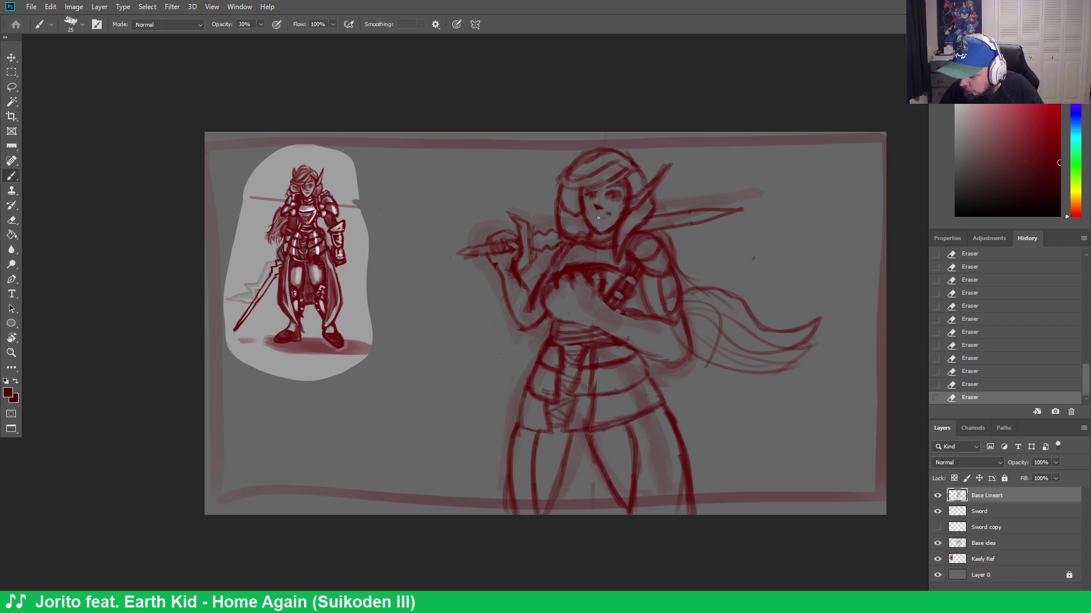
left_click_drag(594, 217, 607, 214)
left_click_drag(610, 212, 620, 210)
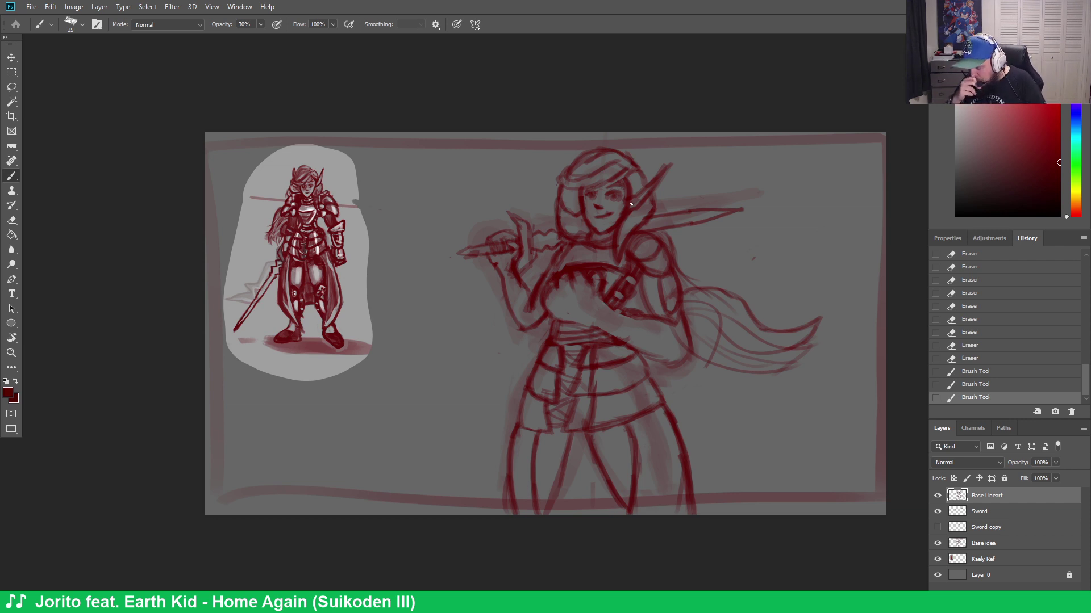
Erase parts of the long pointed ear and redraw it with cleaner, slimmer edges on the Base Lineart layer
key("e")
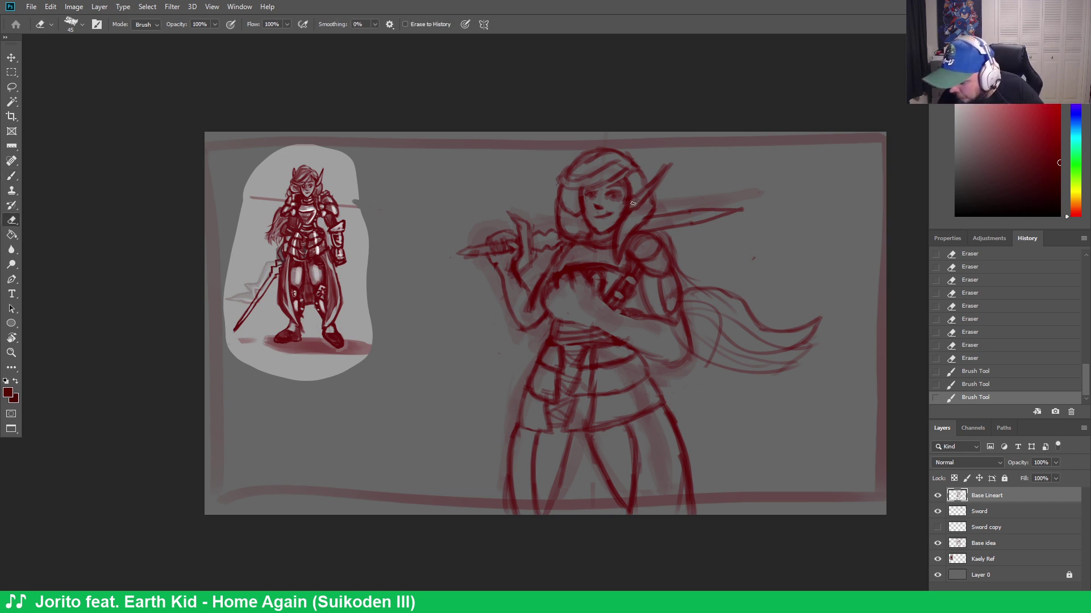
left_click_drag(632, 199, 636, 193)
mouse_move(635, 190)
left_mouse_down()
mouse_move(633, 176)
mouse_move(646, 183)
mouse_move(659, 171)
left_mouse_up()
key("b")
left_click_drag(655, 178, 662, 167)
key("e")
left_click_drag(665, 164, 654, 181)
mouse_move(659, 179)
left_mouse_down()
mouse_move(650, 193)
mouse_move(647, 162)
left_mouse_up()
key("b")
left_click_drag(645, 202, 662, 179)
mouse_move(659, 181)
left_mouse_down()
mouse_move(668, 169)
mouse_move(639, 214)
left_mouse_up()
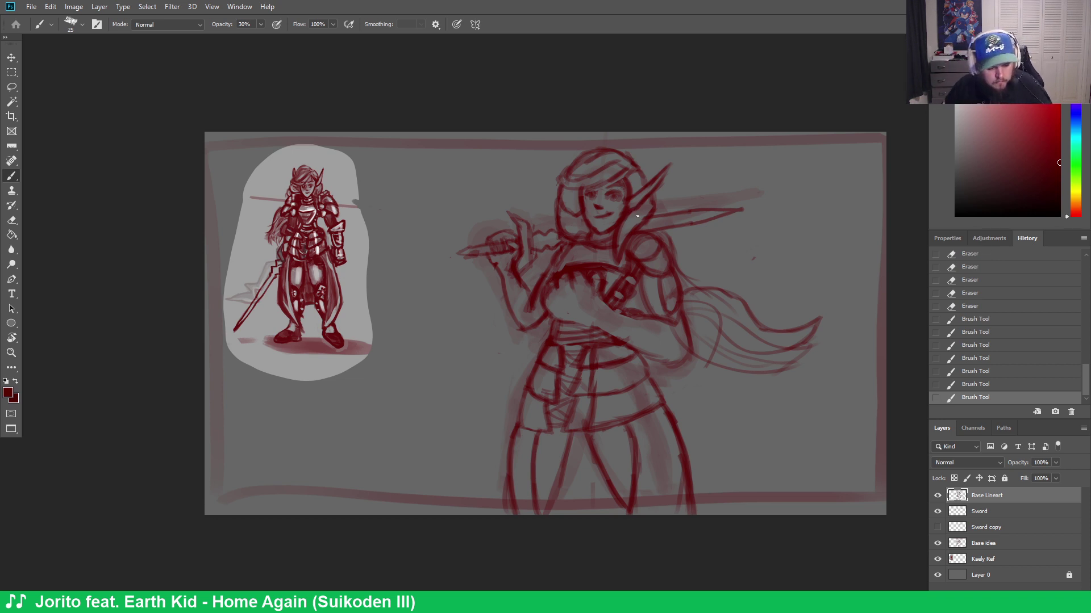
Erase excess lines in the hair above the forehead and redraw the hair's outline over the top of the head
key("e")
mouse_move(590, 181)
left_mouse_down()
mouse_move(561, 176)
mouse_move(574, 162)
left_mouse_up()
key("b")
left_click_drag(560, 177, 620, 149)
left_click_drag(613, 149, 633, 150)
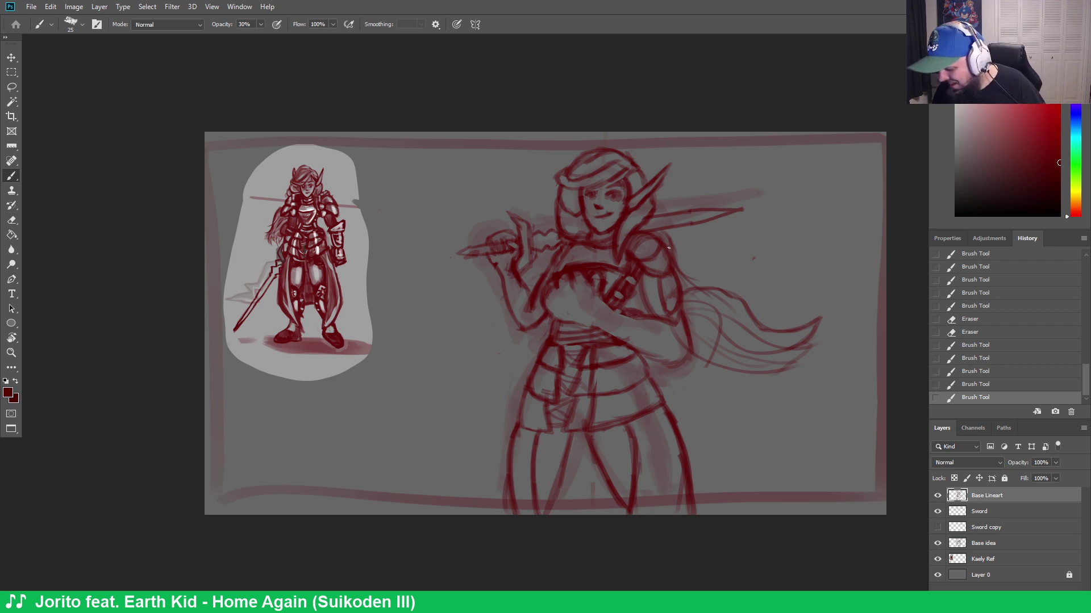
Enlarge the brush slightly and draw a pointed armor plate hanging from the folded arm's elbow on the Base Lineart layer
key("bracketright")
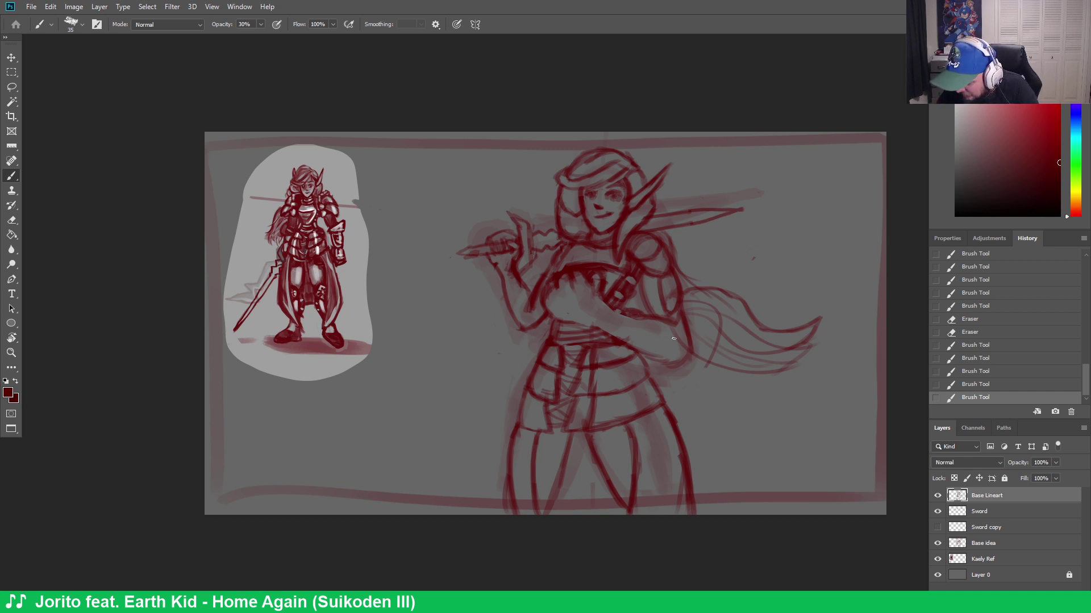
left_click_drag(674, 339, 679, 352)
left_click_drag(672, 325, 687, 352)
mouse_move(676, 329)
left_mouse_down()
mouse_move(691, 367)
mouse_move(688, 348)
left_mouse_up()
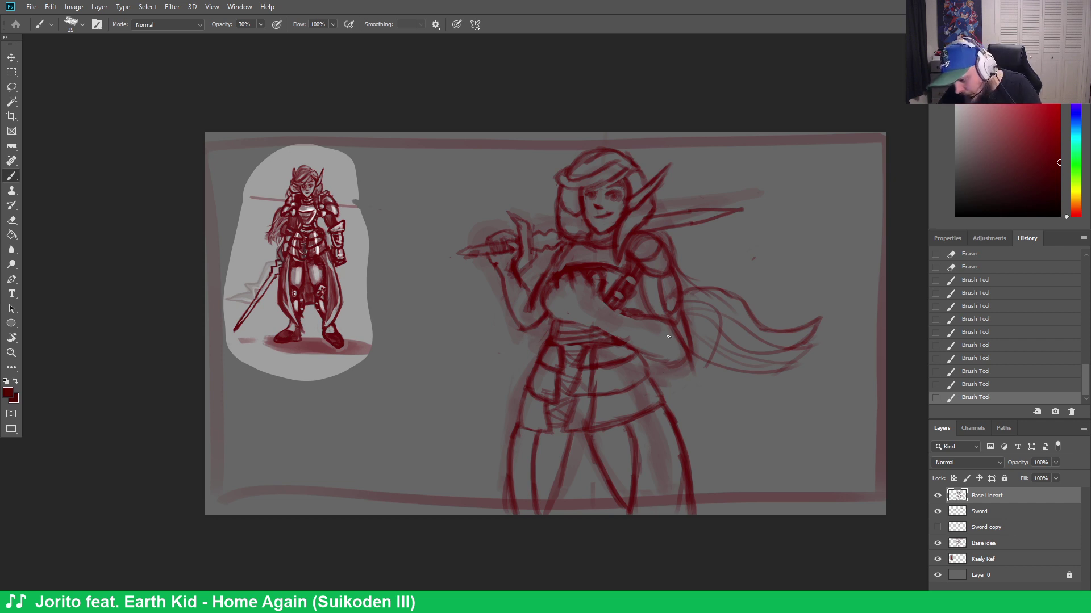
mouse_move(668, 325)
left_mouse_down()
mouse_move(661, 362)
mouse_move(702, 370)
mouse_move(701, 387)
mouse_move(667, 368)
mouse_move(696, 382)
left_mouse_up()
left_click_drag(684, 335, 664, 374)
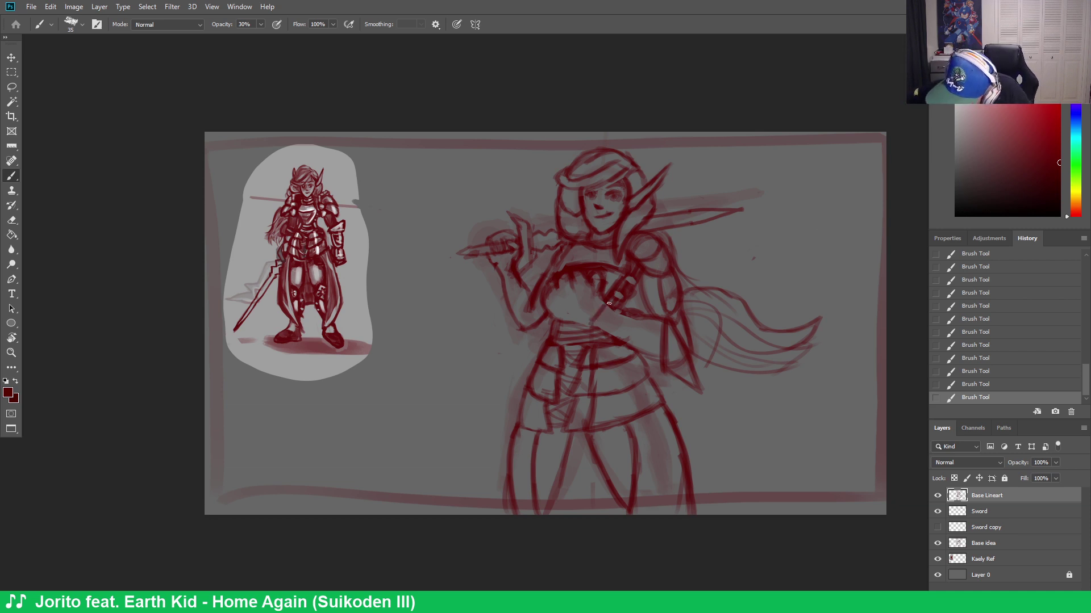
Draw the folded forearm's outline and elbow-side edge with the brush on the Base Lineart layer
key("r")
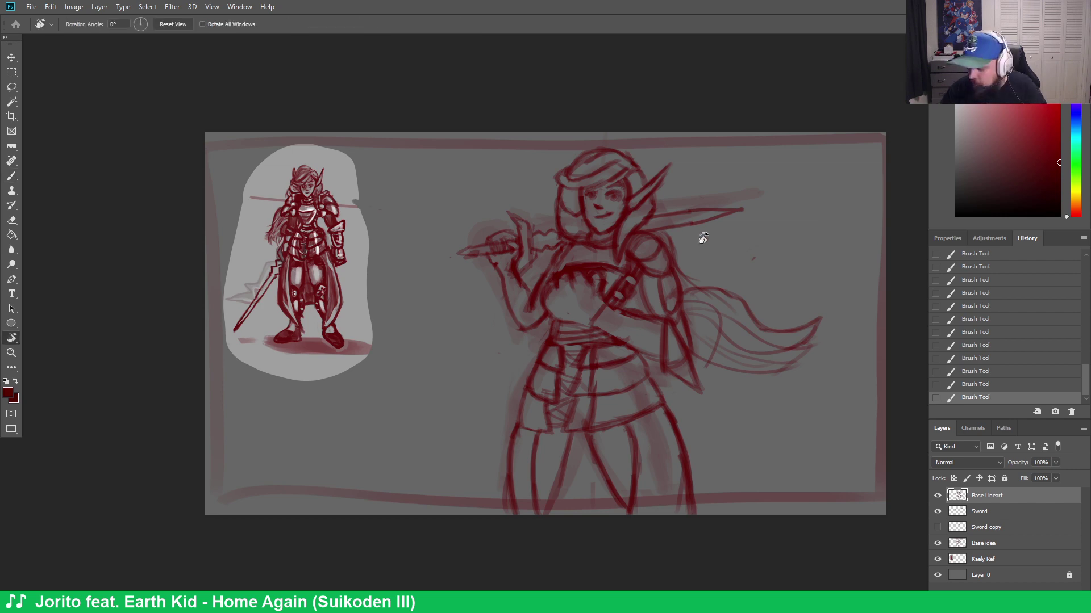
mouse_move(699, 237)
left_mouse_down()
mouse_move(731, 273)
mouse_move(611, 457)
left_mouse_up()
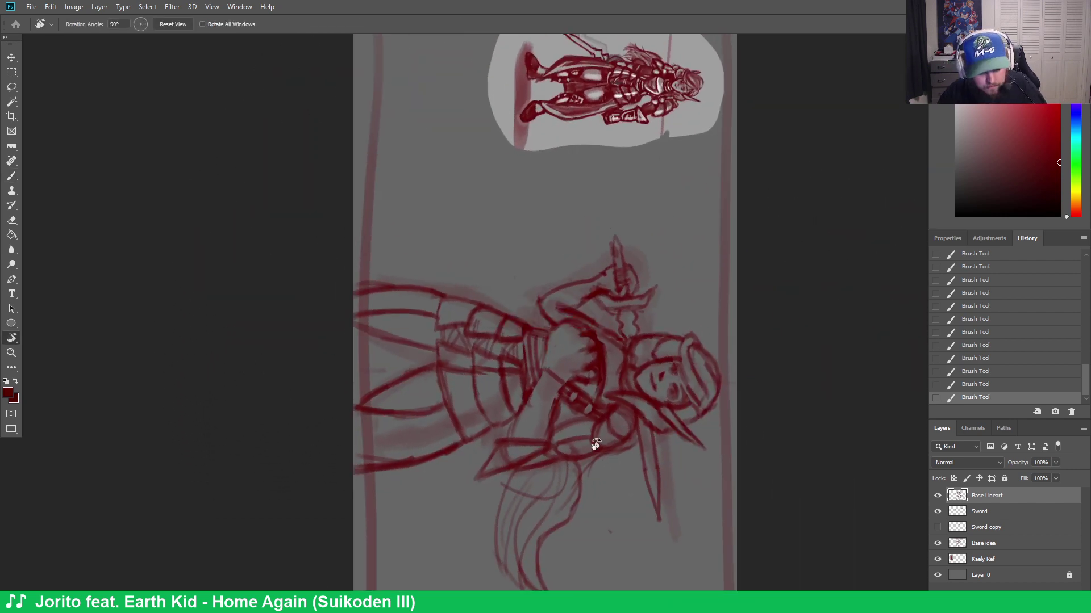
key("b")
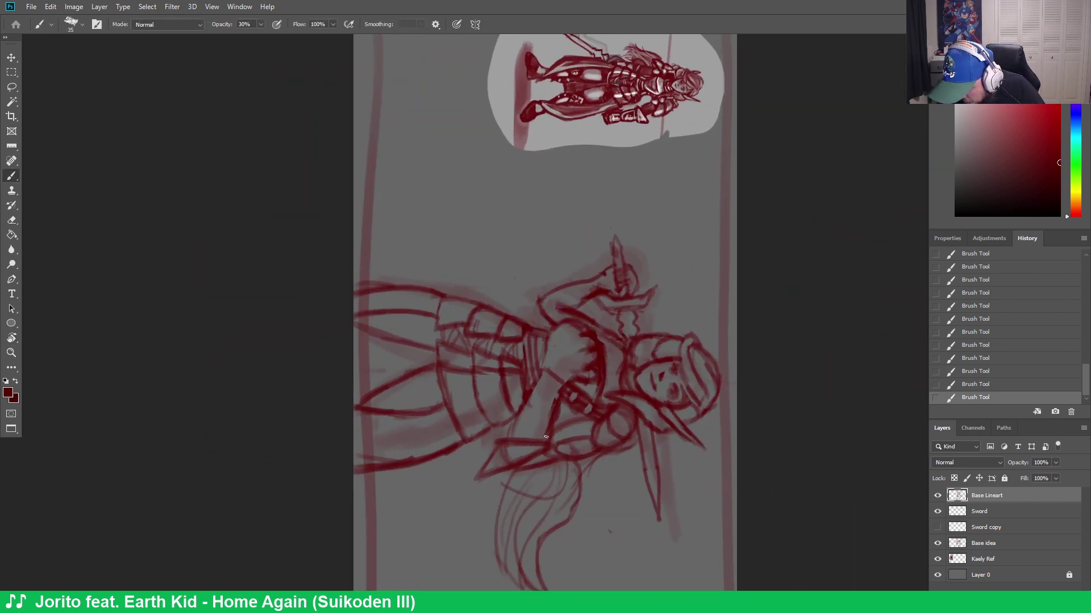
left_click_drag(542, 370, 517, 419)
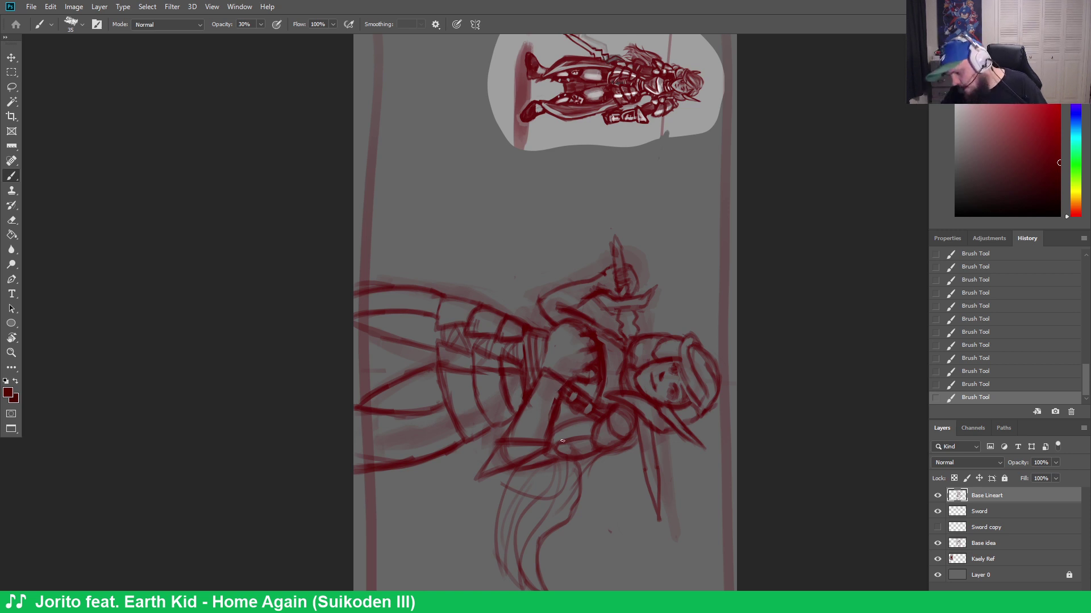
key("r")
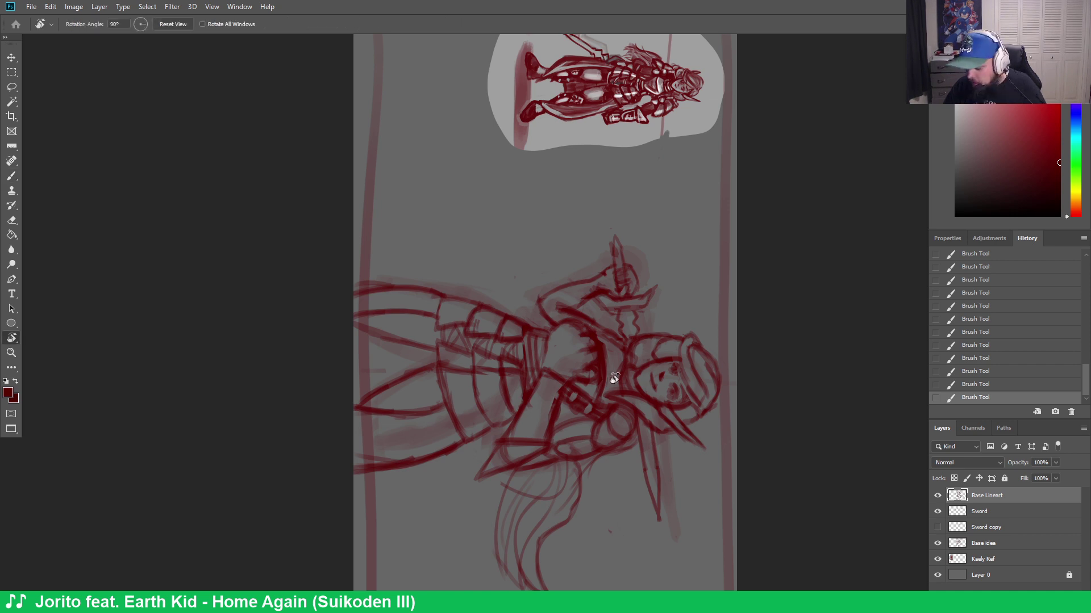
mouse_move(615, 378)
left_mouse_down()
mouse_move(750, 302)
mouse_move(751, 188)
left_mouse_up()
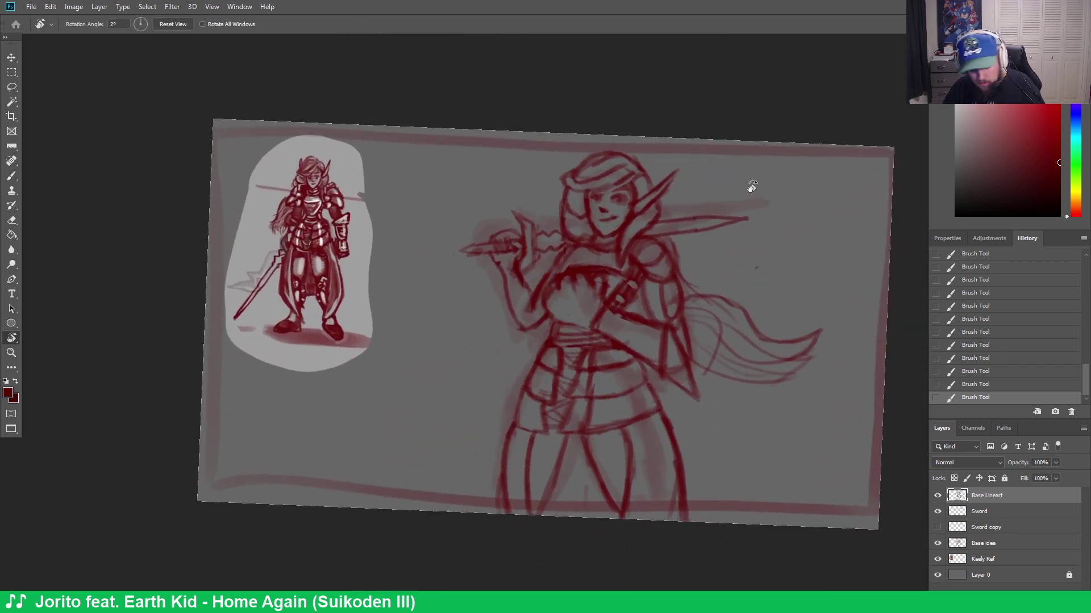
key("b")
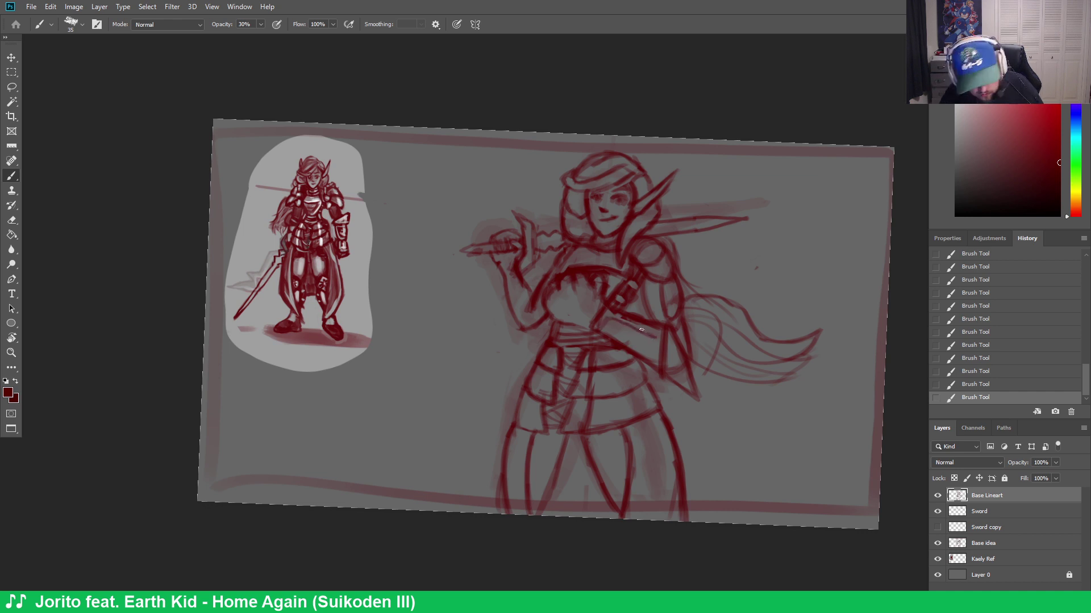
Compare the folded forearm with and without the last five brush strokes
key("ctrl+z")
key("ctrl+z")
key("ctrl+z")
key("ctrl+z")
key("ctrl+z")
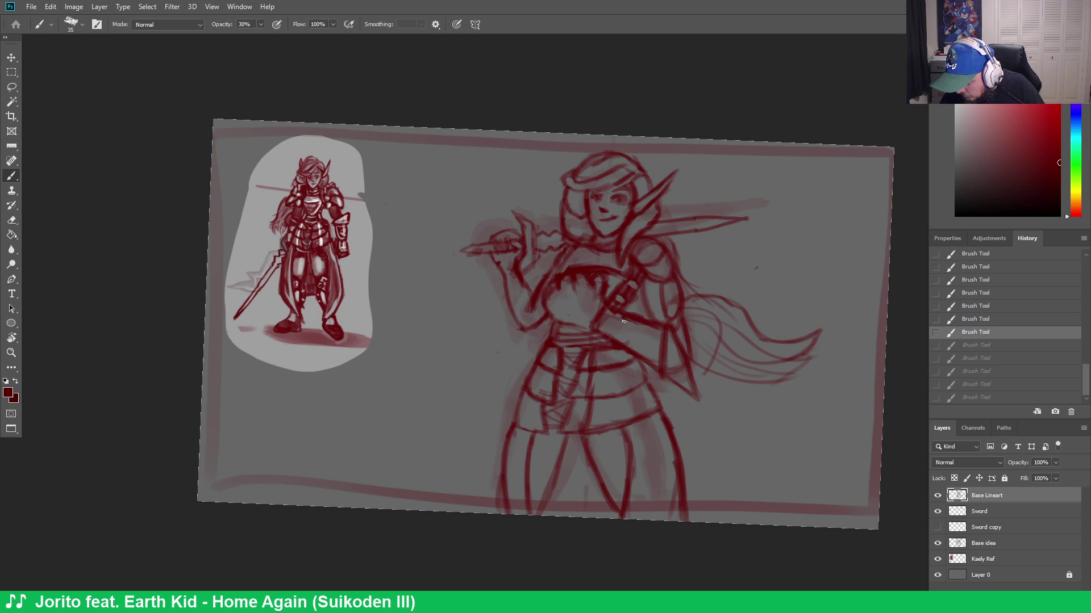
key("ctrl+shift+z")
key("ctrl+shift+z")
key("ctrl+shift+z")
key("ctrl+shift+z")
key("ctrl+shift+z")
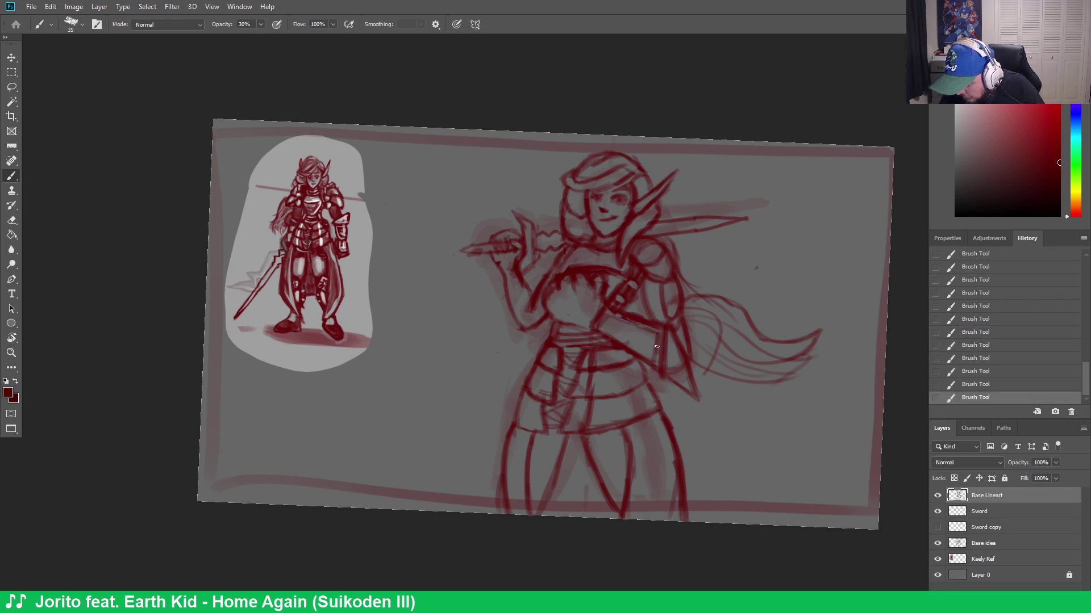
Reduce the eraser size to 25 and trim the lines along the folded forearm's upper edge and elbow end
key("e")
left_click_drag(660, 334, 661, 347)
key("ctrl+z")
key("ctrl+z")
key("bracketleft")
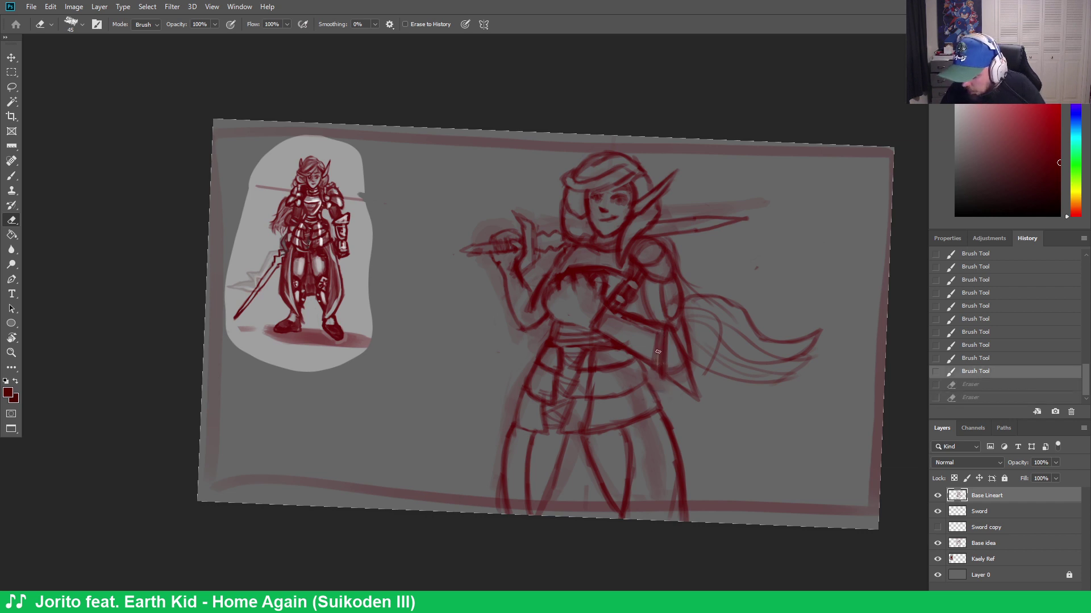
key("bracketleft")
key("ctrl+shift+z")
key("ctrl+shift+z")
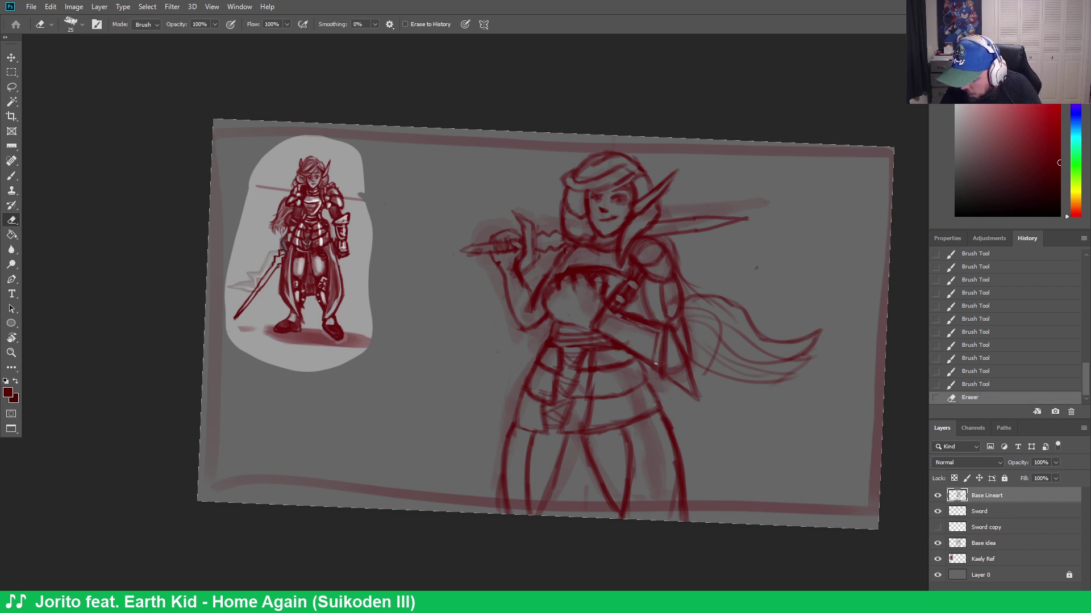
left_click_drag(636, 323, 611, 316)
left_click_drag(613, 317, 621, 316)
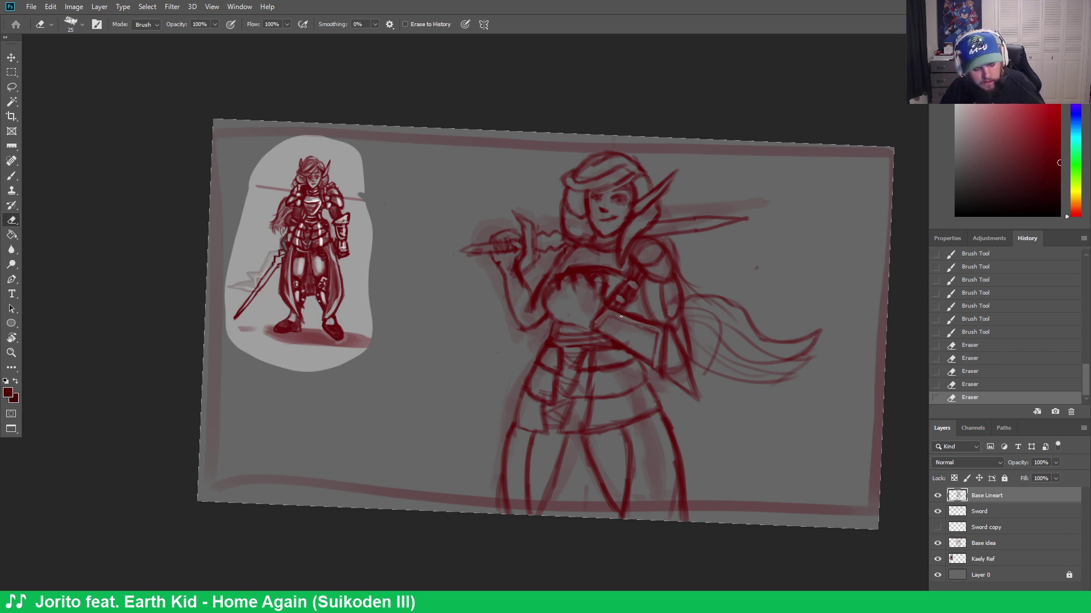
Reduce the brush size to 25 and draw an inner border line along the forearm guard's upper edge and elbow end
key("b")
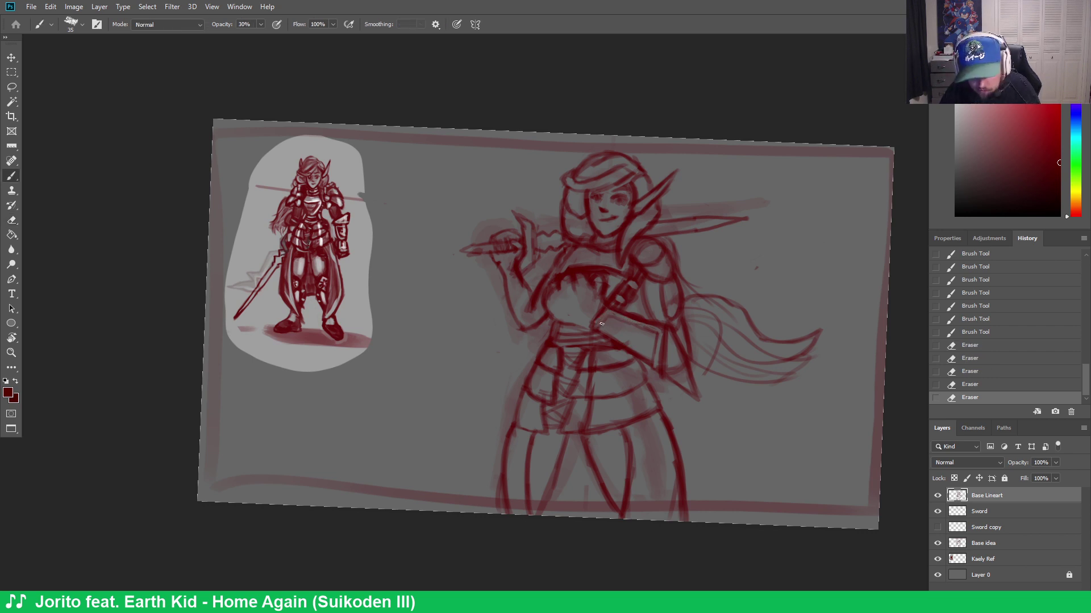
key("bracketleft")
left_click(603, 320)
left_click_drag(605, 320, 652, 330)
mouse_move(652, 330)
left_mouse_down()
mouse_move(664, 331)
mouse_move(651, 358)
left_mouse_up()
left_click_drag(654, 338, 653, 362)
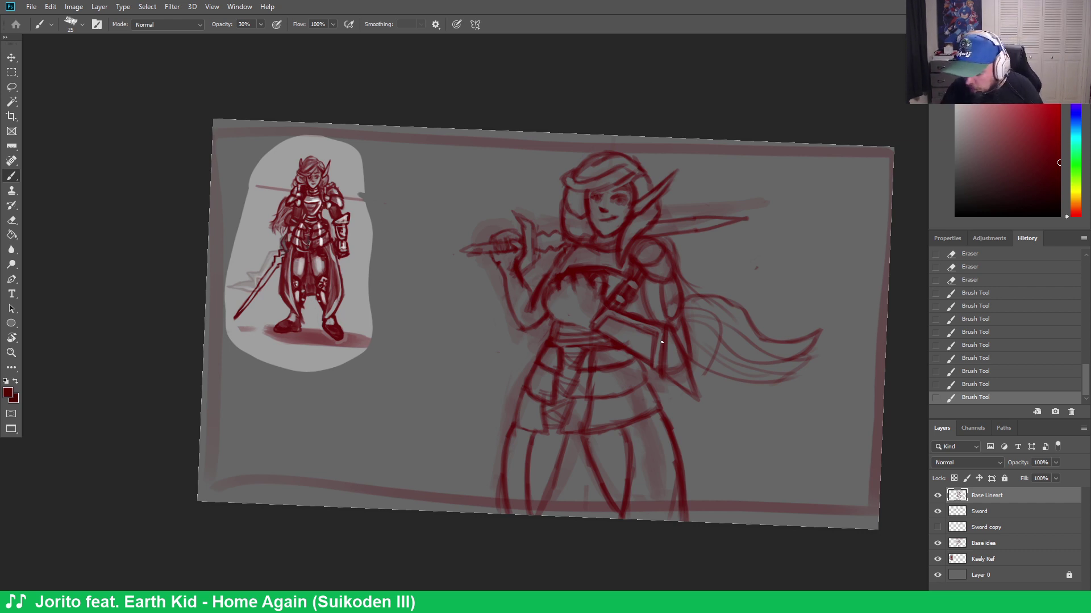
Erase excess line thickness along the upper edge of the folded forearm's armor
key("e")
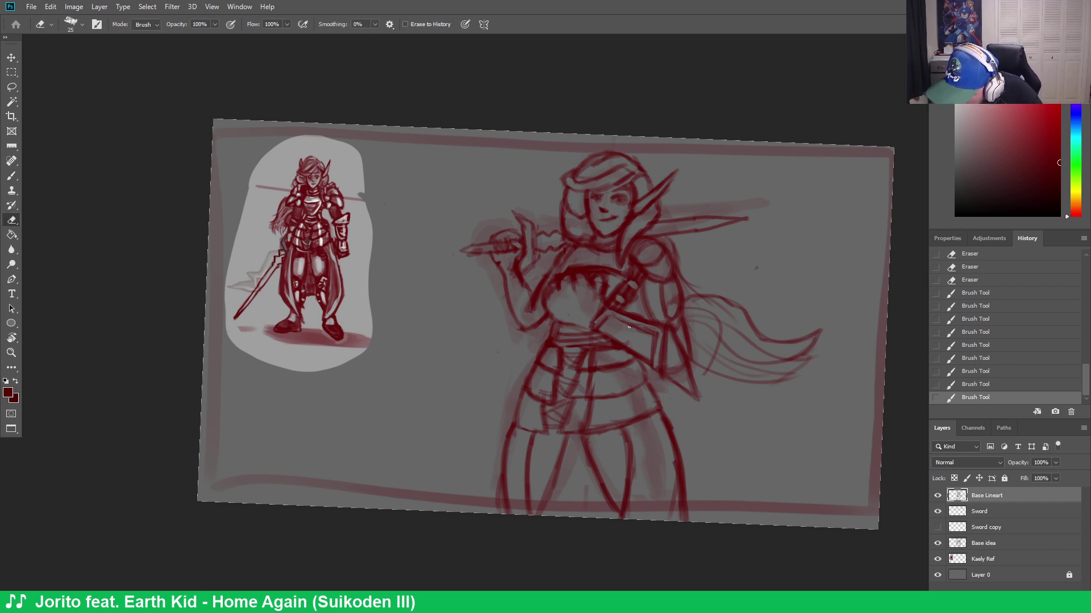
left_click_drag(625, 319, 642, 327)
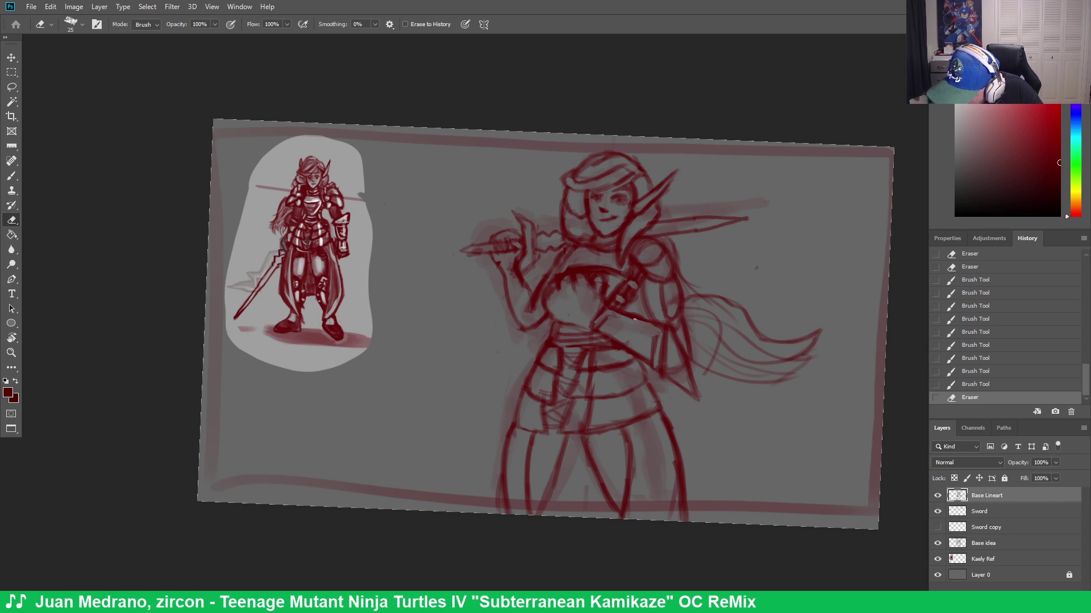
left_click_drag(654, 327, 625, 321)
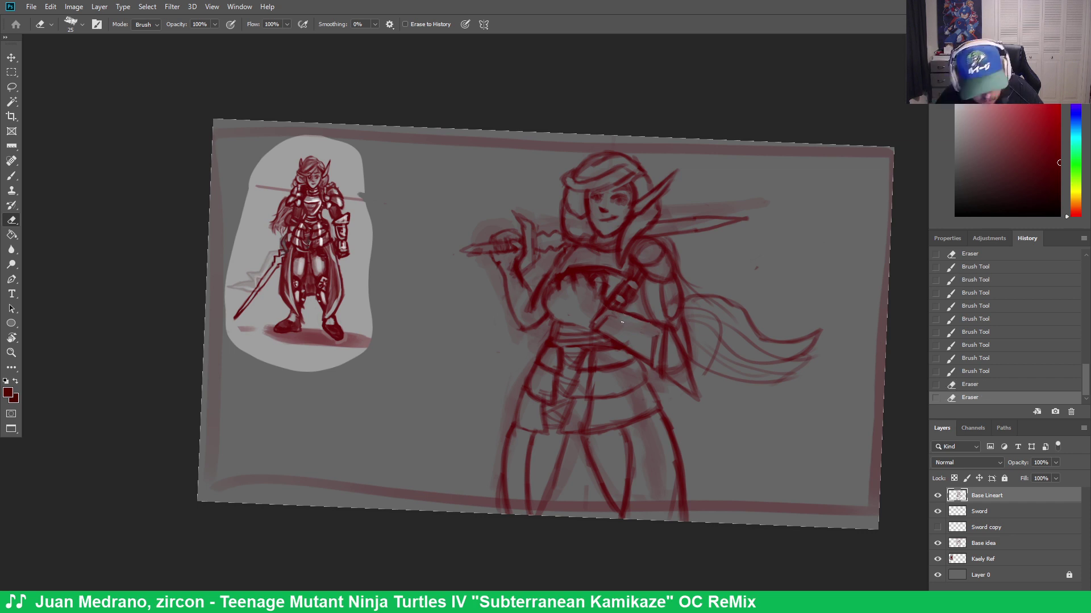
Darken the upper edge of the armored forearm across the waist with brush strokes on the Base Lineart layer
key("b")
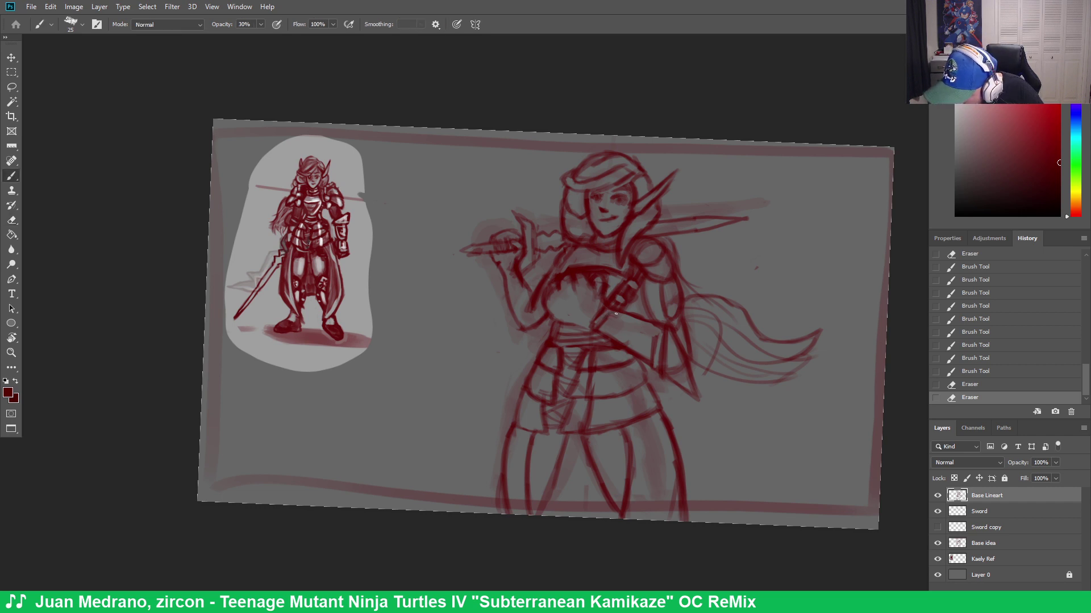
left_click(615, 313)
left_click(617, 312)
left_click_drag(617, 313, 640, 323)
left_click_drag(640, 323, 646, 325)
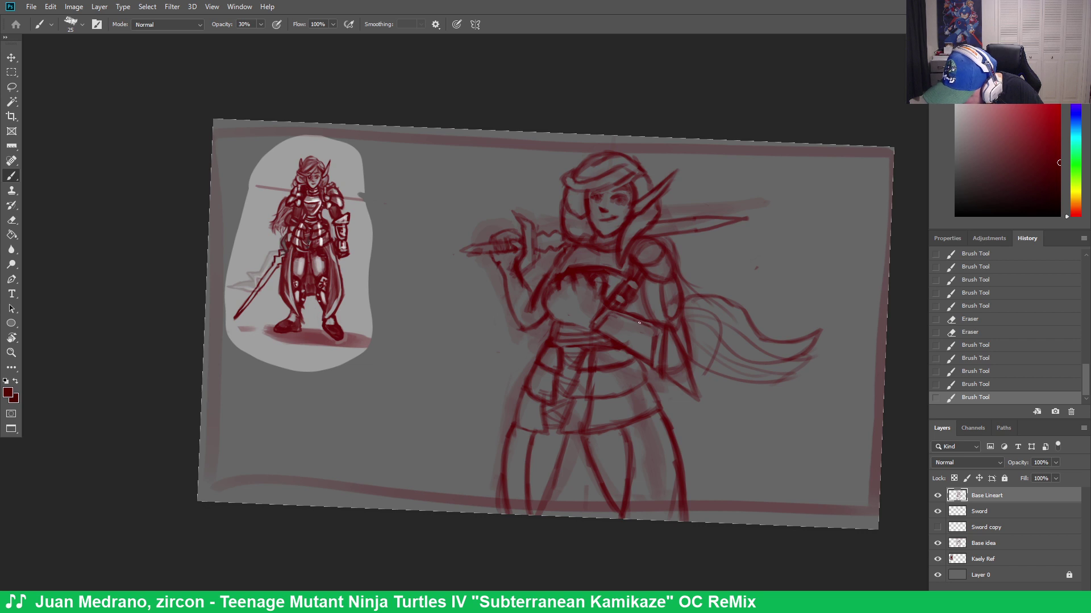
left_click(618, 314)
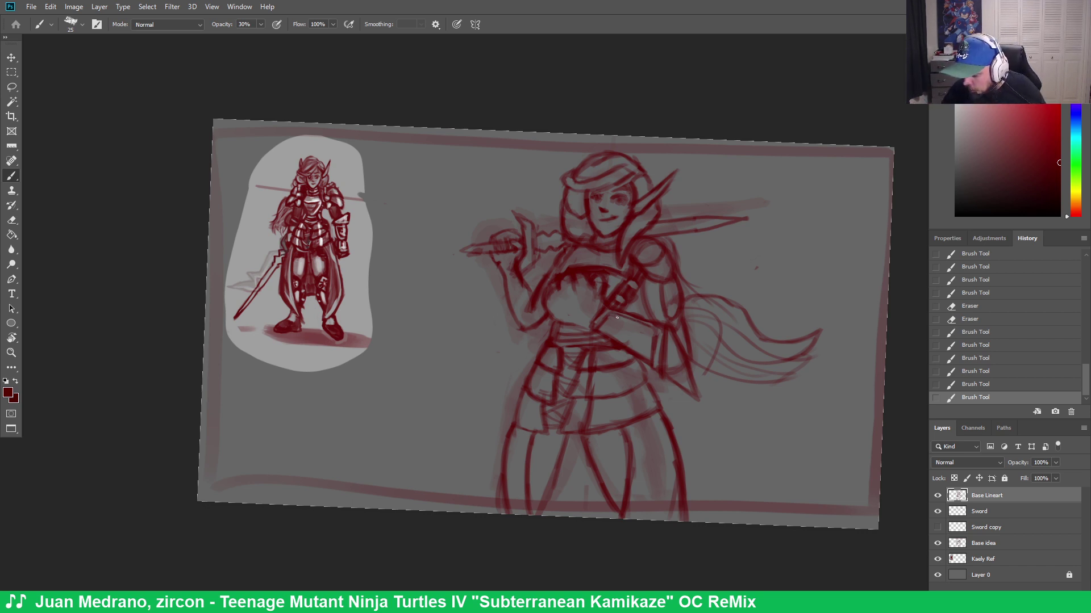
Clean up the forearm guard's upper edge between wrist and elbow by erasing rough lines and redrawing the contour
key("e")
mouse_move(618, 316)
left_mouse_down()
mouse_move(631, 319)
mouse_move(607, 317)
left_mouse_up()
key("b")
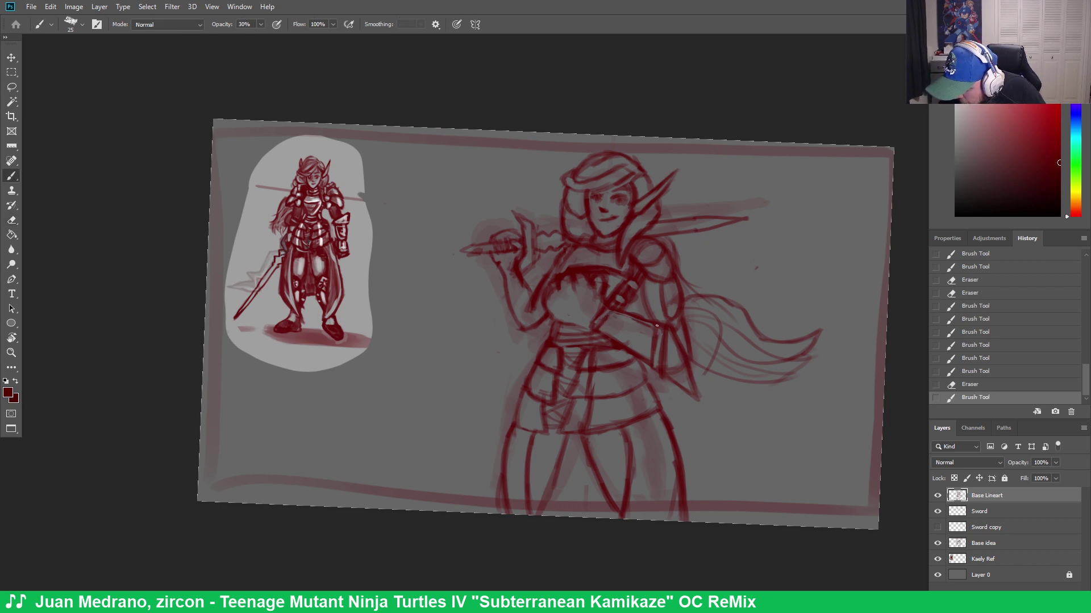
left_click_drag(631, 317, 658, 330)
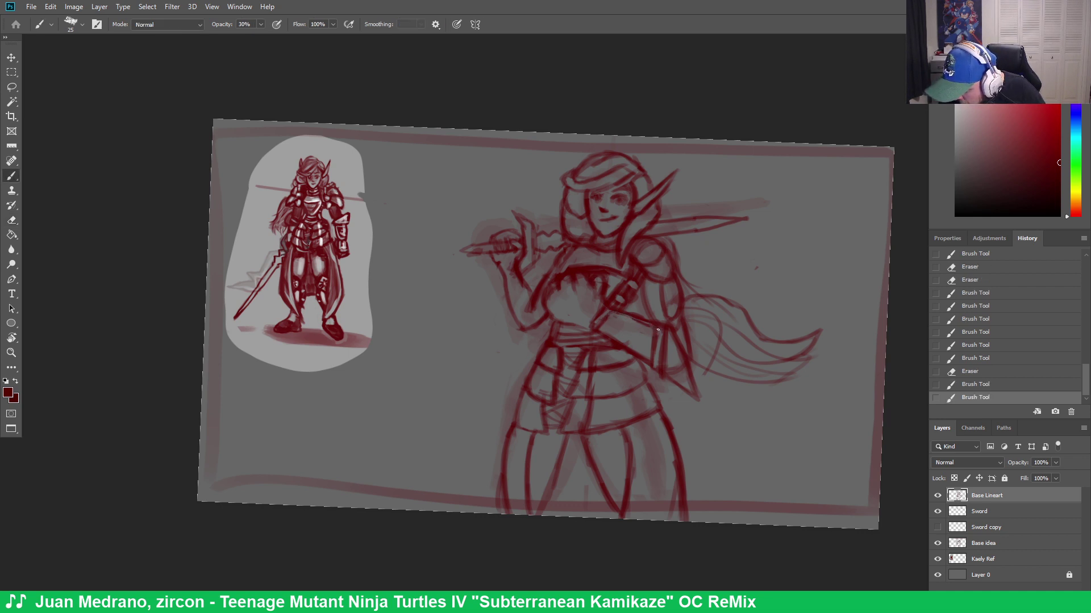
key("e")
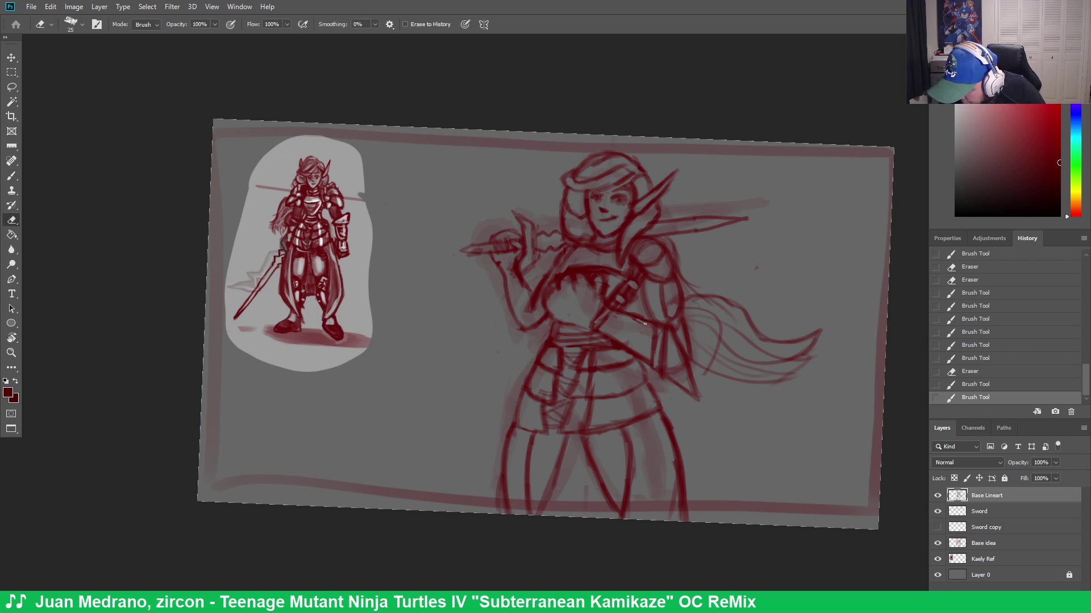
mouse_move(648, 327)
left_mouse_down()
mouse_move(619, 316)
mouse_move(648, 321)
left_mouse_up()
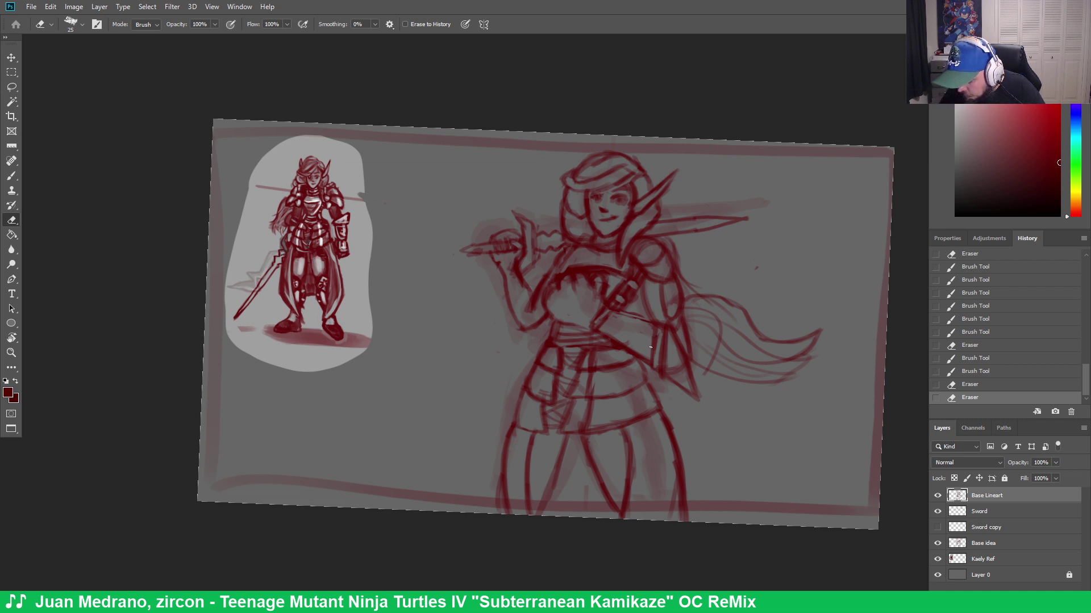
left_click_drag(611, 312, 664, 325)
Refine the forearm guard's upper contour and elbow-side edge with short strokes of a size 10 brush
key("b")
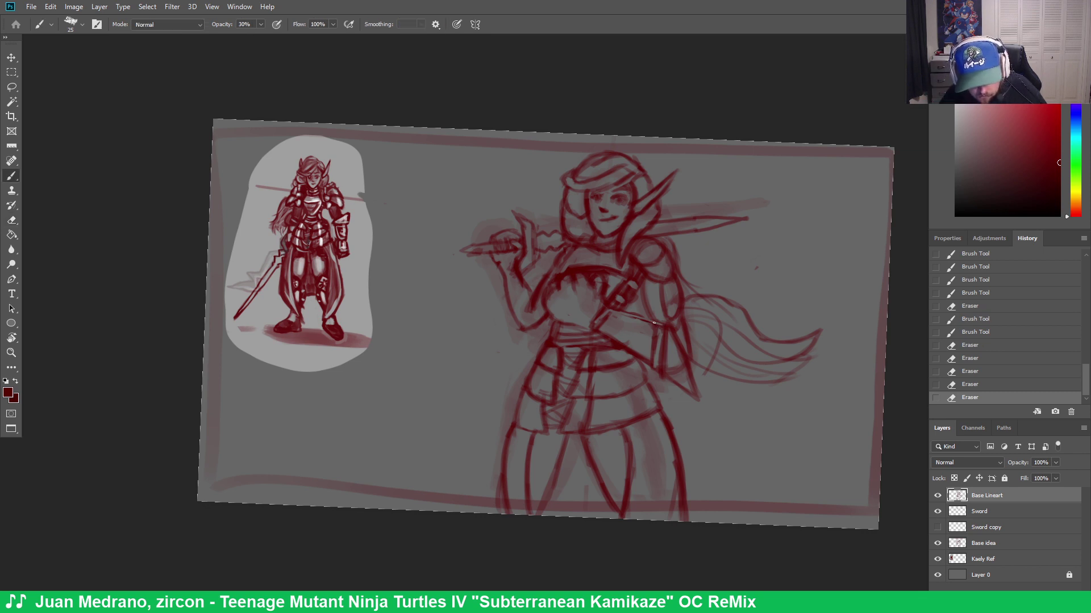
key("bracketleft")
key("bracketleft")
left_click(606, 310)
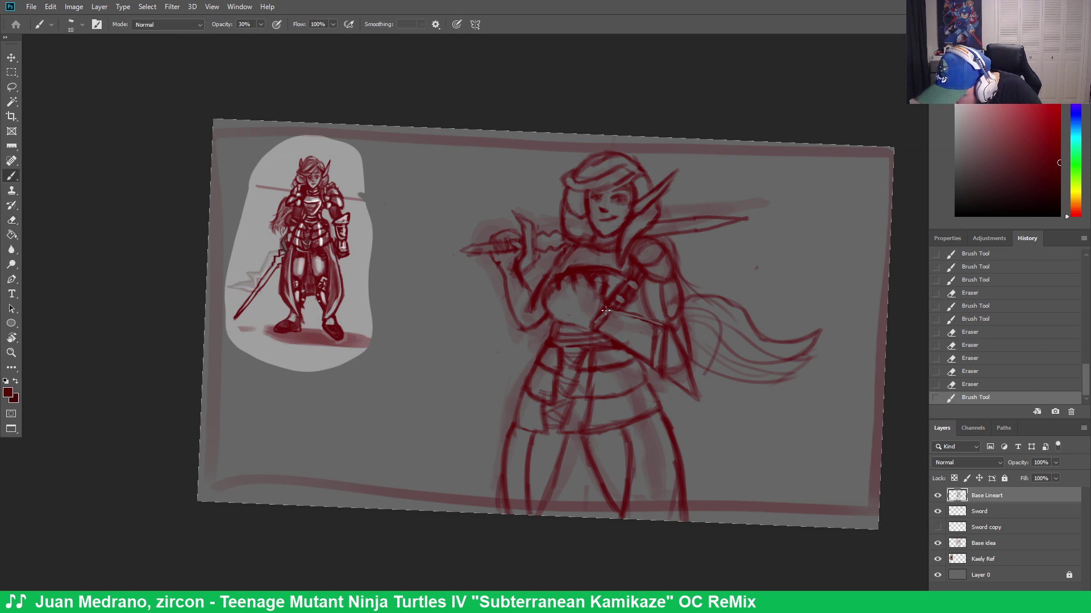
left_click(634, 316)
left_click(629, 313)
left_click(639, 315)
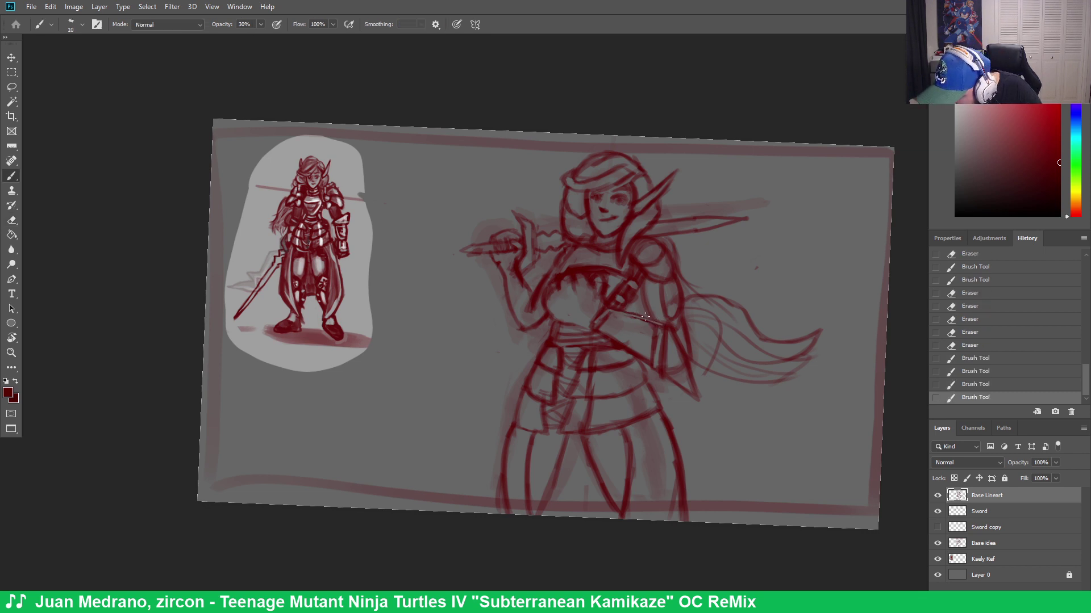
left_click(644, 316)
left_click(645, 318)
left_click(656, 333)
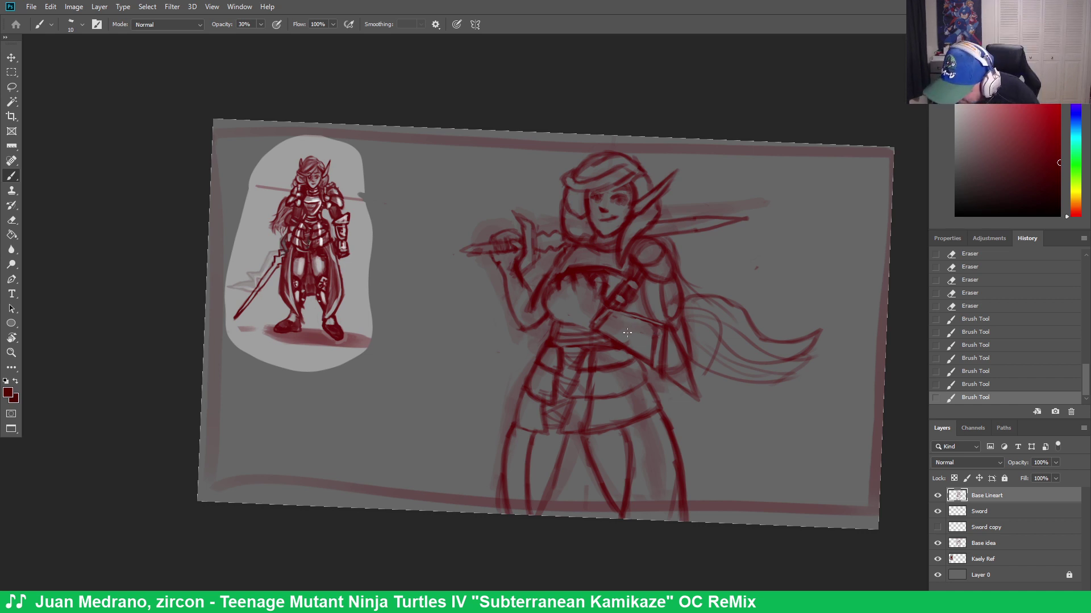
Sketch a small flower-like emblem in the middle of the forearm guard with a size 30 brush
key("bracketright")
key("bracketright")
key("bracketright")
key("bracketright")
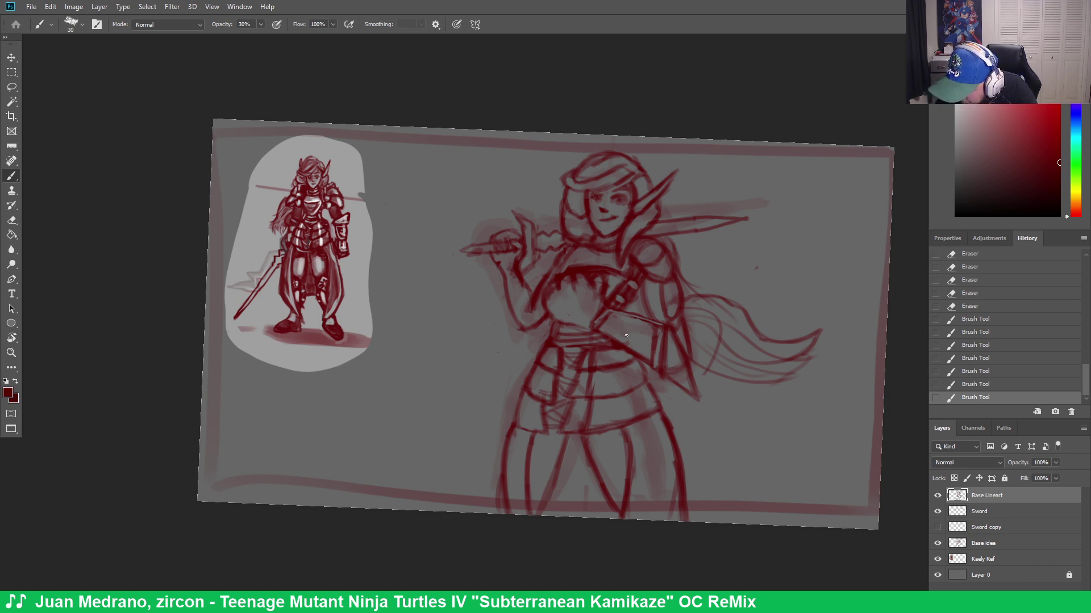
left_click_drag(625, 332, 626, 338)
left_click(624, 334)
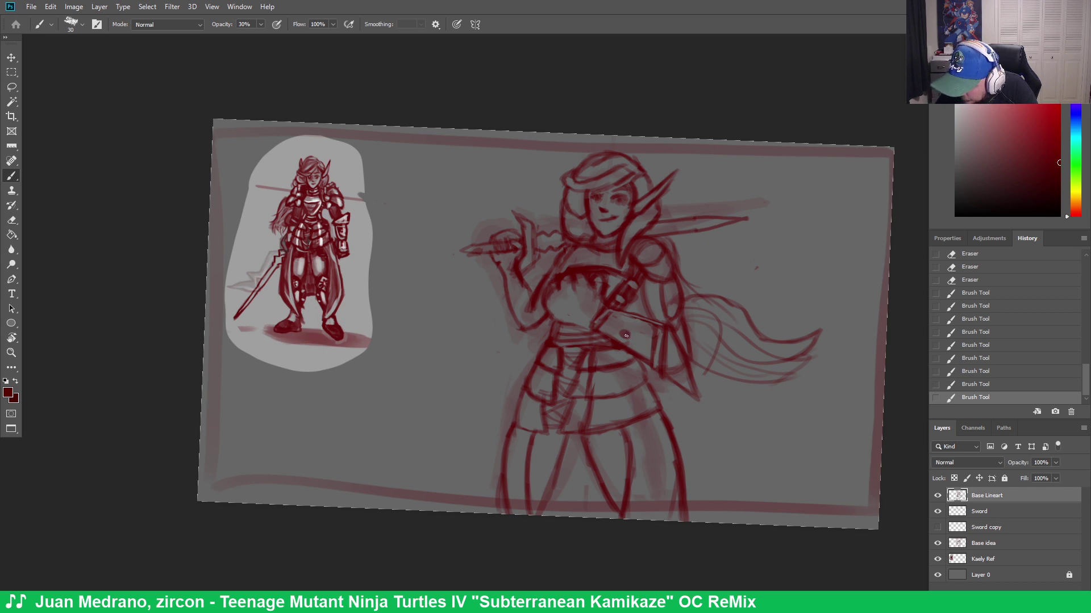
left_click(624, 335)
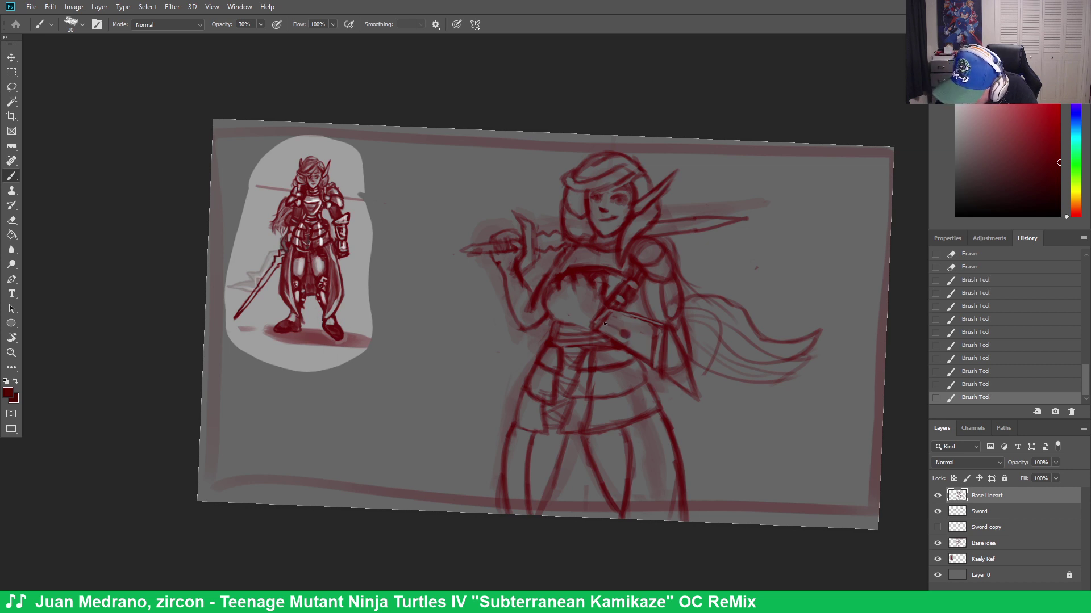
left_click(613, 327)
left_click(614, 326)
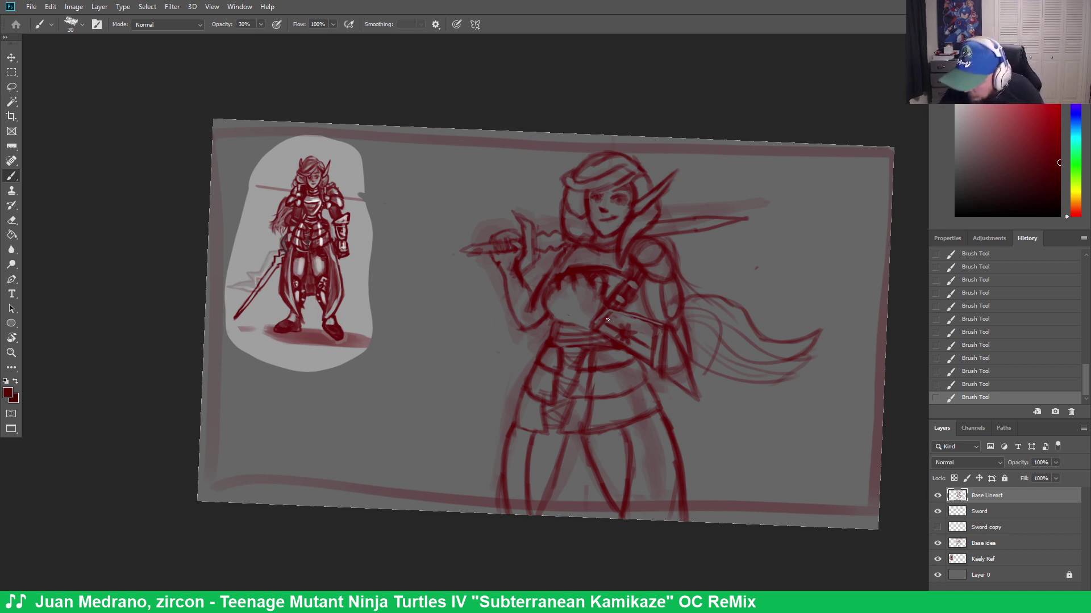
Shape the petals of the forearm guard's emblem by erasing small spots in and around it
key("e")
left_click(622, 334)
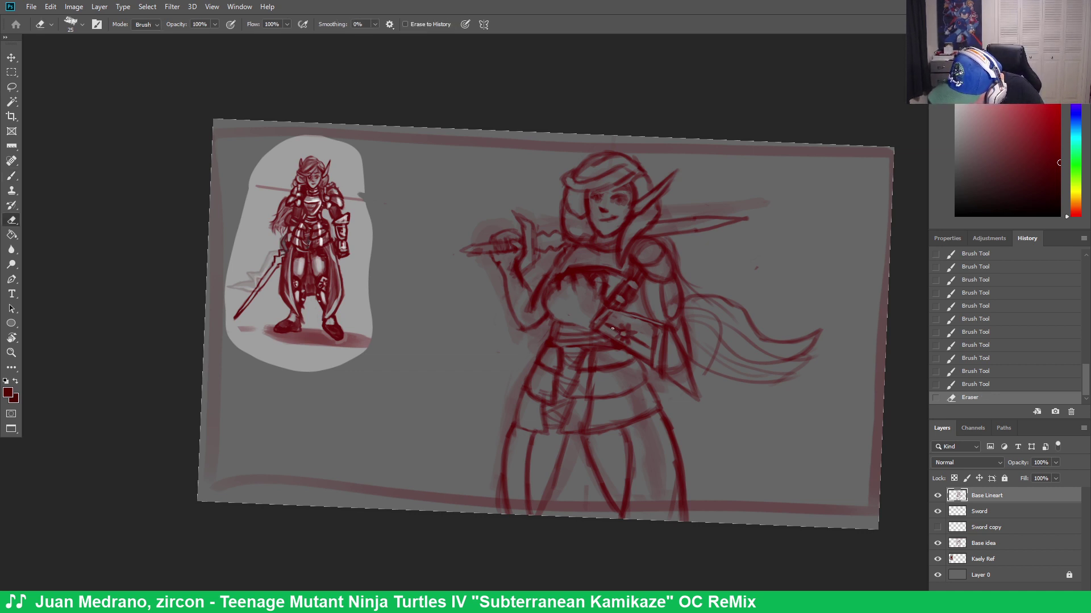
left_click_drag(613, 328, 631, 340)
left_click(630, 337)
left_click(635, 330)
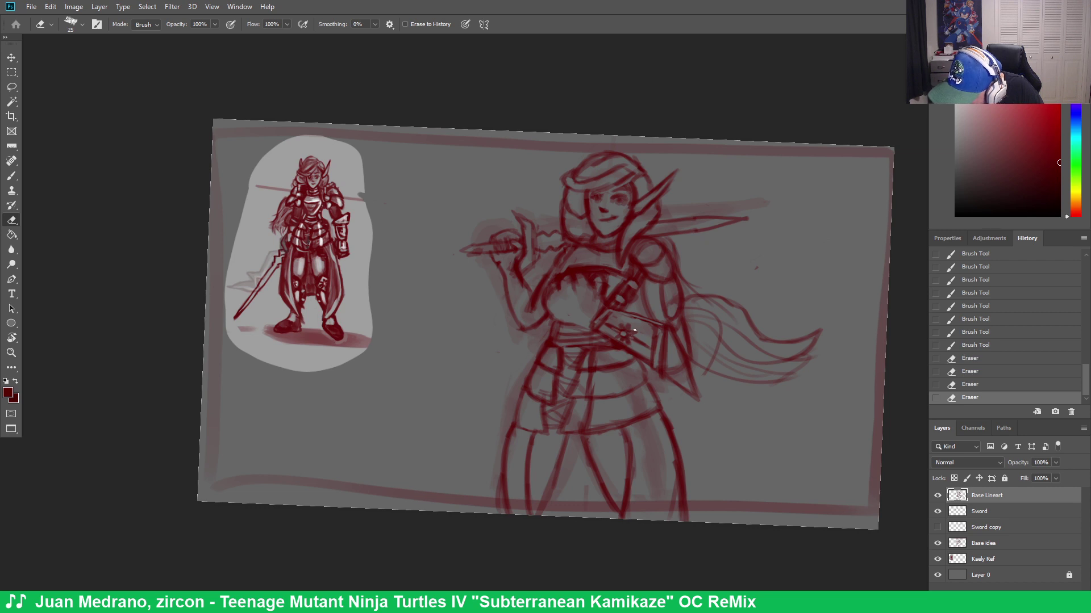
left_click(628, 328)
left_click(623, 336)
left_click(618, 337)
left_click(624, 335)
left_click(634, 339)
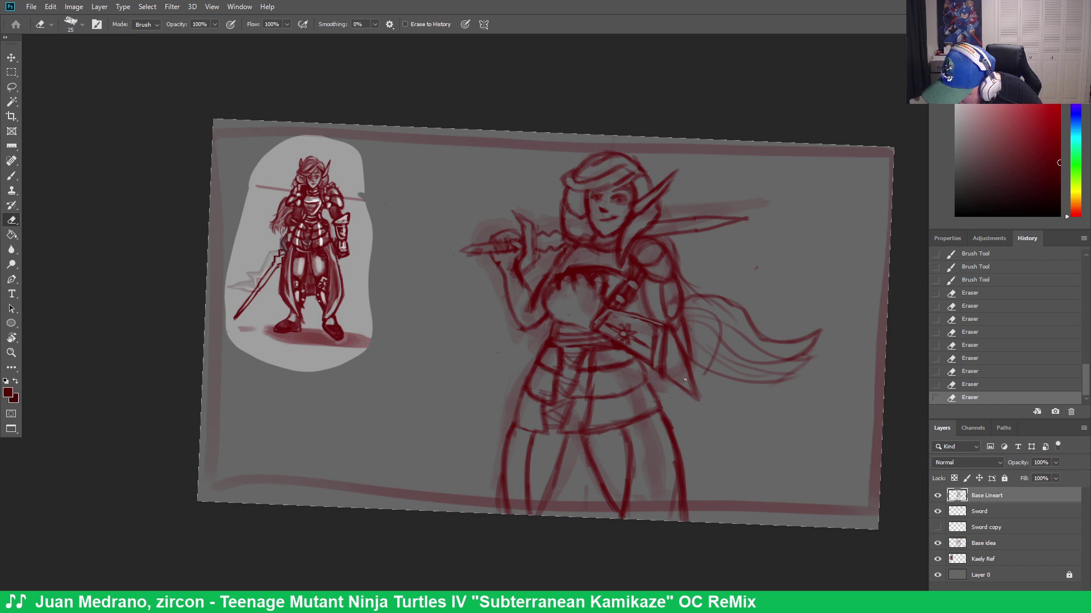
Clean up and redraw the pointed elbow guard's edges, and define the breastplate's lower contour above the wrist
left_click_drag(679, 361, 686, 372)
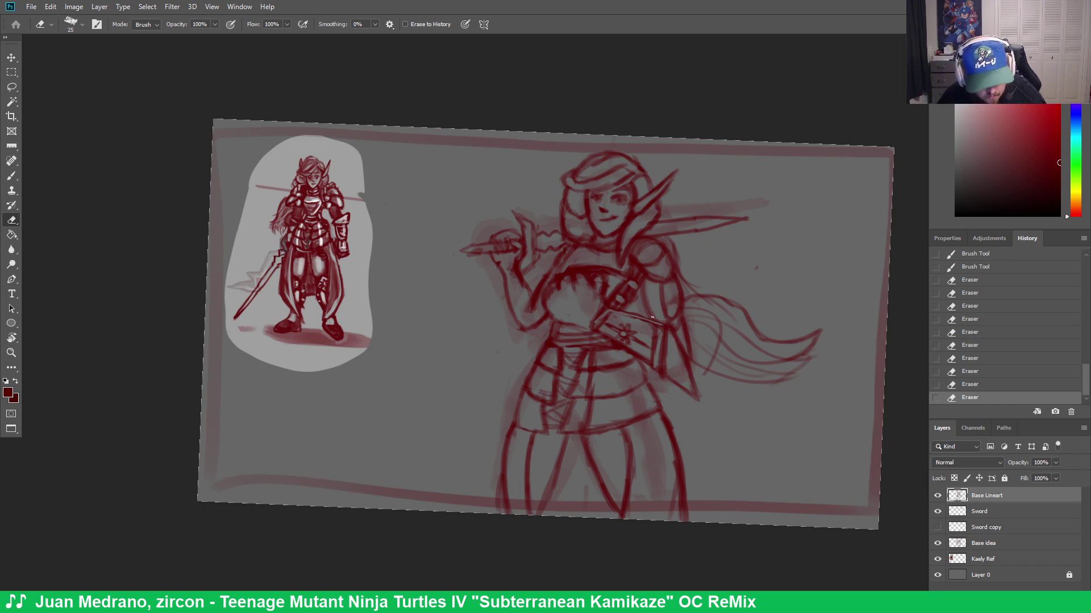
key("b")
left_click_drag(669, 332, 688, 387)
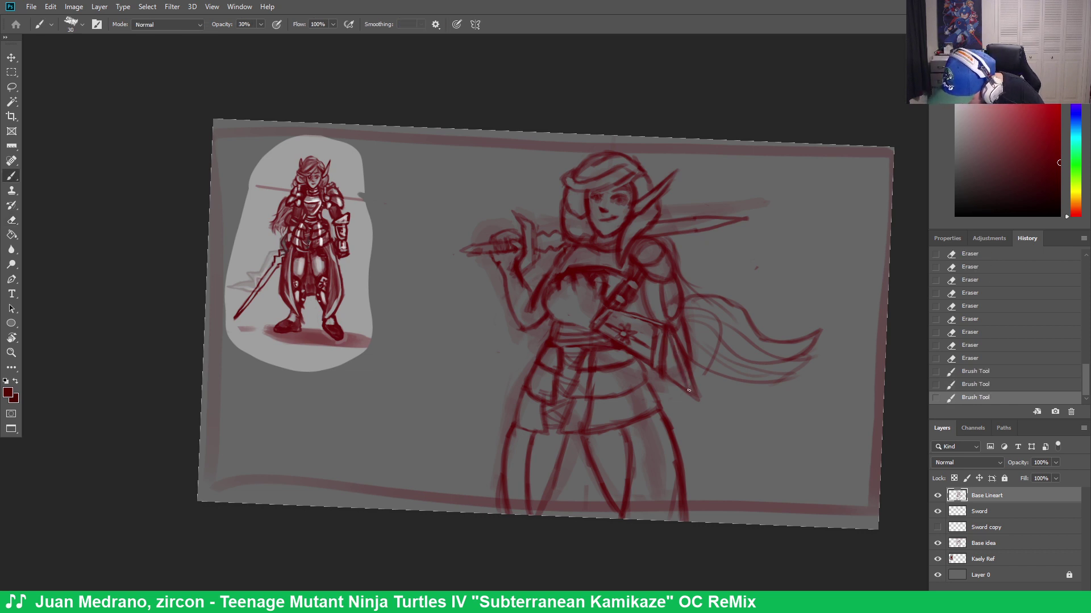
left_click_drag(672, 347, 694, 401)
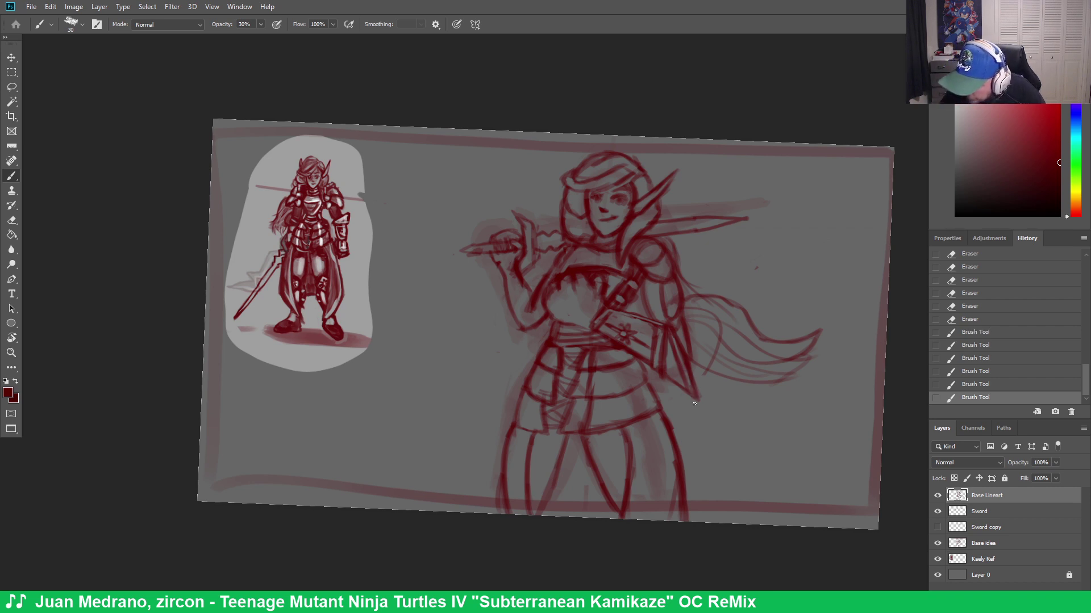
left_click_drag(592, 324, 572, 314)
mouse_move(580, 322)
left_mouse_down()
mouse_move(555, 313)
mouse_move(562, 291)
mouse_move(585, 286)
mouse_move(604, 309)
left_mouse_up()
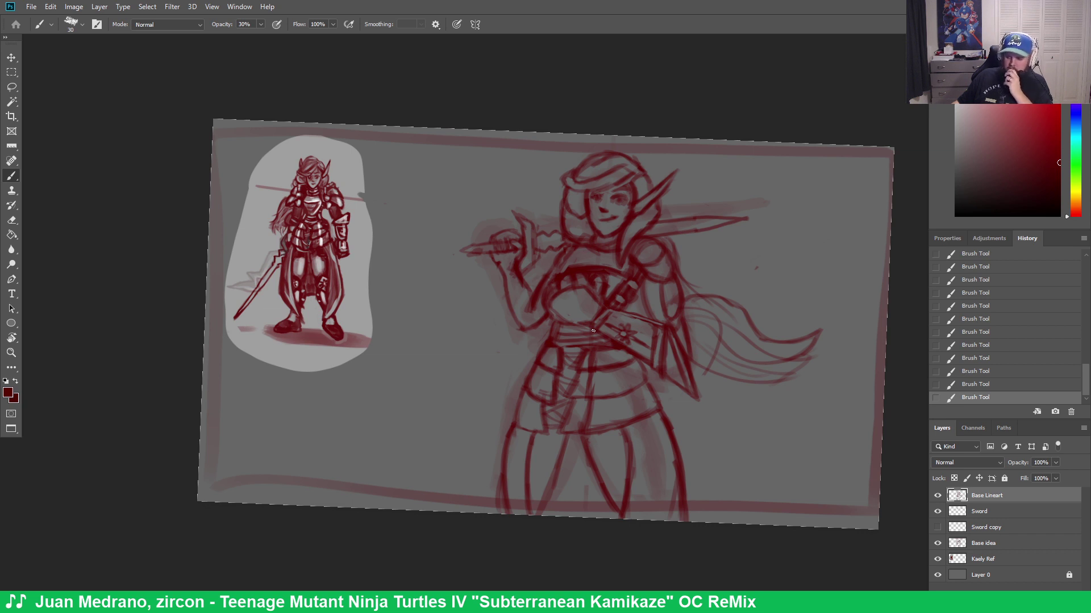
Rotate the tilted canvas view back to about 0°, keeping the last brush stroke
key("r")
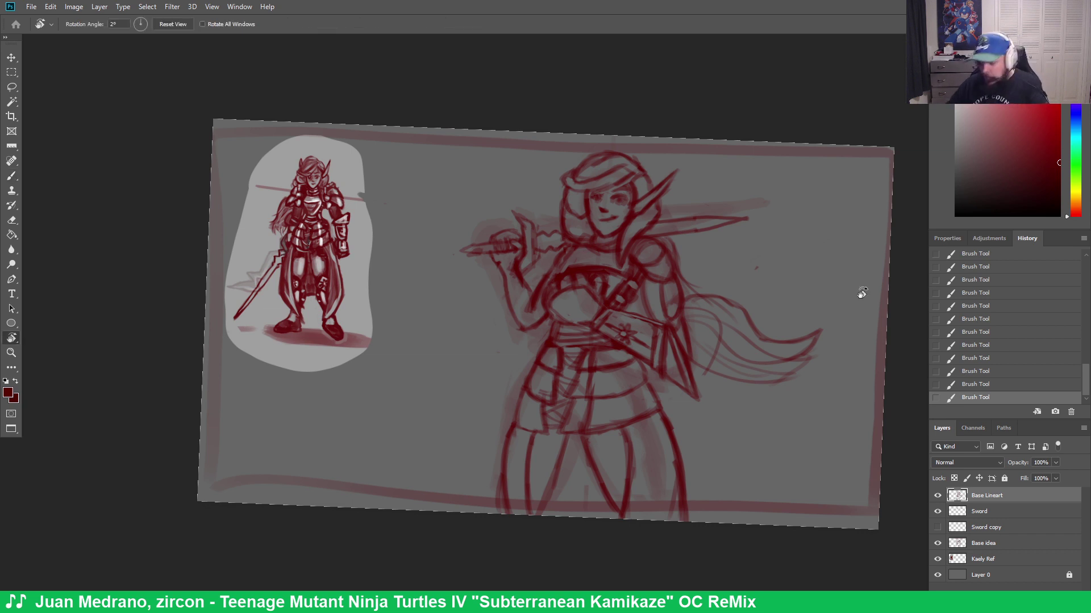
left_click_drag(862, 336, 864, 316)
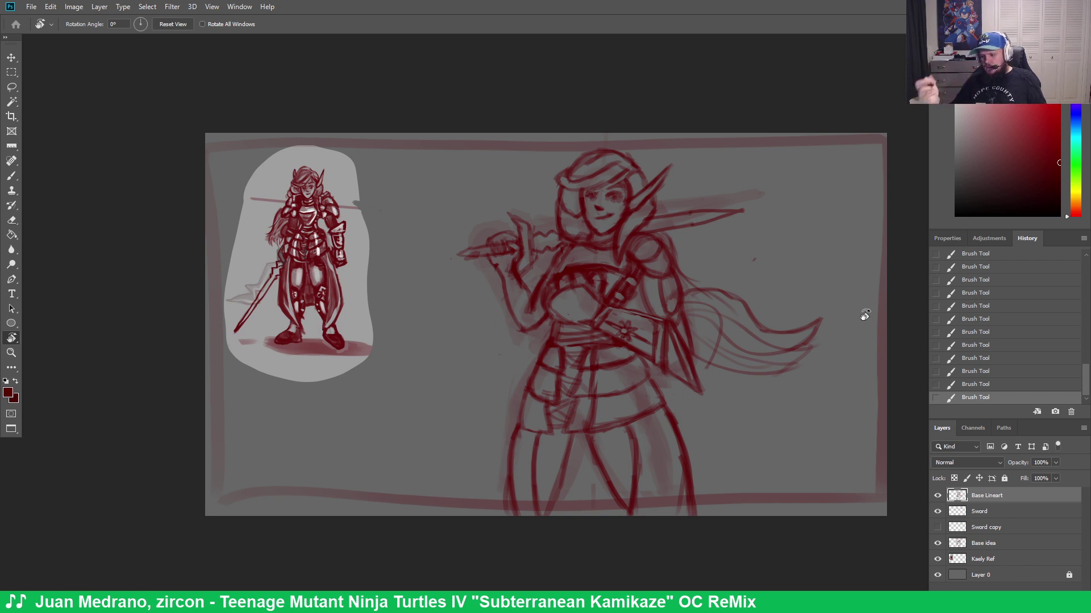
left_click_drag(617, 269, 626, 281)
key("ctrl+z")
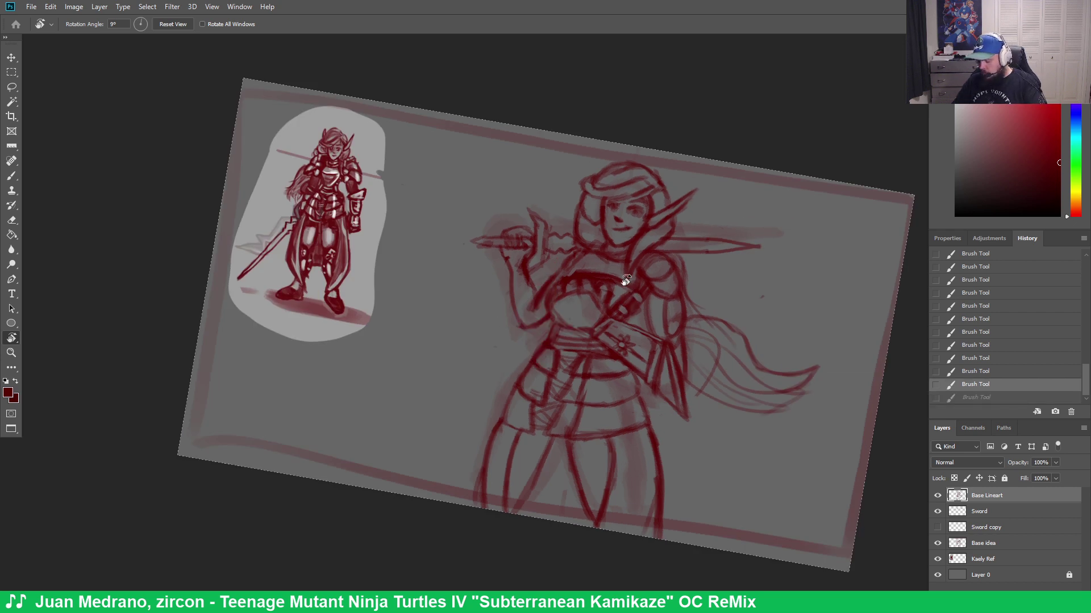
mouse_move(783, 319)
left_mouse_down()
mouse_move(798, 323)
mouse_move(803, 297)
left_mouse_up()
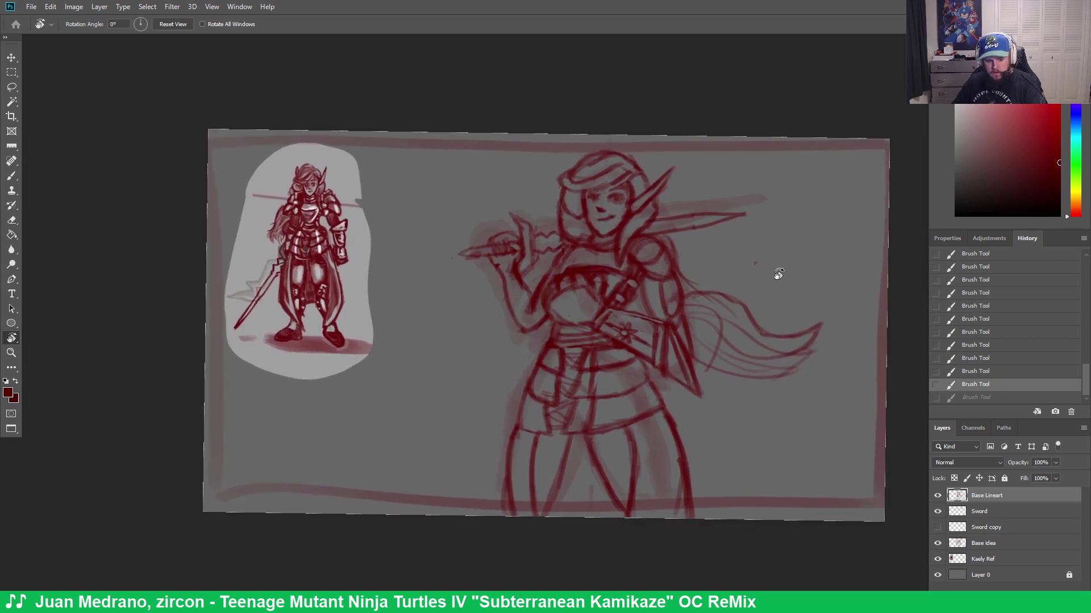
key("b")
key("ctrl+shift+z")
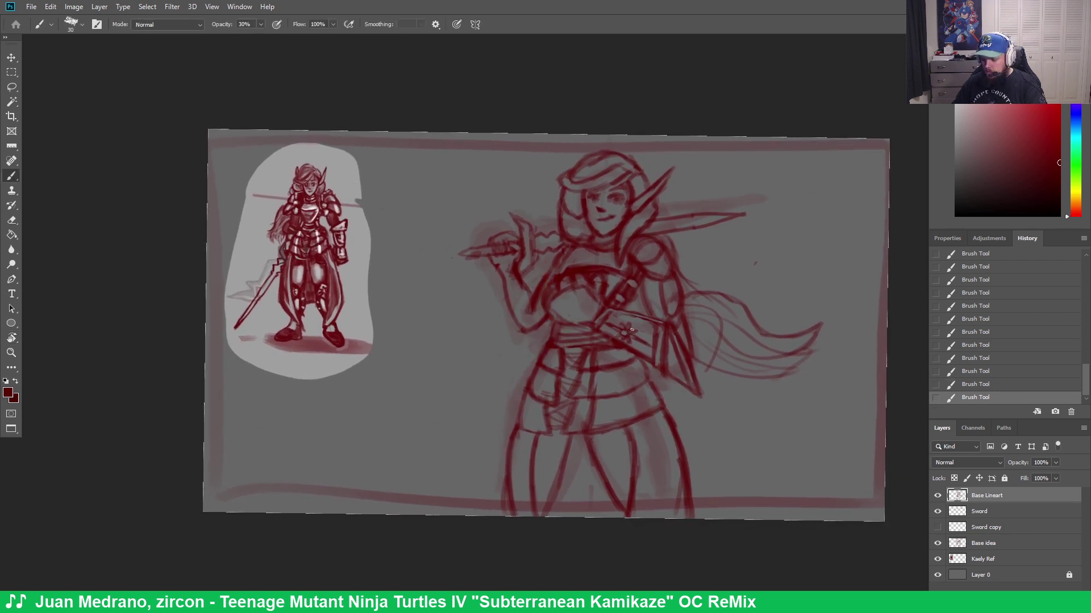
Compare the drawing with and without its last two brush strokes by repeatedly undoing and redoing them
left_click(630, 331)
mouse_move(597, 459)
left_mouse_down()
mouse_move(724, 444)
mouse_move(662, 477)
left_mouse_up()
key("ctrl+z")
key("ctrl+z")
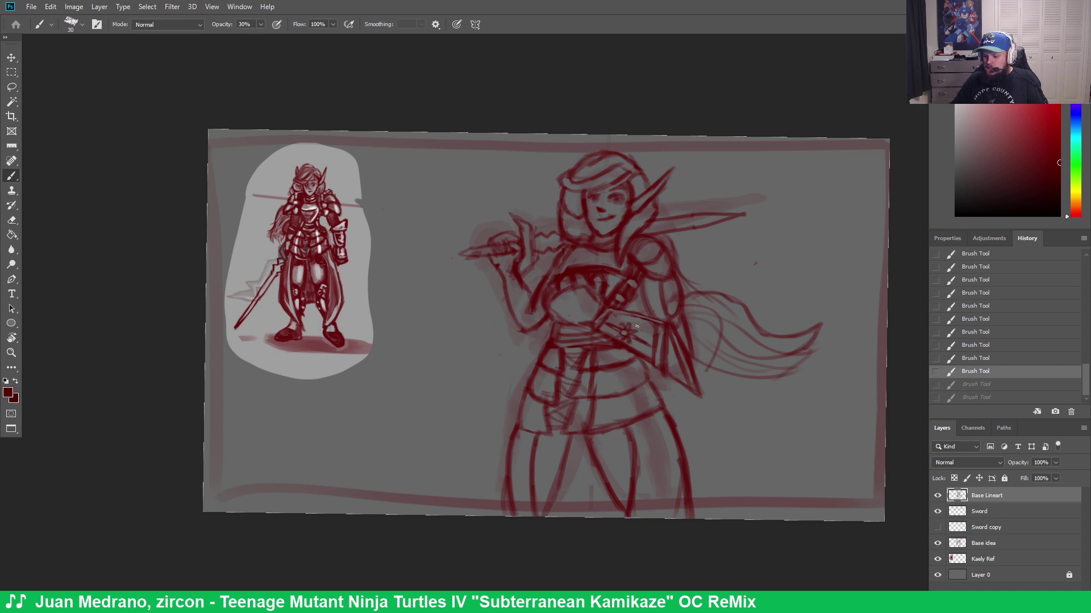
key("ctrl+shift+z")
key("ctrl+shift+z")
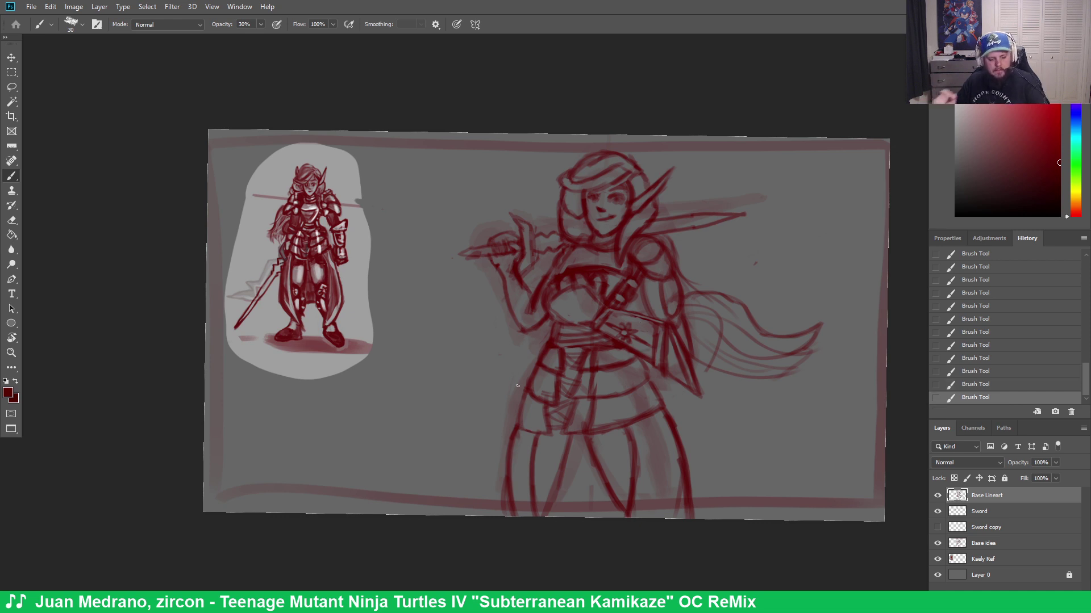
key("ctrl+z")
key("ctrl+z")
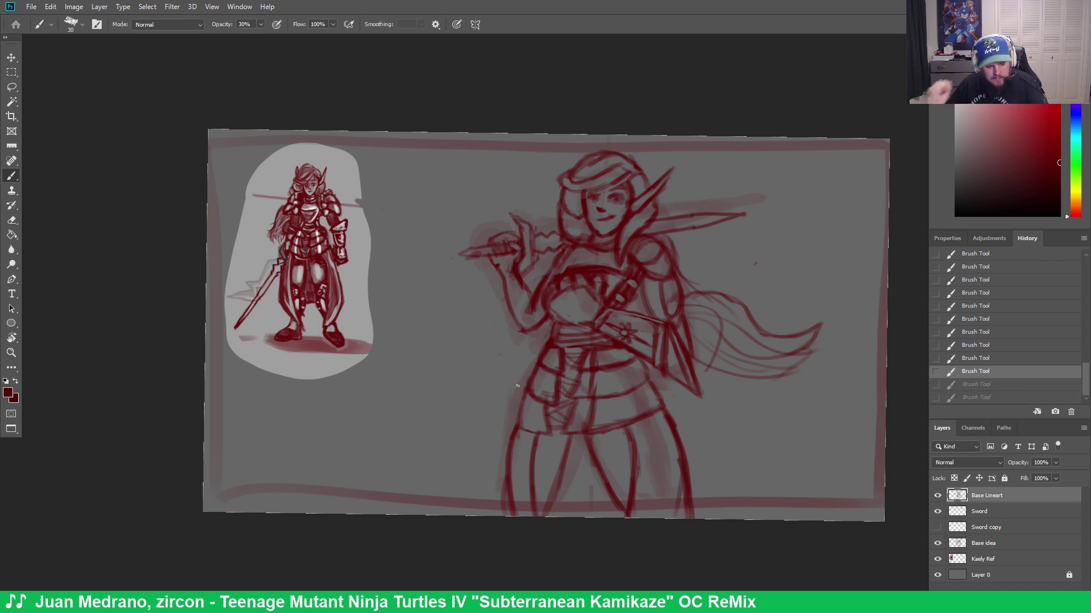
Erase the flower emblem from the forearm guard and sketch a new small, light mark in its place
key("e")
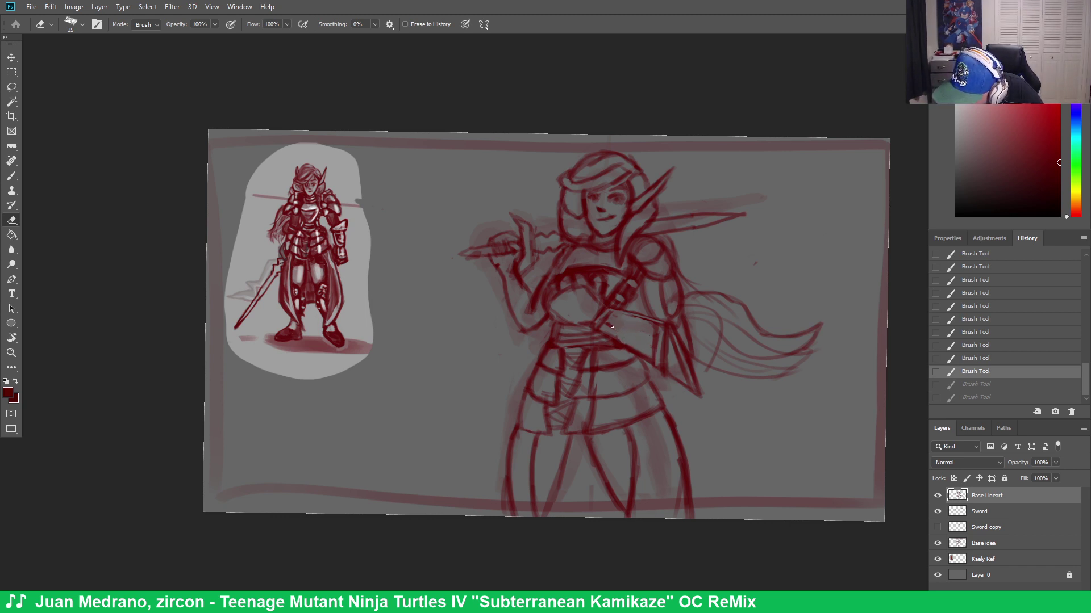
left_click(620, 341)
left_click(632, 332)
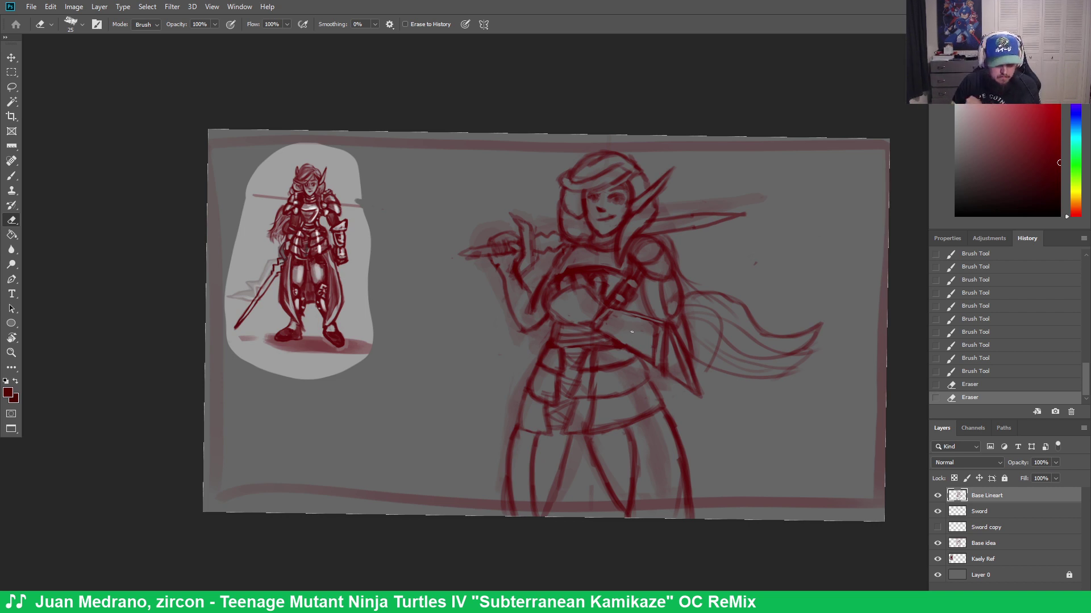
key("b")
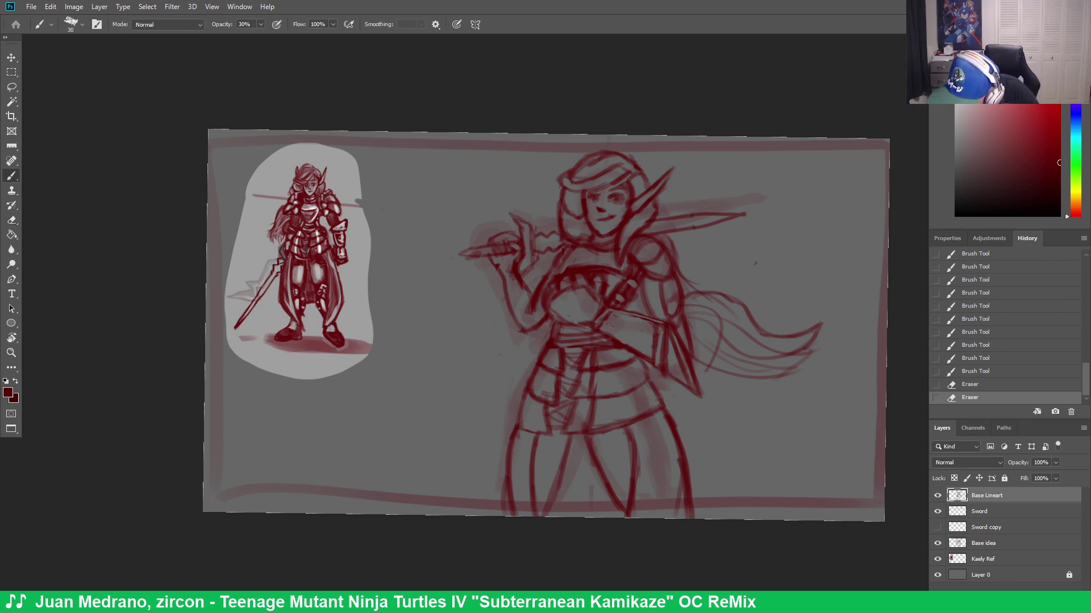
left_click(648, 343)
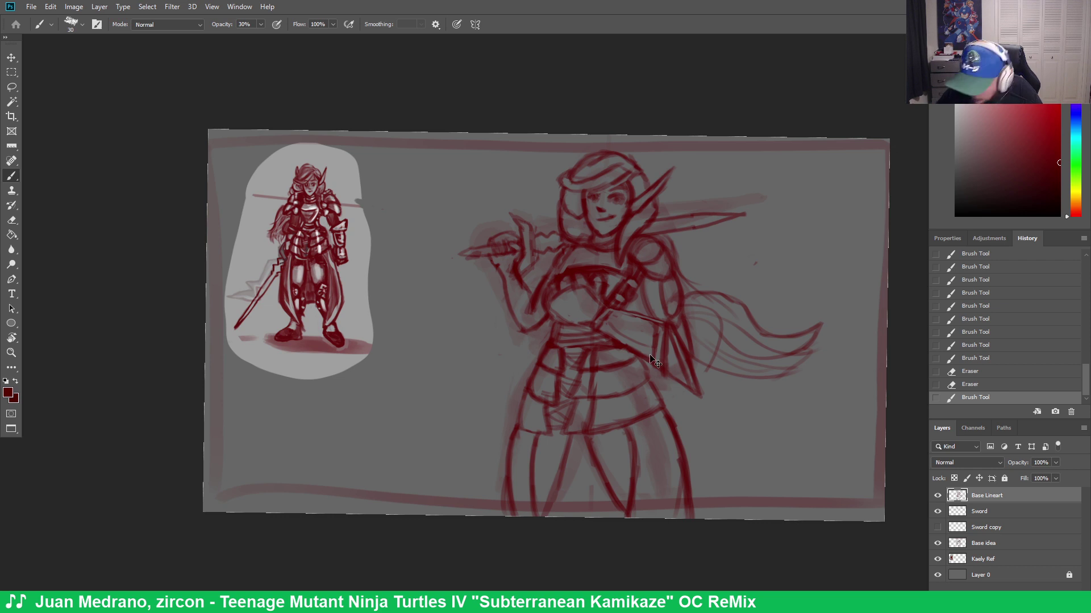
key("ctrl+z")
mouse_move(614, 341)
left_mouse_down()
mouse_move(653, 344)
mouse_move(615, 330)
mouse_move(628, 342)
mouse_move(637, 332)
left_mouse_up()
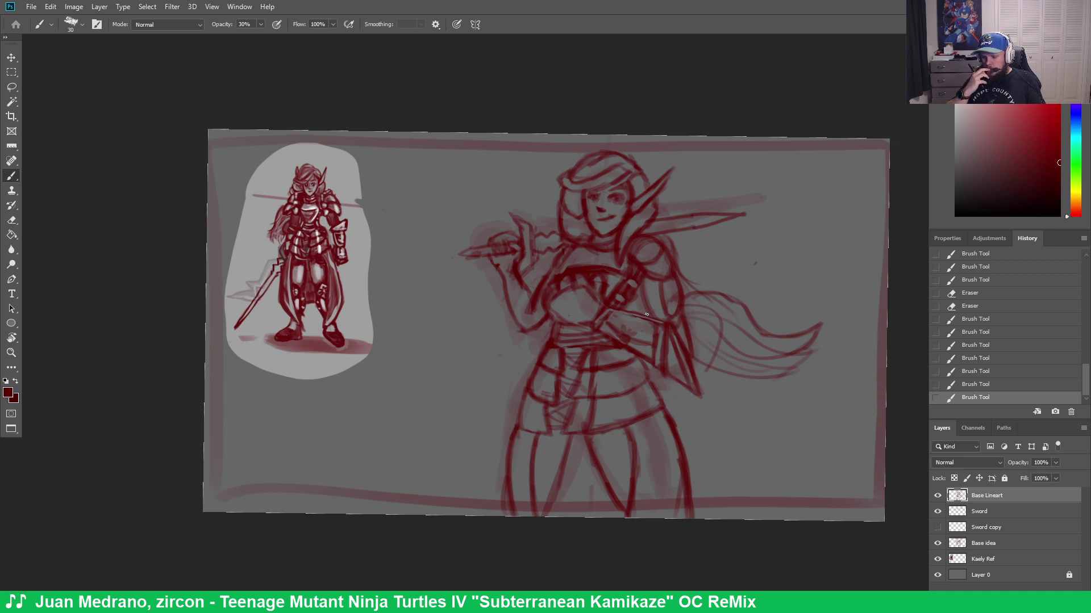
Erase the elbow guard's long lower point and redraw it with a shorter, flatter bottom edge
key("e")
mouse_move(688, 392)
left_mouse_down()
mouse_move(674, 336)
mouse_move(704, 412)
mouse_move(664, 311)
mouse_move(709, 338)
left_mouse_up()
key("b")
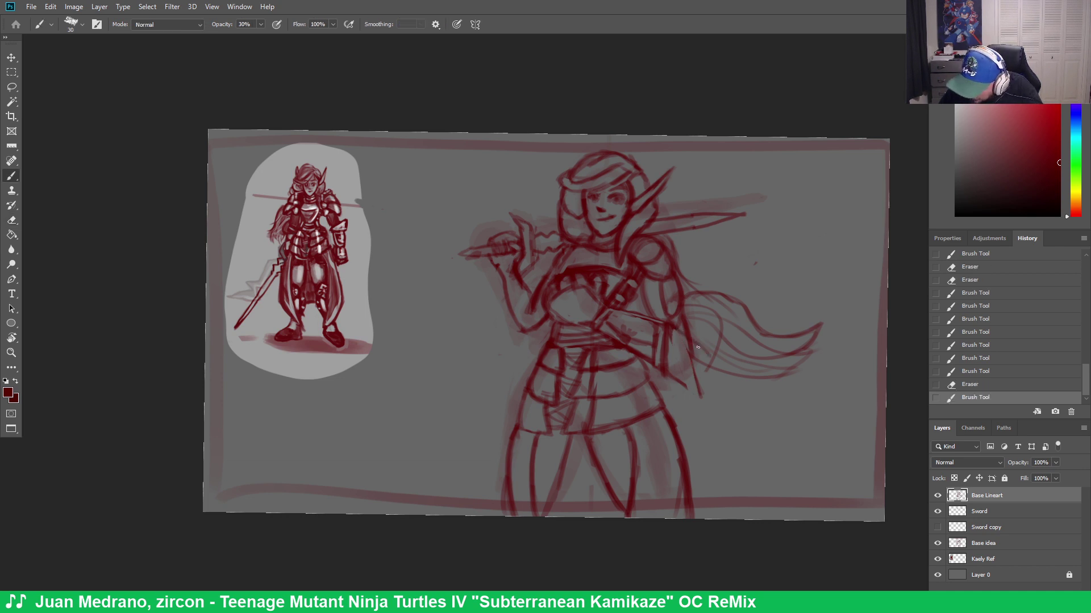
mouse_move(663, 375)
left_mouse_down()
mouse_move(717, 372)
mouse_move(684, 341)
mouse_move(663, 372)
left_mouse_up()
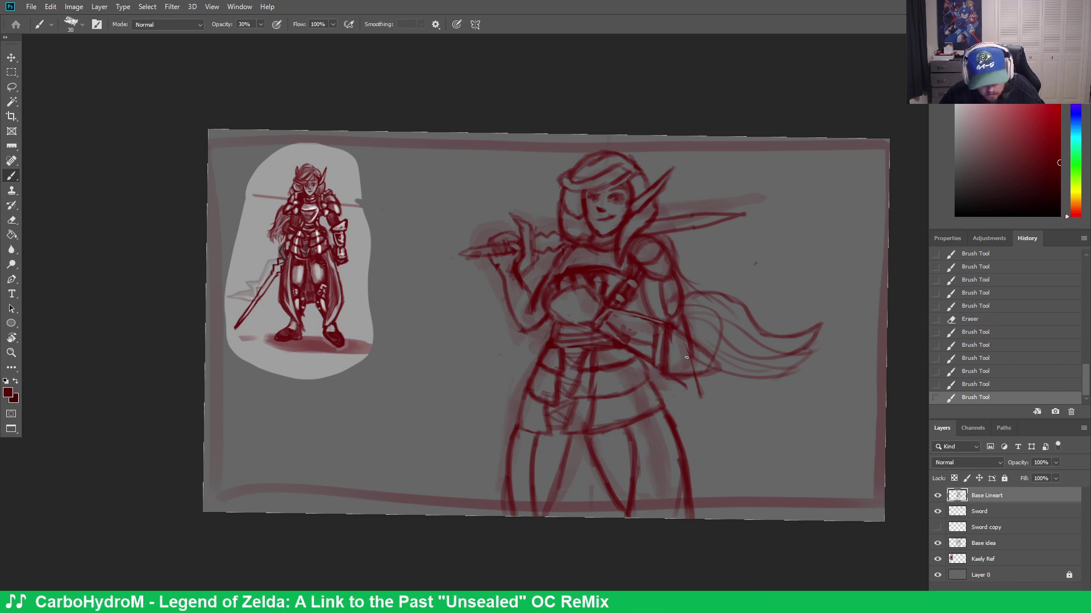
Erase the elbow guard's outer edge, redraw it flaring outward into a wider plate, and trim stray strokes at its tip
key("e")
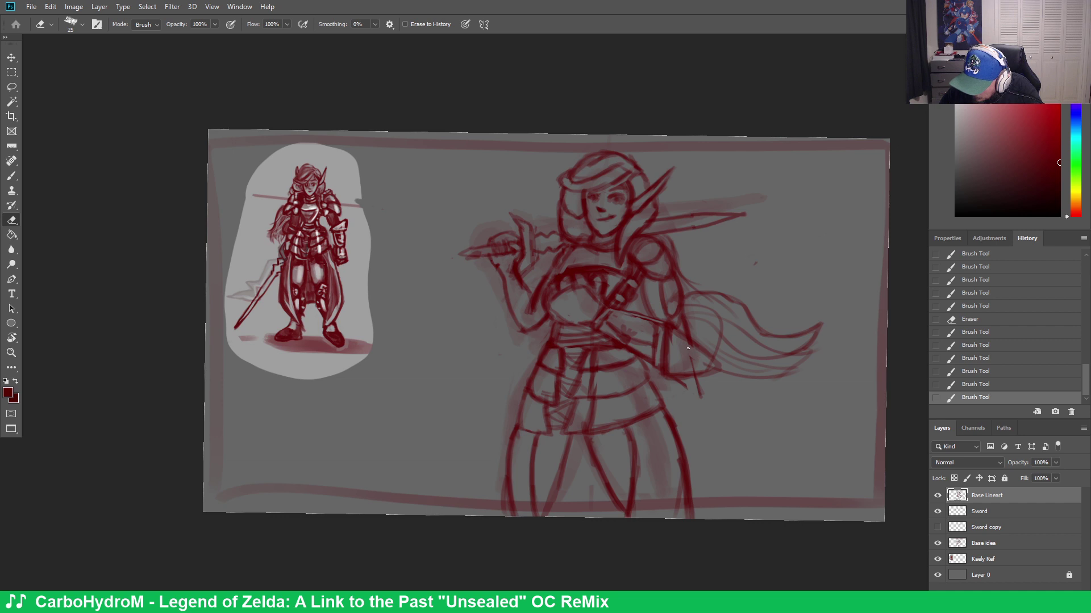
mouse_move(693, 359)
left_mouse_down()
mouse_move(709, 336)
mouse_move(670, 367)
mouse_move(673, 337)
left_mouse_up()
key("b")
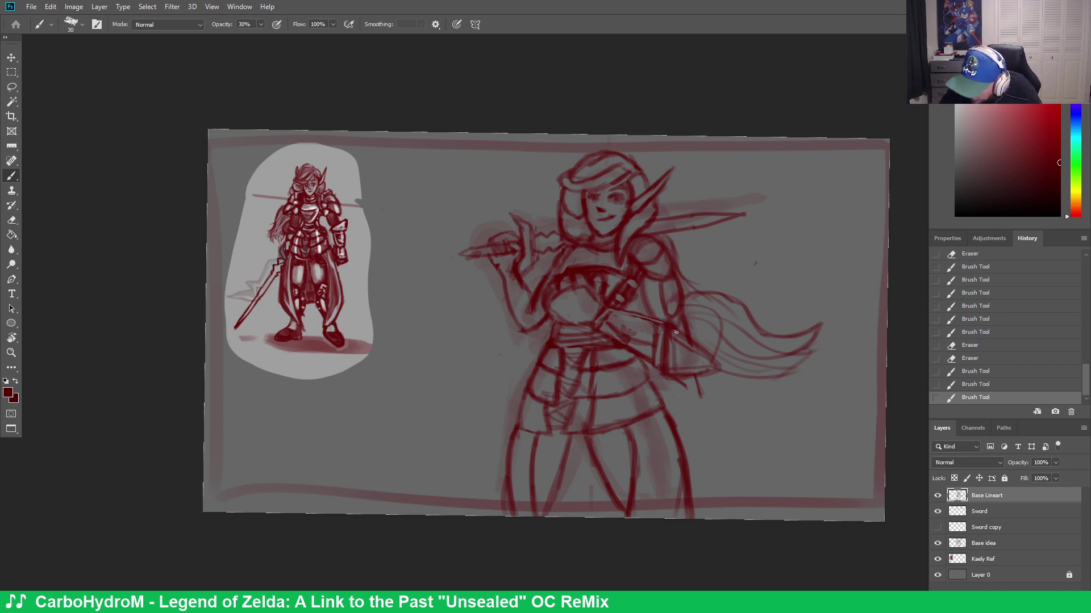
mouse_move(697, 342)
left_mouse_down()
mouse_move(708, 374)
mouse_move(686, 378)
mouse_move(670, 327)
mouse_move(713, 343)
mouse_move(697, 372)
left_mouse_up()
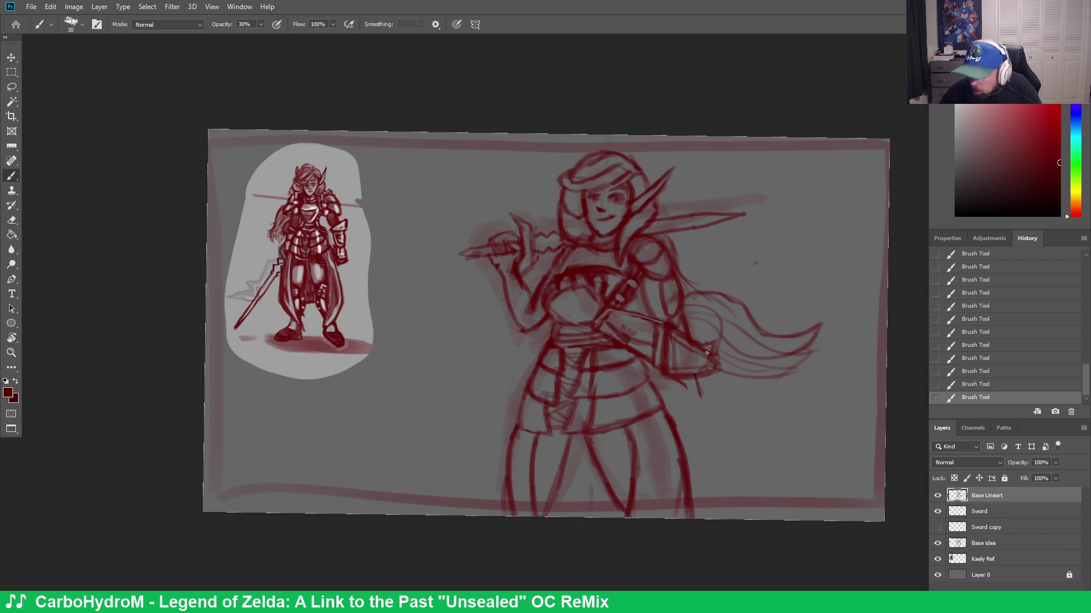
key("e")
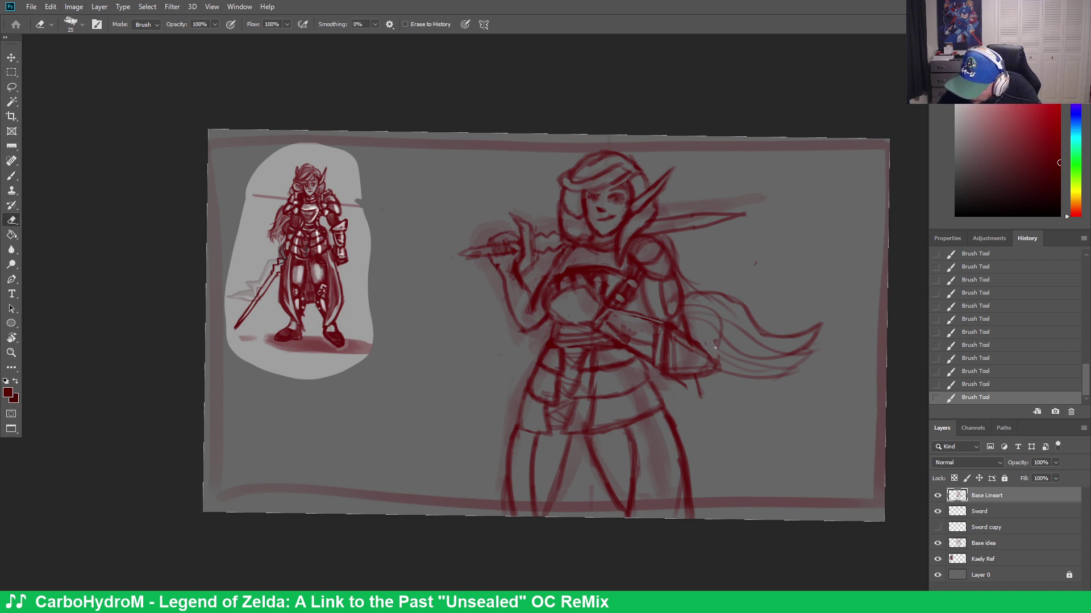
left_click_drag(708, 346, 732, 348)
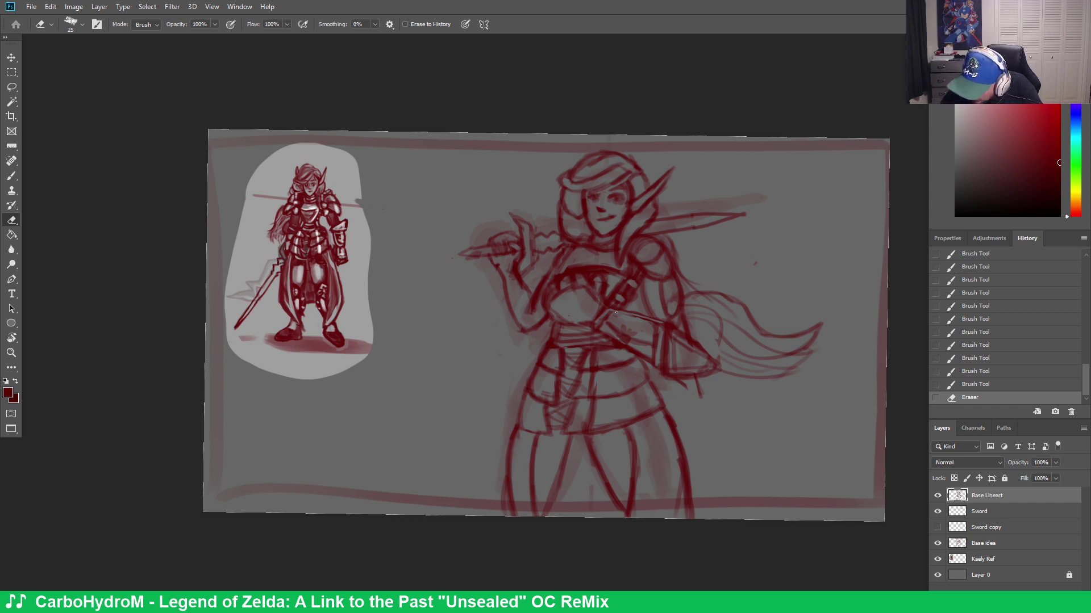
Clean up and redraw the forearm guard's upper edge near the wrist, and replace the light mark on it with small dark spots
left_click_drag(647, 321, 613, 310)
key("b")
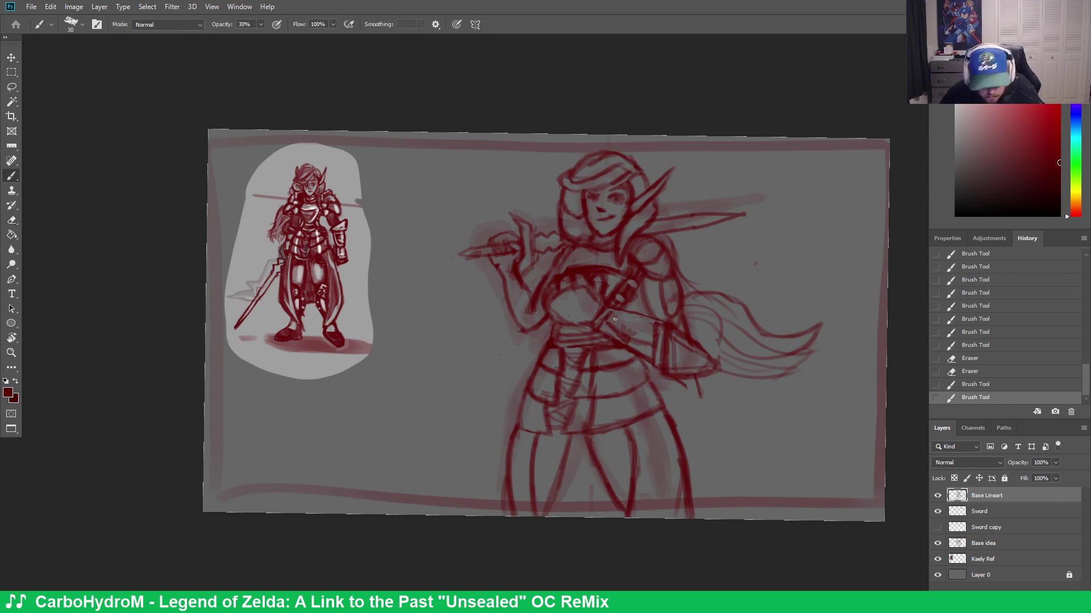
key("e")
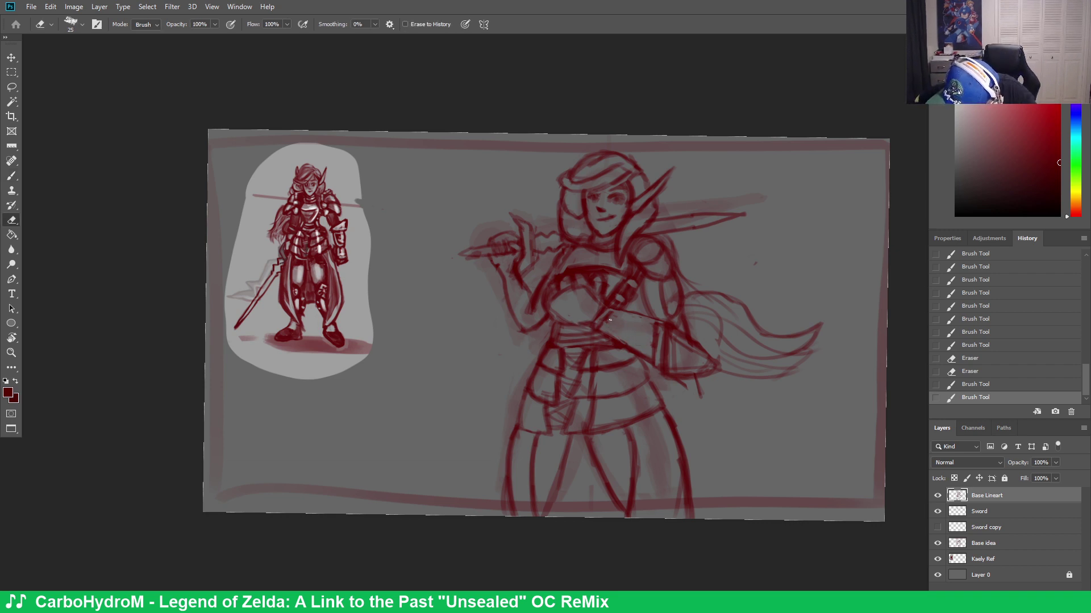
left_click_drag(610, 320, 625, 329)
key("b")
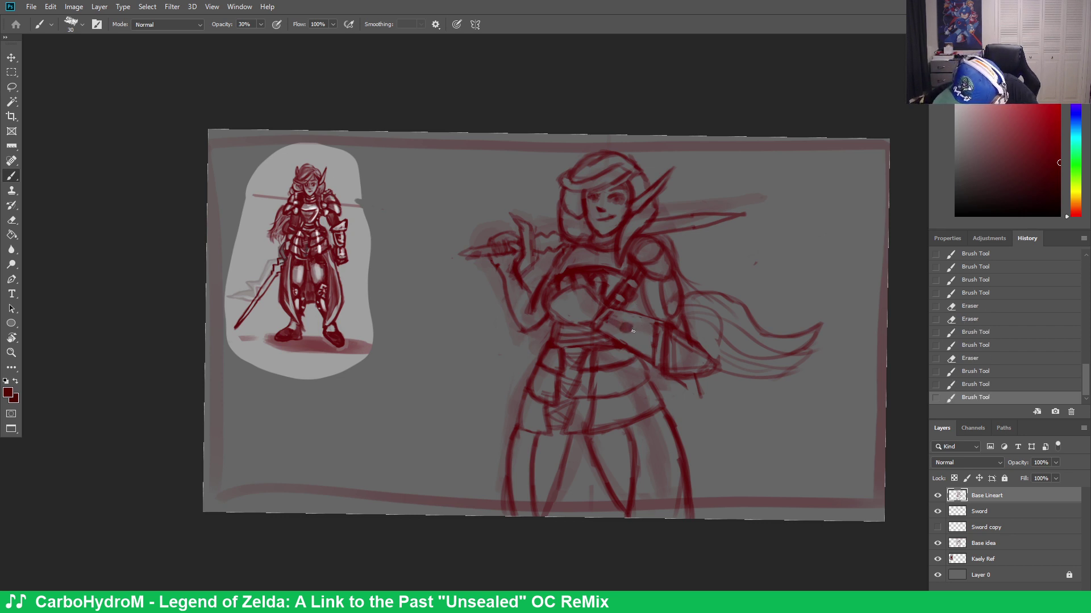
Build up the spots on the forearm guard into a small pointed flower emblem with short brush dabs
left_click(626, 320)
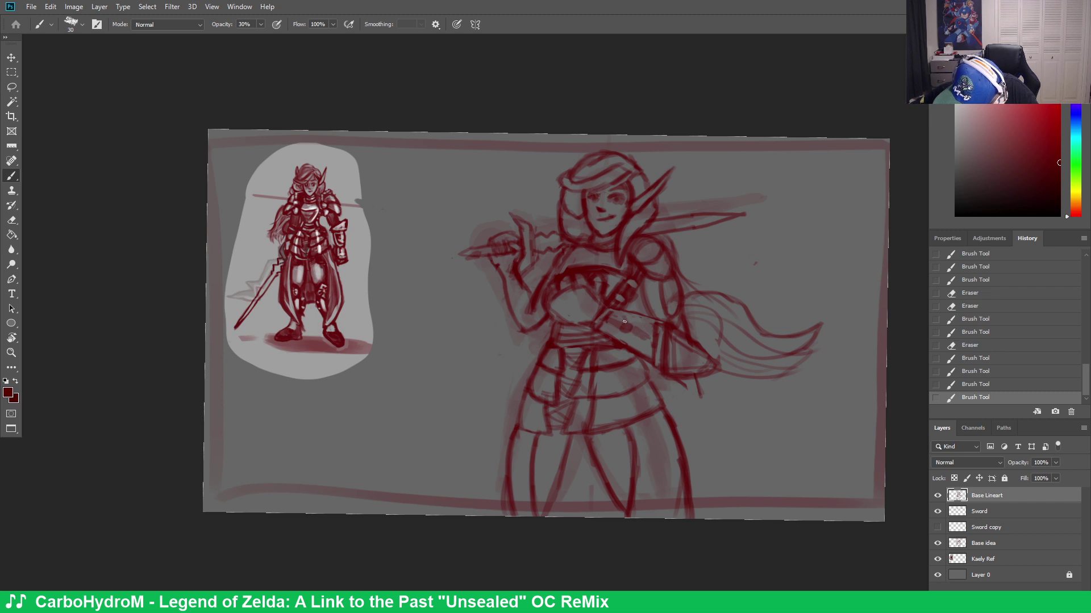
left_click(623, 325)
left_click(622, 327)
left_click(619, 331)
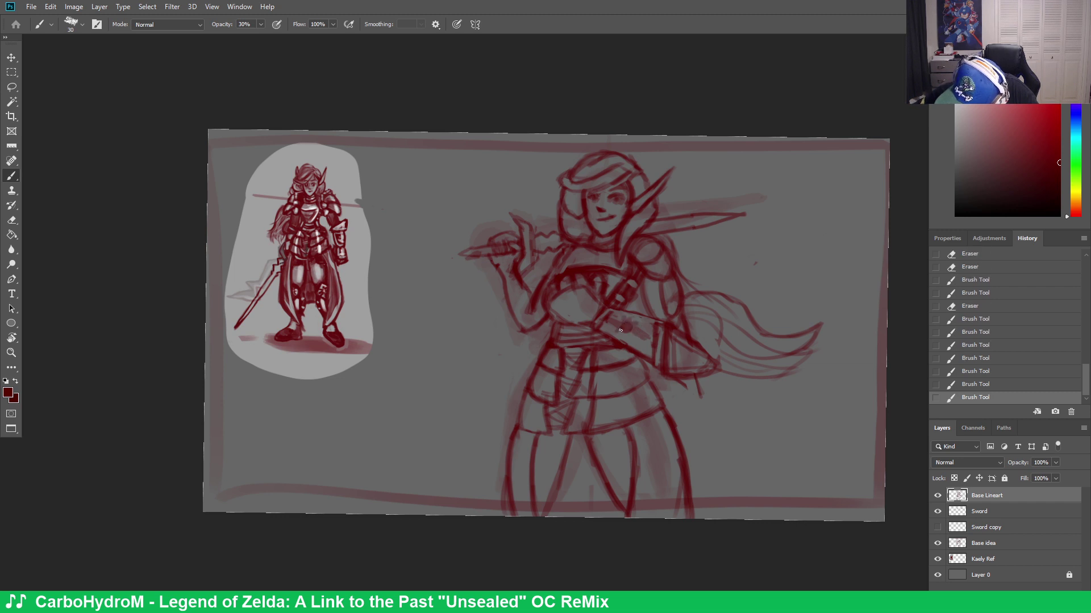
left_click(621, 329)
left_click(620, 329)
left_click(620, 329)
left_click(621, 329)
left_click(620, 330)
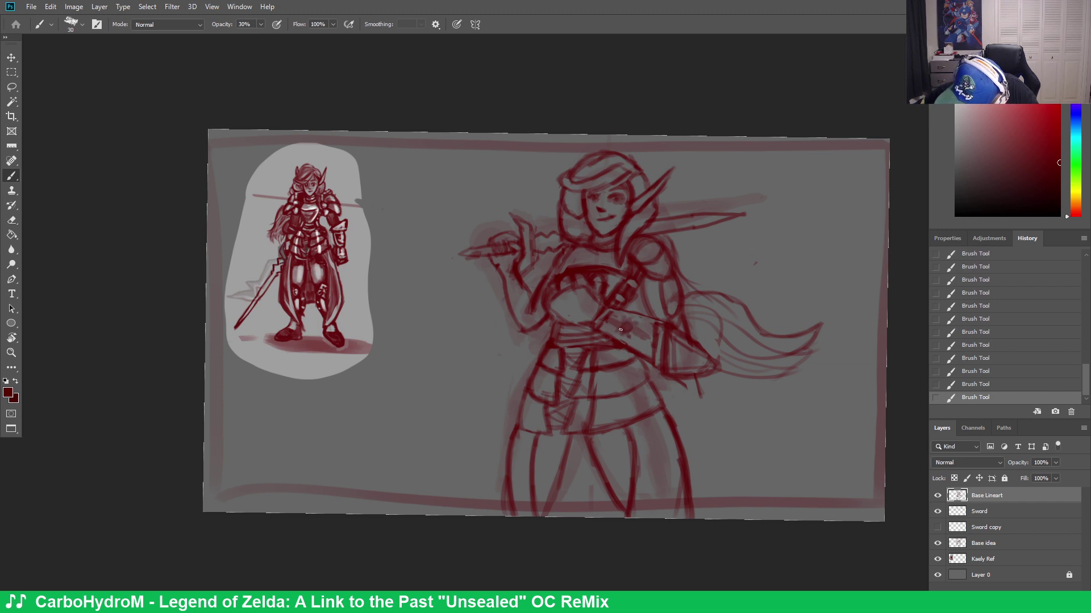
left_click(621, 330)
left_click(629, 337)
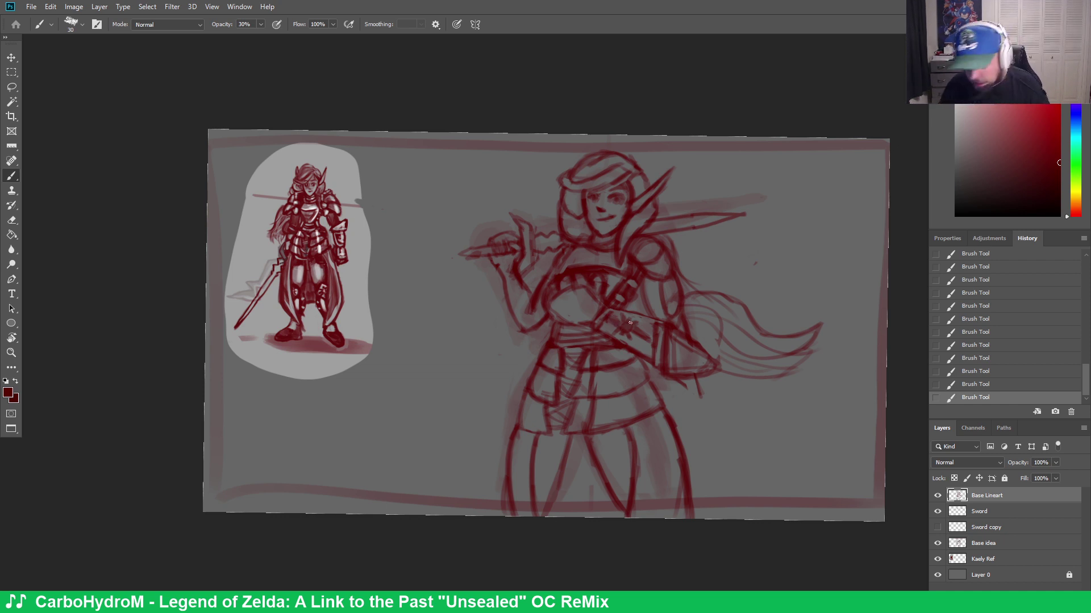
Erase the dark vertical marks below the breastplate's upper edge and redraw the plate's inner contours
key("e")
left_click(571, 292)
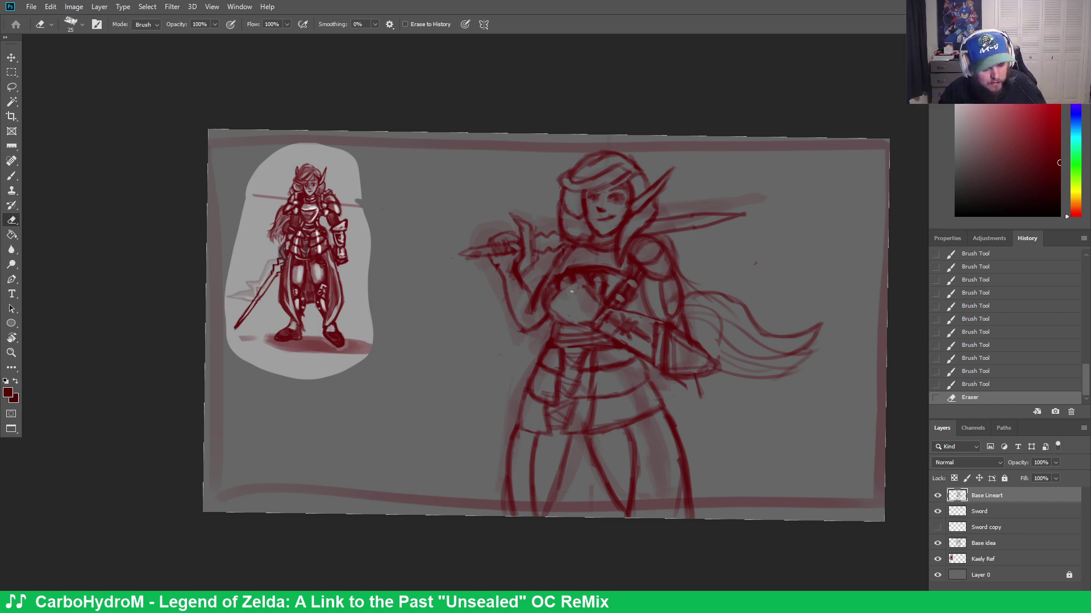
mouse_move(573, 283)
left_mouse_down()
mouse_move(553, 302)
mouse_move(560, 288)
mouse_move(551, 288)
mouse_move(542, 304)
mouse_move(554, 284)
mouse_move(547, 303)
mouse_move(615, 314)
mouse_move(588, 293)
mouse_move(605, 286)
mouse_move(591, 268)
mouse_move(598, 314)
mouse_move(589, 323)
mouse_move(561, 310)
mouse_move(568, 286)
mouse_move(588, 274)
mouse_move(607, 294)
left_mouse_up()
key("b")
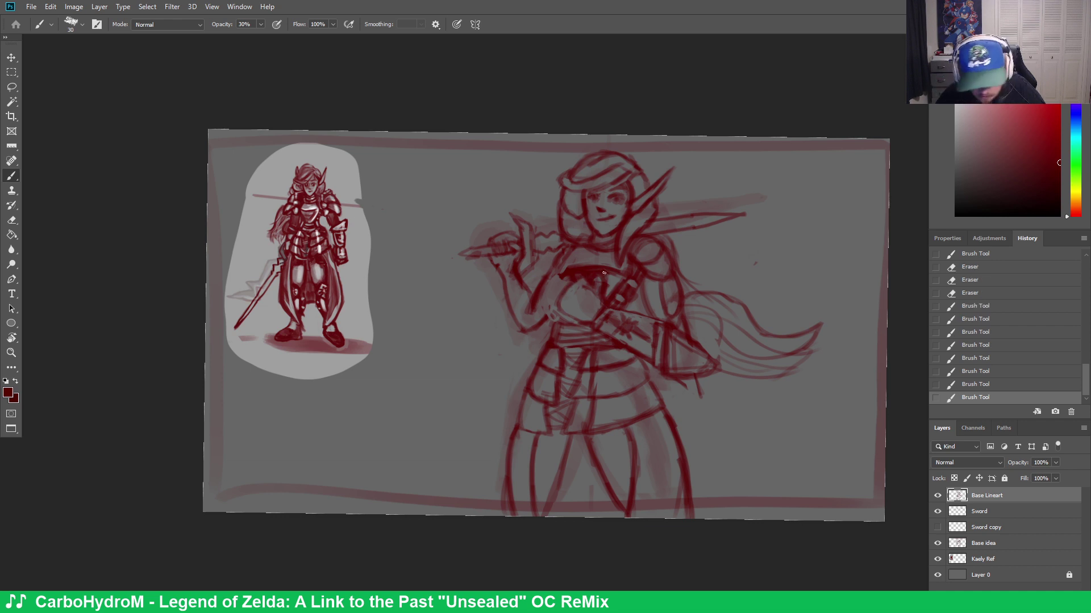
key("e")
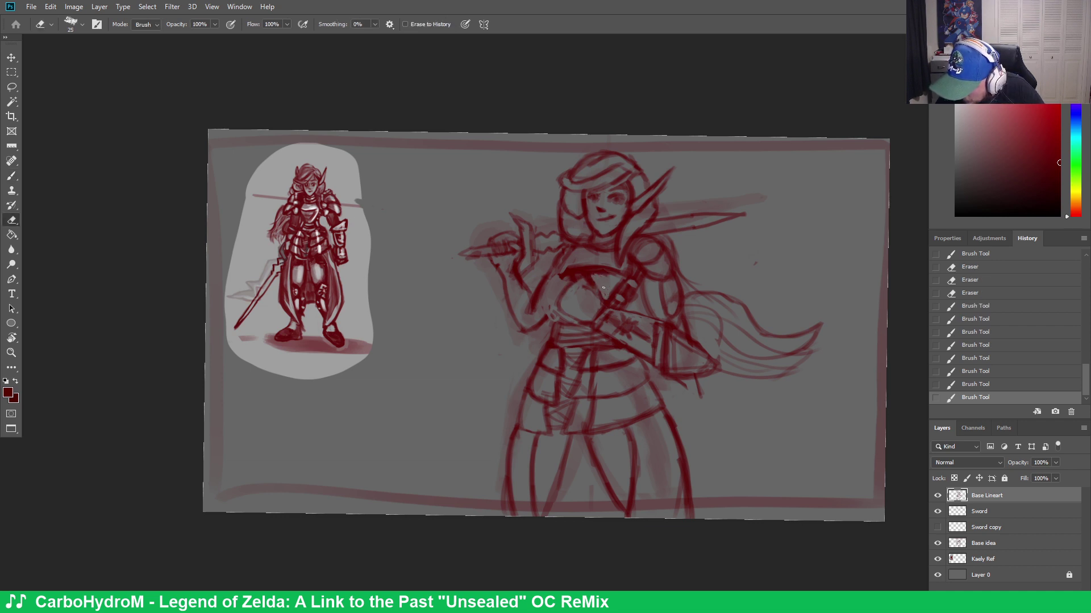
mouse_move(603, 288)
left_mouse_down()
mouse_move(621, 285)
mouse_move(603, 298)
mouse_move(593, 287)
mouse_move(583, 318)
mouse_move(608, 315)
left_mouse_up()
key("b")
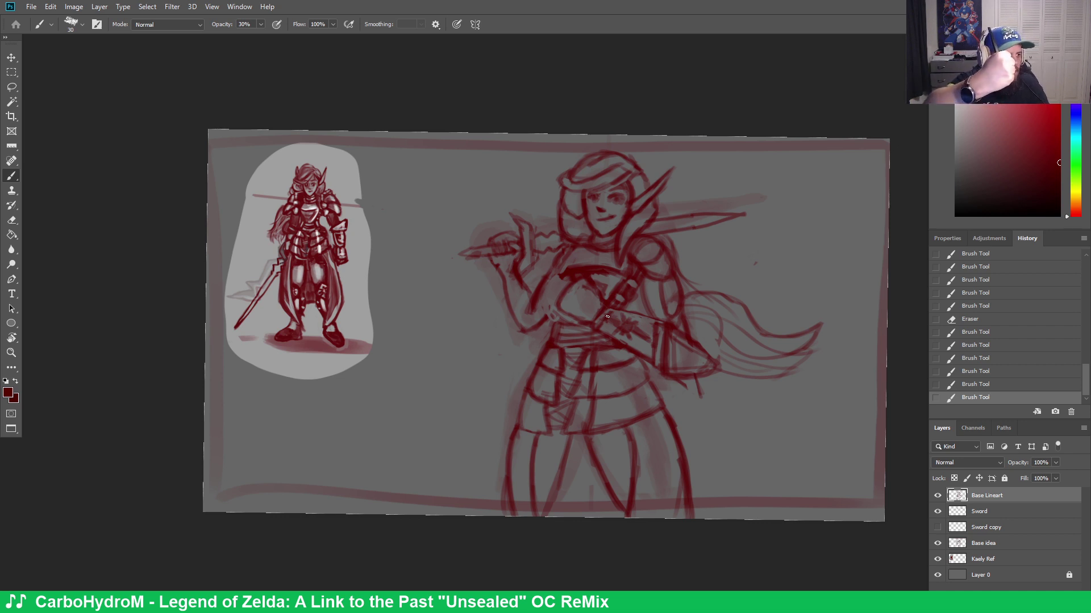
Refine the diagonal line beside the chest strap and strengthen the breastplate's side contour
key("e")
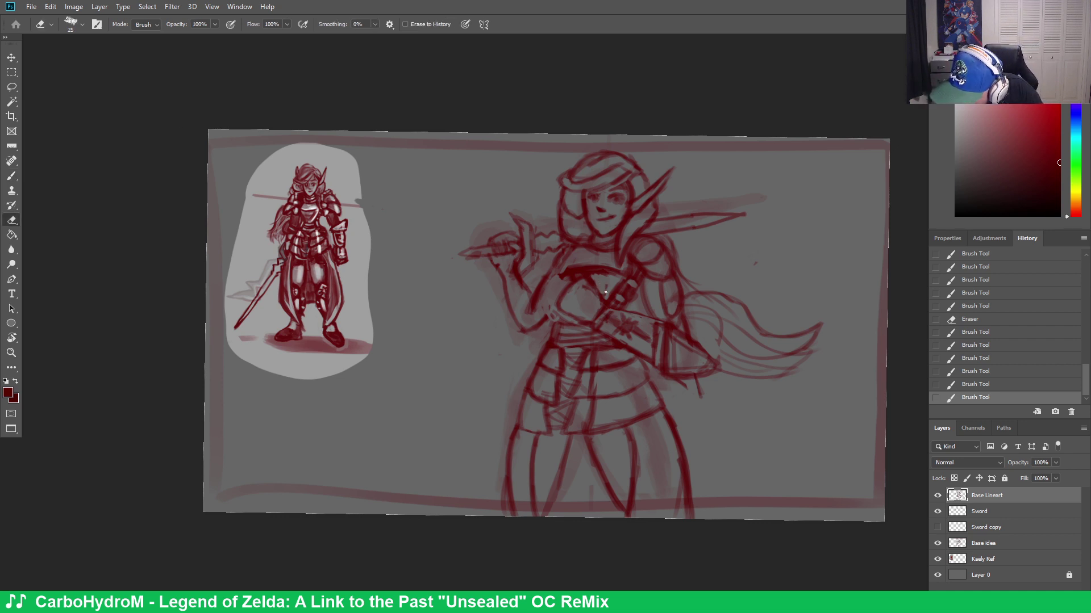
left_click_drag(606, 293, 618, 263)
key("b")
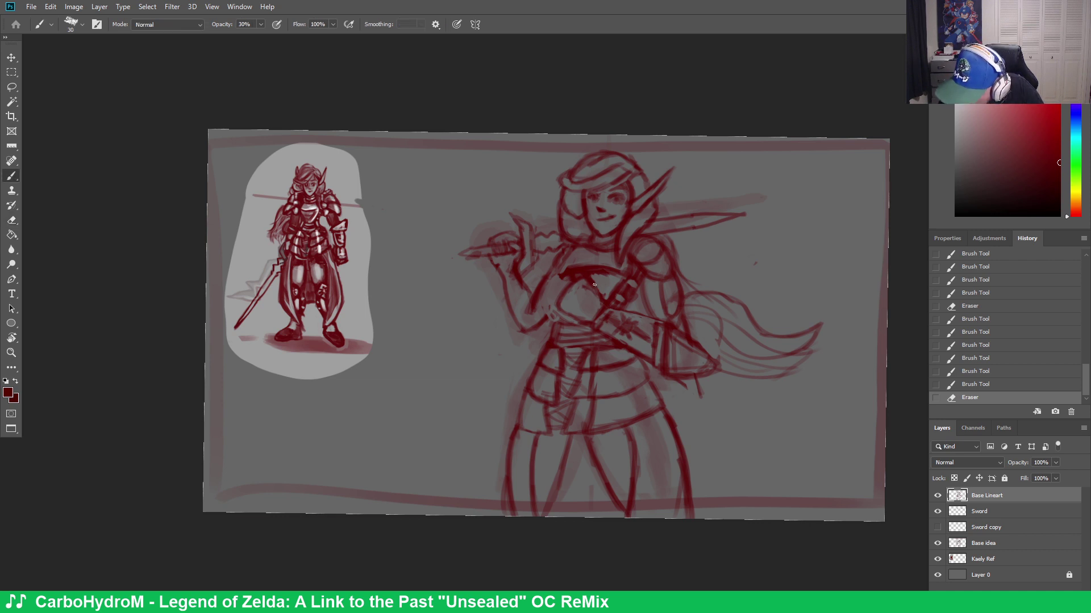
left_click_drag(601, 289, 604, 296)
left_click_drag(601, 287, 598, 279)
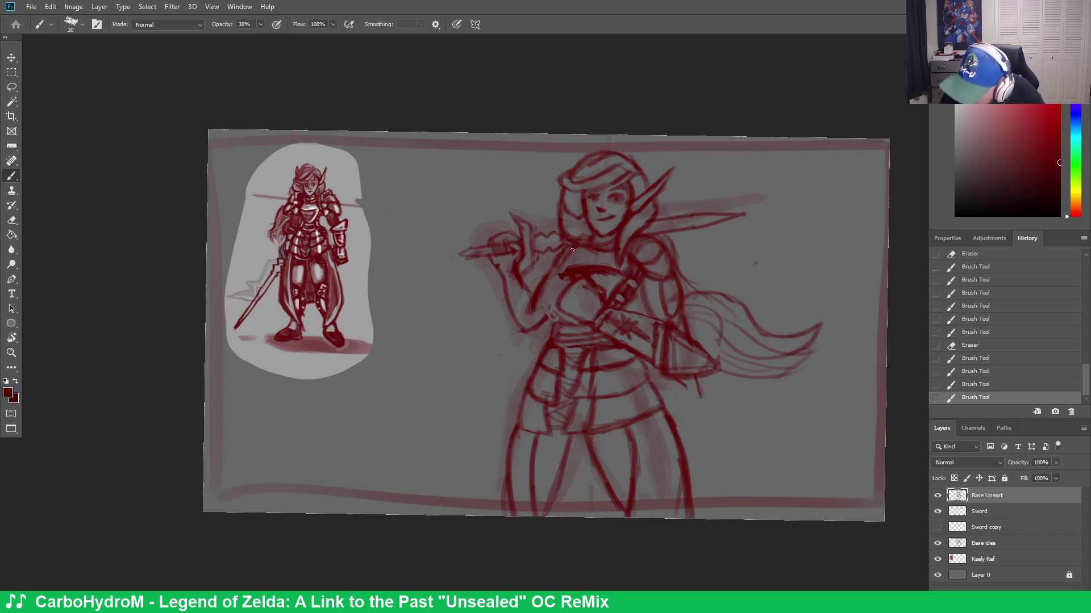
mouse_move(566, 274)
left_mouse_down()
mouse_move(583, 299)
mouse_move(563, 302)
mouse_move(564, 323)
left_mouse_up()
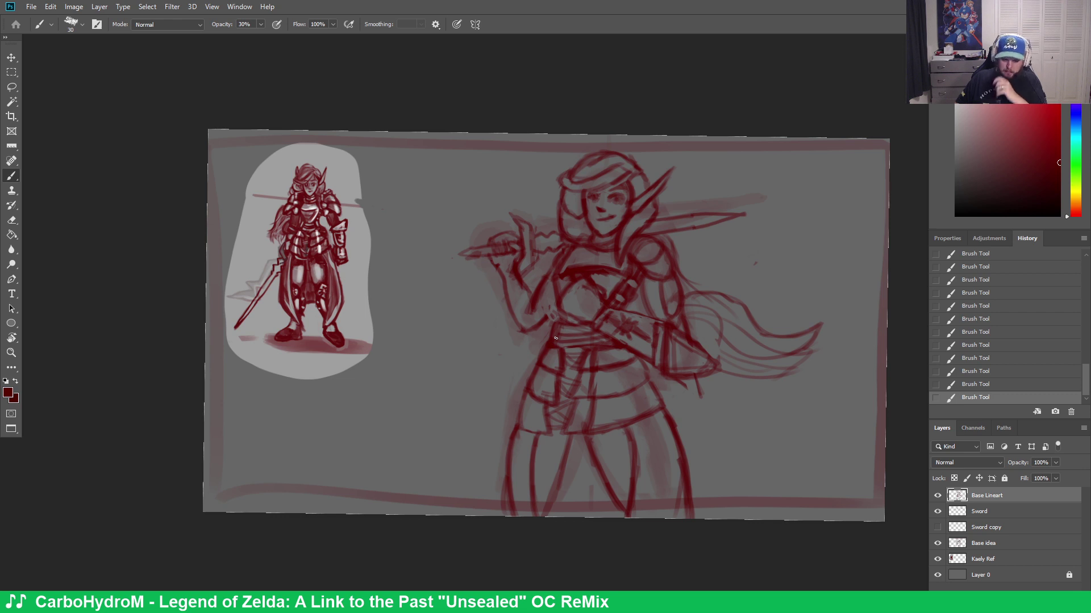
Step back through the history to the earliest brush state, undoing the breastplate rework and the flower emblem
left_click(1004, 293)
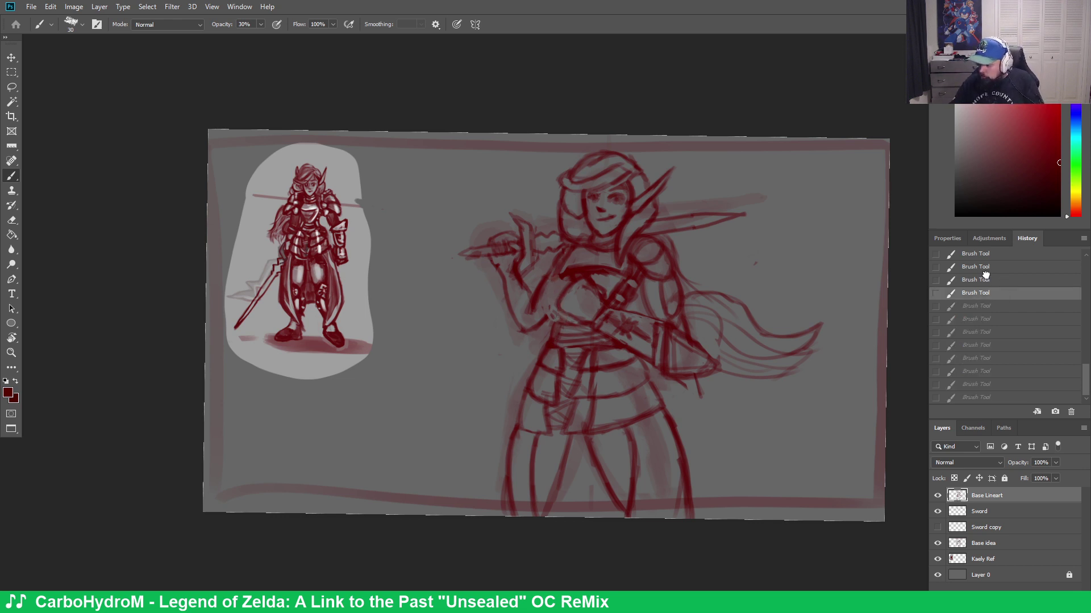
left_click(1003, 280)
scroll(1086, 382, "up", 3)
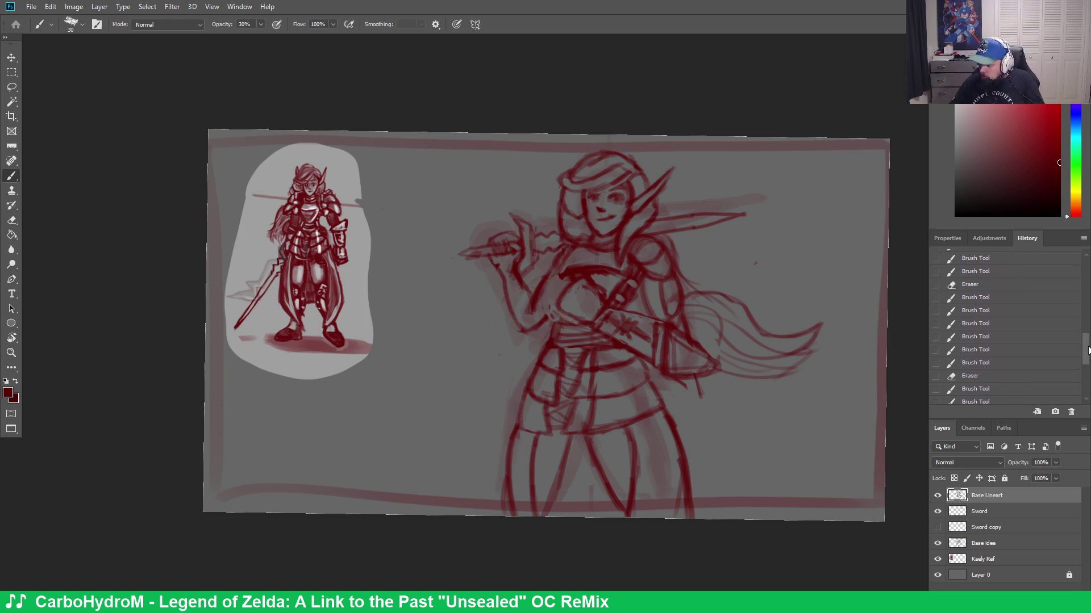
left_click(979, 364)
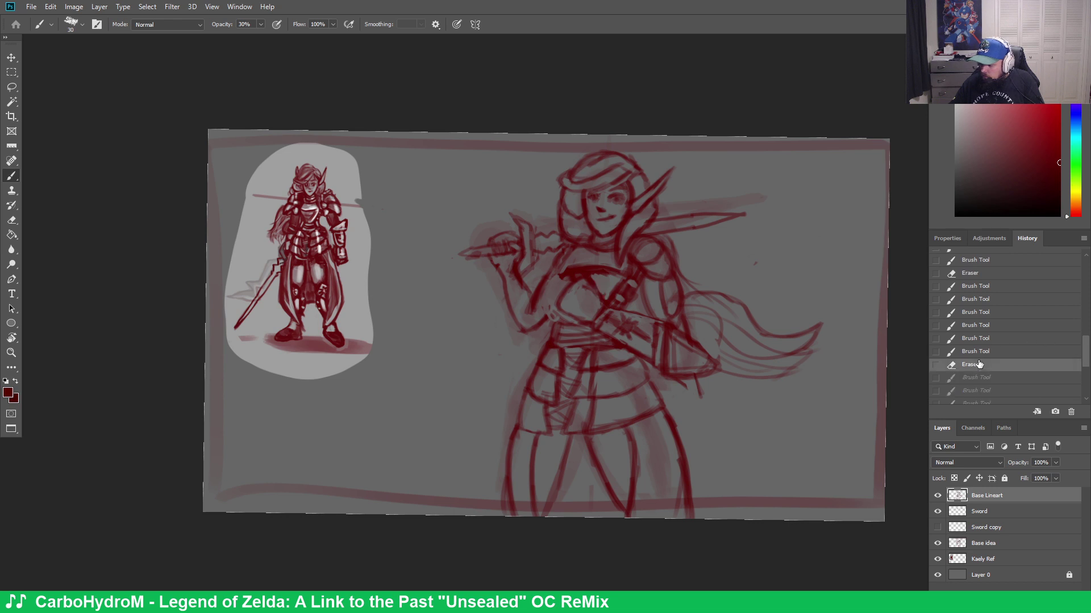
left_click(993, 262)
scroll(1086, 357, "up", 5)
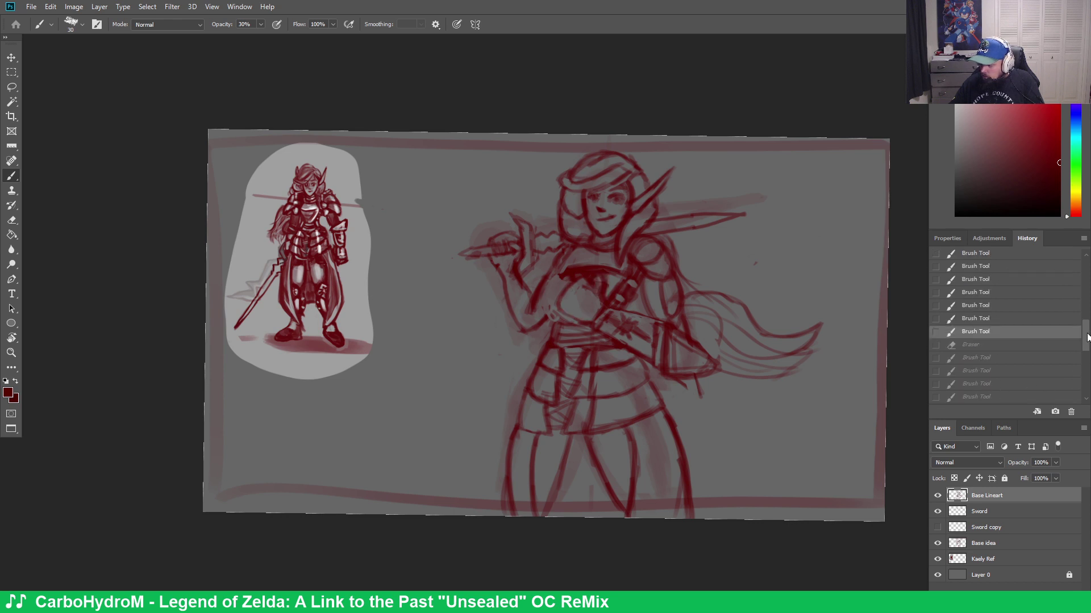
left_click(985, 325)
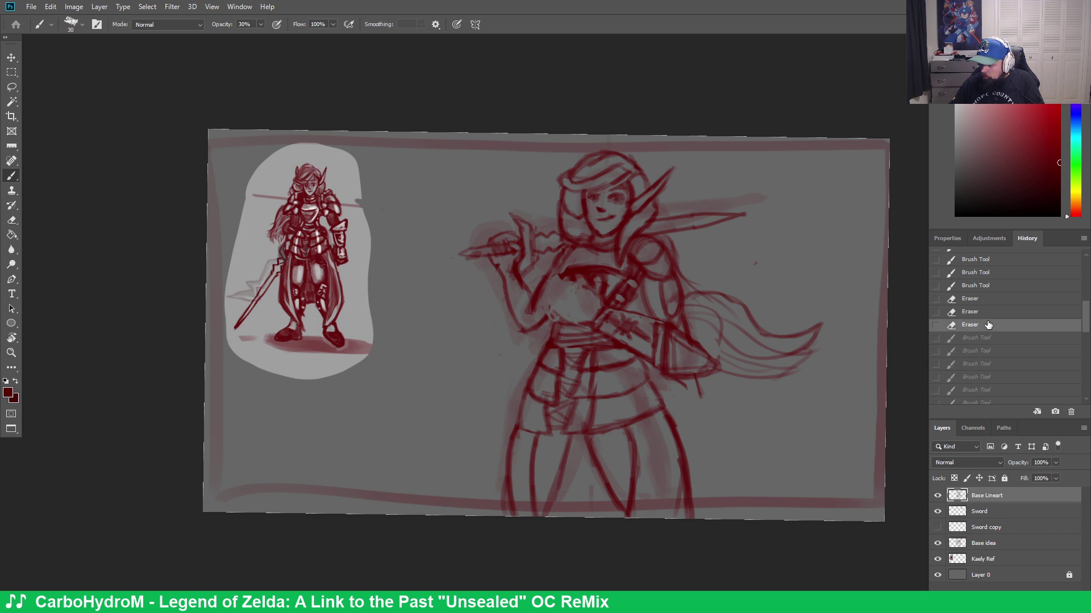
left_click(994, 286)
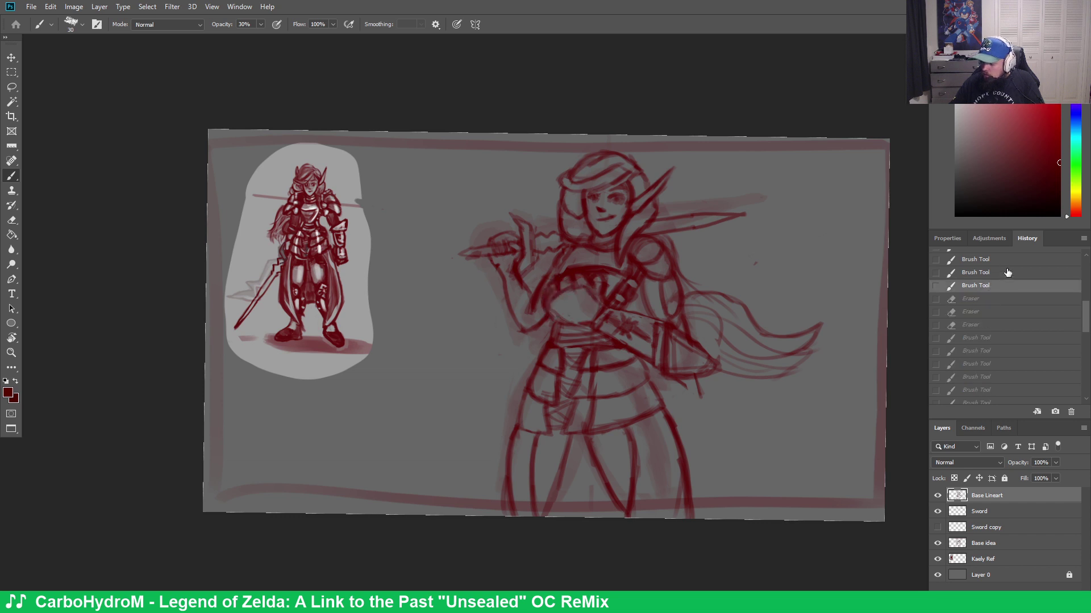
scroll(1023, 267, "up", 5)
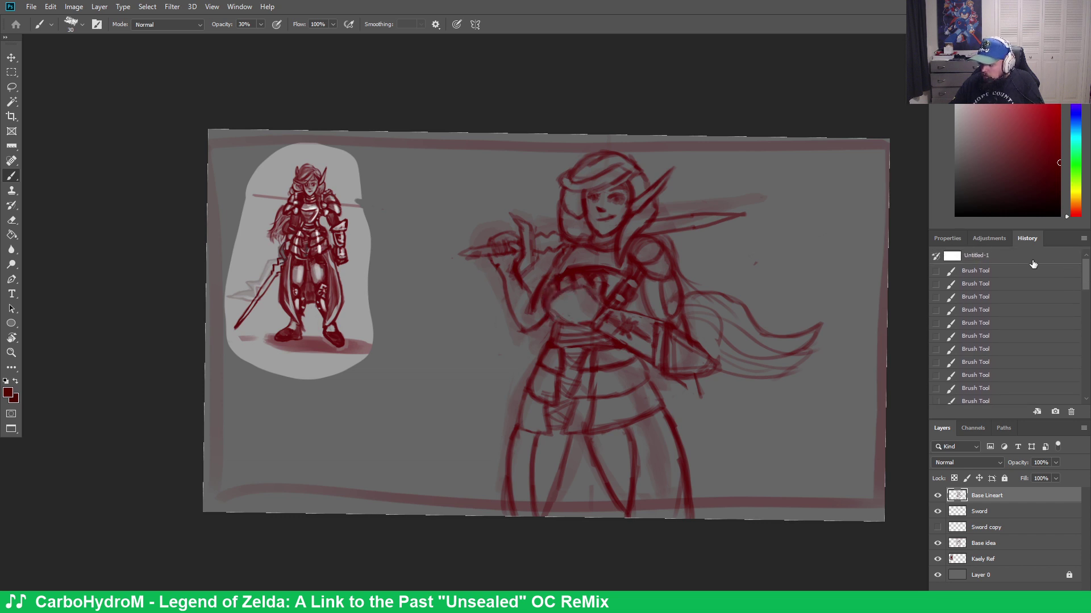
left_click(1004, 274)
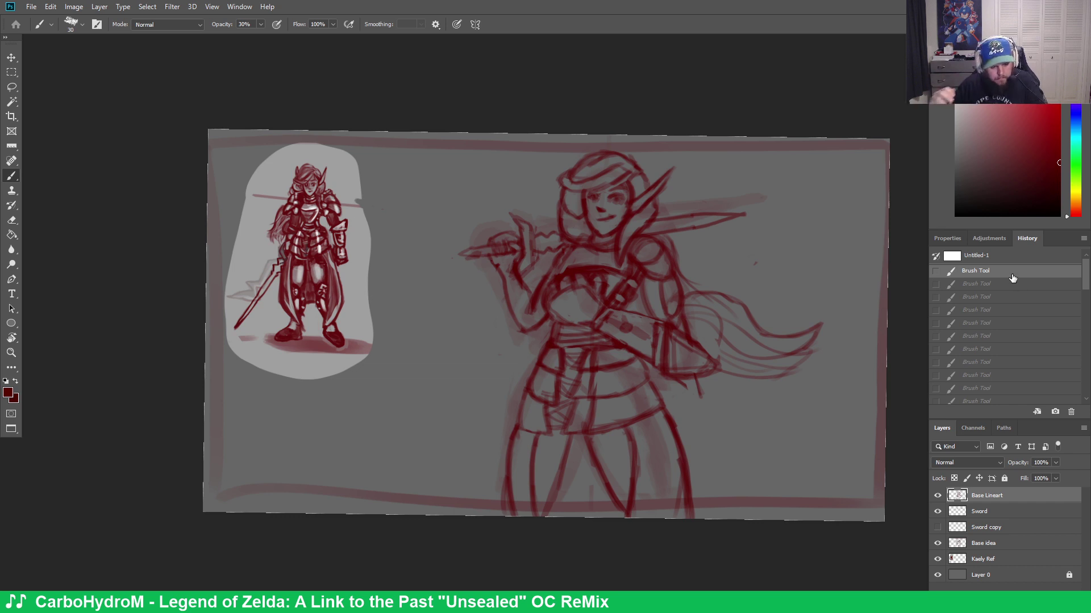
Erase the elbow guard's flared outer edge and redraw it as a steeper, narrower contour
key("e")
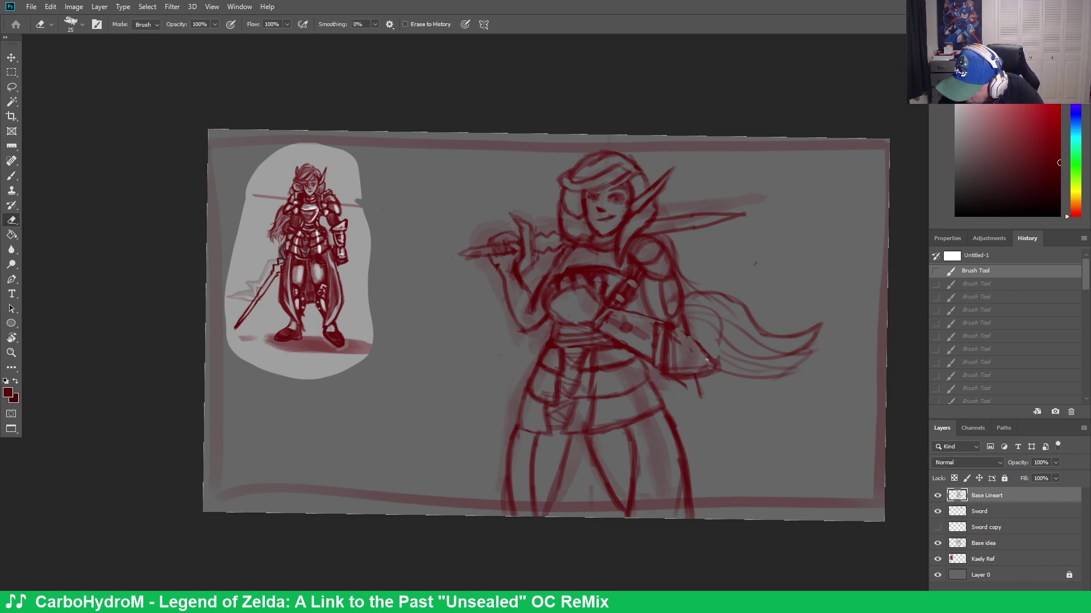
mouse_move(707, 359)
left_mouse_down()
mouse_move(669, 334)
mouse_move(665, 370)
mouse_move(678, 338)
left_mouse_up()
key("b")
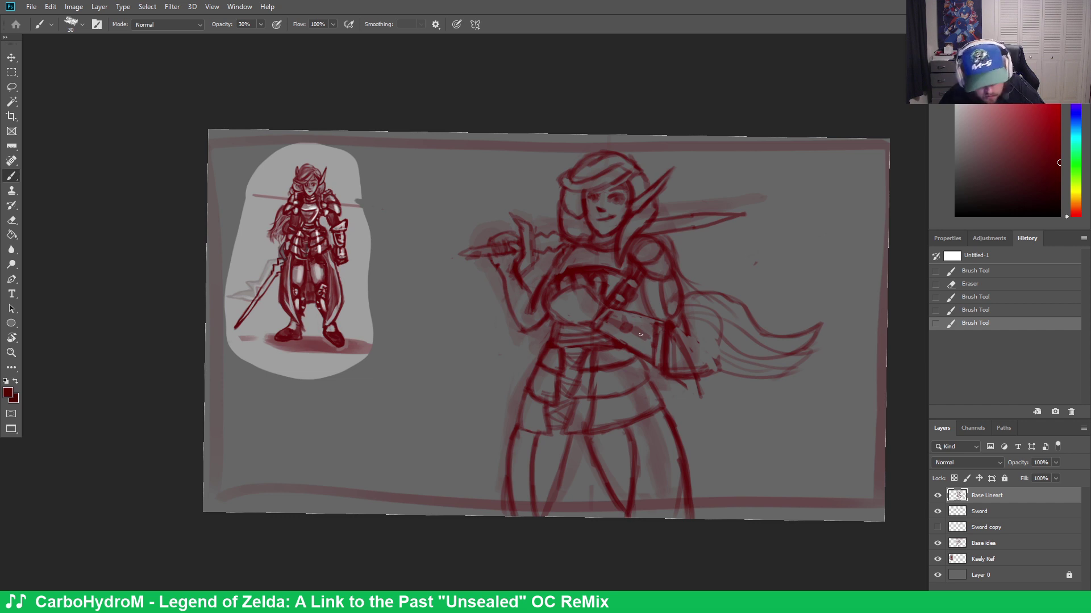
Erase the dark spots from the forearm guard, leaving its plate blank
key("e")
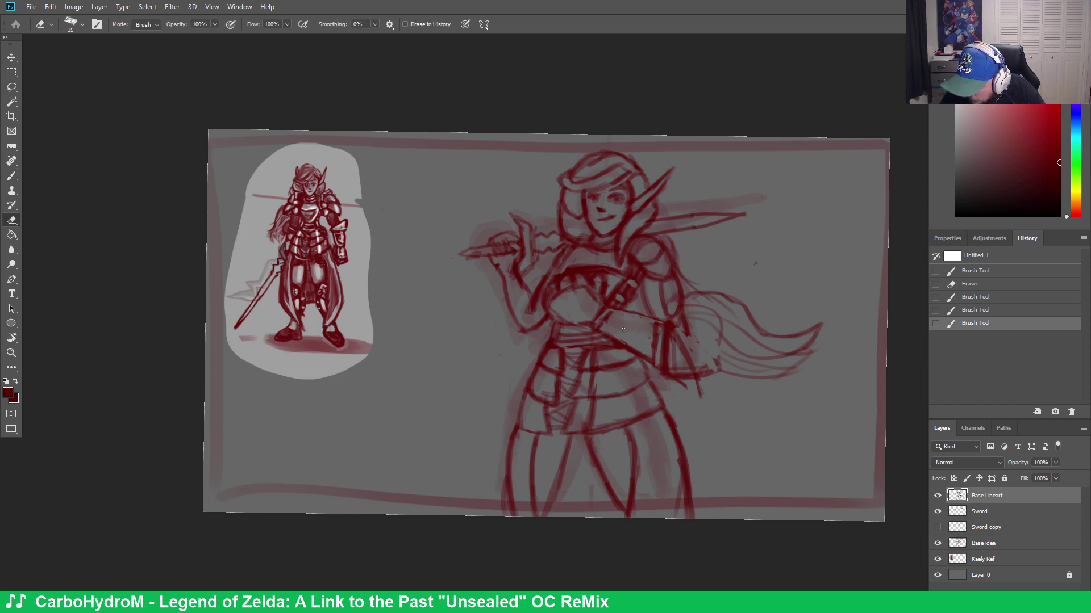
left_click_drag(623, 329, 664, 333)
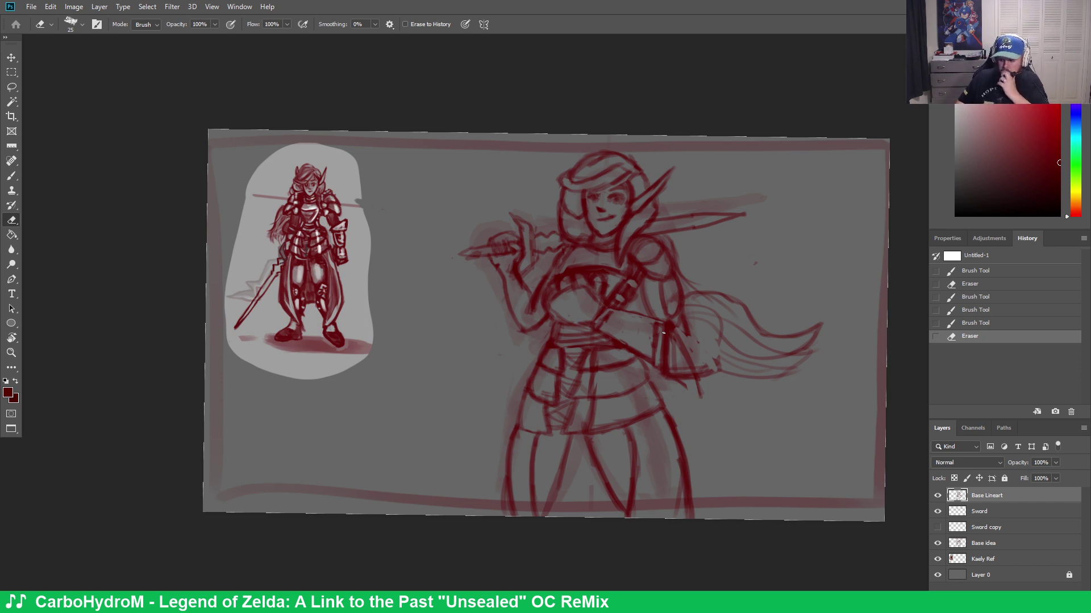
key("b")
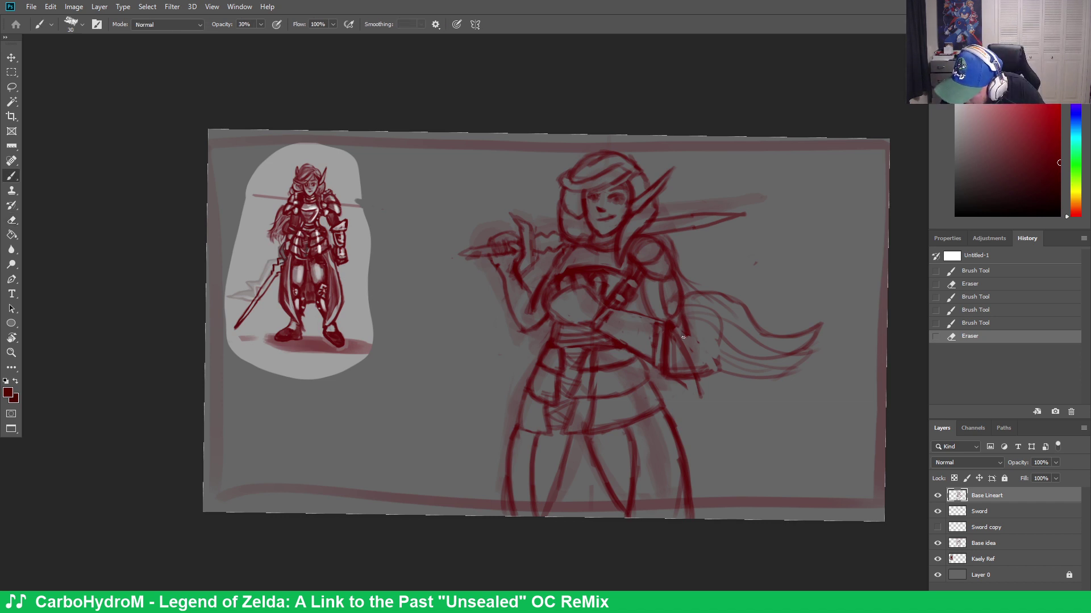
Darken the elbow guard's outer edge and erase the hair strands that run into the forearm guard
left_click_drag(679, 312, 683, 334)
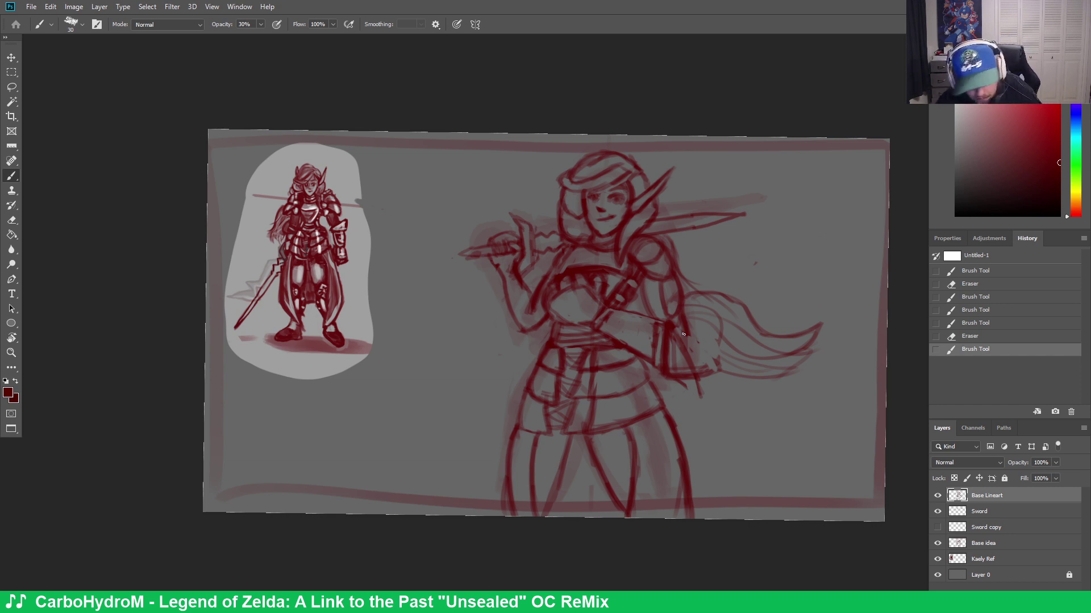
key("e")
mouse_move(697, 376)
left_mouse_down()
mouse_move(700, 339)
mouse_move(715, 363)
left_mouse_up()
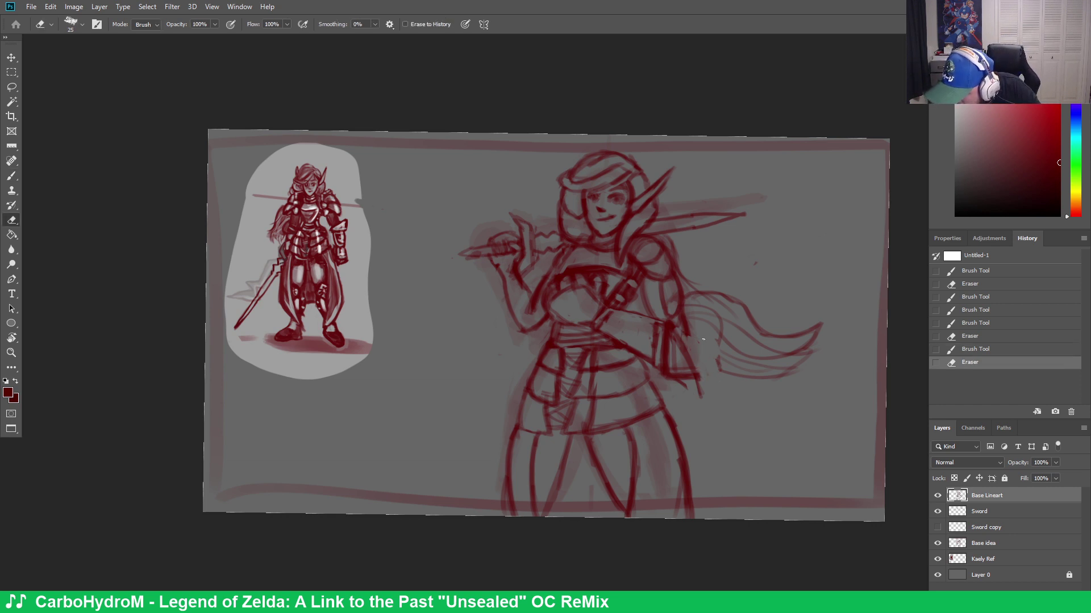
key("b")
mouse_move(682, 317)
left_mouse_down()
mouse_move(685, 346)
mouse_move(691, 324)
left_mouse_up()
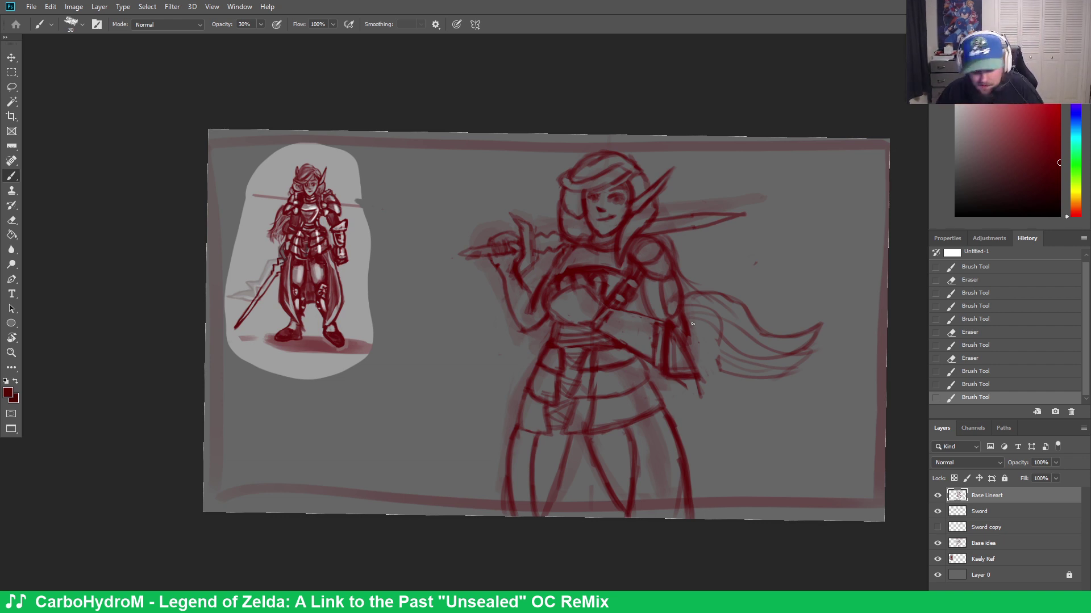
Redraw the flowing hair's lower strands and tip behind the elbow, and strengthen the forearm's upper edge
left_click_drag(689, 353, 753, 379)
left_click_drag(720, 375, 770, 377)
left_click_drag(814, 352, 779, 353)
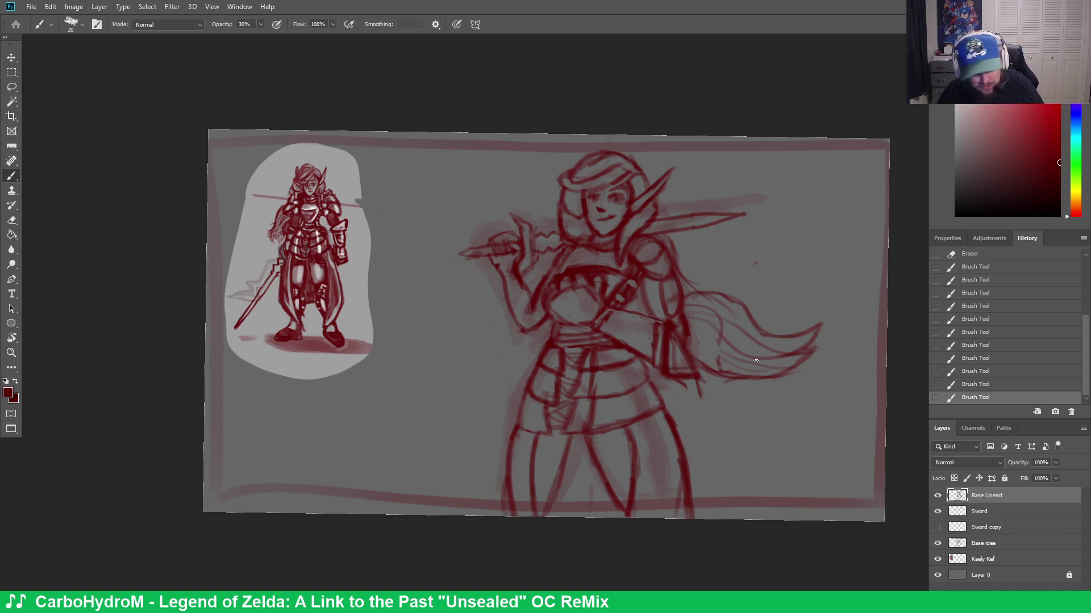
left_click_drag(610, 314, 653, 327)
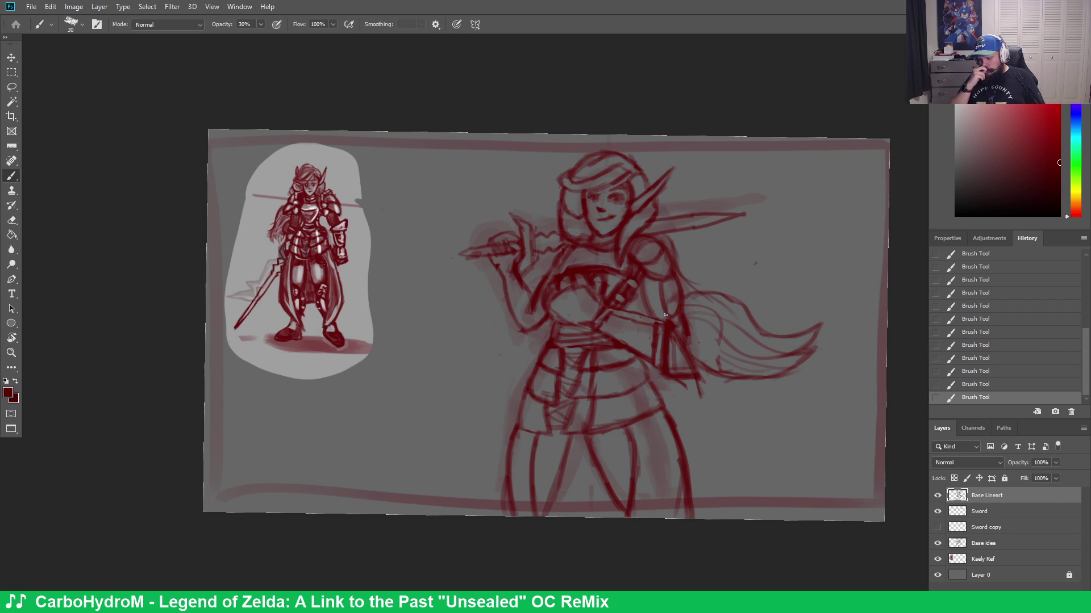
Erase the heavy lines inside the forearm guard's cuff, redraw them as thinner slanted edges, and reinforce the upper arm contours
key("e")
left_click_drag(671, 334, 684, 357)
mouse_move(676, 338)
left_mouse_down()
mouse_move(687, 364)
mouse_move(668, 366)
mouse_move(681, 374)
mouse_move(686, 354)
mouse_move(671, 359)
mouse_move(687, 372)
left_mouse_up()
key("b")
left_click_drag(669, 332, 679, 364)
left_click_drag(666, 317, 676, 306)
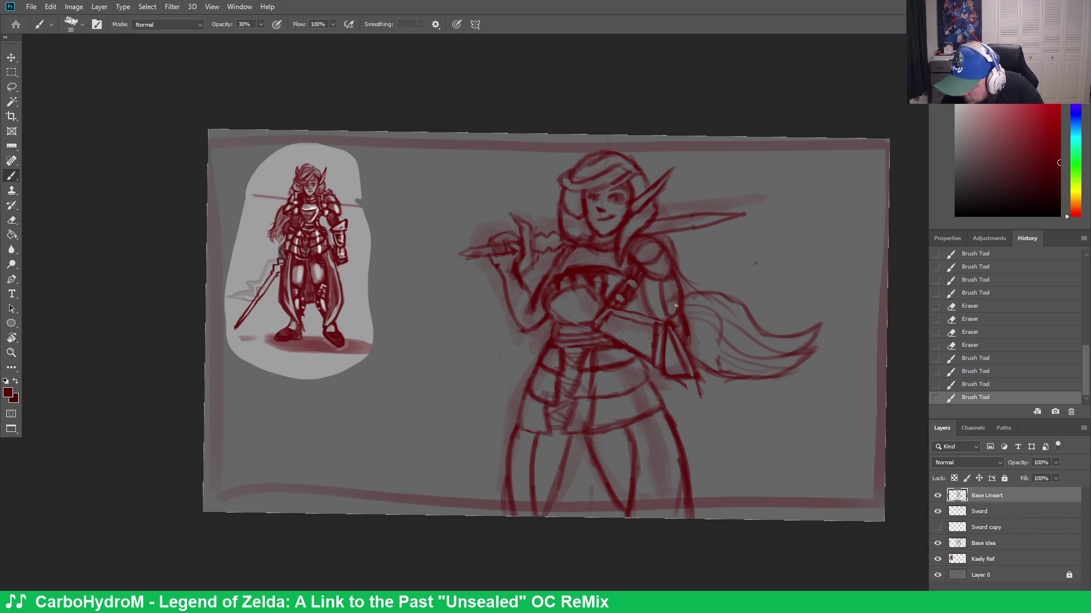
left_click_drag(670, 331, 670, 360)
left_click_drag(671, 338, 672, 373)
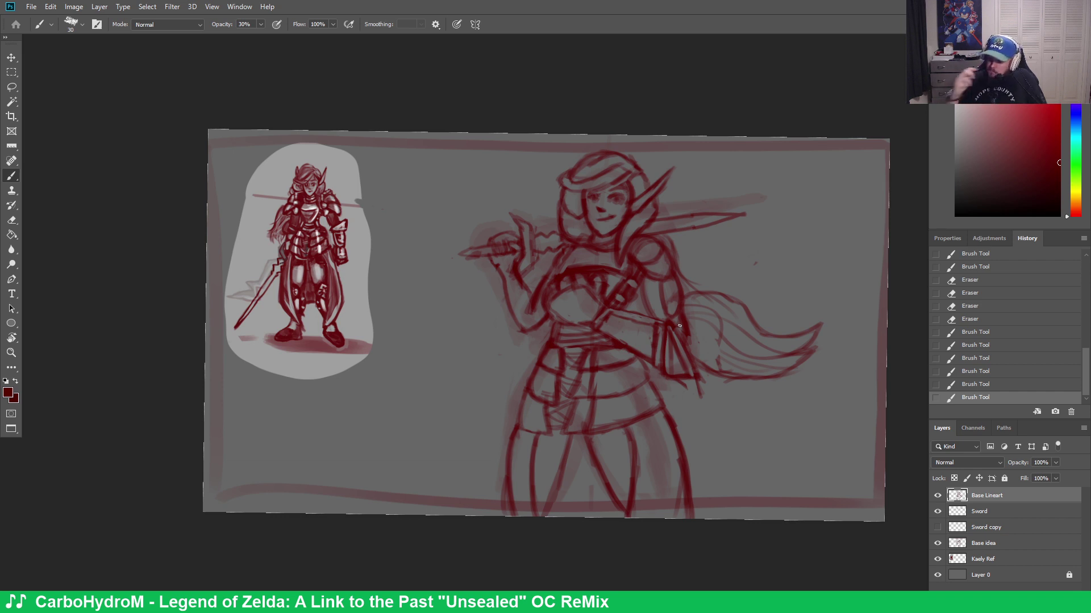
left_click_drag(648, 286, 642, 312)
mouse_move(652, 282)
left_mouse_down()
mouse_move(648, 310)
mouse_move(672, 312)
left_mouse_up()
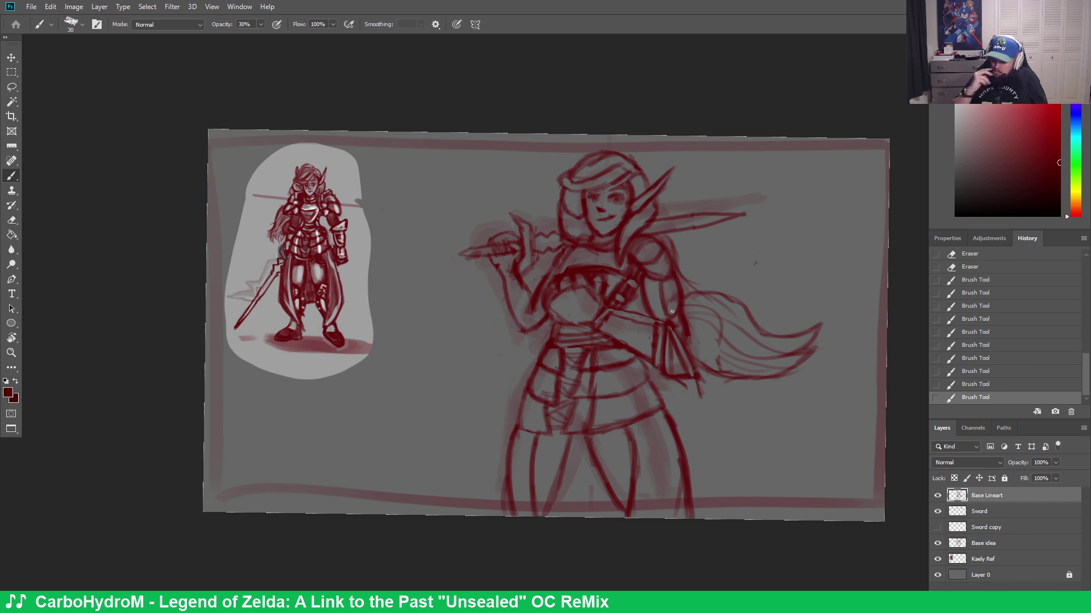
Clean up the lower breastplate's side edge, draw a peaked seam across the plate, and strengthen its contour up towards the shoulder
mouse_move(595, 296)
left_mouse_down()
mouse_move(601, 304)
mouse_move(554, 301)
left_mouse_up()
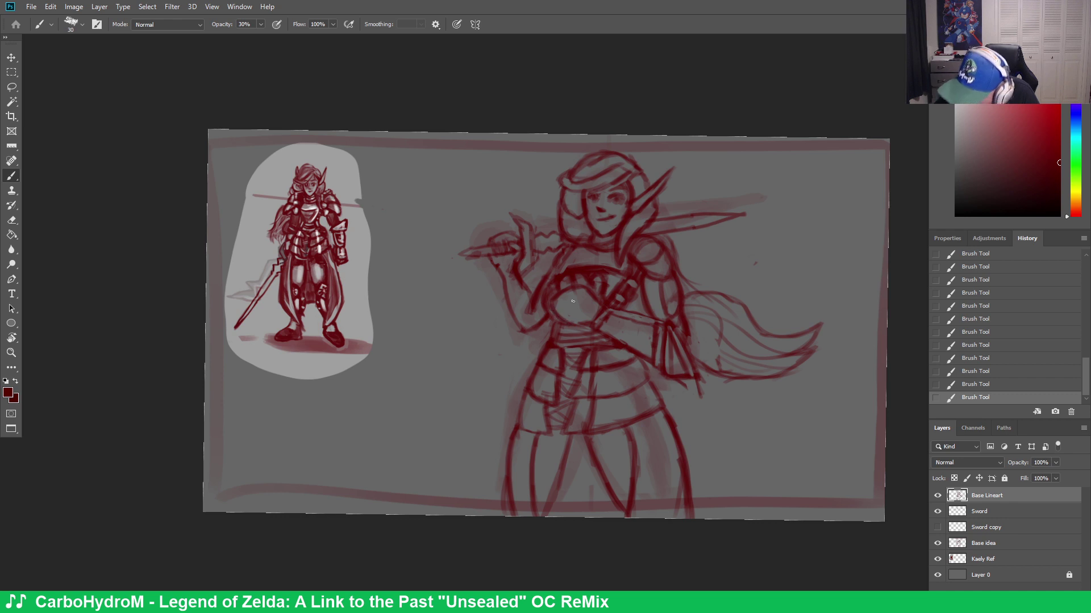
key("e")
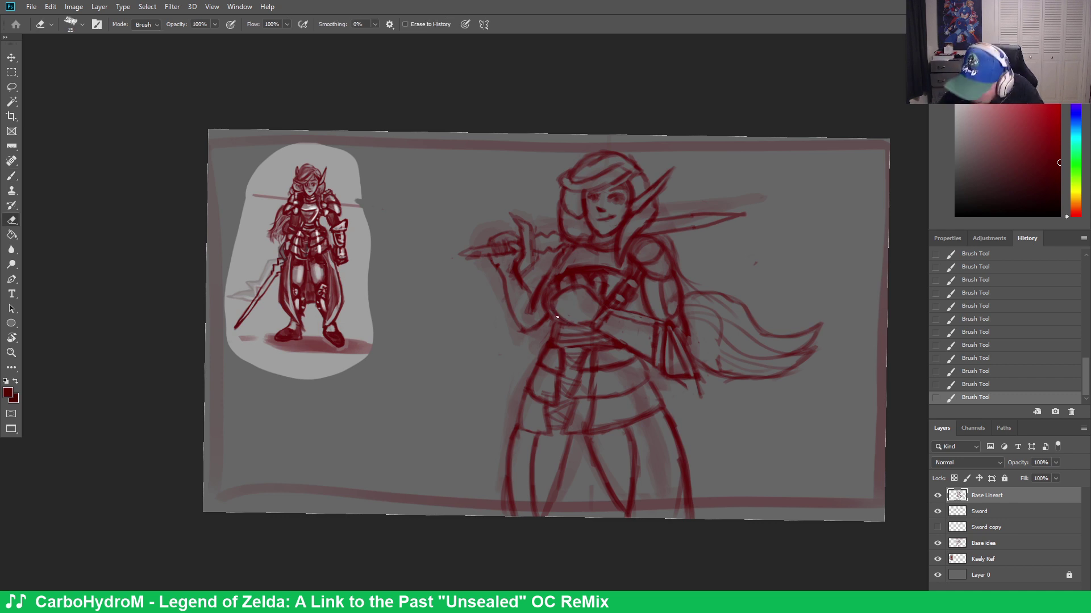
mouse_move(548, 312)
left_mouse_down()
mouse_move(549, 288)
mouse_move(554, 312)
left_mouse_up()
left_click_drag(555, 313, 545, 313)
key("b")
mouse_move(547, 309)
left_mouse_down()
mouse_move(583, 294)
mouse_move(600, 312)
mouse_move(586, 301)
mouse_move(559, 309)
mouse_move(571, 321)
mouse_move(557, 309)
mouse_move(574, 295)
mouse_move(598, 307)
mouse_move(582, 320)
mouse_move(602, 302)
left_mouse_up()
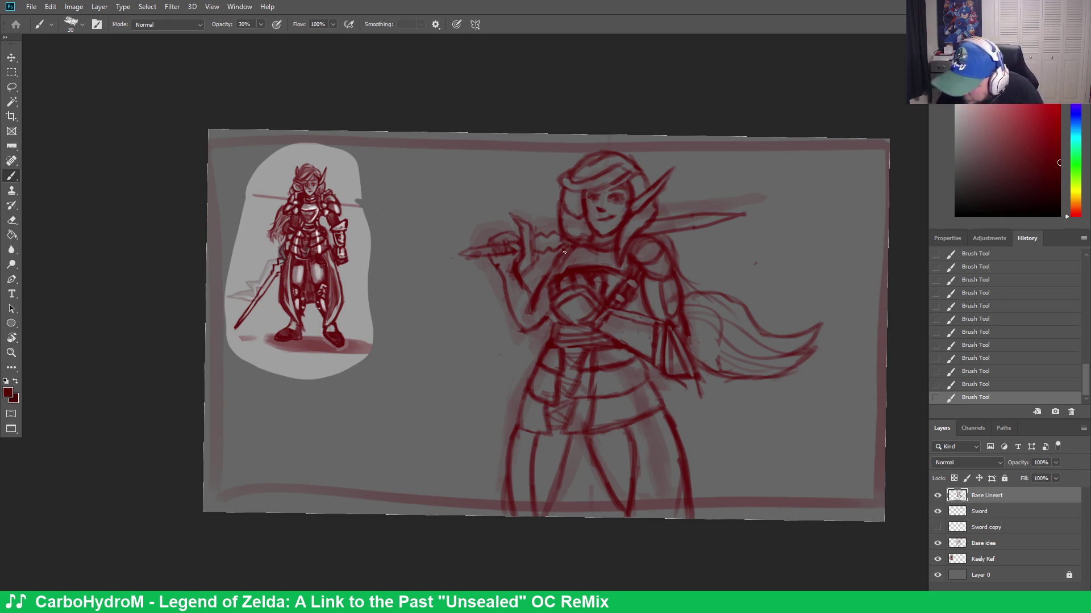
left_click_drag(554, 273, 565, 250)
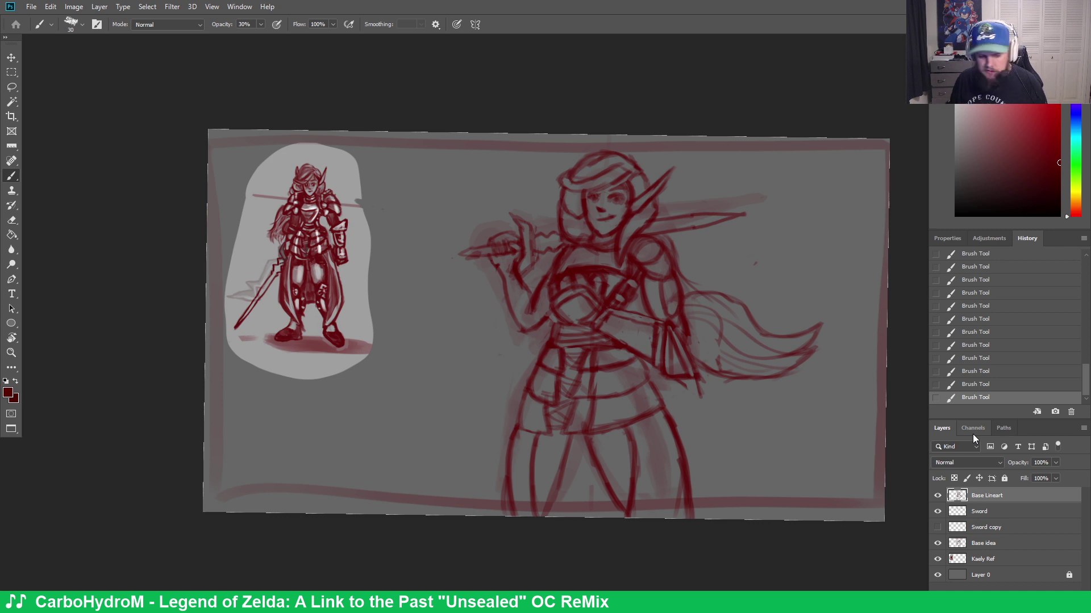
Straighten the tilted canvas view and draw a round fastener where the breastplate meets the shoulder beside the hair, clearing its interior
key("r")
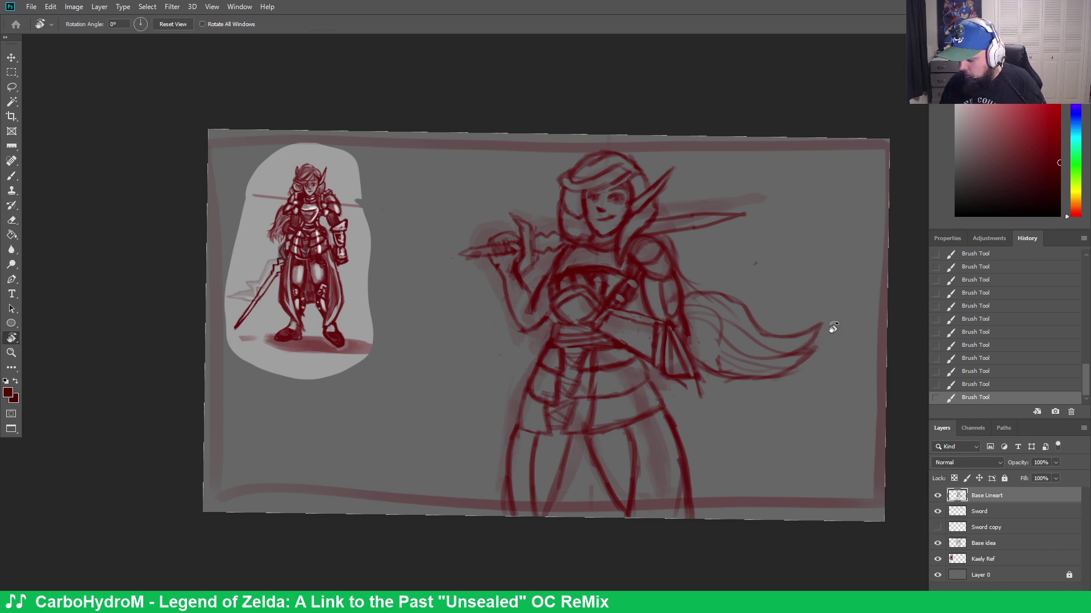
left_click_drag(830, 324, 844, 307)
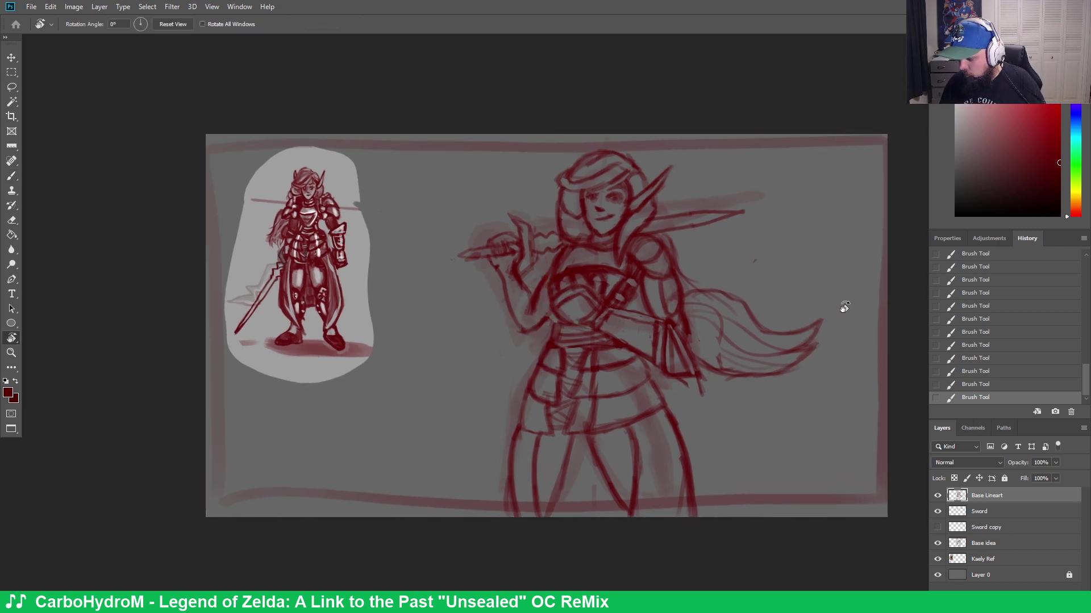
key("b")
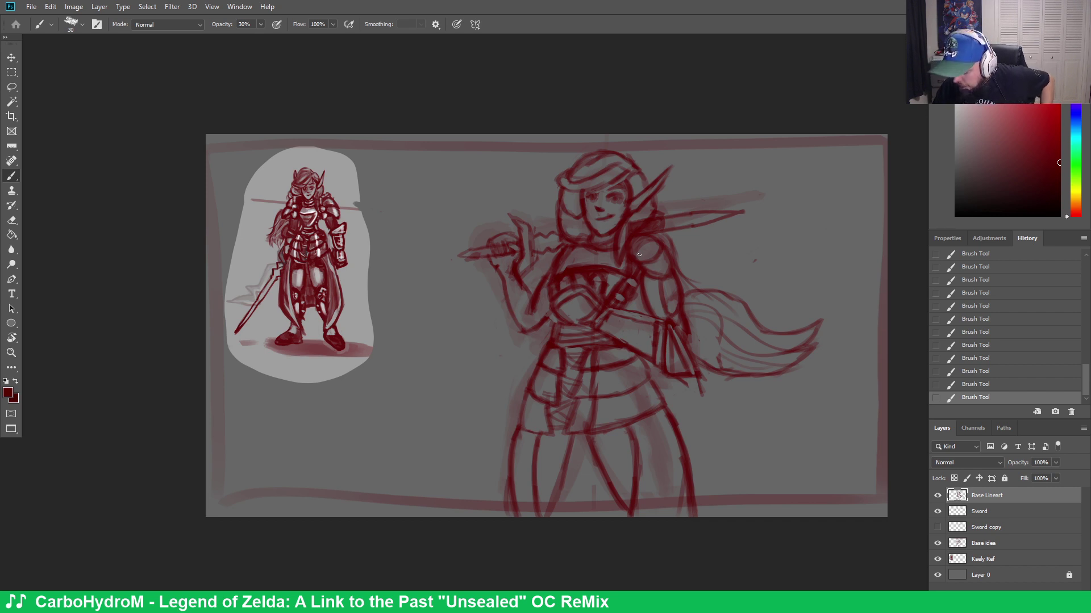
key("e")
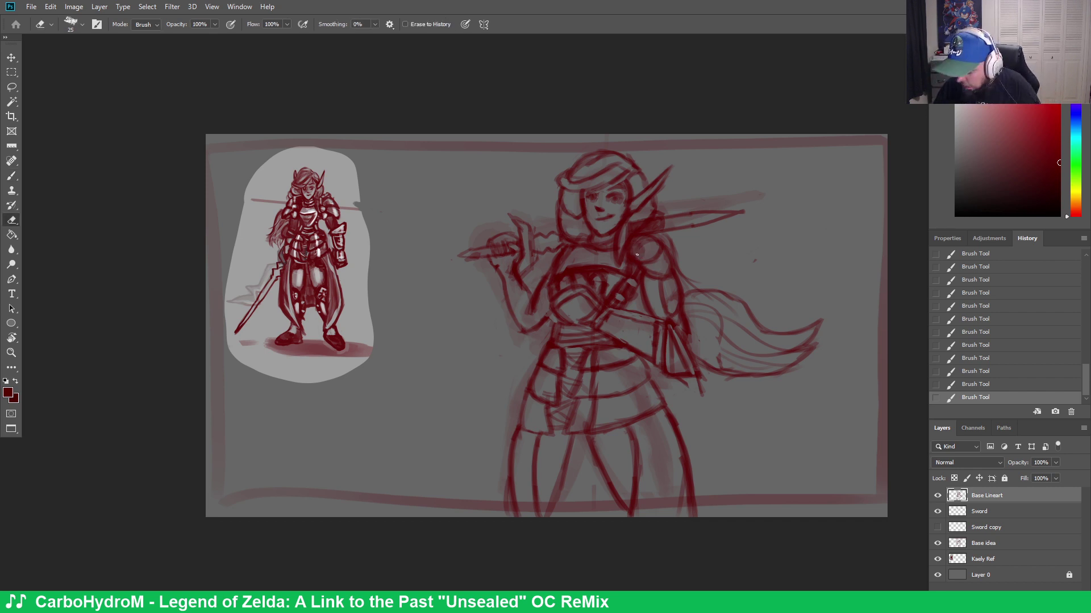
left_click_drag(630, 253, 632, 257)
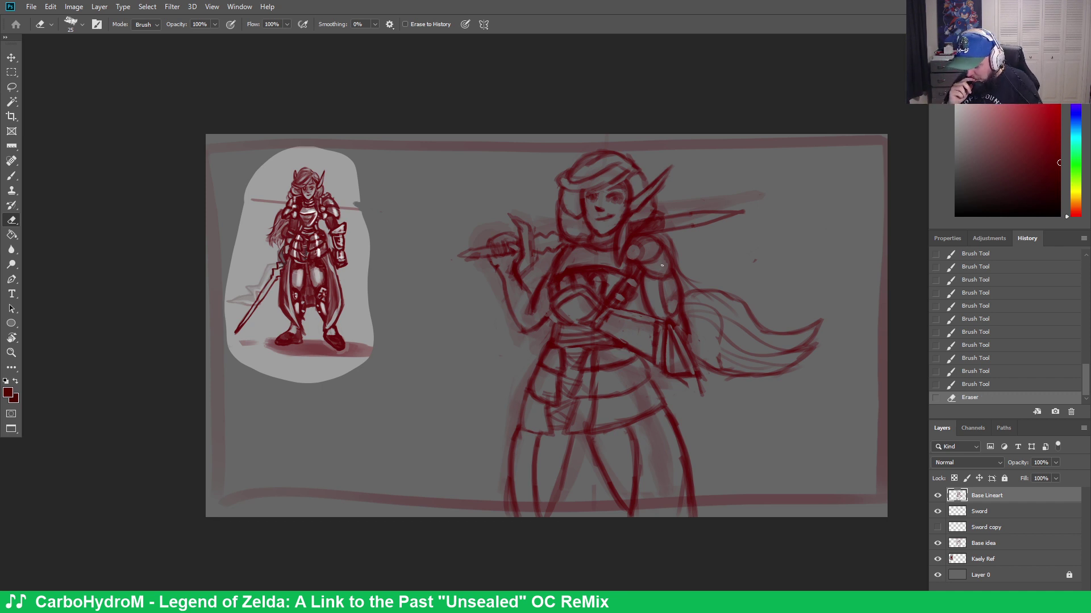
key("b")
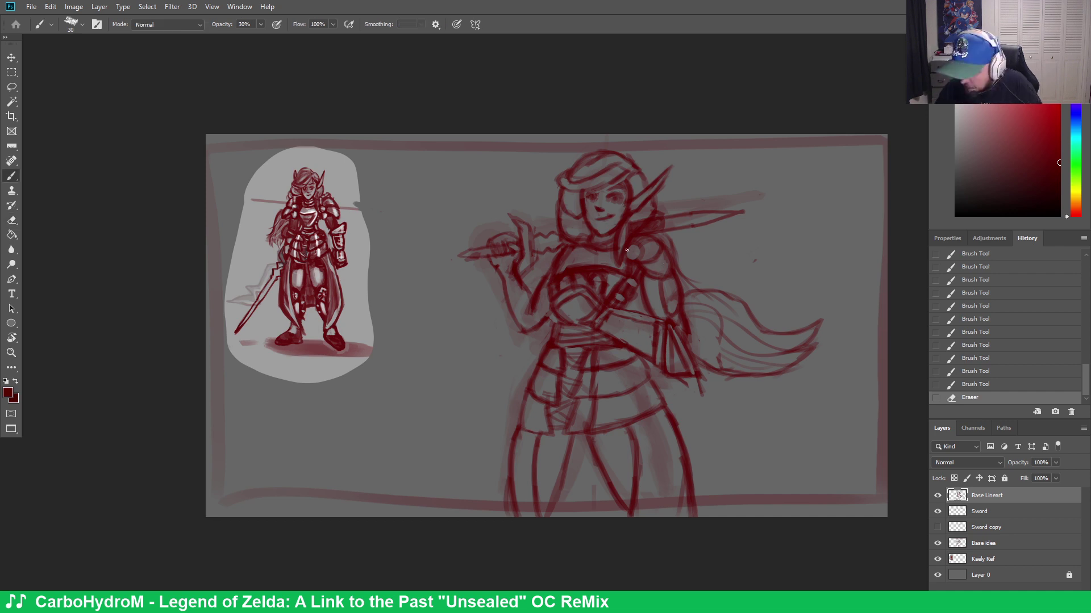
mouse_move(635, 244)
left_mouse_down()
mouse_move(641, 255)
mouse_move(624, 250)
left_mouse_up()
key("e")
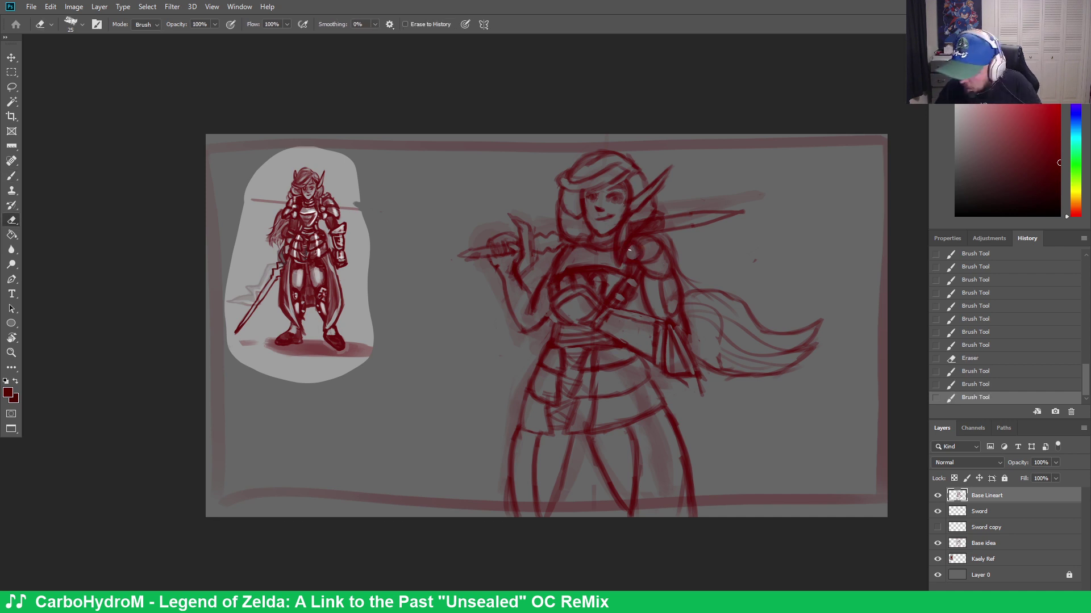
left_click_drag(627, 247, 639, 250)
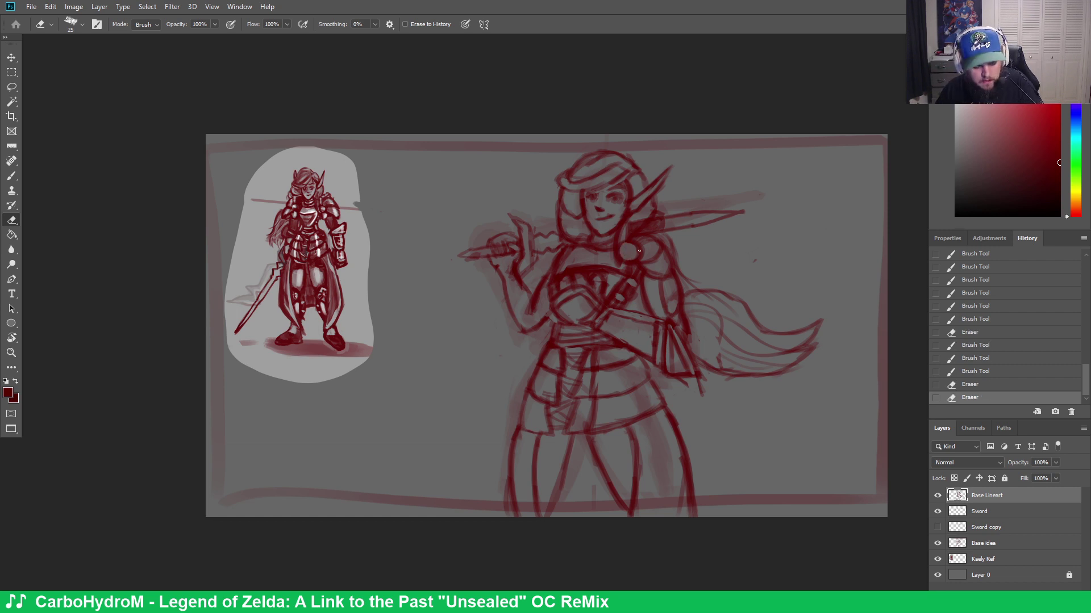
Draw a matching smaller round fastener on the breastplate's corner by the sword arm and erase the excess lines around it
key("b")
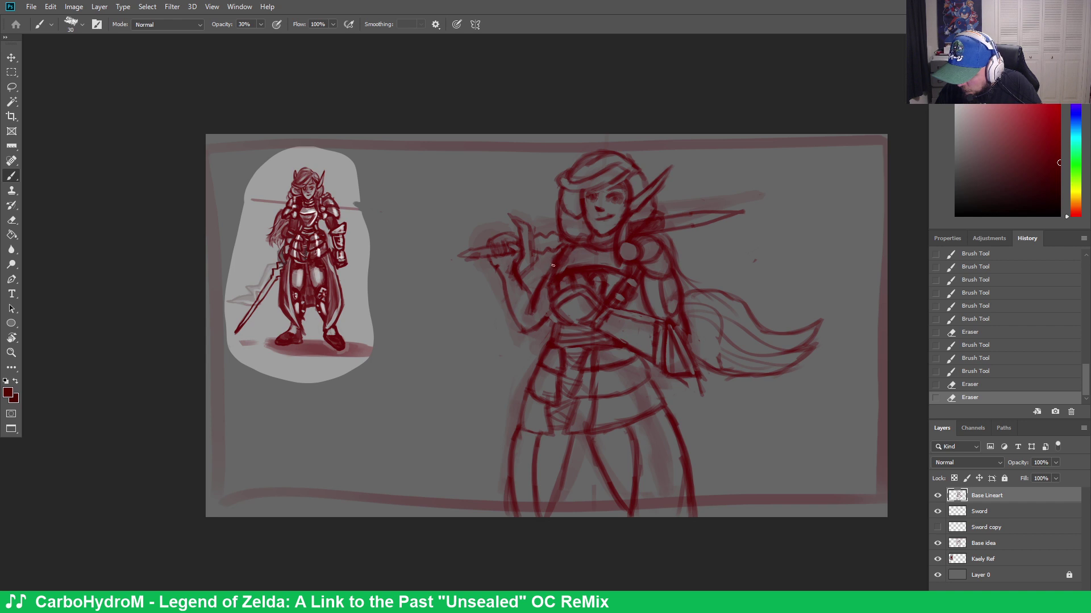
left_click_drag(553, 266, 562, 260)
key("e")
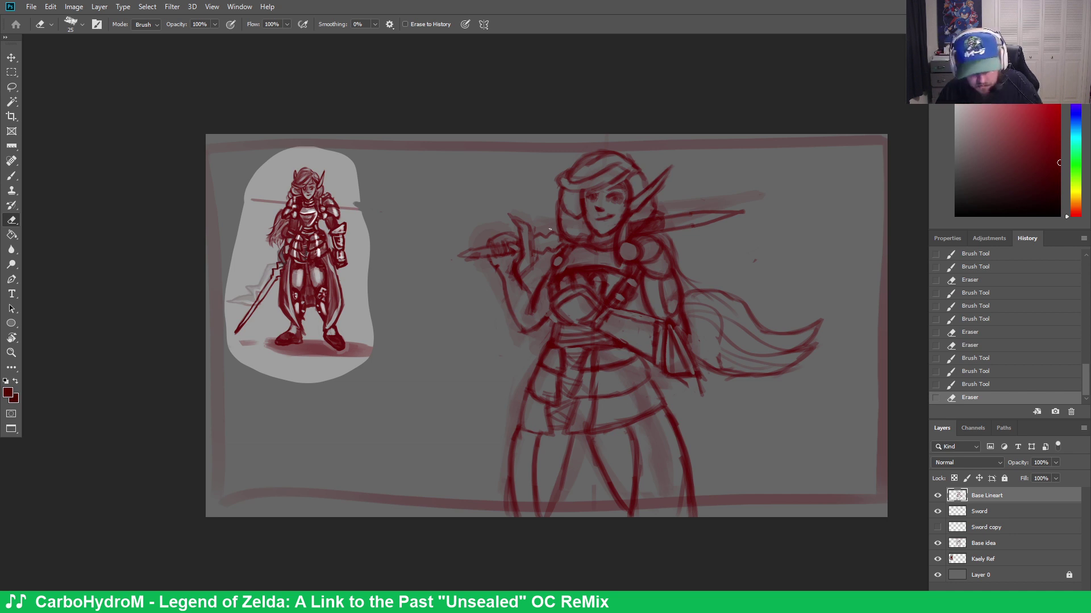
mouse_move(559, 259)
left_mouse_down()
mouse_move(571, 273)
mouse_move(556, 274)
left_mouse_up()
key("b")
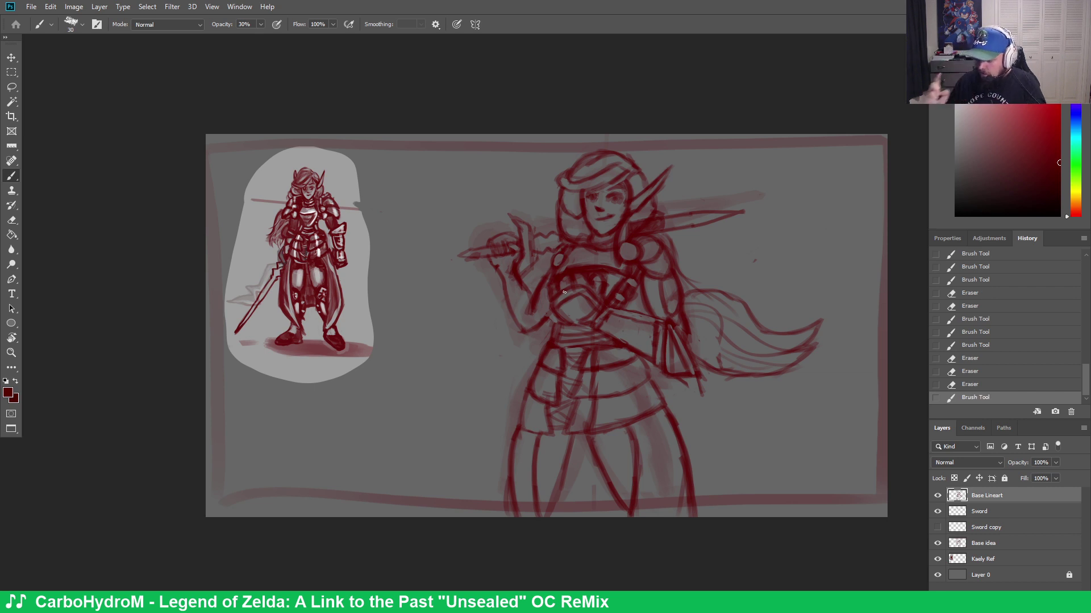
Erase the dark lines above the shoulder below the ear and hide the Sword layer
key("e")
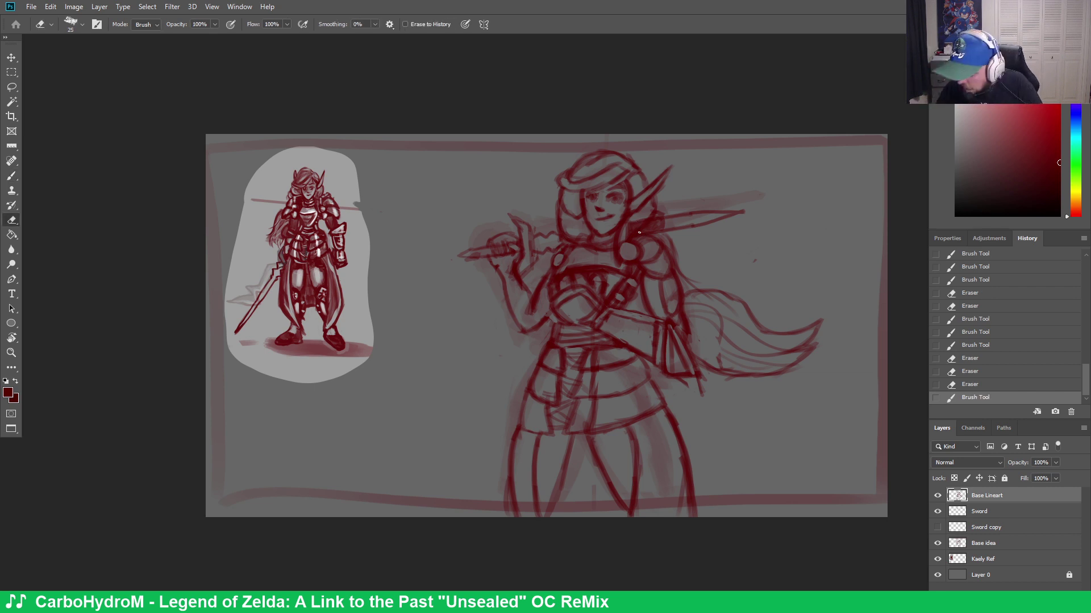
left_click_drag(657, 225, 673, 212)
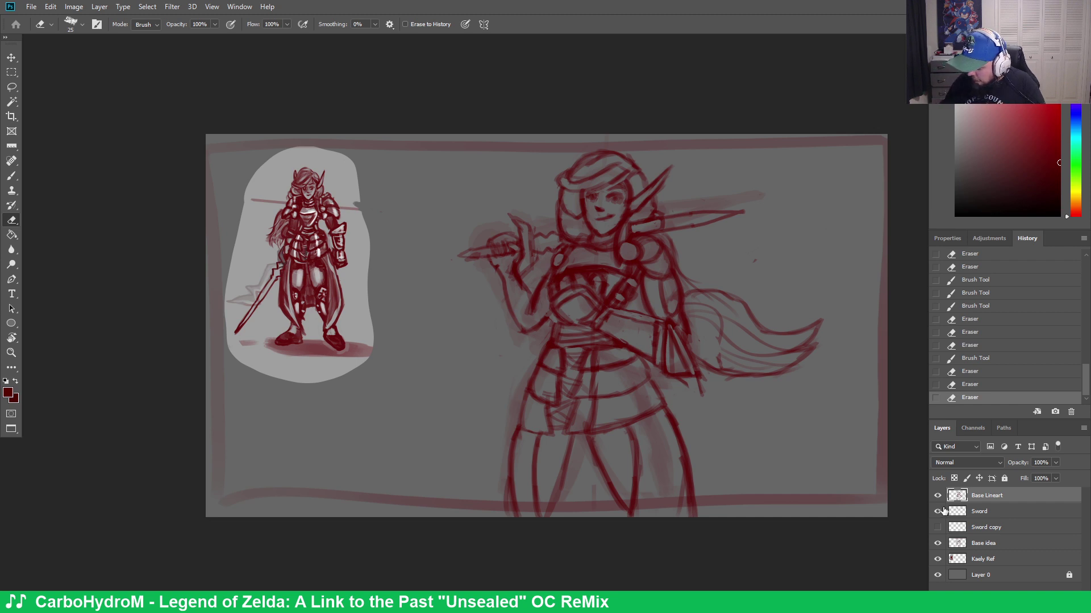
left_click(937, 511)
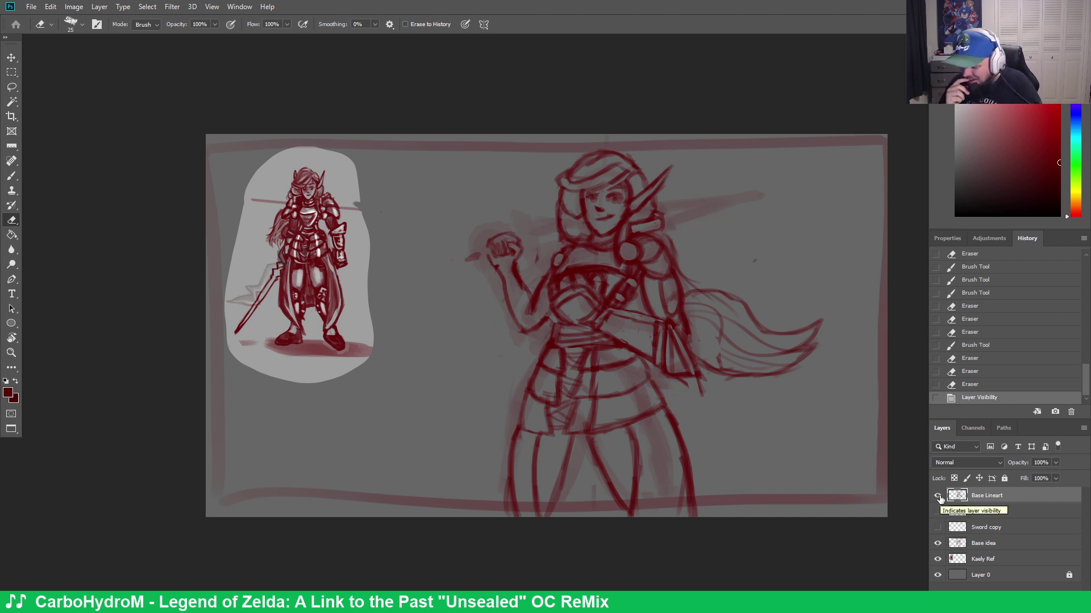
Outline a layered pauldron from the collar over the round fastener's shoulder, trimming the lines that overlap its plates
key("b")
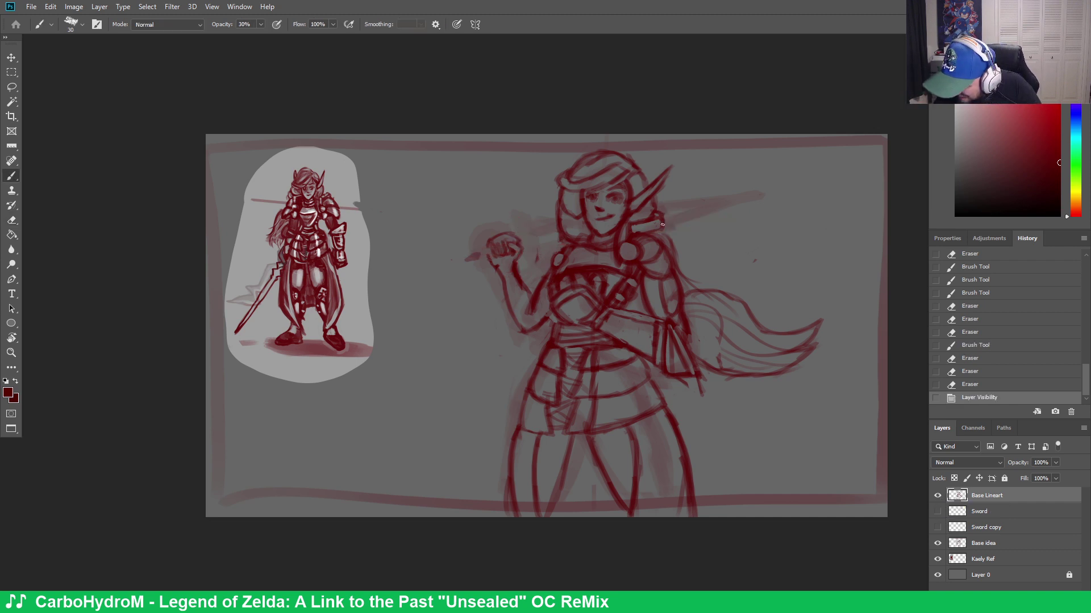
mouse_move(654, 210)
left_mouse_down()
mouse_move(667, 231)
mouse_move(648, 243)
left_mouse_up()
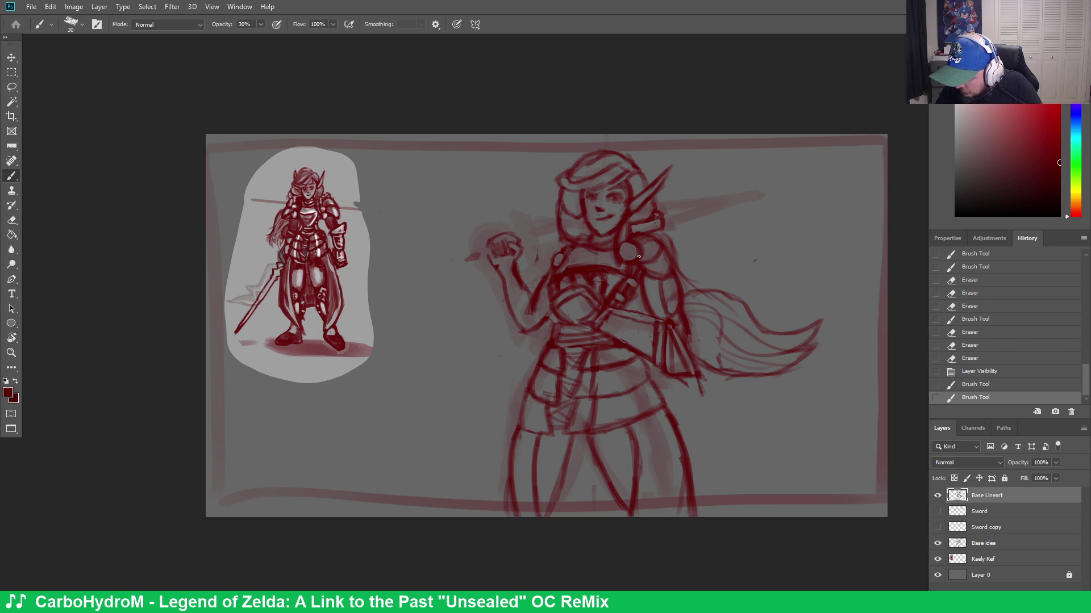
mouse_move(639, 256)
left_mouse_down()
mouse_move(676, 244)
mouse_move(682, 258)
mouse_move(646, 248)
mouse_move(659, 242)
left_mouse_up()
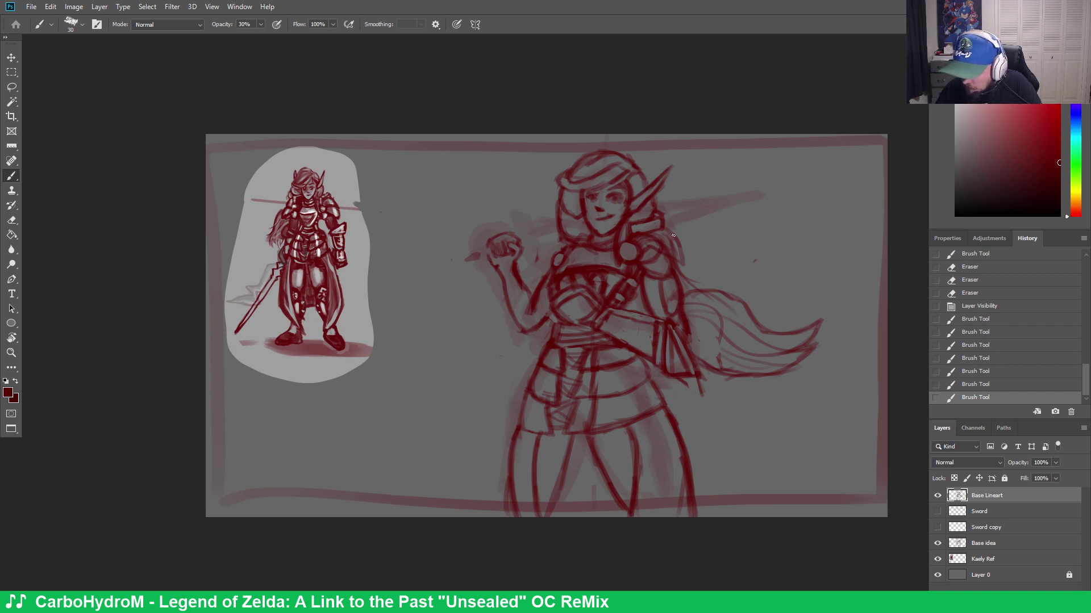
key("e")
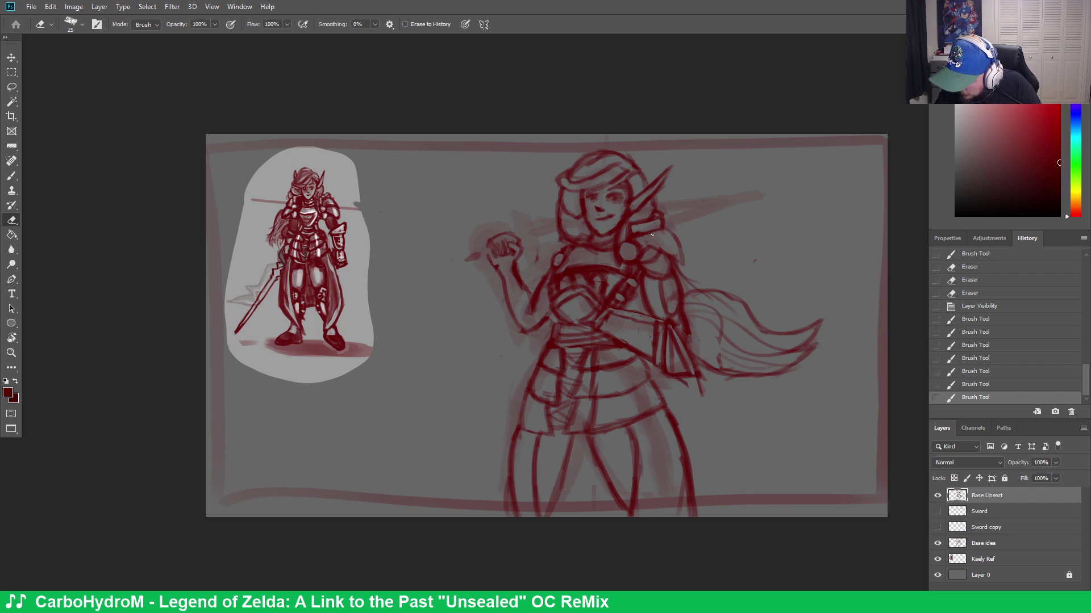
left_click_drag(652, 234, 675, 275)
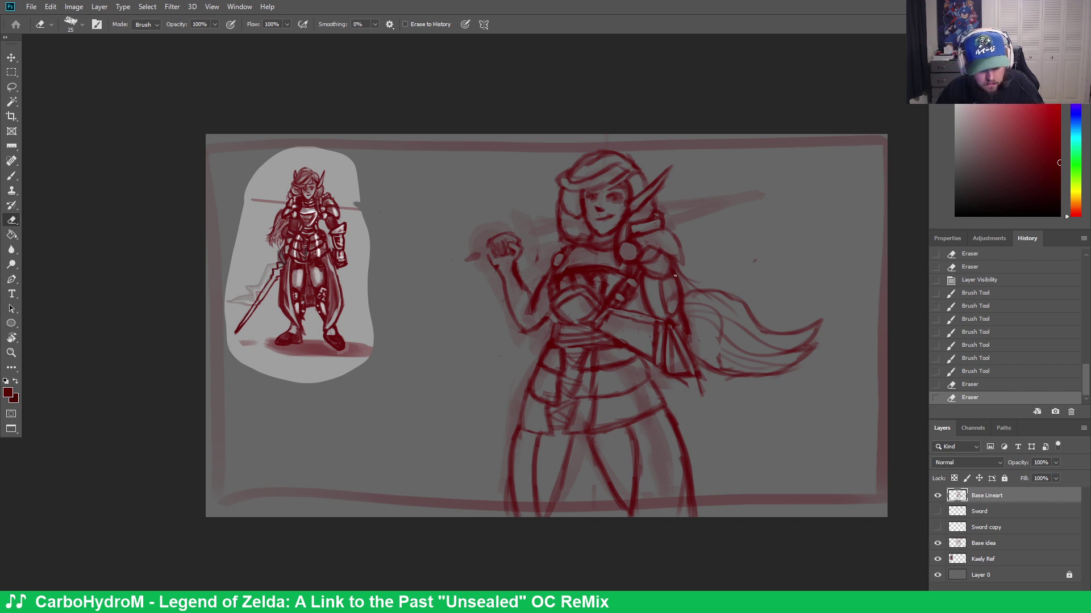
key("b")
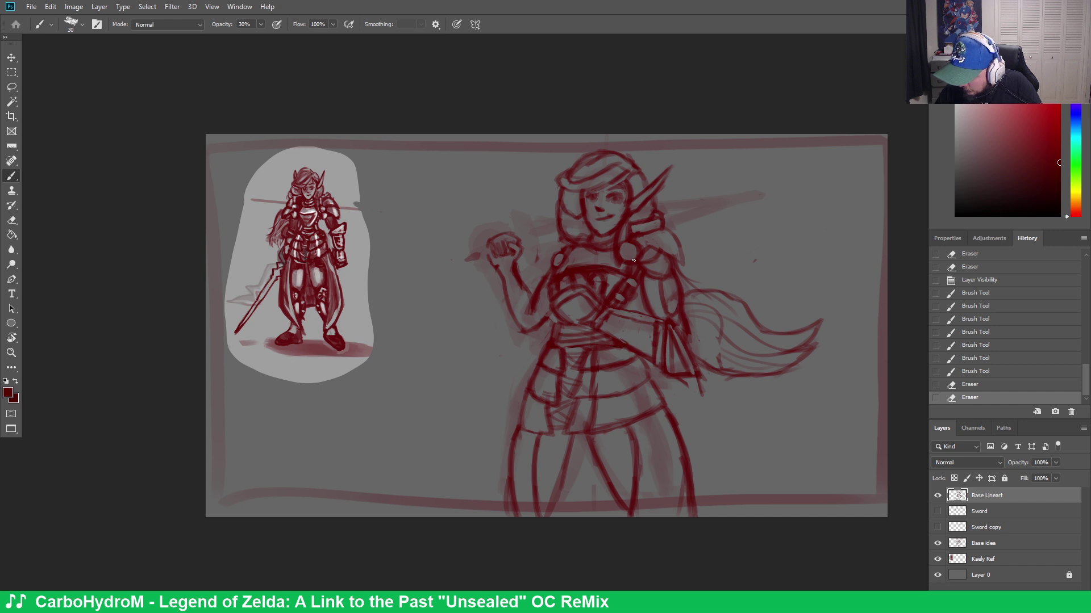
mouse_move(633, 260)
left_mouse_down()
mouse_move(668, 293)
mouse_move(694, 262)
mouse_move(681, 259)
mouse_move(688, 291)
mouse_move(645, 277)
mouse_move(661, 267)
mouse_move(663, 284)
mouse_move(650, 275)
mouse_move(688, 293)
mouse_move(686, 264)
mouse_move(658, 259)
left_mouse_up()
Erase the old round shoulder lines with the eraser enlarged to 80, and redraw the pauldron's outer and lower plate edges
key("e")
key("bracketright")
key("bracketright")
key("bracketright")
key("bracketright")
key("bracketright")
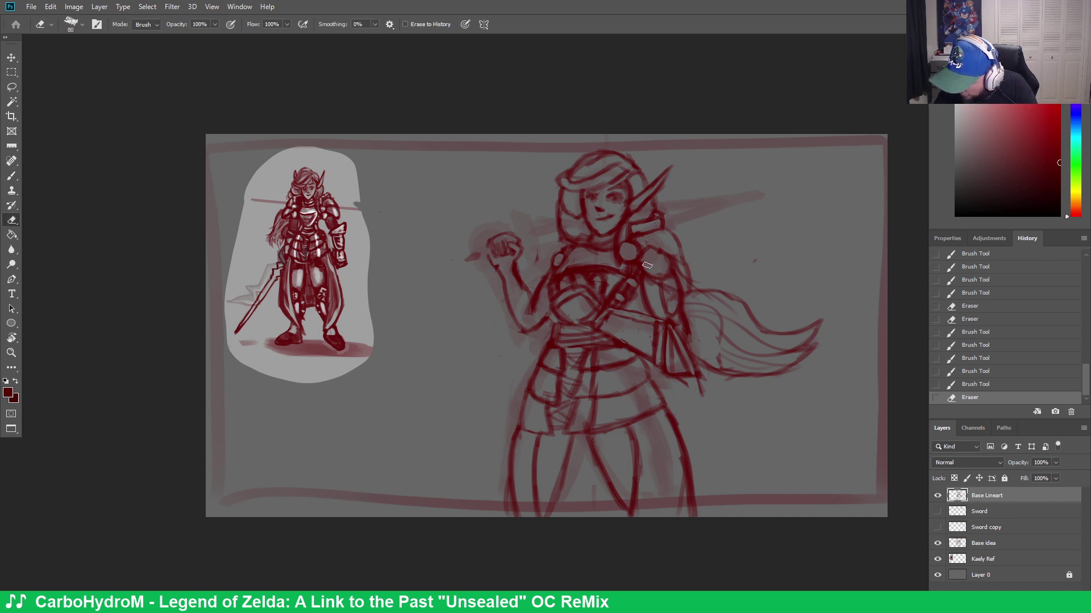
mouse_move(670, 267)
left_mouse_down()
mouse_move(679, 283)
mouse_move(674, 263)
mouse_move(686, 276)
mouse_move(665, 241)
left_mouse_up()
key("b")
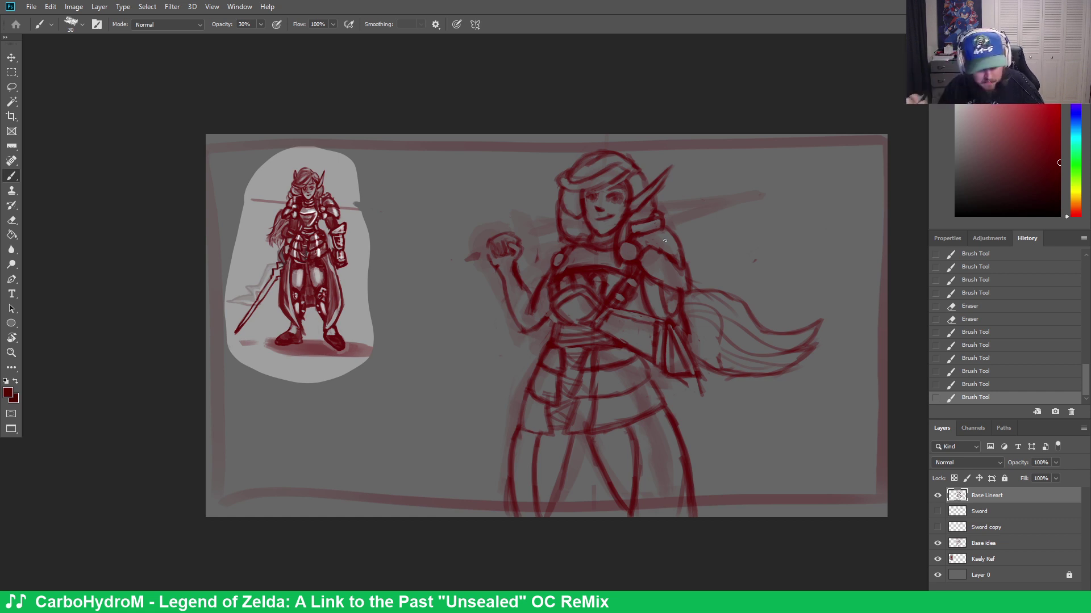
key("e")
mouse_move(681, 275)
left_mouse_down()
mouse_move(674, 246)
mouse_move(685, 249)
mouse_move(691, 266)
mouse_move(671, 257)
mouse_move(692, 263)
mouse_move(684, 245)
left_mouse_up()
key("b")
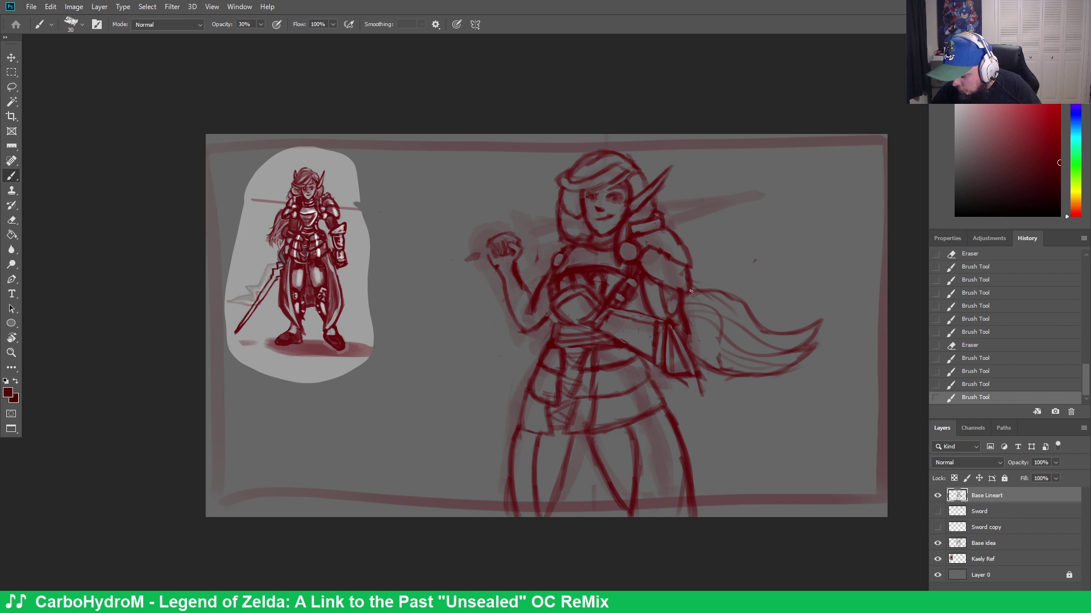
Draw the pauldron's inner edge beside the round fastener and clean up the lines below the fastener with the eraser reduced to 50
mouse_move(663, 282)
left_mouse_down()
mouse_move(644, 270)
mouse_move(641, 243)
left_mouse_up()
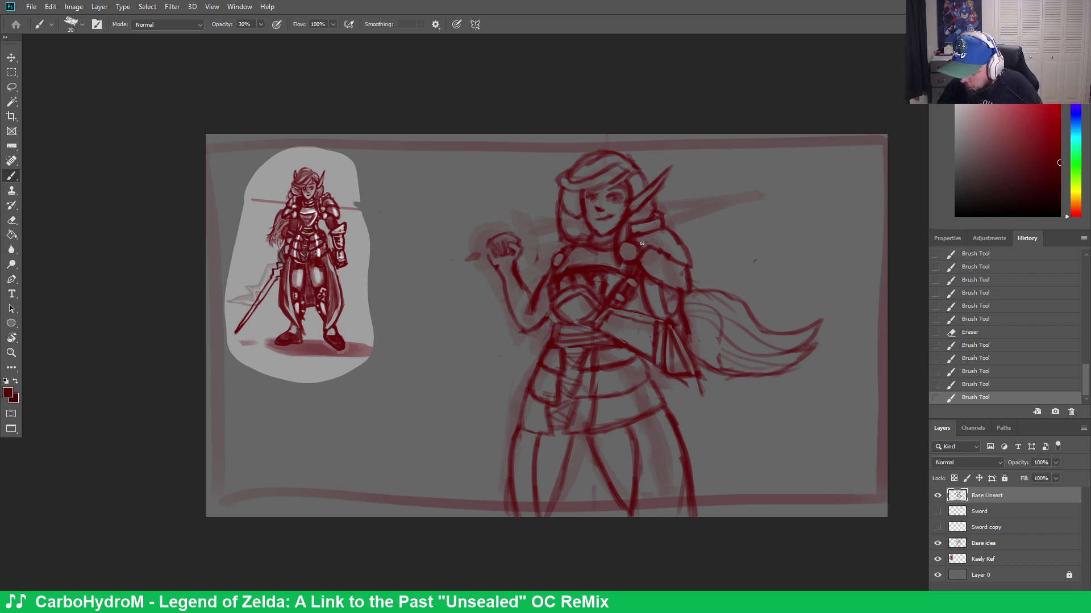
mouse_move(637, 263)
left_mouse_down()
mouse_move(628, 283)
mouse_move(640, 277)
left_mouse_up()
key("e")
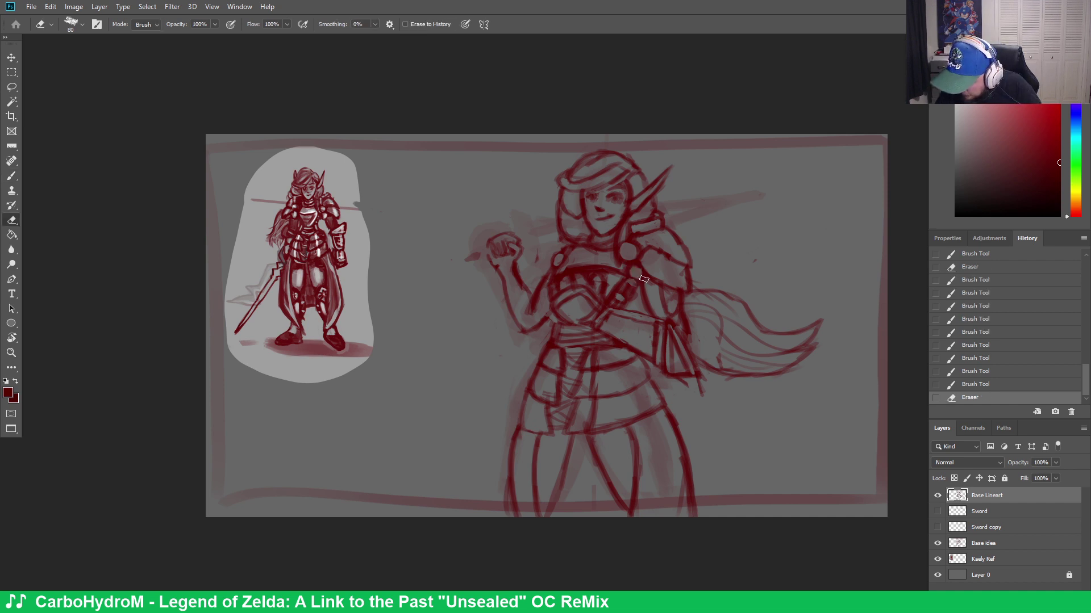
key("bracketleft")
key("bracketleft")
key("bracketleft")
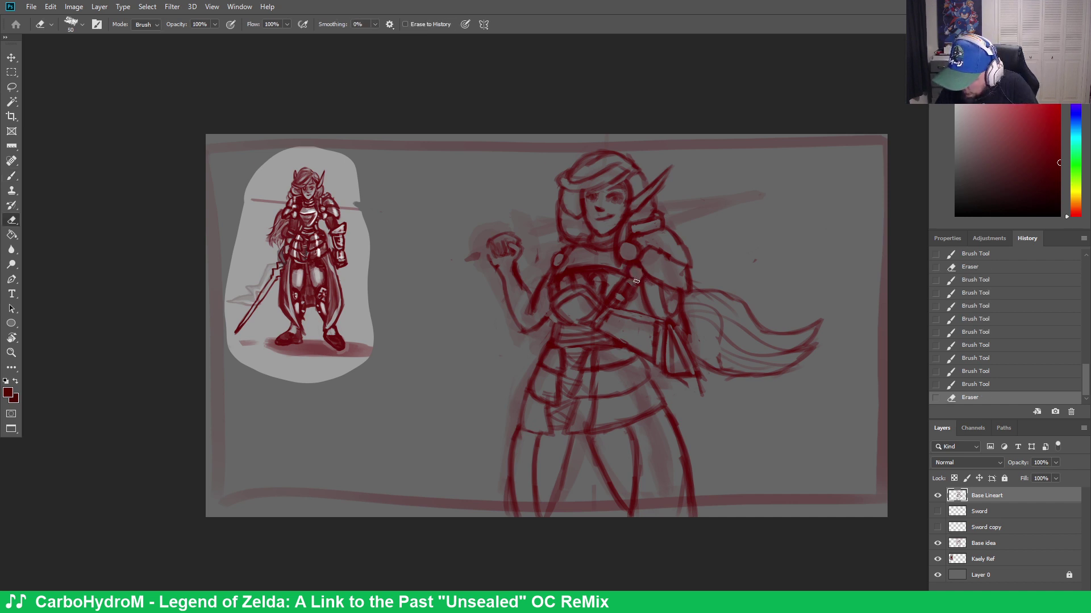
left_click_drag(638, 274, 653, 269)
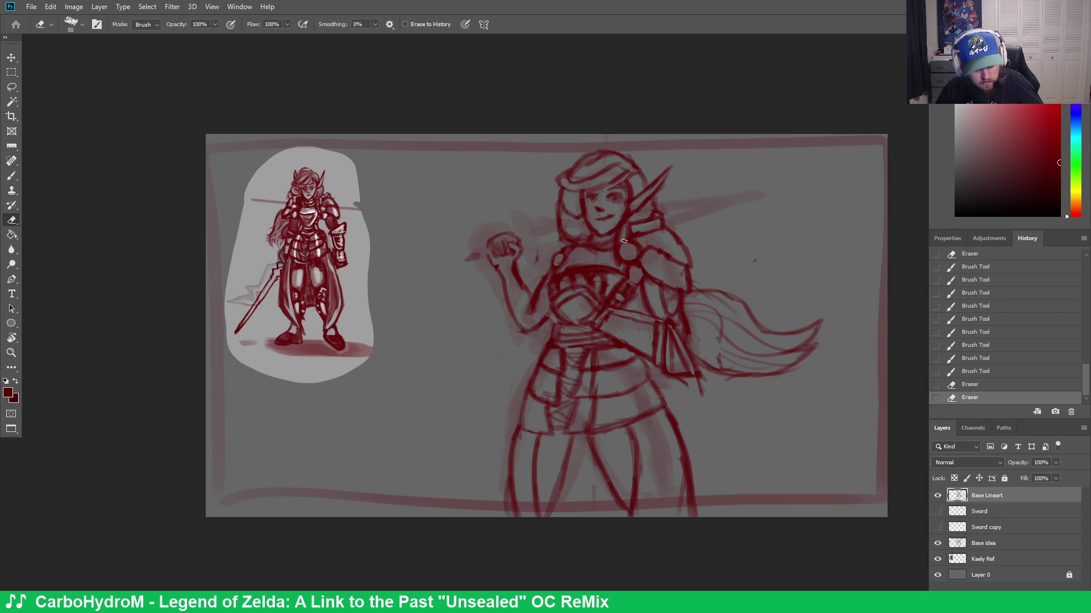
key("b")
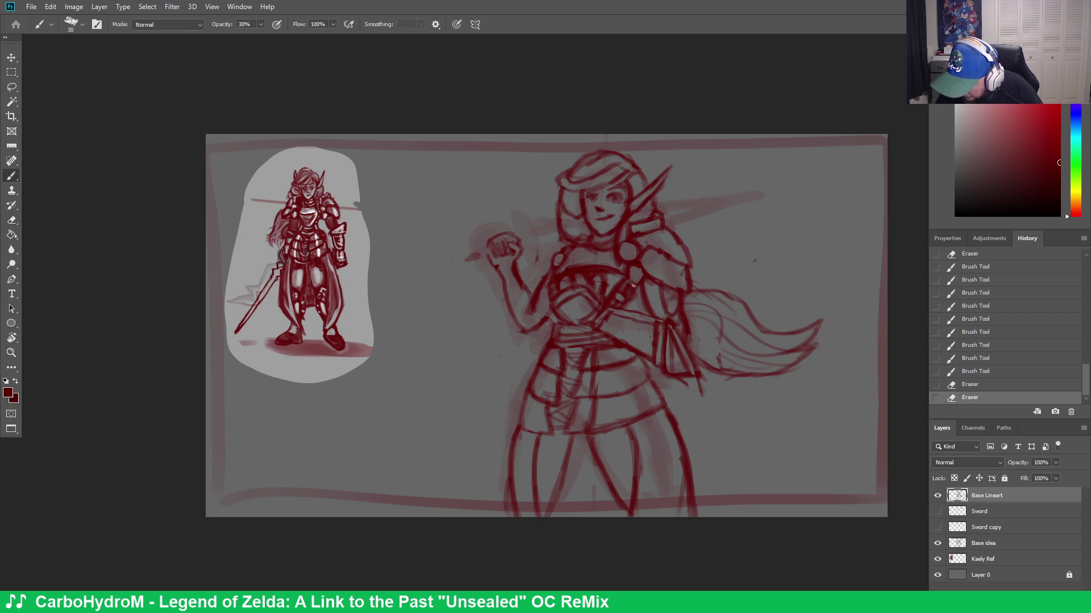
left_click_drag(632, 288, 655, 271)
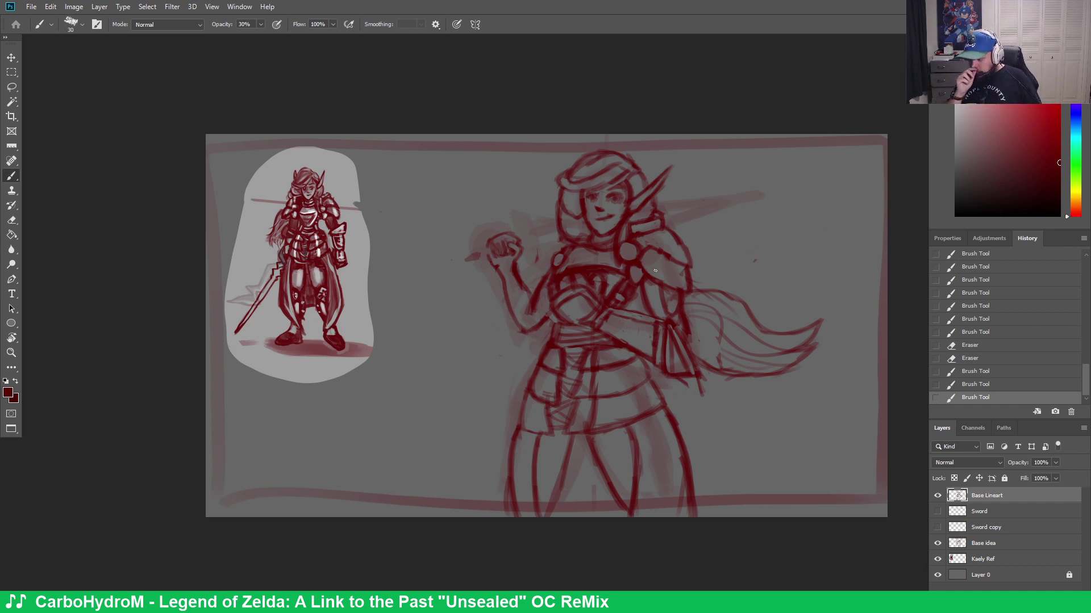
Erase the stray lines at the pauldron's outer corner and redraw its outer curve
key("e")
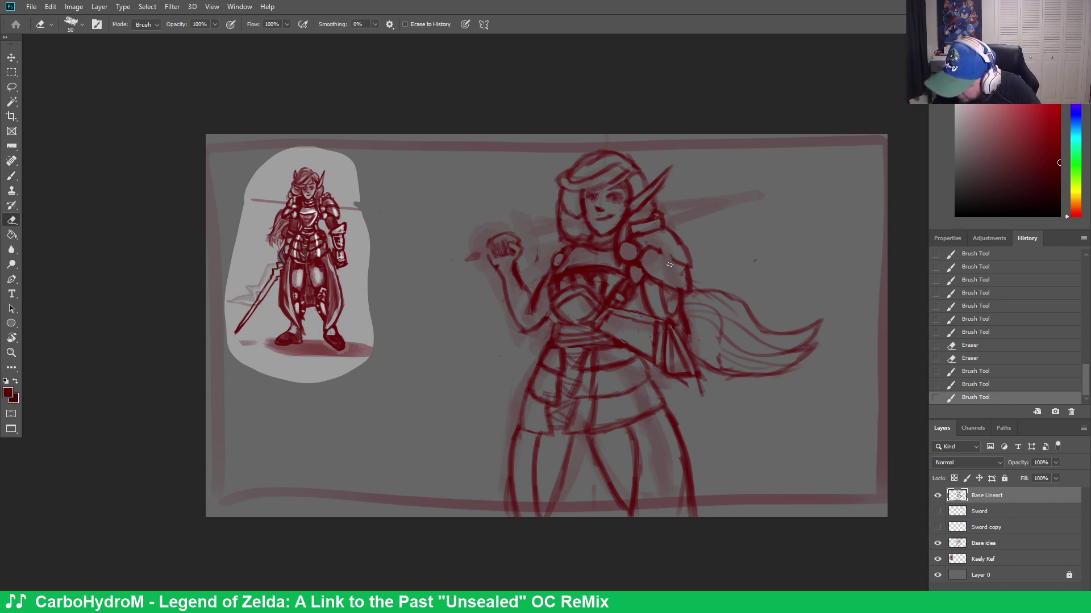
mouse_move(680, 267)
left_mouse_down()
mouse_move(639, 219)
mouse_move(651, 249)
mouse_move(693, 273)
left_mouse_up()
key("b")
left_click_drag(681, 236, 688, 255)
key("e")
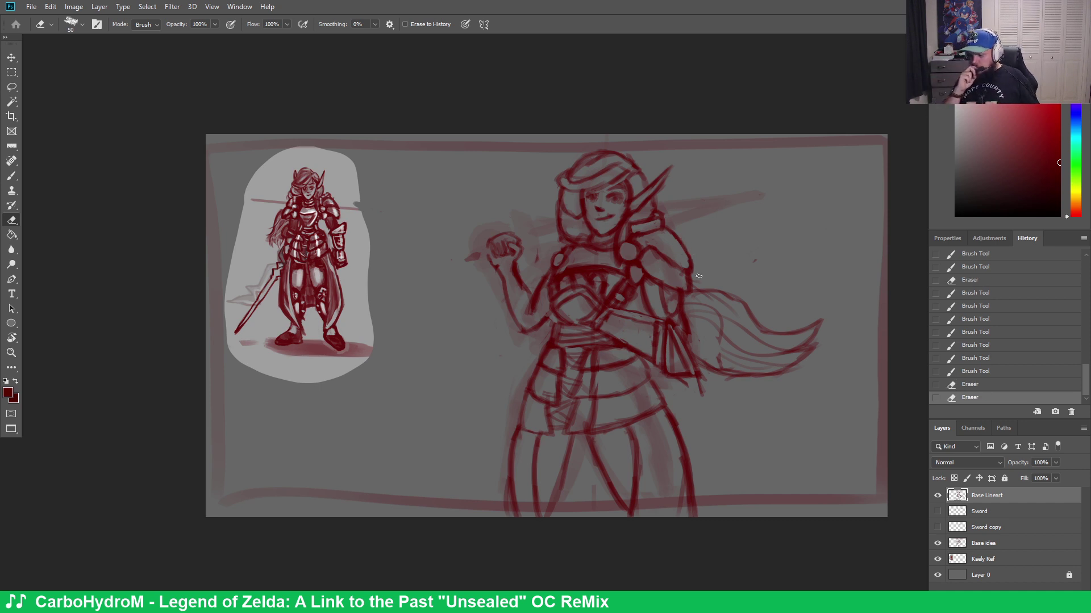
left_click_drag(698, 276, 690, 285)
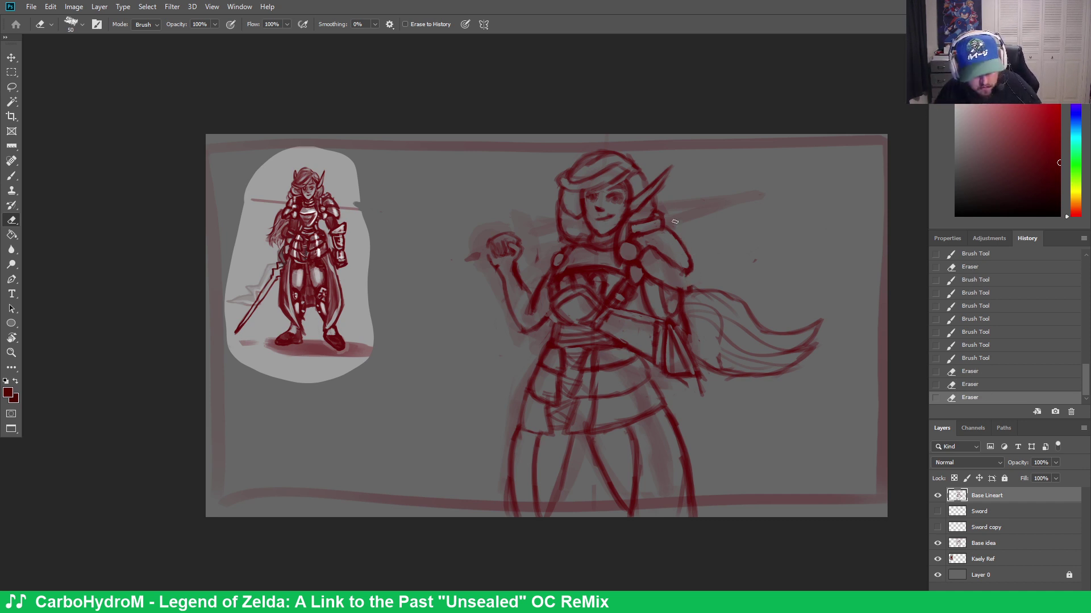
Redraw the pauldron's lower plate edge over the upper arm, erasing the overlapping lines near the armpit
key("b")
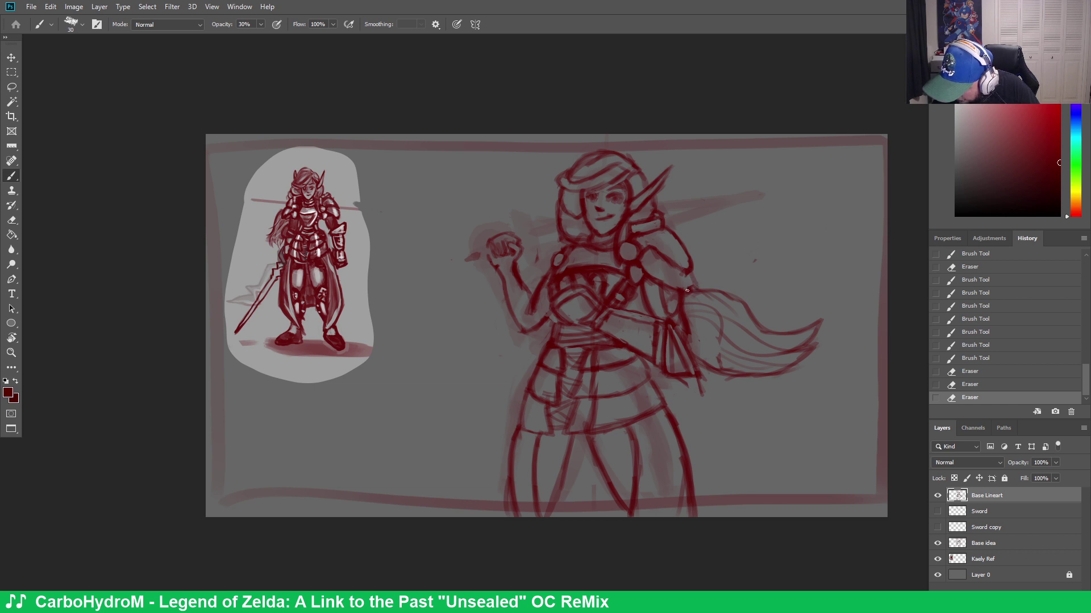
left_click_drag(697, 286, 681, 270)
left_click_drag(681, 273, 674, 272)
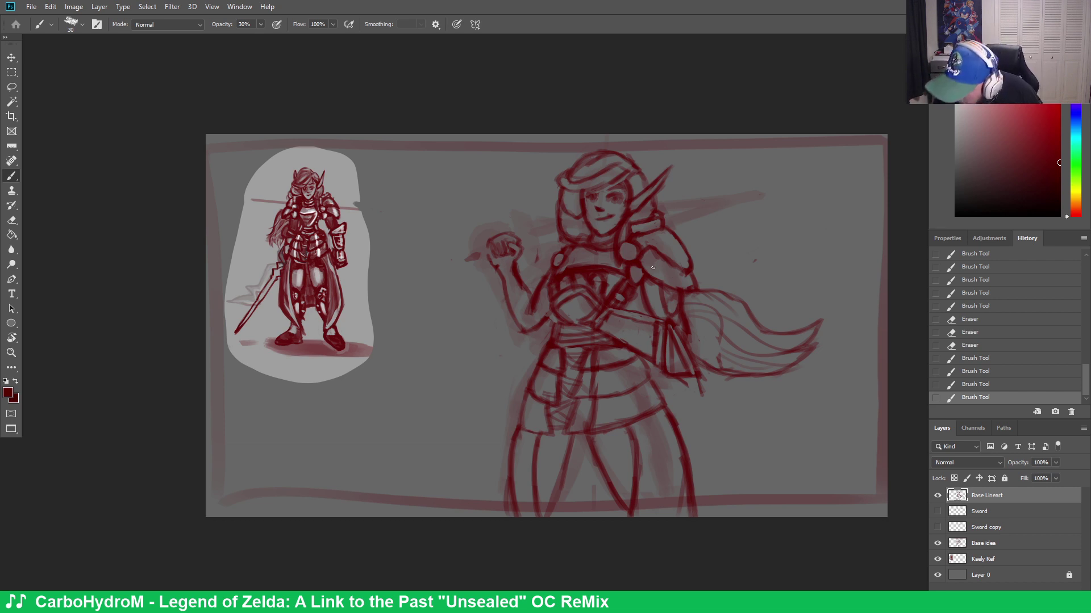
key("e")
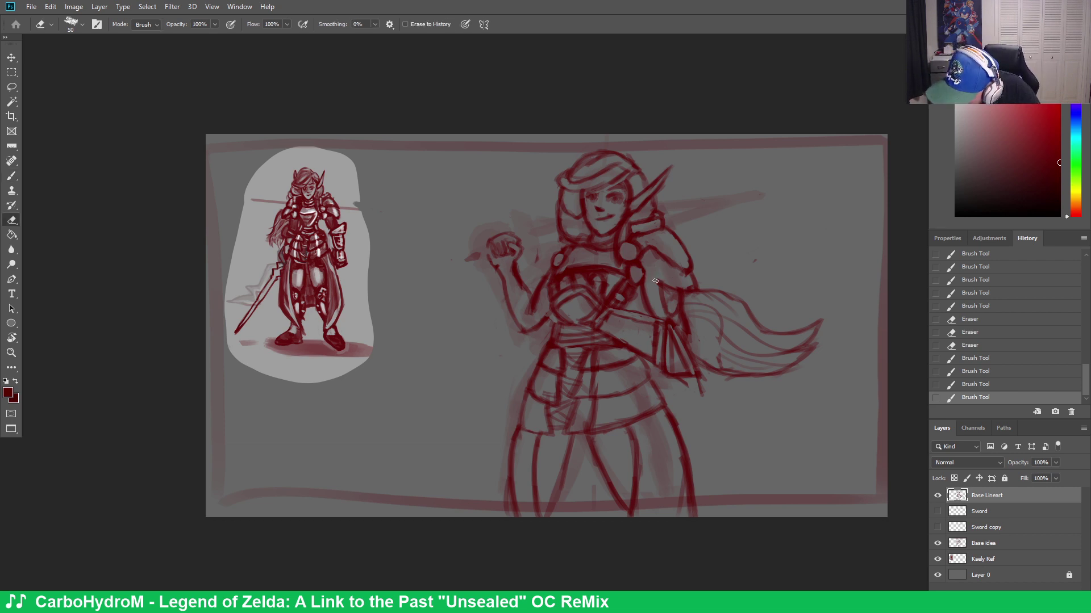
mouse_move(648, 273)
left_mouse_down()
mouse_move(668, 286)
mouse_move(648, 273)
left_mouse_up()
key("b")
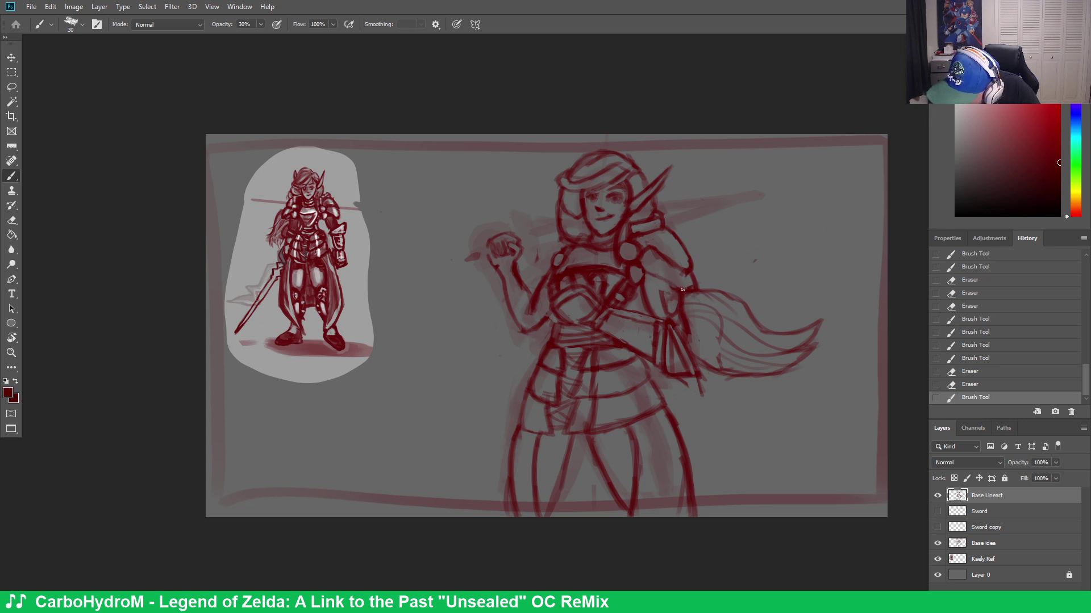
left_click_drag(653, 275, 687, 279)
mouse_move(684, 276)
left_mouse_down()
mouse_move(645, 256)
mouse_move(651, 245)
mouse_move(698, 250)
left_mouse_up()
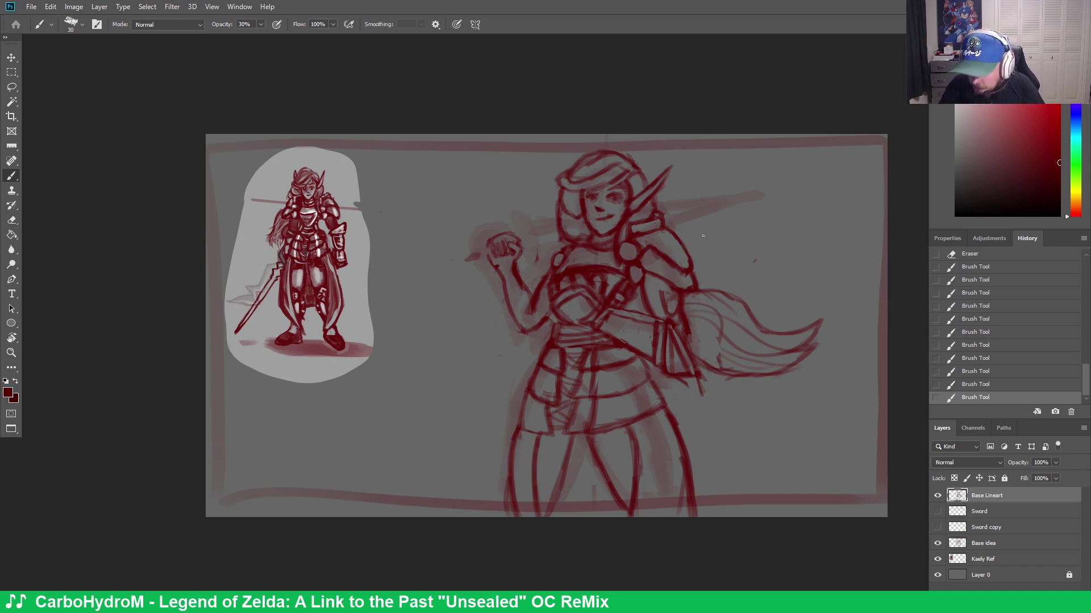
left_click_drag(304, 210, 324, 214)
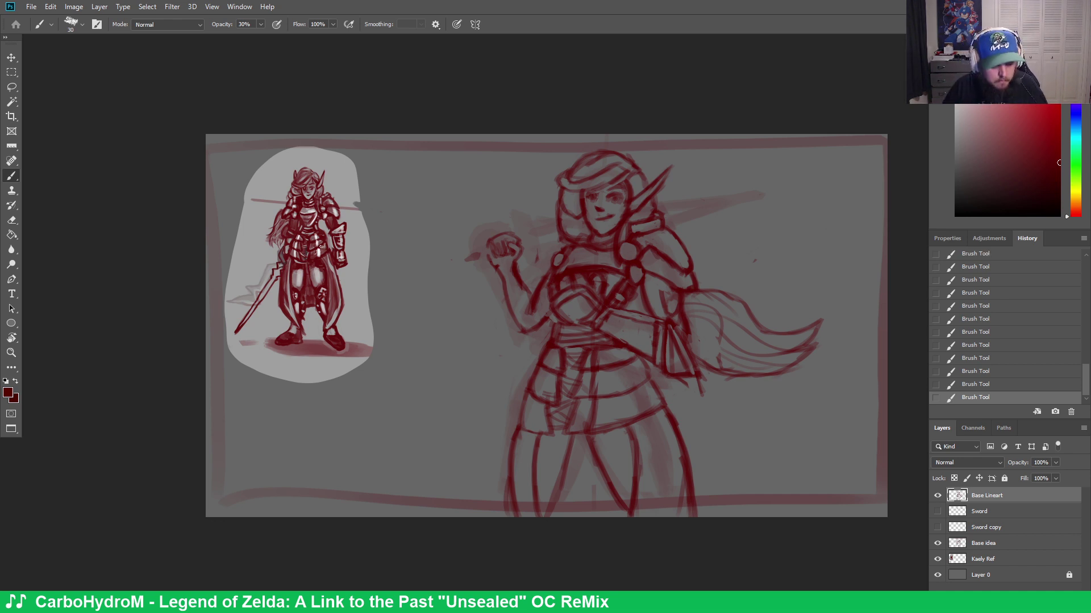
key("ctrl+z")
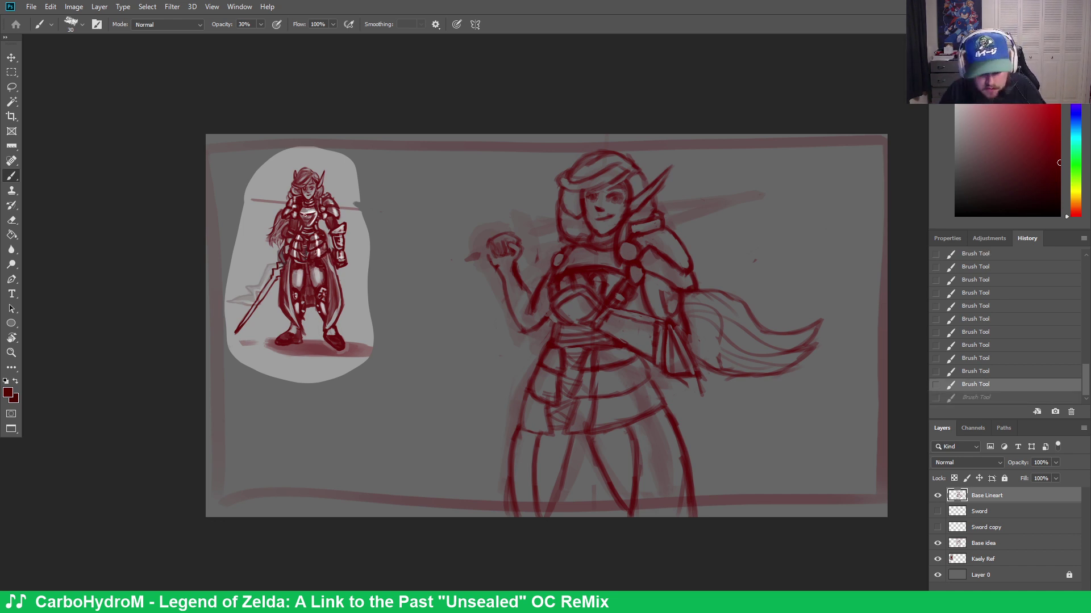
key("v")
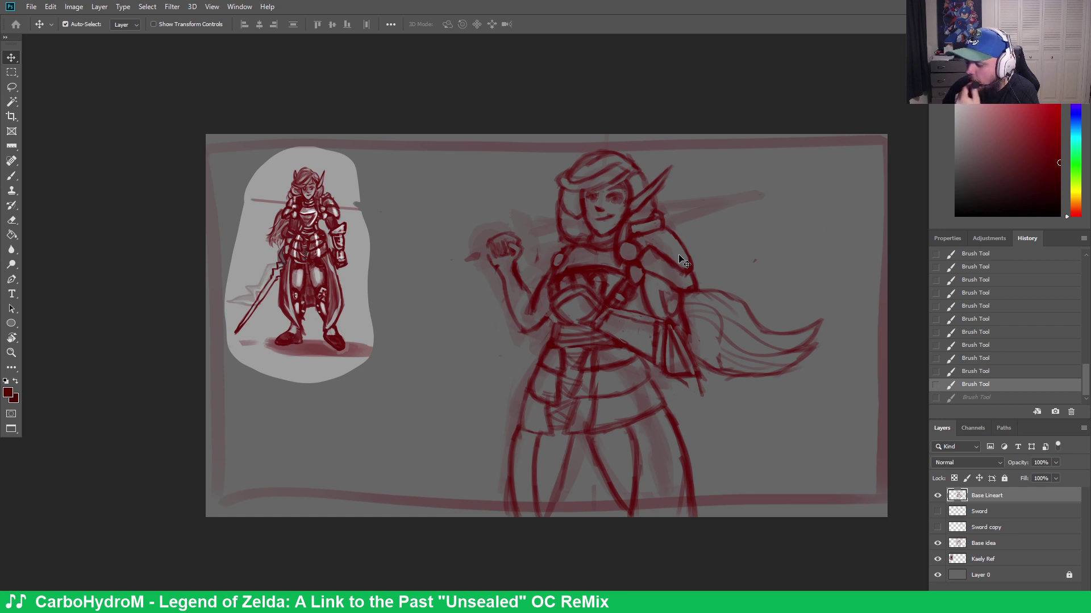
Erase the main pauldron plate's outline and redraw it with a more angular top and outer edge
key("e")
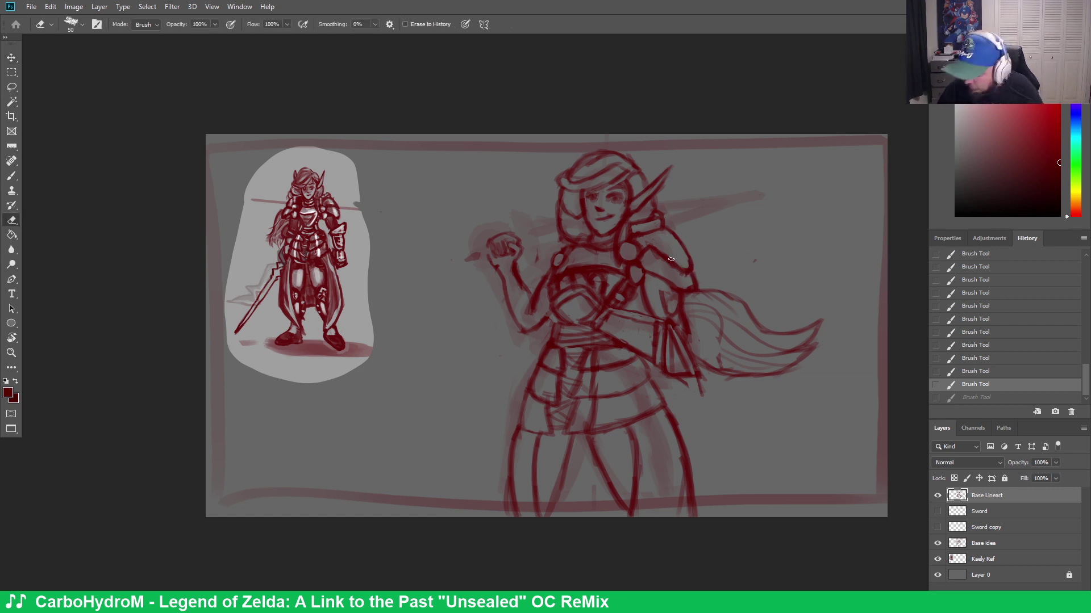
left_click_drag(692, 264, 677, 237)
left_click(677, 239)
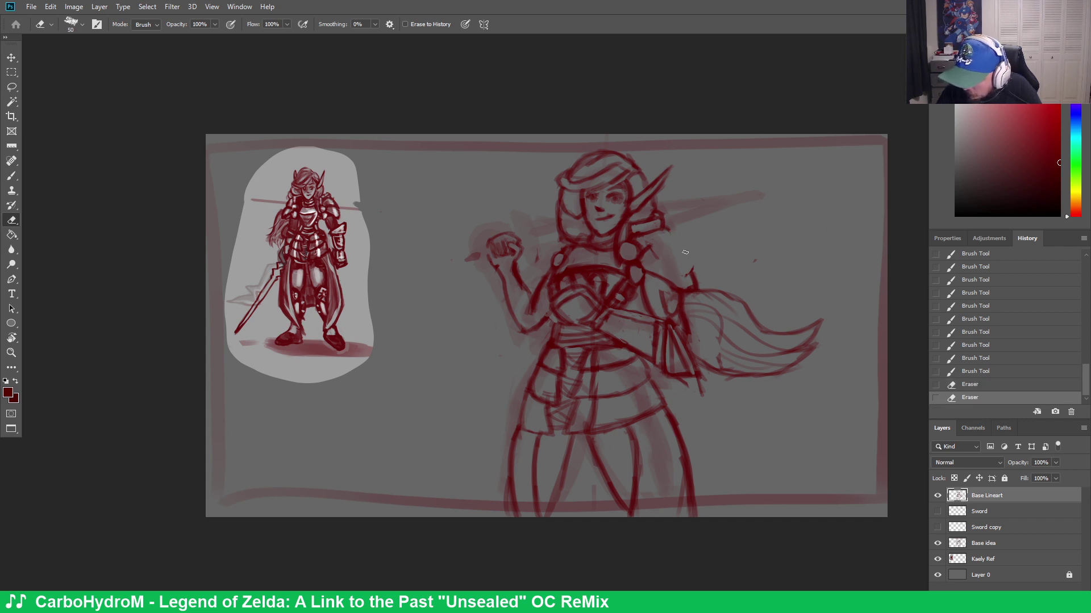
key("b")
left_click_drag(641, 255, 682, 262)
left_click_drag(659, 248, 688, 250)
mouse_move(682, 236)
left_mouse_down()
mouse_move(688, 225)
mouse_move(669, 238)
mouse_move(690, 243)
left_mouse_up()
mouse_move(675, 230)
left_mouse_down()
mouse_move(693, 266)
mouse_move(664, 250)
mouse_move(669, 230)
mouse_move(681, 232)
mouse_move(693, 262)
left_mouse_up()
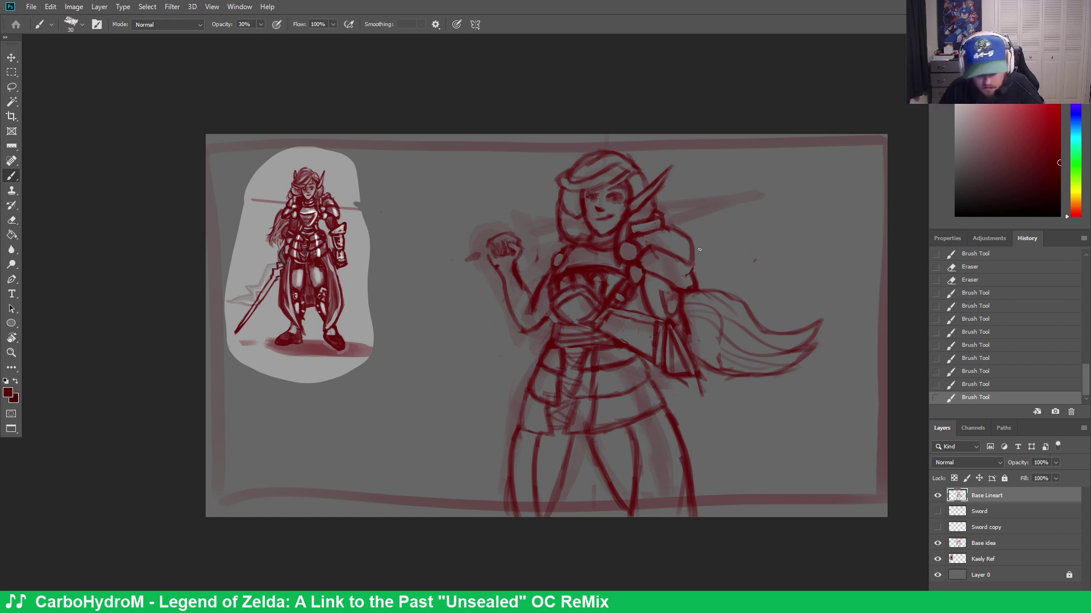
Trim the pauldron plate's inner lines and redraw its outer edge down to the lower plate over the upper arm
key("e")
mouse_move(679, 254)
left_mouse_down()
mouse_move(656, 249)
mouse_move(677, 267)
mouse_move(696, 250)
mouse_move(684, 254)
mouse_move(688, 241)
left_mouse_up()
key("b")
key("e")
key("b")
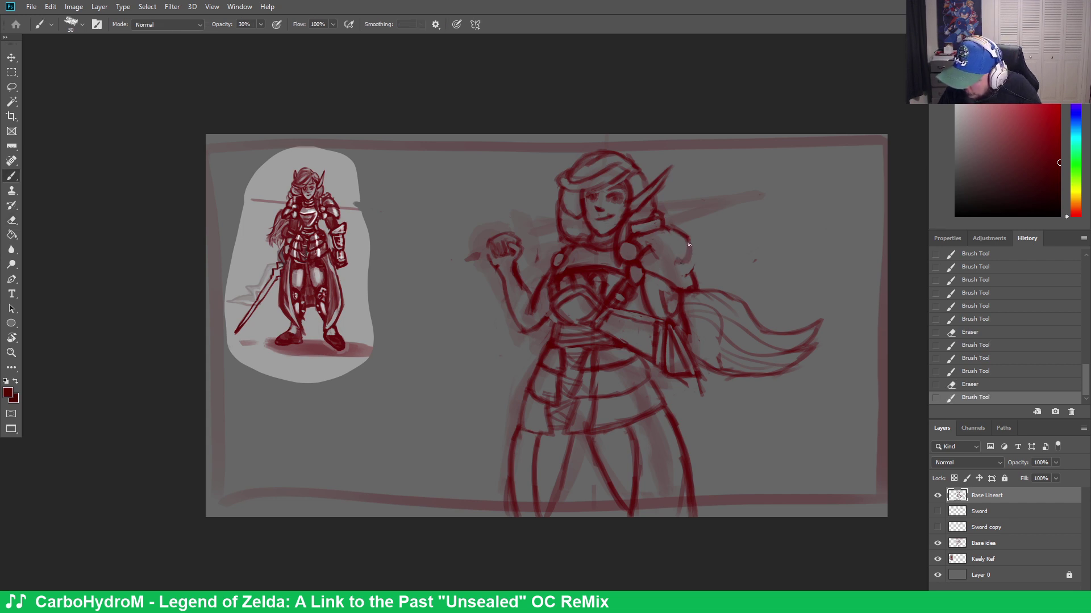
mouse_move(689, 245)
left_mouse_down()
mouse_move(645, 252)
mouse_move(651, 244)
mouse_move(677, 264)
mouse_move(653, 245)
mouse_move(677, 262)
mouse_move(684, 233)
mouse_move(697, 247)
mouse_move(694, 295)
mouse_move(702, 259)
mouse_move(682, 265)
mouse_move(694, 294)
mouse_move(696, 261)
mouse_move(694, 286)
mouse_move(685, 278)
mouse_move(695, 293)
mouse_move(706, 264)
mouse_move(691, 269)
mouse_move(683, 293)
mouse_move(692, 253)
mouse_move(691, 291)
left_mouse_up()
key("e")
key("b")
mouse_move(694, 250)
left_mouse_down()
mouse_move(687, 292)
mouse_move(703, 256)
left_mouse_up()
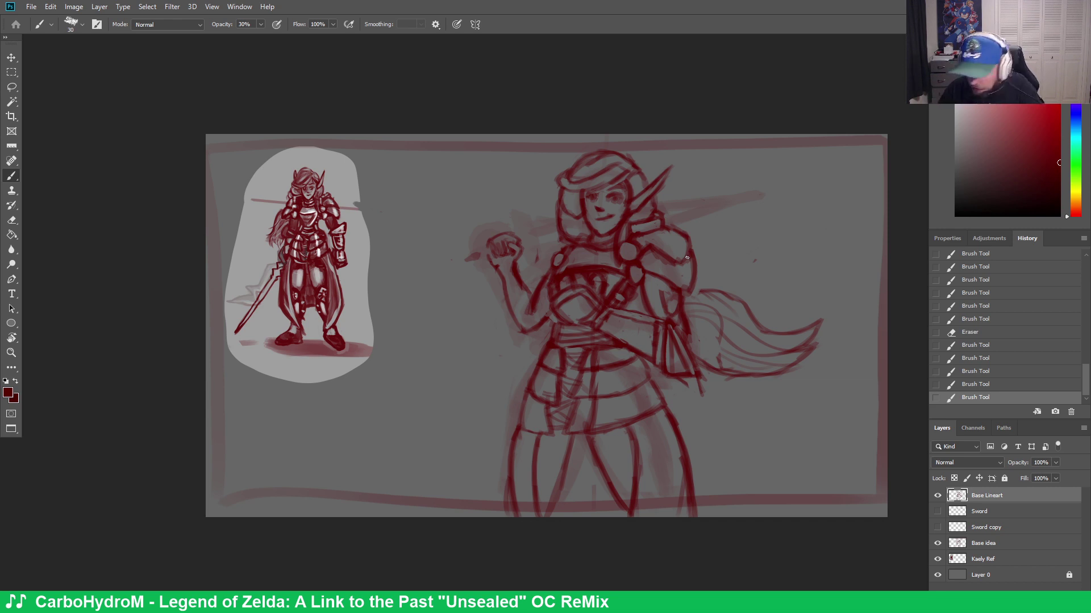
Erase the lines between the collar and round fastener, and redraw the pauldron's upper plate with bolder edges
key("e")
mouse_move(625, 268)
left_mouse_down()
mouse_move(637, 259)
mouse_move(636, 268)
mouse_move(625, 255)
mouse_move(638, 260)
mouse_move(624, 267)
mouse_move(628, 248)
mouse_move(616, 255)
mouse_move(631, 245)
left_mouse_up()
key("b")
key("e")
key("b")
mouse_move(630, 244)
left_mouse_down()
mouse_move(662, 262)
mouse_move(685, 235)
left_mouse_up()
left_click_drag(685, 235, 685, 241)
left_click_drag(682, 239, 687, 254)
mouse_move(681, 233)
left_mouse_down()
mouse_move(686, 250)
mouse_move(662, 238)
mouse_move(685, 247)
mouse_move(670, 255)
left_mouse_up()
key("e")
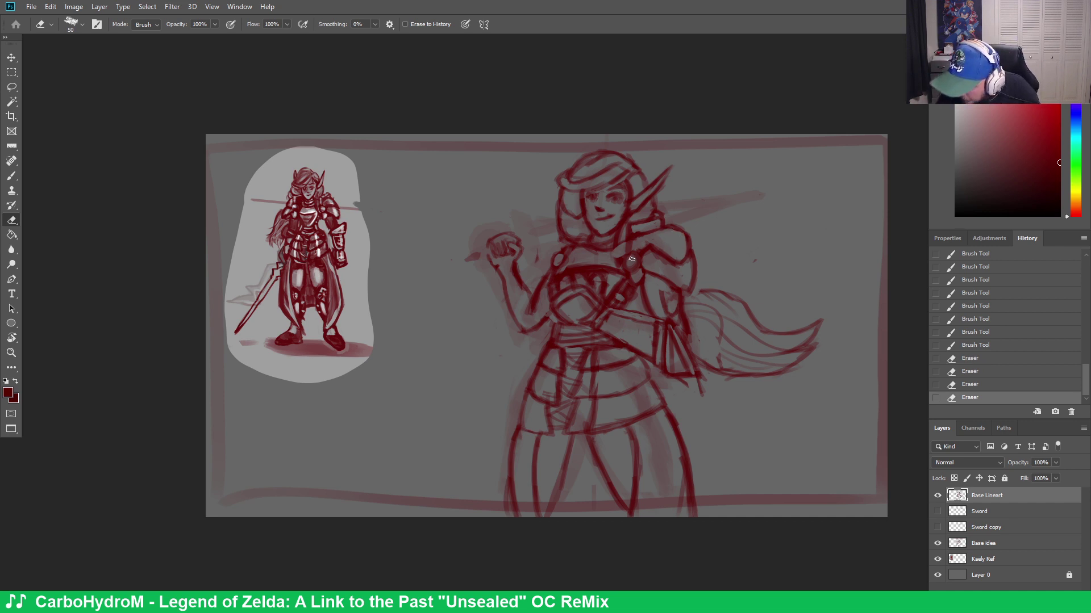
Erase the heavy lines in and around the round fastener under the pauldron and redraw its outline
mouse_move(633, 256)
left_mouse_down()
mouse_move(632, 287)
mouse_move(633, 274)
mouse_move(646, 284)
left_mouse_up()
key("b")
key("e")
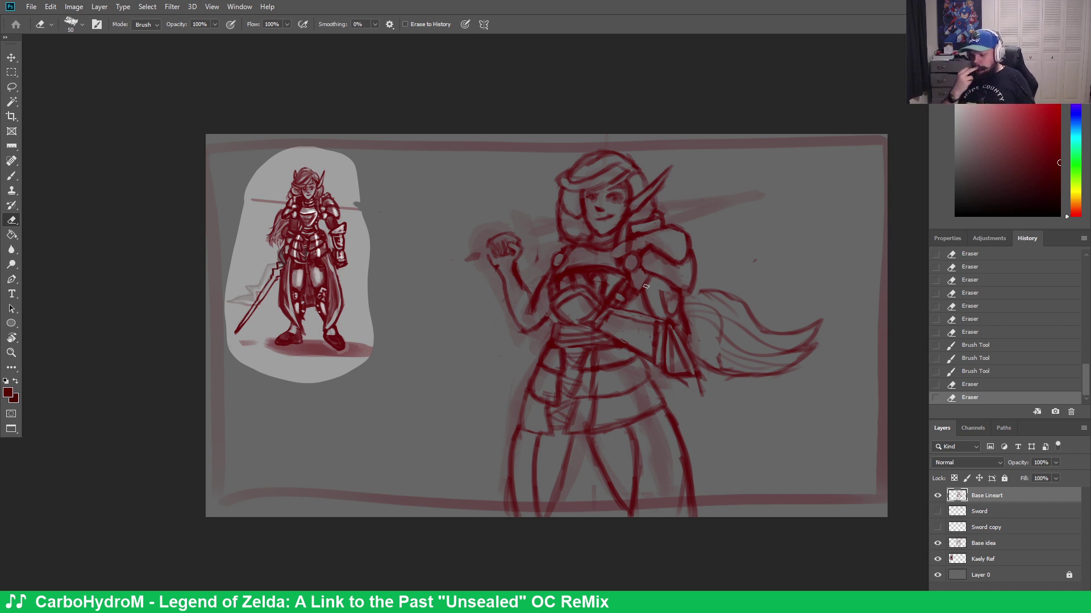
mouse_move(632, 253)
left_mouse_down()
mouse_move(638, 225)
mouse_move(631, 247)
mouse_move(611, 228)
mouse_move(610, 203)
mouse_move(640, 222)
mouse_move(620, 249)
mouse_move(632, 224)
mouse_move(641, 234)
mouse_move(615, 239)
mouse_move(617, 273)
left_mouse_up()
key("b")
key("e")
key("b")
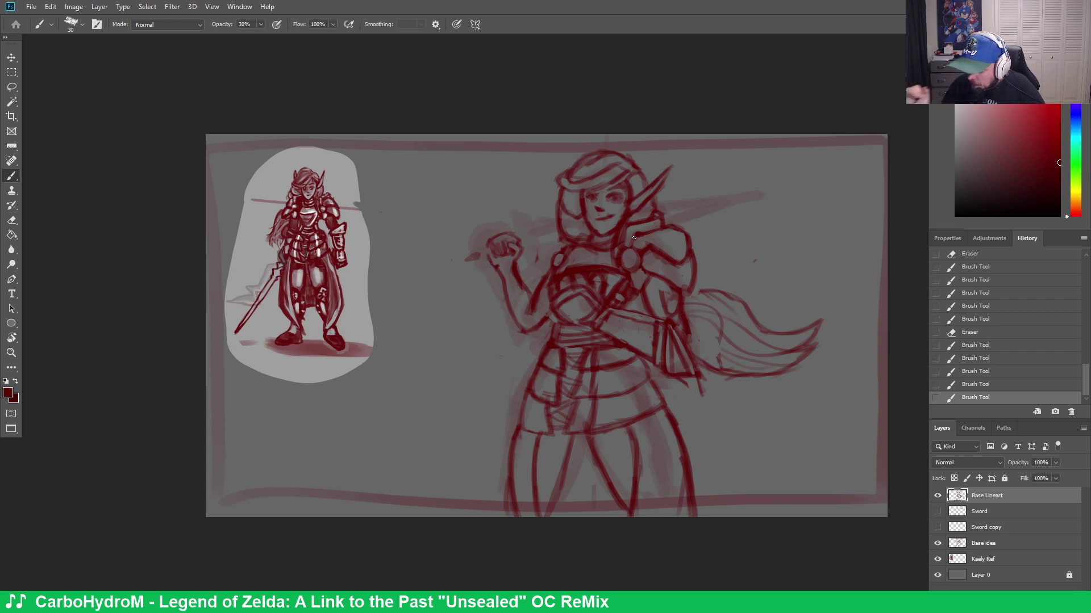
Sketch a pauldron edge on the sword arm's shoulder and erase the overlapping lines below the small fastener
mouse_move(560, 257)
left_mouse_down()
mouse_move(555, 230)
mouse_move(554, 255)
mouse_move(564, 225)
mouse_move(535, 283)
left_mouse_up()
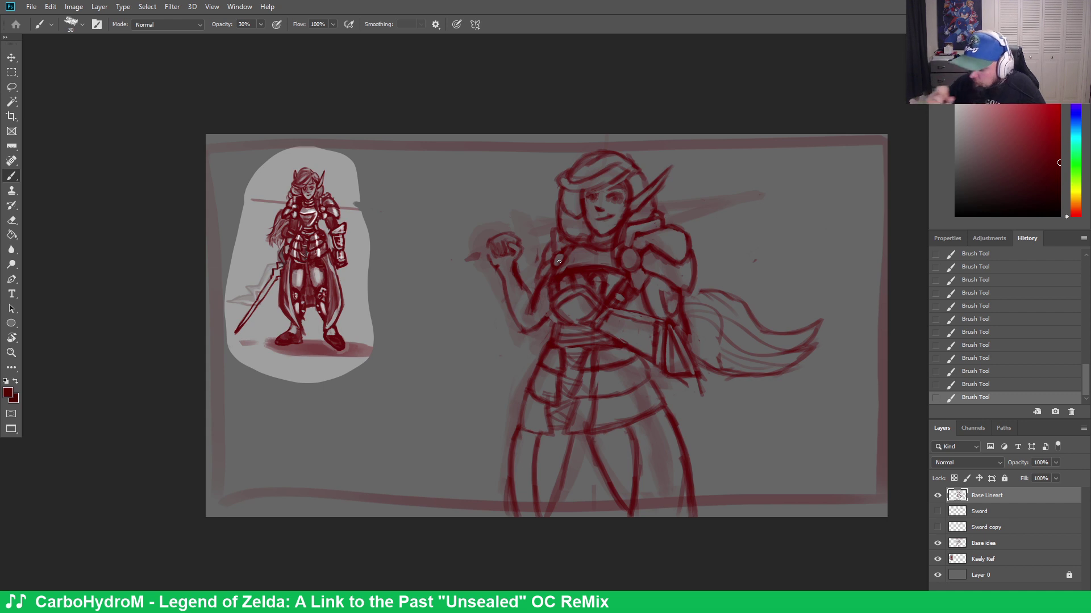
key("r")
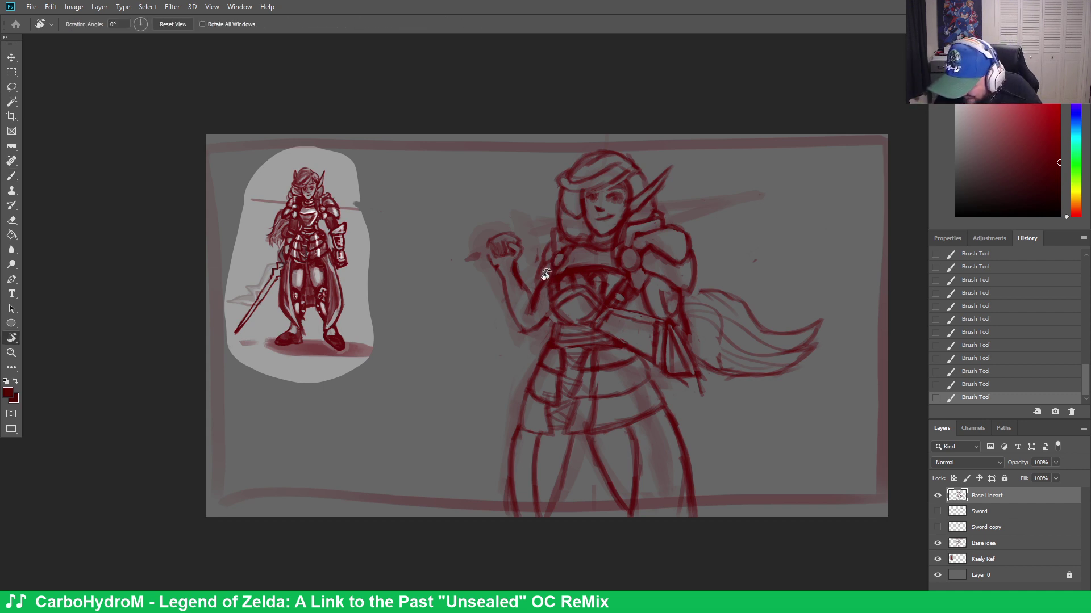
key("e")
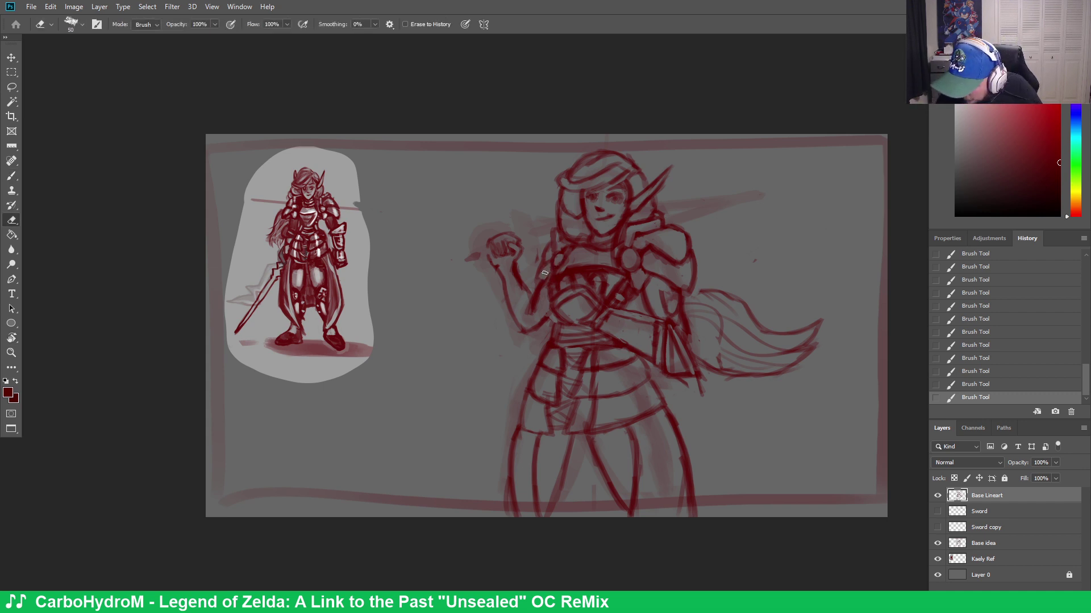
mouse_move(545, 269)
left_mouse_down()
mouse_move(539, 277)
mouse_move(556, 280)
left_mouse_up()
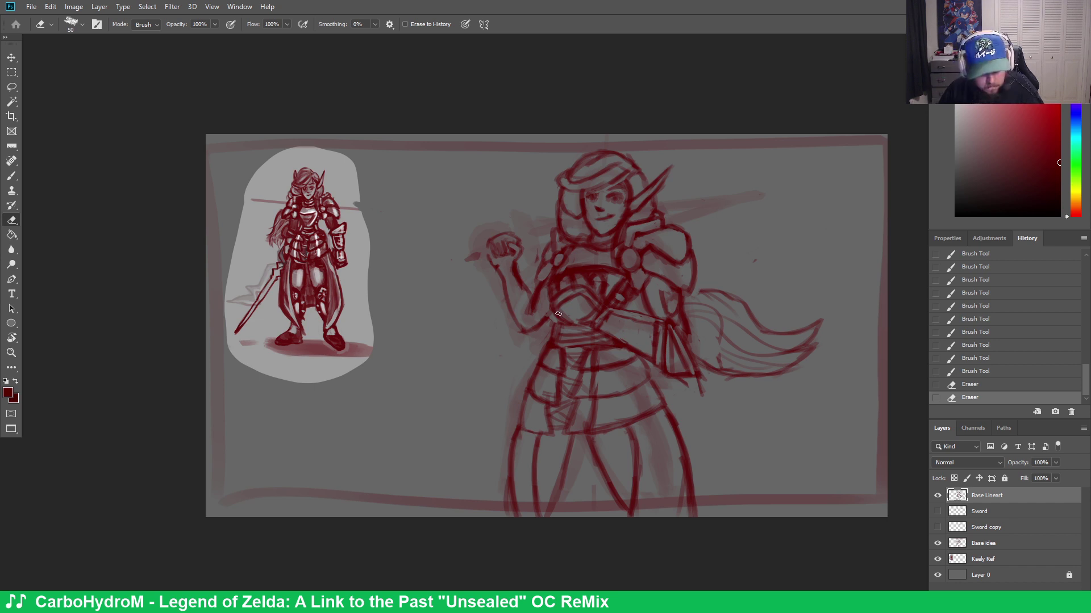
key("b")
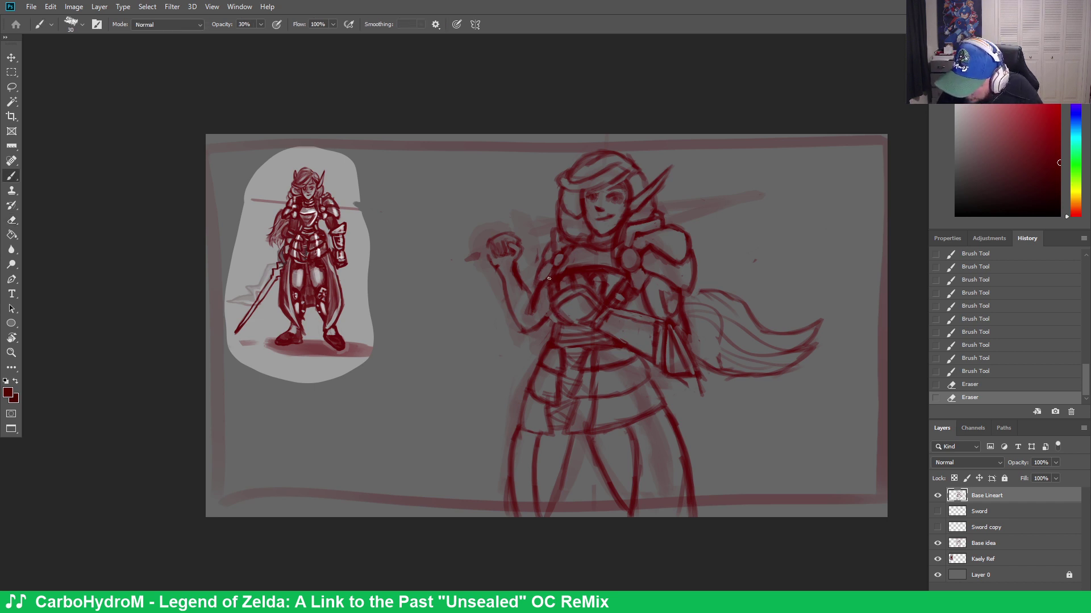
left_click(548, 277)
key("e")
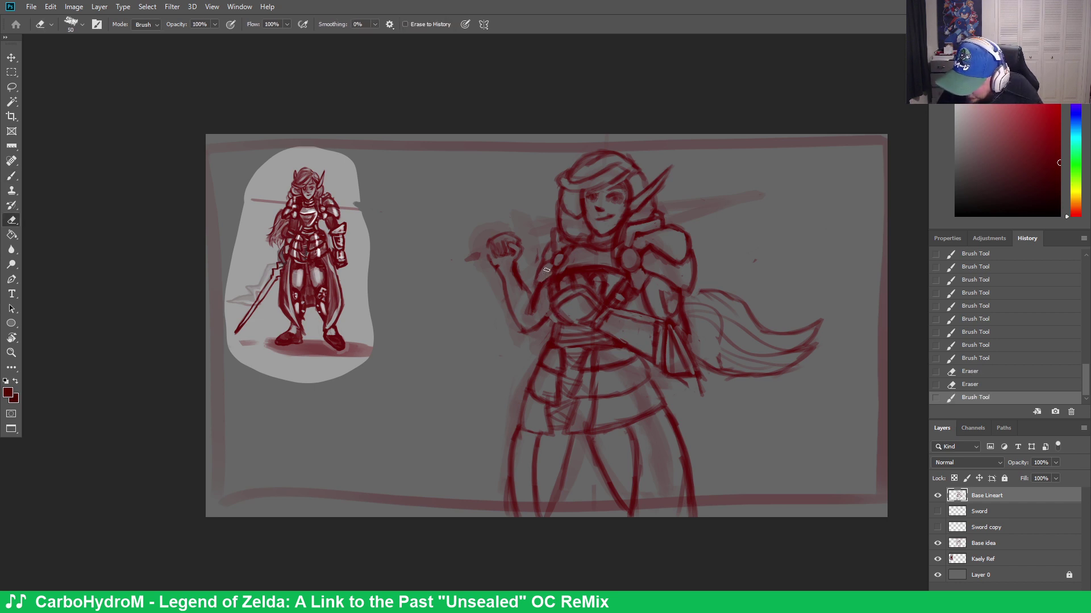
left_click(546, 270)
left_click(547, 274)
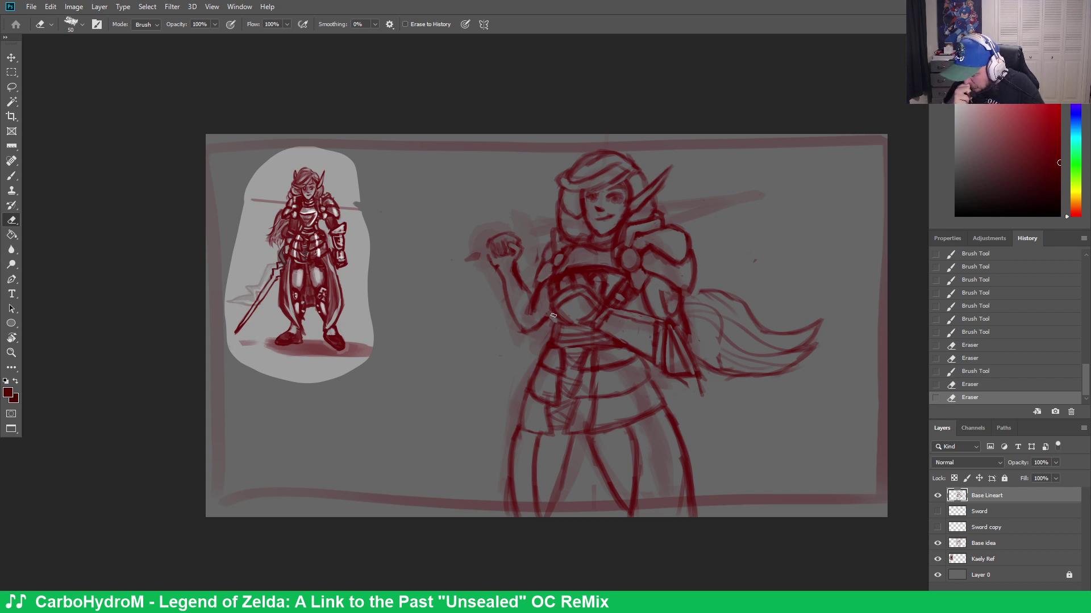
Strengthen the sword arm's shoulder outline around the small fastener and up toward the collar
key("b")
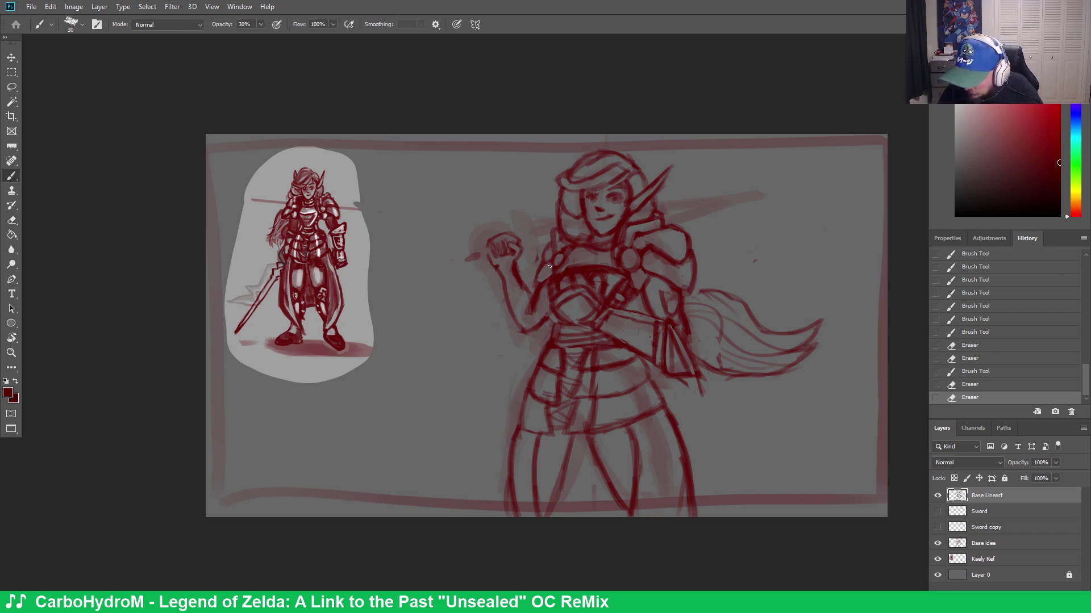
left_click(535, 286)
left_click(535, 286)
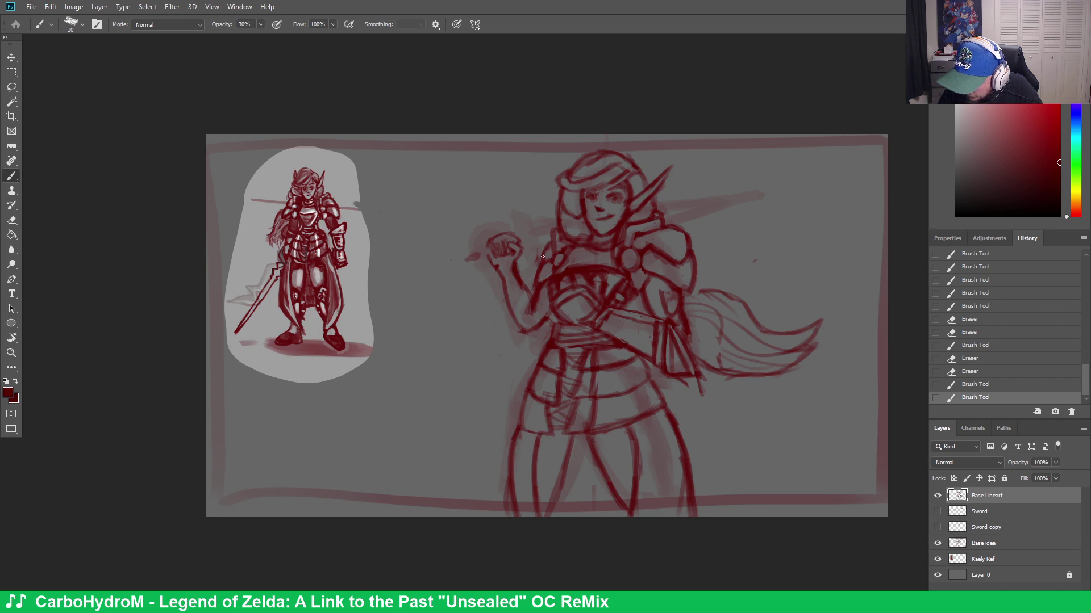
left_click(551, 259)
mouse_move(540, 257)
left_mouse_down()
mouse_move(555, 282)
mouse_move(553, 238)
mouse_move(553, 253)
mouse_move(556, 234)
mouse_move(557, 251)
mouse_move(579, 239)
left_mouse_up()
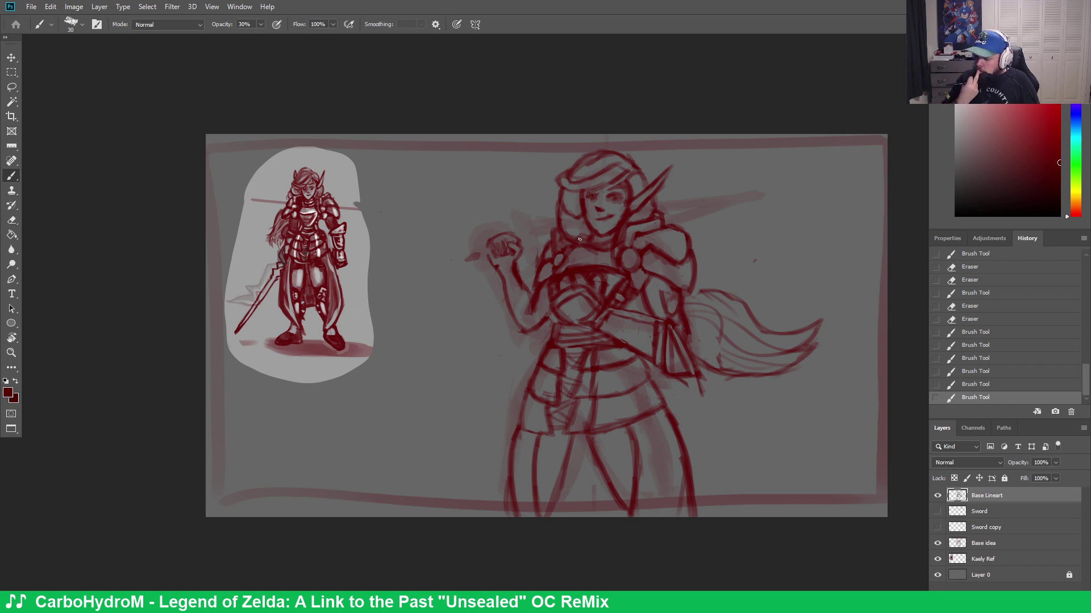
Sketch the collar line beneath the hair, erase the overlaps, and redraw the neckline below the chin
left_click_drag(556, 230, 589, 220)
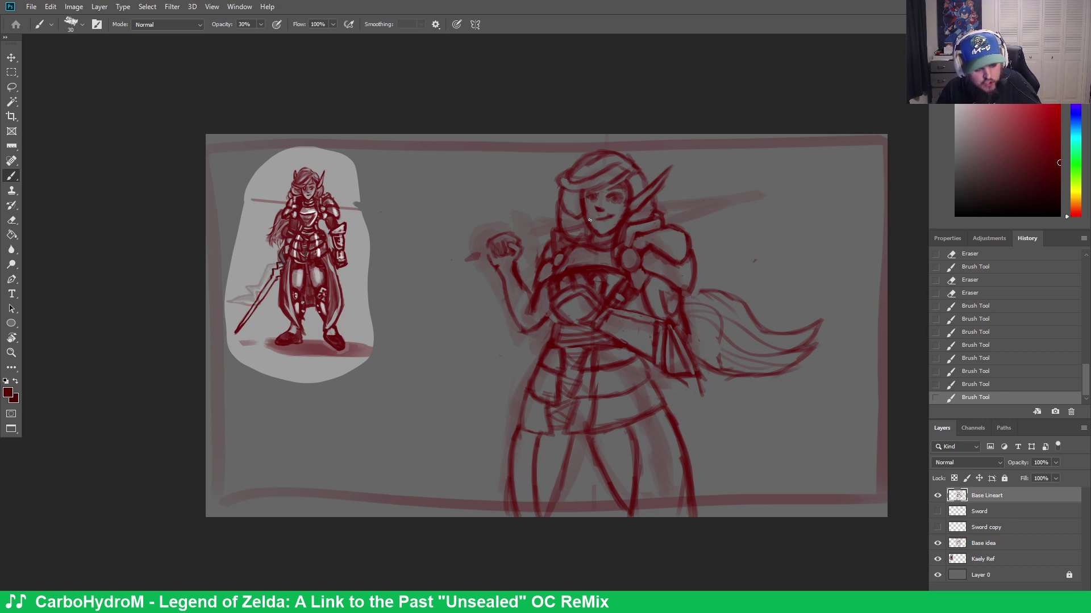
key("e")
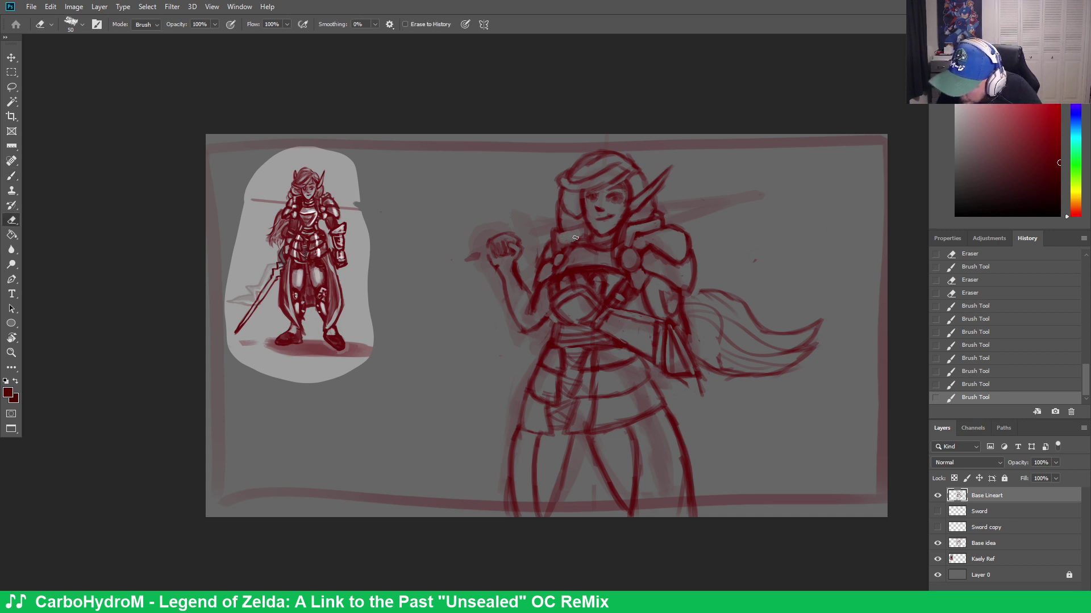
mouse_move(575, 237)
left_mouse_down()
mouse_move(605, 218)
mouse_move(557, 247)
left_mouse_up()
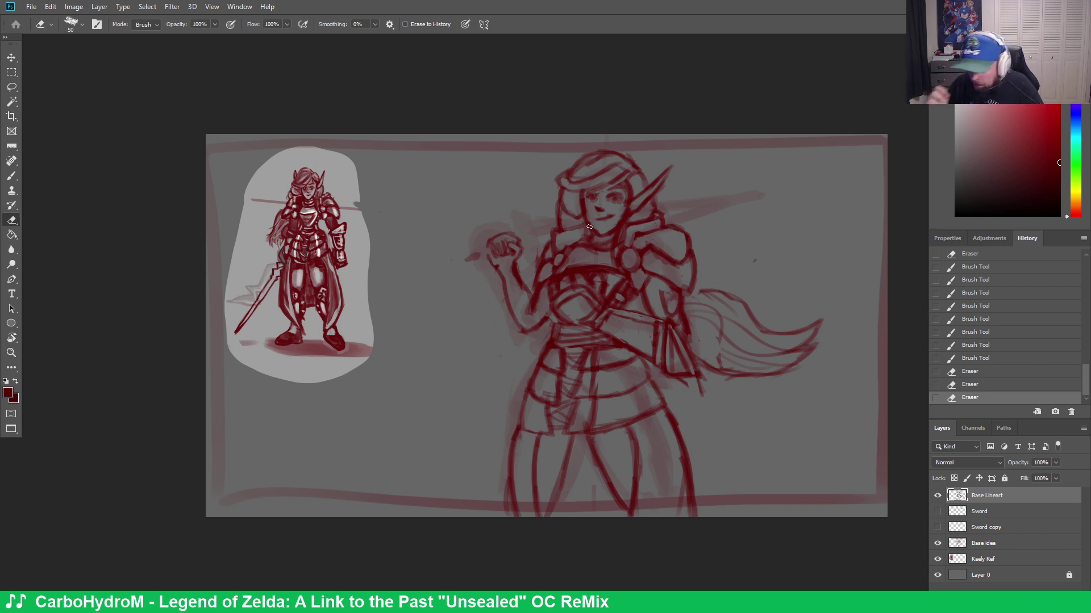
key("b")
mouse_move(570, 241)
left_mouse_down()
mouse_move(562, 250)
mouse_move(585, 238)
mouse_move(567, 246)
mouse_move(577, 244)
left_mouse_up()
mouse_move(588, 238)
left_mouse_down()
mouse_move(603, 244)
mouse_move(594, 243)
left_mouse_up()
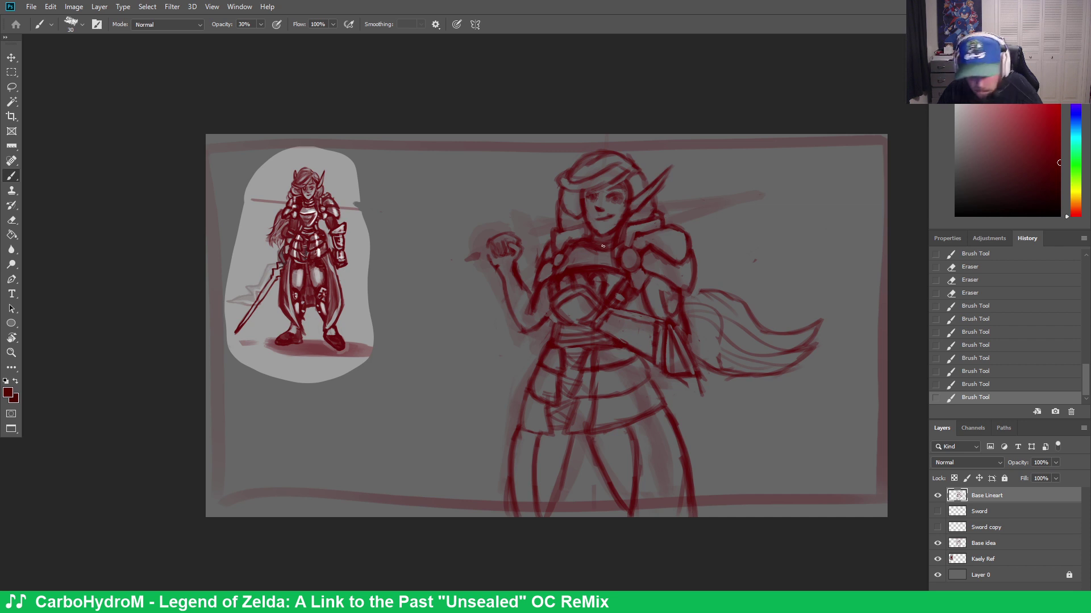
Erase the rough lines across the upper chest under the collar and undo the two strokes tried beside the pauldron
key("e")
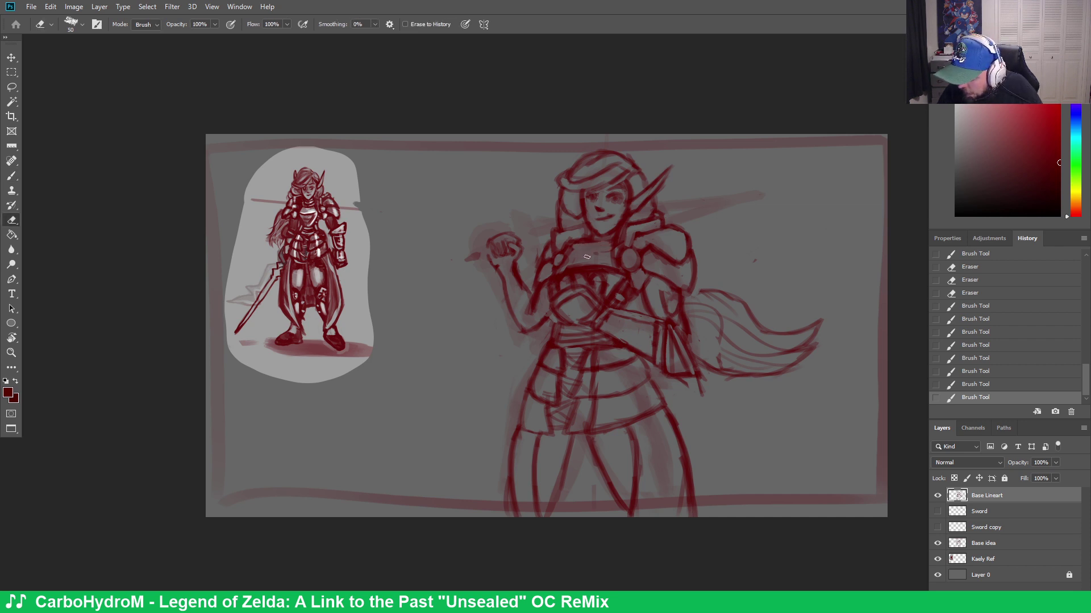
mouse_move(571, 250)
left_mouse_down()
mouse_move(628, 236)
mouse_move(569, 249)
mouse_move(618, 250)
left_mouse_up()
key("b")
left_click_drag(625, 234, 630, 236)
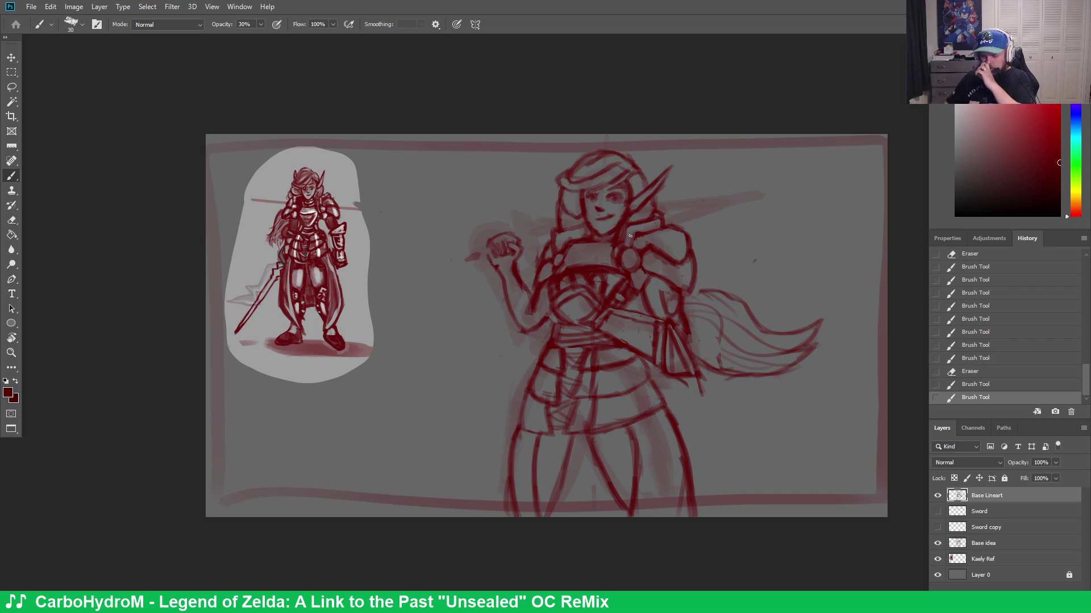
key("ctrl+z")
key("ctrl+z")
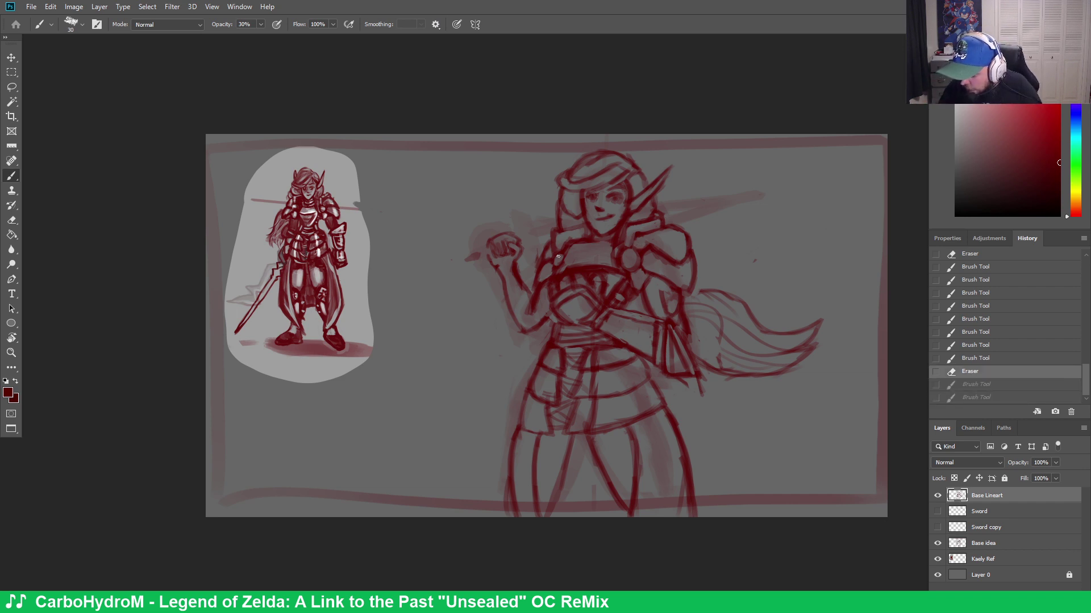
Draw a slanted line in the empty background beyond the pauldron, and redraw the breastplate's upper edge and sword-side strap more boldly
left_click_drag(569, 245, 588, 244)
left_click_drag(747, 258, 834, 232)
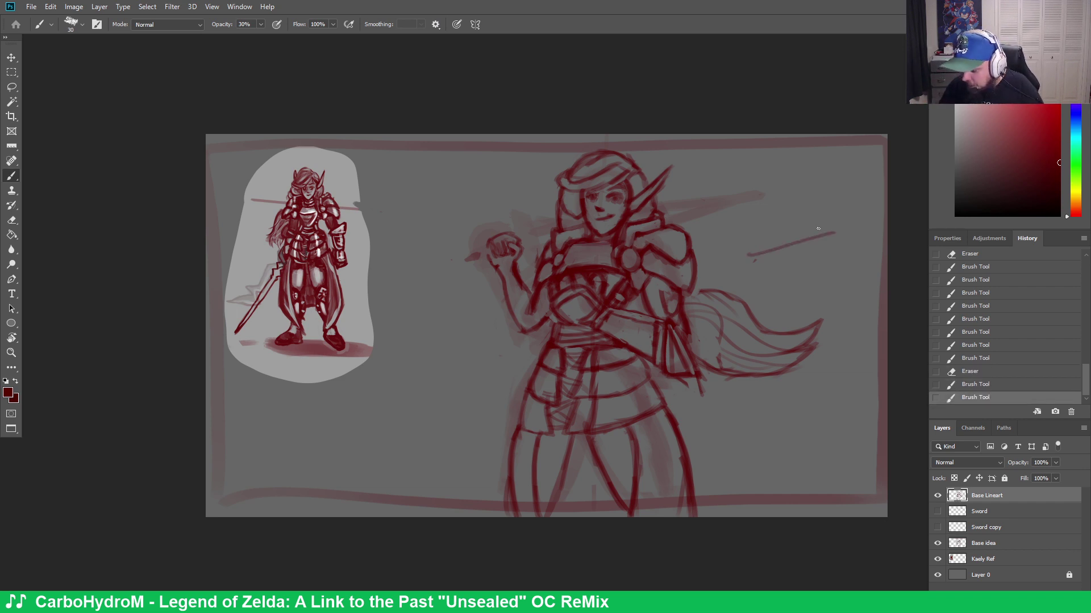
key("e")
left_click_drag(599, 244, 569, 246)
key("b")
mouse_move(568, 246)
left_mouse_down()
mouse_move(607, 241)
mouse_move(582, 238)
mouse_move(599, 230)
mouse_move(566, 248)
mouse_move(607, 257)
left_mouse_up()
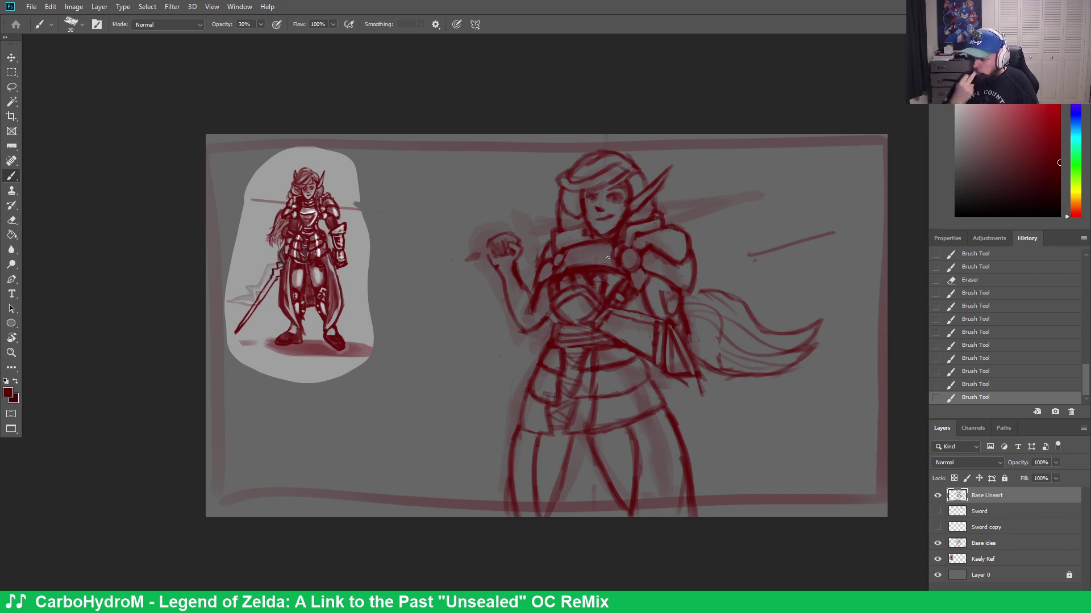
mouse_move(558, 230)
left_mouse_down()
mouse_move(586, 226)
mouse_move(555, 245)
left_mouse_up()
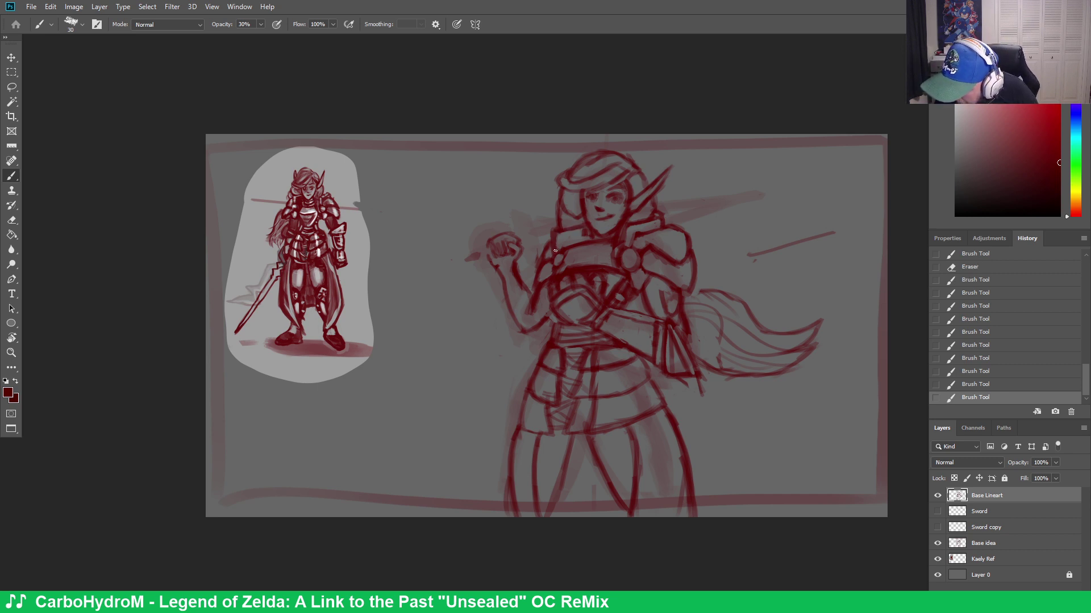
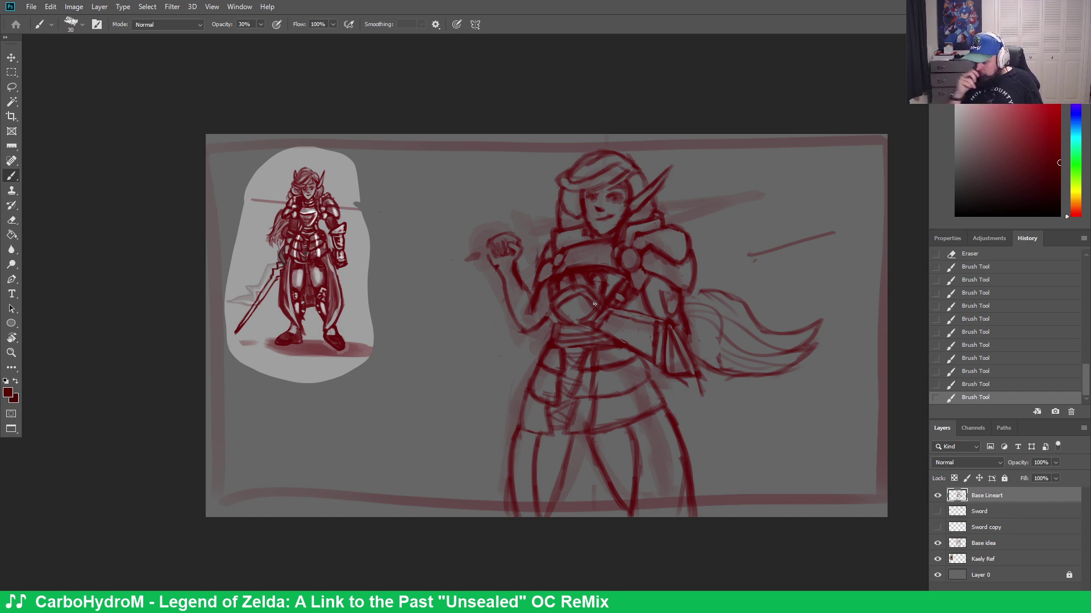
Make the Sword layer visible
left_click(937, 512)
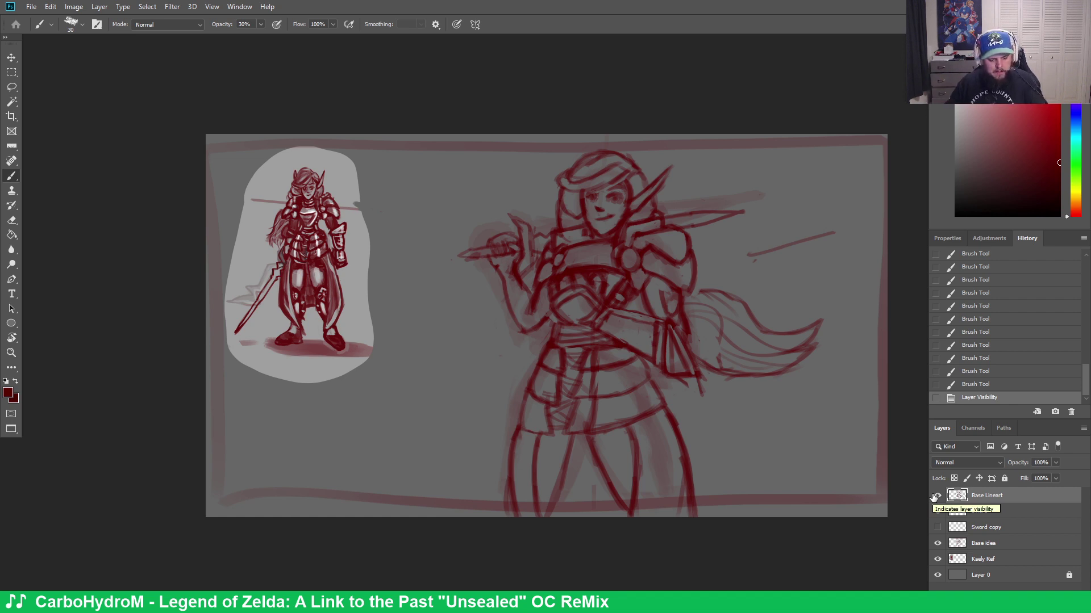
left_click_drag(571, 370, 569, 401)
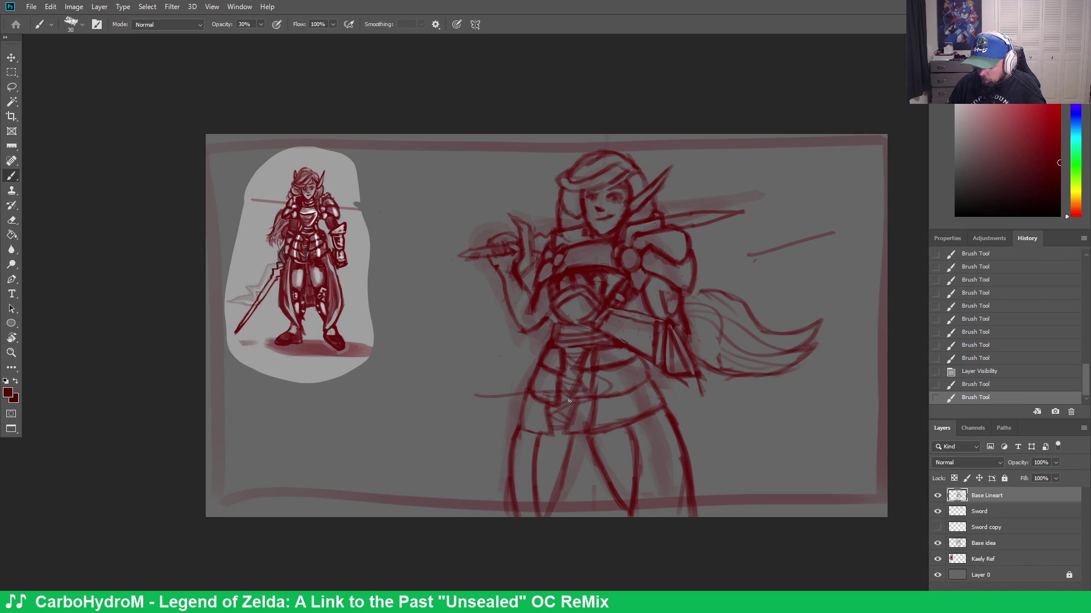
key("ctrl+z")
key("ctrl+z")
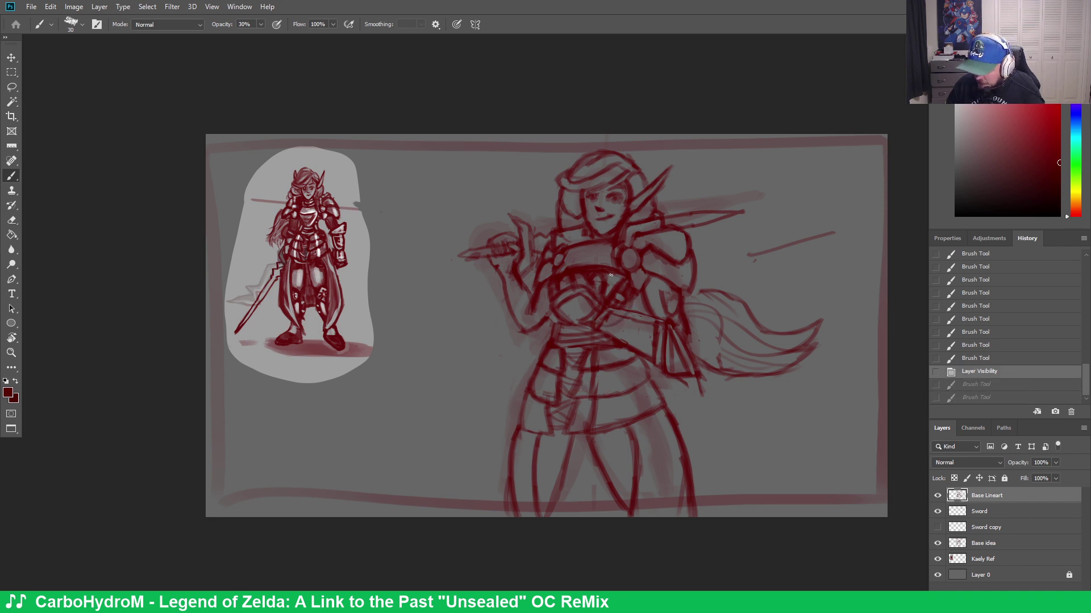
left_click_drag(640, 294, 632, 295)
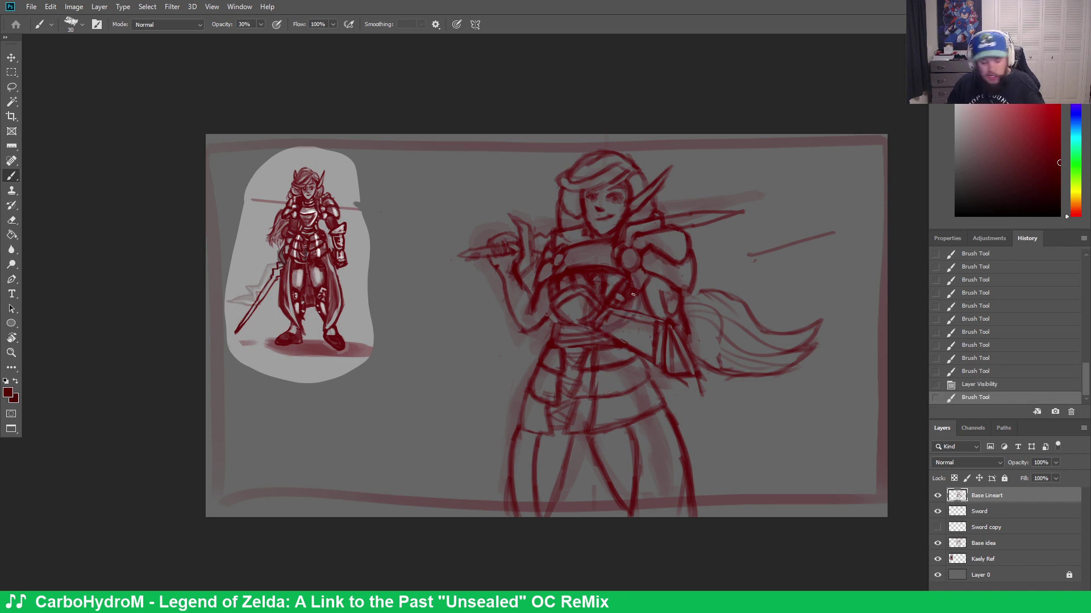
key("ctrl+z")
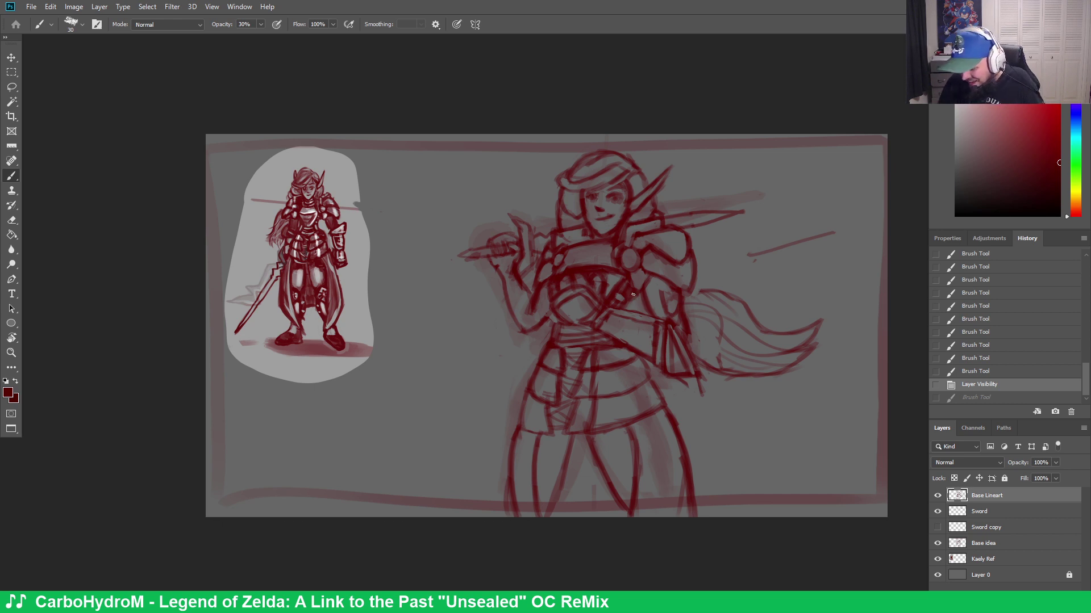
left_click_drag(596, 299, 591, 309)
key("ctrl+z")
key("ctrl+z")
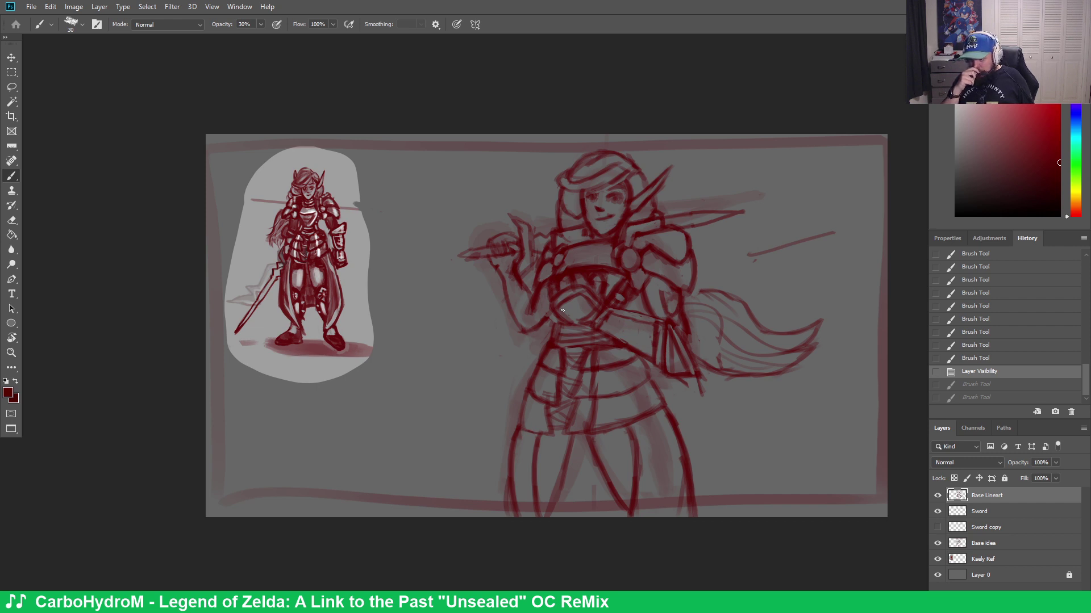
Erase the lines around the sword arm's shoulder fastener and redraw it as a clearer circle beside the breastplate
key("e")
mouse_move(563, 258)
left_mouse_down()
mouse_move(541, 250)
mouse_move(560, 262)
mouse_move(547, 270)
mouse_move(555, 276)
mouse_move(555, 250)
mouse_move(622, 223)
left_mouse_up()
key("b")
key("e")
key("b")
key("e")
key("b")
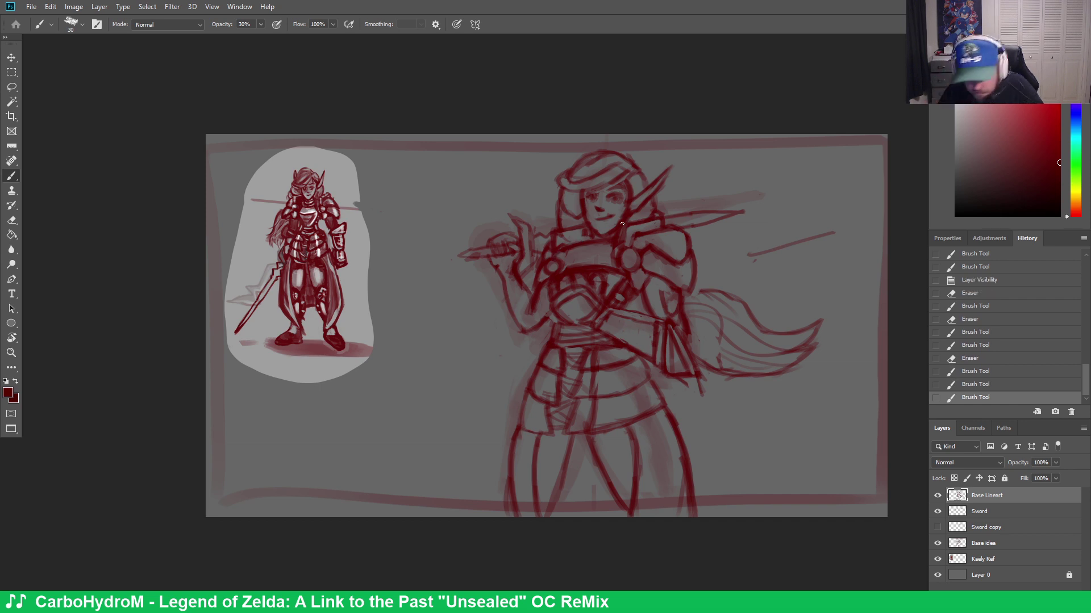
Erase parts of the sword-side shoulder fastener's circle and rework its outline against the breastplate's edge
key("e")
left_click_drag(560, 264, 551, 266)
key("b")
left_click_drag(551, 266, 552, 269)
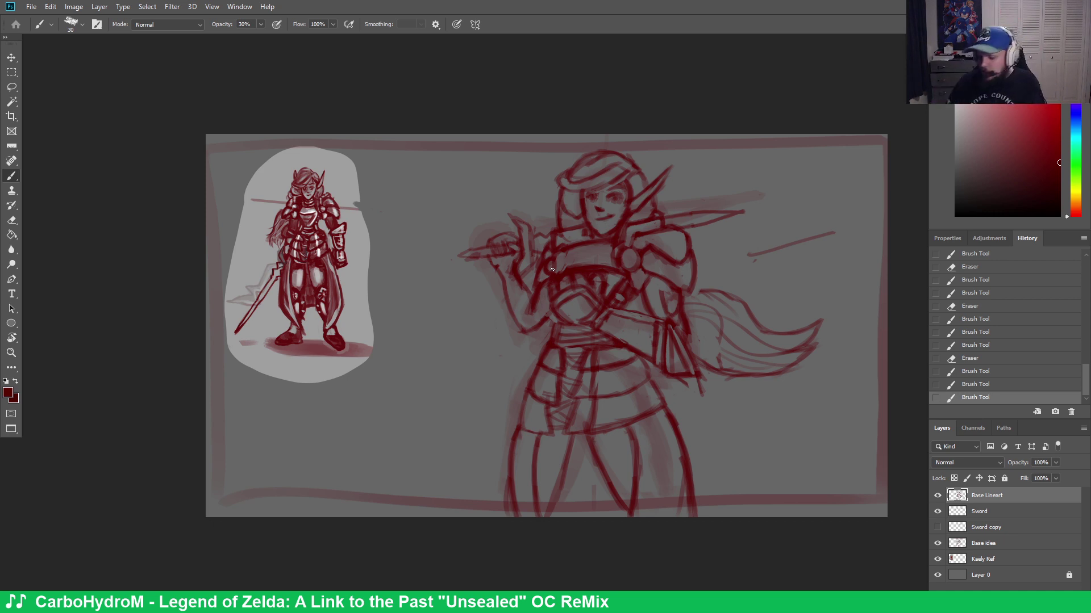
key("e")
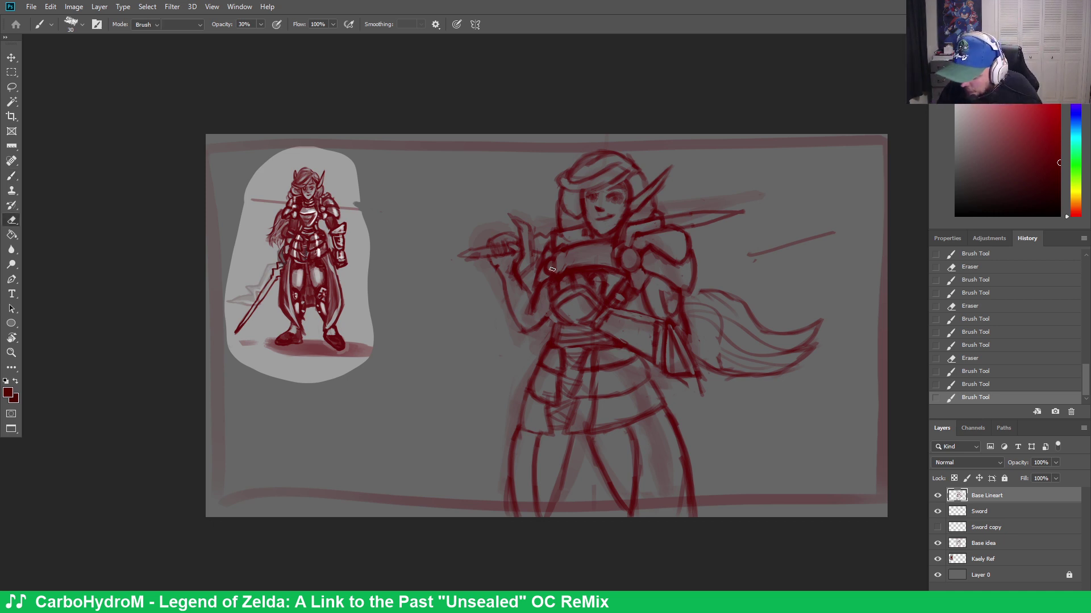
mouse_move(550, 267)
left_mouse_down()
mouse_move(543, 238)
mouse_move(551, 272)
mouse_move(554, 257)
mouse_move(545, 264)
left_mouse_up()
key("b")
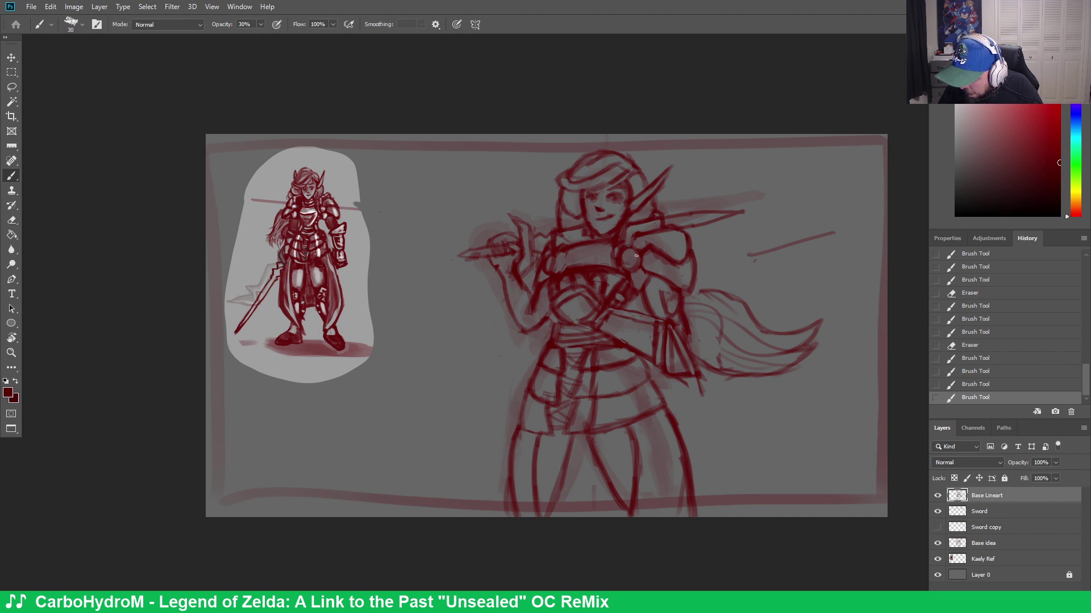
Redraw the round fastener under the large pauldron smaller and higher, with a strap line below it, and erase its old outline
left_click_drag(636, 255, 635, 260)
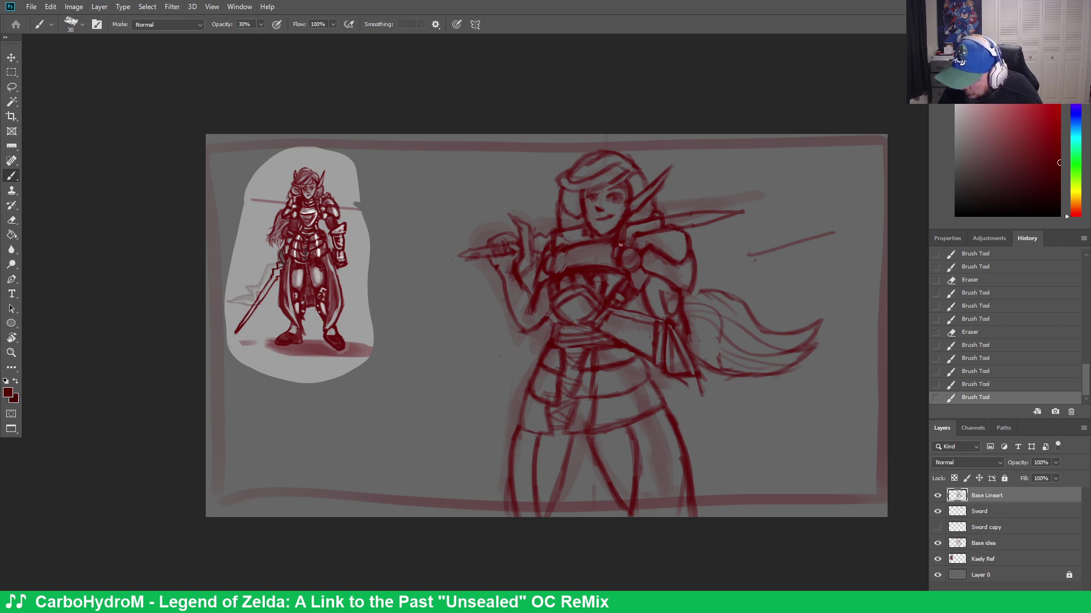
left_click(620, 245)
key("e")
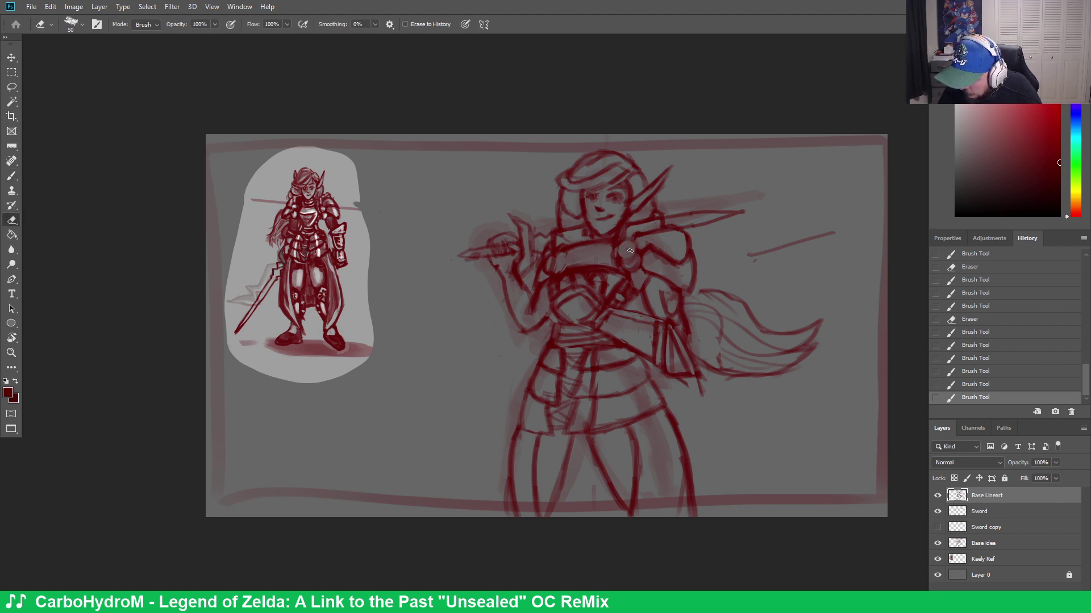
left_click(627, 255)
key("b")
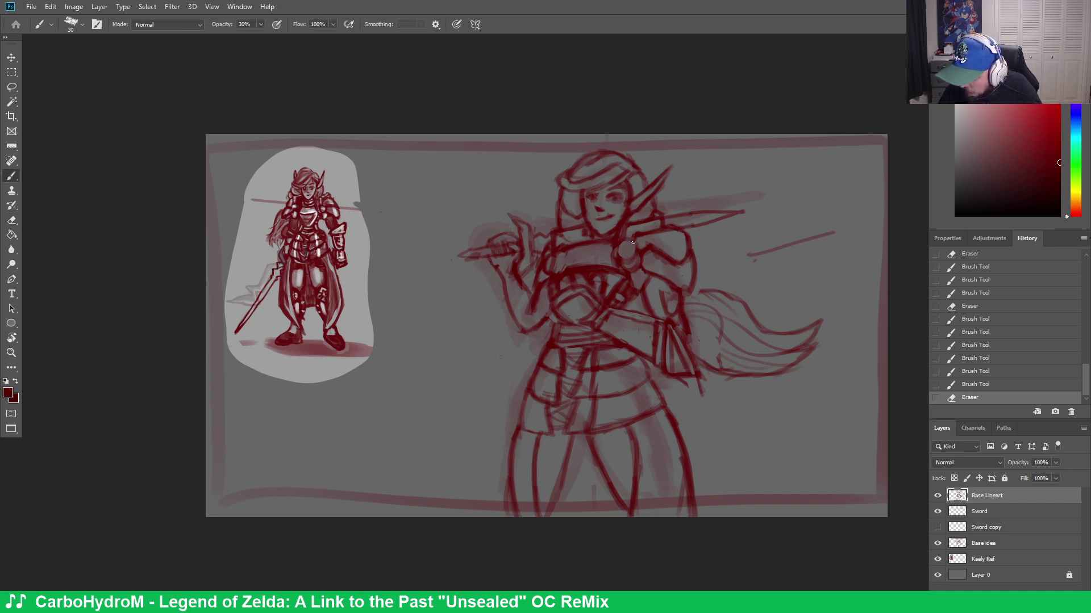
left_click_drag(619, 242, 644, 264)
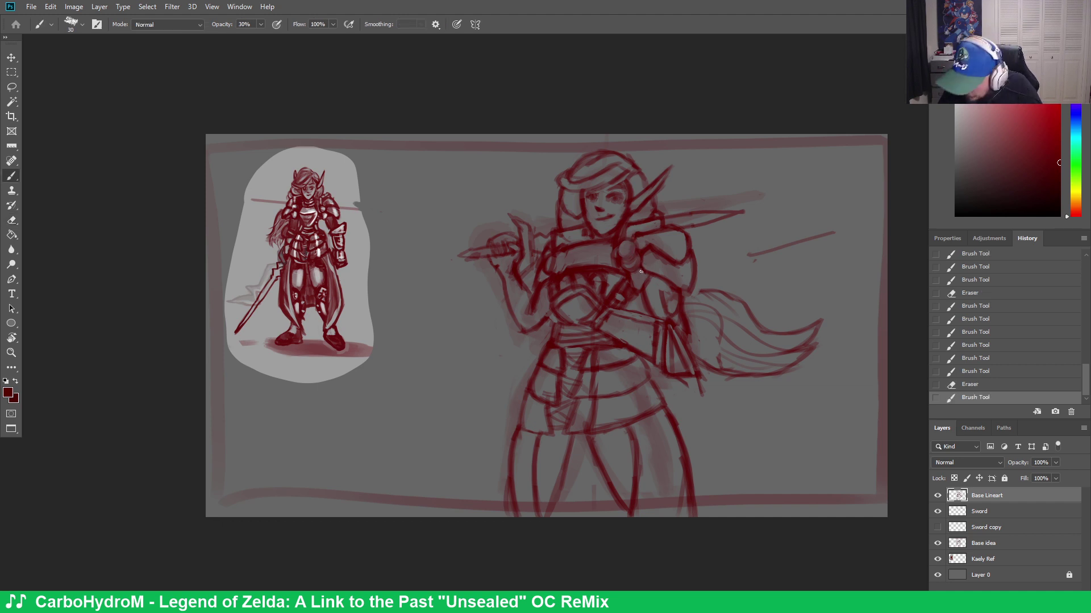
mouse_move(641, 272)
left_mouse_down()
mouse_move(645, 248)
mouse_move(632, 256)
mouse_move(634, 289)
mouse_move(637, 277)
left_mouse_up()
key("e")
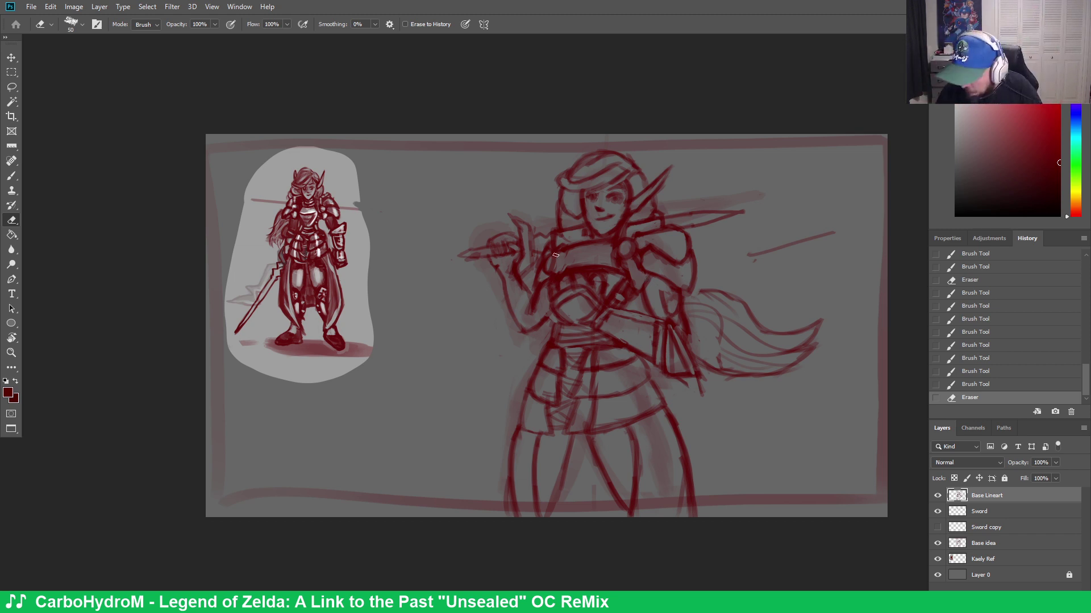
Clear the inside of the sword-side fastener and redraw it as a narrow oval
mouse_move(556, 255)
left_mouse_down()
mouse_move(548, 221)
mouse_move(552, 261)
left_mouse_up()
key("b")
key("e")
key("b")
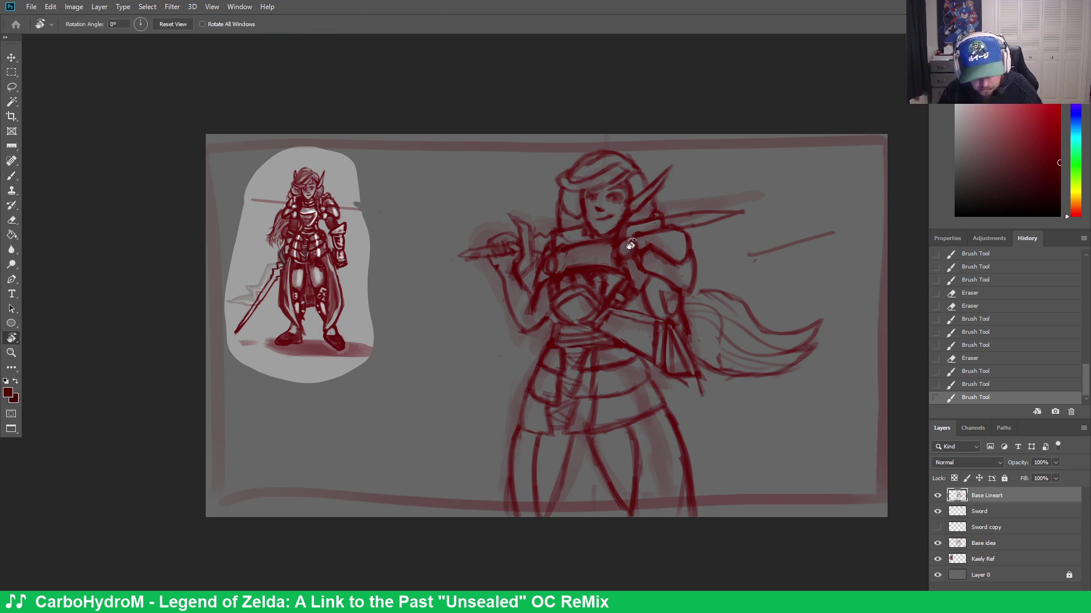
Erase the inside of the fastener under the large pauldron and strengthen its rim and the adjoining pauldron edge
key("e")
left_click_drag(628, 247, 631, 245)
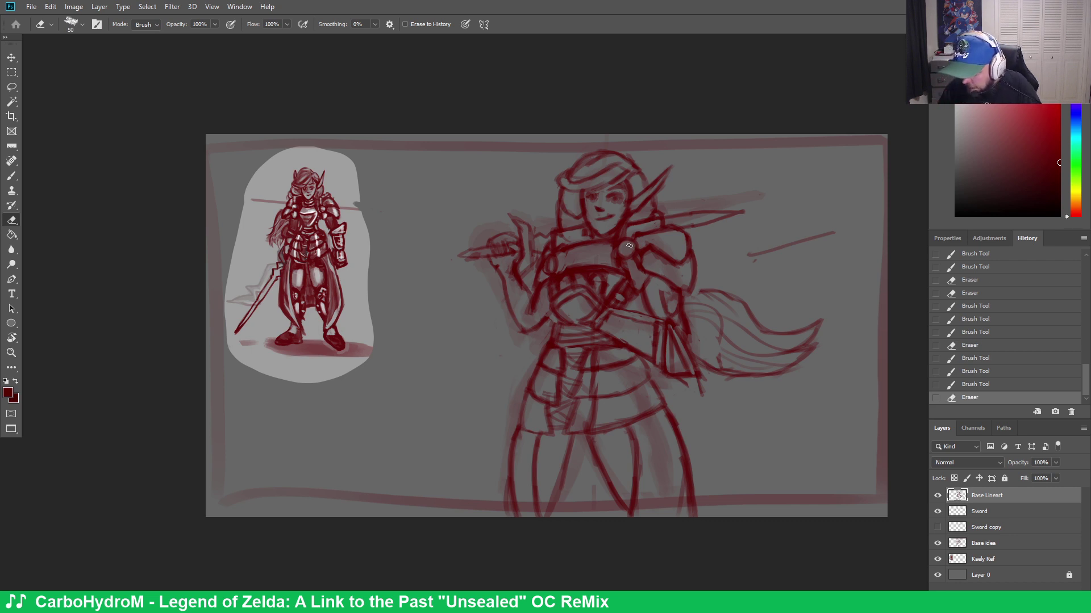
key("b")
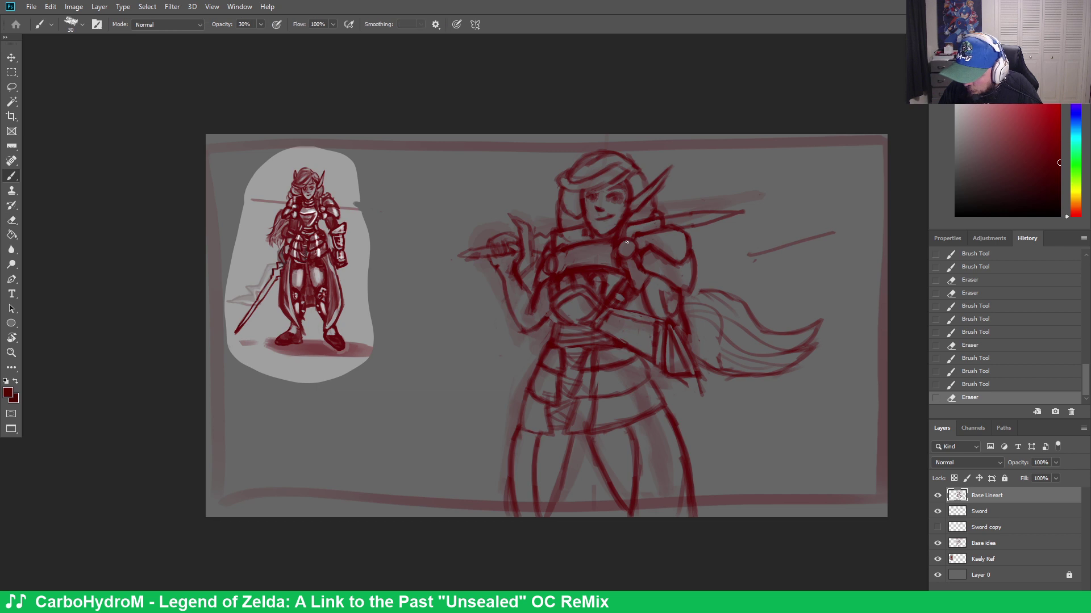
mouse_move(626, 243)
left_mouse_down()
mouse_move(630, 266)
mouse_move(668, 225)
left_mouse_up()
key("e")
key("b")
key("e")
key("b")
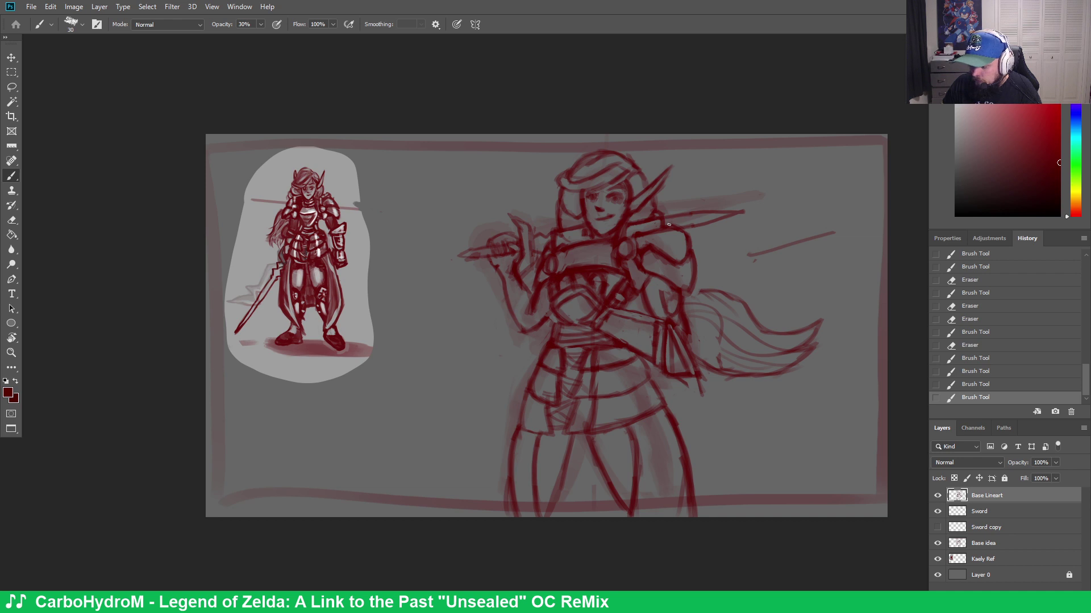
Erase the breastplate's heavy lower chest line and redraw it as a clean curve between the two shoulder fasteners
key("e")
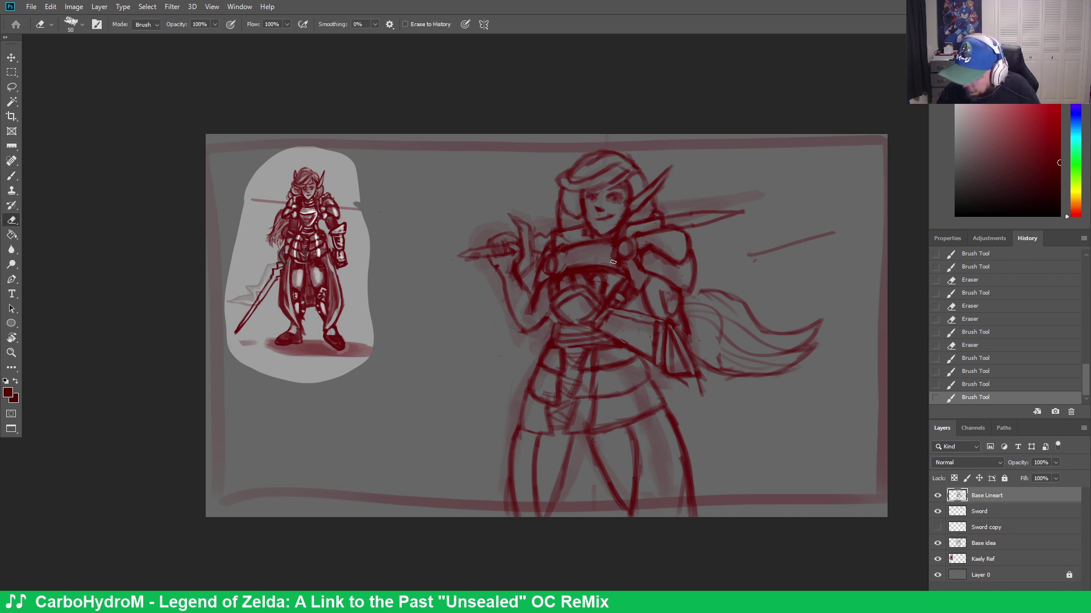
mouse_move(613, 270)
left_mouse_down()
mouse_move(576, 264)
mouse_move(607, 272)
mouse_move(557, 271)
mouse_move(577, 254)
mouse_move(548, 281)
left_mouse_up()
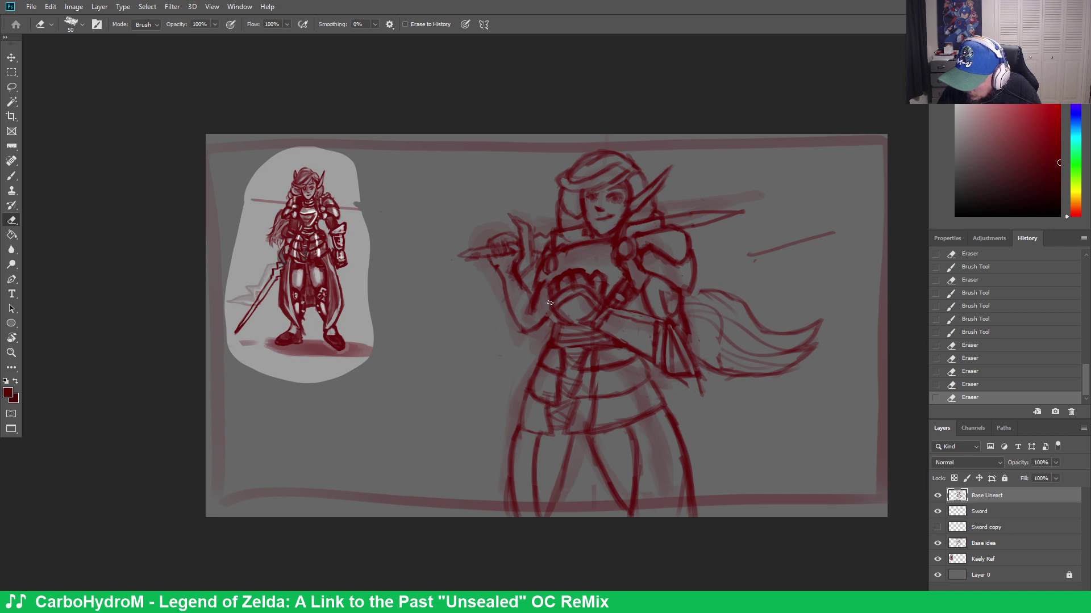
key("b")
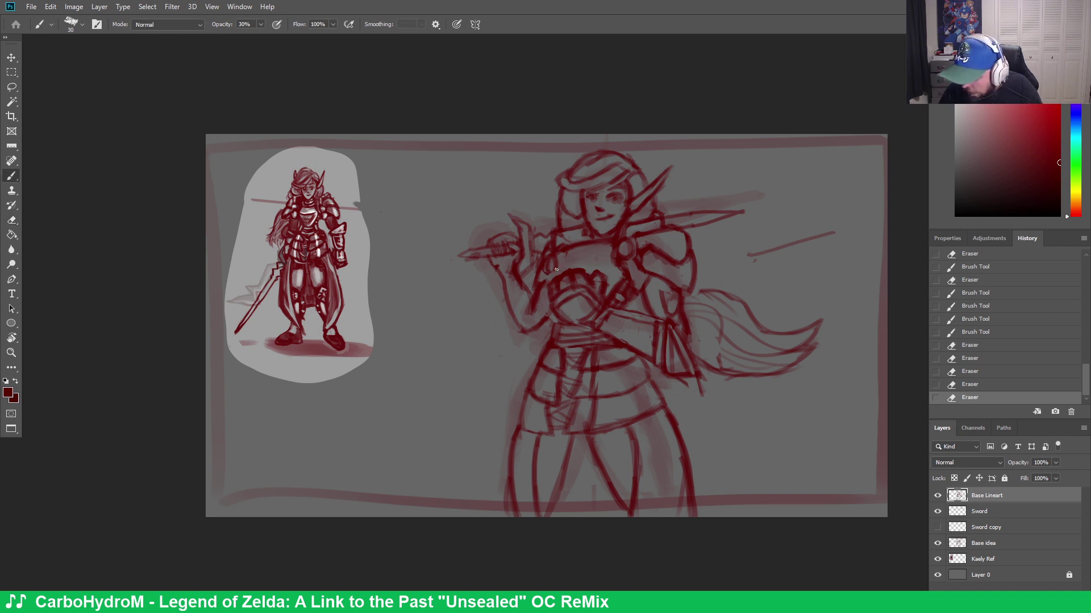
left_click_drag(555, 270, 568, 265)
mouse_move(559, 267)
left_mouse_down()
mouse_move(609, 262)
mouse_move(569, 262)
mouse_move(546, 277)
mouse_move(550, 257)
mouse_move(542, 291)
left_mouse_up()
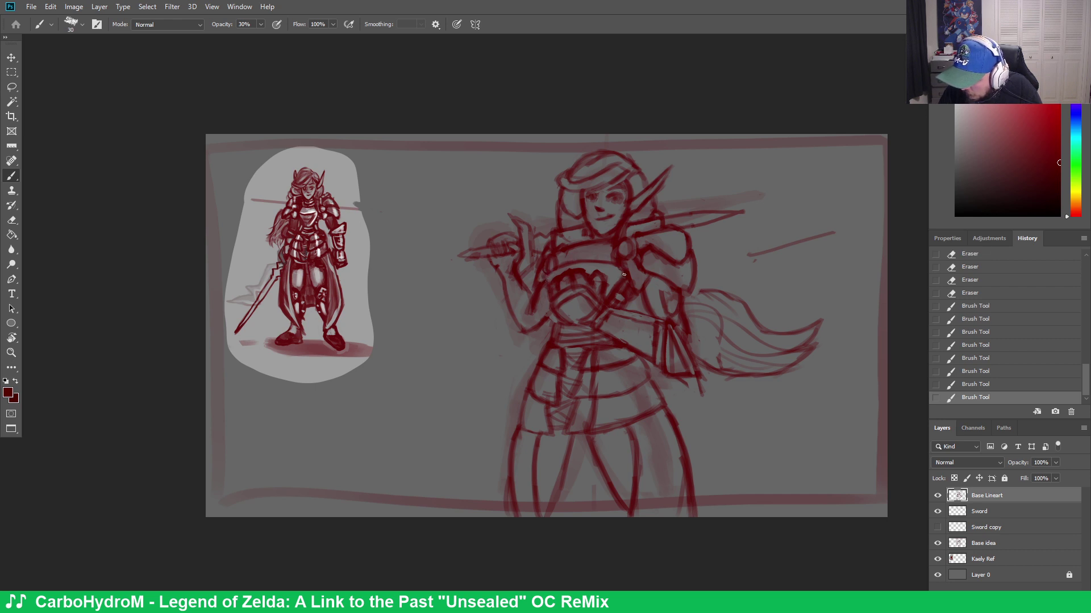
left_click_drag(627, 269, 628, 263)
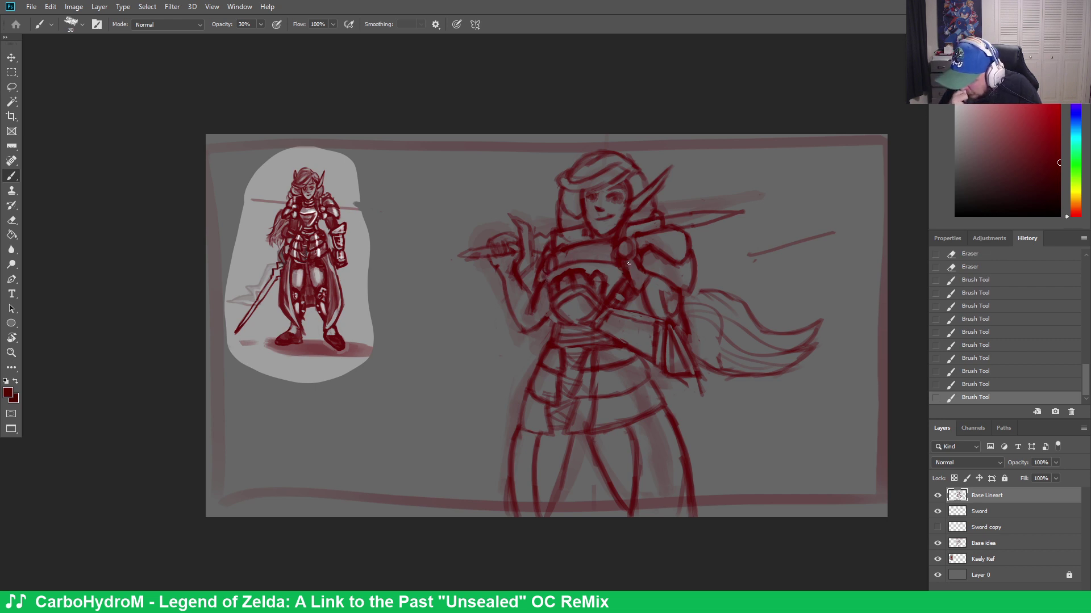
Undo the latest strokes on the lower chest line, redraw it as a curve between the shoulder fasteners, and touch up the gauntlet lines
key("ctrl+z")
key("ctrl+z")
key("ctrl+z")
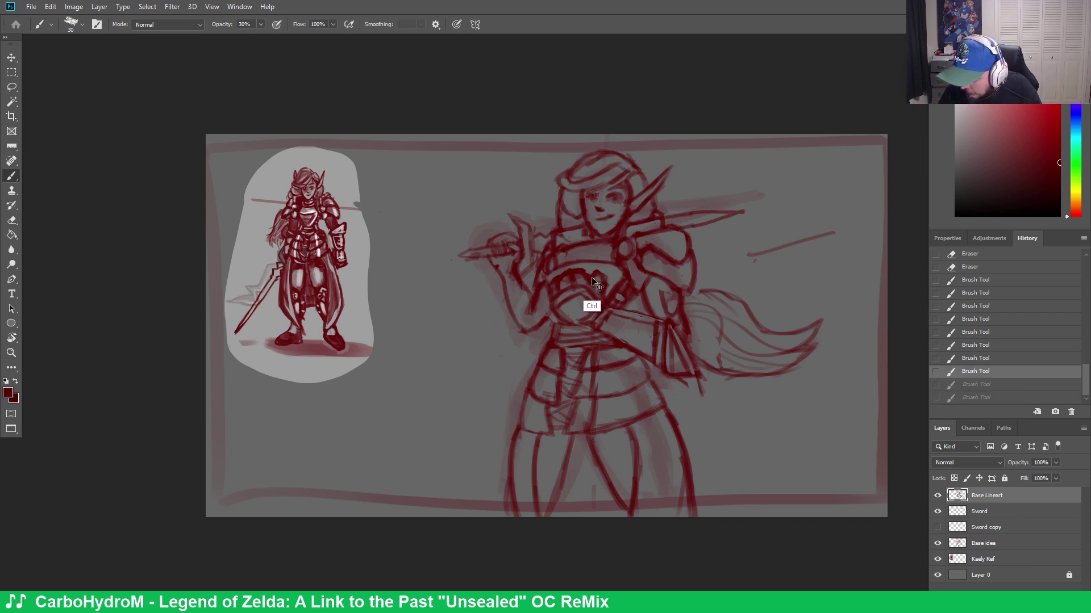
key("ctrl+z")
key("ctrl+z")
key("ctrl+z")
key("ctrl+z")
key("ctrl+z")
key("ctrl+z")
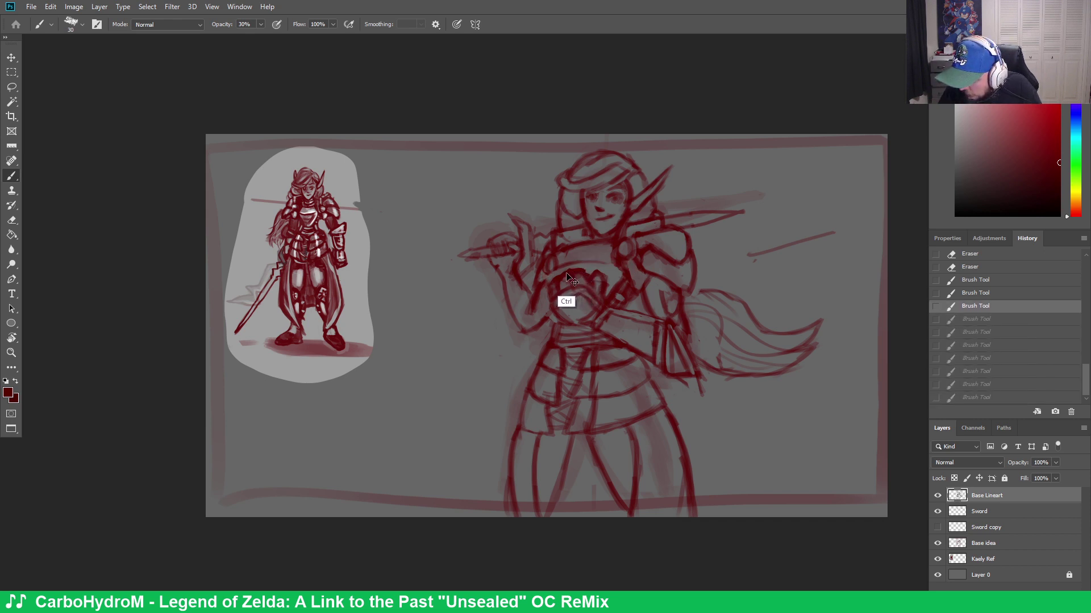
key("ctrl+z")
mouse_move(548, 279)
left_mouse_down()
mouse_move(593, 262)
mouse_move(623, 267)
mouse_move(559, 268)
mouse_move(635, 270)
left_mouse_up()
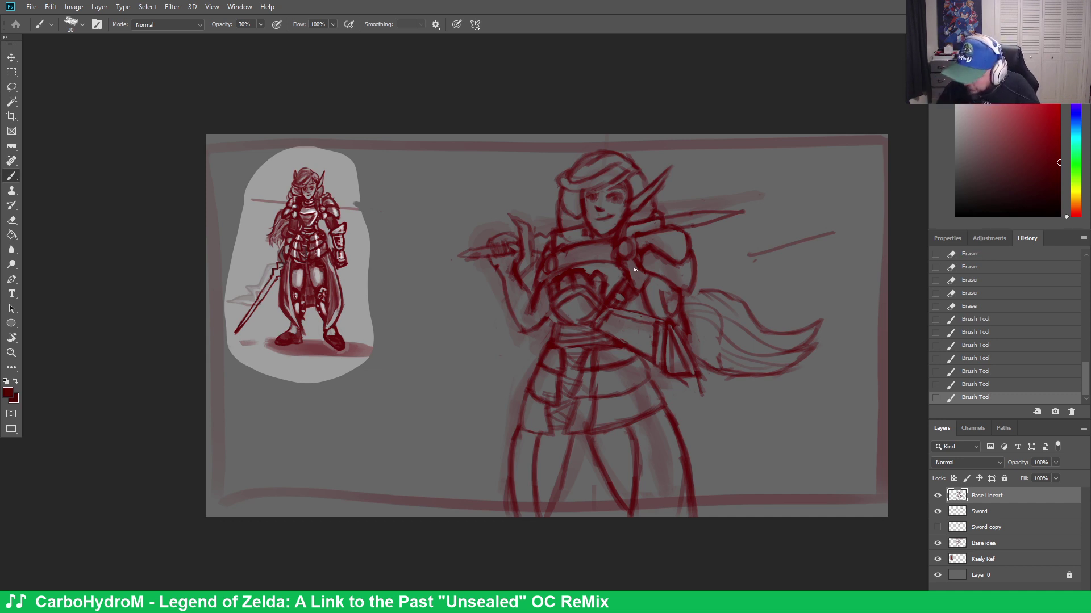
mouse_move(641, 359)
left_mouse_down()
mouse_move(649, 391)
mouse_move(647, 362)
mouse_move(661, 378)
left_mouse_up()
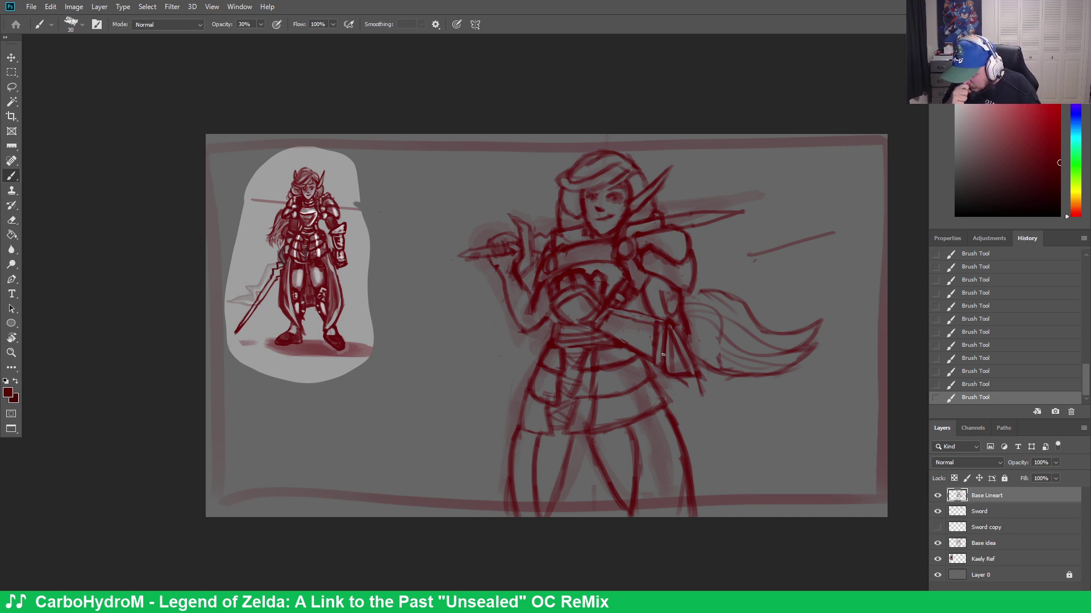
Clear the insides of both shoulder fasteners and redraw their rims and the adjoining armor edges
key("e")
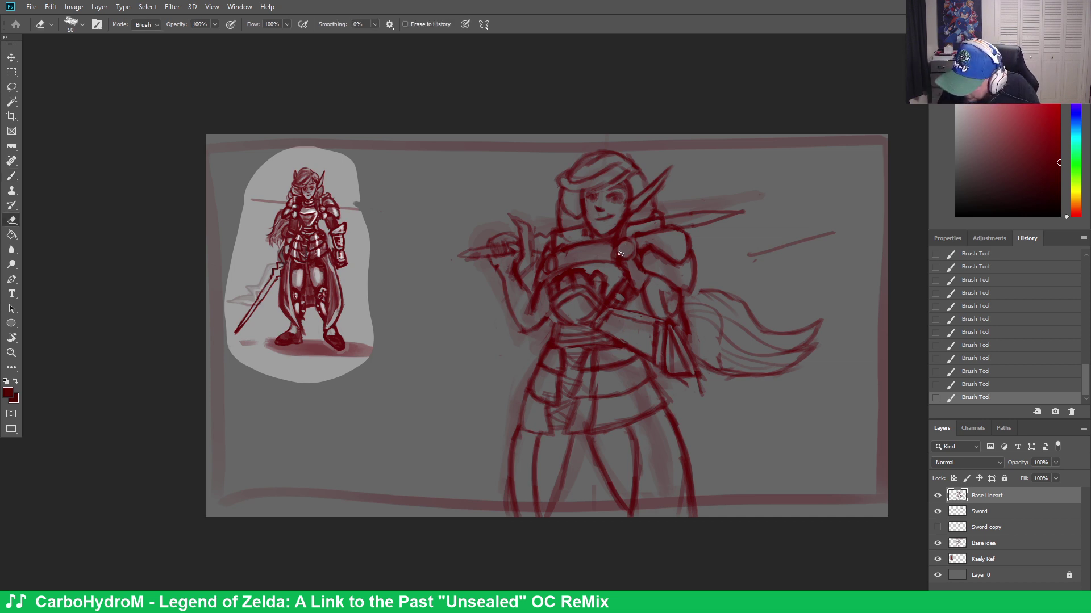
mouse_move(625, 248)
left_mouse_down()
mouse_move(629, 257)
mouse_move(621, 250)
left_mouse_up()
key("b")
mouse_move(622, 257)
left_mouse_down()
mouse_move(618, 244)
mouse_move(630, 255)
left_mouse_up()
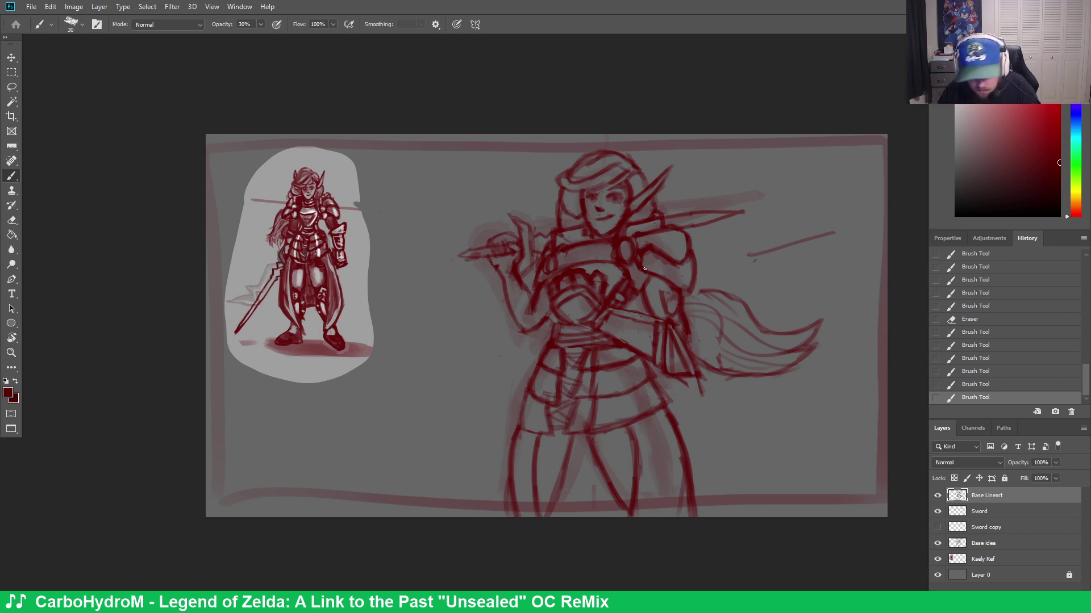
key("e")
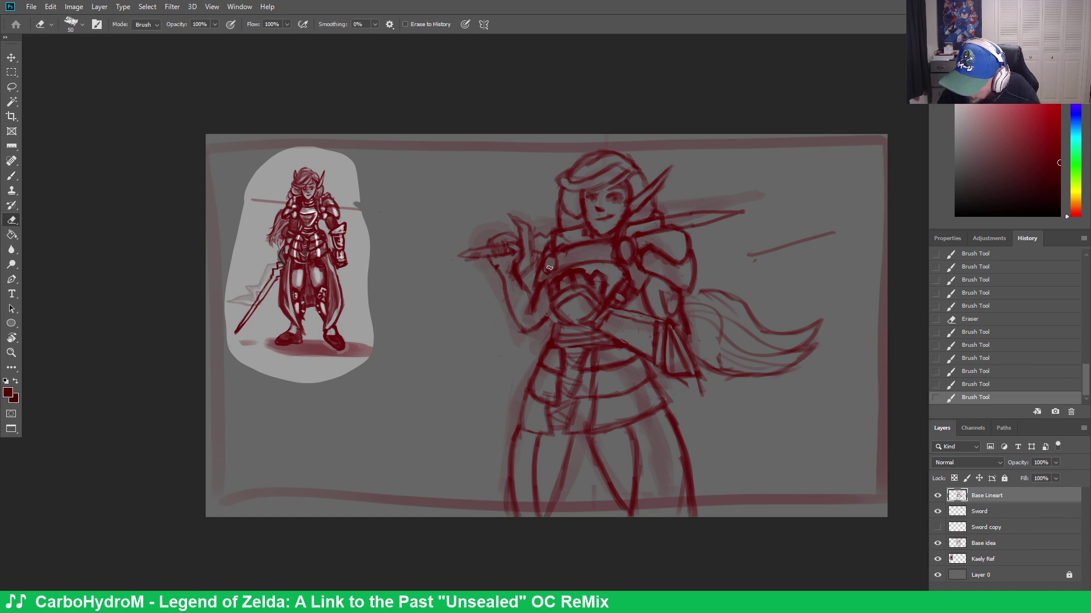
mouse_move(549, 267)
left_mouse_down()
mouse_move(540, 230)
mouse_move(549, 258)
left_mouse_up()
key("b")
left_click_drag(550, 259, 554, 287)
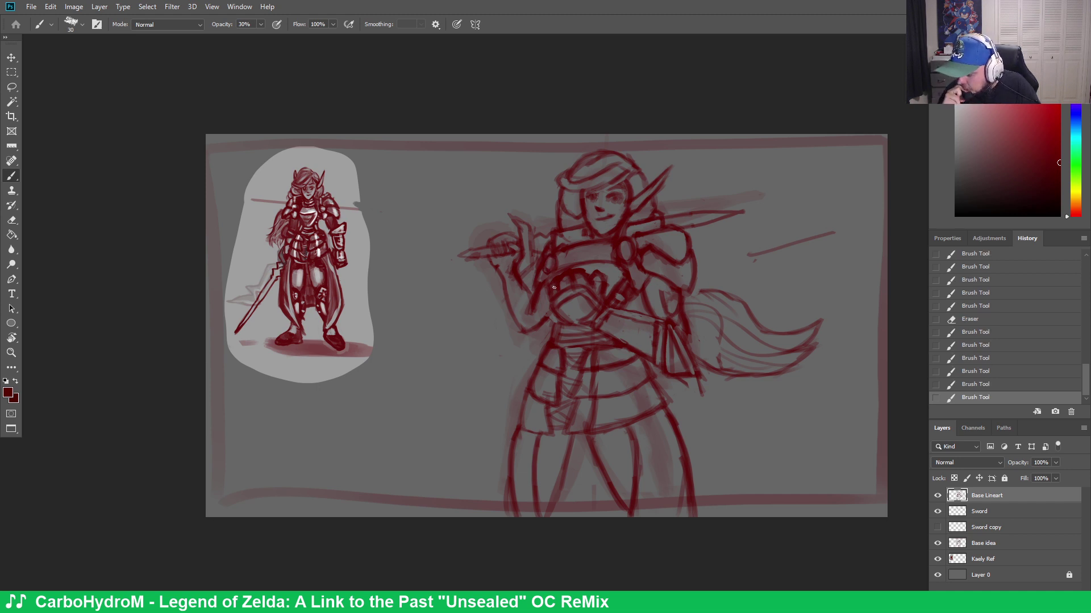
Examine the whole composition in the different screen modes and return to the enlarged working view
key("f")
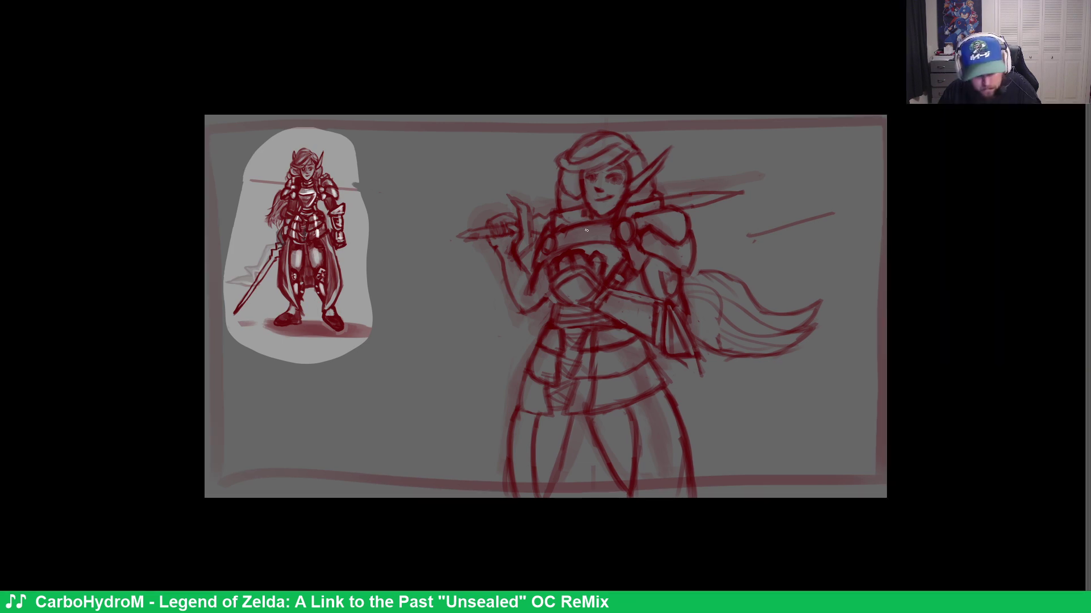
key("f")
key("f")
key("f")
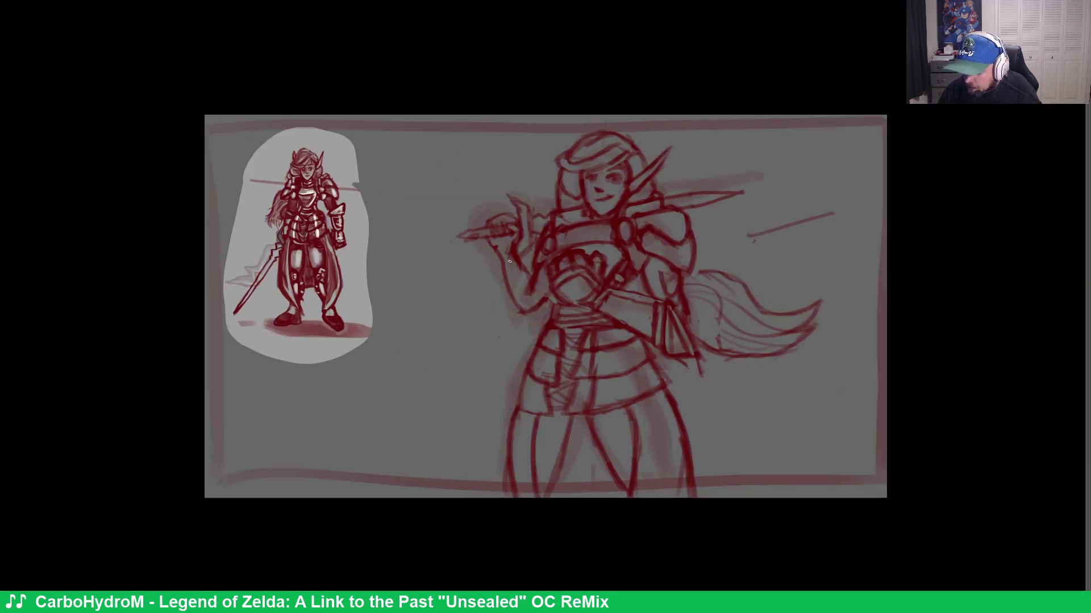
key("f")
key("f")
key("f")
key("f")
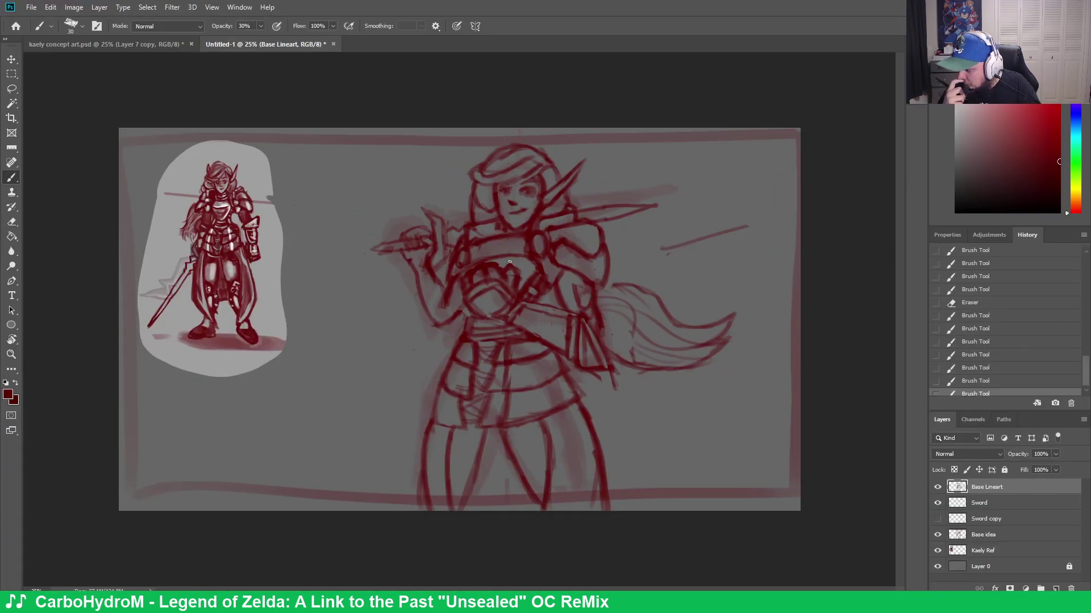
key("f")
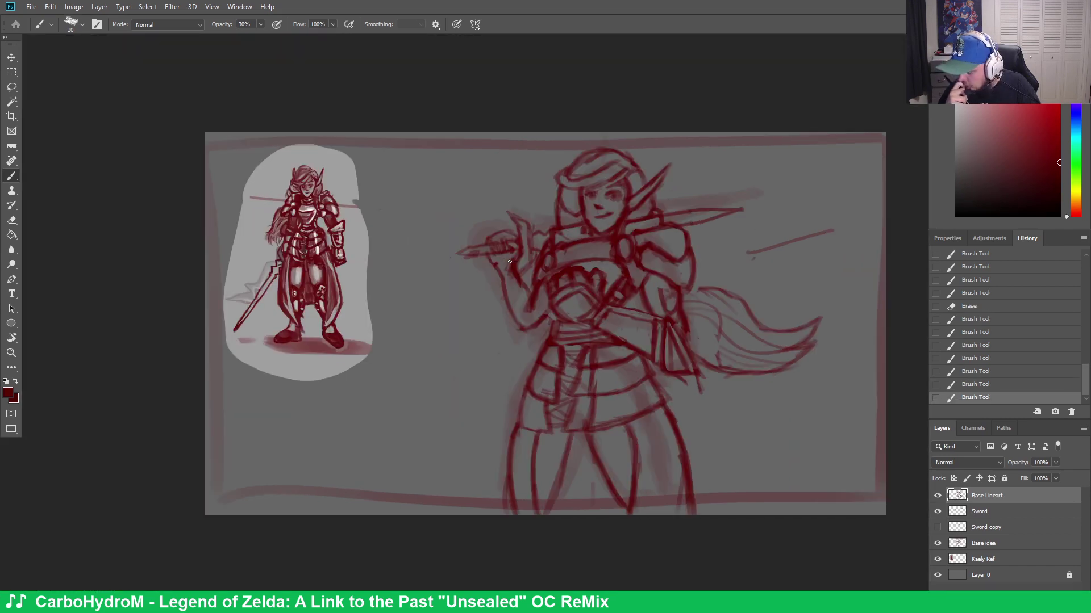
key("f")
key("f")
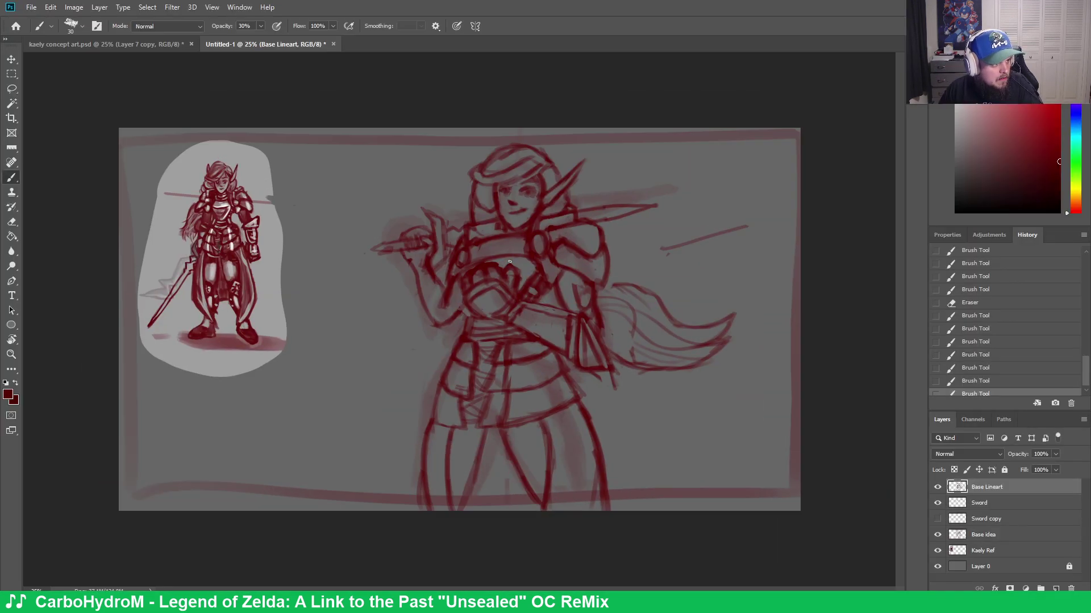
key("f")
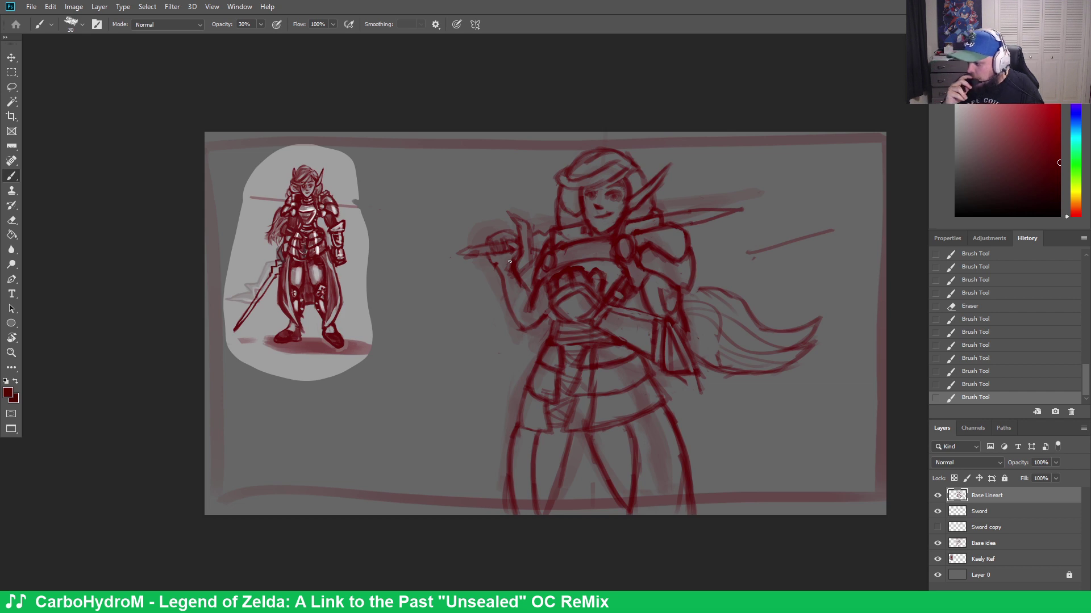
Erase the stray lines along the collar's upper edge on the sword side, below the hair
key("e")
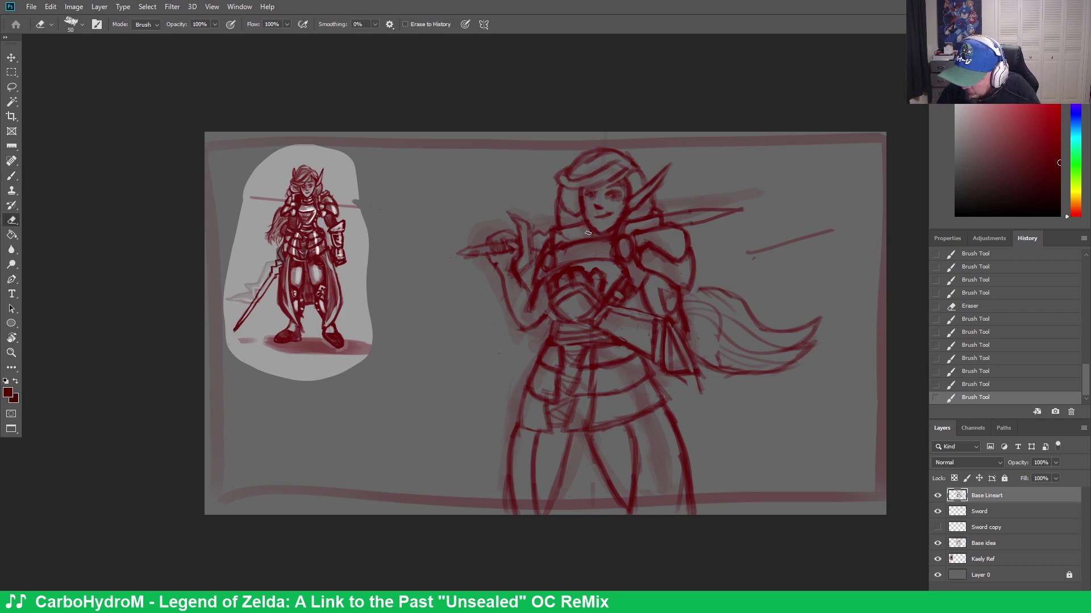
left_click_drag(563, 234, 580, 237)
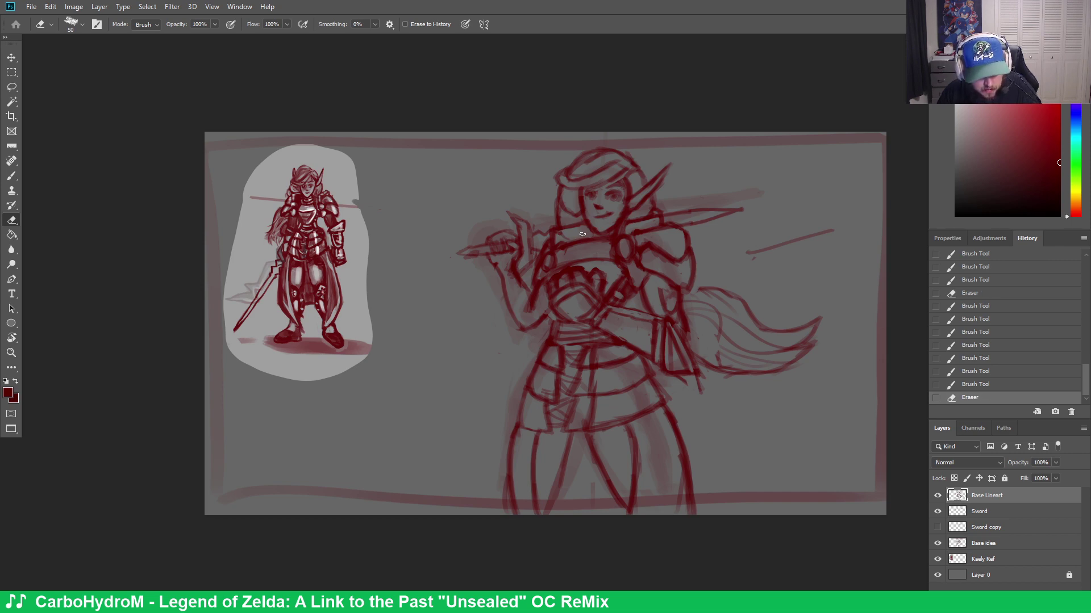
key("g")
key("f")
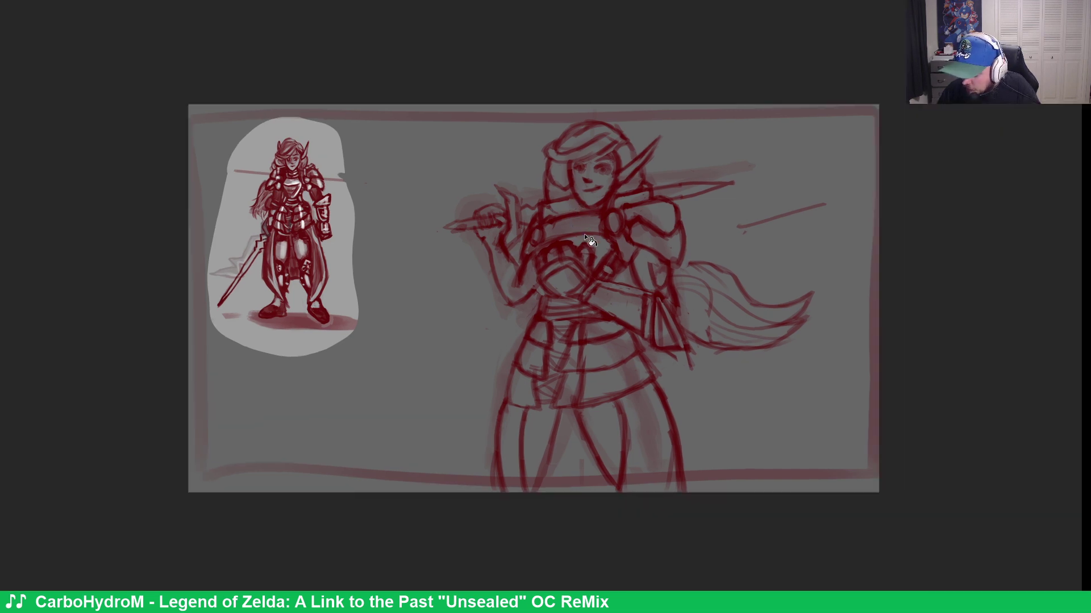
key("f")
key("f")
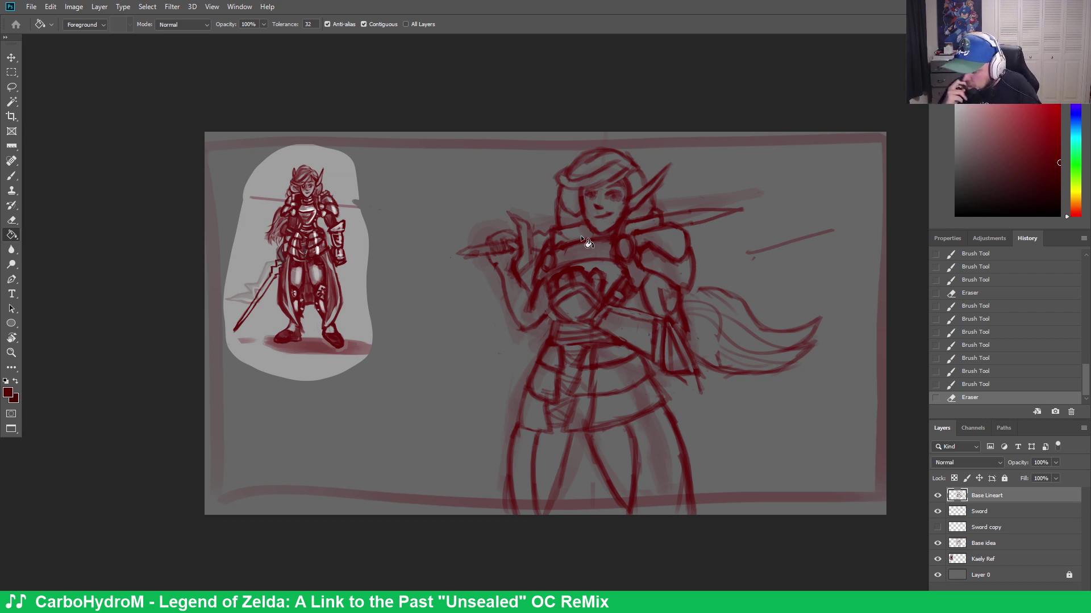
key("e")
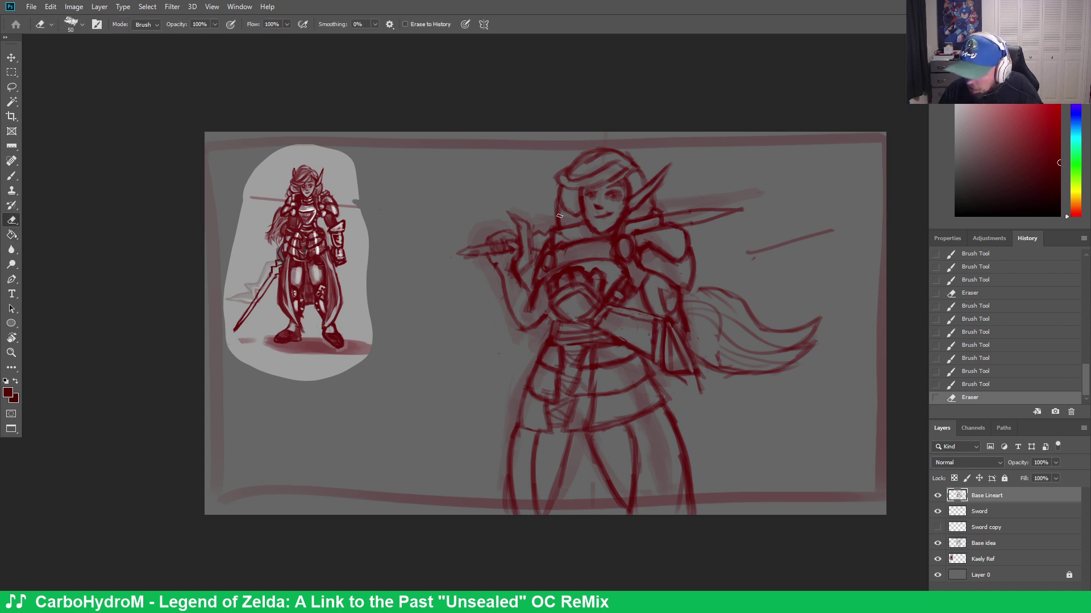
left_click(564, 229)
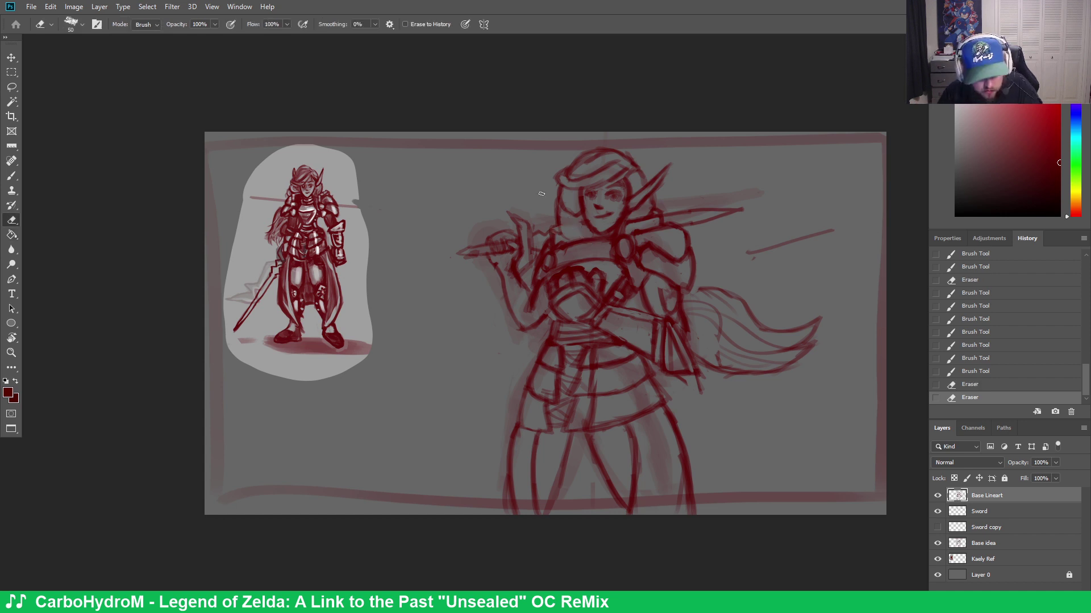
key("b")
mouse_move(553, 234)
left_mouse_down()
mouse_move(583, 228)
mouse_move(580, 218)
left_mouse_up()
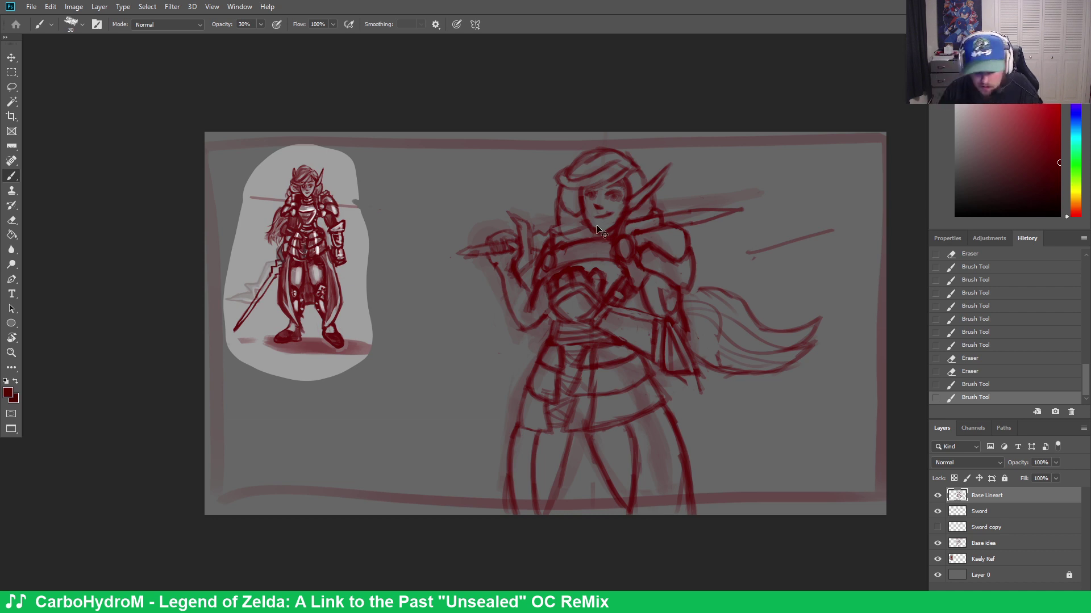
key("ctrl+z")
key("ctrl+z")
Redraw the collar edges on both sides of the neck and strengthen the armor line beside the sword-side fastener
mouse_move(552, 232)
left_mouse_down()
mouse_move(588, 225)
mouse_move(574, 230)
left_mouse_up()
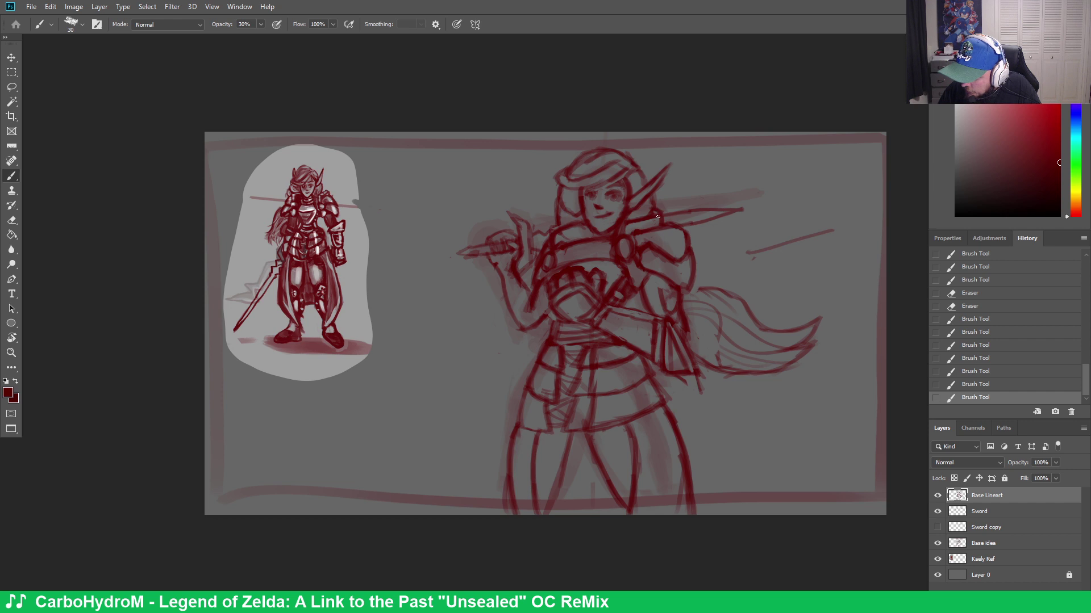
left_click_drag(658, 216, 636, 223)
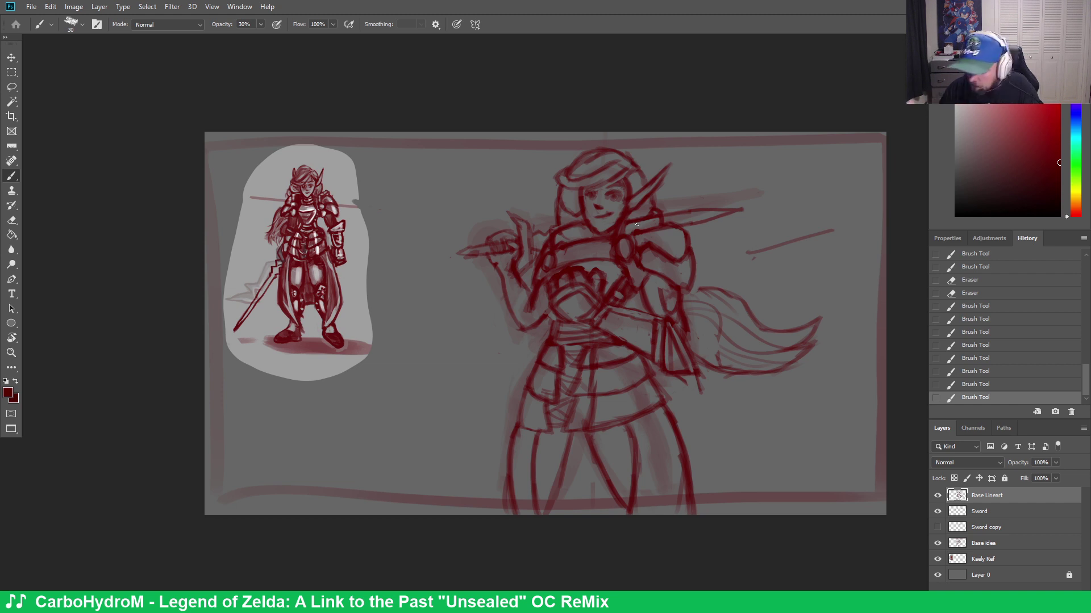
left_click_drag(553, 245, 546, 276)
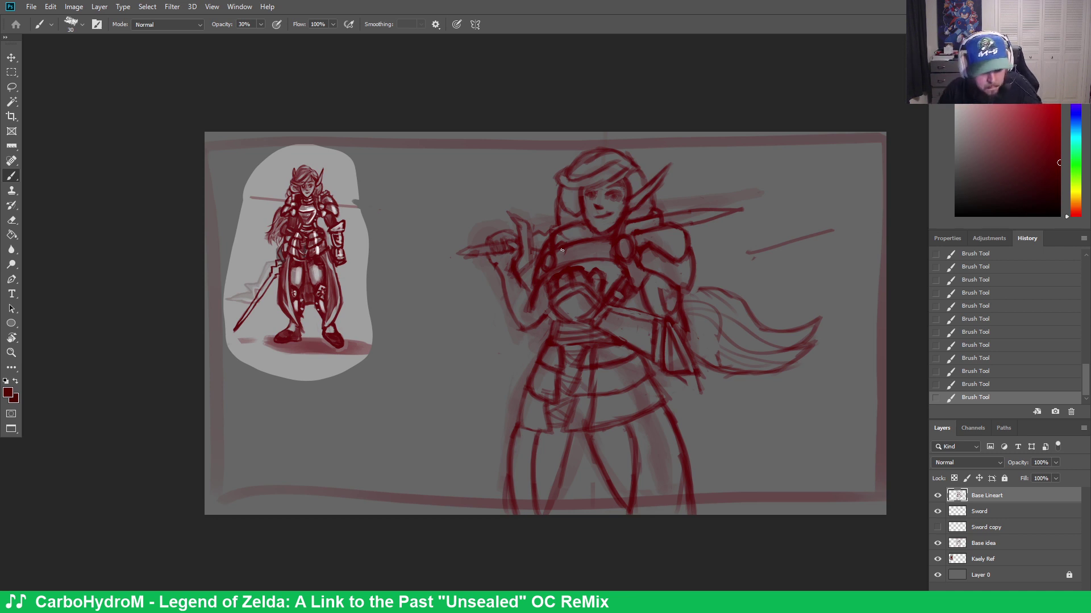
Erase the old lines between the raised arm and the torso, and redraw the arm's elbow and forearm contours
key("e")
left_click_drag(534, 289, 542, 307)
mouse_move(538, 300)
left_mouse_down()
mouse_move(546, 318)
mouse_move(534, 317)
left_mouse_up()
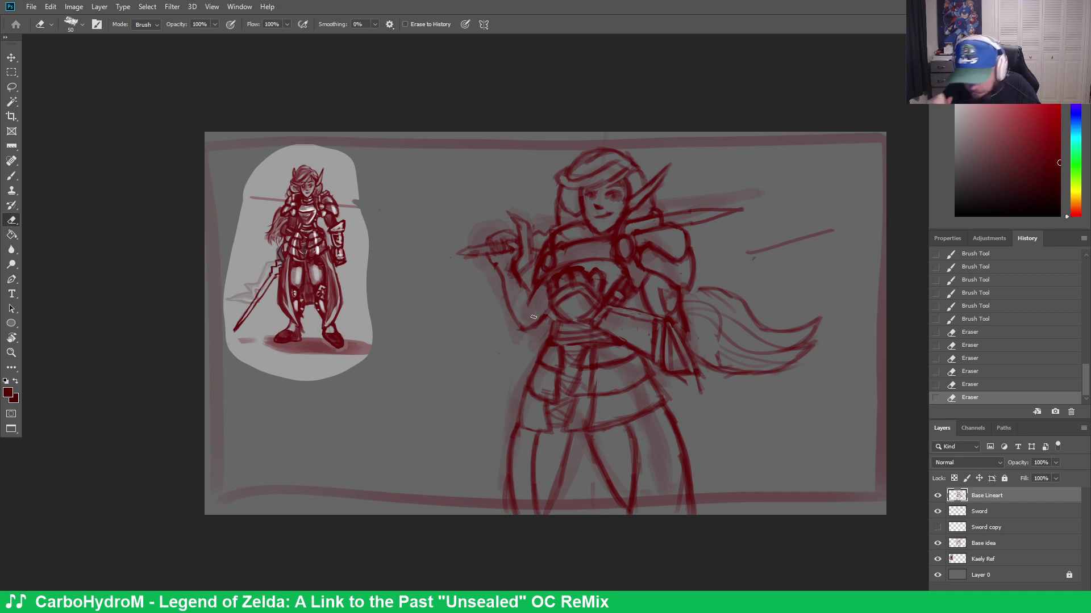
key("b")
mouse_move(534, 306)
left_mouse_down()
mouse_move(525, 293)
mouse_move(521, 307)
mouse_move(530, 297)
left_mouse_up()
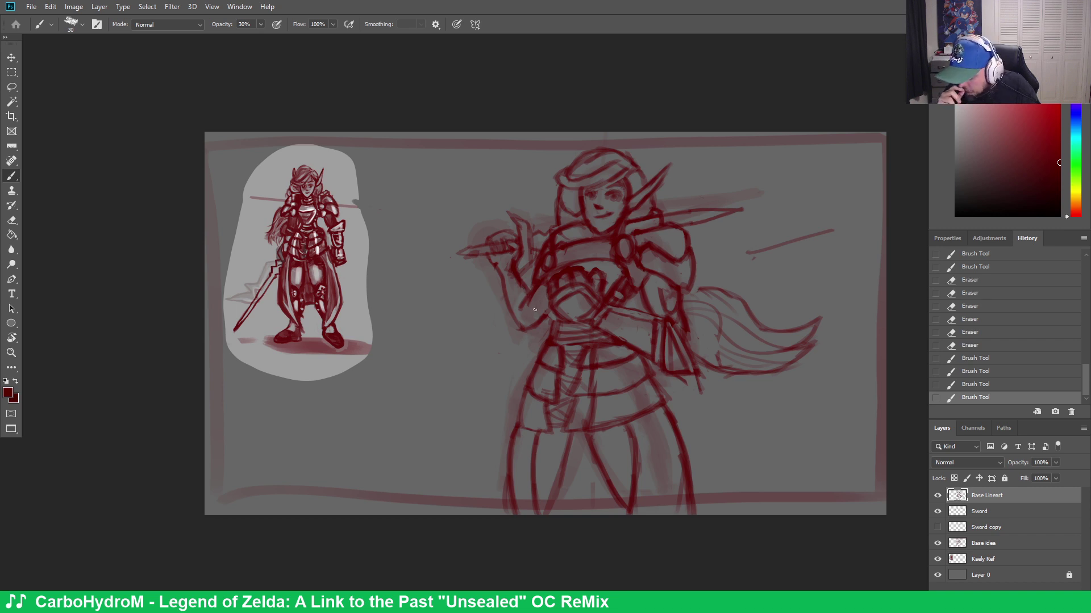
mouse_move(529, 291)
left_mouse_down()
mouse_move(518, 321)
mouse_move(515, 274)
mouse_move(508, 303)
mouse_move(531, 241)
mouse_move(521, 291)
left_mouse_up()
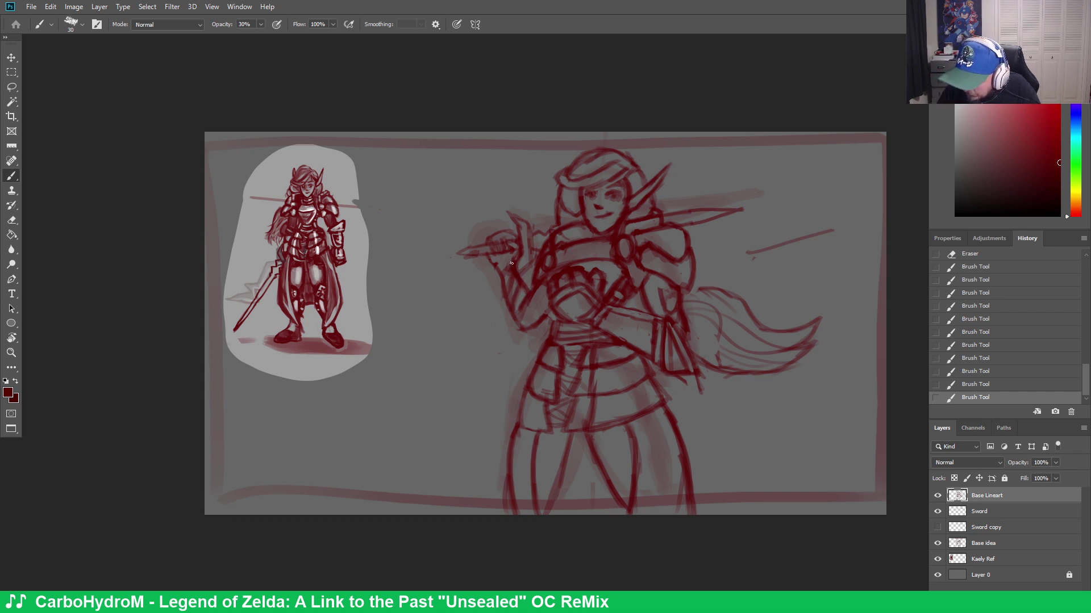
left_click_drag(510, 265, 504, 268)
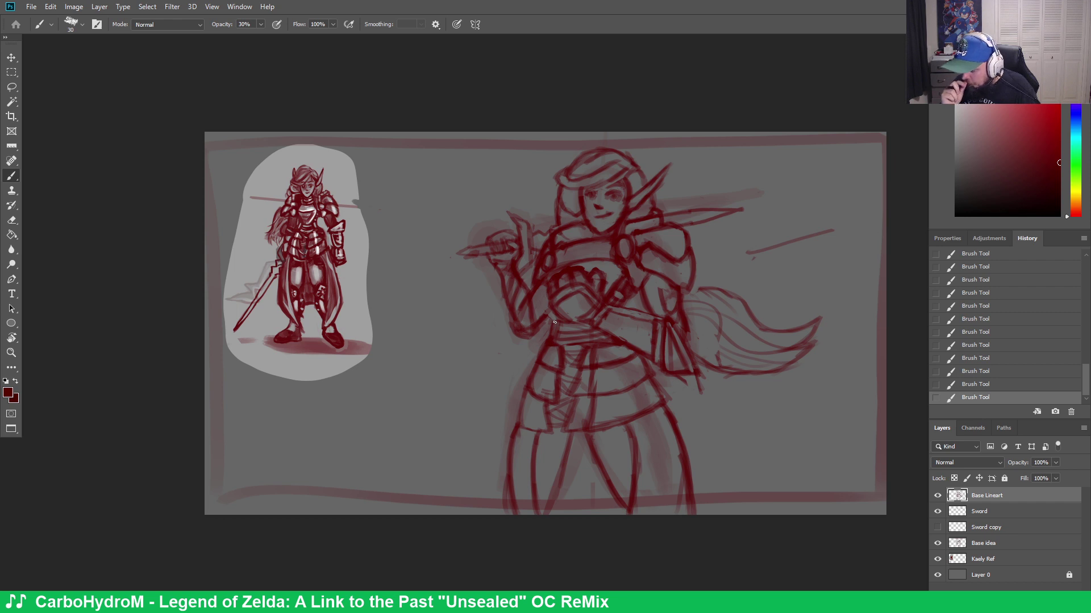
Erase the narrow oval fastener on the sword side and rough in a rounder one closer to the chest
key("e")
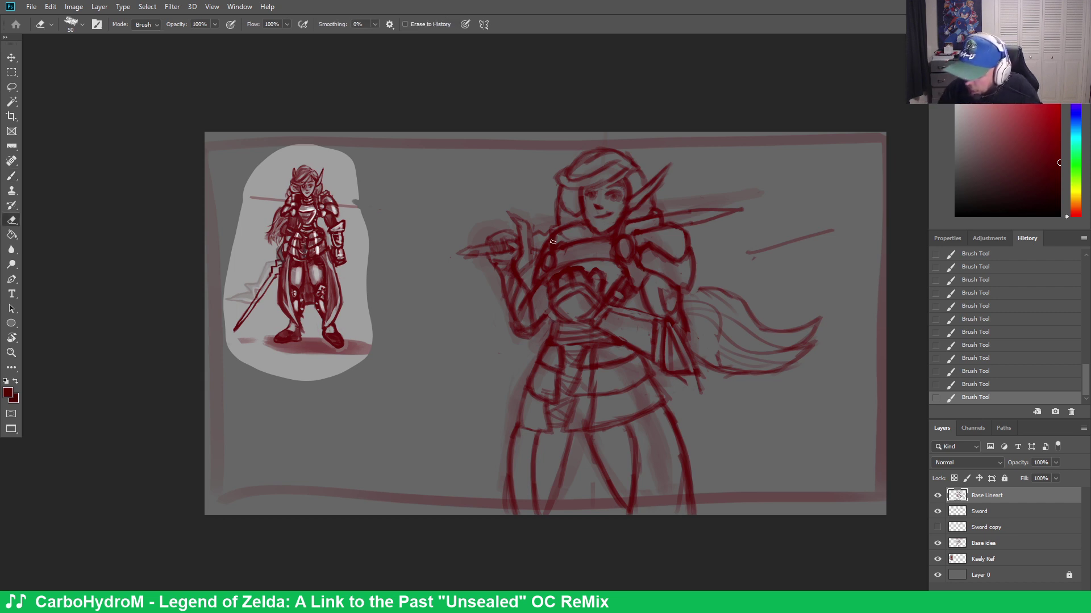
mouse_move(552, 242)
left_mouse_down()
mouse_move(548, 260)
mouse_move(562, 265)
mouse_move(543, 250)
mouse_move(550, 266)
left_mouse_up()
key("b")
key("e")
key("b")
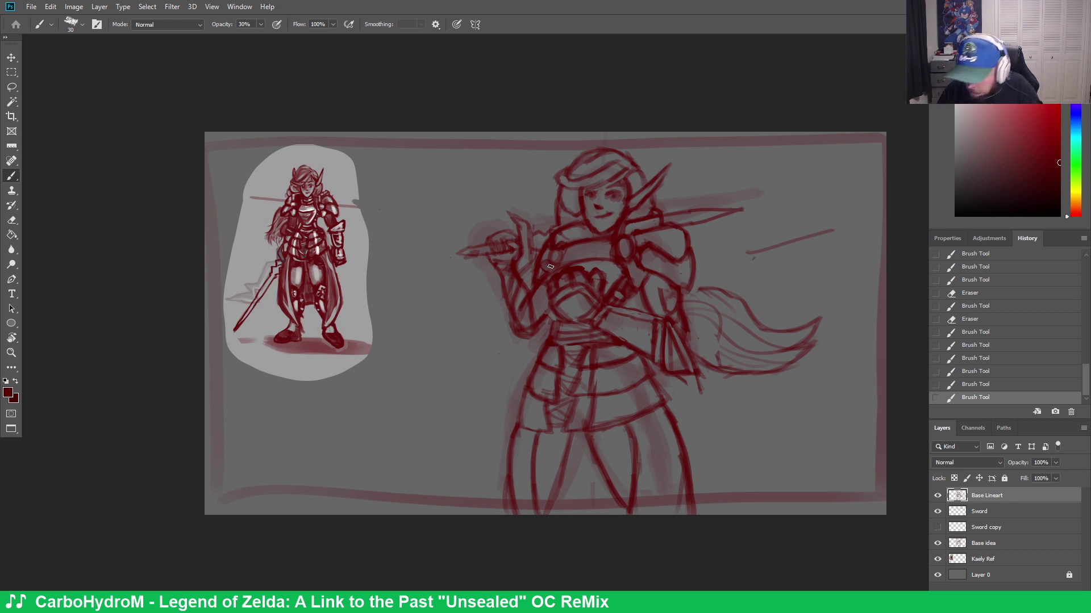
key("e")
left_click_drag(556, 254, 572, 257)
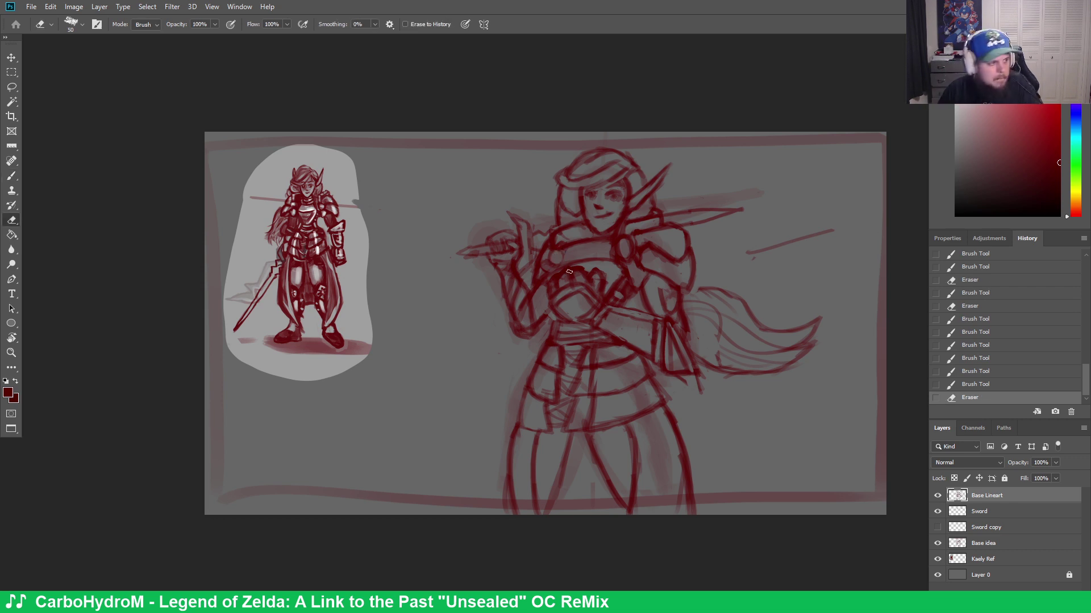
Redraw the rounded sword-side shoulder fastener and the armor edge running down beside it, erasing the excess lines
key("b")
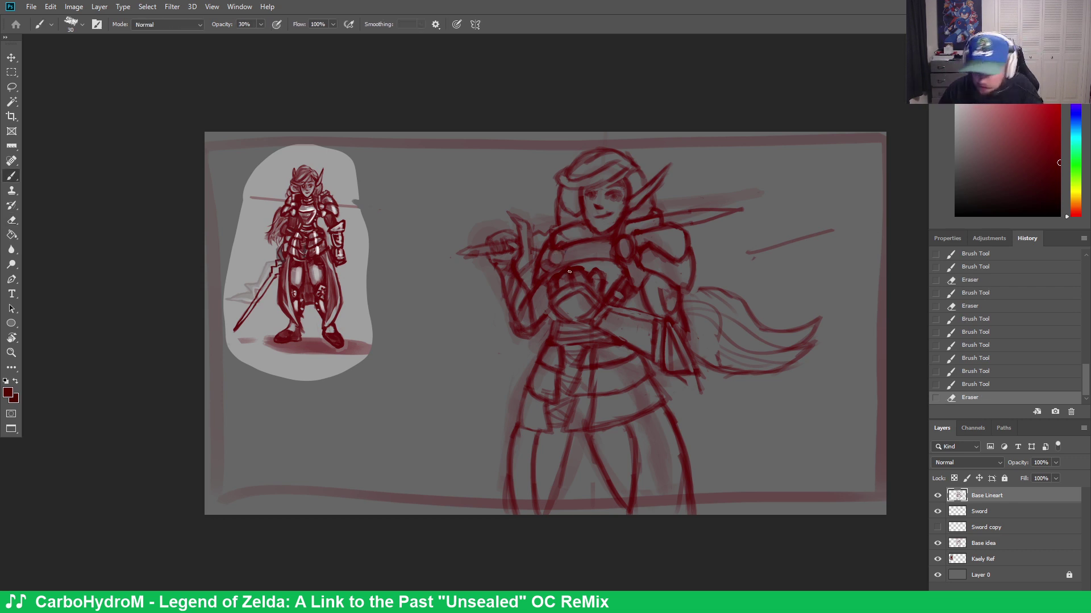
left_click(558, 249)
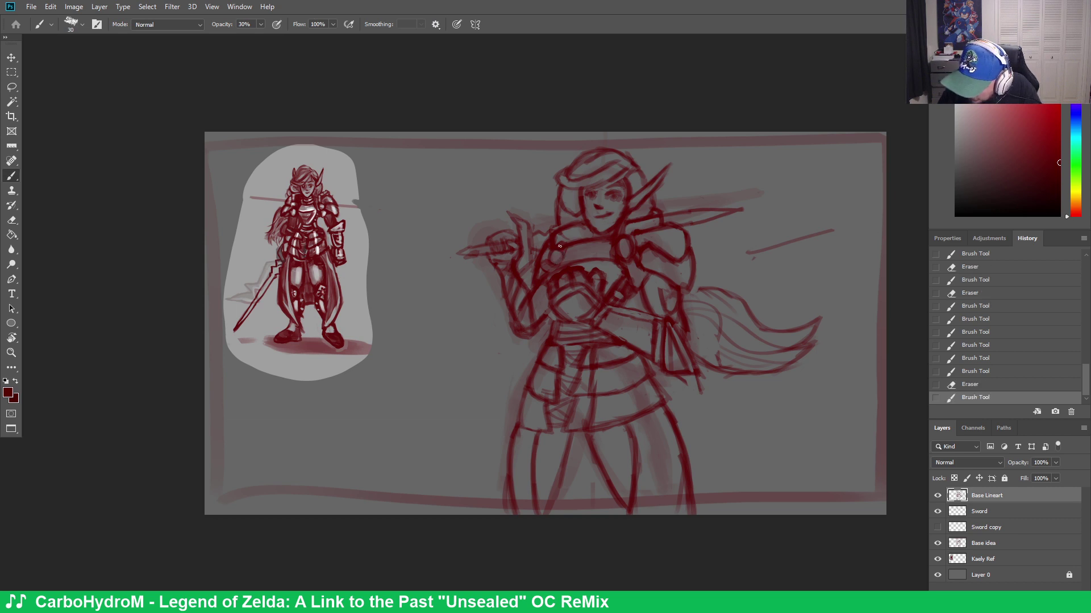
left_click(557, 248)
left_click_drag(554, 250, 565, 264)
key("e")
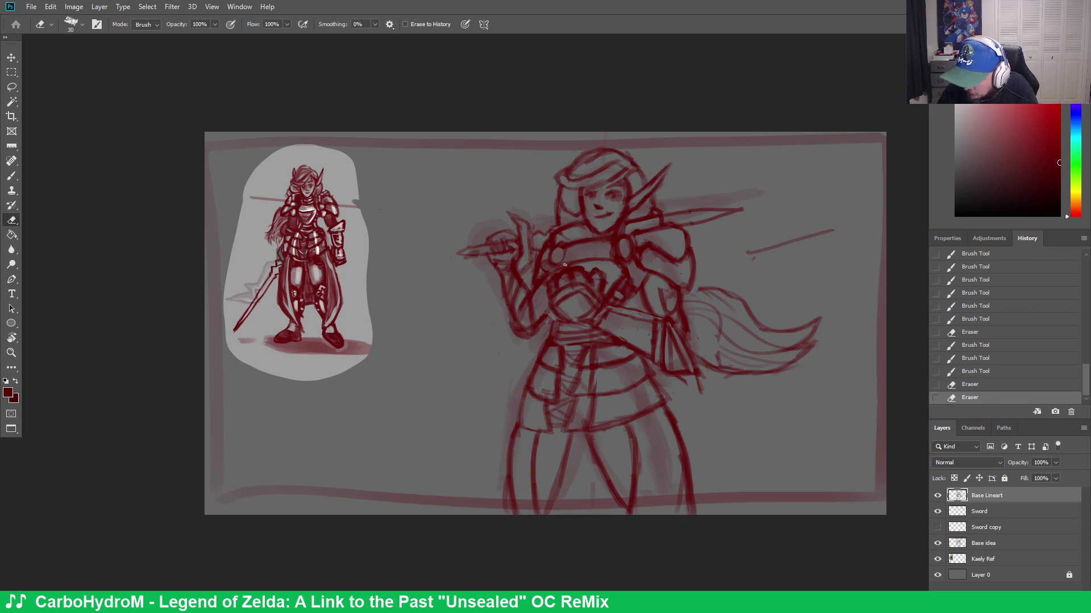
key("b")
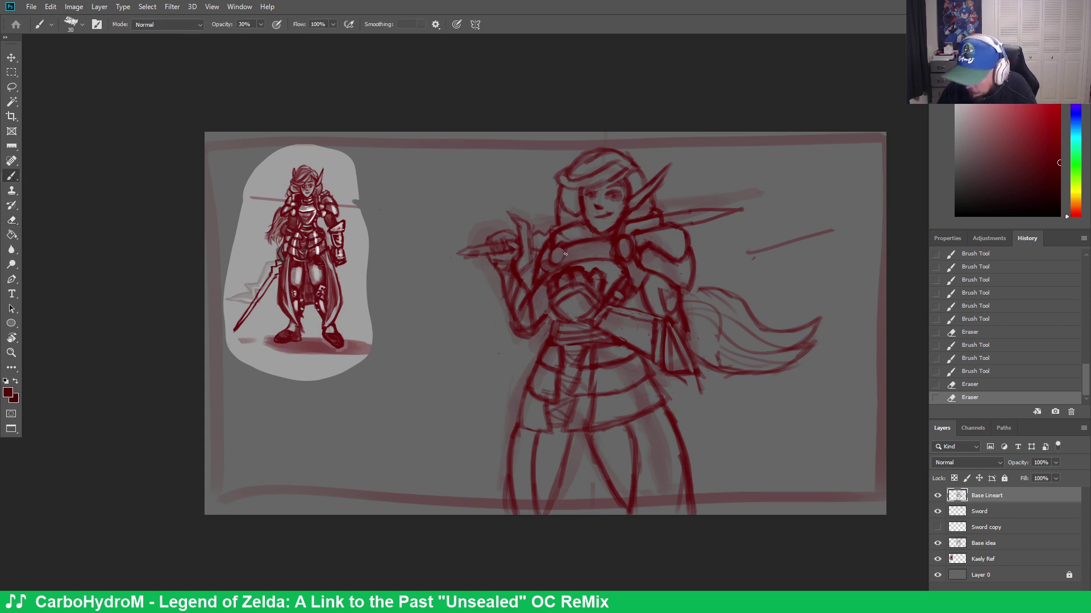
mouse_move(560, 246)
left_mouse_down()
mouse_move(561, 259)
mouse_move(559, 242)
left_mouse_up()
mouse_move(561, 238)
left_mouse_down()
mouse_move(572, 222)
mouse_move(548, 278)
mouse_move(545, 267)
left_mouse_up()
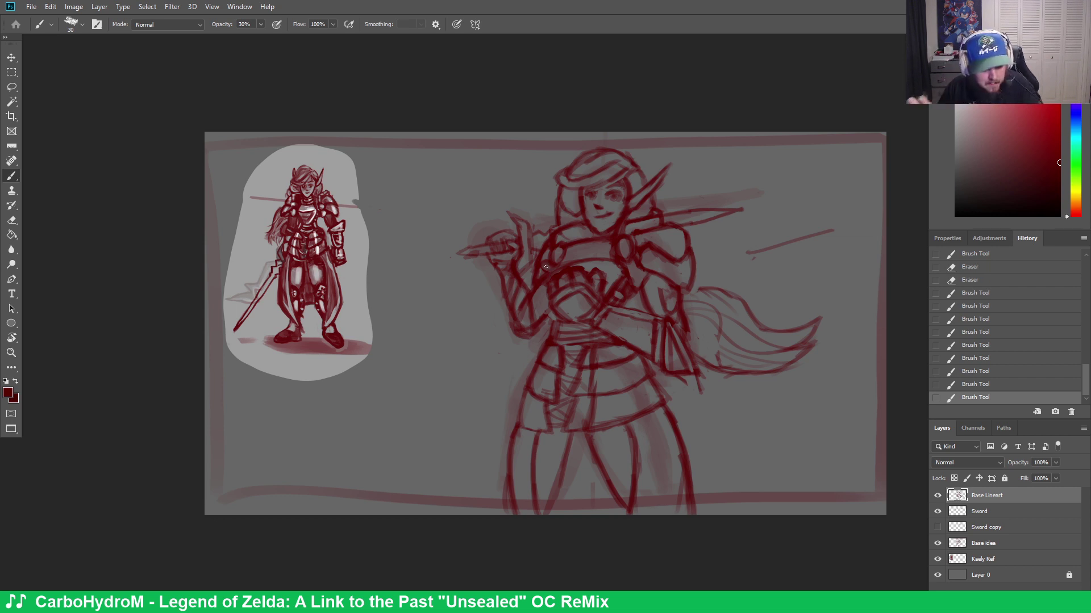
Rework the collar's upper edge below the hair and erase the lines overlapping the top of the sword-side fastener
key("e")
mouse_move(559, 236)
left_mouse_down()
mouse_move(549, 249)
mouse_move(597, 219)
left_mouse_up()
key("b")
left_click_drag(597, 220, 568, 233)
key("e")
left_click_drag(569, 233, 562, 243)
left_click_drag(561, 244, 563, 248)
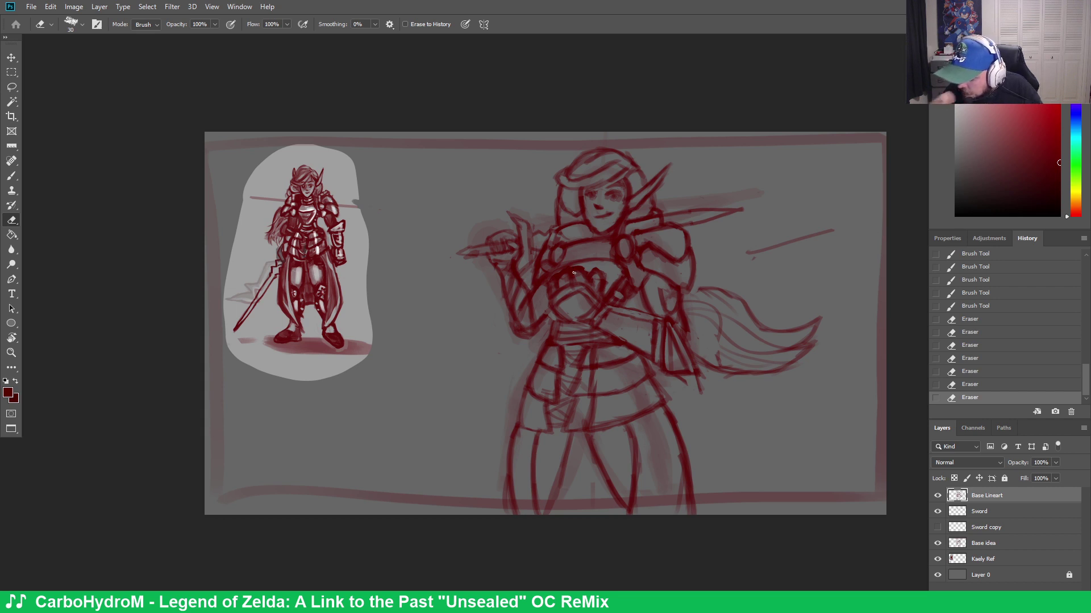
Redraw the short collar line beside the sword-side fastener and clean up its edge
key("b")
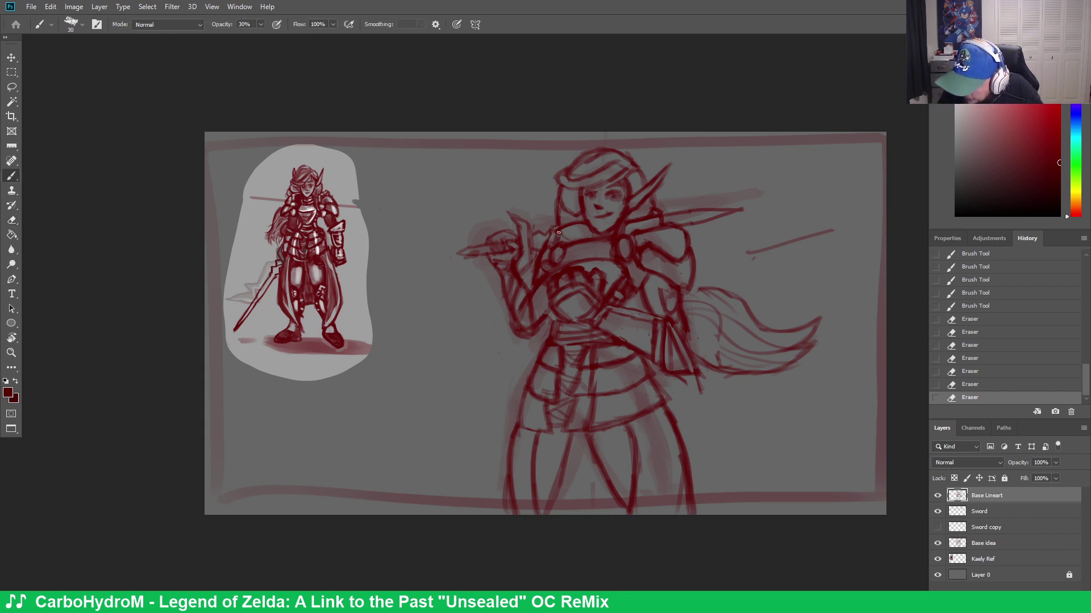
left_click_drag(560, 231, 571, 251)
key("e")
key("b")
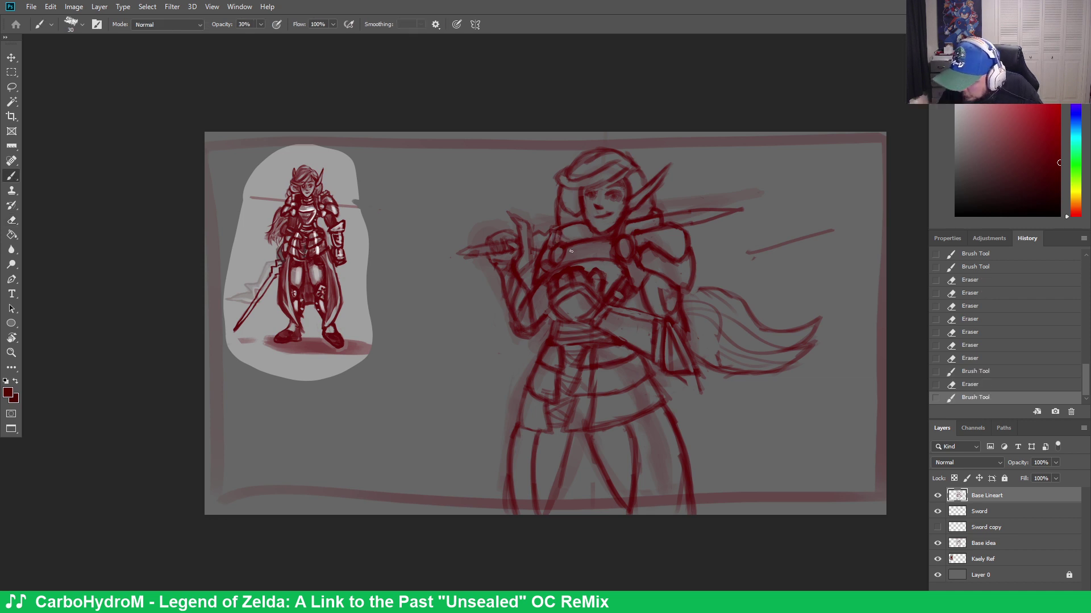
Try extra strokes joining the top of the sword-side fastener to the collar below the hair
left_click_drag(557, 234, 562, 238)
left_click_drag(560, 235, 567, 232)
key("r")
left_click(561, 236)
key("e")
key("b")
left_click_drag(569, 227, 573, 216)
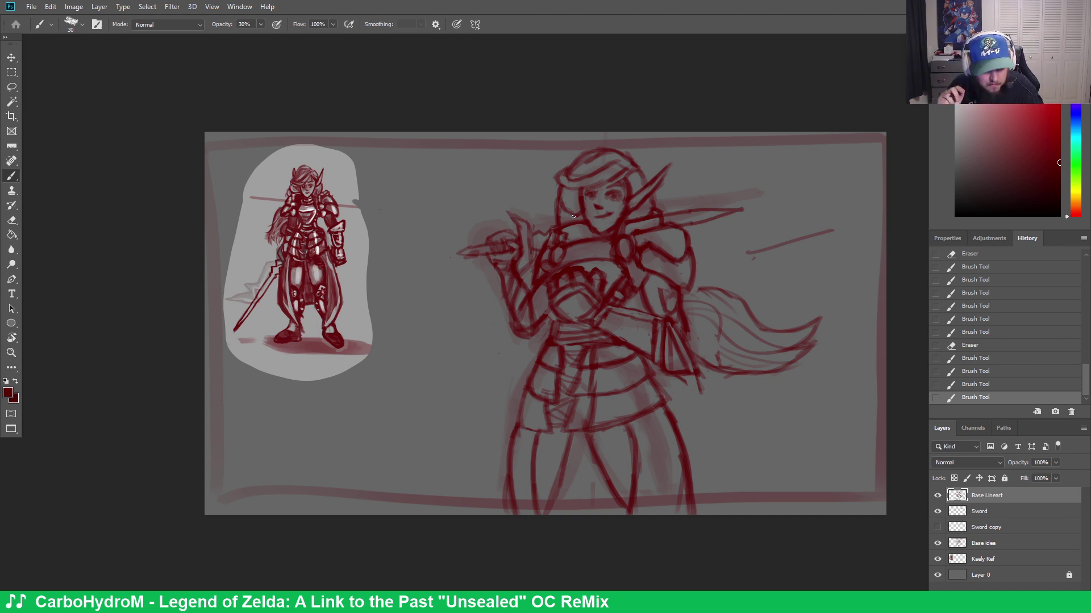
Undo the last group of strokes around the sword-side fastener and collar
key("ctrl+z")
key("ctrl+z")
key("ctrl+z")
key("ctrl+z")
key("ctrl+z")
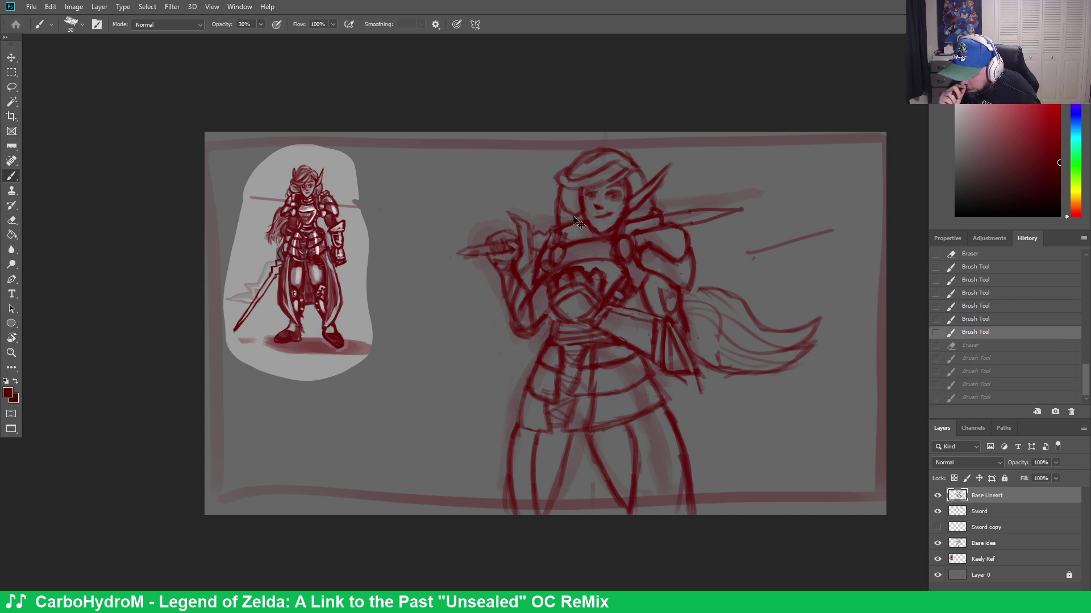
key("ctrl+z")
key("ctrl+z")
key("ctrl+z")
key("ctrl+z")
key("ctrl+z")
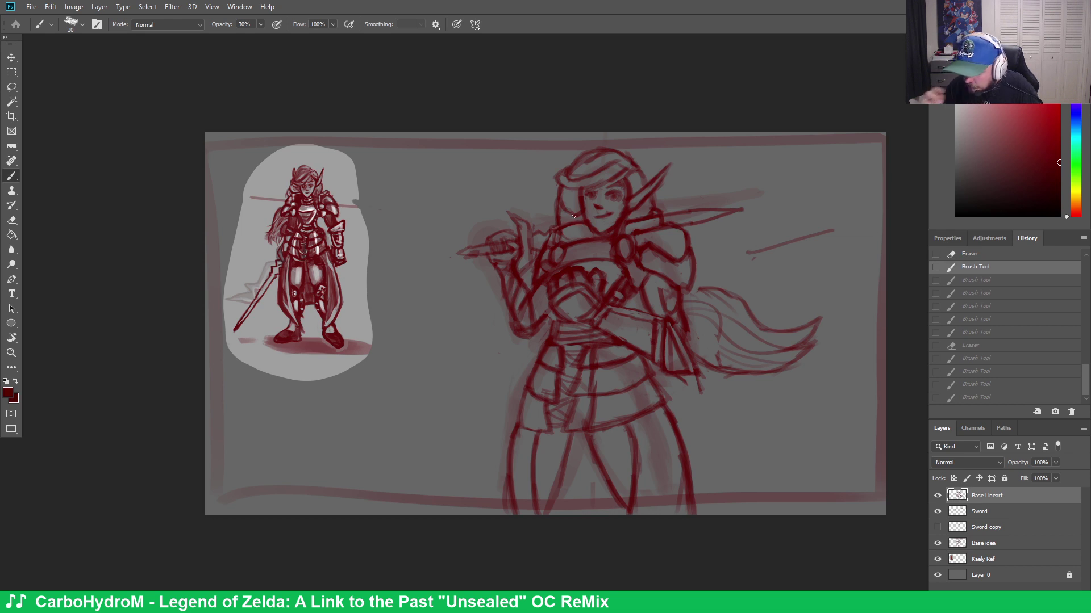
Erase and rework the shoulder line between the sword guard and the collar on the sword side
key("e")
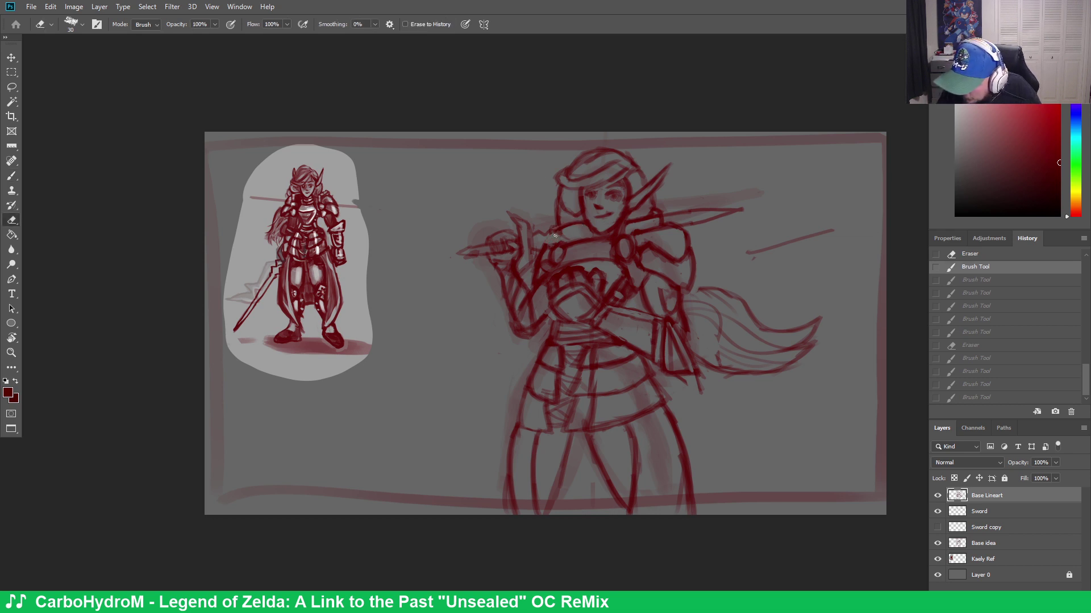
mouse_move(552, 233)
left_mouse_down()
mouse_move(574, 226)
mouse_move(560, 242)
mouse_move(574, 222)
mouse_move(581, 231)
left_mouse_up()
key("b")
key("e")
key("b")
key("e")
key("ctrl+z")
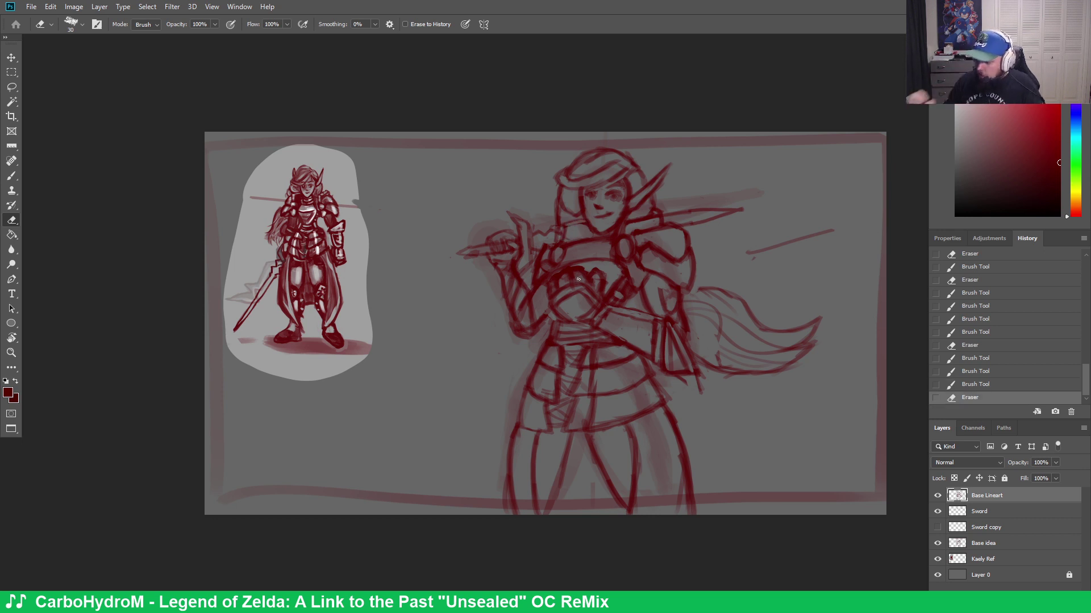
Clean up the collar lines on both sides of the neck, trimming the edge above the sword-side fastener
left_click_drag(629, 220, 652, 212)
key("b")
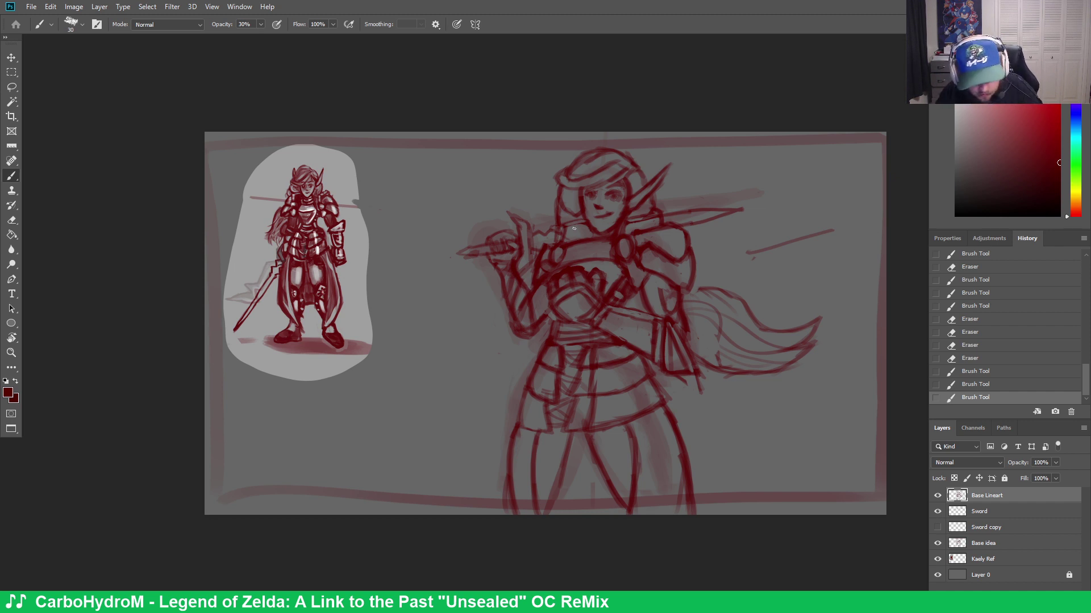
key("e")
left_click_drag(566, 239, 574, 231)
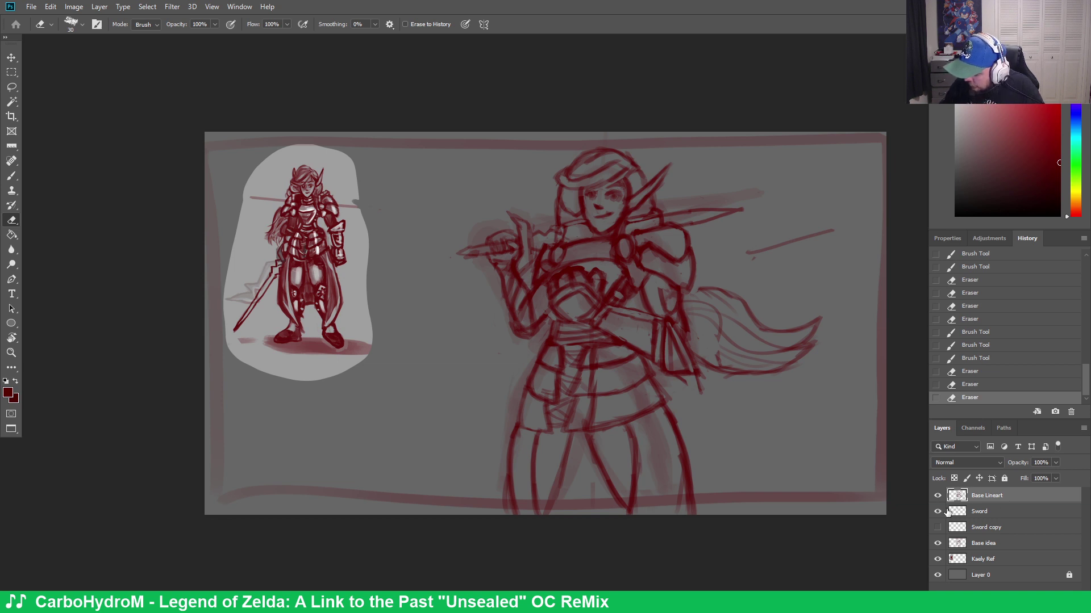
Toggle the Sword layer's visibility to check its lines, and erase the part overlapping the sword-side collar and fastener
left_click(937, 511)
left_click(938, 512)
left_click(977, 515)
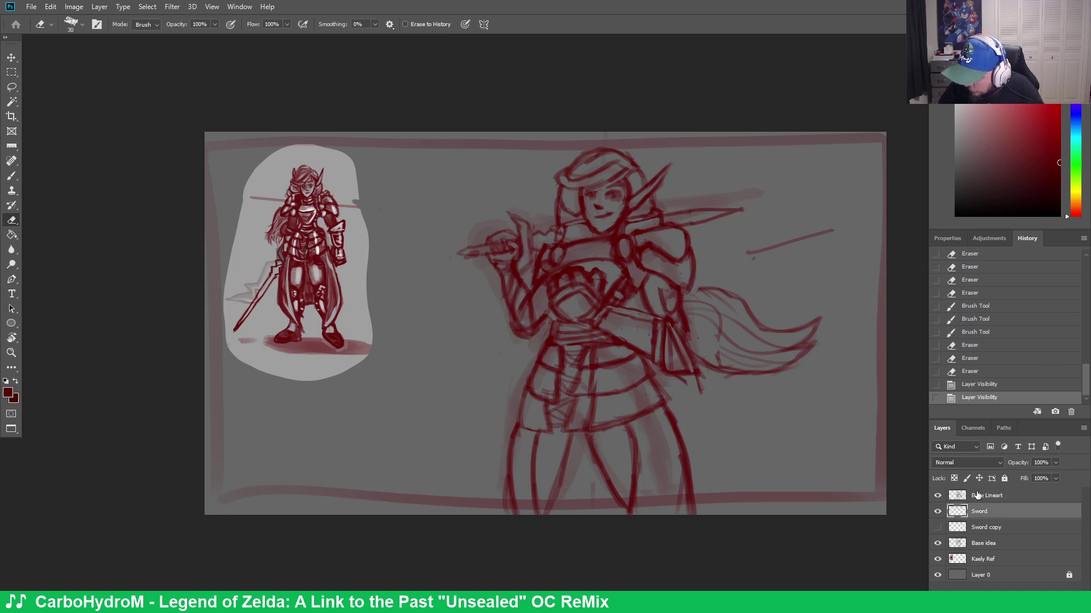
left_click_drag(561, 233, 561, 235)
left_click_drag(561, 237, 563, 243)
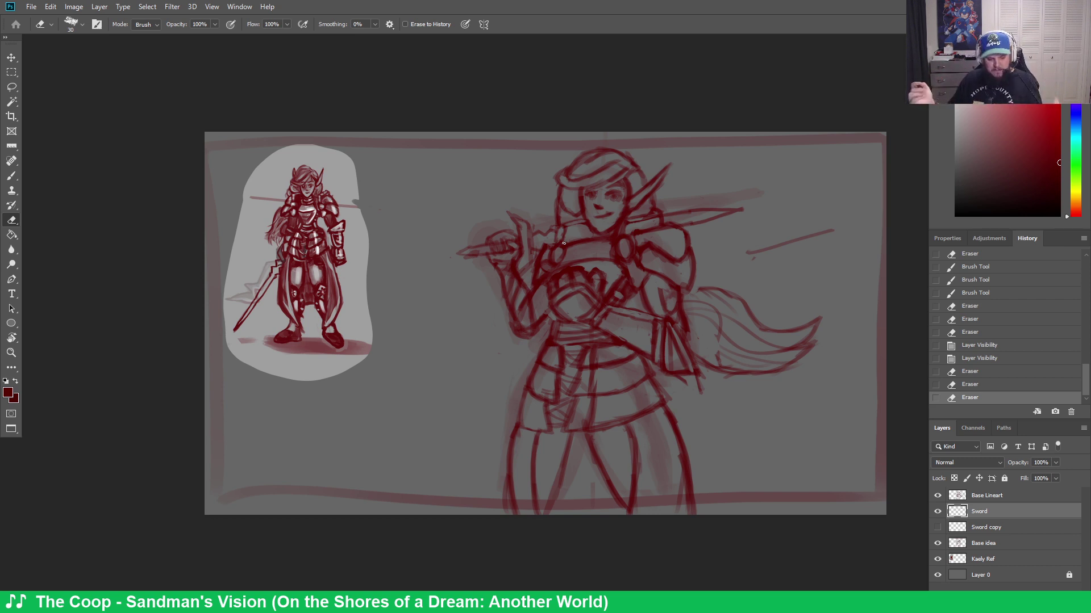
On the Base Lineart layer, erase the stray lines at the lowered arm's gauntlet cuff and redraw its outer edge
mouse_move(673, 341)
left_mouse_down()
mouse_move(695, 373)
mouse_move(695, 344)
mouse_move(698, 370)
mouse_move(674, 323)
mouse_move(699, 360)
mouse_move(688, 331)
mouse_move(675, 373)
mouse_move(705, 379)
mouse_move(671, 371)
mouse_move(704, 351)
mouse_move(685, 332)
mouse_move(702, 372)
left_mouse_up()
left_click(984, 494)
key("b")
key("e")
mouse_move(698, 368)
left_mouse_down()
mouse_move(691, 340)
mouse_move(706, 373)
left_mouse_up()
key("b")
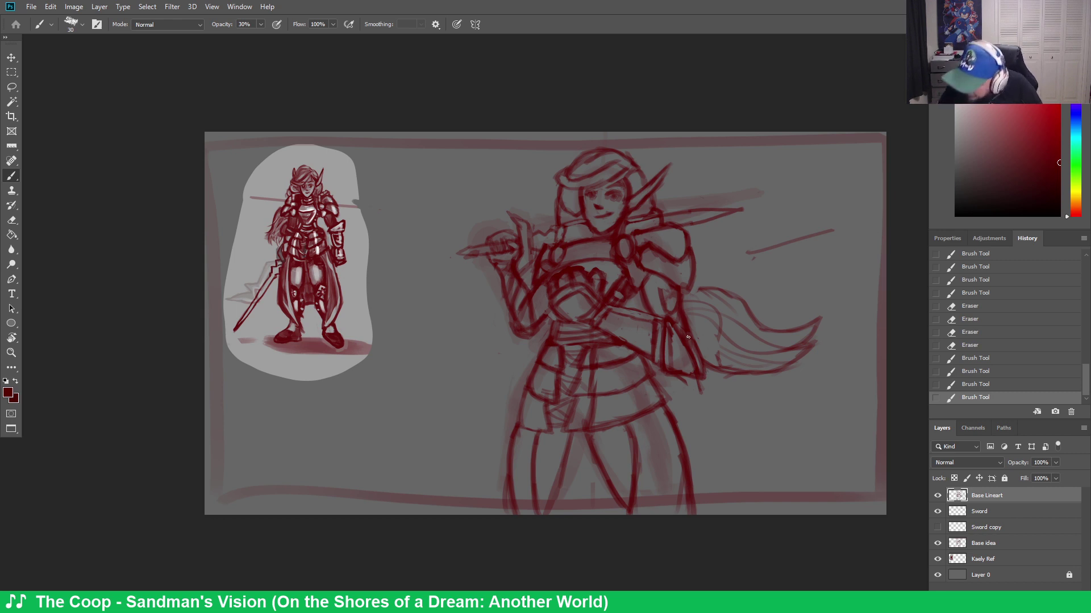
left_click_drag(689, 338, 691, 336)
Erase the excess line along the upper part of the lowered arm's gauntlet and redraw its outer contour
key("e")
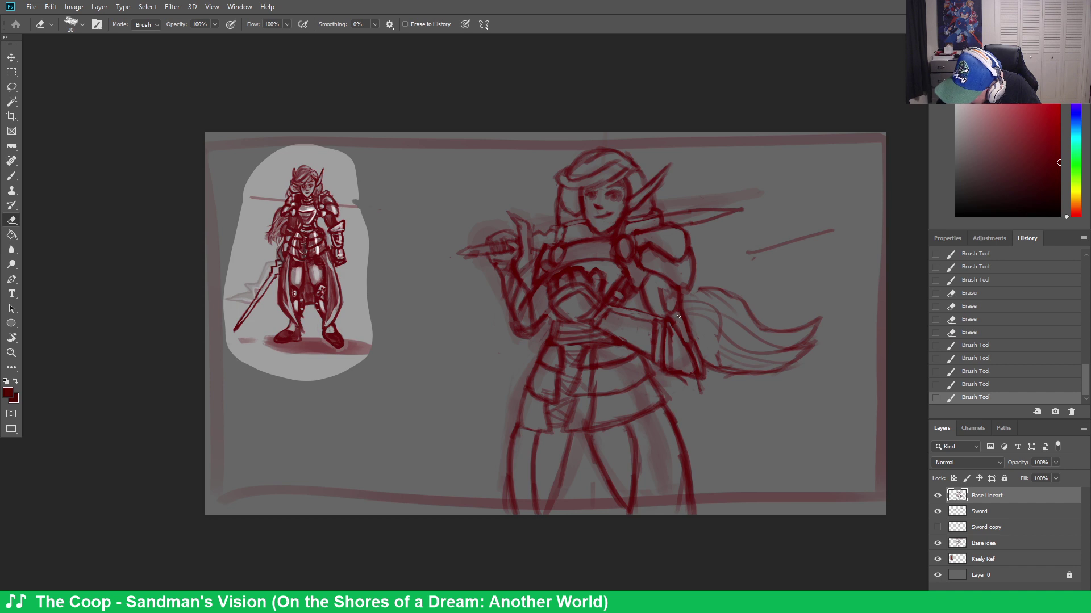
left_click_drag(678, 319, 693, 341)
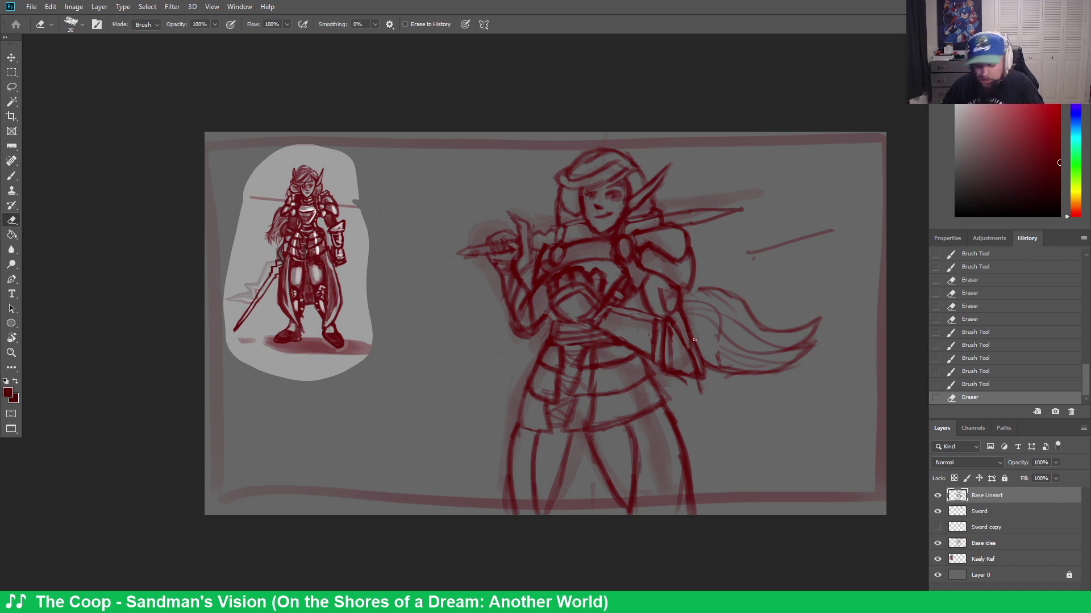
key("b")
left_click_drag(690, 344, 696, 325)
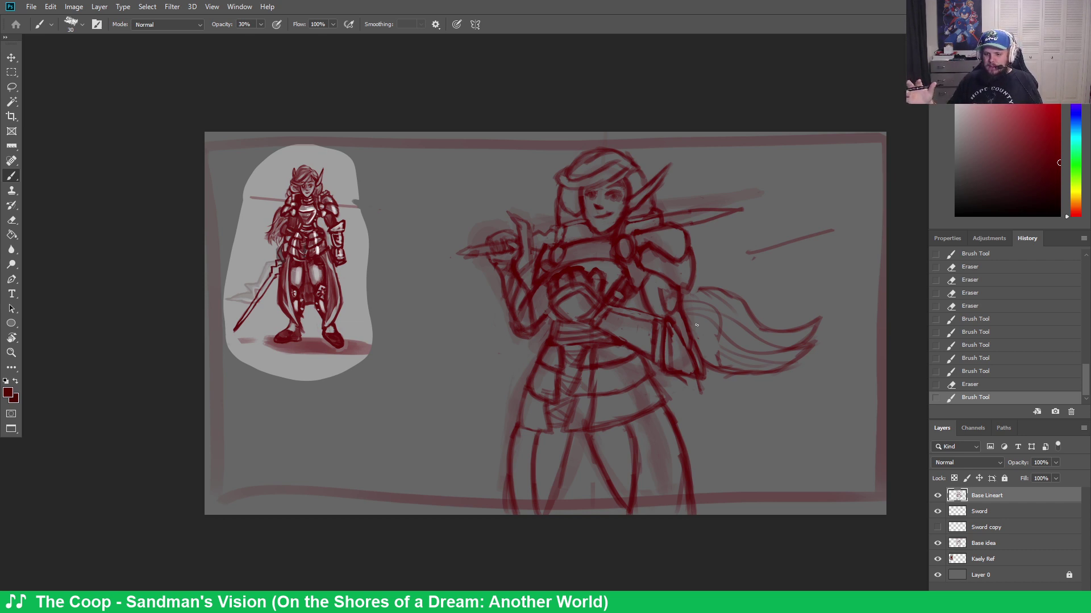
Flip the canvas horizontally back and forth to check the figure's balance, ending with the canvas mirrored
left_click(74, 6)
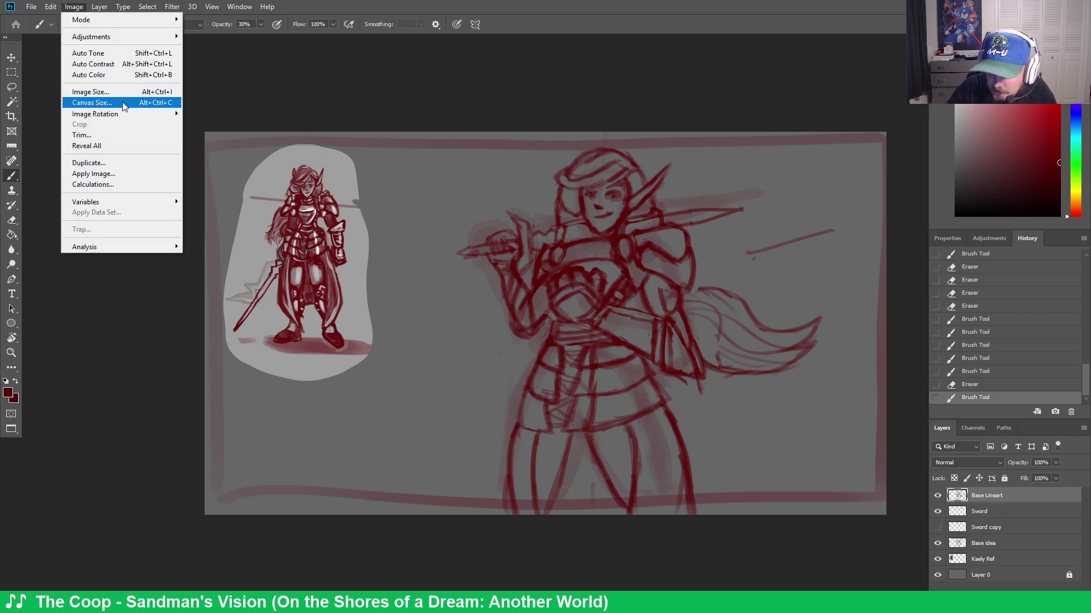
mouse_move(128, 114)
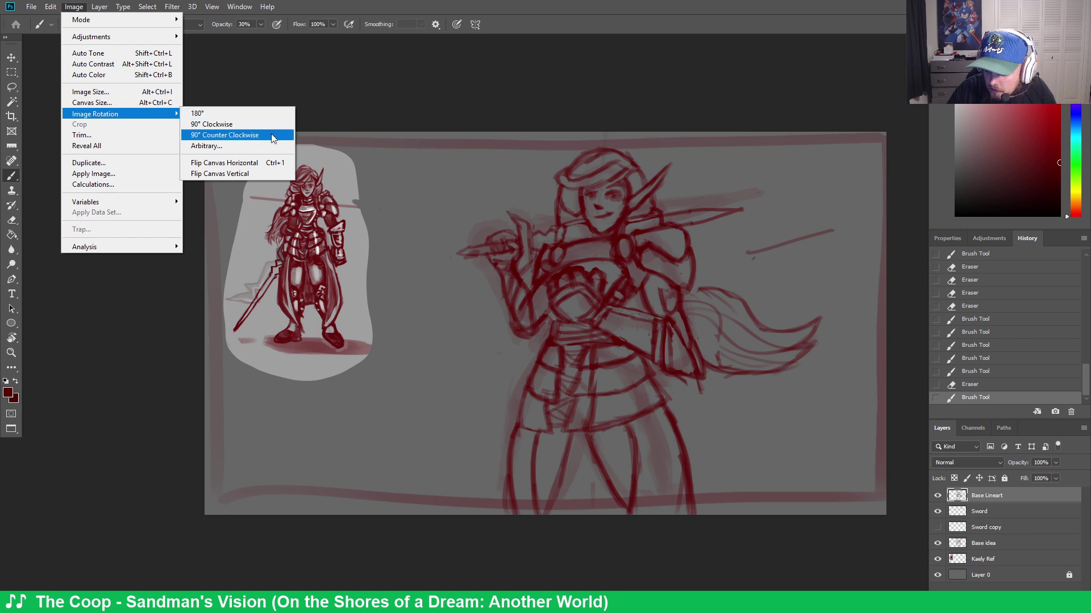
left_click(650, 63)
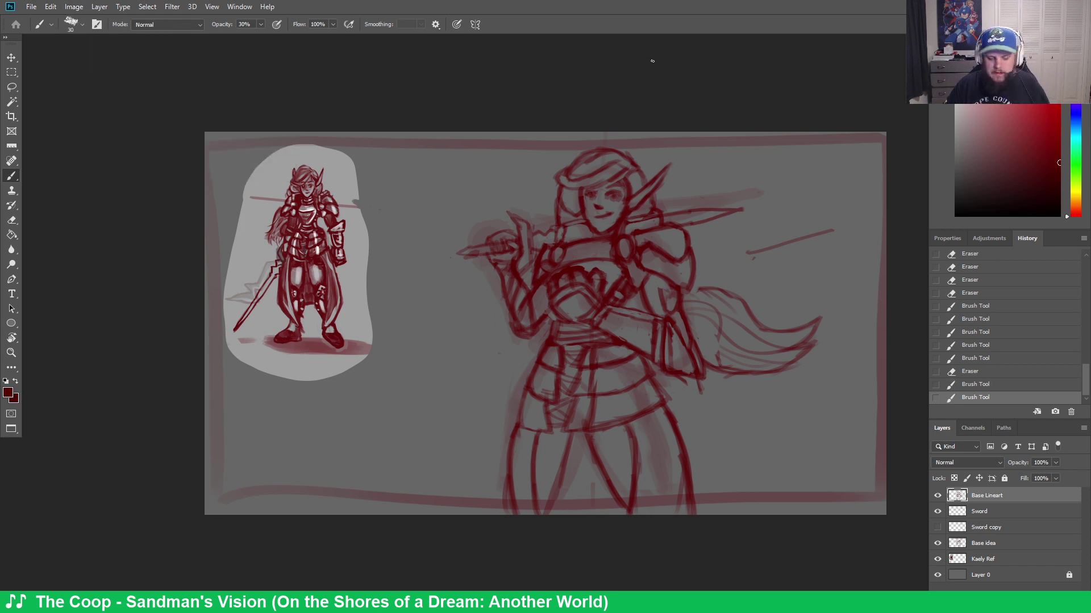
key("ctrl+shift+h")
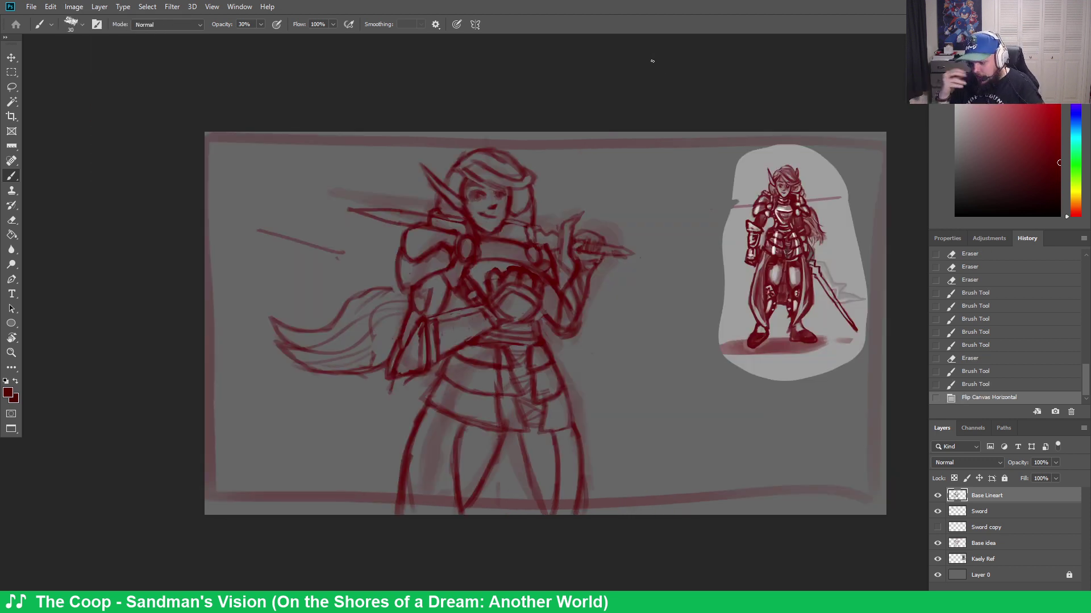
key("ctrl+shift+h")
key("ctrl+shift+h")
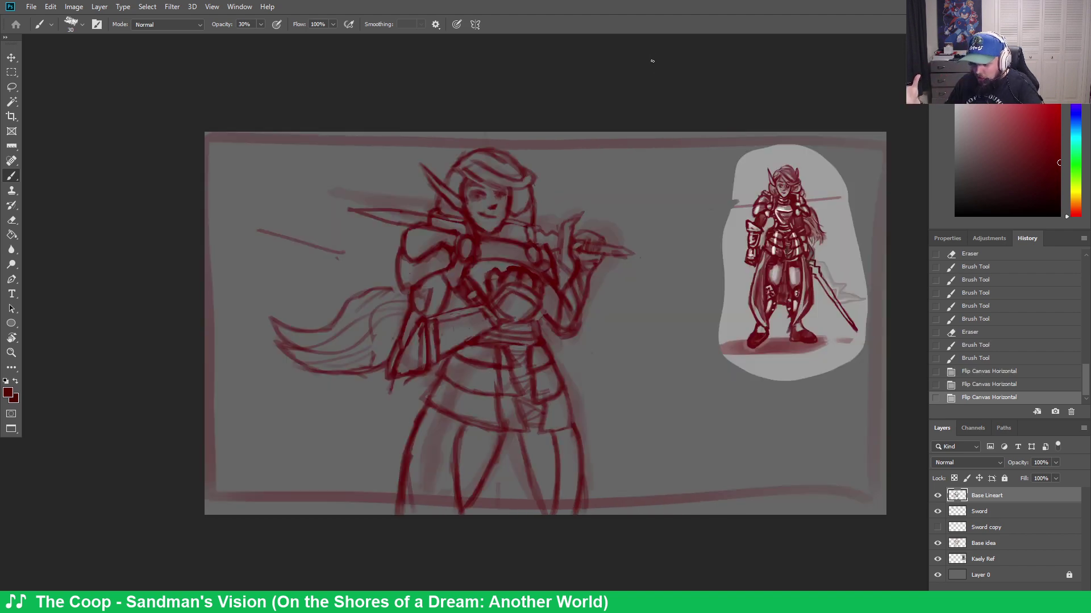
key("ctrl+shift+h")
key("ctrl+shift+h")
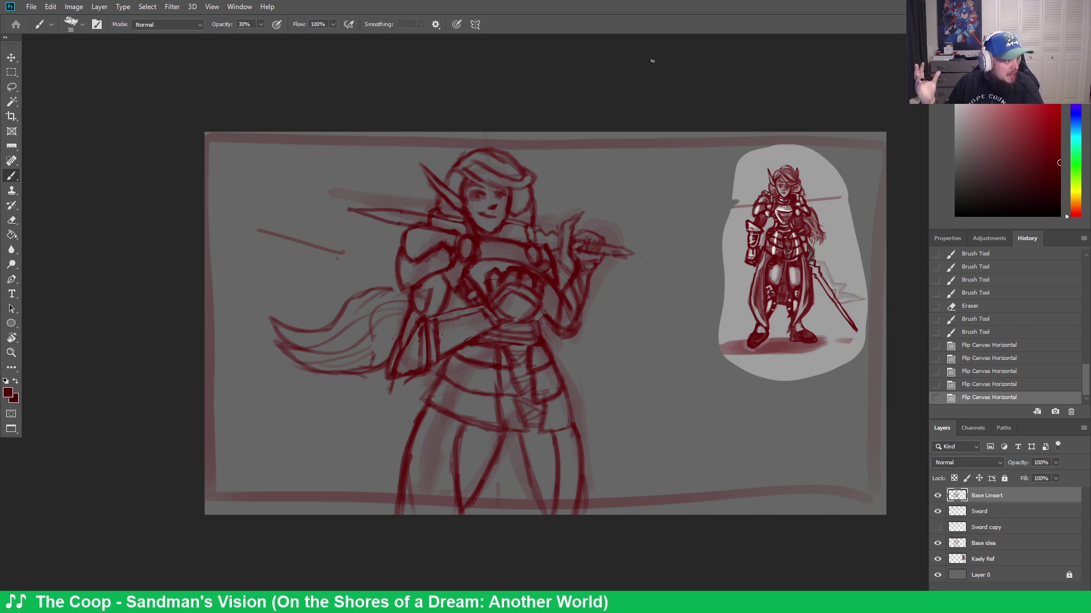
key("ctrl+shift+h")
key("ctrl+shift+h")
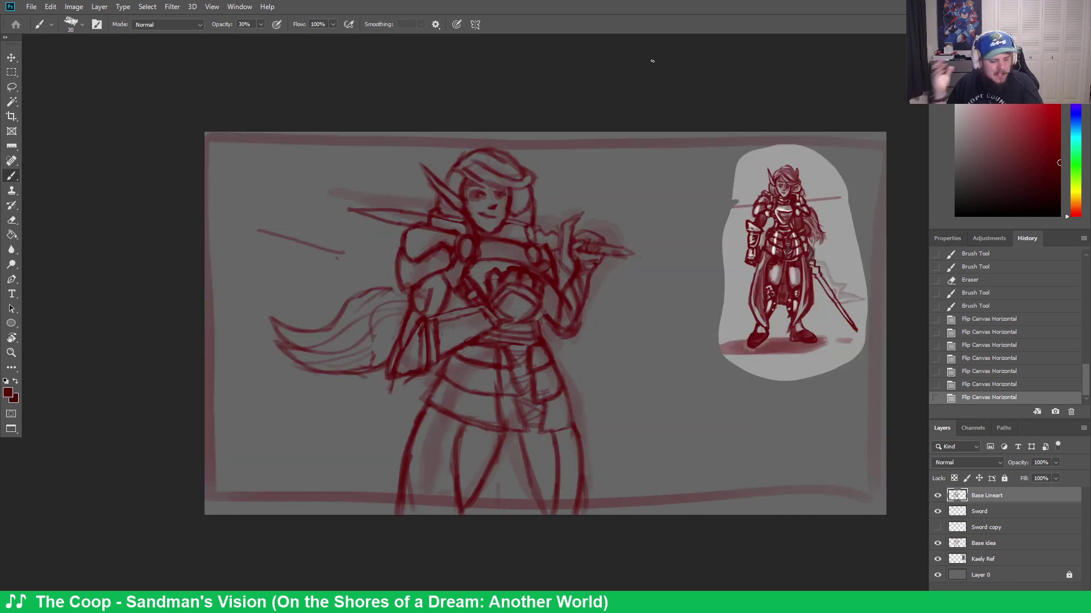
key("ctrl+shift+h")
key("ctrl+shift+h")
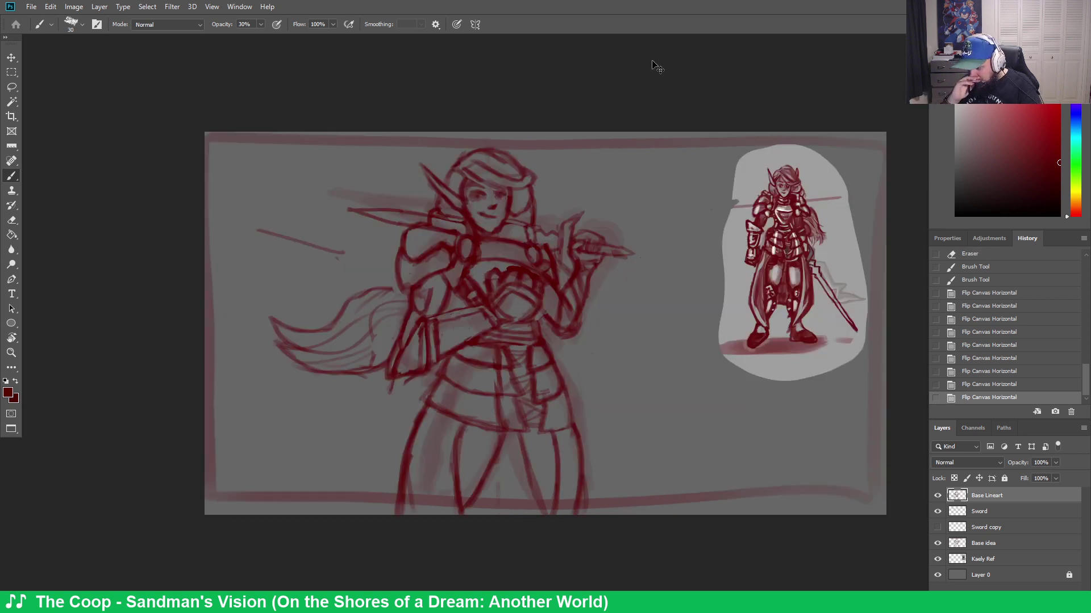
key("ctrl+shift+h")
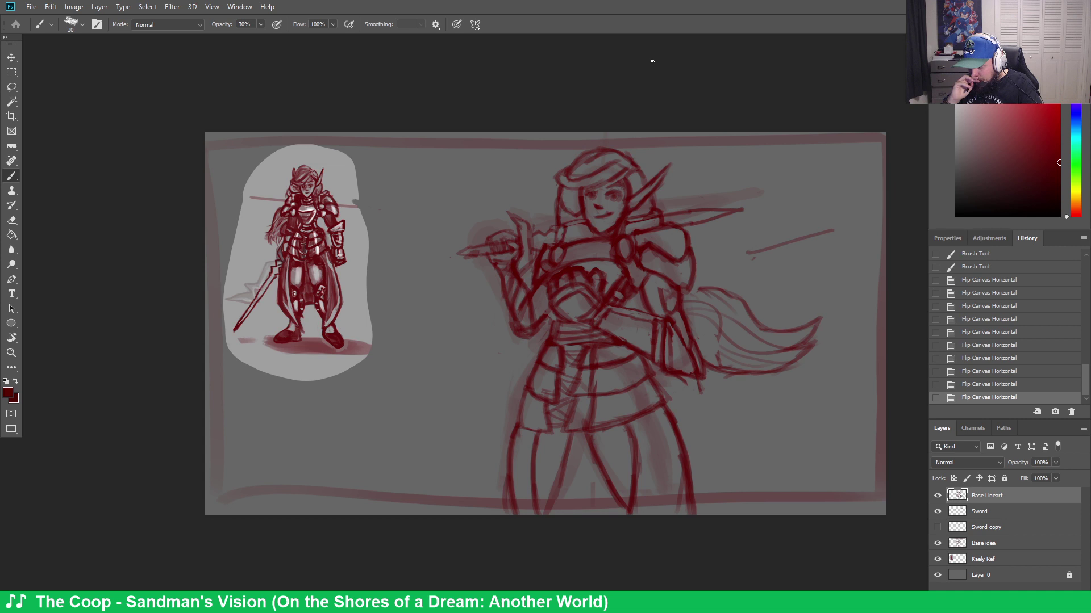
key("ctrl+shift+h")
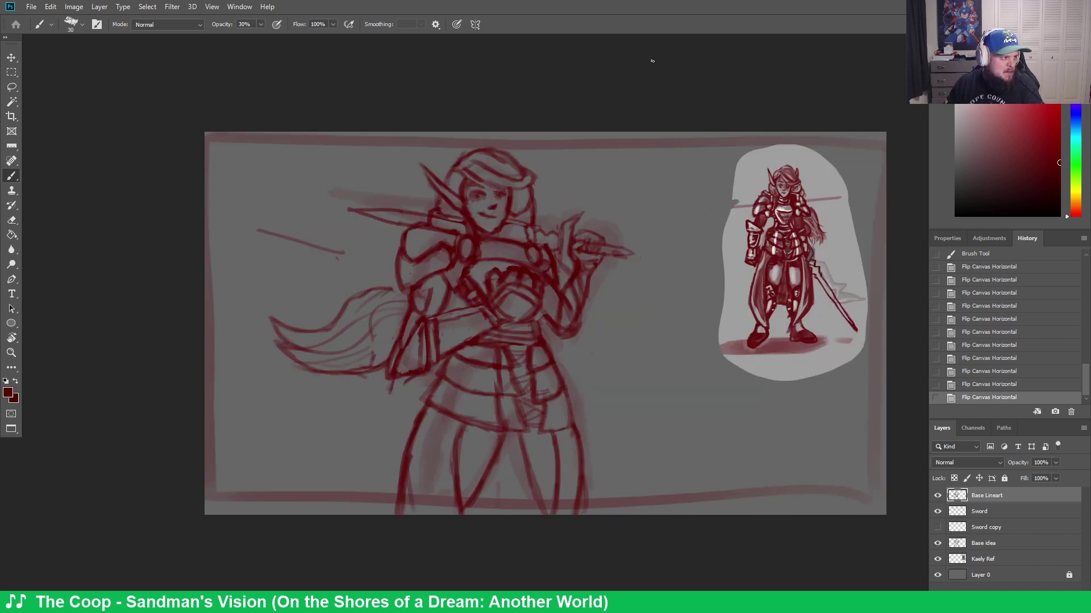
left_click_drag(637, 425, 578, 431)
left_click_drag(561, 402, 558, 450)
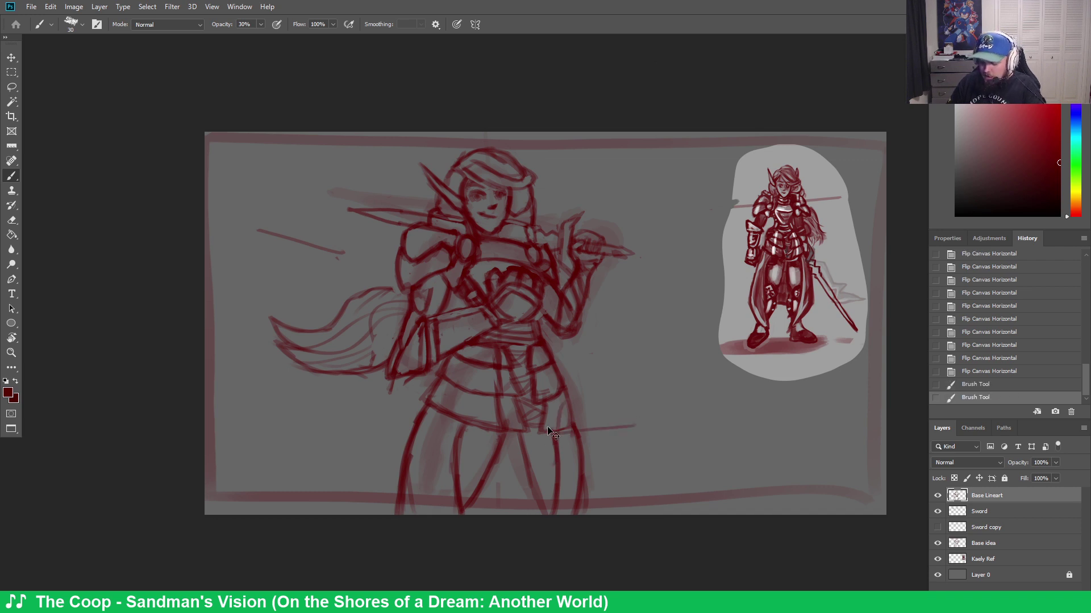
key("ctrl+a")
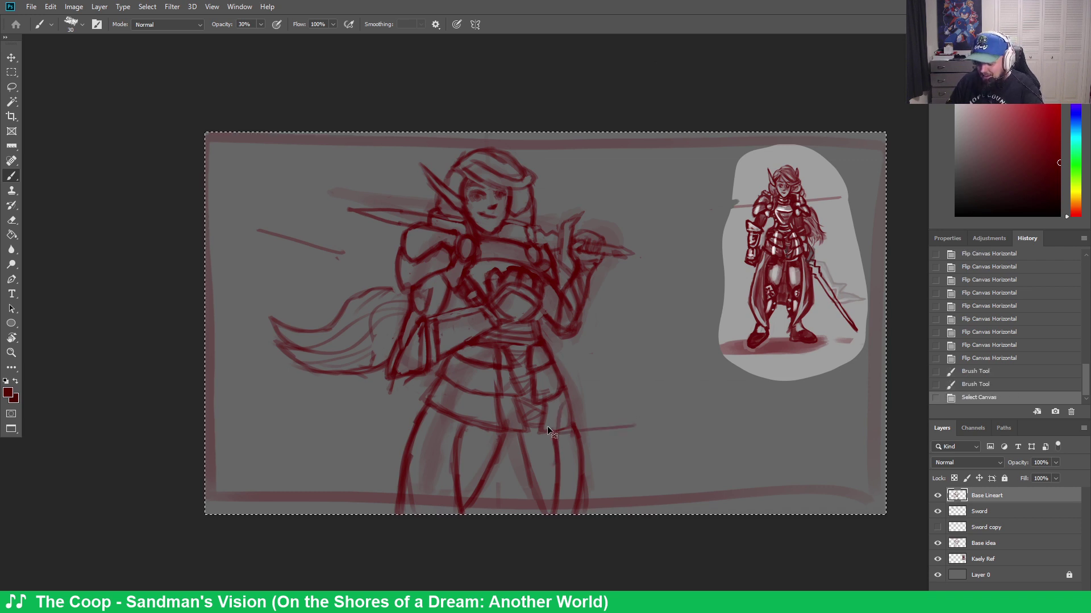
key("ctrl+d")
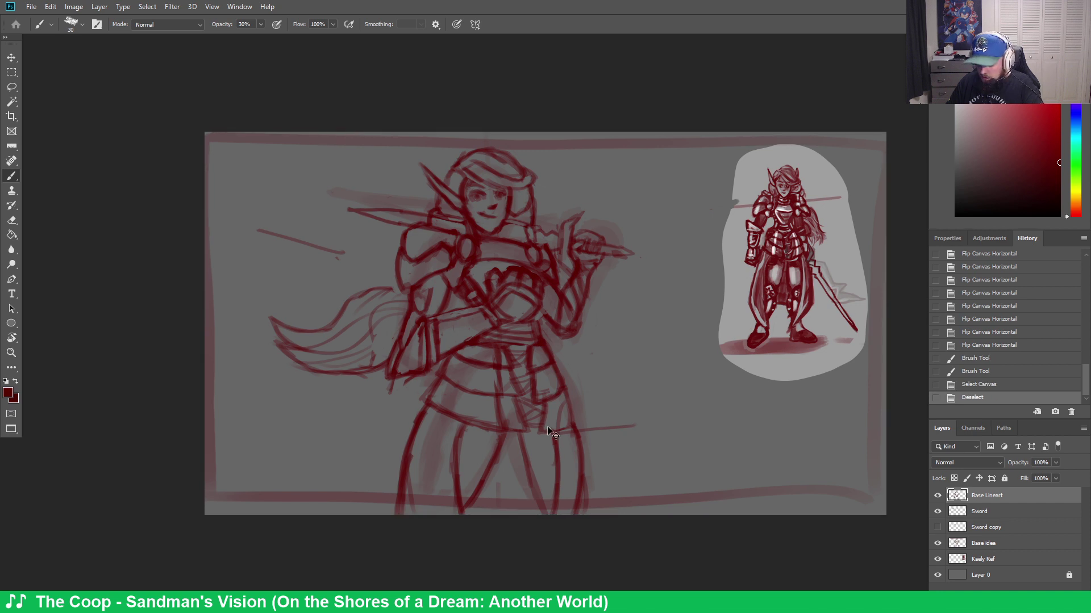
key("ctrl+z")
key("ctrl+z")
key("ctrl+z")
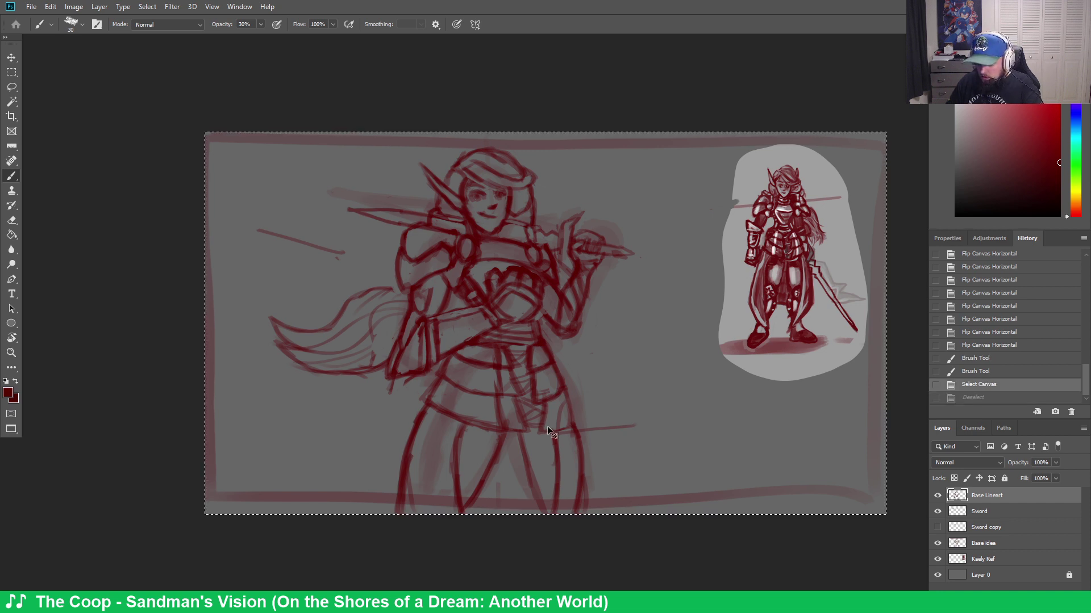
key("ctrl+z")
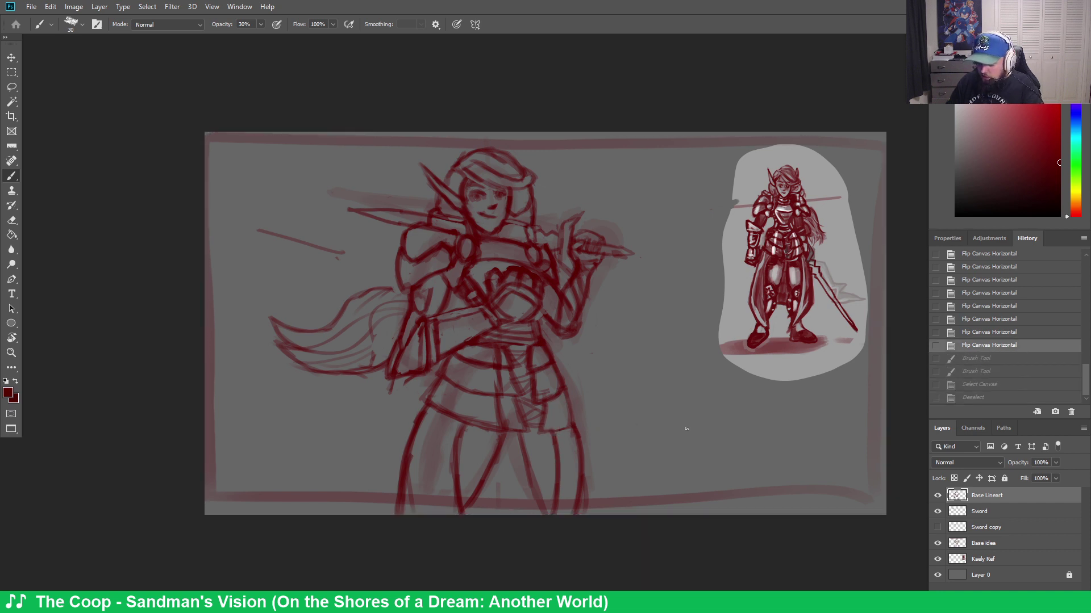
left_click_drag(619, 439, 706, 432)
mouse_move(632, 413)
left_mouse_down()
mouse_move(601, 433)
mouse_move(631, 449)
left_mouse_up()
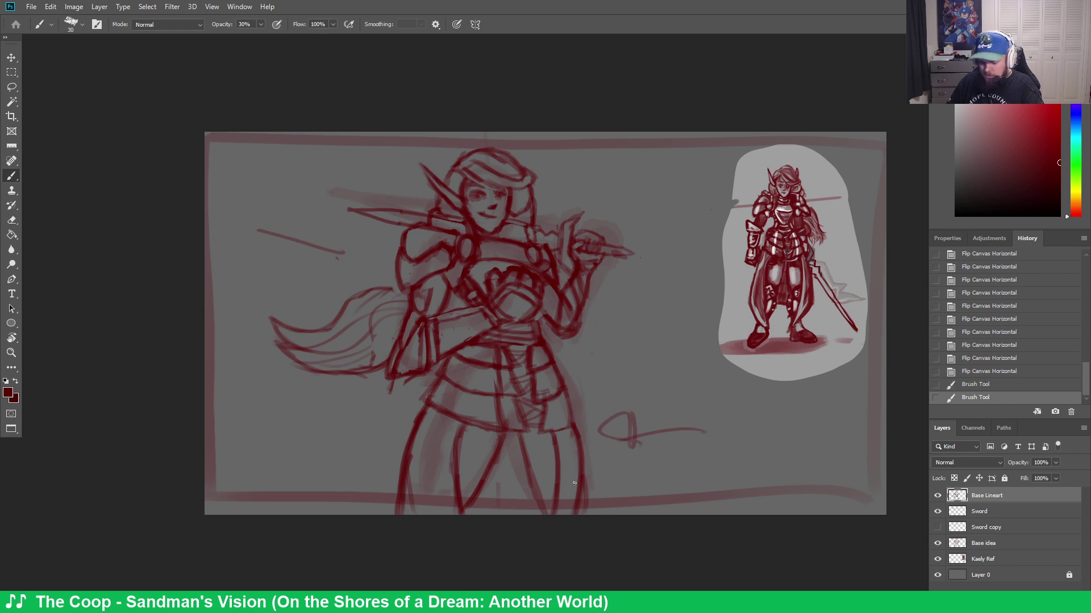
key("ctrl+z")
key("ctrl+z")
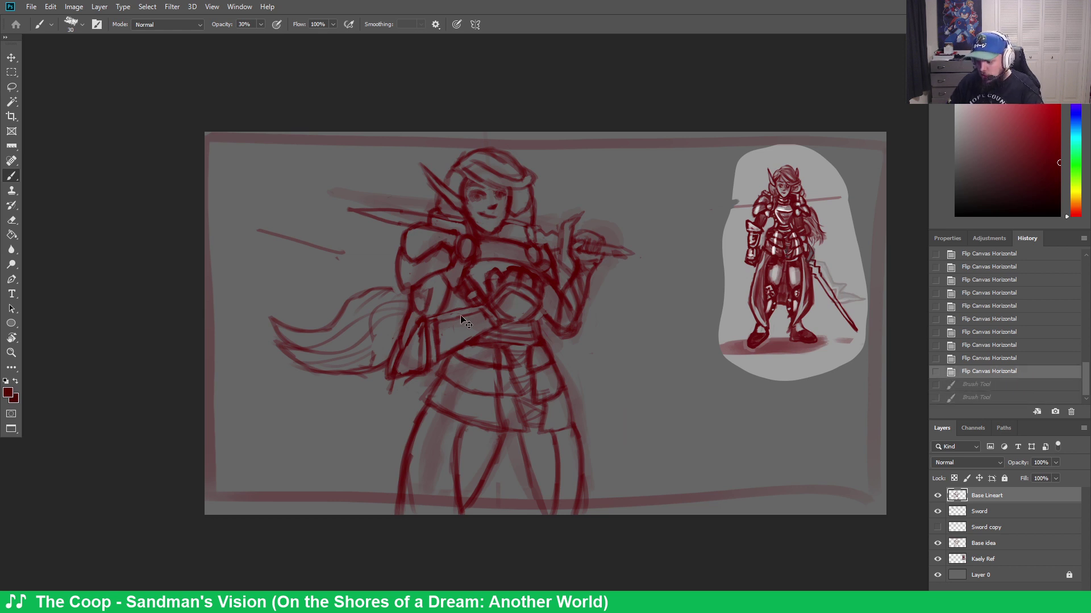
Flip the canvas horizontally back and forth to compare the figure's balance in both orientations, ending with the canvas unmirrored
key("h")
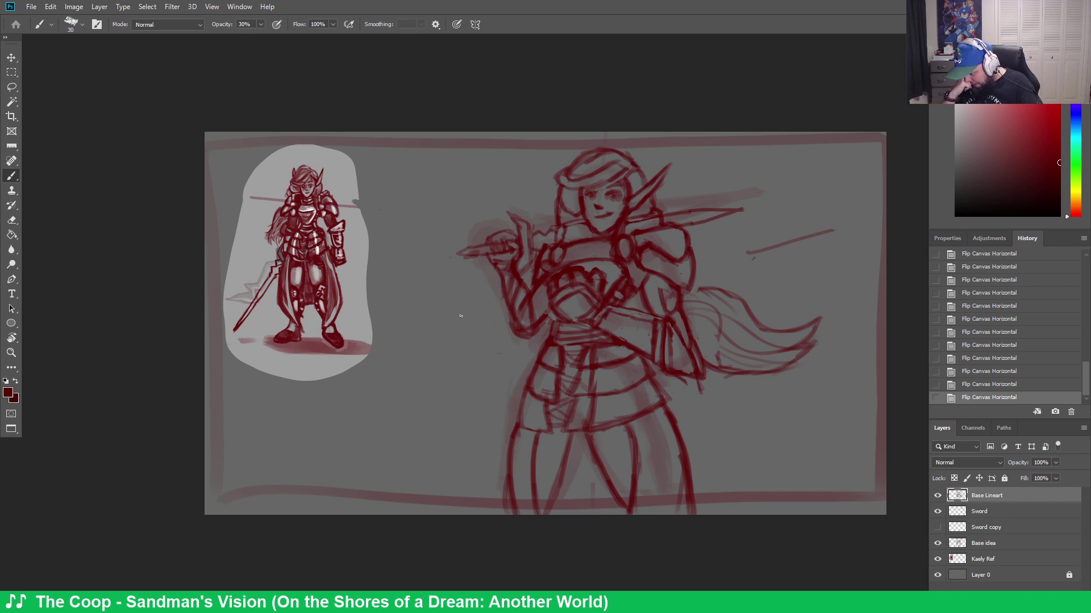
key("h")
key("h")
key("h")
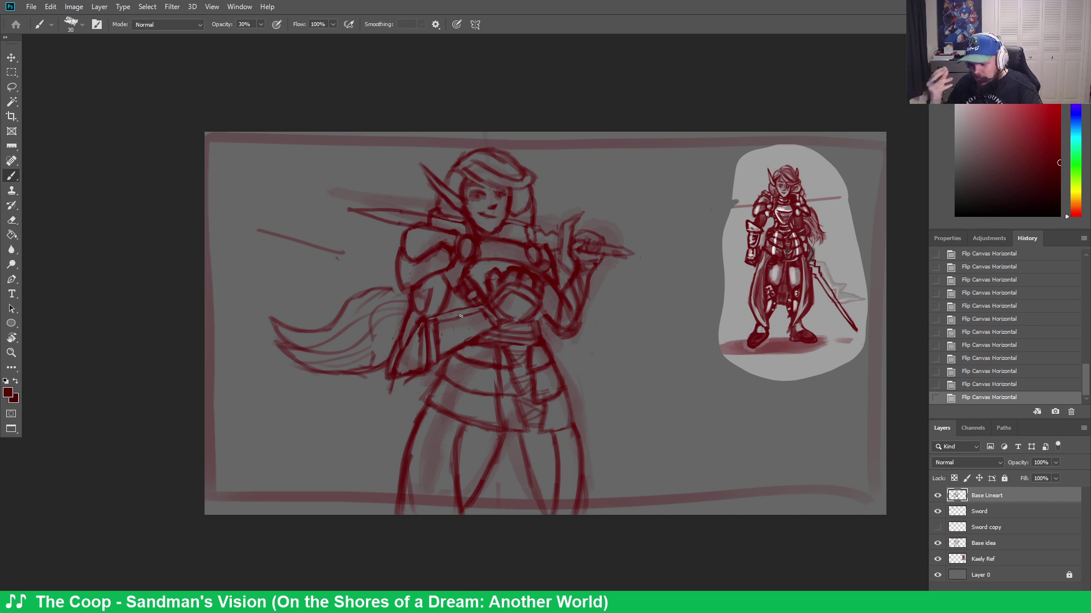
key("h")
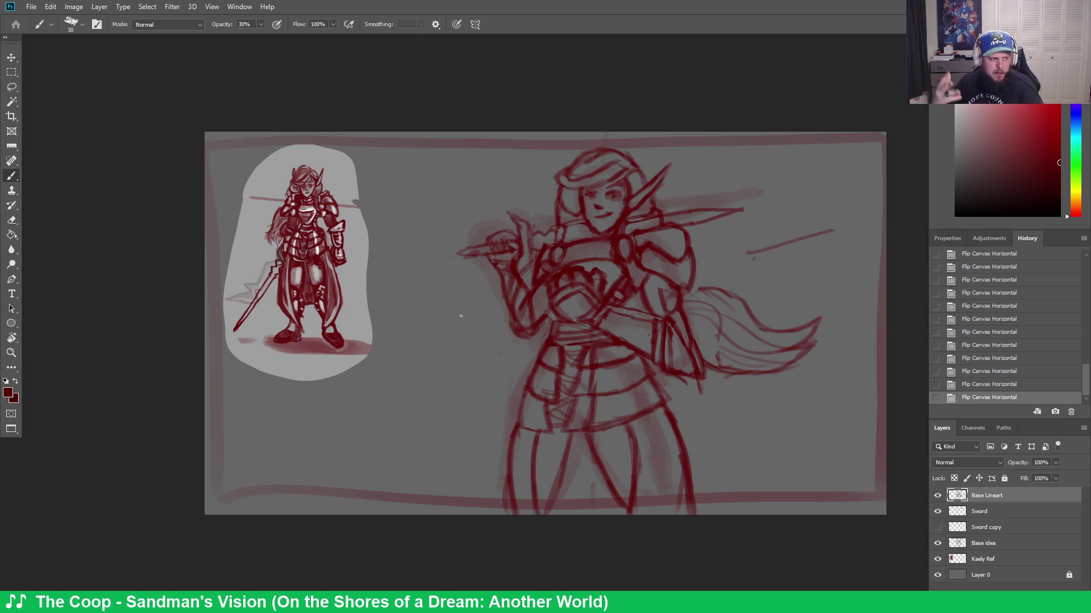
key("h")
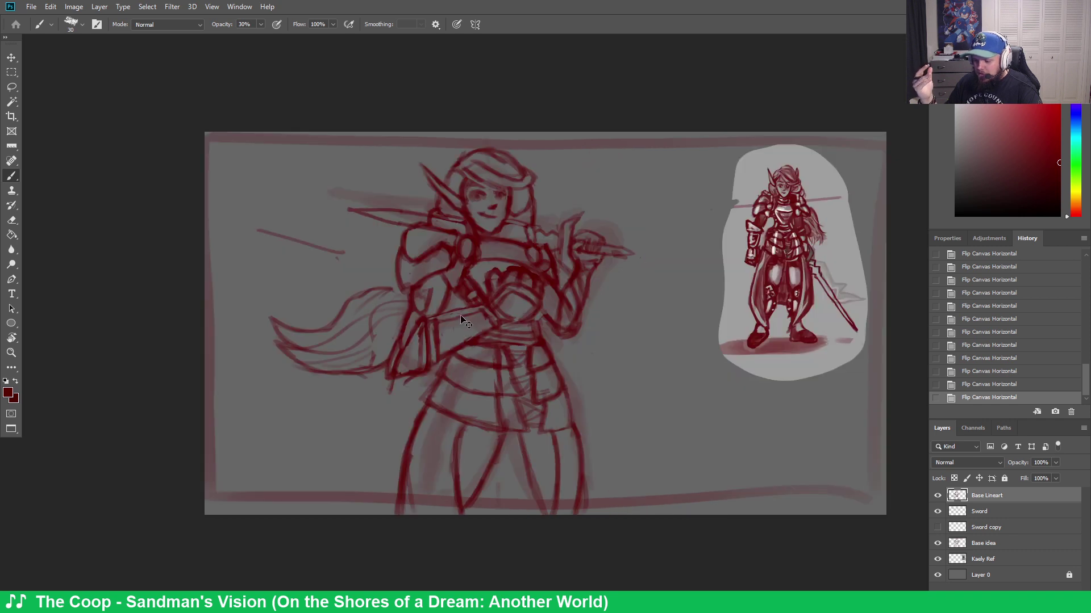
key("h")
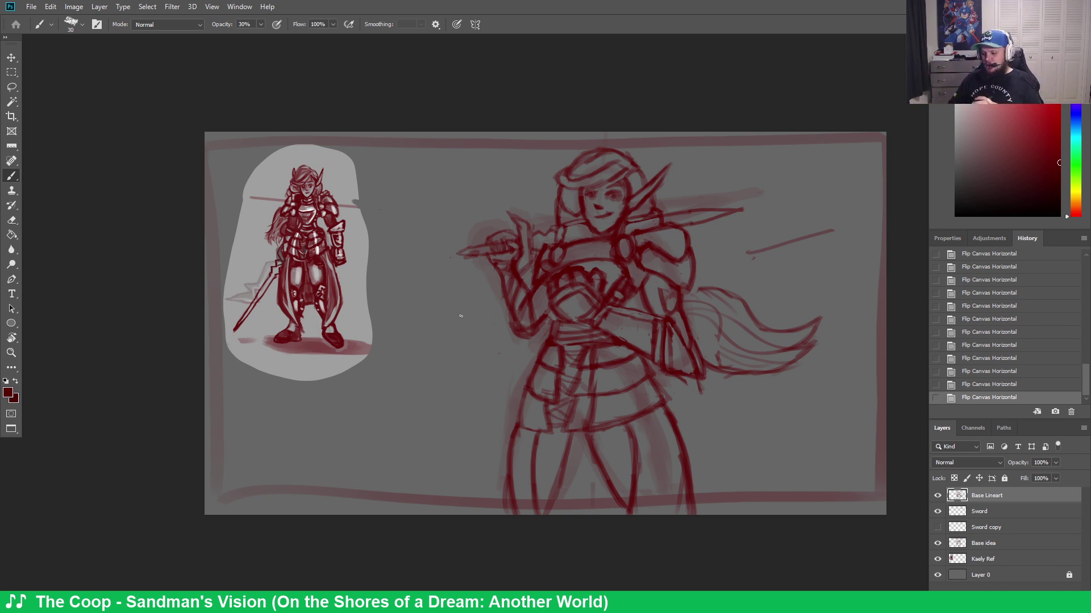
key("h")
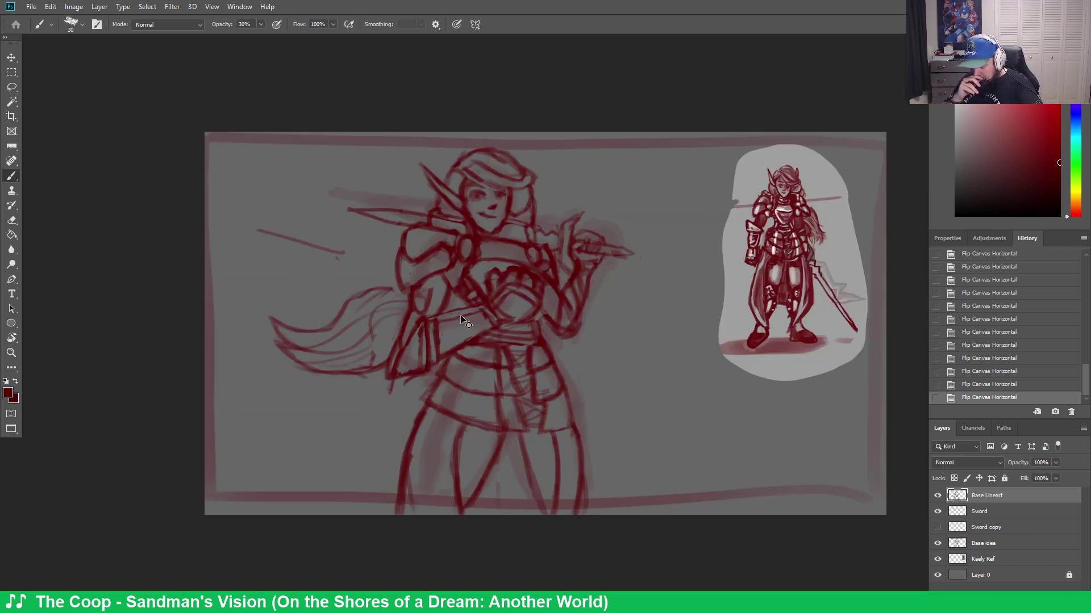
key("h")
key("h")
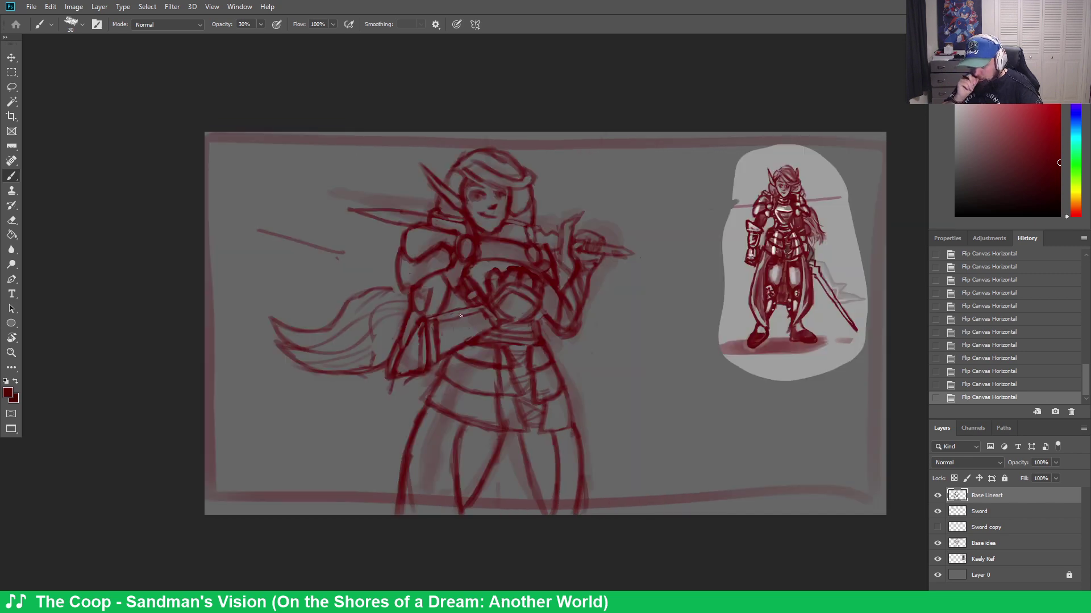
key("h")
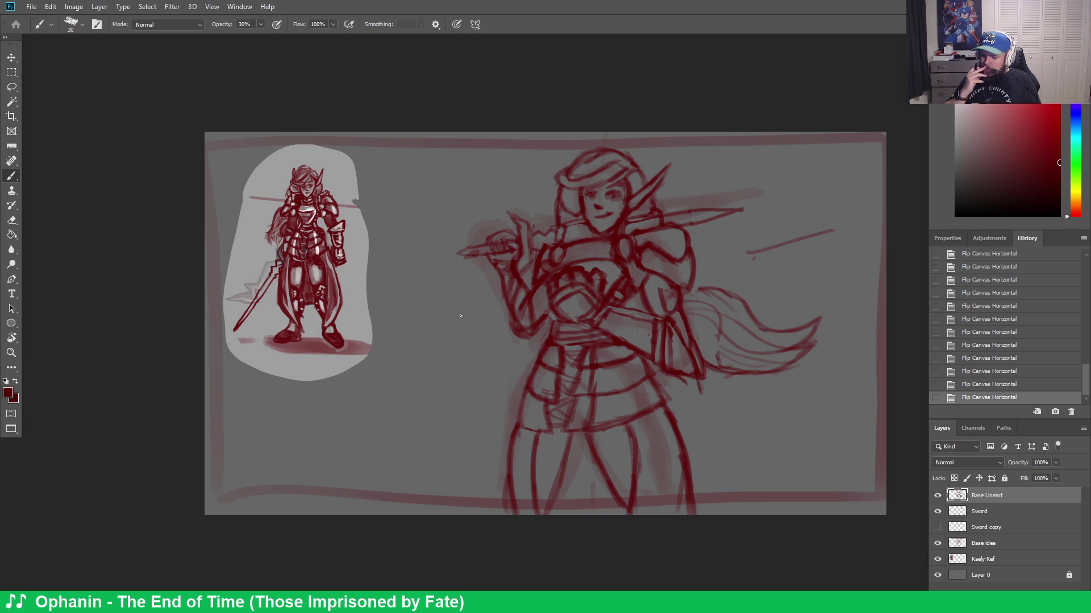
Erase and redraw the small lines on the torso armor beside the lowered arm, and erase stray marks along the armored skirt
key("e")
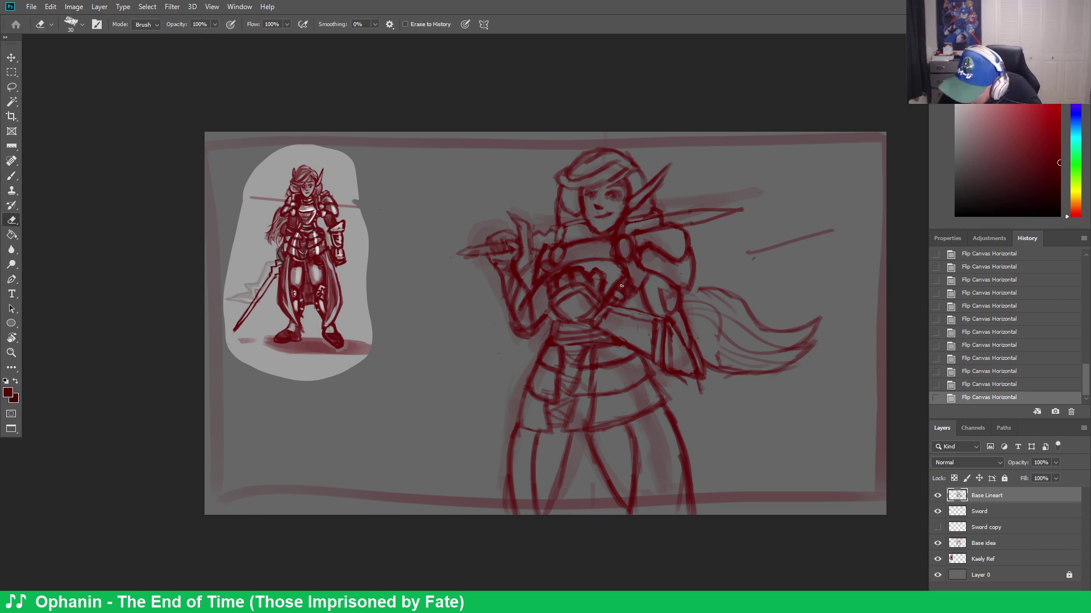
left_click(627, 282)
key("b")
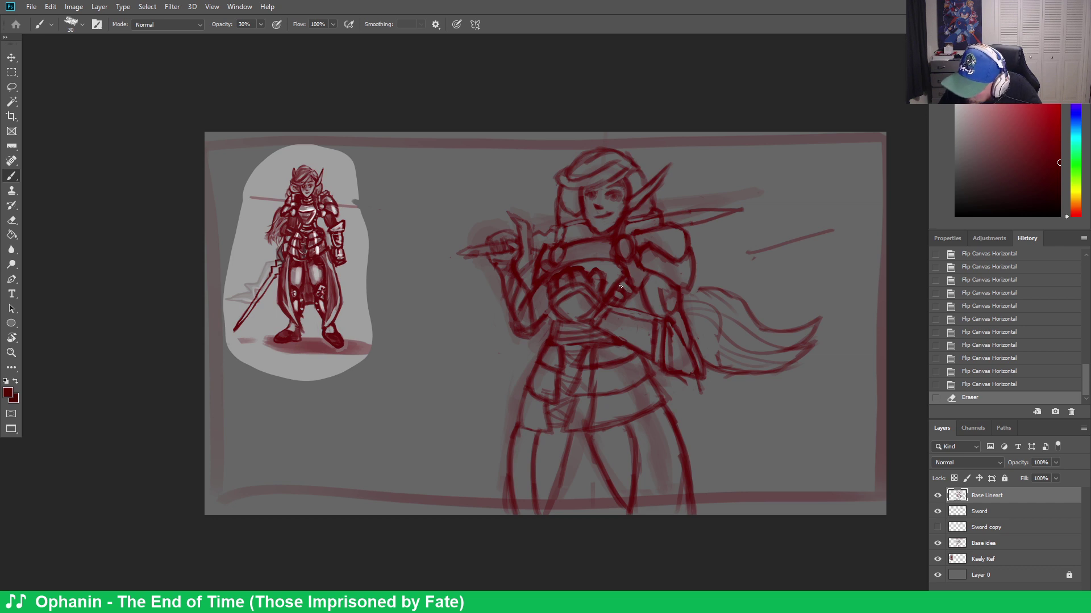
left_click_drag(620, 286, 632, 288)
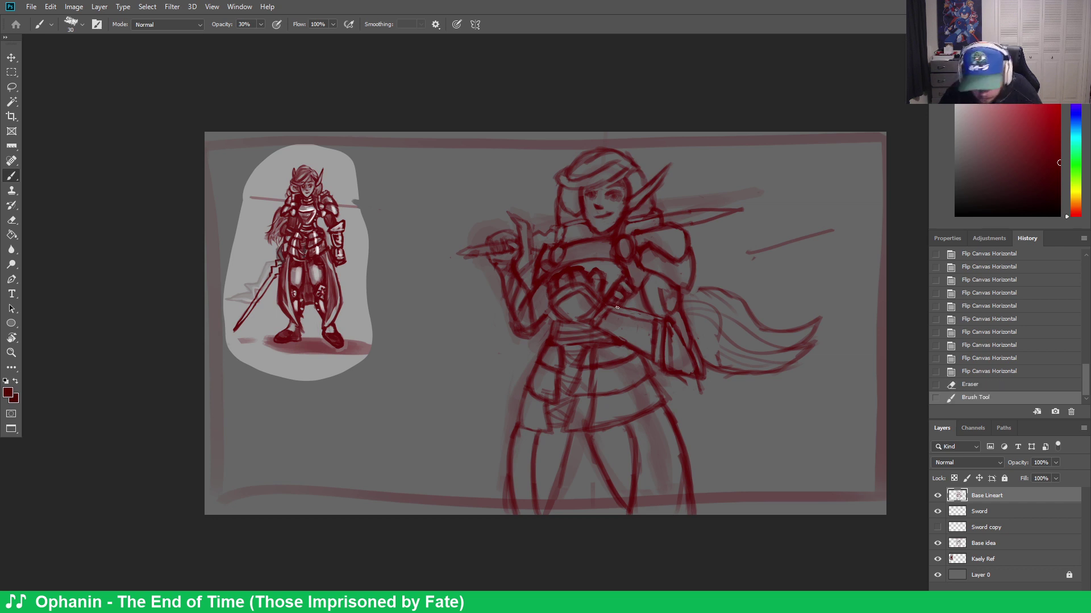
key("e")
left_click_drag(613, 304, 620, 305)
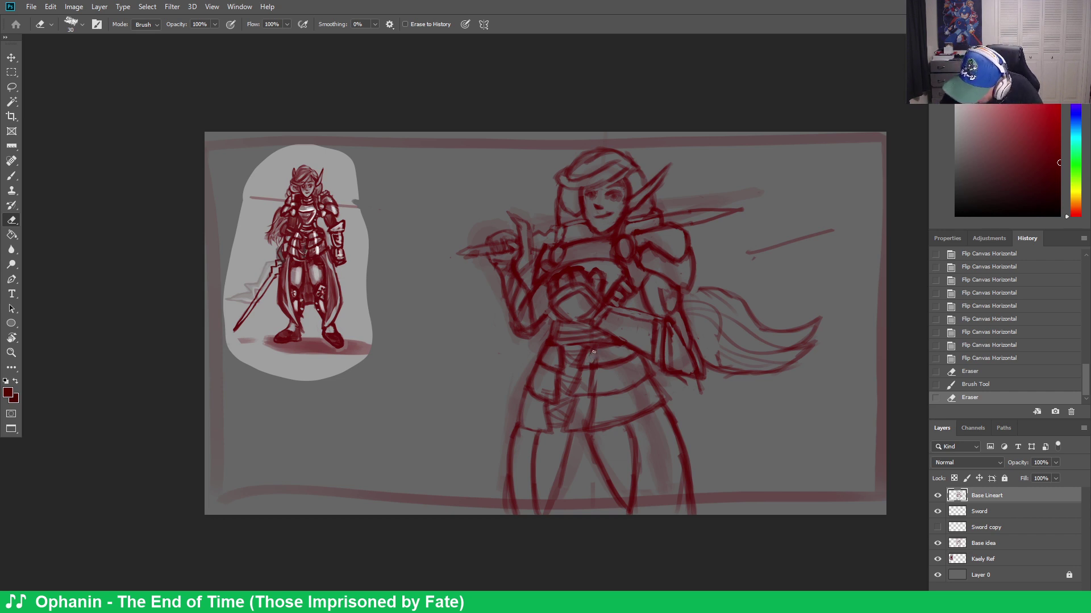
mouse_move(597, 355)
left_mouse_down()
mouse_move(597, 397)
mouse_move(581, 427)
mouse_move(608, 425)
left_mouse_up()
Hide the Base idea layer and erase the stray diagonal line beyond the lowered arm's shoulder, enlarging the eraser to 100
left_click(937, 543)
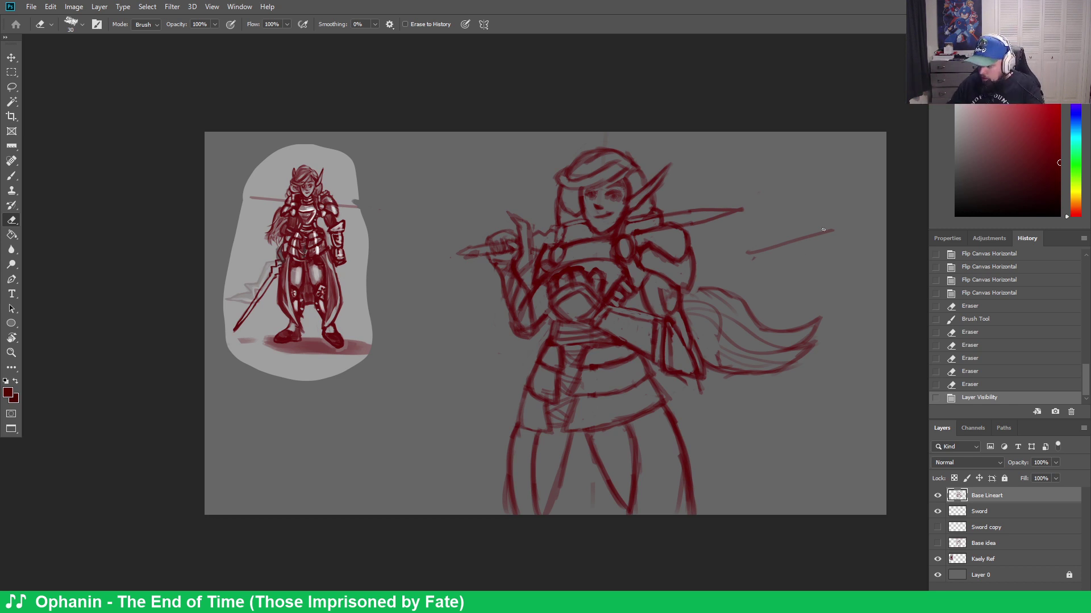
left_click_drag(823, 230, 771, 245)
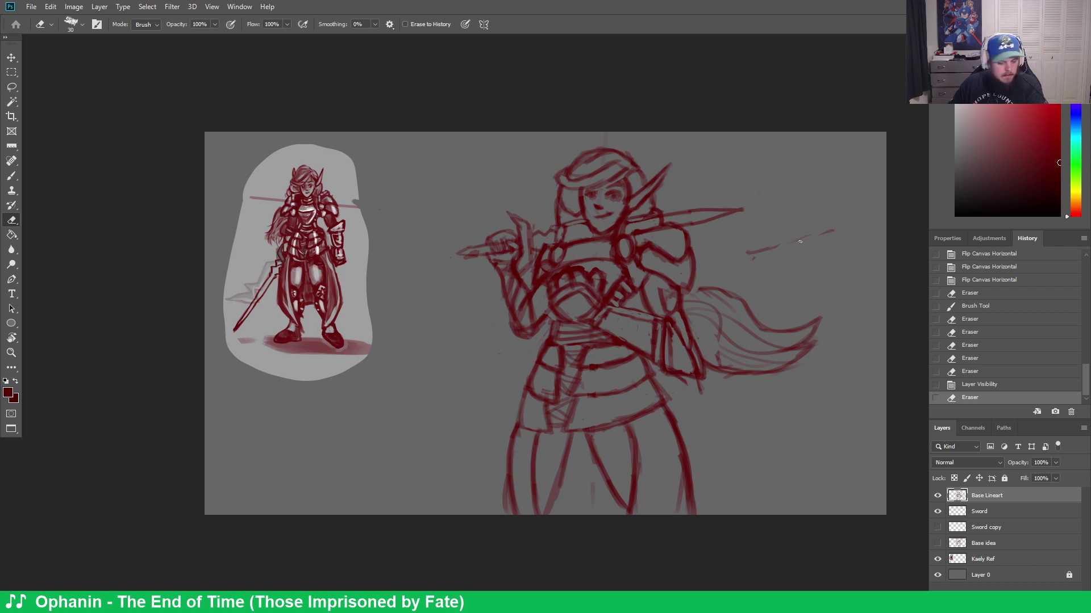
key("bracketright")
key("bracketright")
key("bracketright")
key("bracketright")
key("bracketright")
key("bracketright")
key("bracketright")
mouse_move(827, 232)
left_mouse_down()
mouse_move(768, 241)
mouse_move(830, 221)
left_mouse_up()
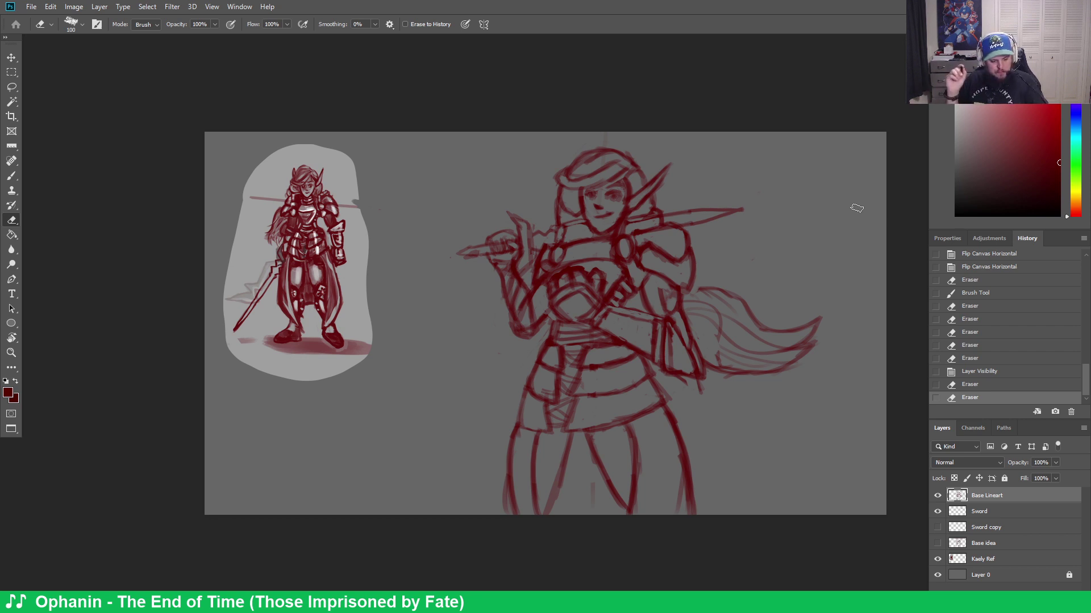
key("w")
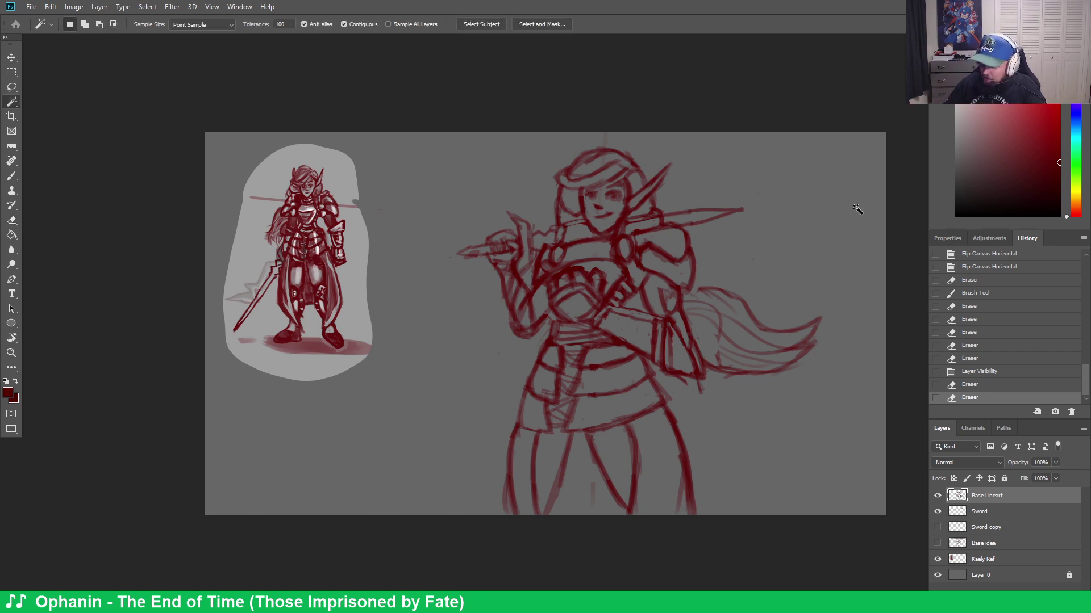
left_click(564, 142)
key("ctrl+d")
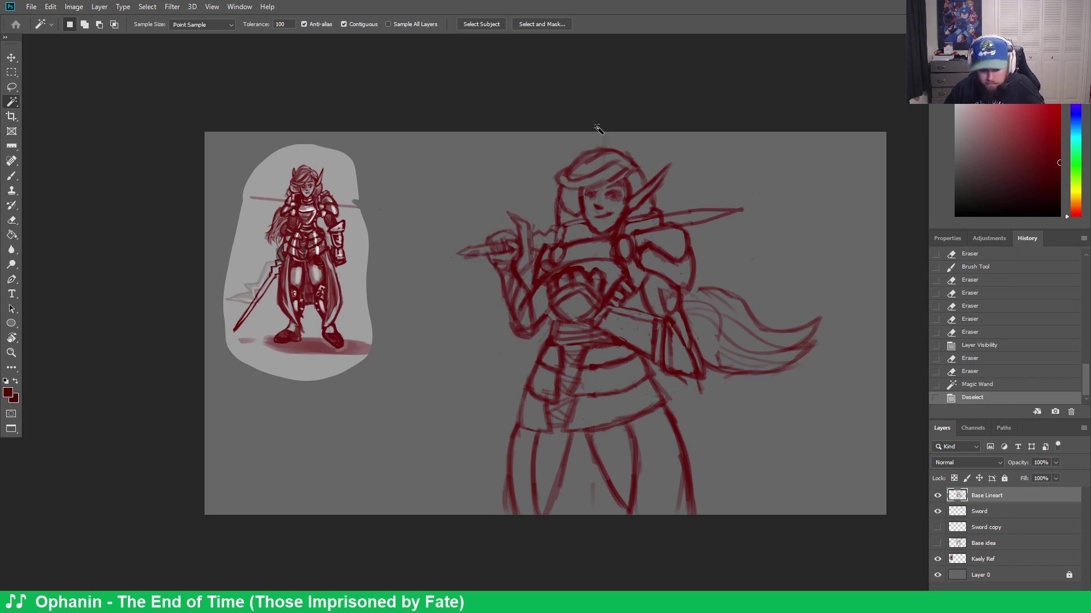
Lasso the knight's head on the Base Lineart layer and nudge it with Free Transform to X 2846.50 px, Y 400.50 px
key("l")
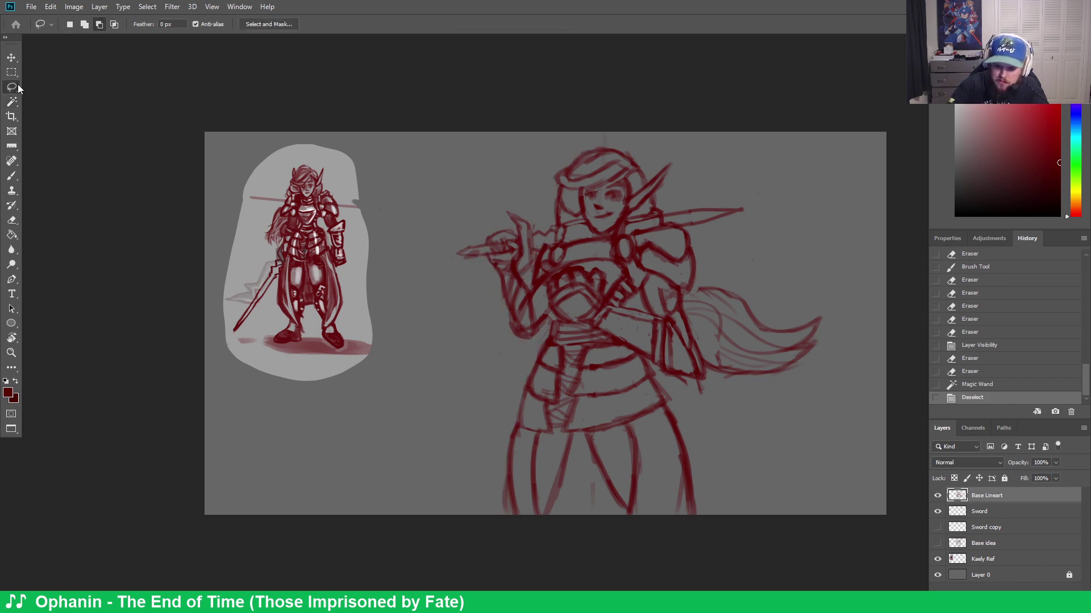
mouse_move(547, 157)
left_mouse_down()
mouse_move(577, 140)
mouse_move(651, 142)
mouse_move(682, 161)
mouse_move(679, 195)
left_mouse_up()
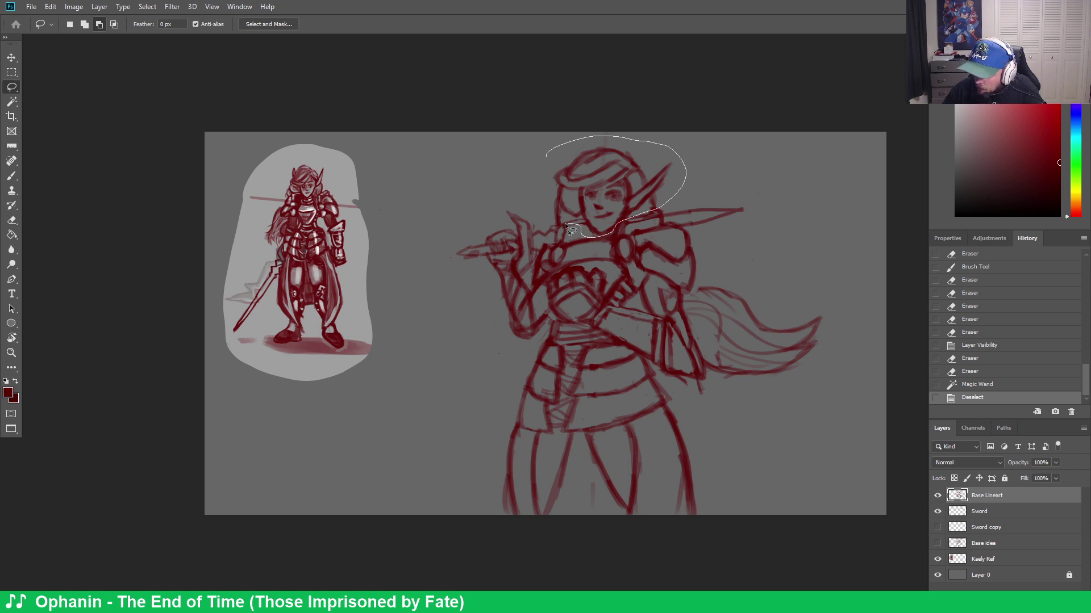
left_click_drag(564, 222, 559, 98)
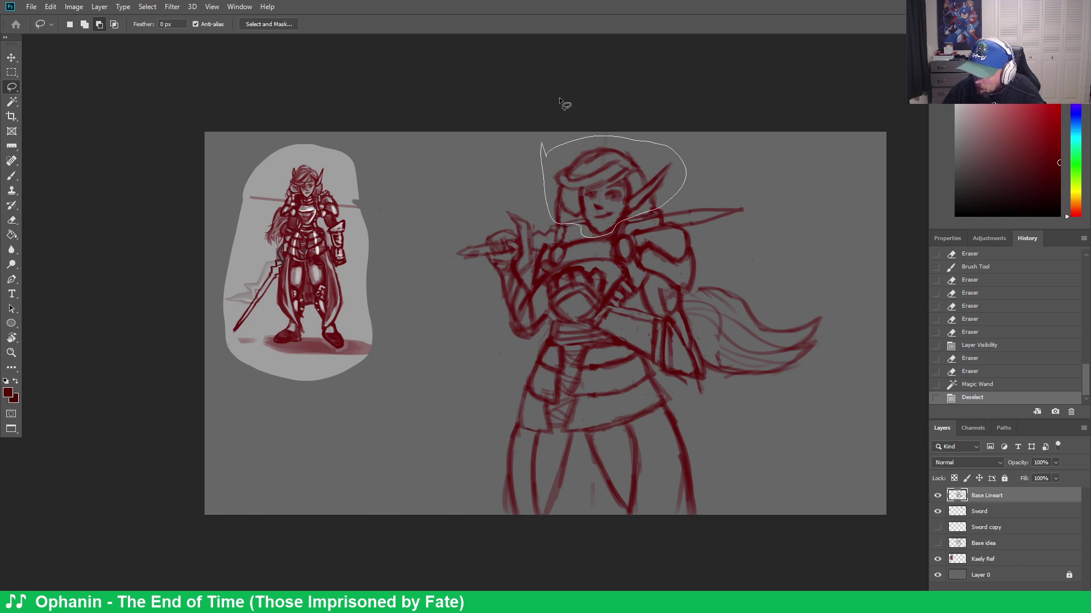
right_click(613, 188)
left_click(662, 299)
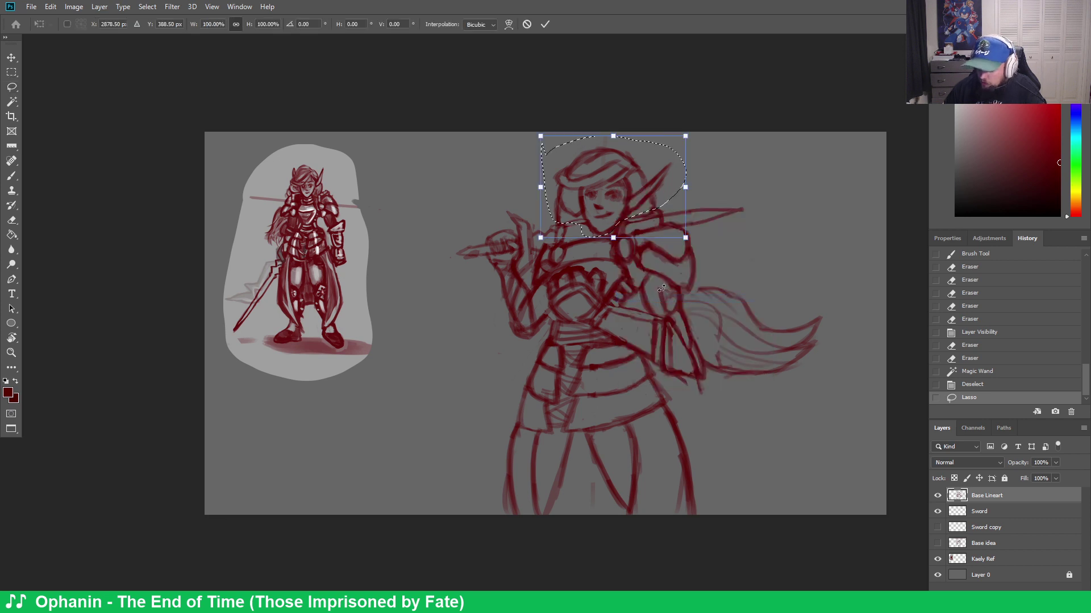
key("Left")
key("Left")
key("Left")
key("Left")
key("Left")
key("Left")
key("Left")
key("Left")
key("Left")
key("Left")
key("Left")
key("Left")
key("Left")
key("Left")
key("Left")
key("Left")
key("Left")
key("Left")
key("Left")
key("Left")
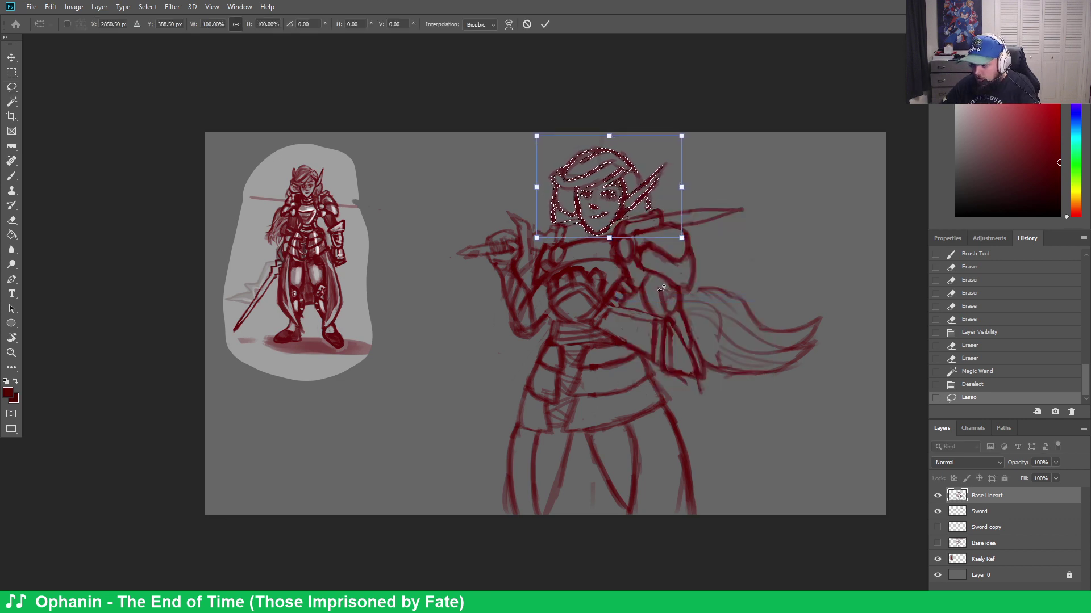
key("Left")
key("Left")
key("Left")
key("Left")
key("Down")
key("Down")
key("Down")
key("Down")
key("Down")
key("Down")
key("Down")
key("Down")
key("Down")
key("Down")
key("Down")
key("Down")
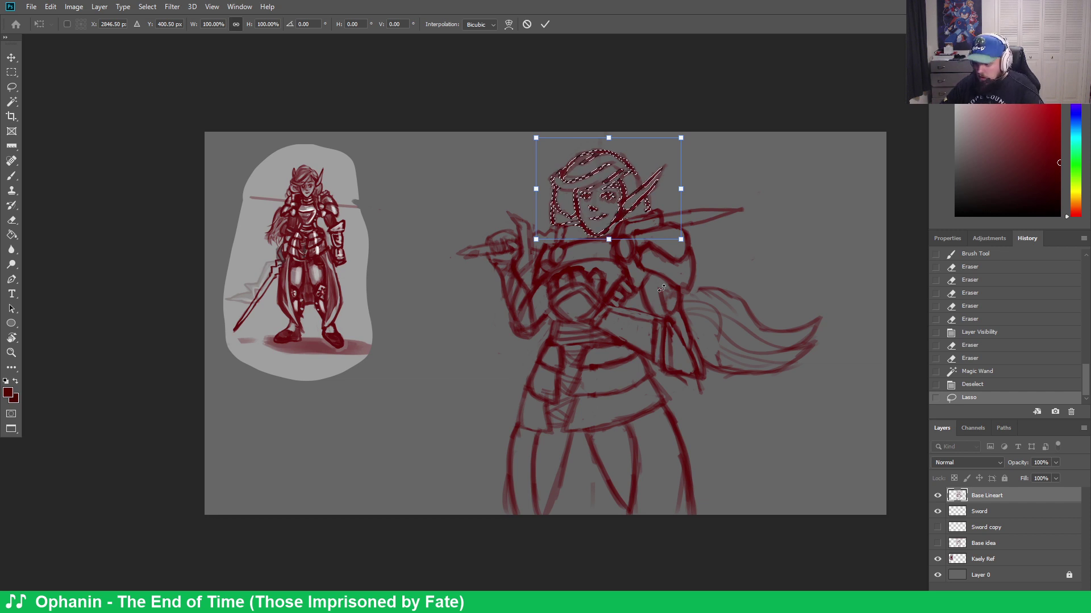
key("Return")
key("ctrl+d")
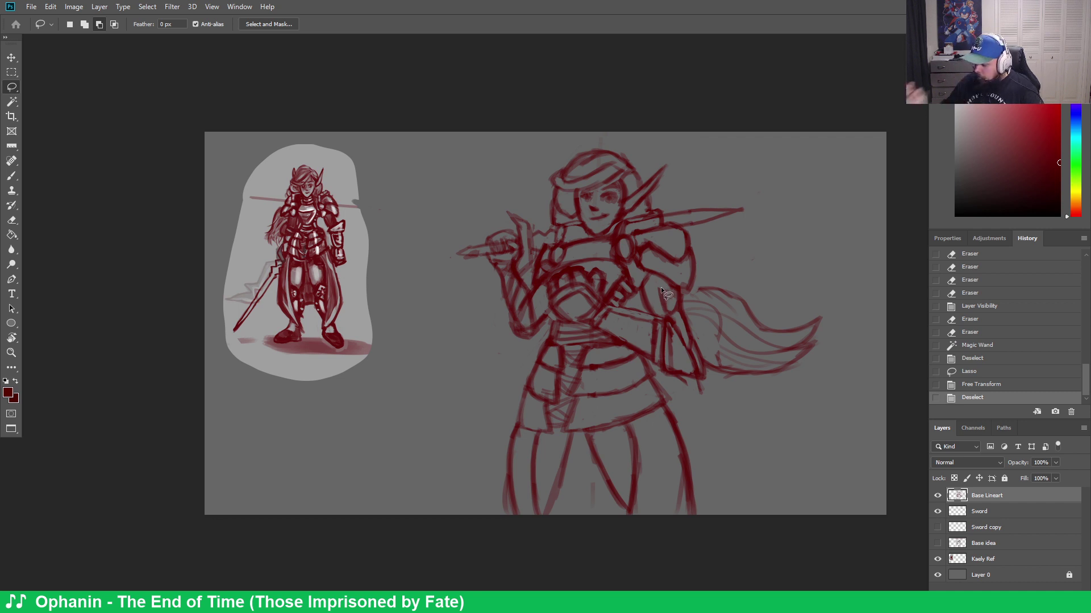
Restore the head selection from the history, rotate the head slightly clockwise with Free Transform, and deselect it
left_click(988, 385)
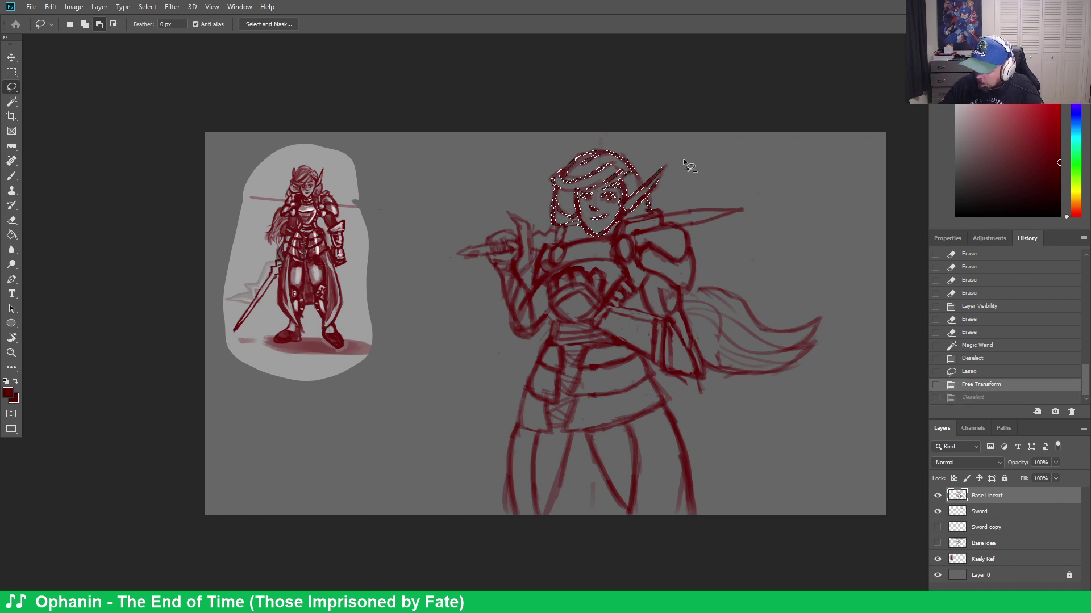
left_click(972, 372)
left_click(984, 386)
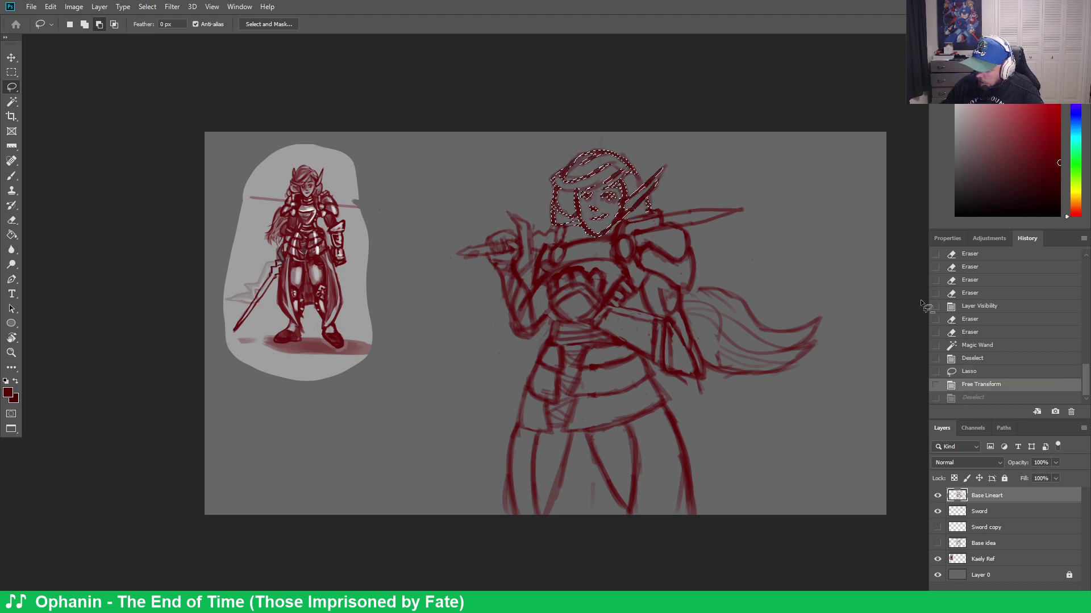
right_click(627, 163)
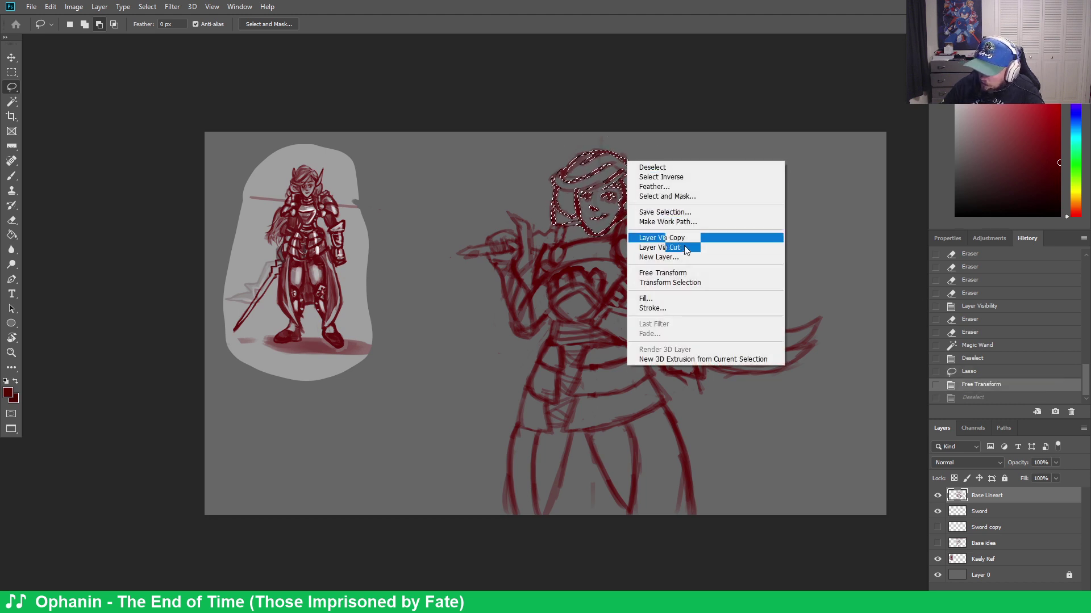
left_click(687, 273)
left_click_drag(686, 137, 691, 144)
key("Return")
key("ctrl+d")
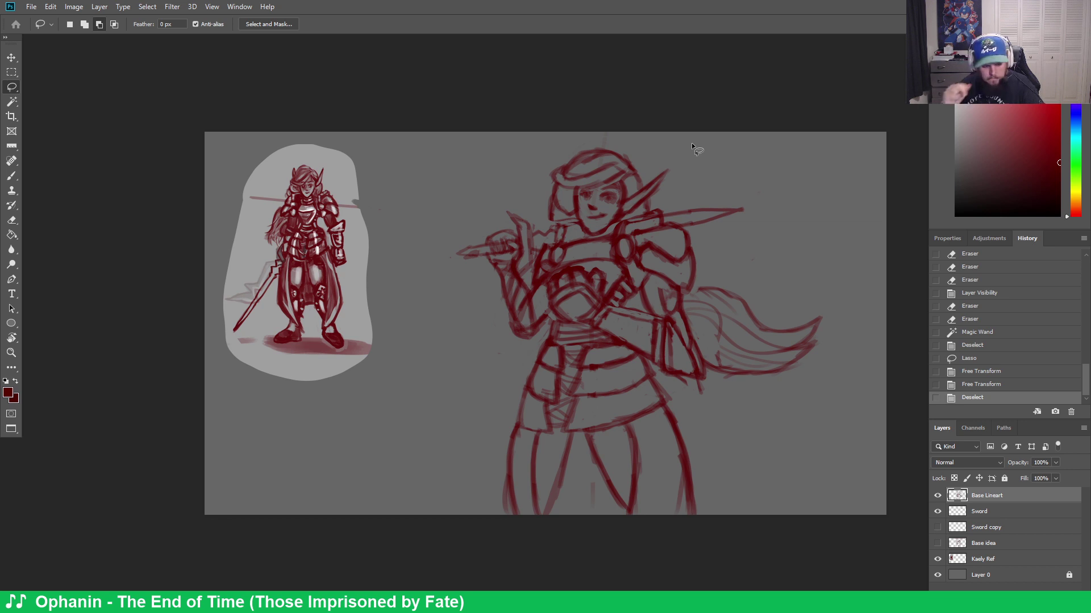
Touch up the jaw, chin and the hair beside the neck of the repositioned head with short brush strokes on the Base Lineart layer
key("b")
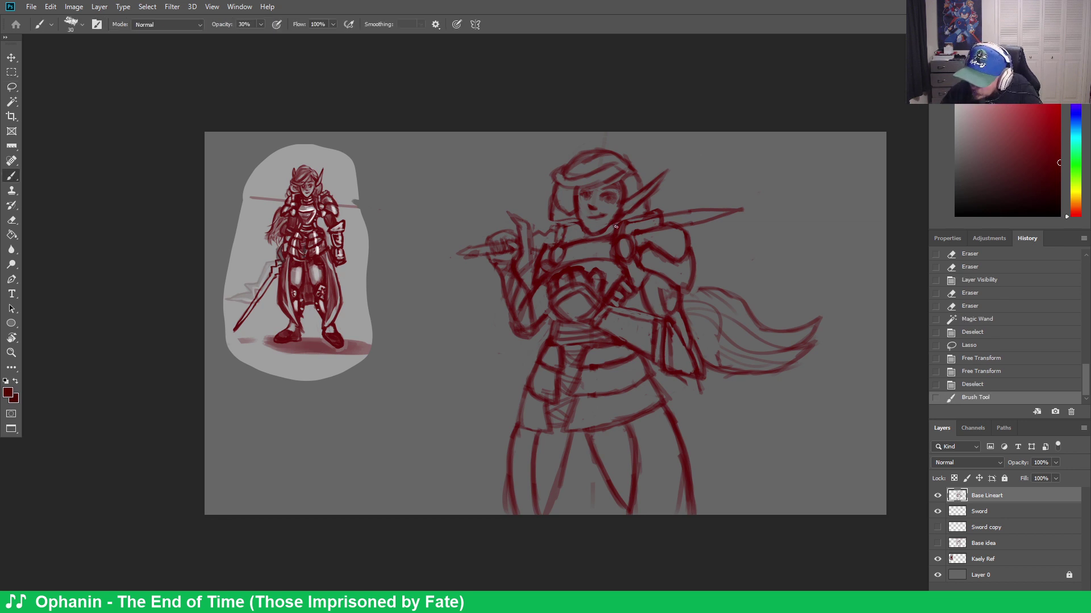
left_click_drag(615, 226, 606, 201)
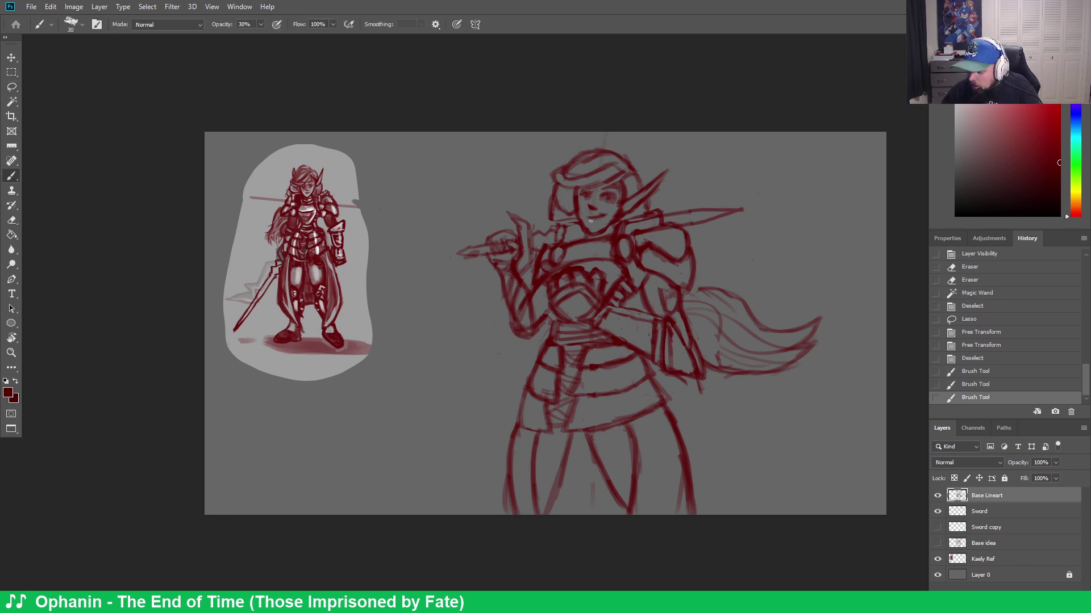
left_click_drag(585, 237, 609, 230)
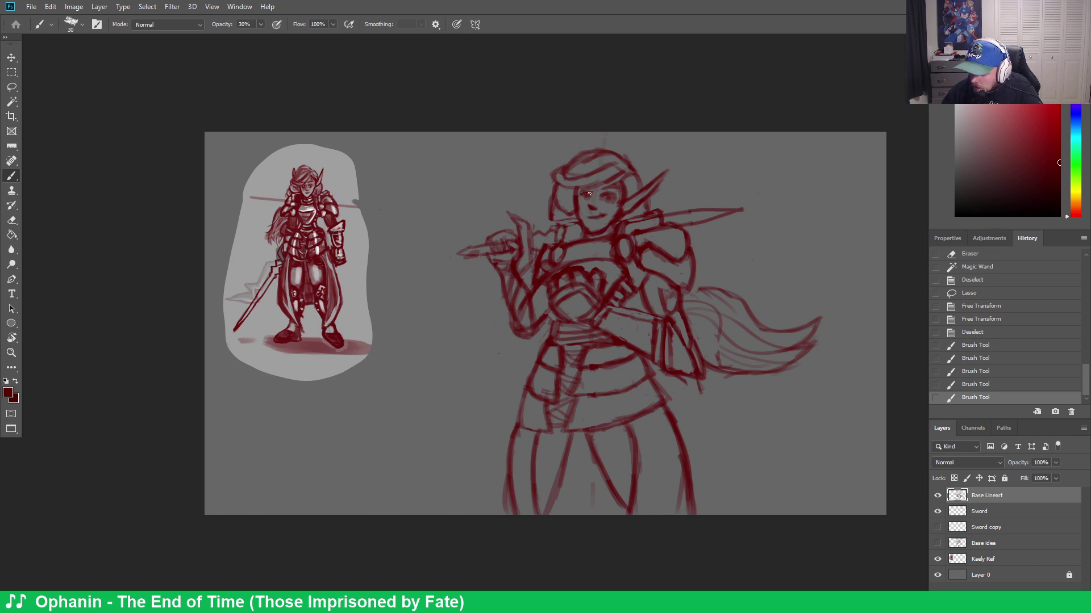
left_click_drag(555, 208, 561, 229)
left_click_drag(568, 223, 588, 218)
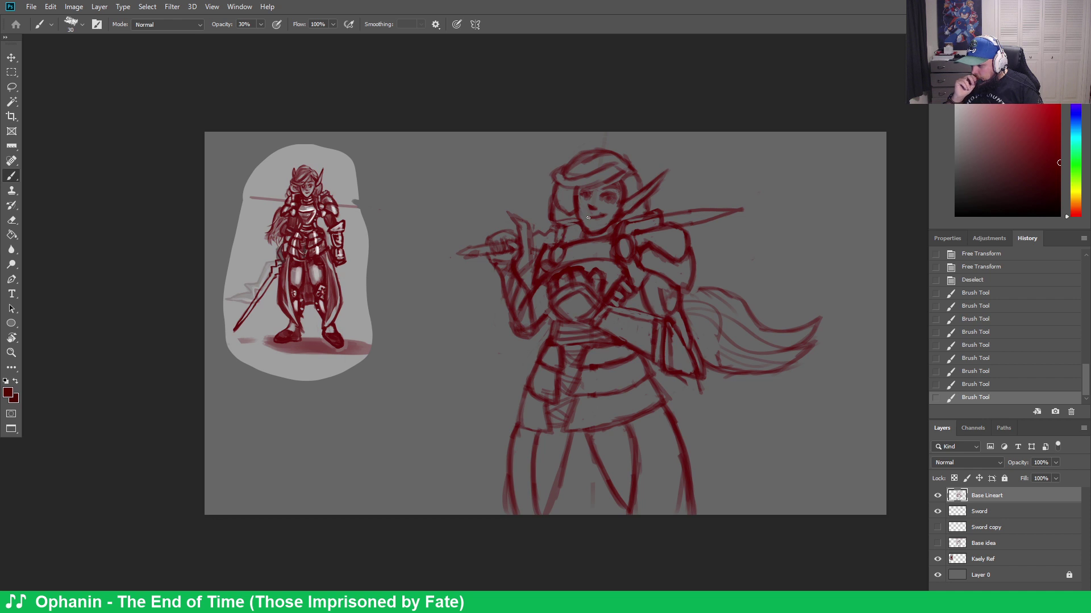
Roll the history back to the Deselect state before the head was lassoed and save it as a snapshot
key("ctrl+z")
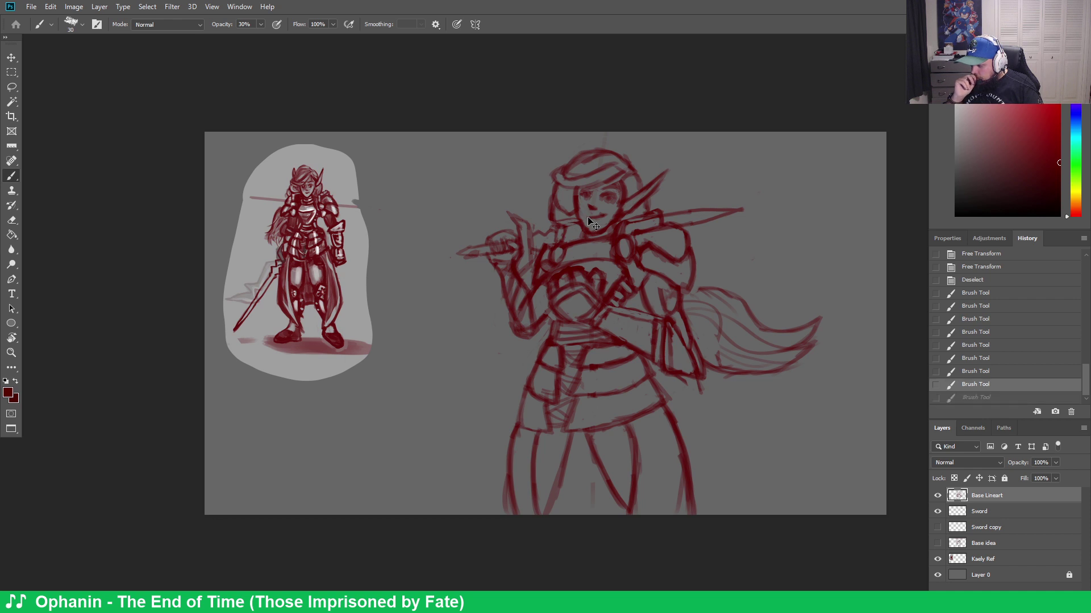
key("ctrl+z")
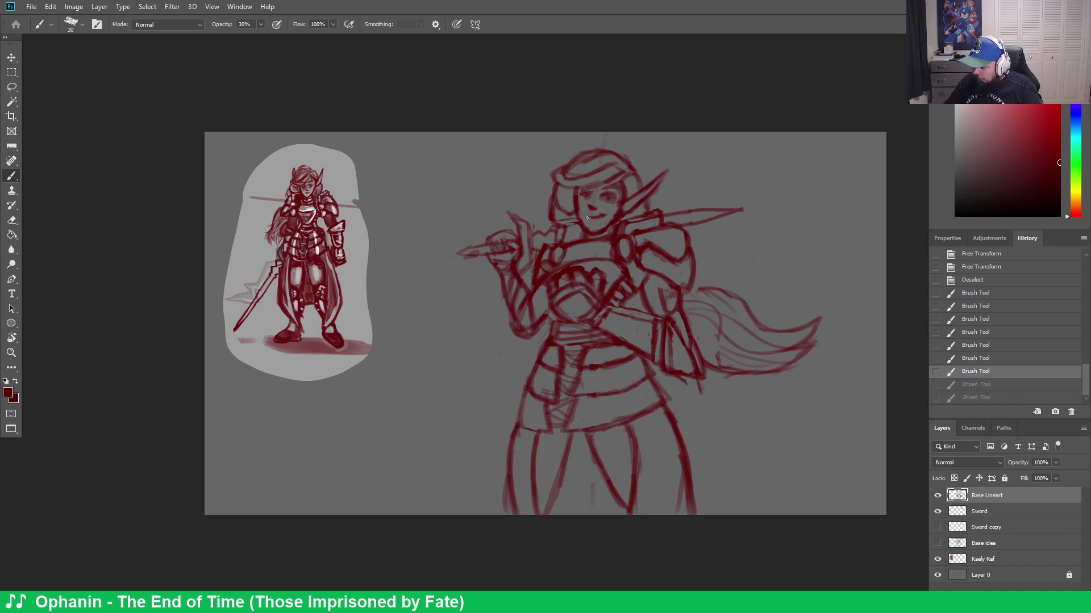
left_click(1004, 280)
left_click(1009, 267)
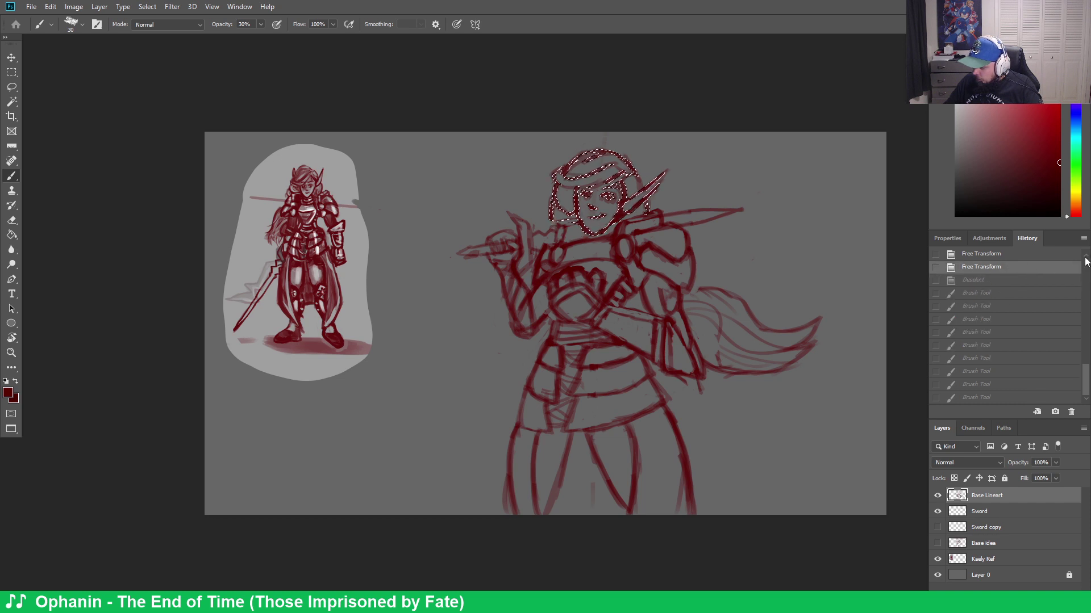
scroll(1086, 264, "up", 4)
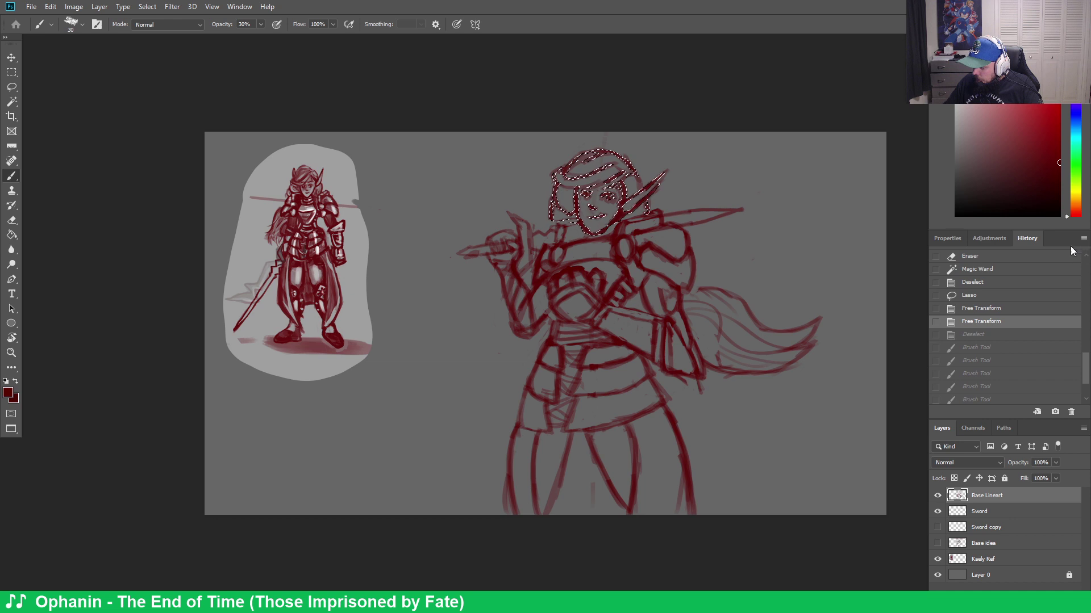
left_click(998, 283)
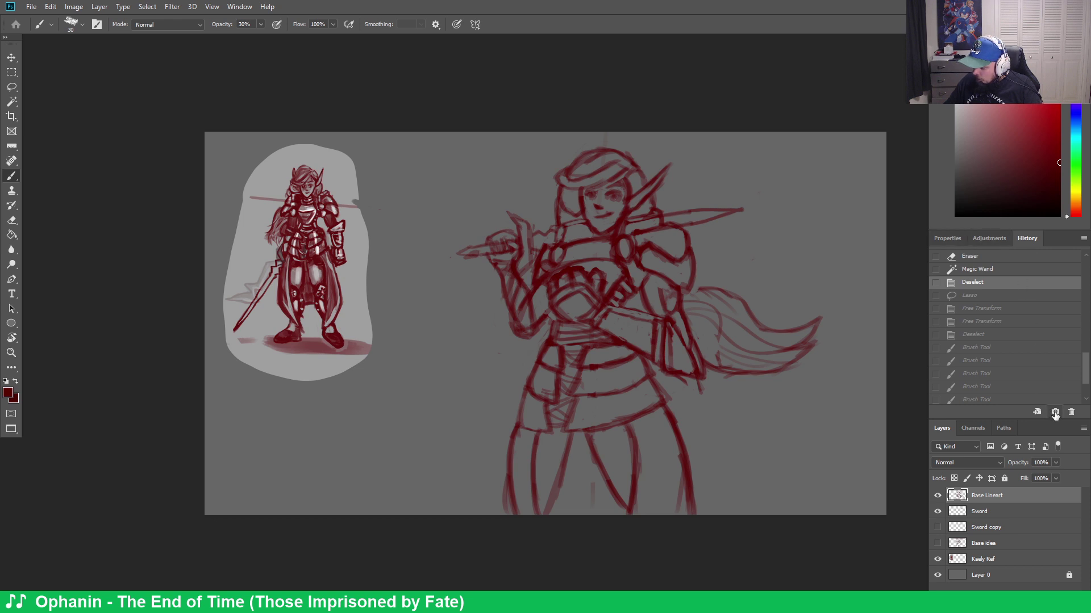
scroll(1054, 415, "up", 1)
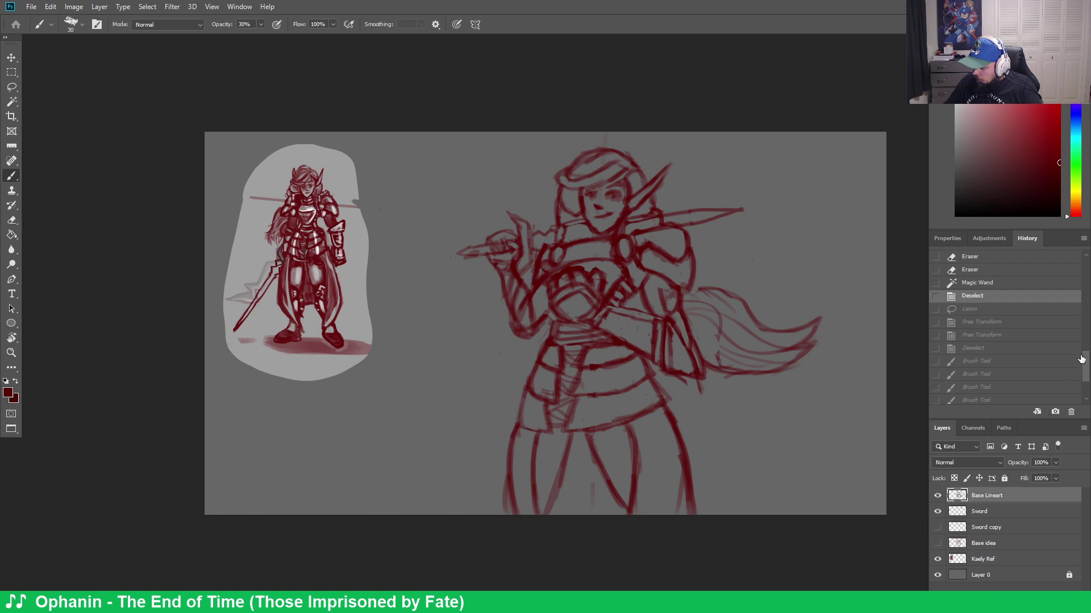
mouse_move(1086, 369)
left_mouse_down()
mouse_move(1088, 264)
mouse_move(1087, 392)
mouse_move(1088, 268)
left_mouse_up()
View the saved snapshot and the original blank document state, ending on the latest brush stroke in the history
left_click(1017, 393)
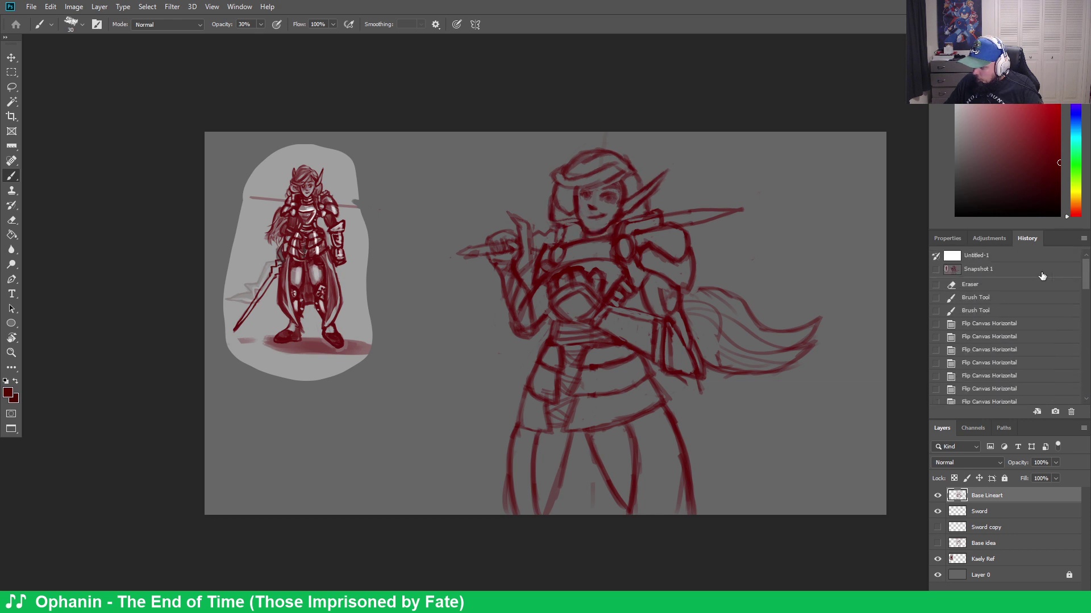
left_click(1010, 271)
left_click(995, 257)
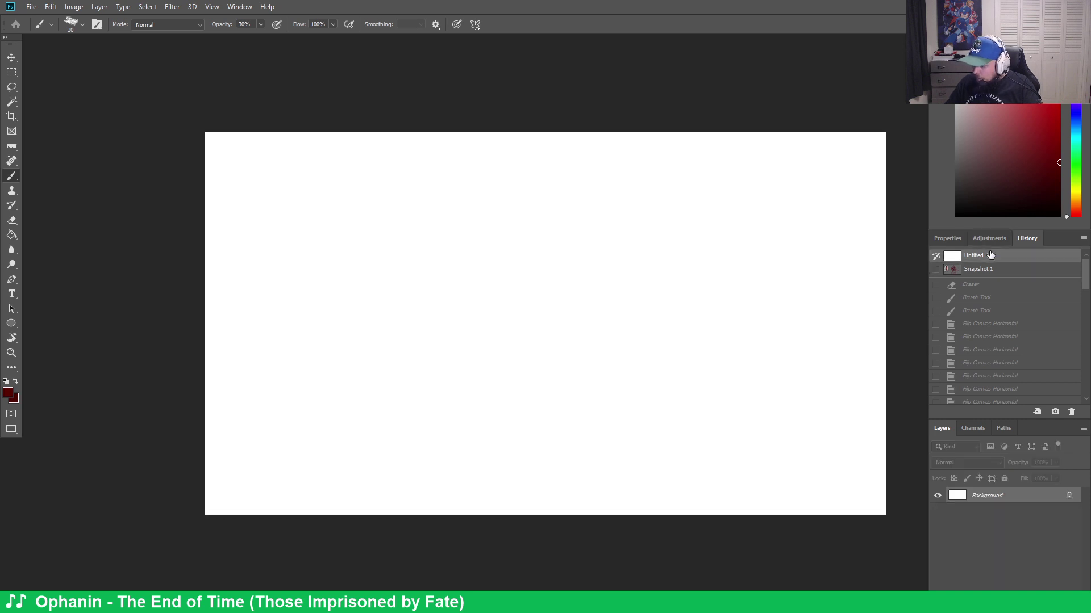
left_click(1014, 269)
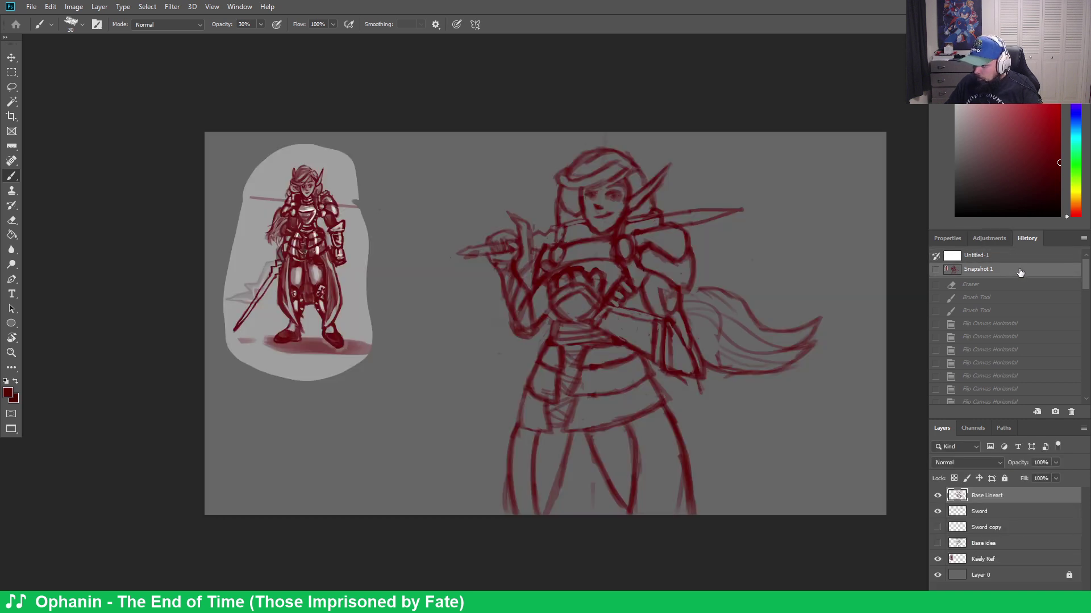
left_click_drag(1087, 278, 1086, 411)
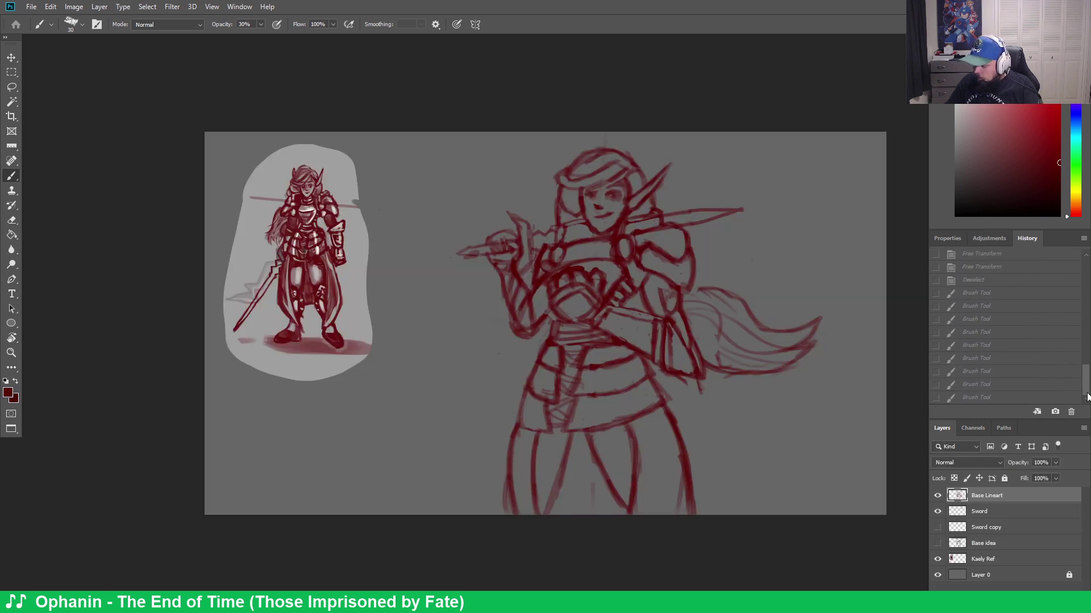
left_click(1017, 398)
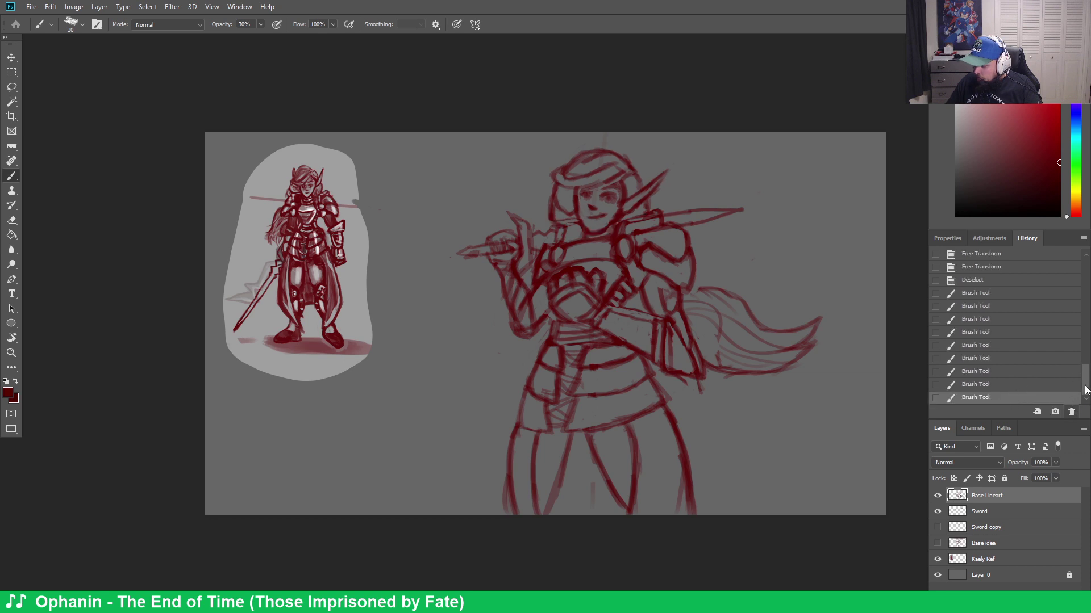
Save a second history snapshot of the drawing with the repositioned head
left_click_drag(1083, 385, 1088, 276)
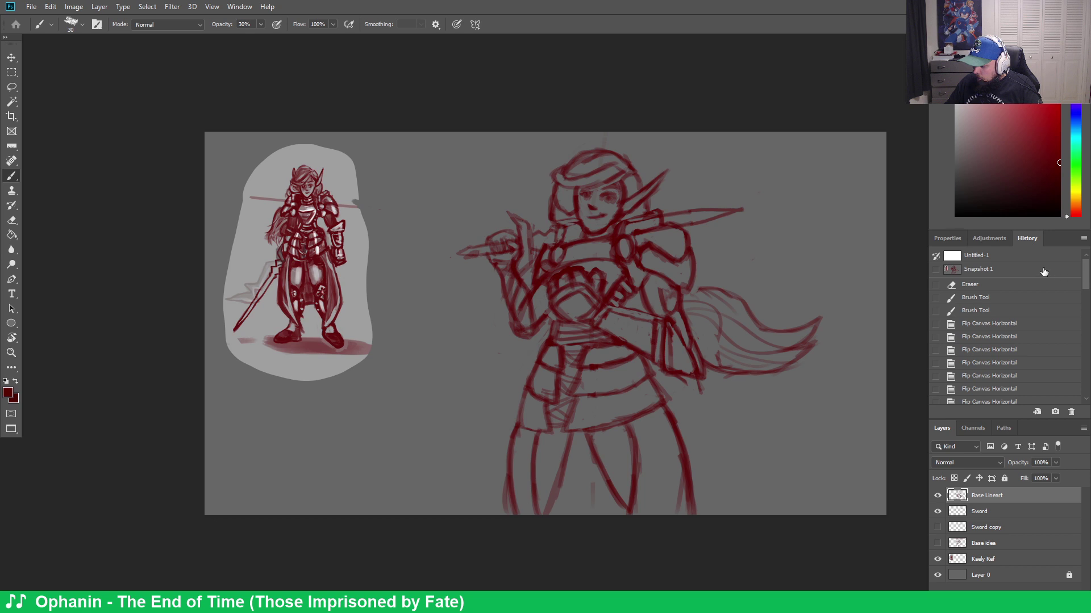
left_click(1056, 412)
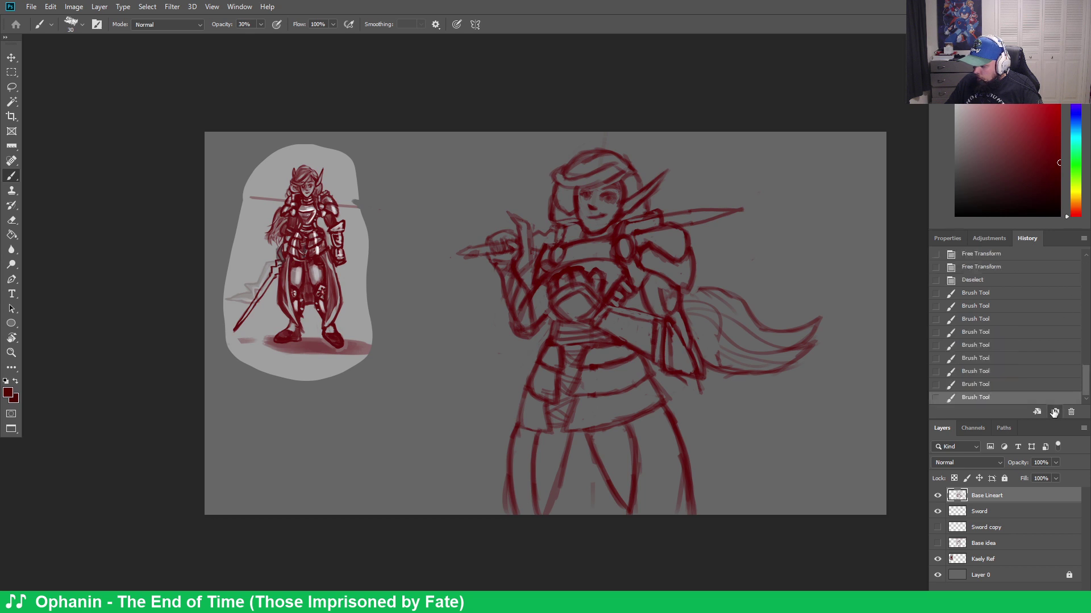
left_click_drag(1086, 385, 1086, 271)
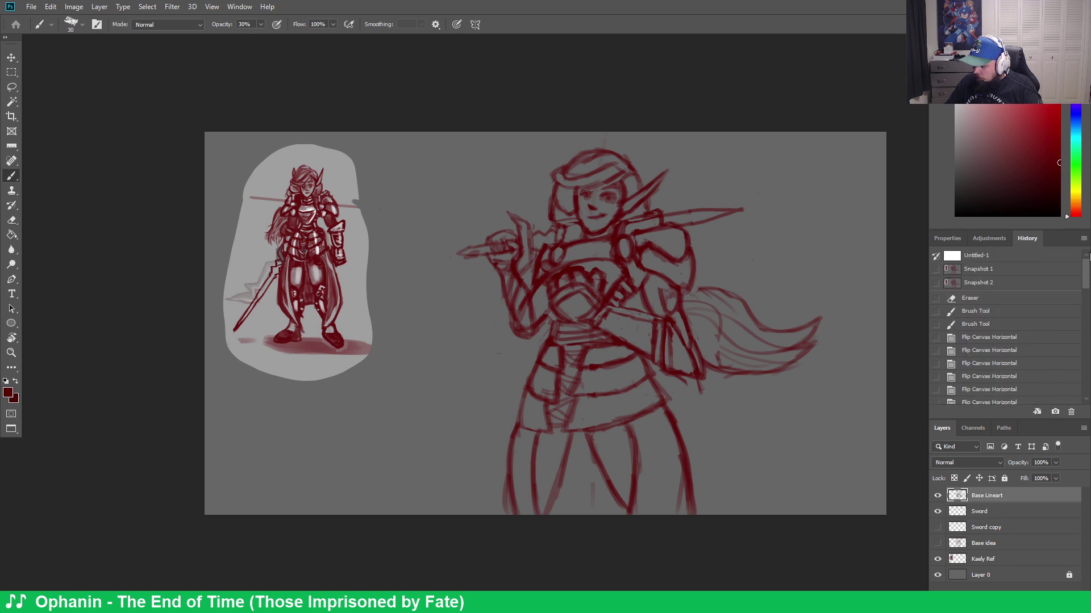
Compare the head's position and tilt between Snapshot 1 and Snapshot 2, ending on the latest brush stroke in the history
left_click(1009, 270)
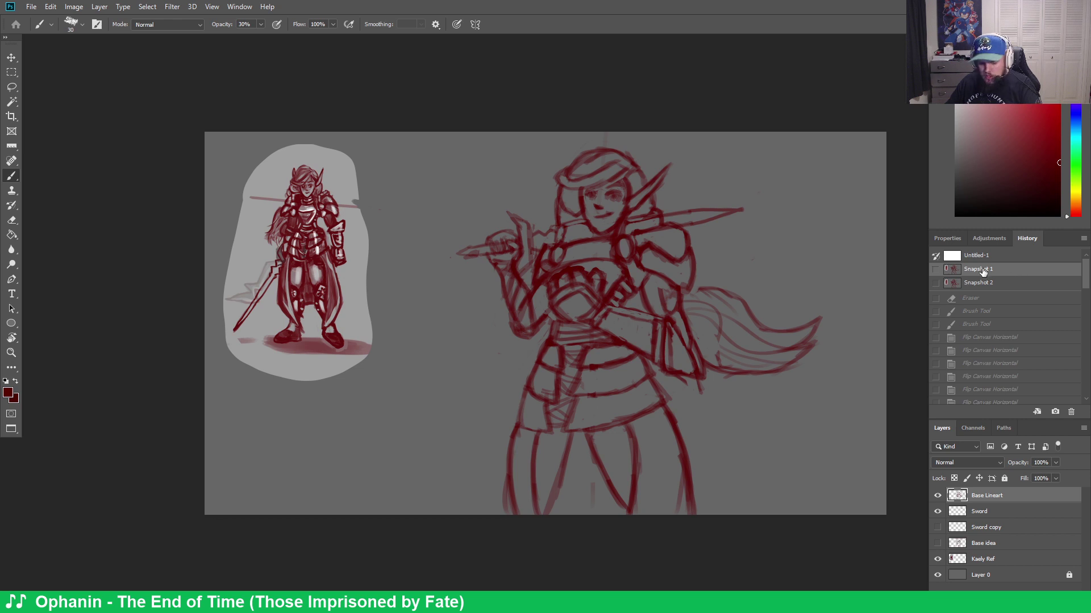
left_click(1011, 284)
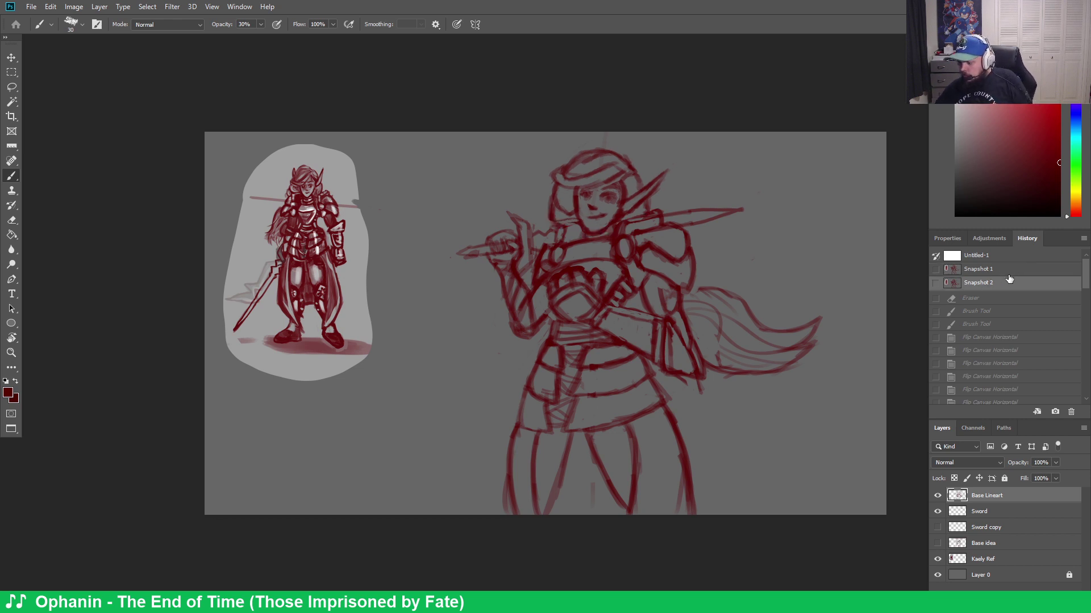
left_click(1007, 272)
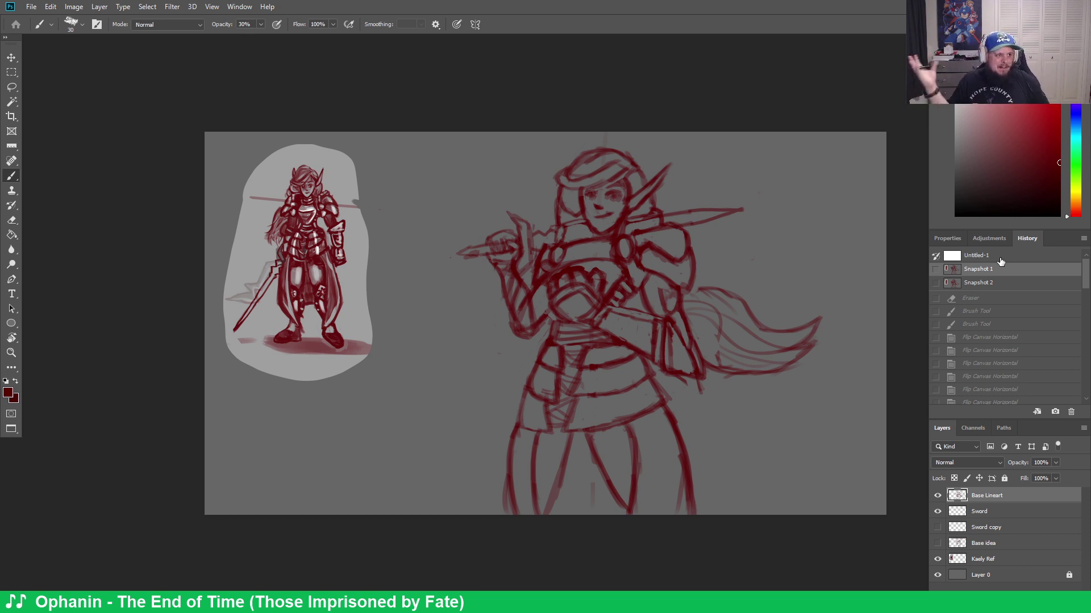
left_click(1012, 282)
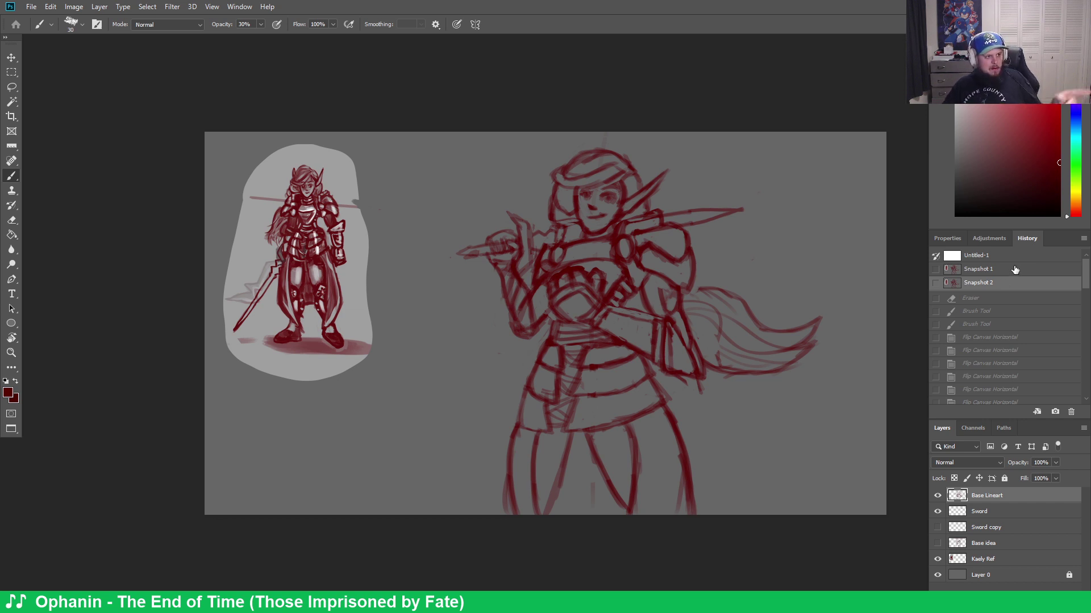
left_click(1014, 271)
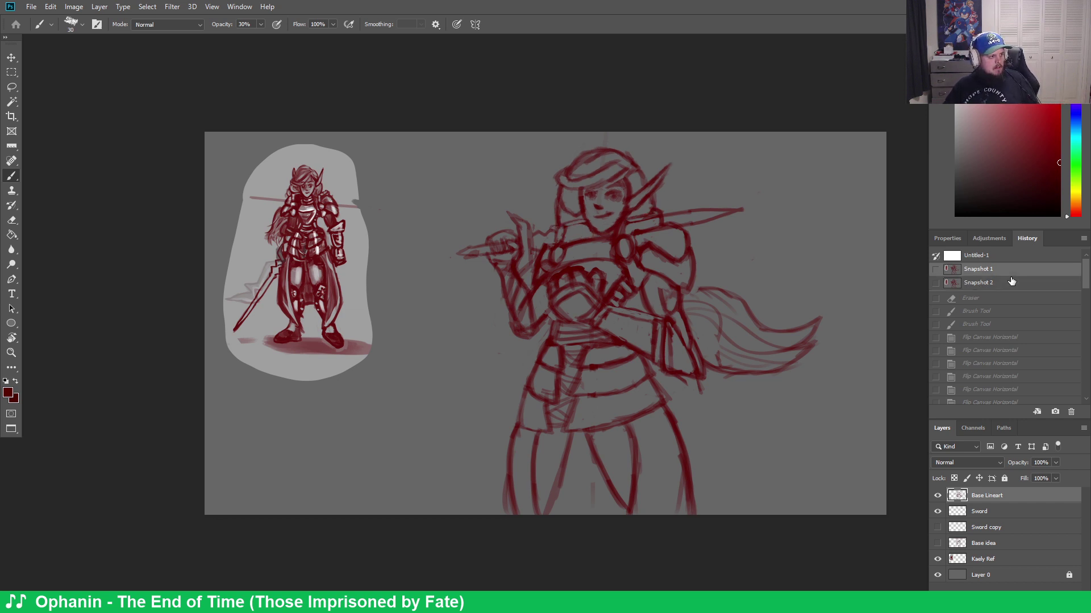
left_click(1011, 282)
left_click(1012, 273)
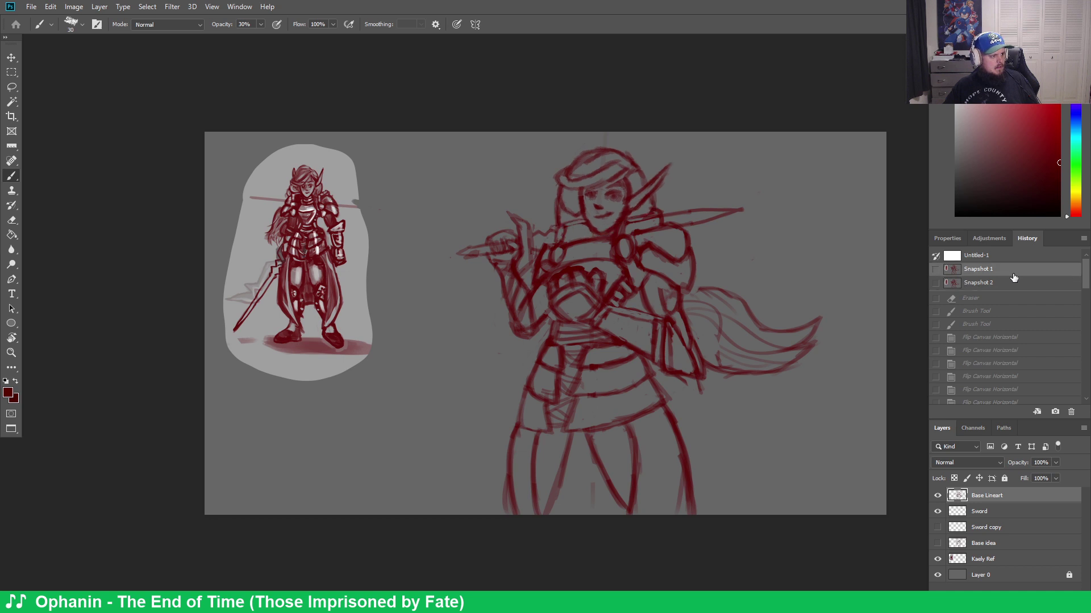
left_click(1010, 282)
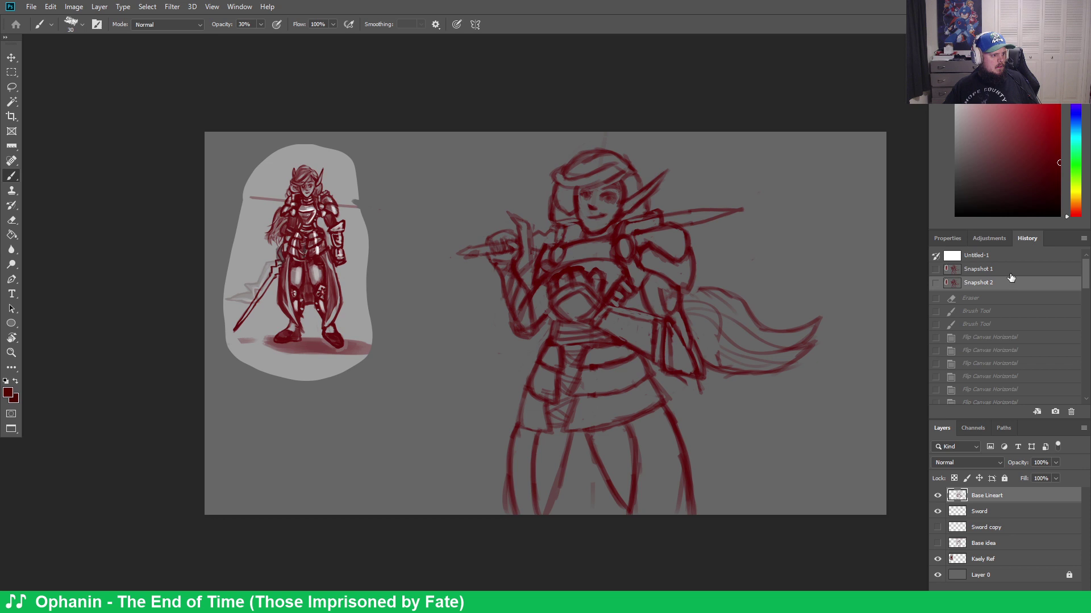
left_click(1010, 274)
left_click(1010, 283)
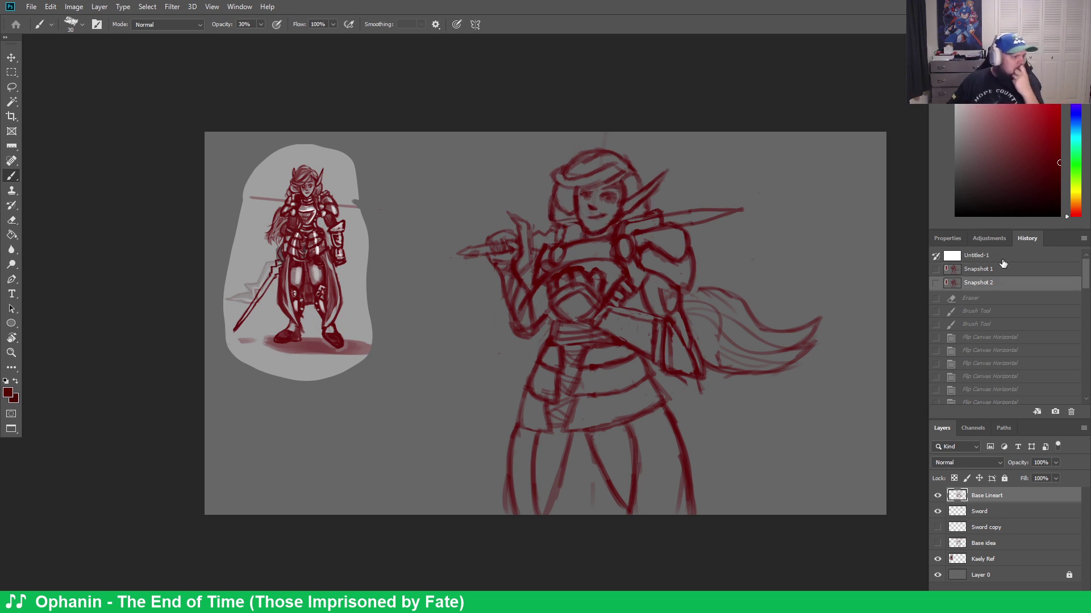
left_click(1007, 271)
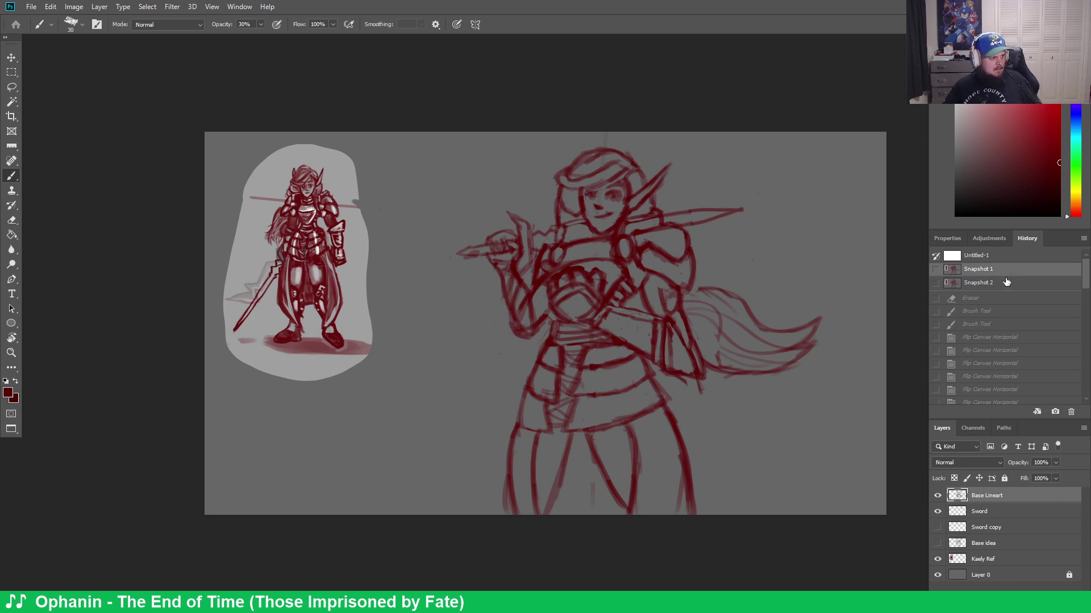
left_click(1006, 282)
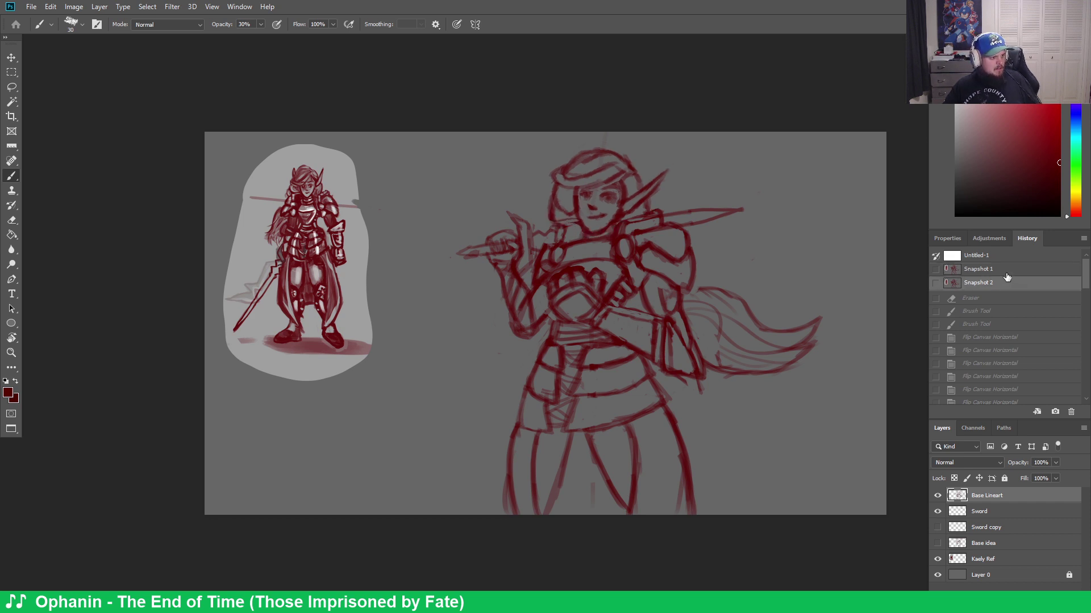
left_click(1005, 271)
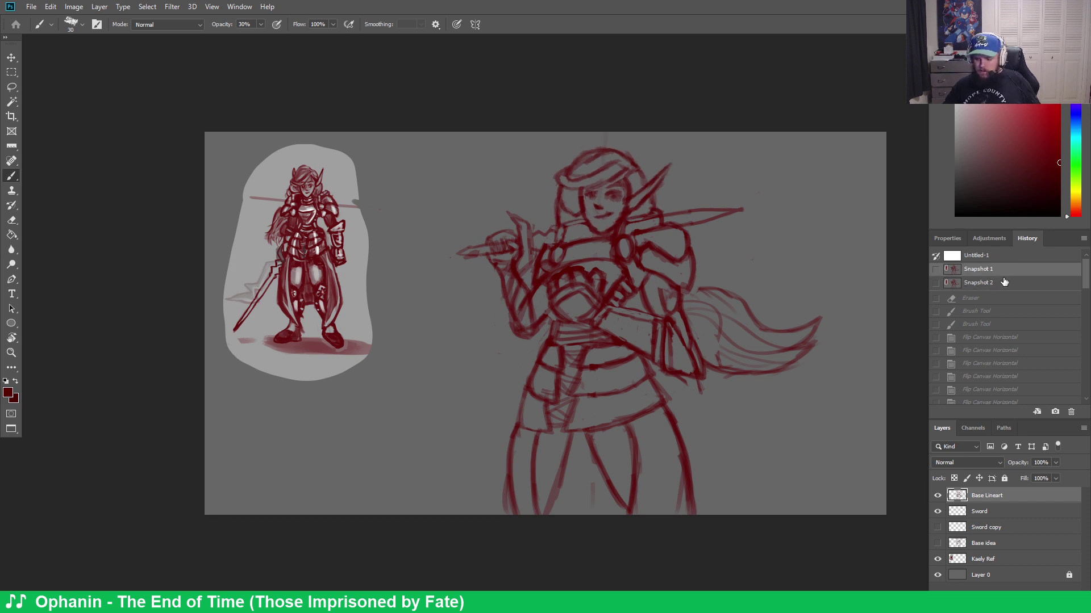
left_click(1004, 282)
left_click(1005, 271)
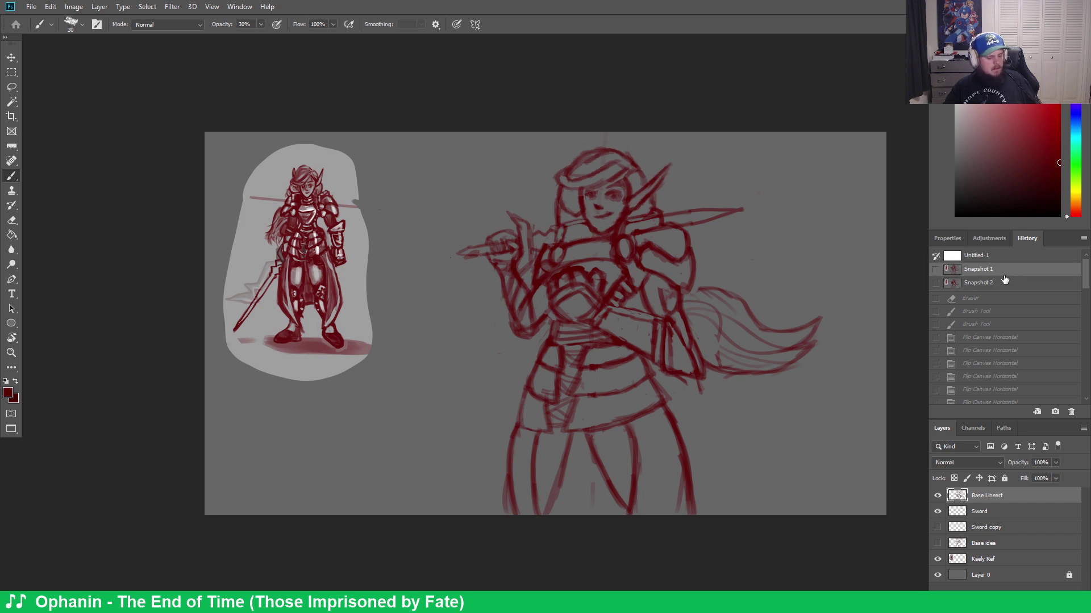
left_click(1004, 282)
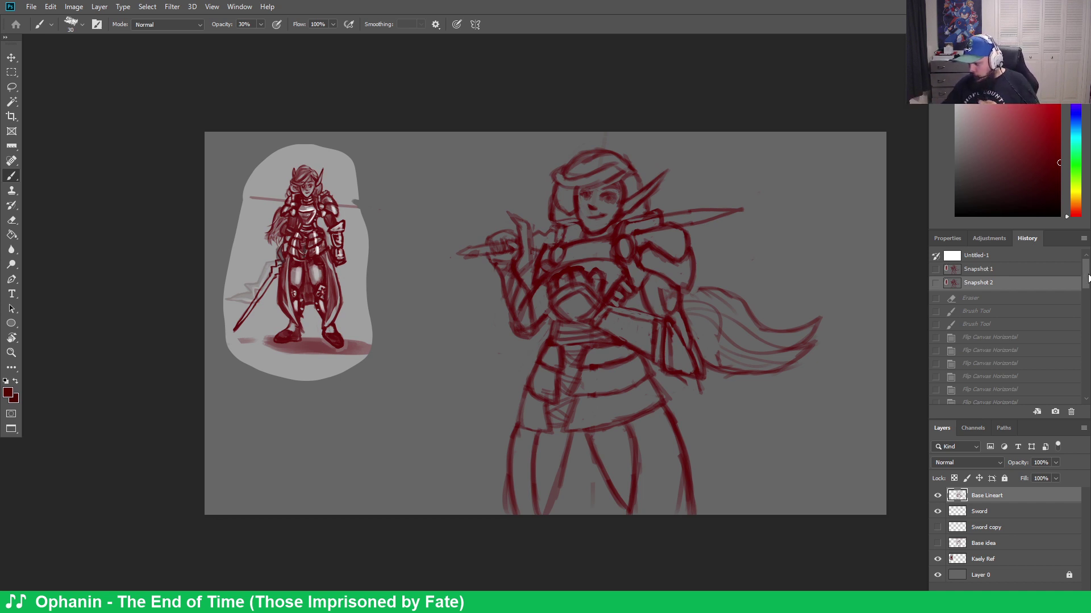
left_click_drag(1086, 277, 1086, 383)
left_click(995, 398)
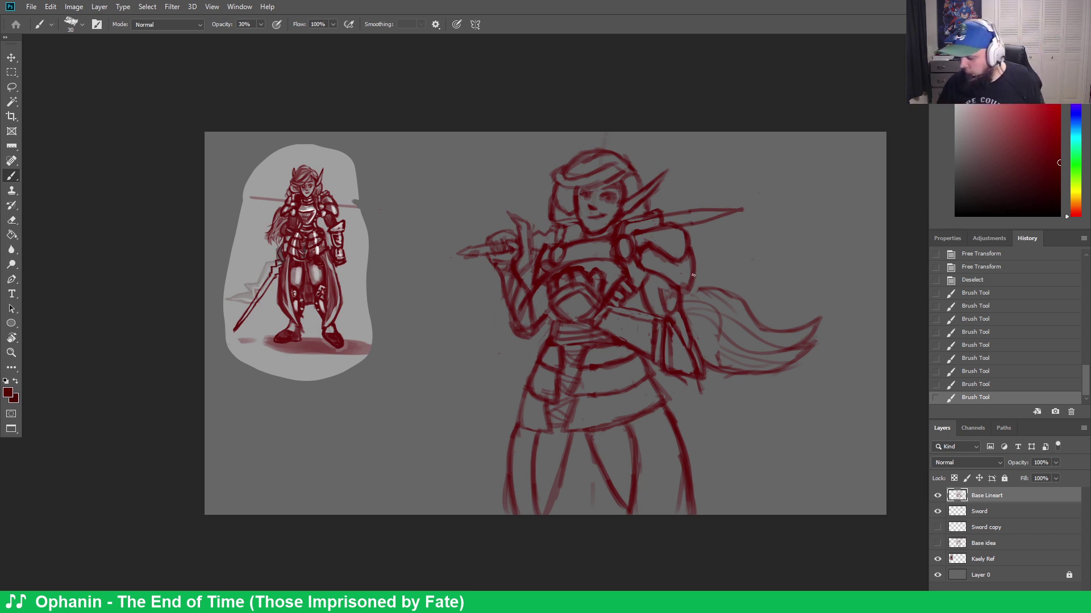
Brush over the flowing hair behind the lowered arm and remove only the last stroke, stepping back and forth through the history
mouse_move(689, 291)
left_mouse_down()
mouse_move(716, 288)
mouse_move(757, 320)
mouse_move(818, 320)
mouse_move(795, 356)
mouse_move(764, 370)
mouse_move(803, 382)
mouse_move(772, 379)
left_mouse_up()
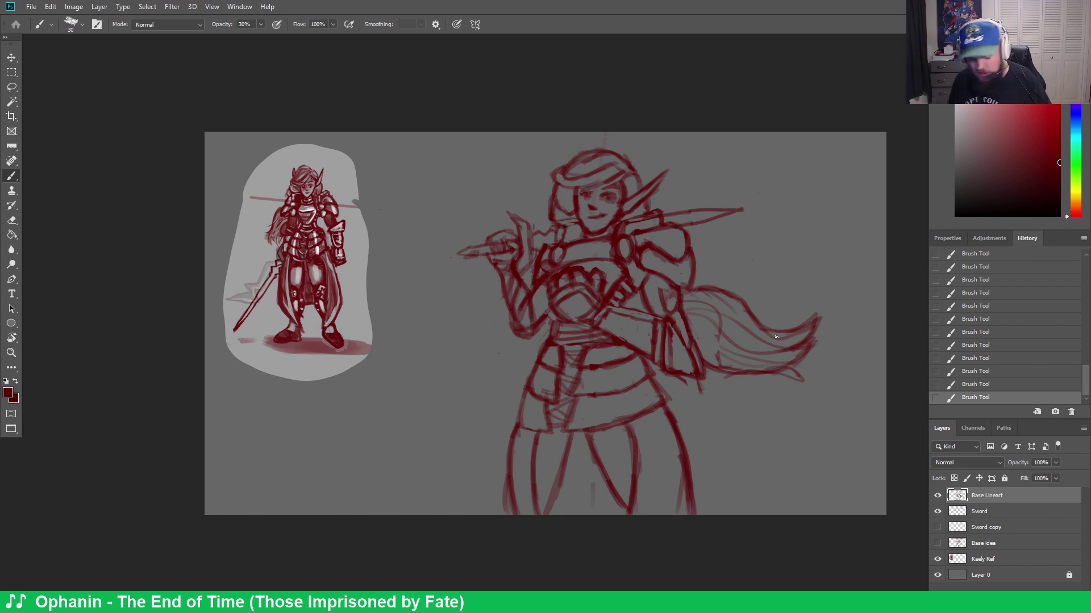
key("ctrl+z")
key("ctrl+z")
key("ctrl+z")
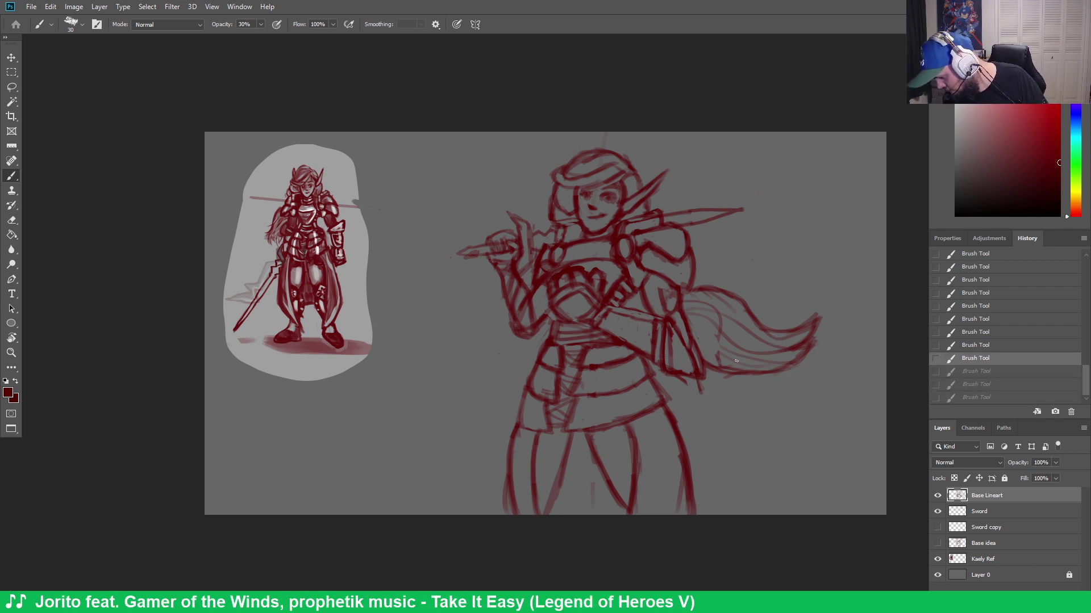
key("ctrl+shift+z")
key("ctrl+shift+z")
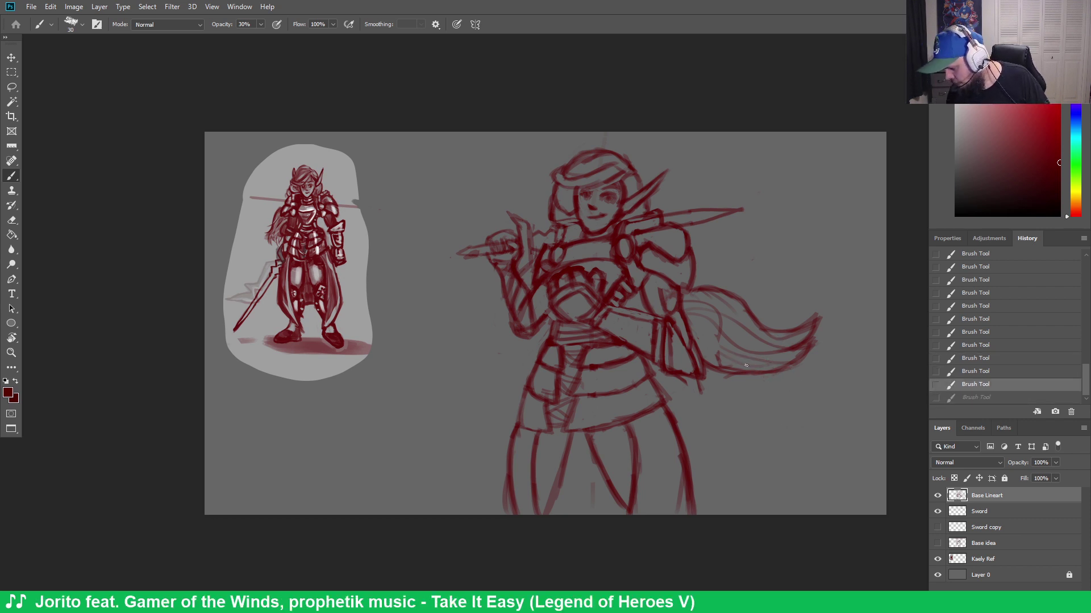
Try adding loose trailing strands along the lower edge of the flowing hair, and undo the strokes
left_click_drag(746, 365, 787, 387)
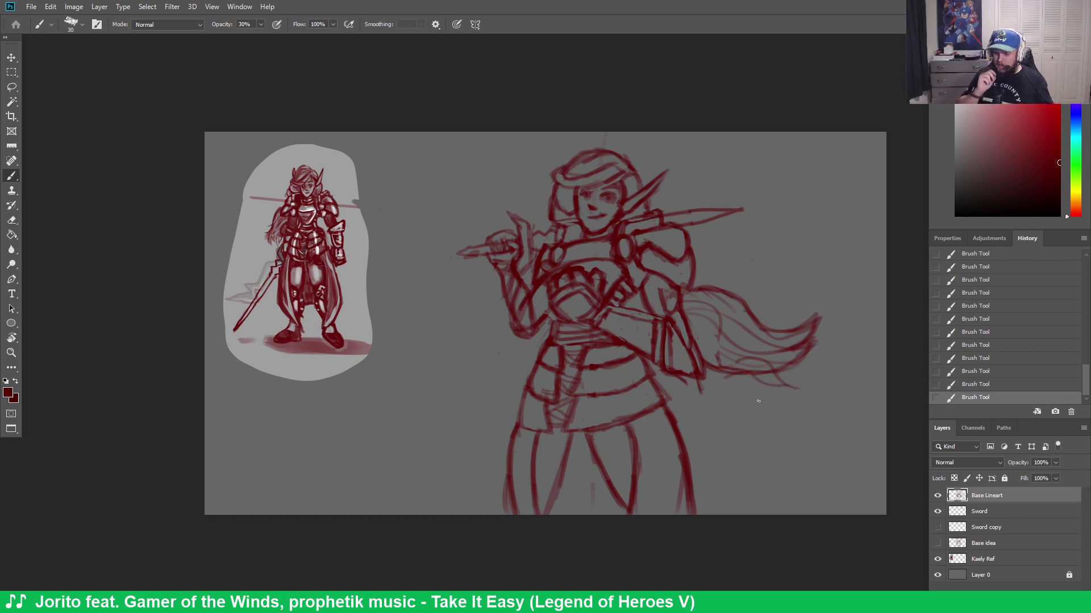
key("ctrl+z")
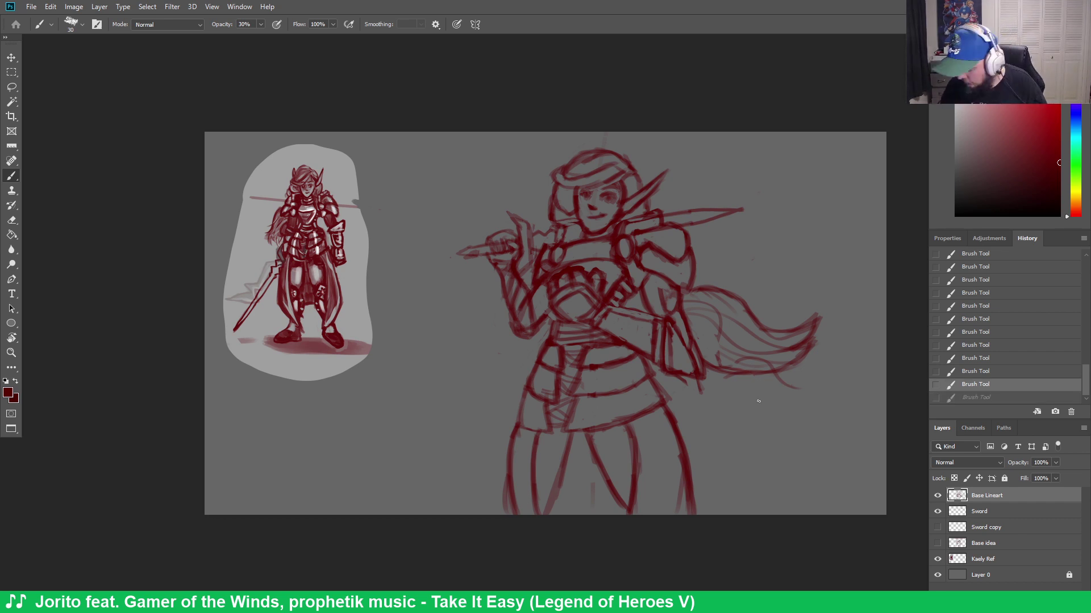
key("ctrl+z")
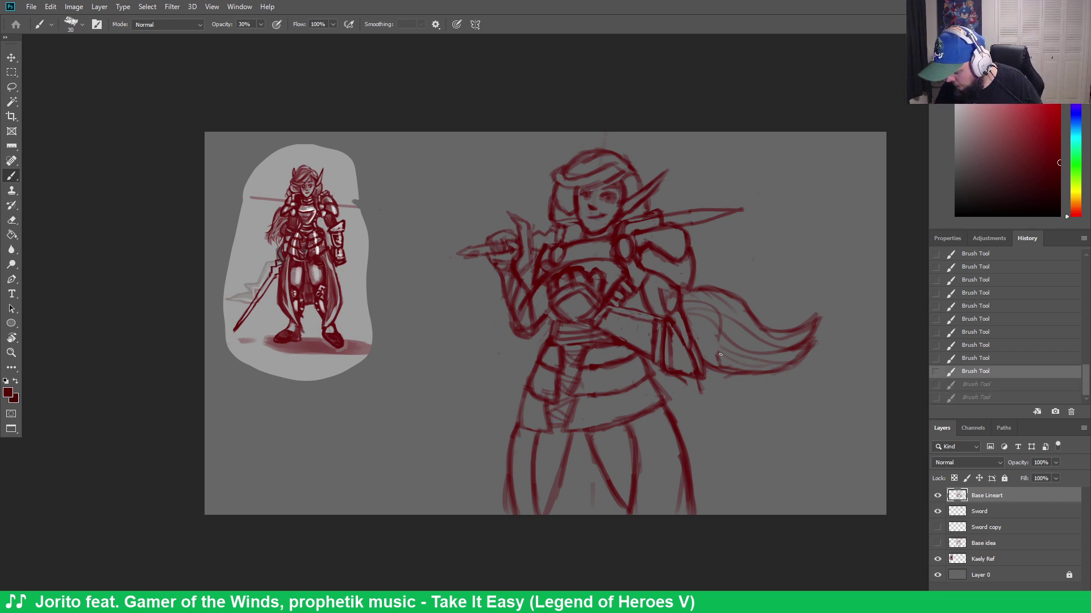
left_click_drag(721, 355, 785, 384)
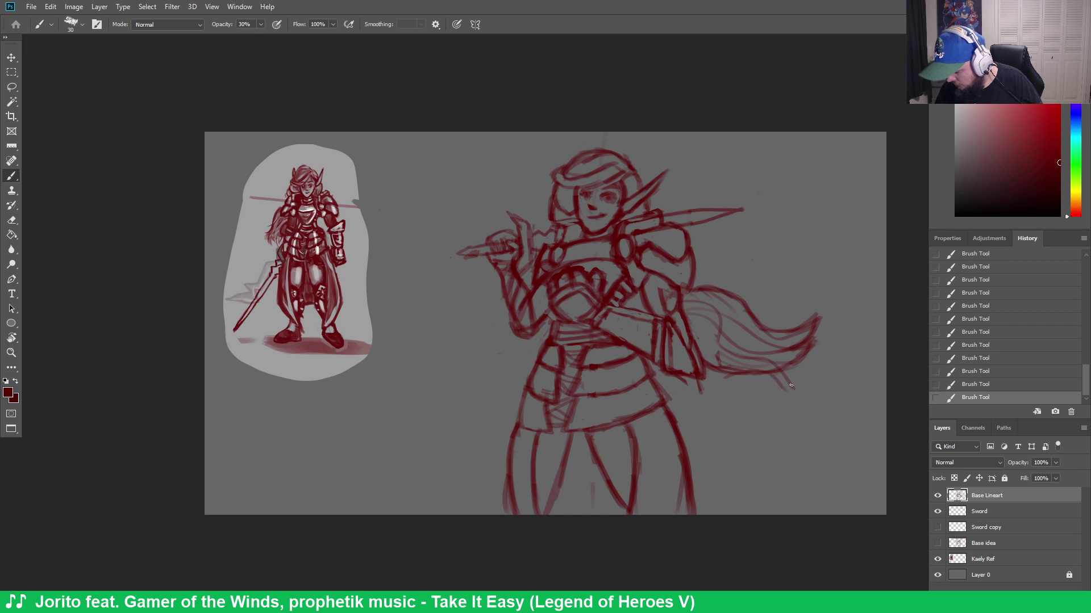
key("ctrl+z")
key("ctrl+z")
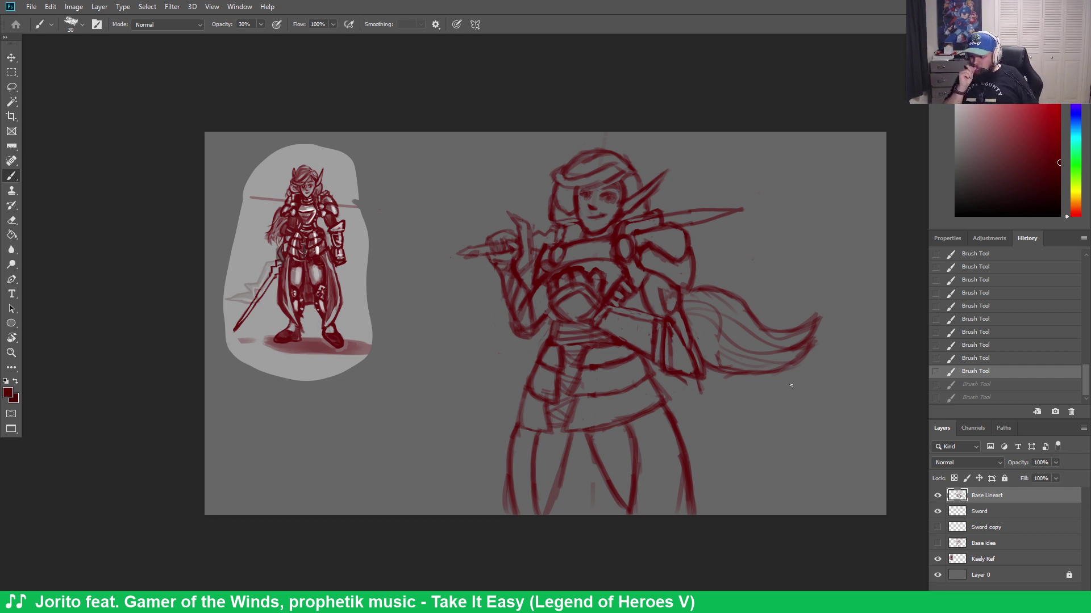
Erase along the outer edge of the pointed ear on the Base Lineart layer
key("e")
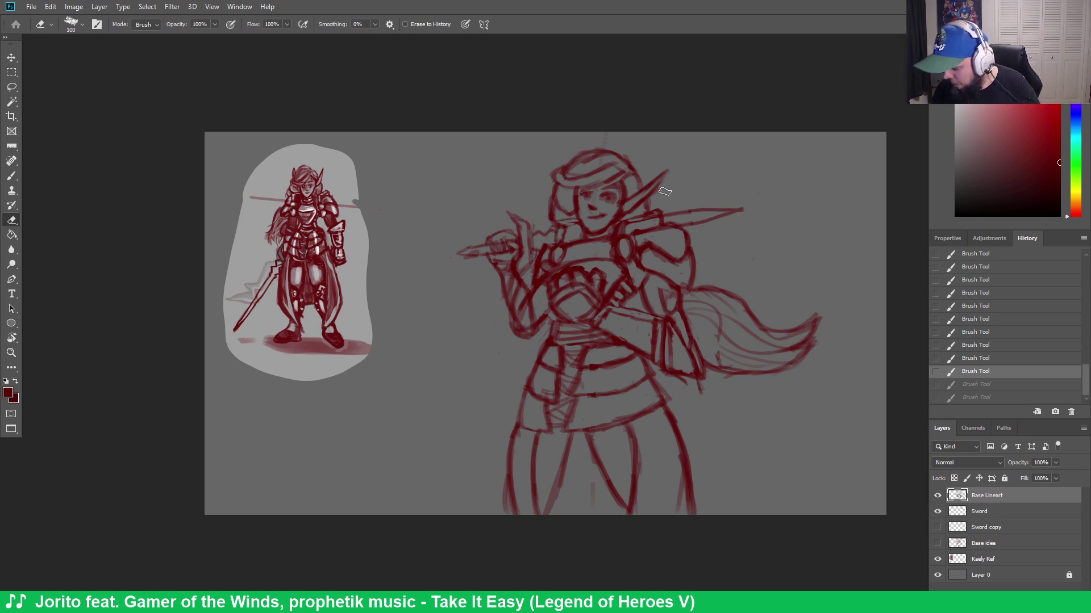
mouse_move(663, 189)
left_mouse_down()
mouse_move(685, 171)
mouse_move(678, 193)
left_mouse_up()
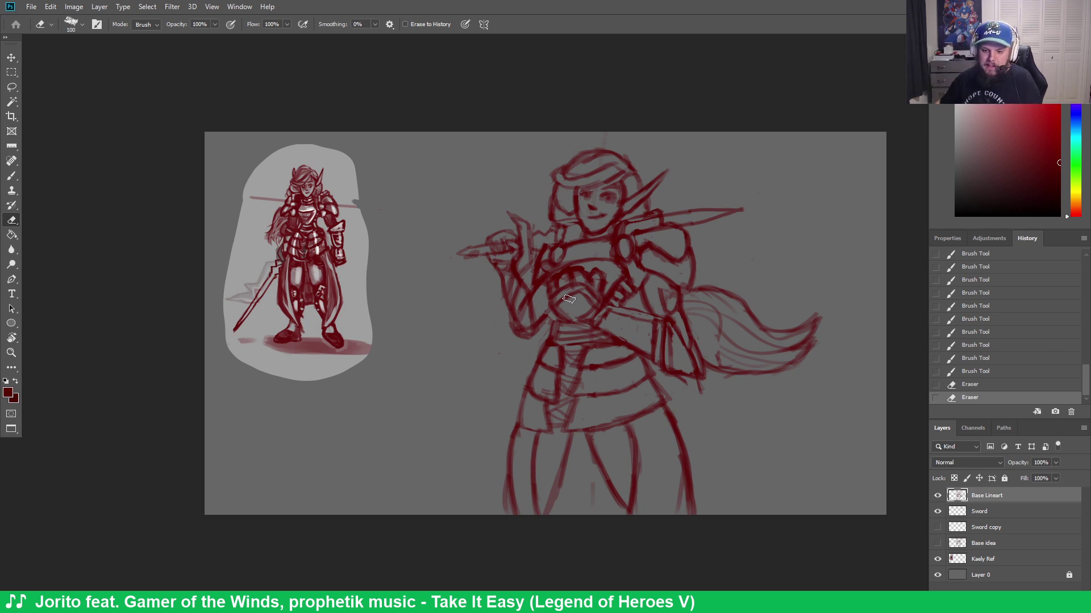
Save the drawing as a Photoshop file named Kaely Splash in the Kaëly folder under Art - Heroes of Many Worlds
left_click(51, 6)
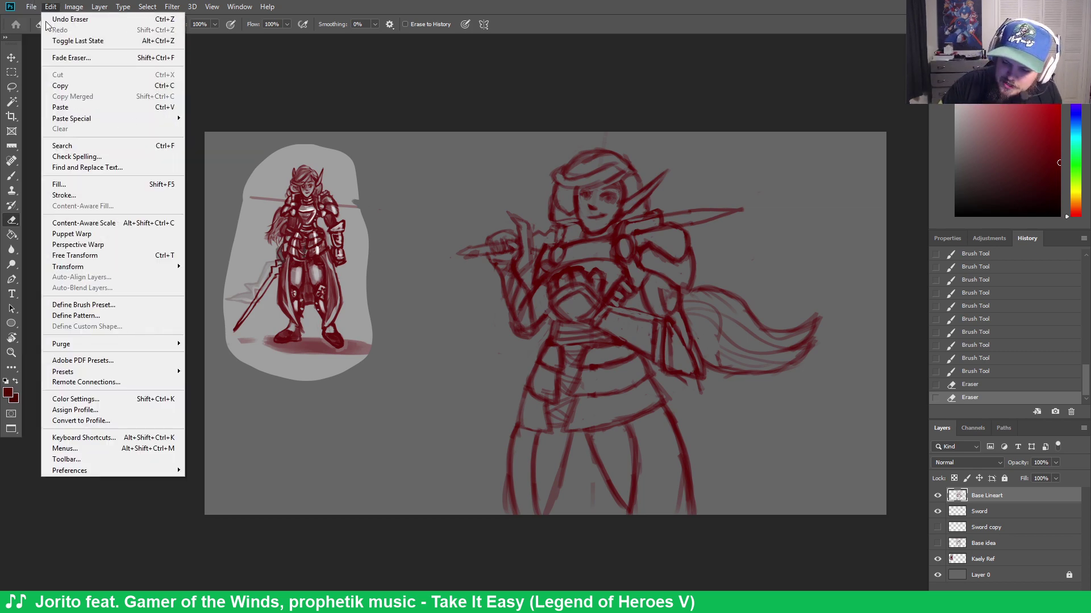
left_click(46, 122)
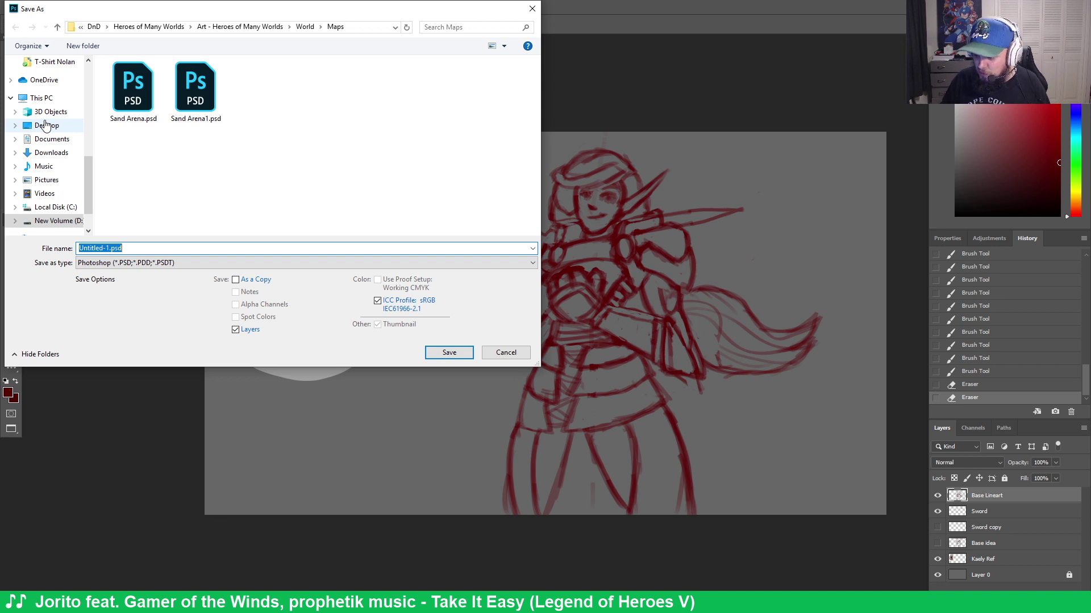
left_click(267, 27)
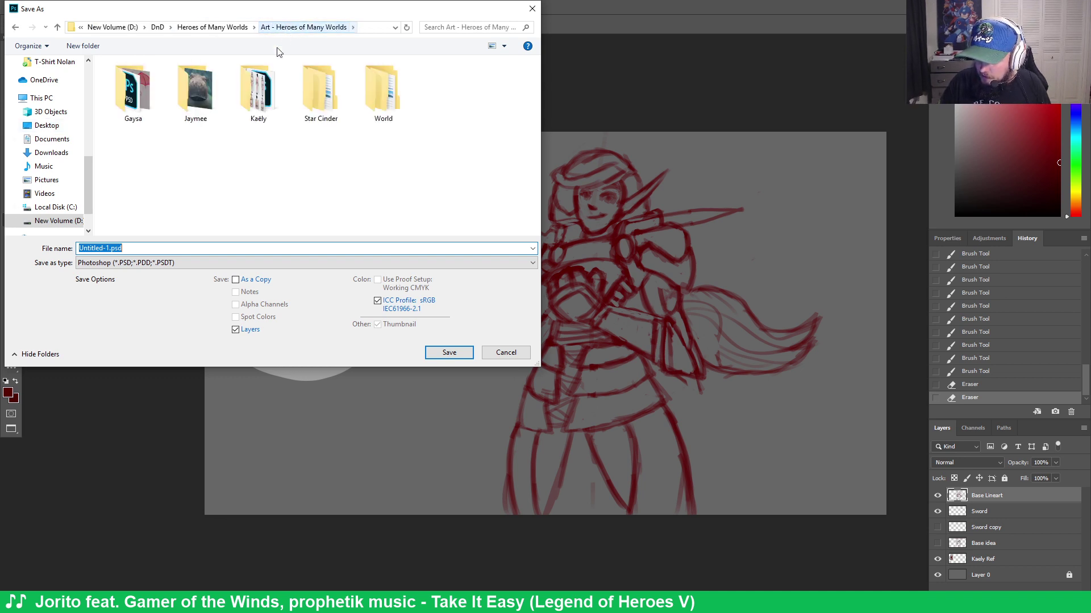
double_click(258, 97)
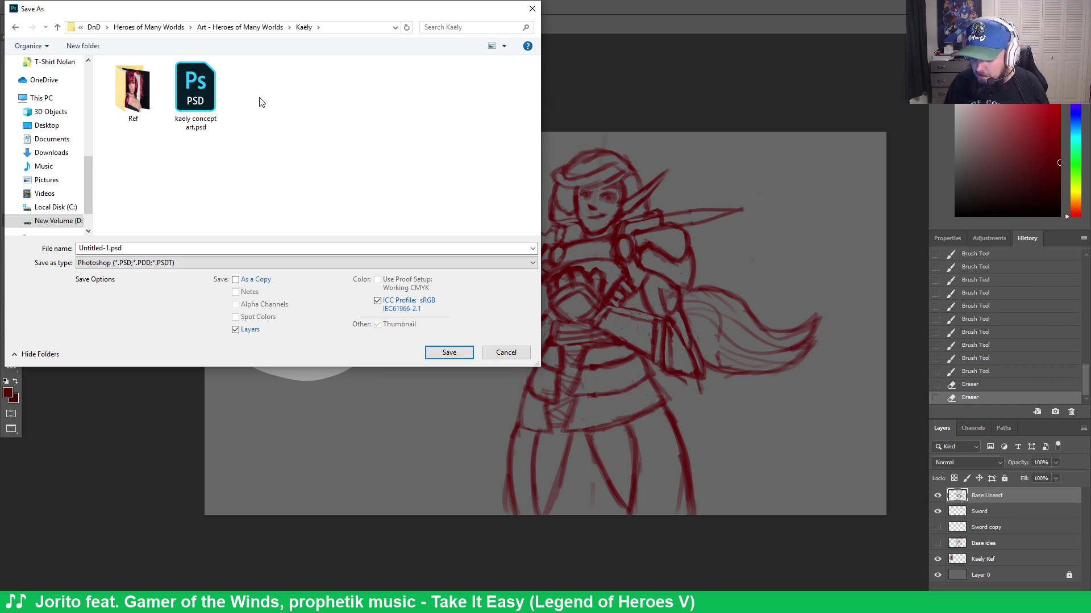
left_click(234, 245)
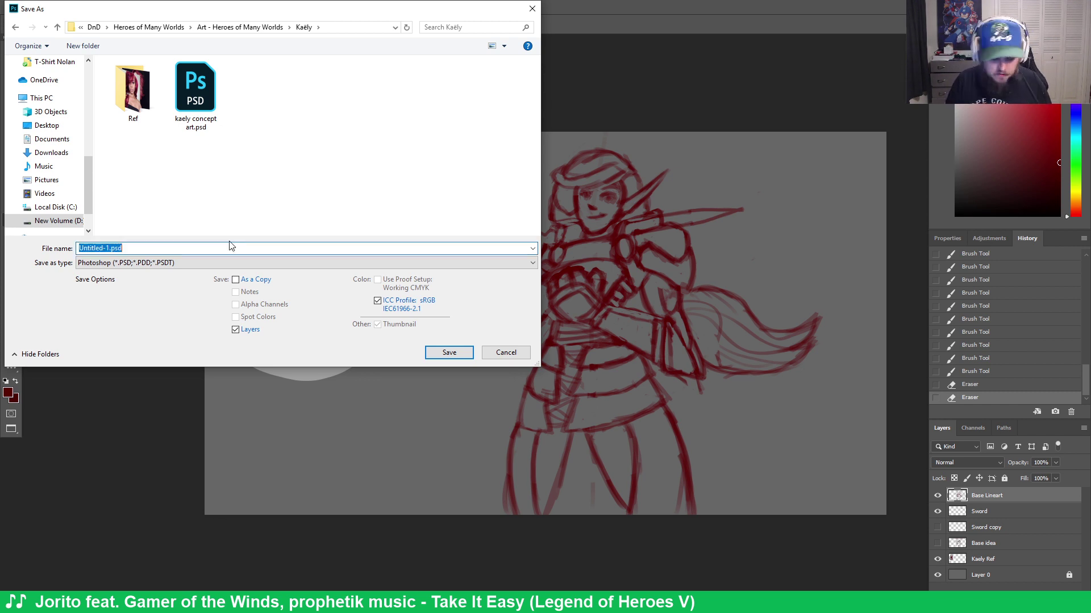
type("Kaely Splash")
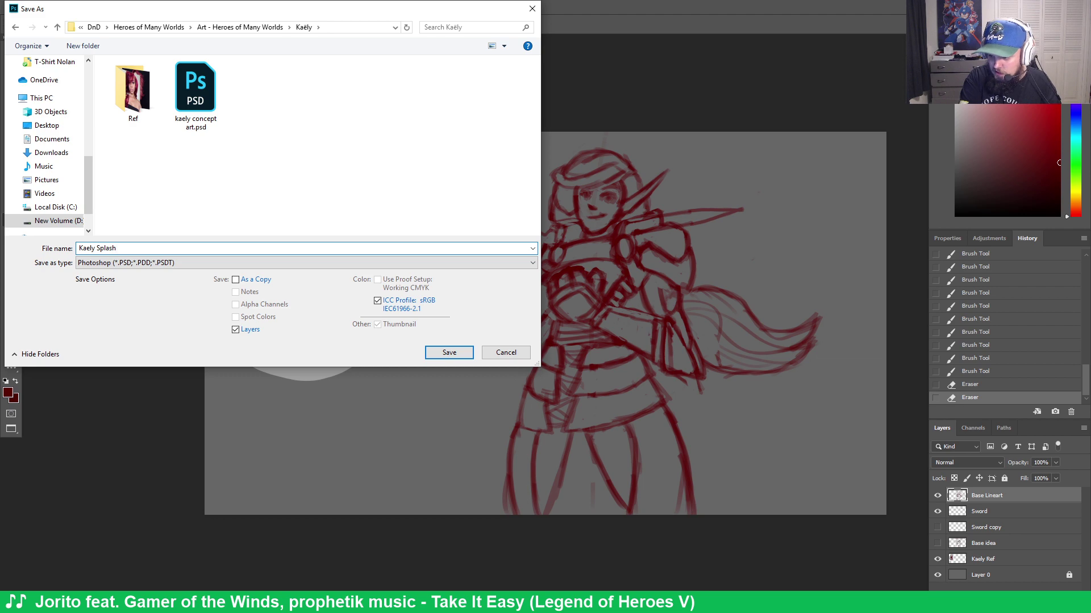
key("Return")
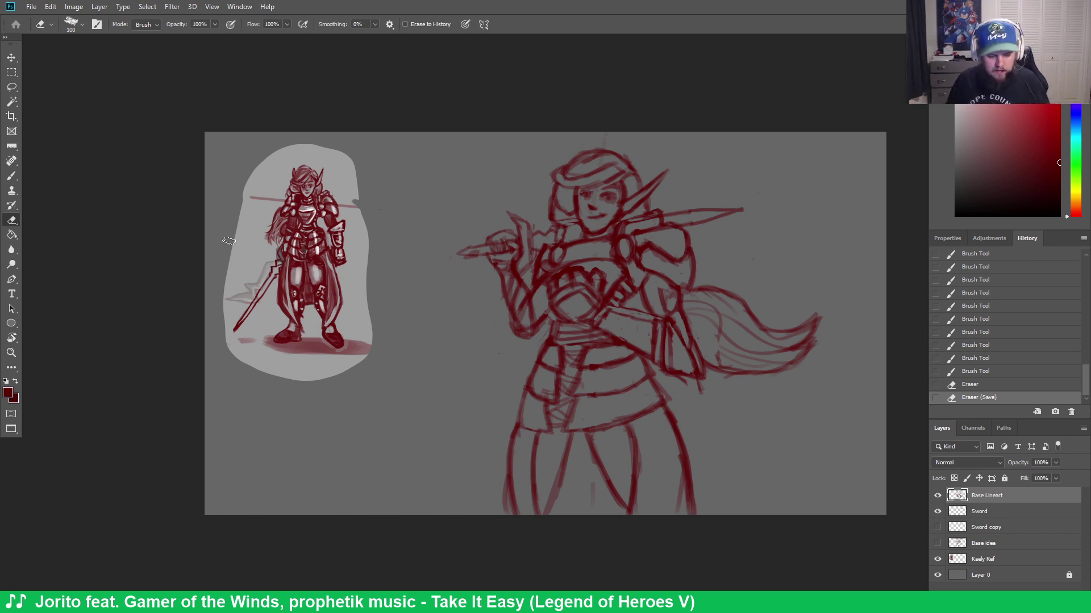
Try a long, flat looping brush stroke across the knight's upper thighs, and undo it
key("b")
left_click_drag(448, 450, 817, 438)
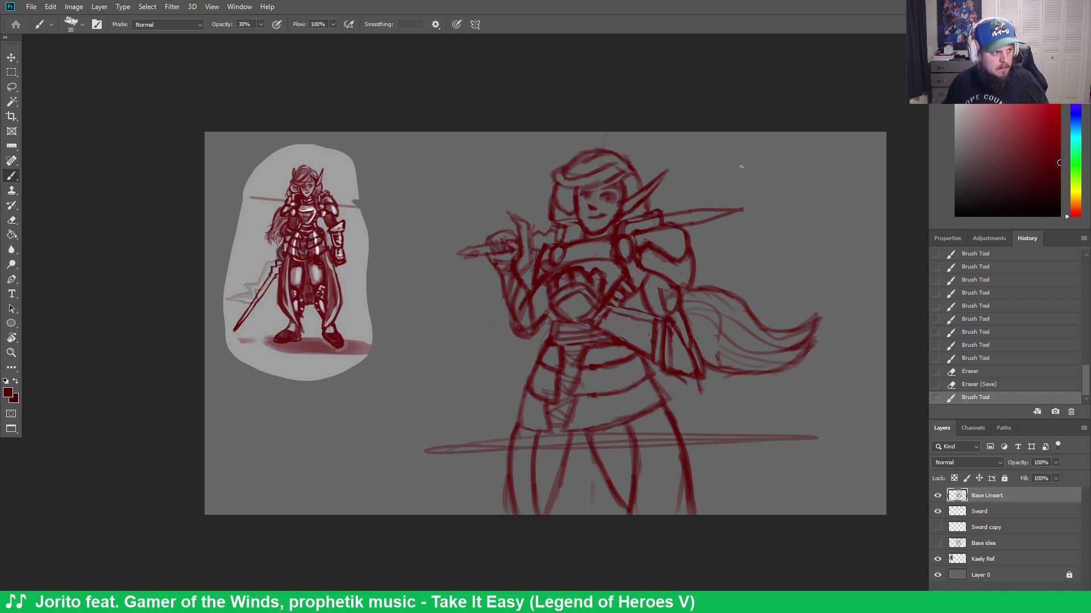
key("ctrl+z")
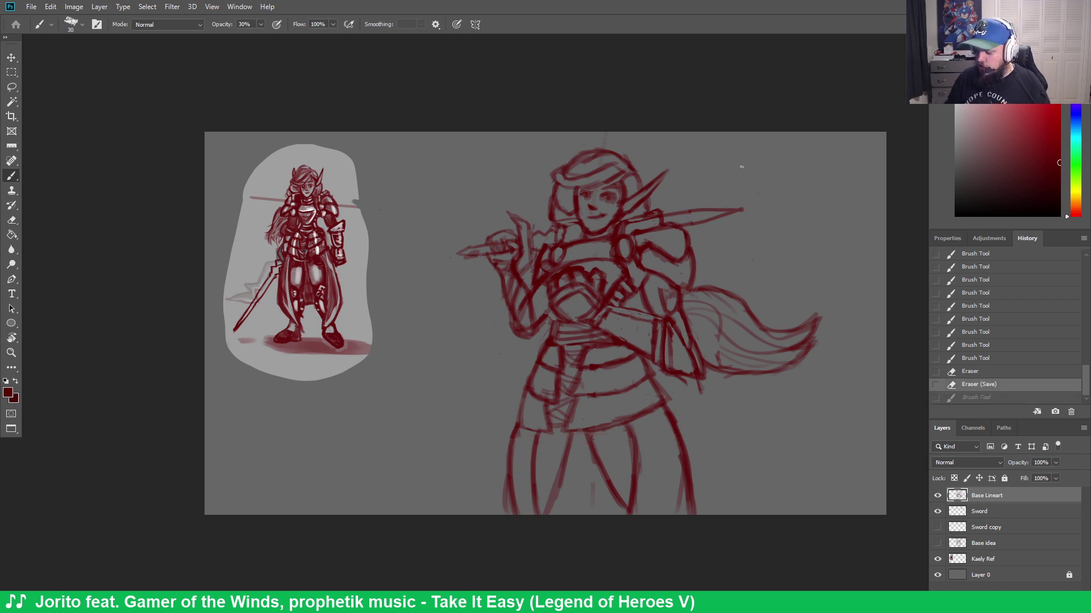